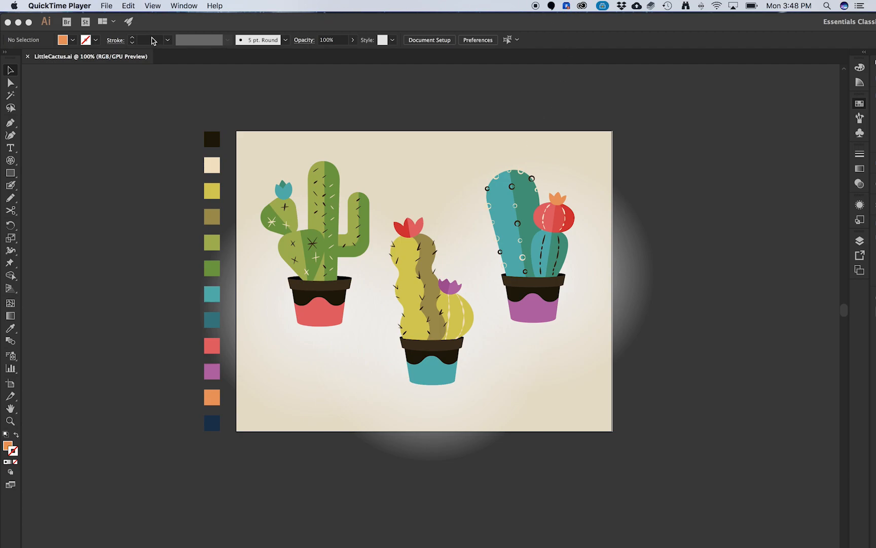
Step: Create a new document 10 in wide and 8 in high
click(107, 7)
click(76, 70)
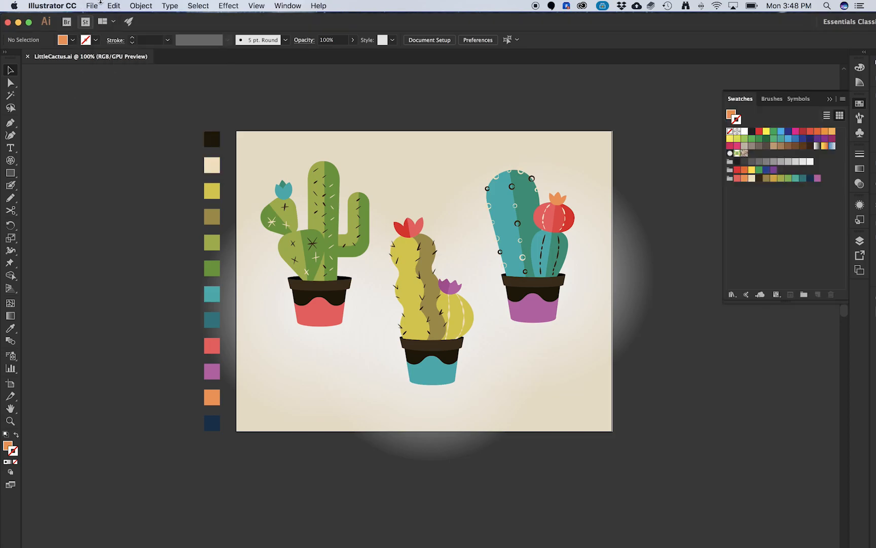
click(92, 6)
click(102, 19)
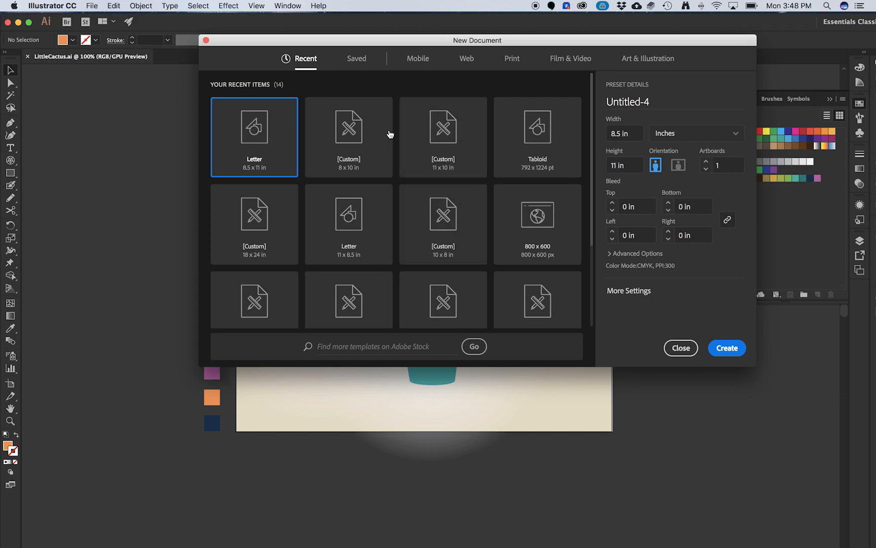
click(620, 133)
triple_click(620, 133)
text(110)
key(BackSpace)
key(BackSpace)
text(0)
triple_click(630, 169)
text(8)
click(726, 348)
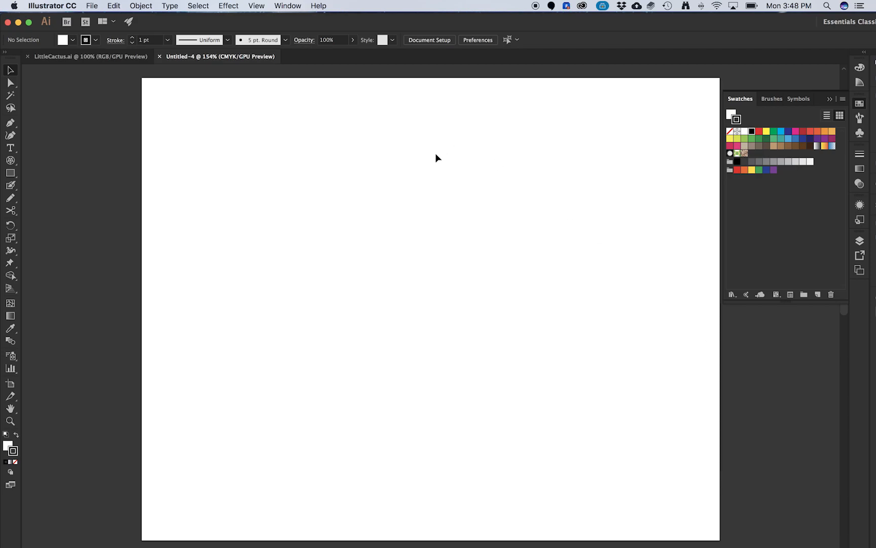
Step: Place LittleCactus_sketch.jpg as a linked image on the artboard
key(super+minus)
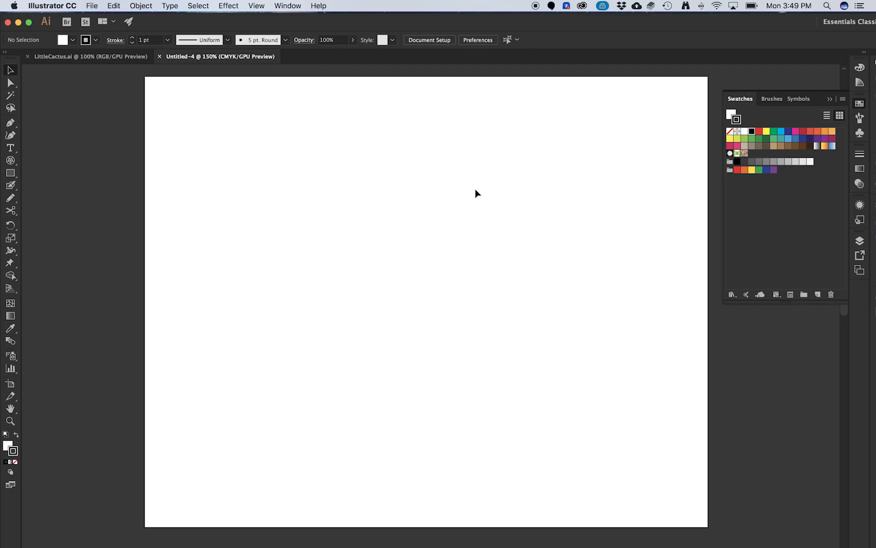
click(92, 7)
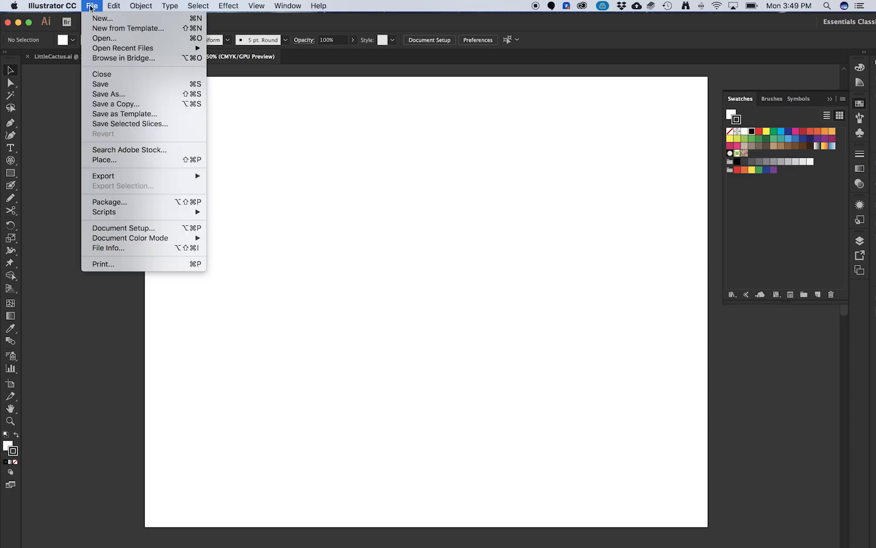
click(138, 163)
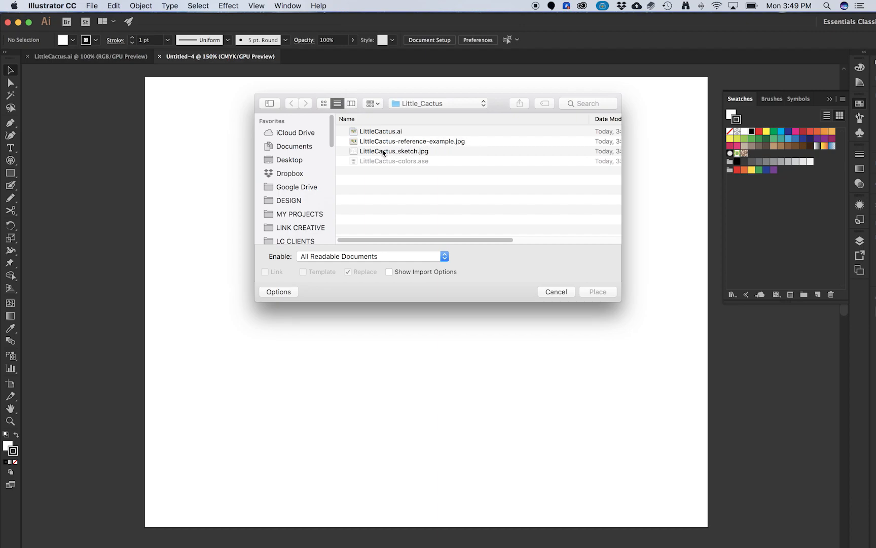
click(410, 152)
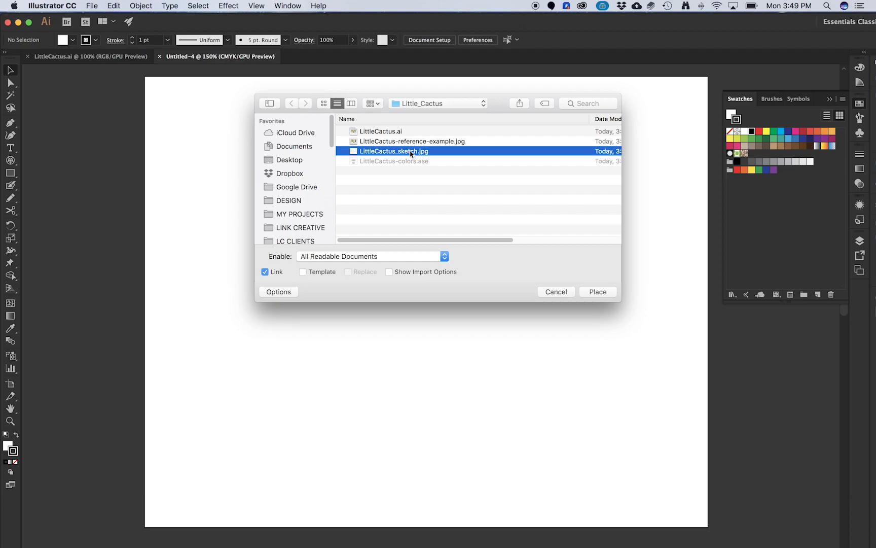
click(602, 291)
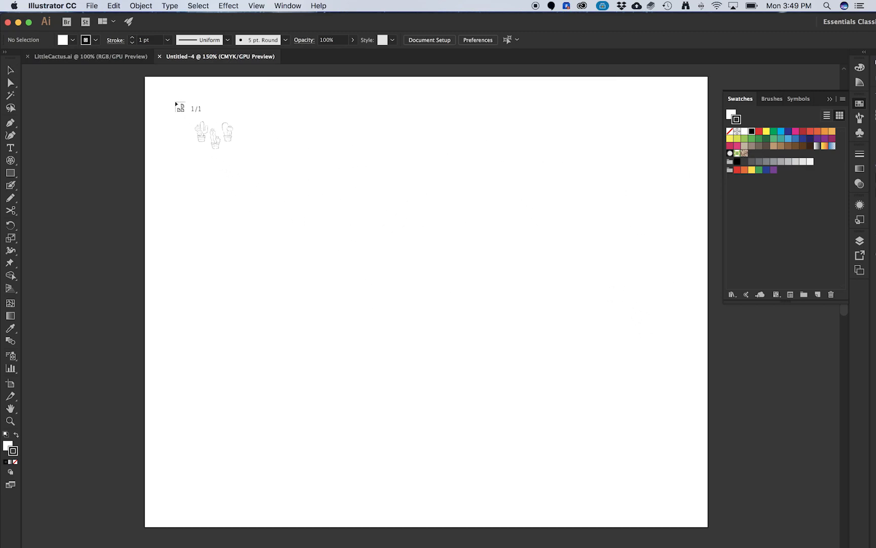
click(160, 93)
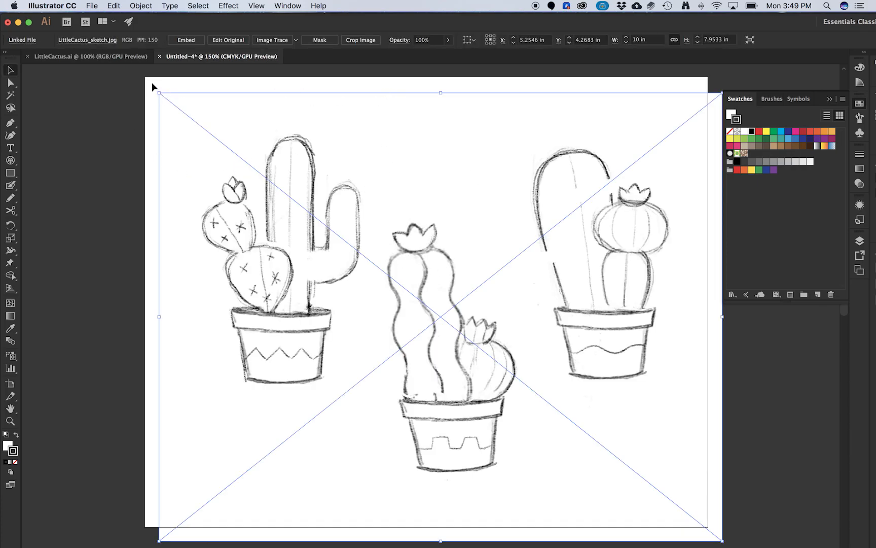
Step: Move the placed sketch to line up with the artboard's edges, and deselect it
drag(236, 135, 228, 130)
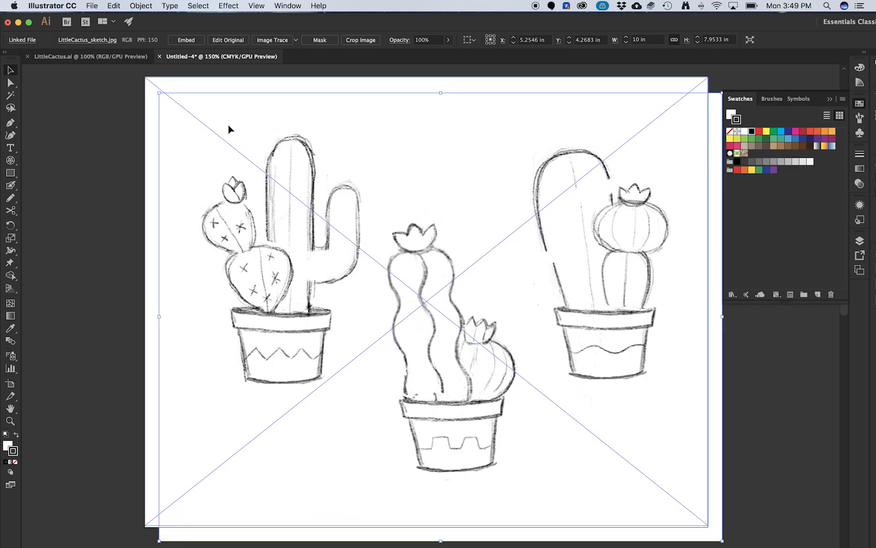
drag(229, 130, 228, 130)
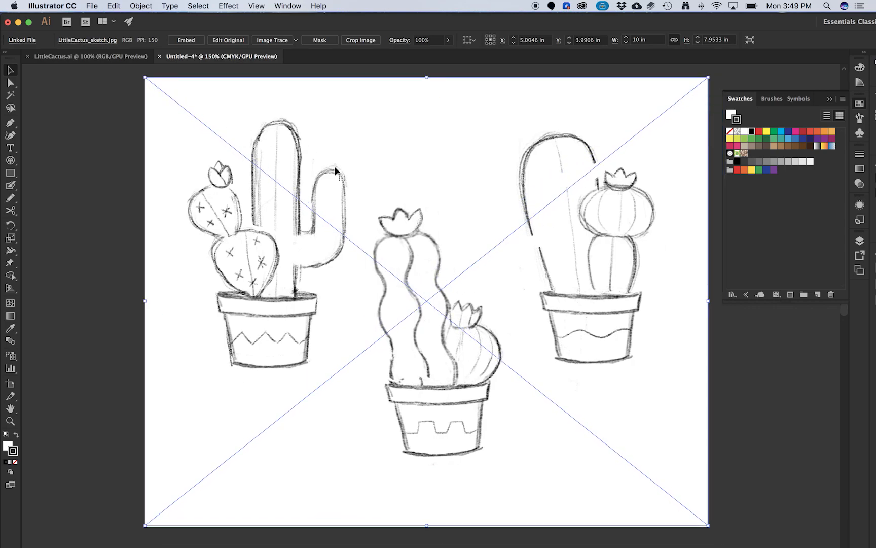
click(106, 306)
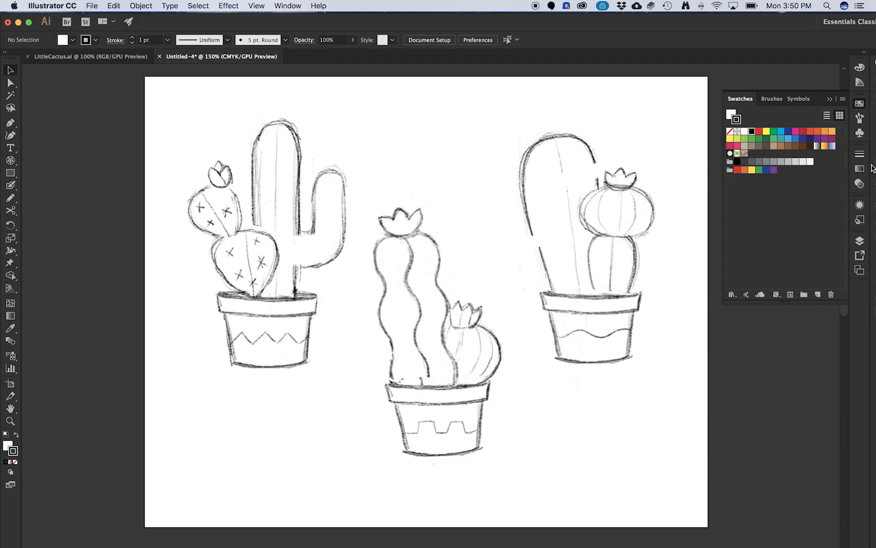
Step: Examine how the finished LittleCactus.ai artwork is organised in layers, briefly hiding the cactus and All Vases layers
click(860, 241)
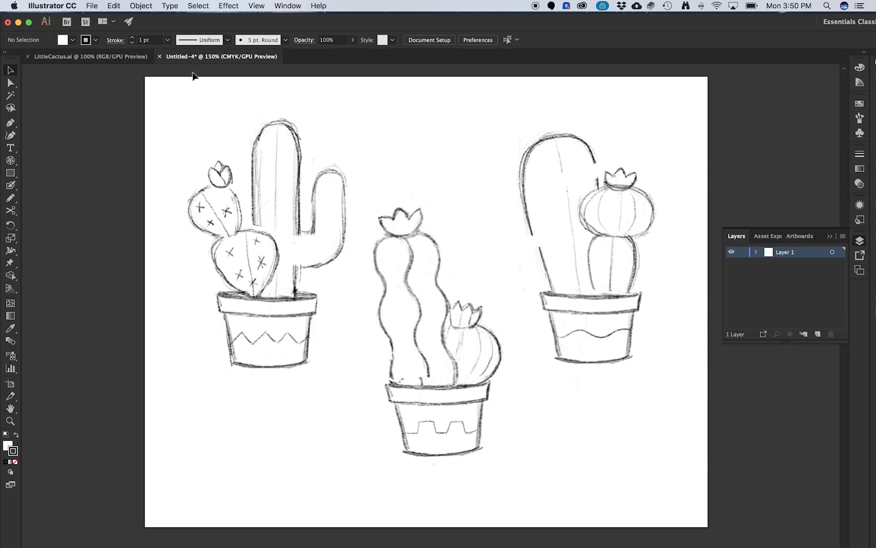
click(76, 57)
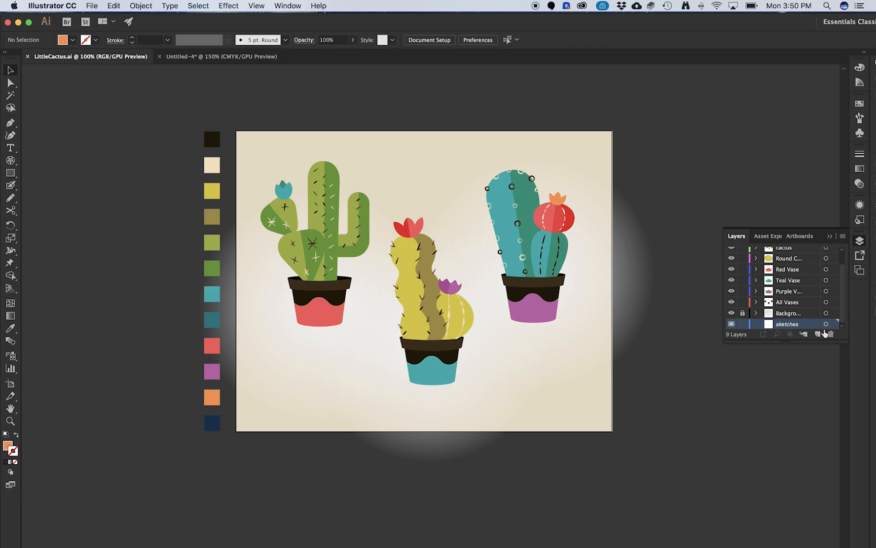
drag(784, 342, 783, 462)
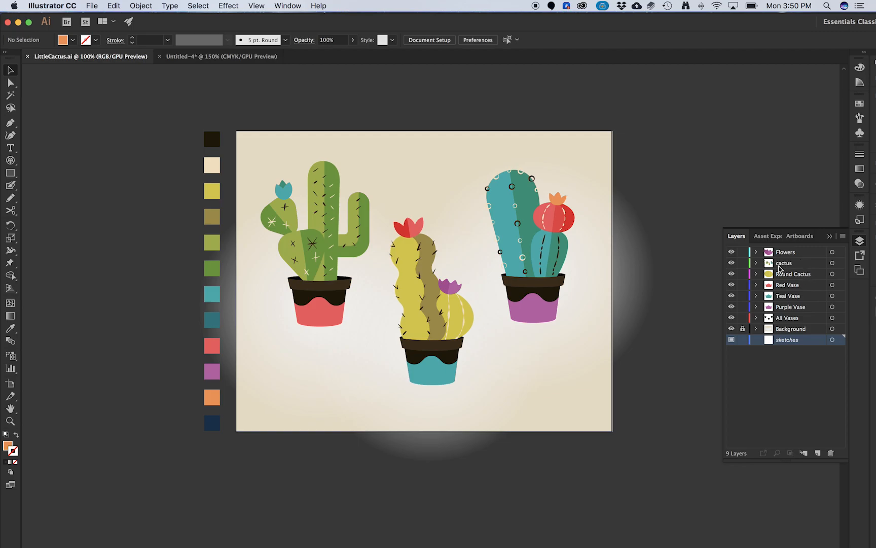
click(731, 263)
click(731, 263)
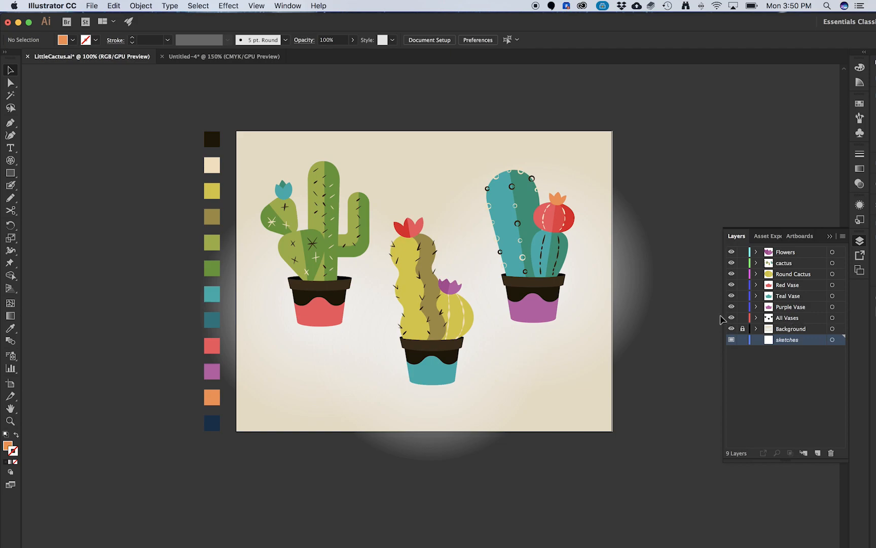
click(731, 317)
click(731, 317)
Step: Return to the sketch document and save it as an Illustrator file named LittleCactus followed by the author's last and first name
click(199, 56)
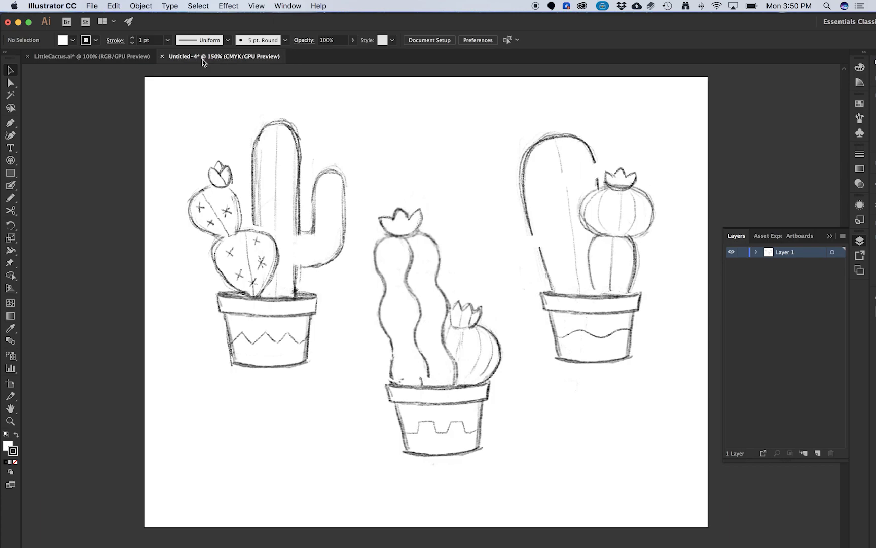
click(92, 7)
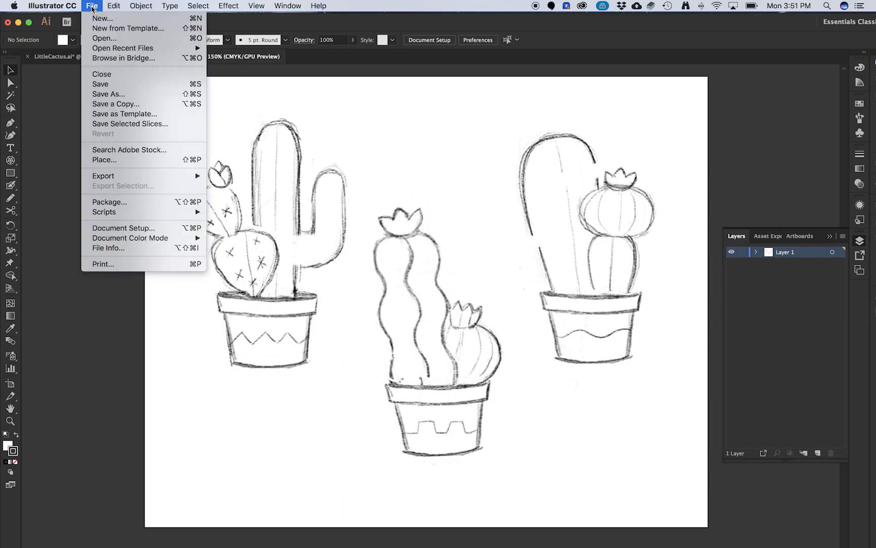
click(126, 96)
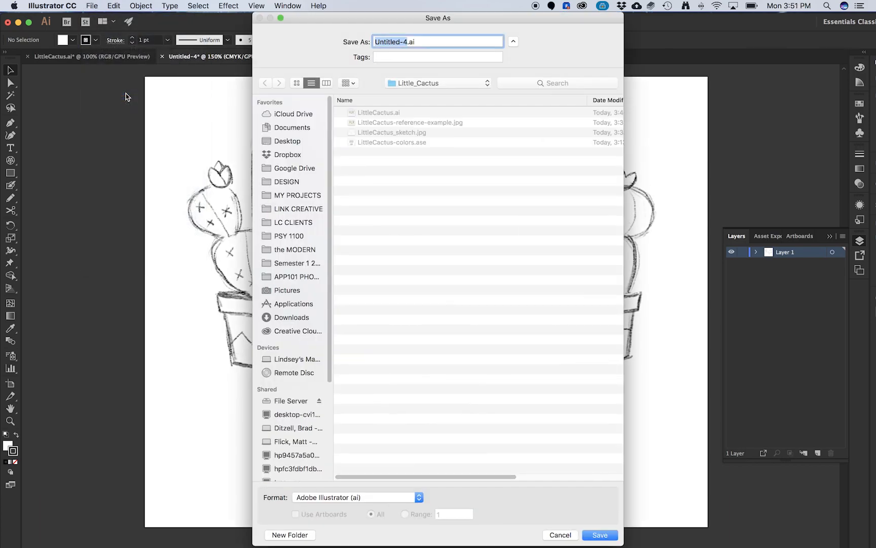
text(LittleCactus_Meredith_Lindsey)
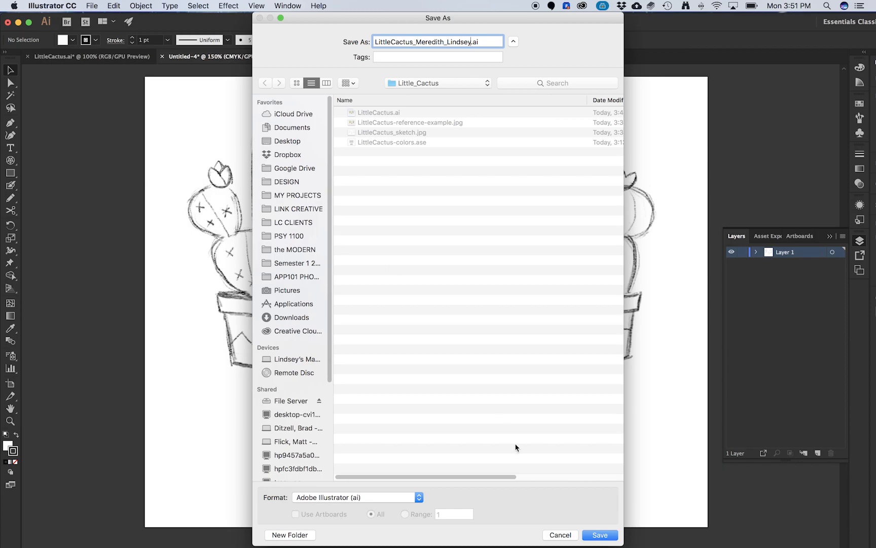
click(599, 536)
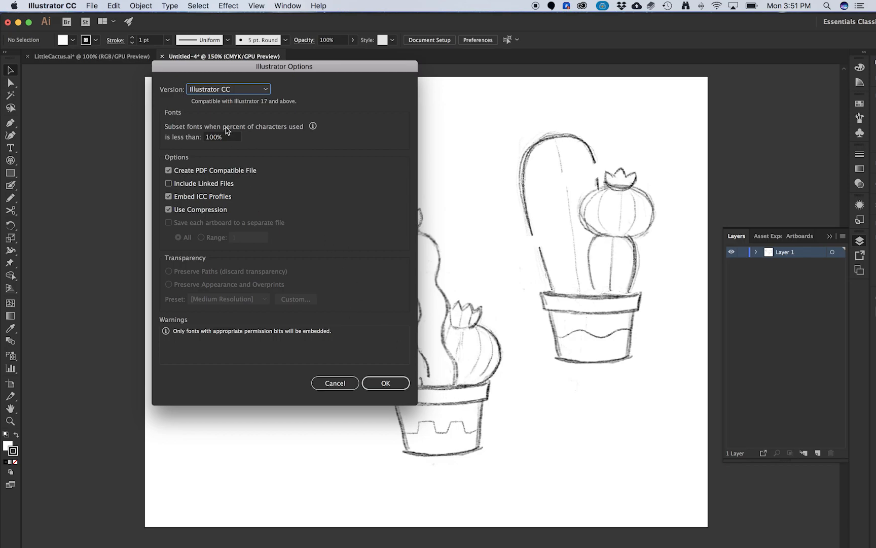
click(387, 383)
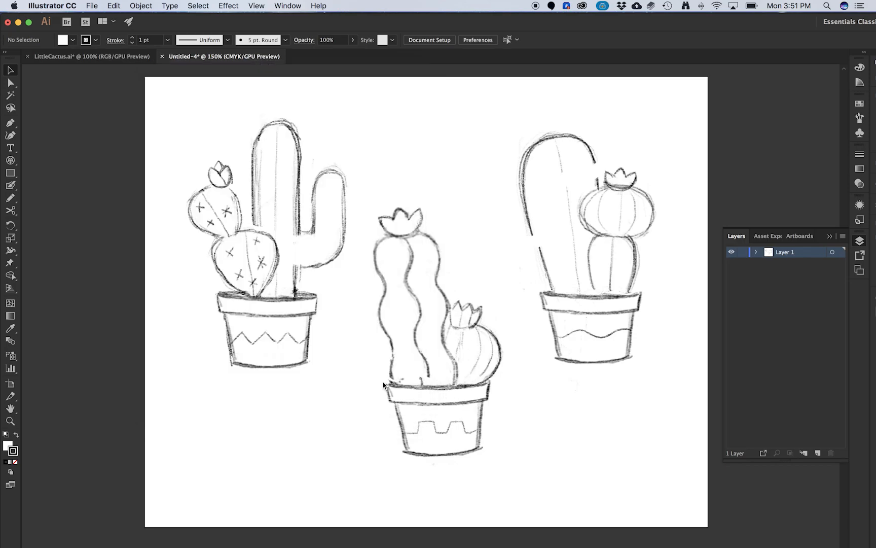
Step: Rename the layer holding the placed sketch as Sketch
double_click(783, 253)
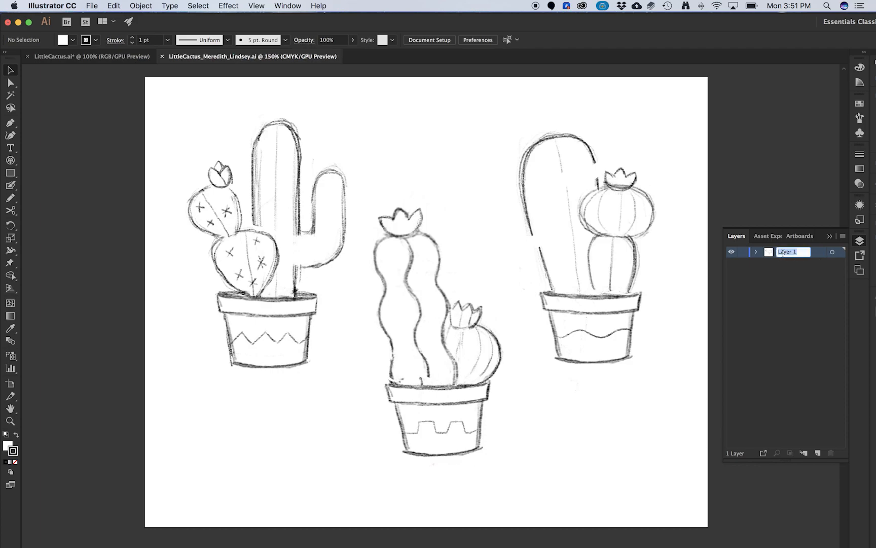
text(Sketch)
click(814, 286)
Step: Convert the Sketch layer into a template layer
click(542, 224)
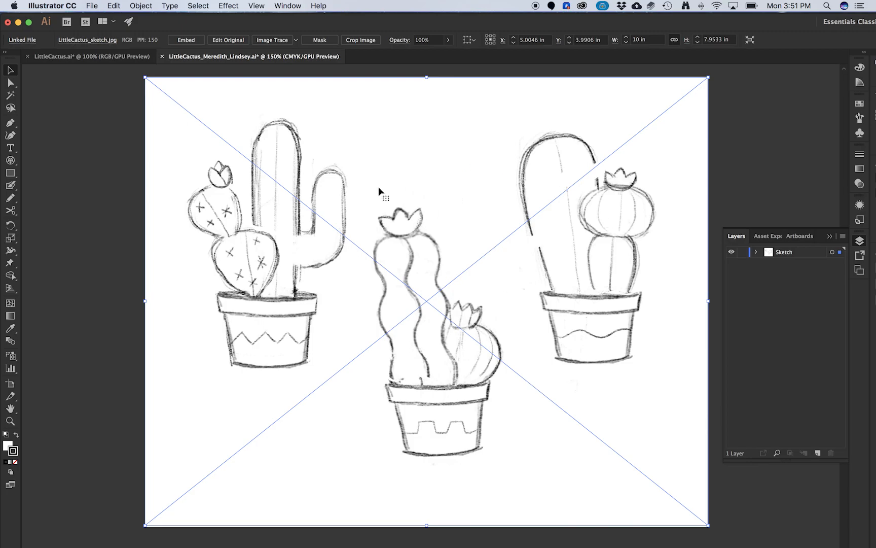
click(863, 186)
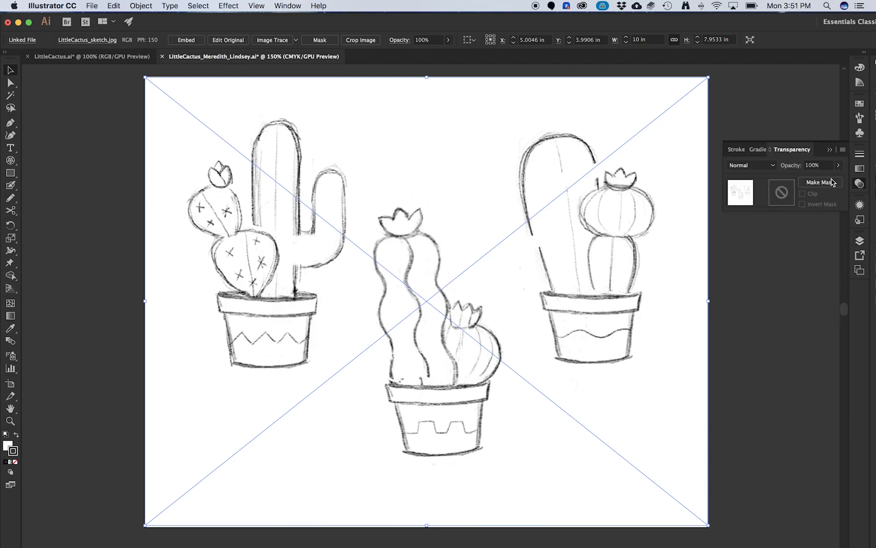
click(861, 241)
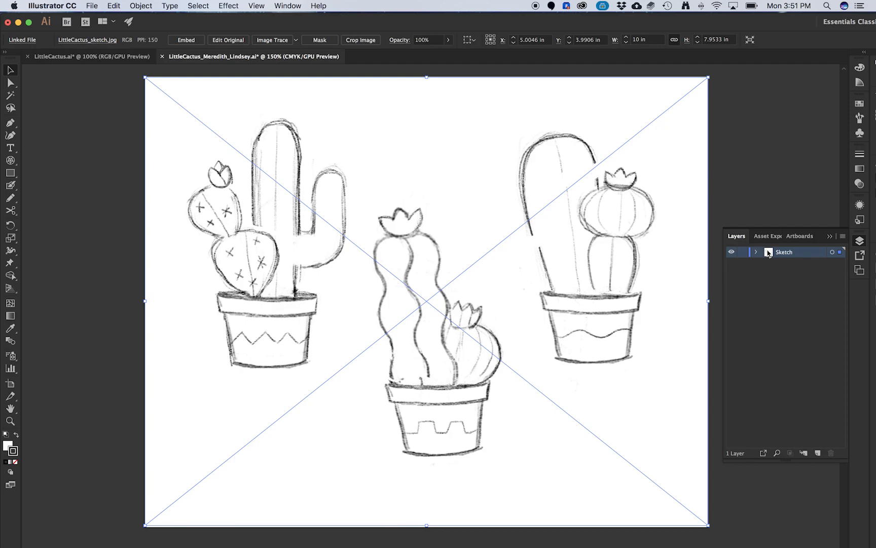
click(842, 237)
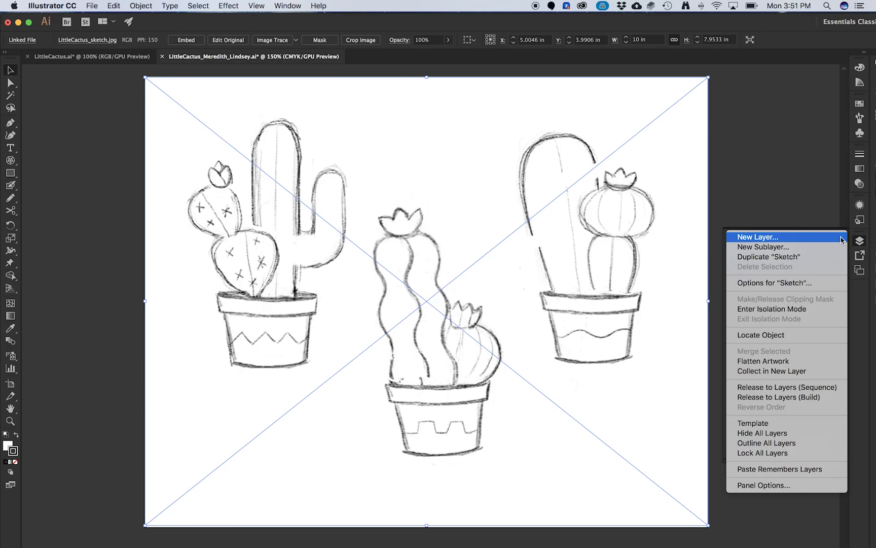
click(759, 424)
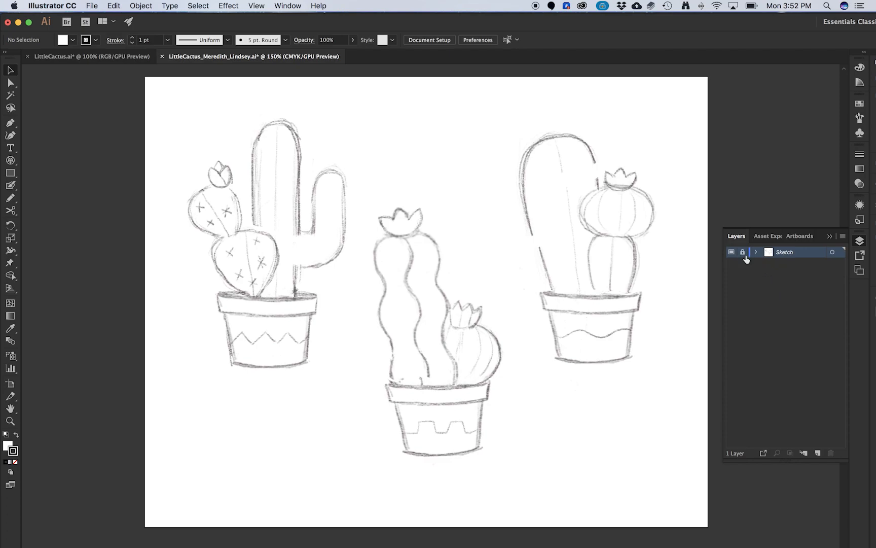
Step: Add six new empty layers above the Sketch template layer
click(818, 452)
click(818, 453)
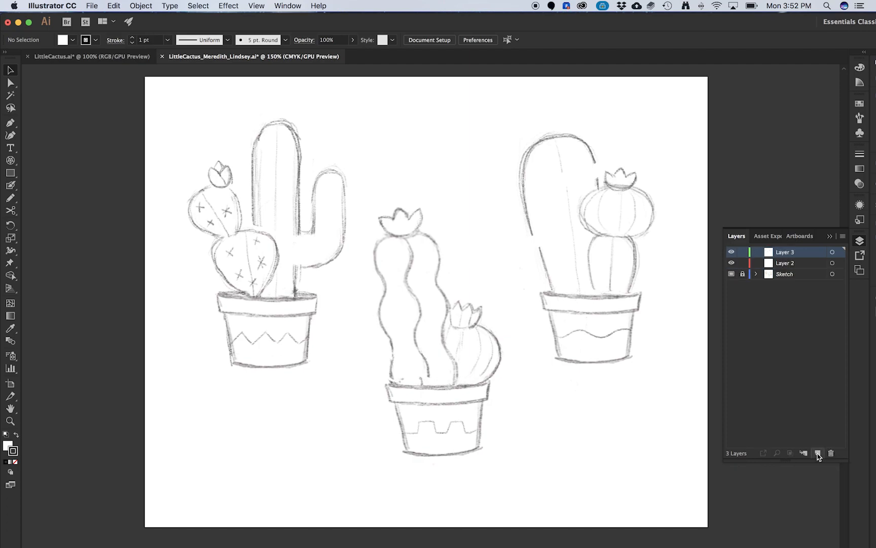
click(818, 453)
click(817, 453)
click(817, 453)
click(818, 453)
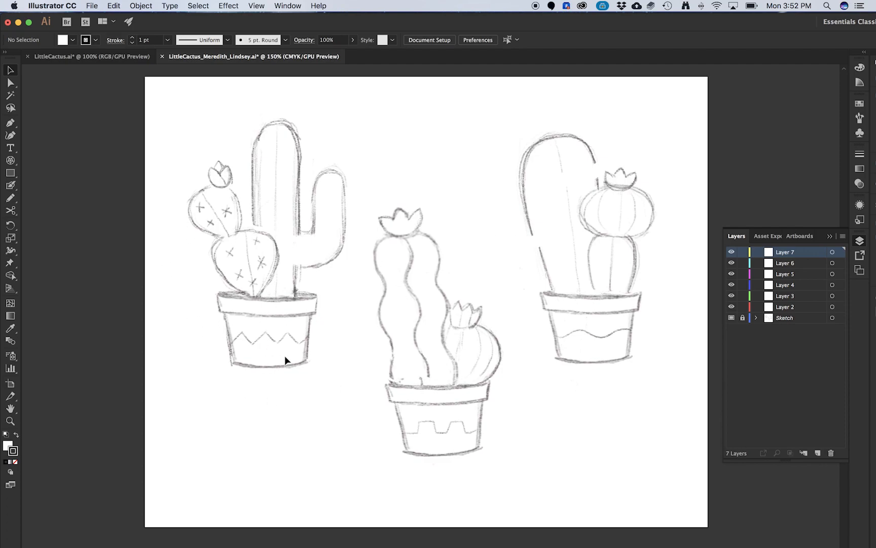
Step: Rename Layer 2, directly above the Sketch layer, as Vase
double_click(786, 308)
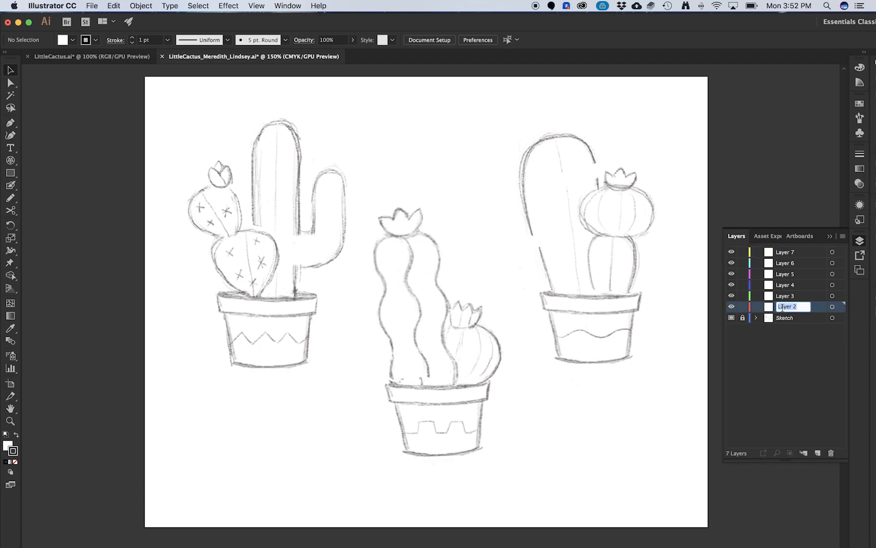
text(Vase)
click(786, 298)
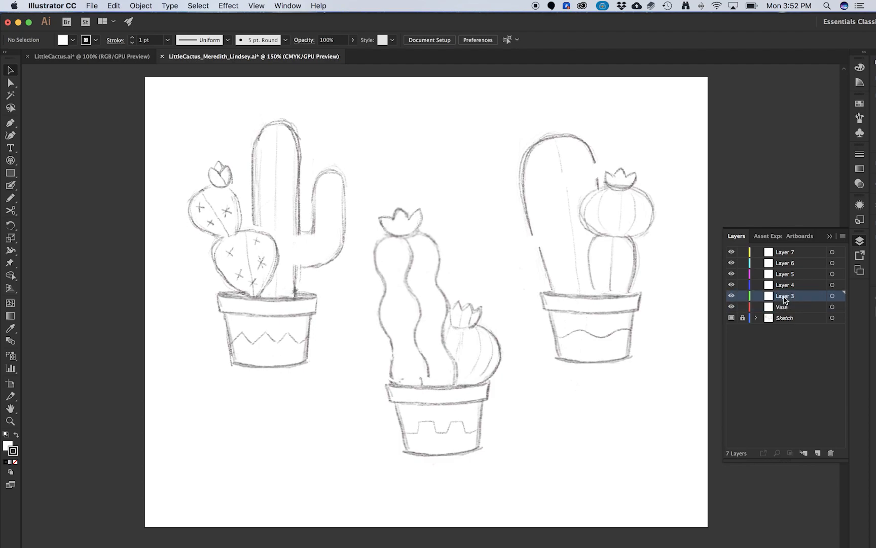
Step: Rename Layer 3 as Cactus 1
double_click(784, 297)
text(Cacuts)
key(BackSpace)
key(BackSpace)
key(BackSpace)
text(tus 2)
key(BackSpace)
text(1)
Step: Rename Layer 4 as Cactus 2 and Layer 5 as Cactus 3
double_click(789, 285)
text(Ca)
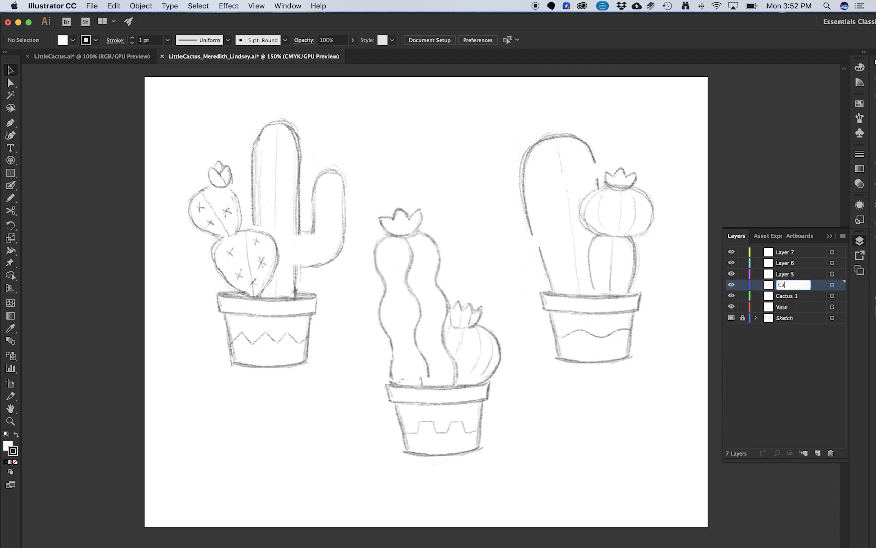
text(ctus 2)
double_click(785, 275)
text(Cactus 3)
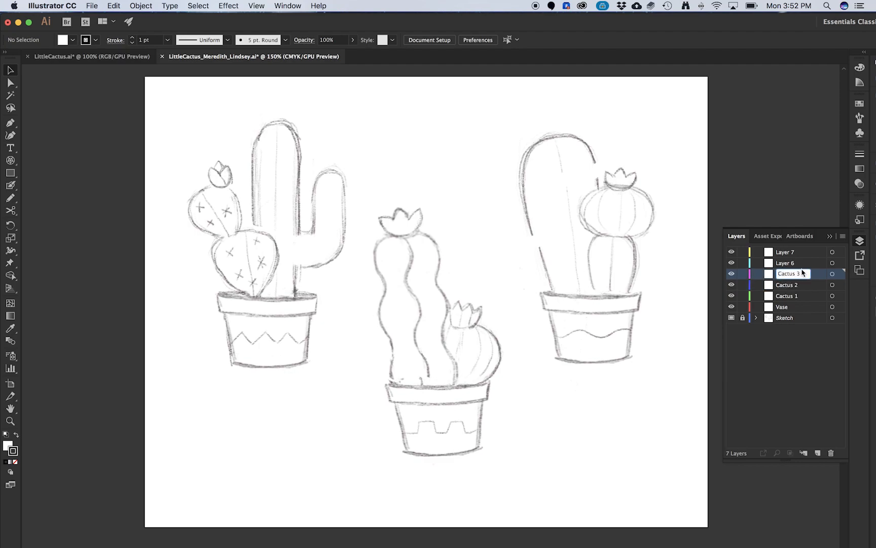
click(789, 264)
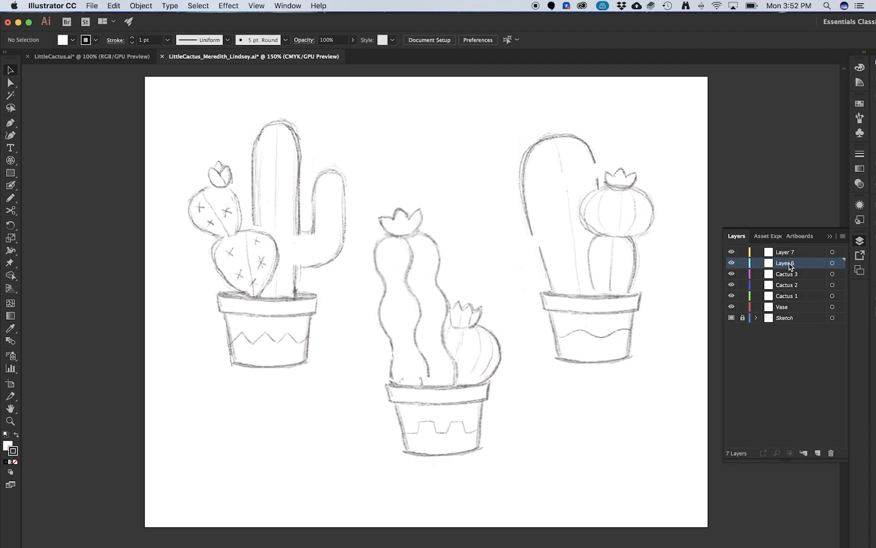
Step: Rename Layer 6, directly above Cactus 3, as Flowers
double_click(786, 264)
text(Flowers)
click(783, 254)
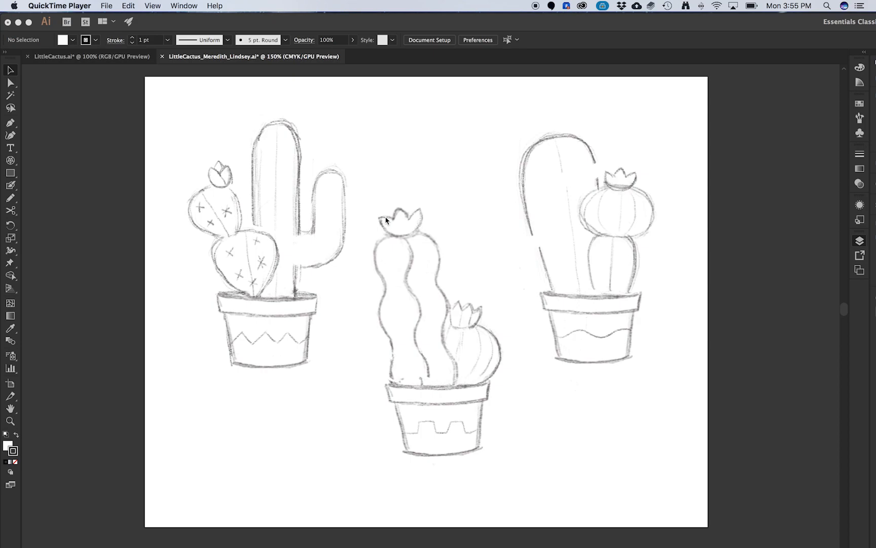
Step: Set the fill to none for new shapes, keep the black stroke, and make the Vase layer active
click(861, 241)
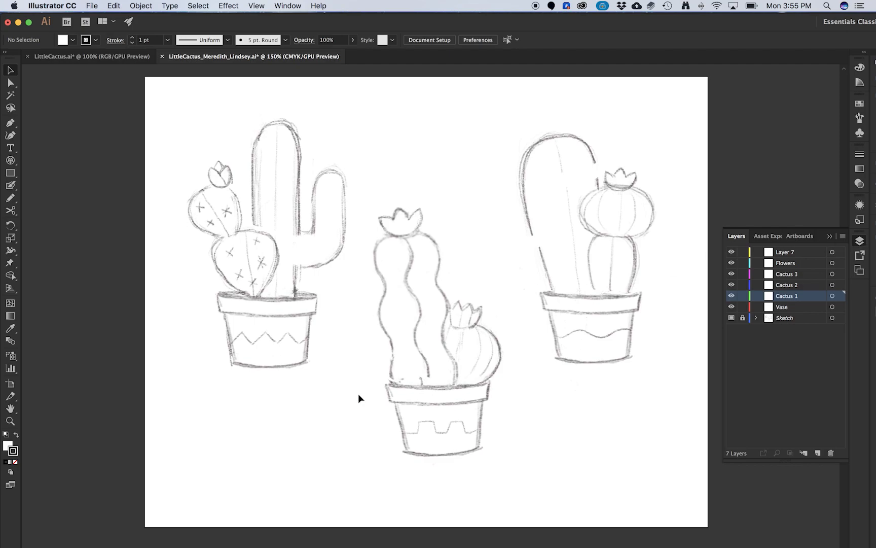
click(9, 446)
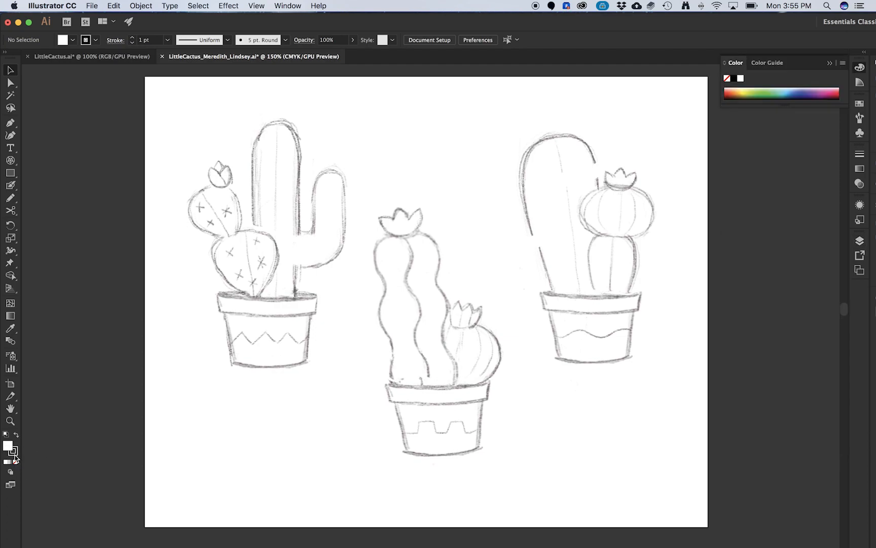
click(15, 462)
click(860, 241)
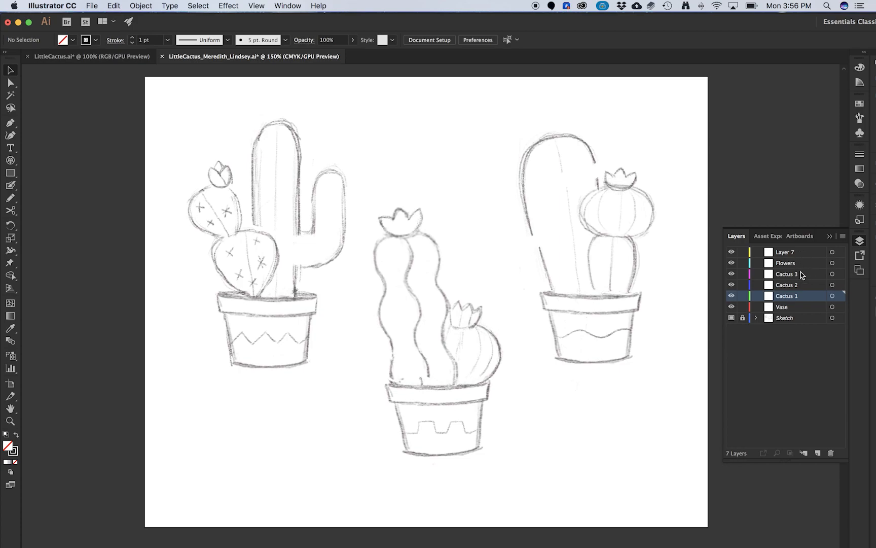
click(781, 308)
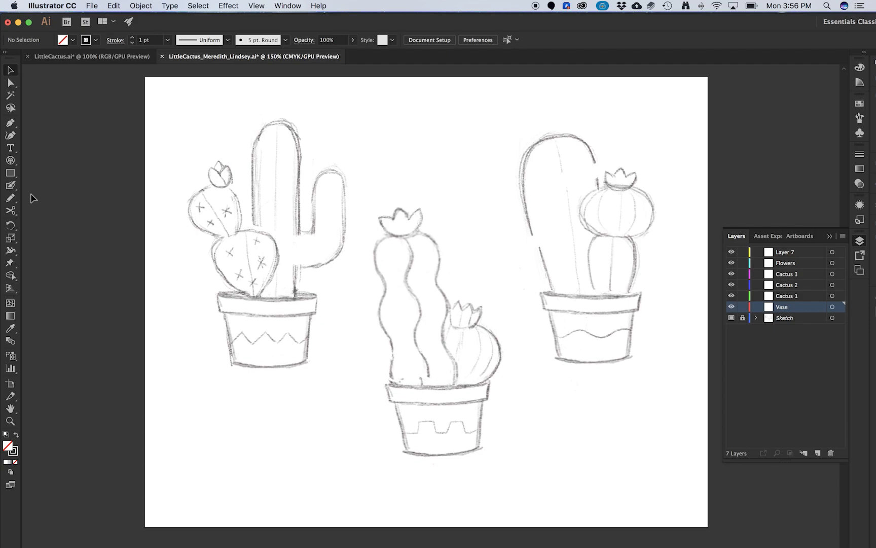
Step: Draw an ellipse about 1.78 by 0.15 in and align it with the rim opening of the sketch's leftmost pot
drag(12, 174, 53, 200)
drag(216, 292, 317, 301)
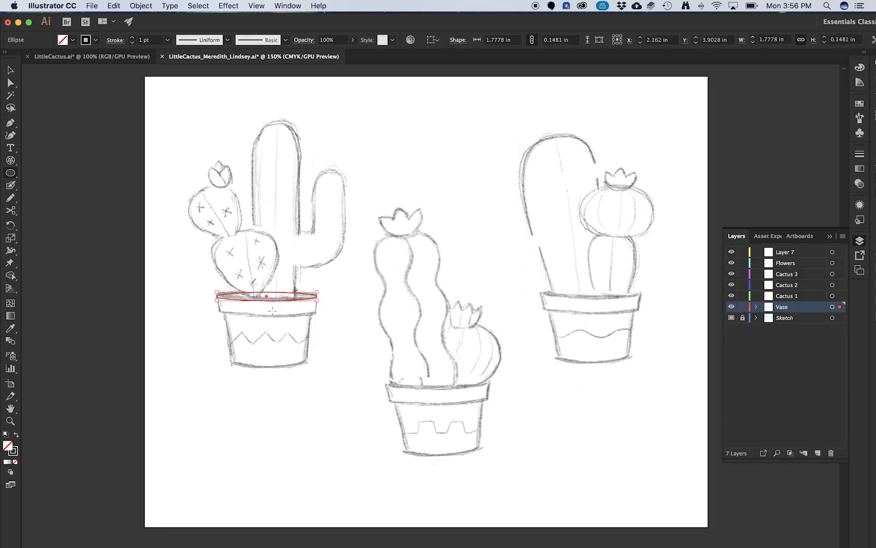
scroll(261, 312, up, 3)
key(v)
drag(174, 281, 174, 278)
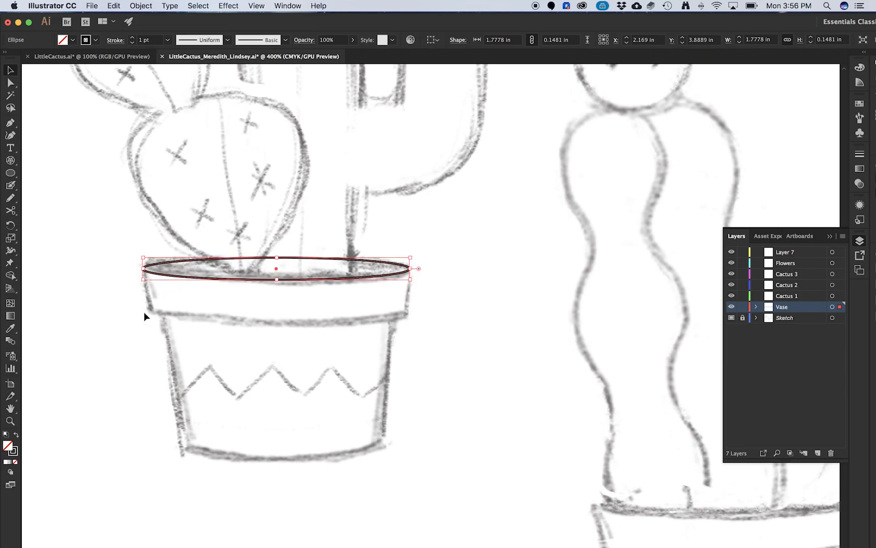
click(143, 333)
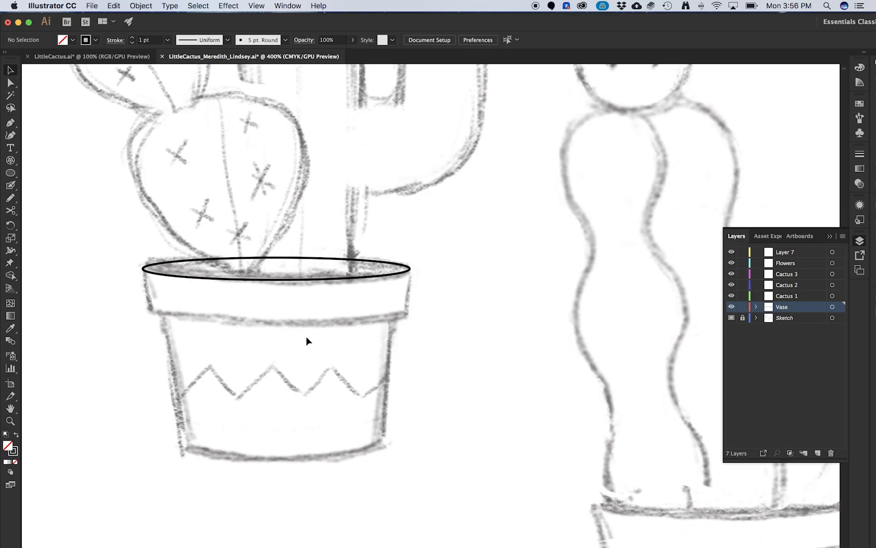
Step: Draw an ellipse about 1.27 by 0.20 in at the base of the same pot and align it with the sketched bottom edge
click(10, 175)
drag(186, 440, 376, 470)
key(v)
drag(323, 469, 326, 457)
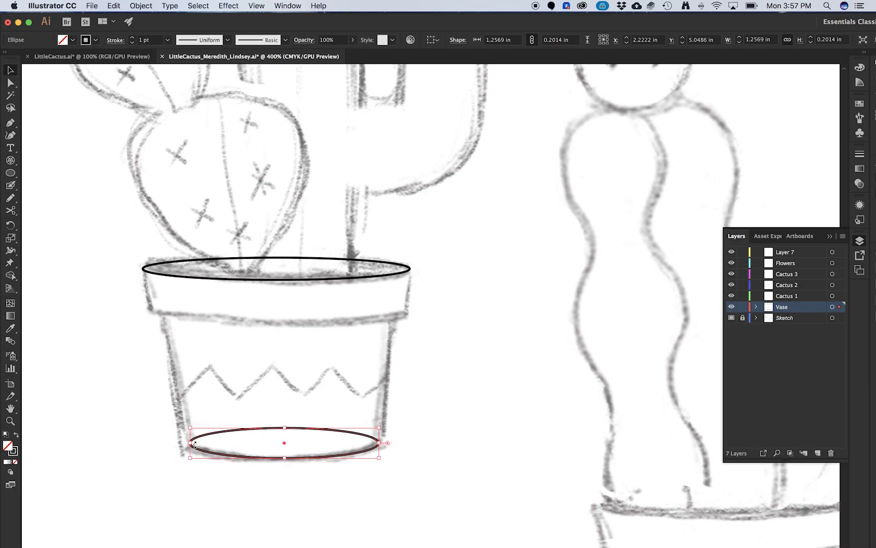
drag(192, 445, 190, 445)
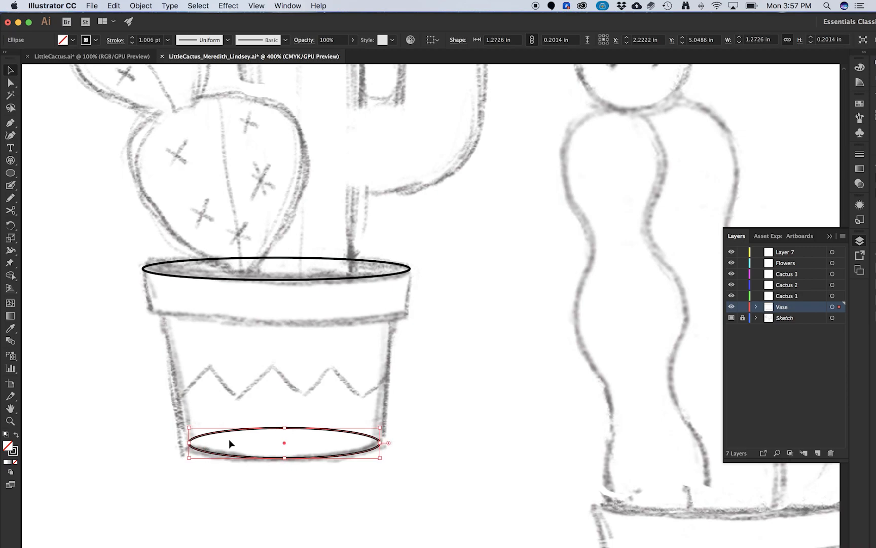
click(274, 493)
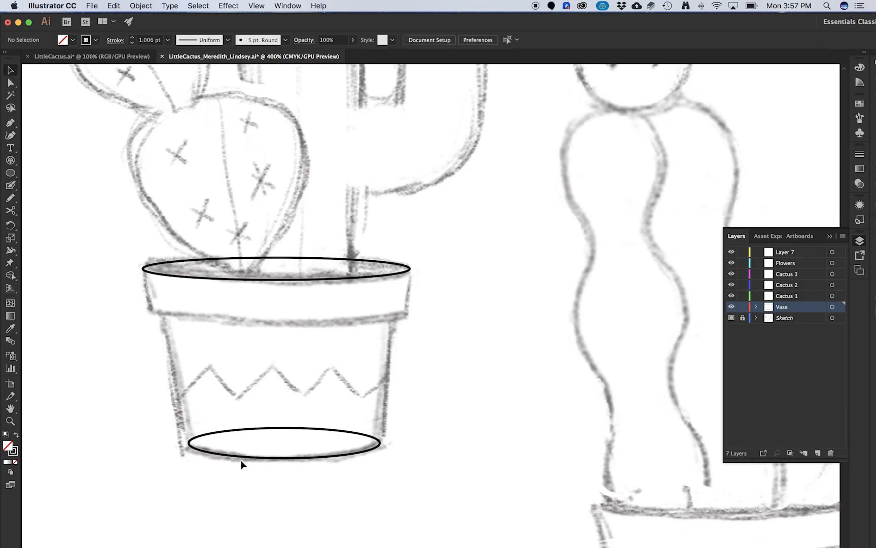
click(238, 458)
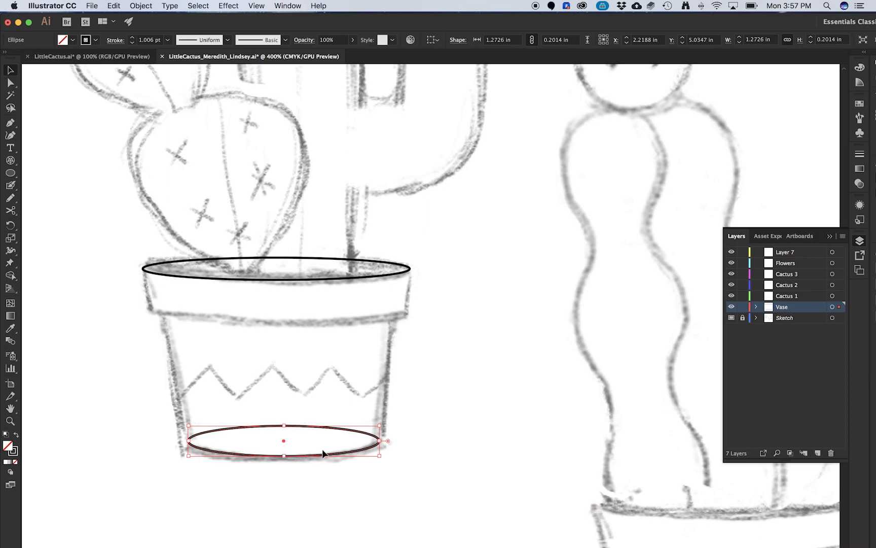
click(286, 487)
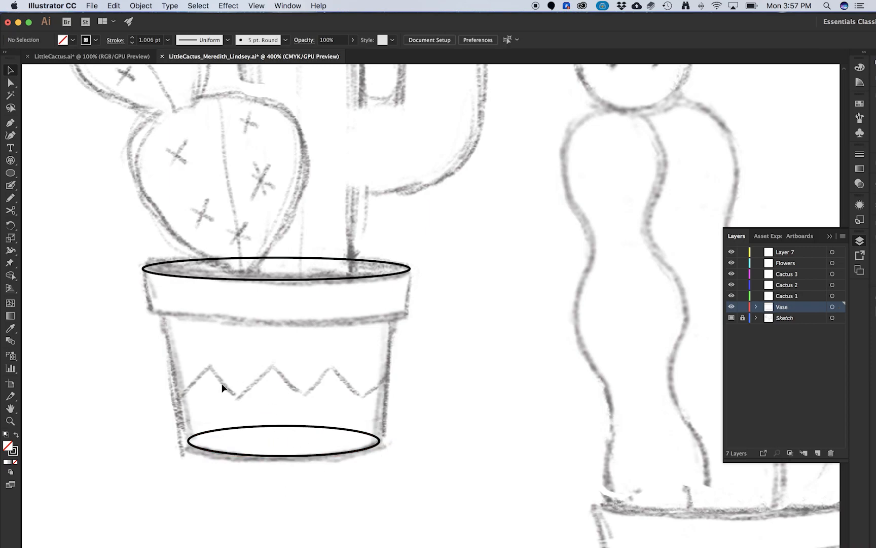
Step: Trace the left half of the pot body as a closed four-sided Pen path from below the rim to the base ellipse's center
key(p)
click(160, 300)
click(188, 440)
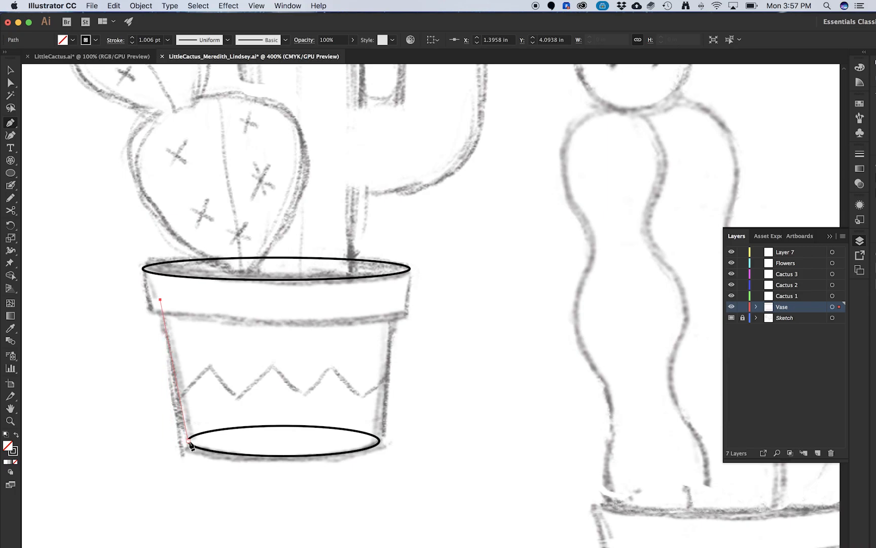
click(189, 441)
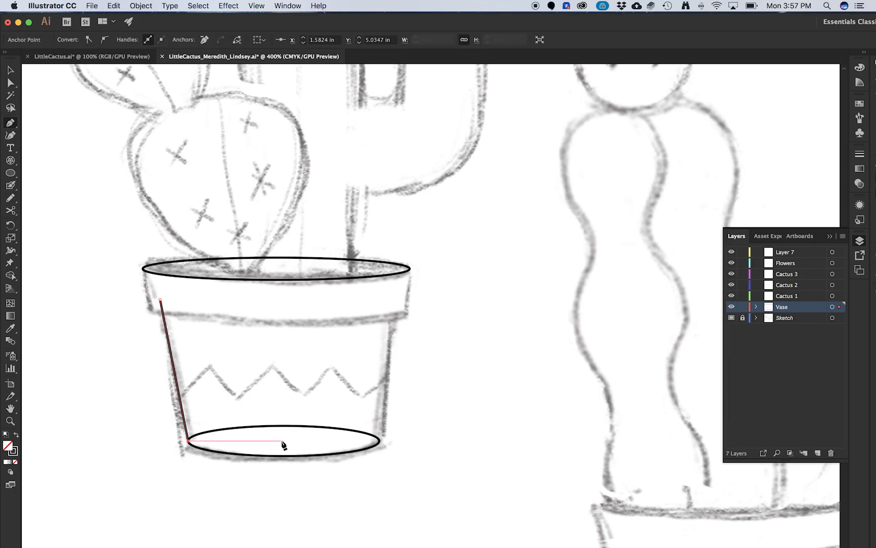
click(283, 441)
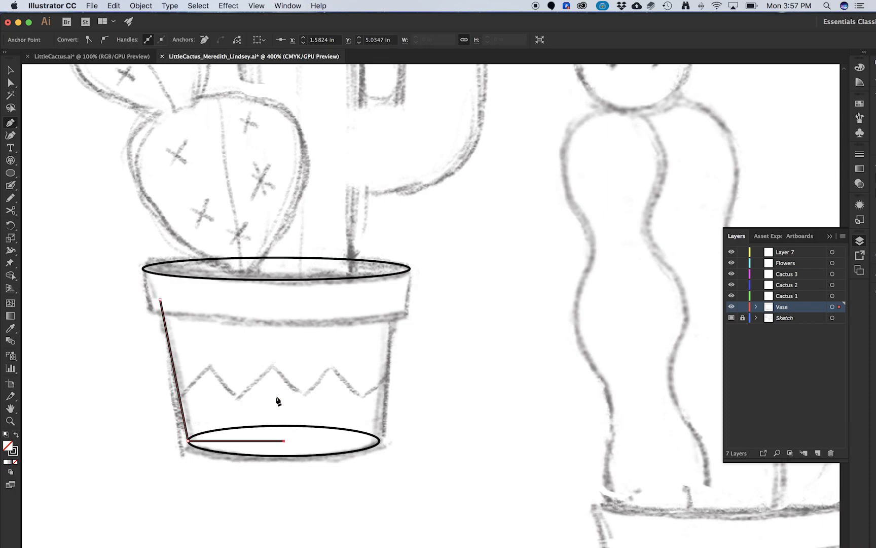
click(288, 303)
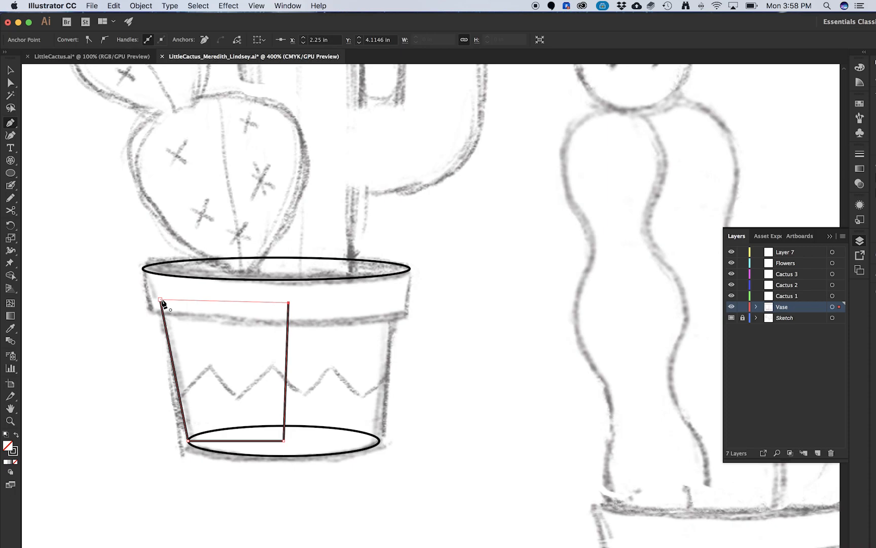
click(160, 300)
key(v)
click(160, 402)
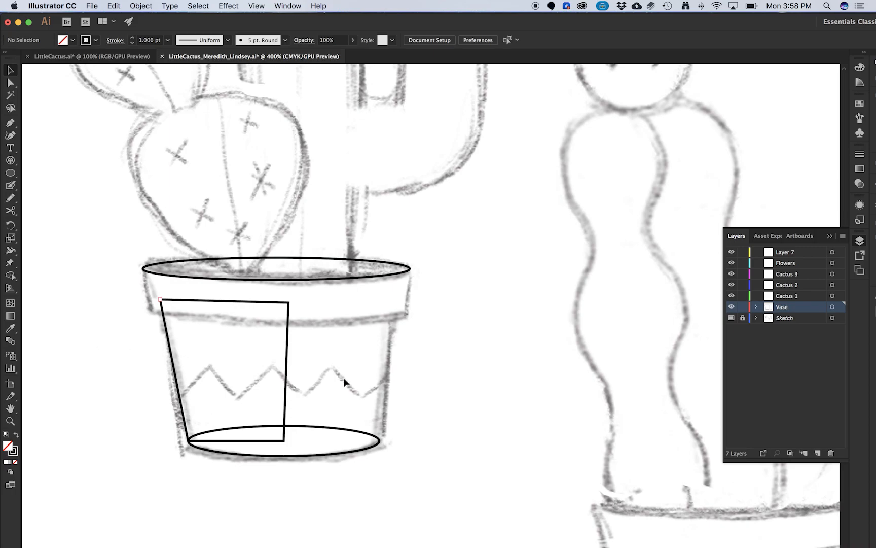
Step: Reflect the half-pot path across the vertical axis as a copy
click(287, 352)
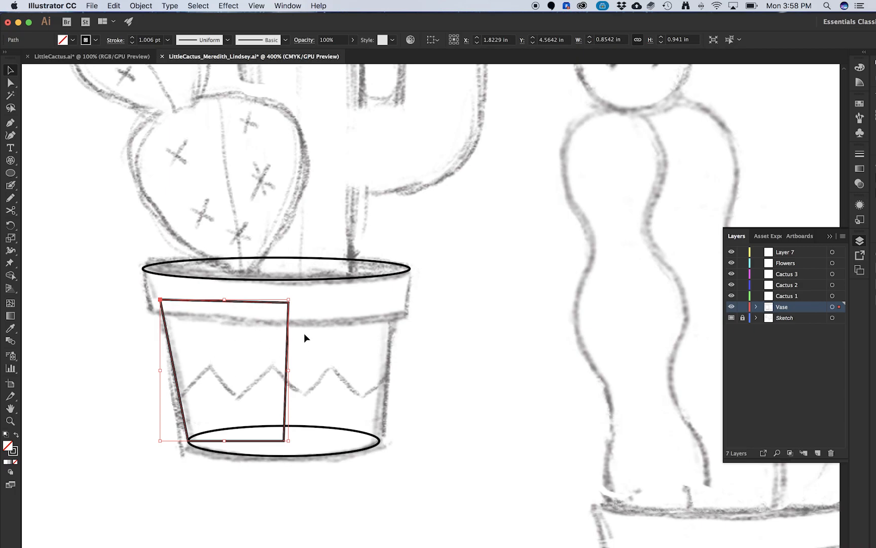
click(142, 6)
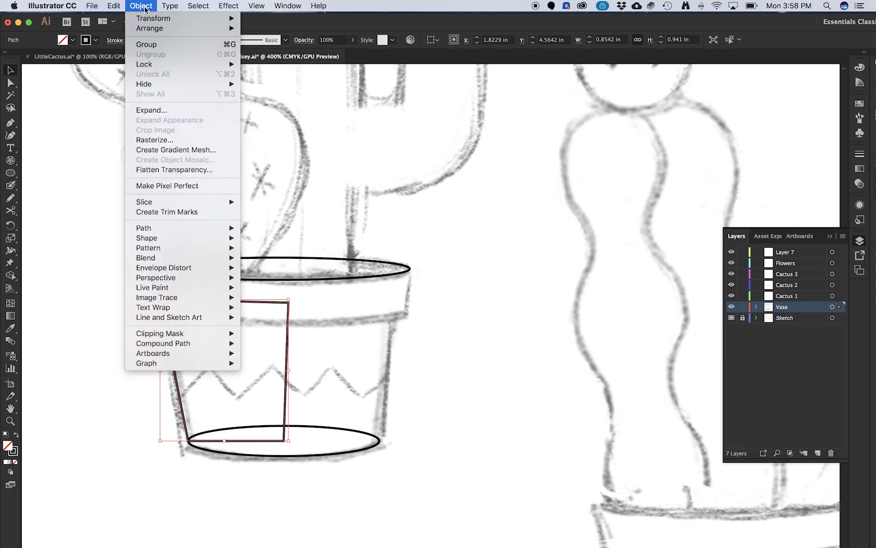
mouse_move(158, 19)
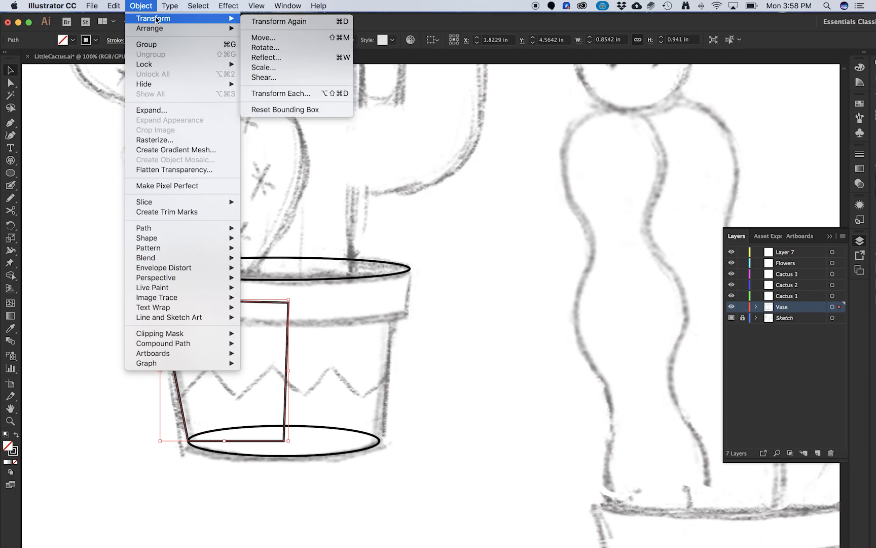
click(300, 59)
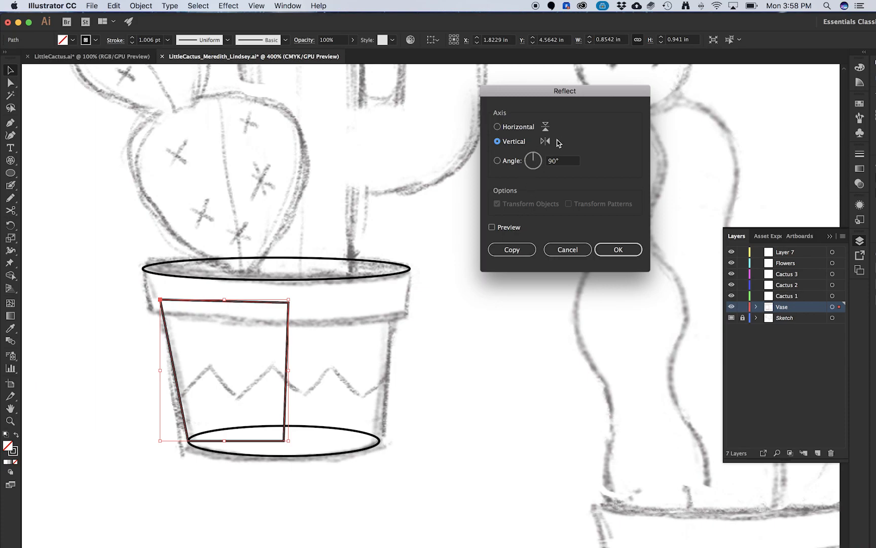
click(492, 228)
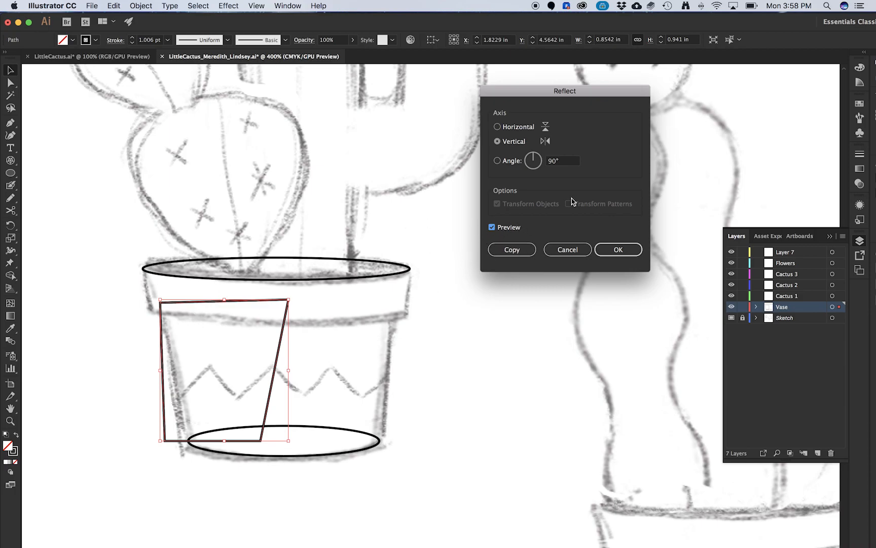
click(514, 250)
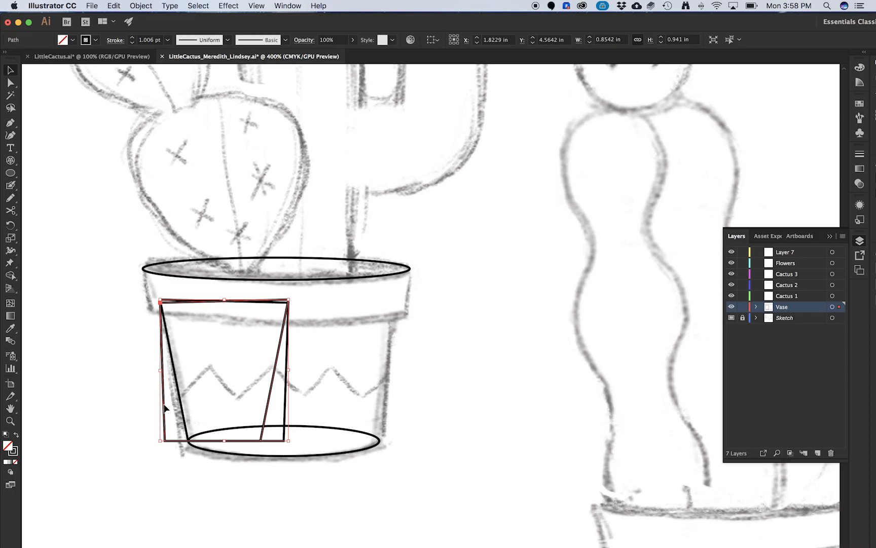
Step: Move the reflected copy to form the right half of the pot, meeting the right end of the base ellipse
drag(165, 407, 282, 427)
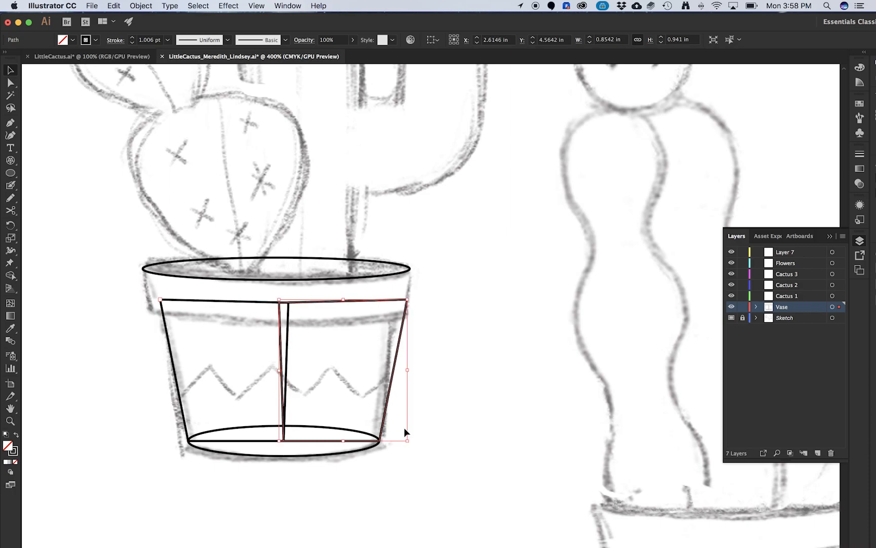
scroll(378, 447, up, 1)
scroll(377, 447, up, 3)
scroll(391, 401, down, 4)
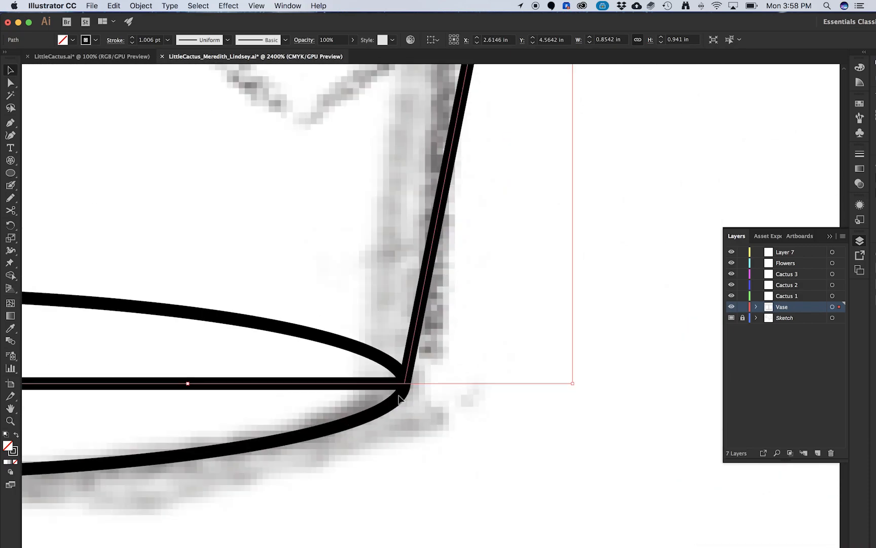
scroll(284, 371, up, 2)
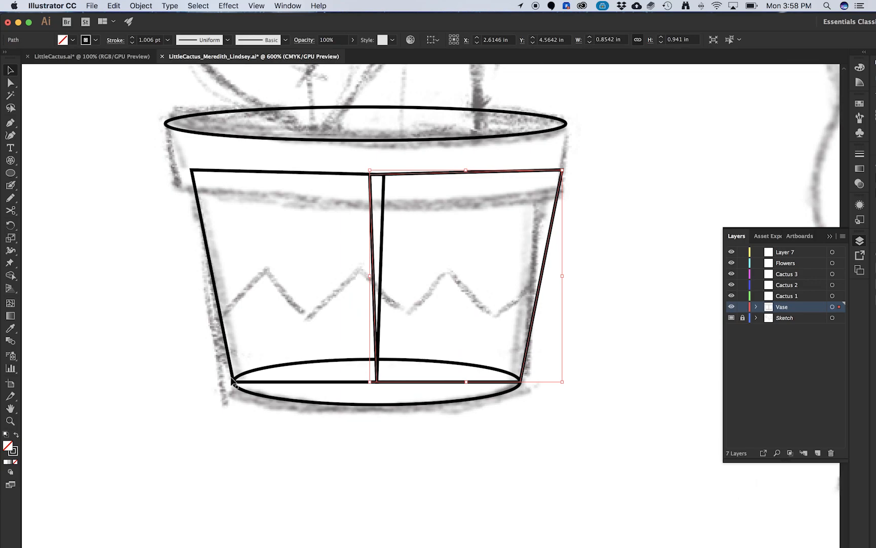
scroll(233, 385, up, 3)
scroll(233, 381, down, 3)
scroll(337, 249, down, 2)
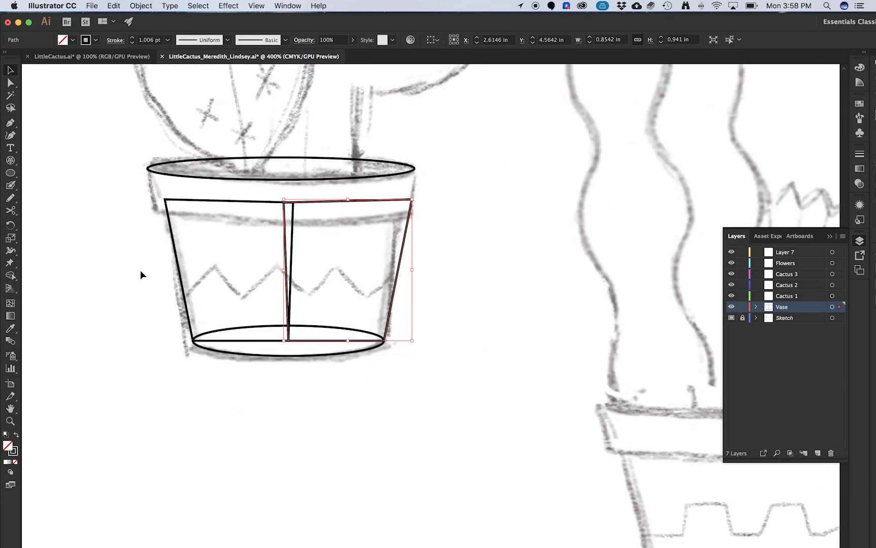
scroll(167, 269, up, 1)
click(346, 412)
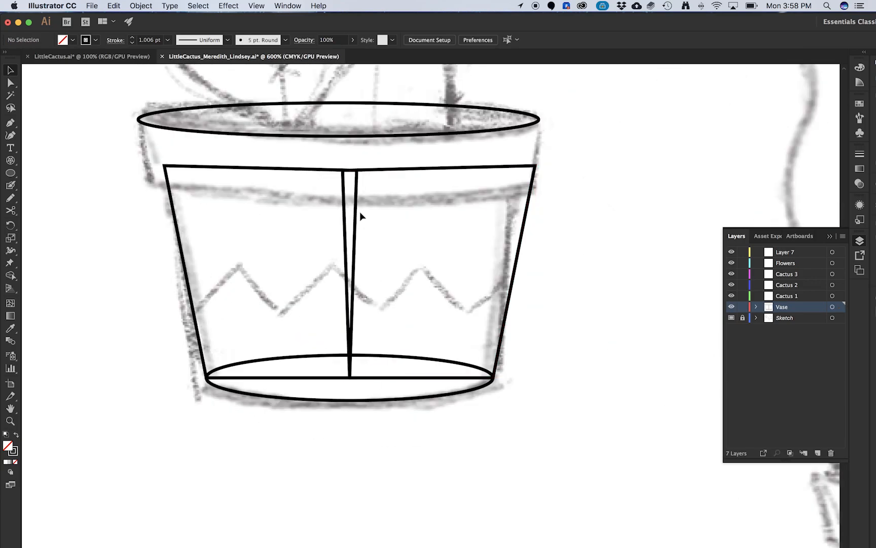
Step: Select both pot halves with the base ellipse and narrow them together to about 1.56 in wide, fitting the sketch
scroll(173, 299, down, 1)
scroll(307, 215, up, 1)
scroll(307, 215, right, 1)
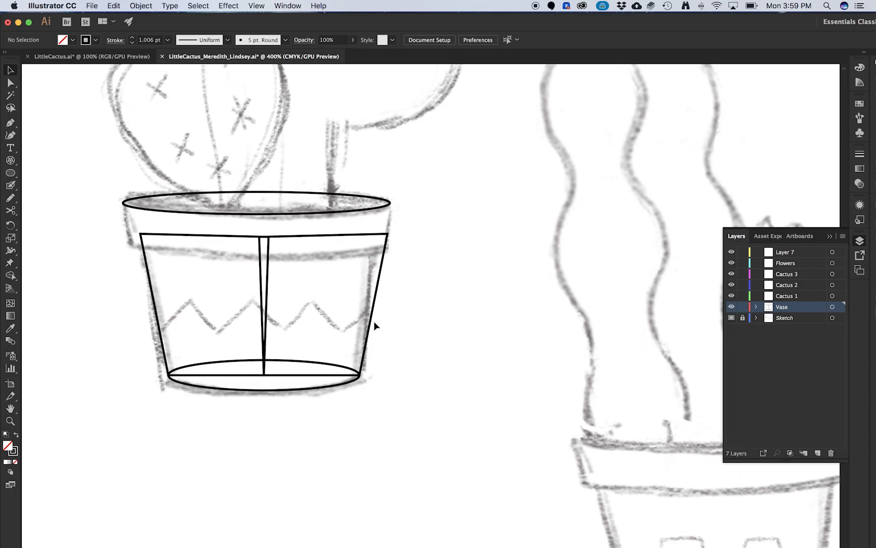
drag(373, 409, 139, 329)
drag(390, 313, 376, 312)
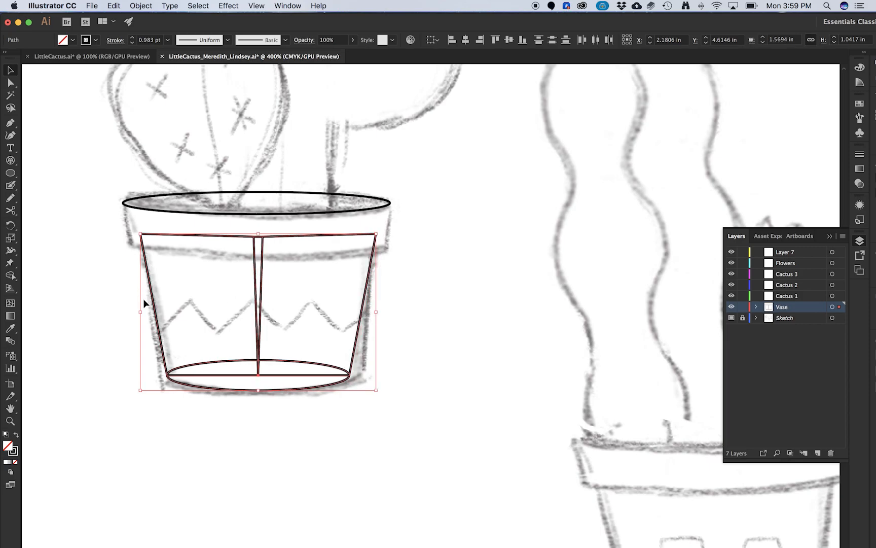
drag(141, 311, 144, 311)
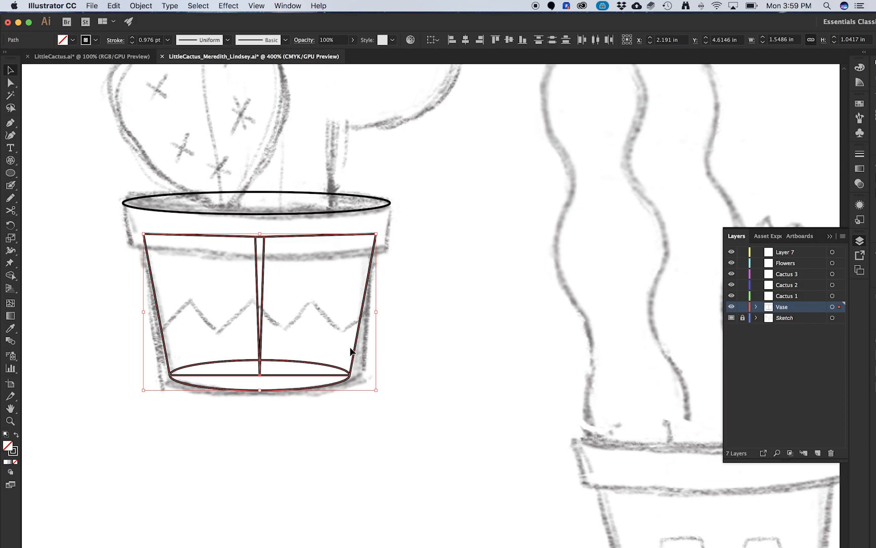
drag(376, 310, 378, 308)
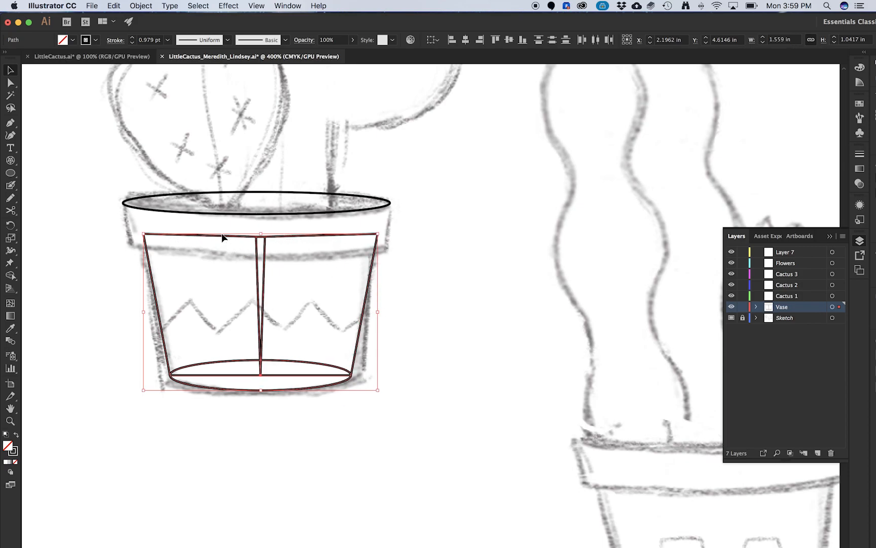
click(297, 417)
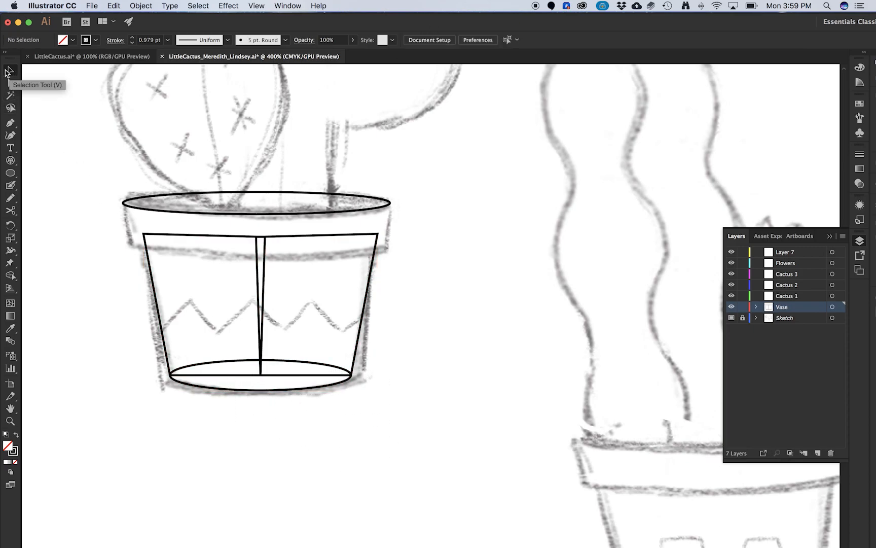
Step: Select the two pot halves and the base ellipse and unite them into one body shape with Pathfinder
drag(427, 459, 131, 324)
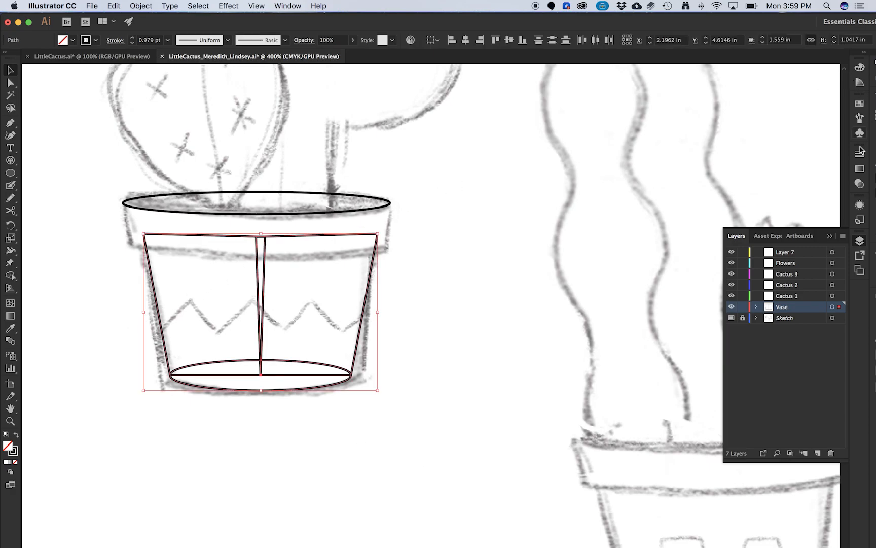
click(288, 8)
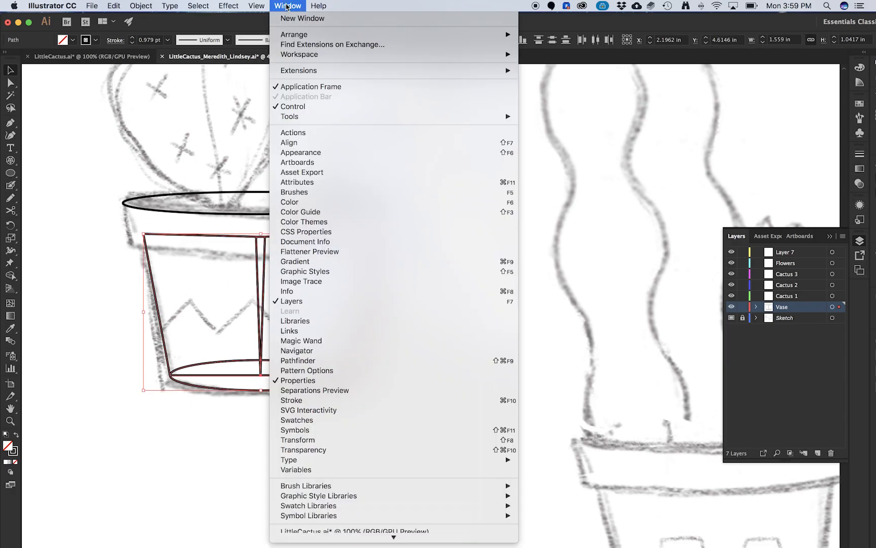
click(304, 361)
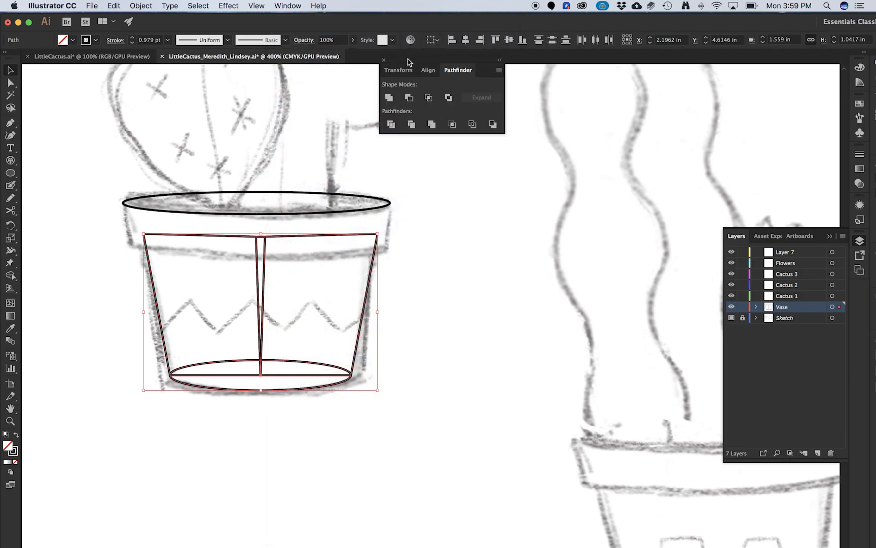
drag(408, 60, 701, 92)
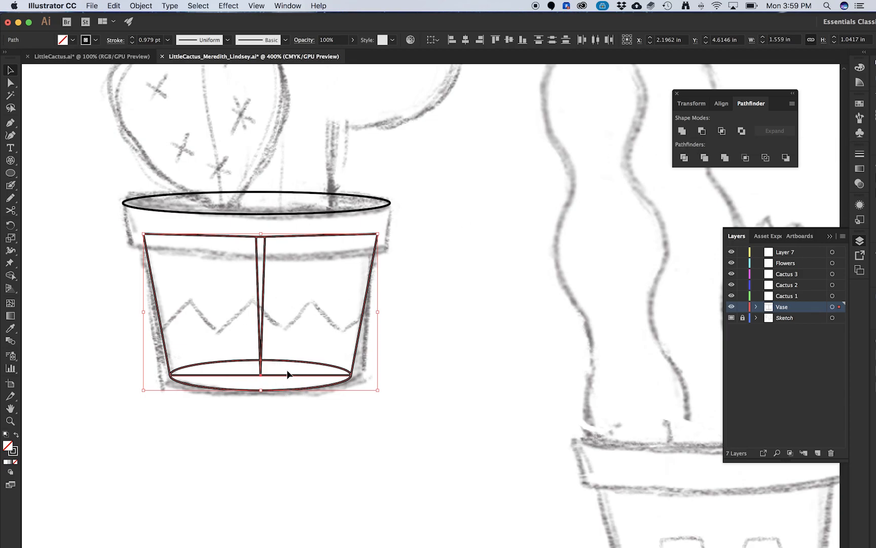
click(682, 131)
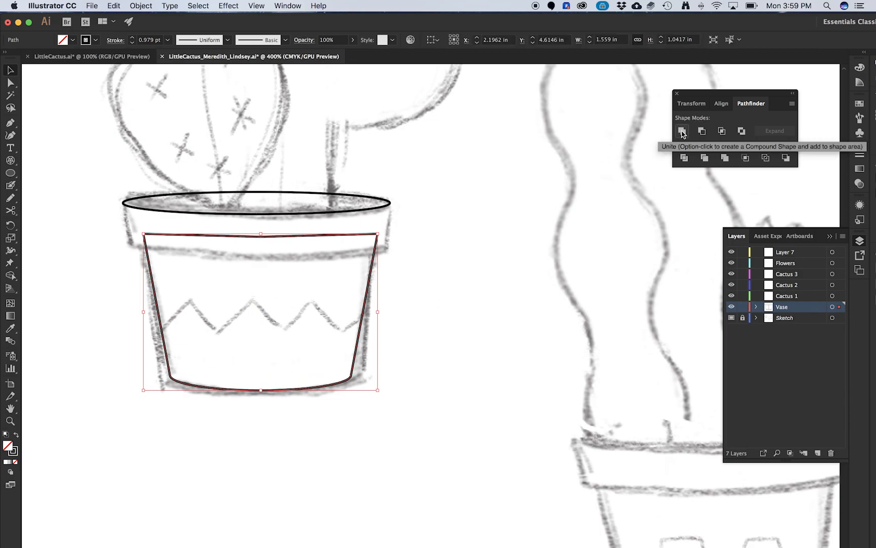
click(520, 245)
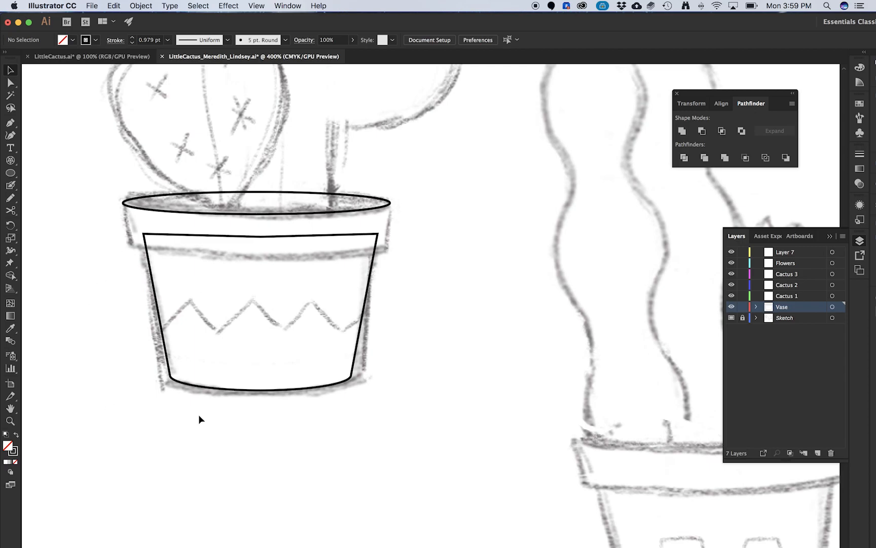
Step: Select the rim ellipse and the united pot body together and align their horizontal centers
click(315, 214)
shift+click(265, 237)
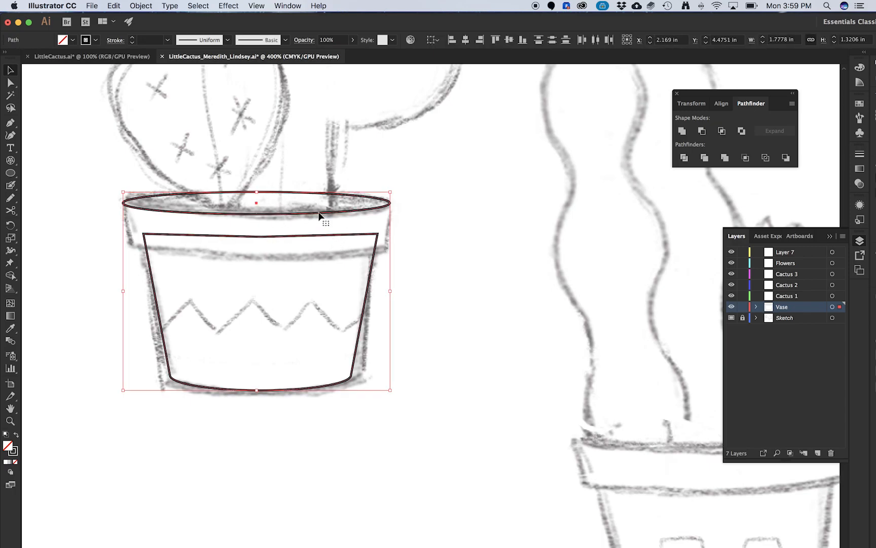
drag(451, 321, 404, 265)
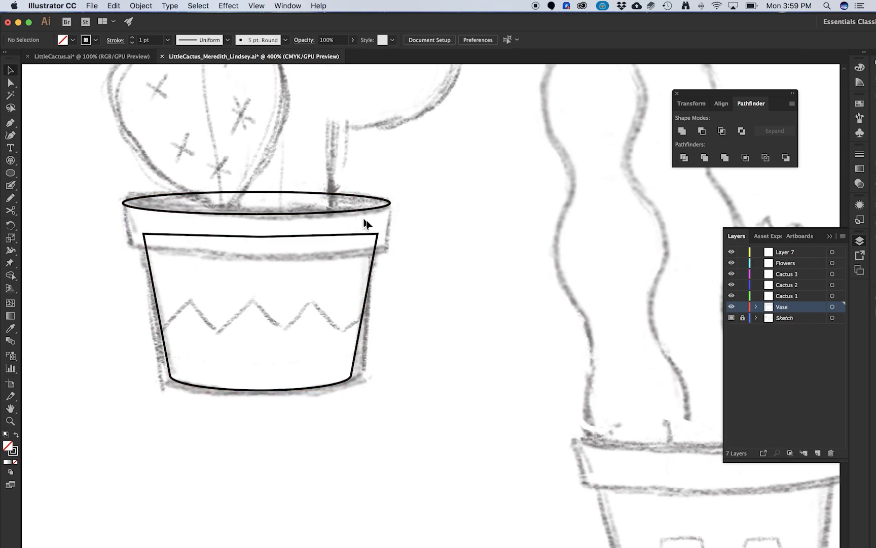
drag(452, 319, 270, 208)
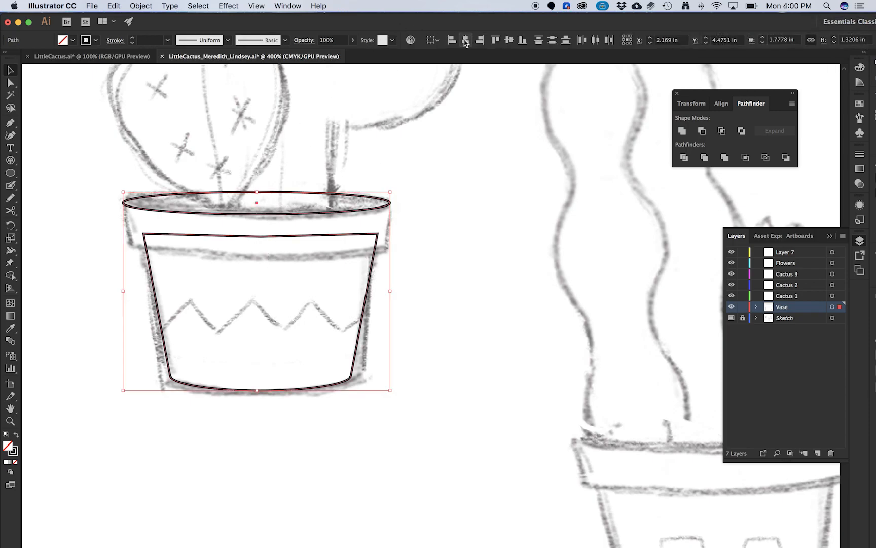
drag(428, 277, 328, 190)
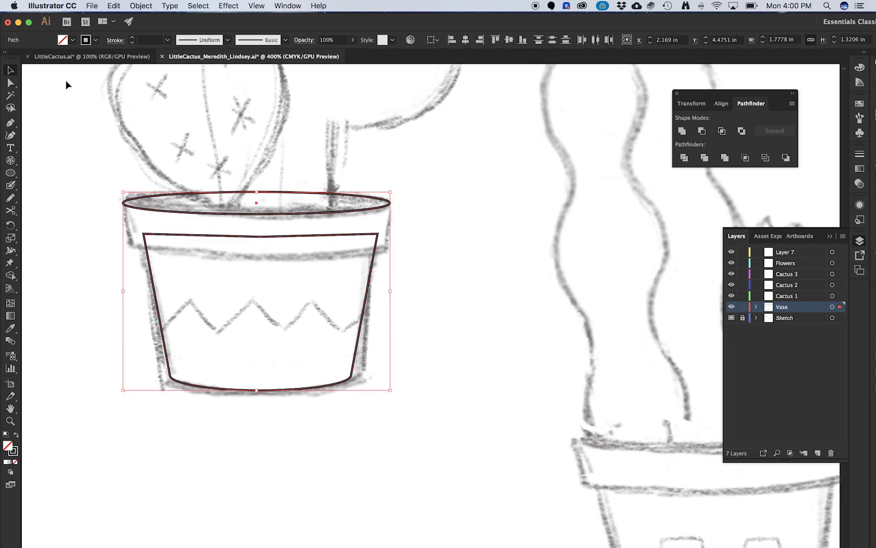
click(466, 41)
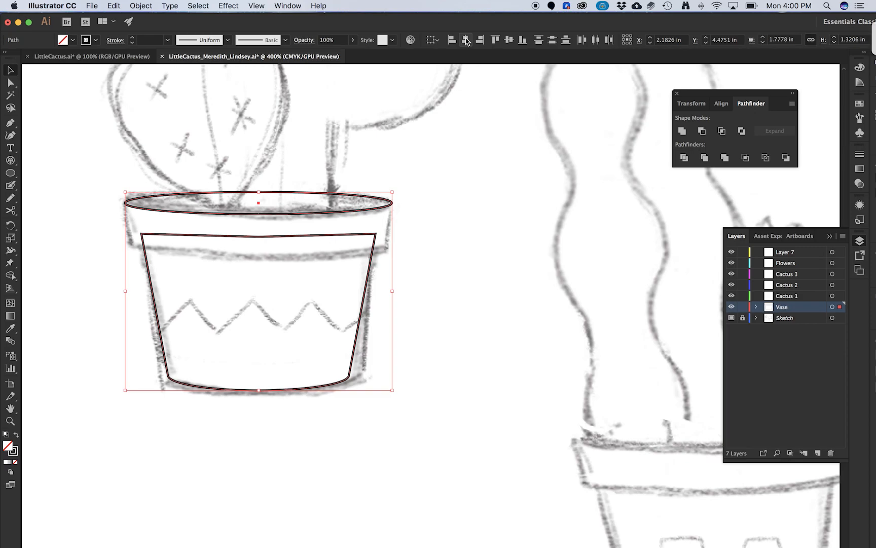
click(846, 32)
click(487, 277)
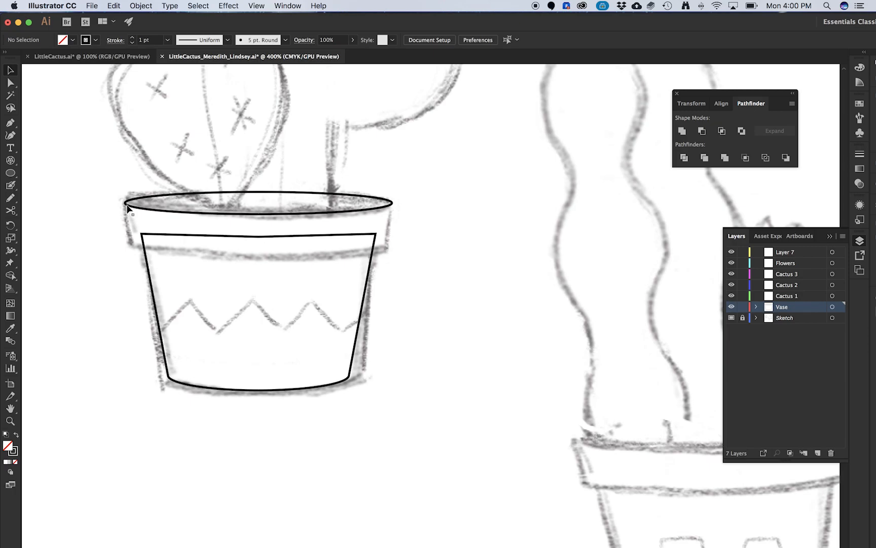
Step: Examine how the rim band and top ellipse of the finished red pot in LittleCactus.ai are built, and return to the tracing document
click(113, 55)
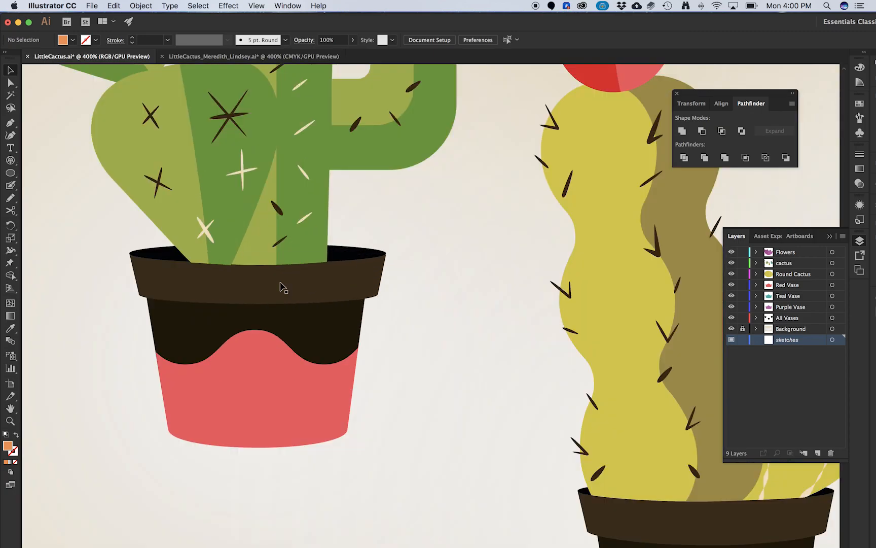
drag(283, 288, 234, 327)
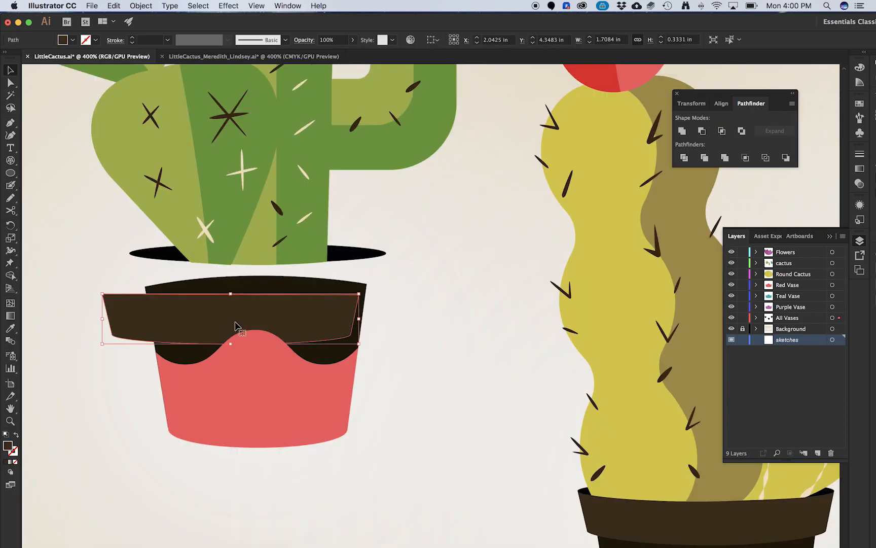
key(ctrl+z)
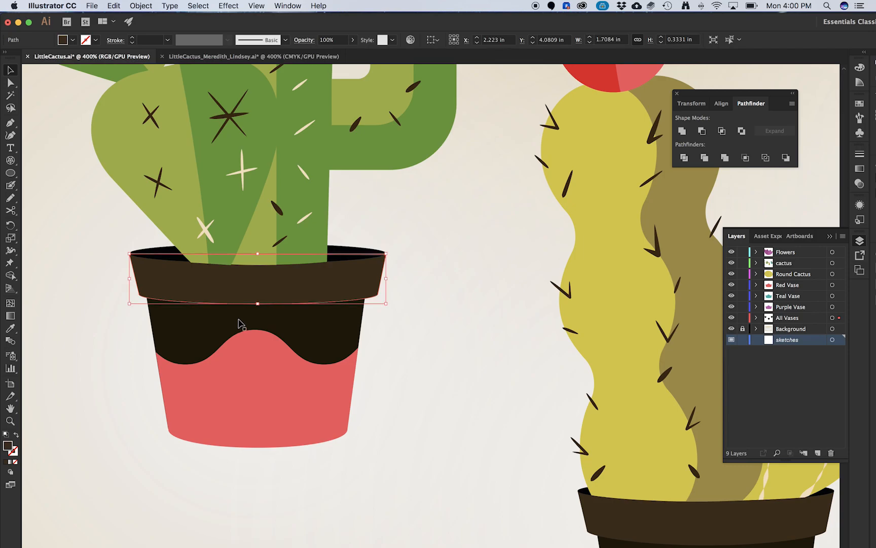
click(343, 251)
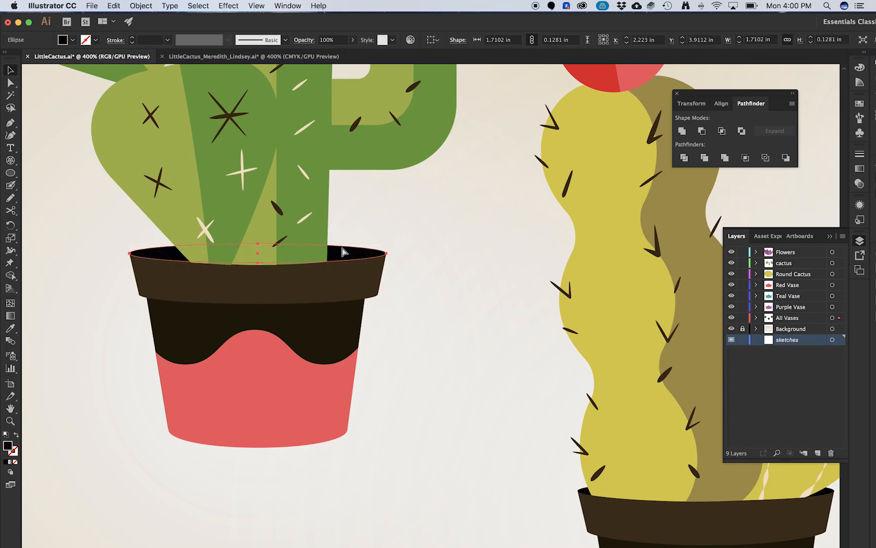
key(ctrl+shift+a)
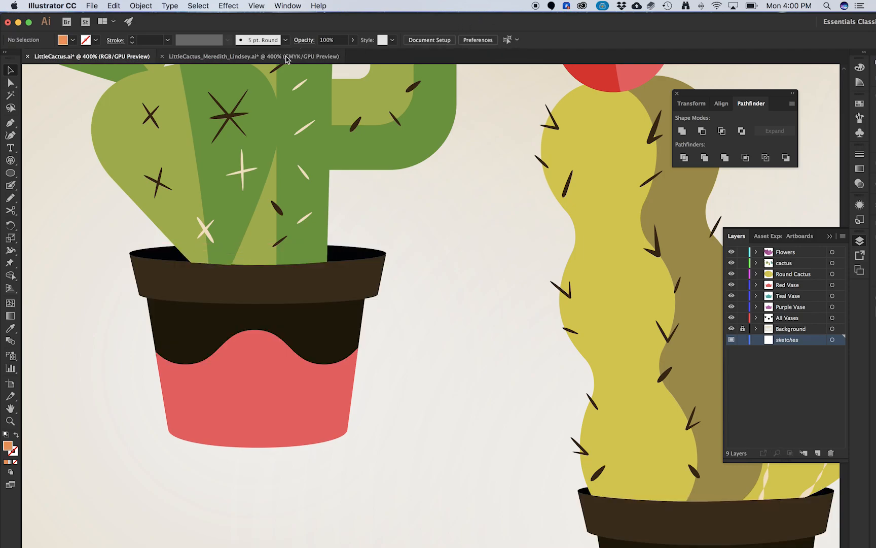
click(287, 57)
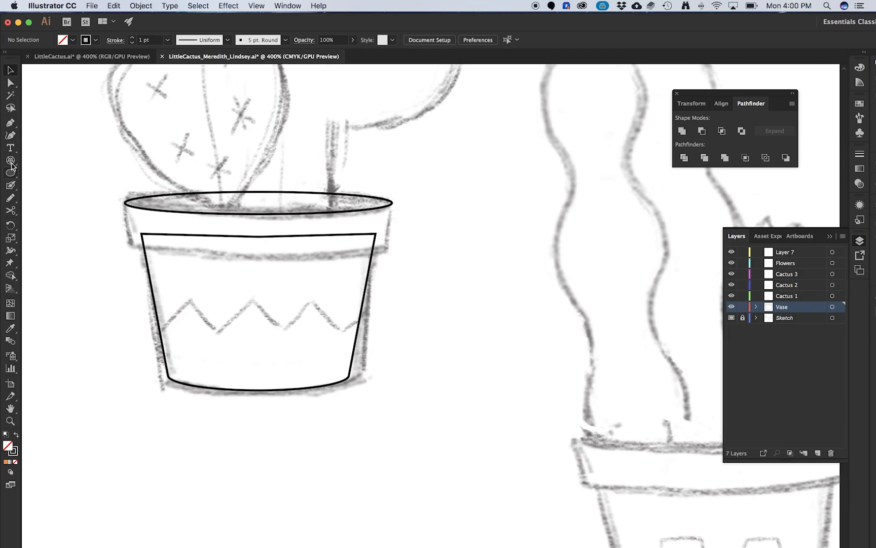
Step: Draw a rectangle about 1.78 in wide and 0.27 in tall for the rim band, starting at the rim ellipse's left end
click(11, 173)
drag(10, 174, 61, 175)
drag(125, 202, 394, 245)
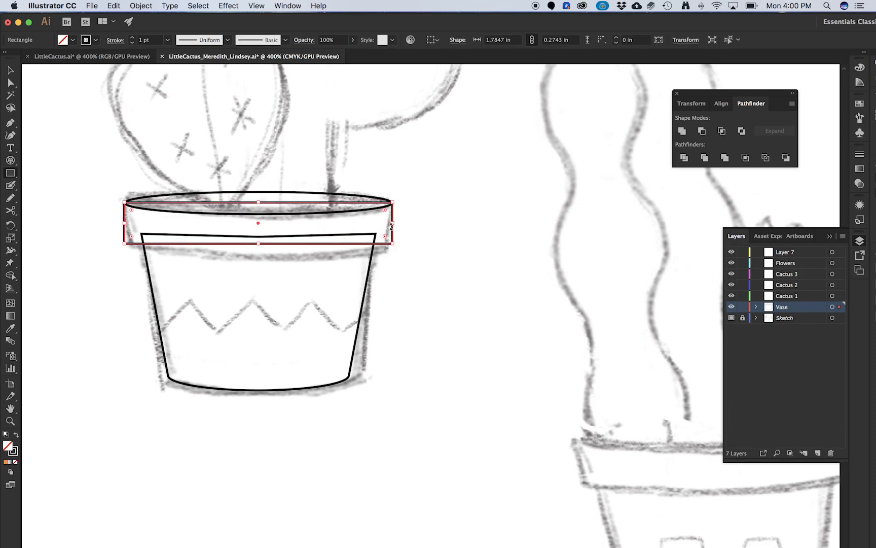
Step: Fit the rectangle's right and left edges to the ends of the rim ellipse, making it about 1.77 in wide
scroll(395, 229, up, 4)
drag(381, 207, 378, 207)
scroll(199, 209, left, 20)
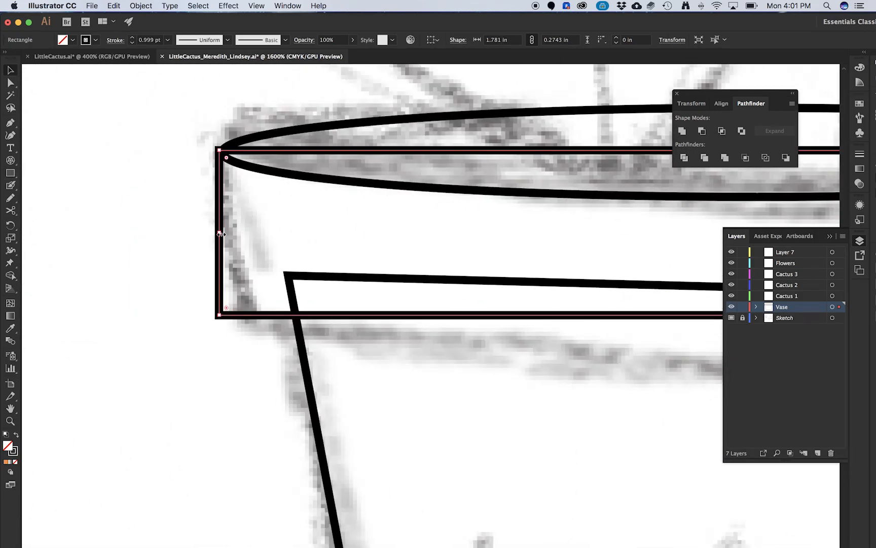
mouse_move(221, 233)
mouse_down()
mouse_move(240, 233)
mouse_move(222, 234)
mouse_up()
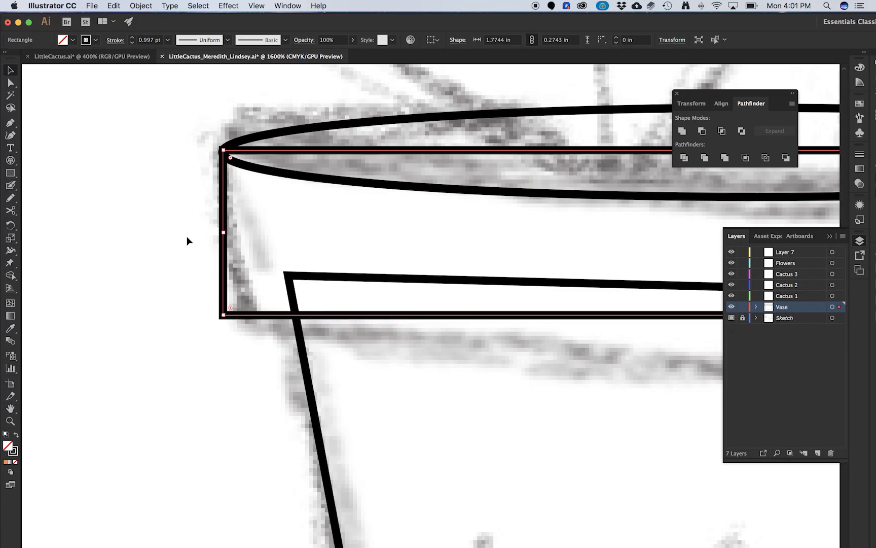
scroll(156, 246, down, 1)
scroll(155, 246, down, 3)
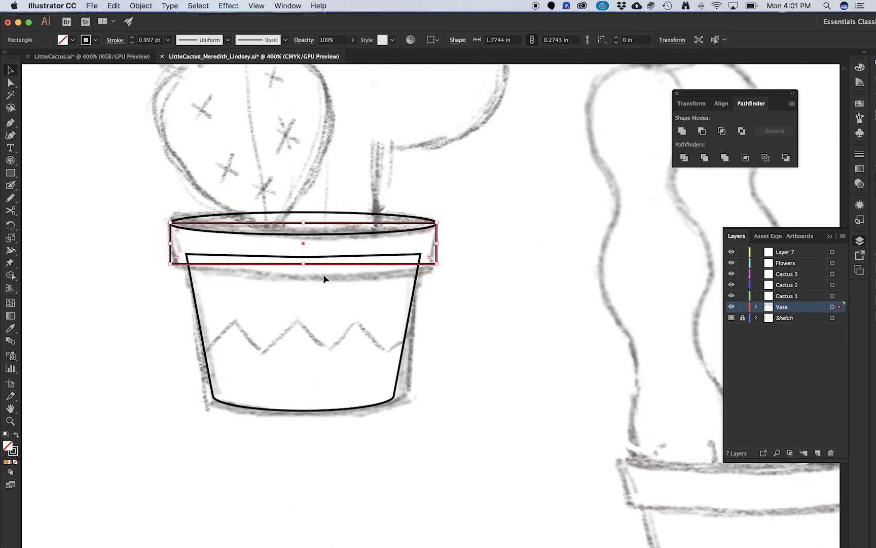
Step: Start an Envelope Distort warp on the rim rectangle with the Arc style and a horizontal bend of -8%
scroll(323, 274, up, 1)
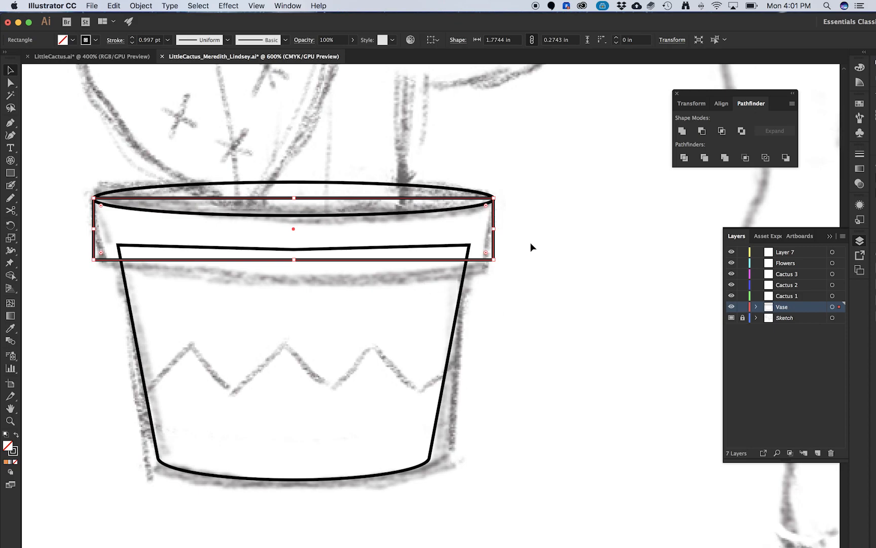
click(147, 6)
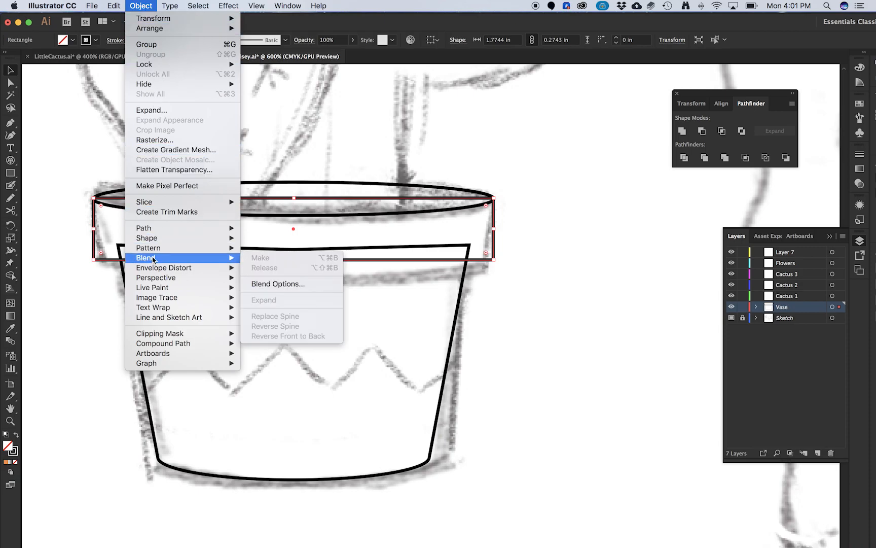
mouse_move(171, 270)
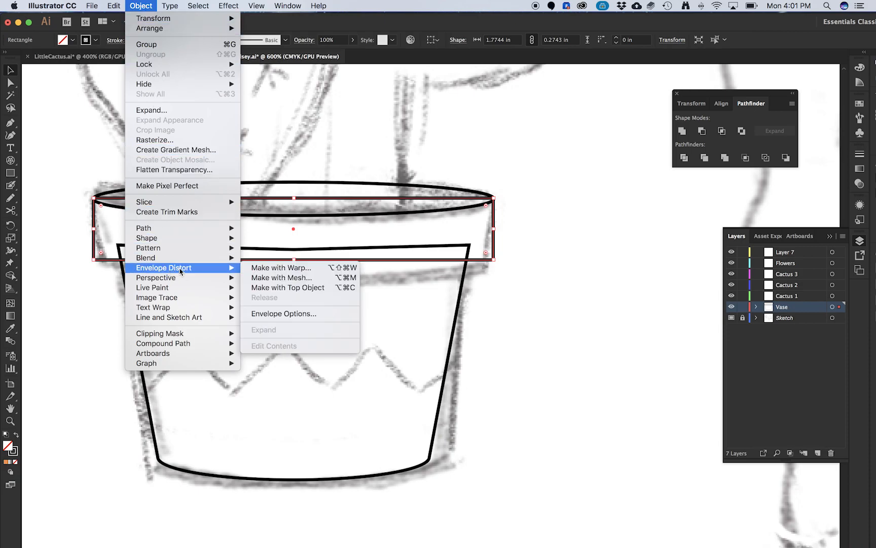
click(274, 270)
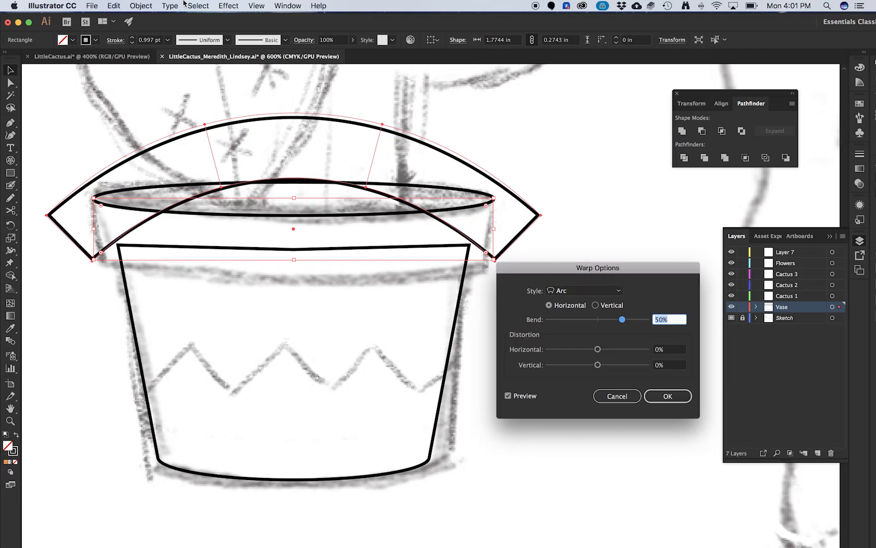
click(147, 6)
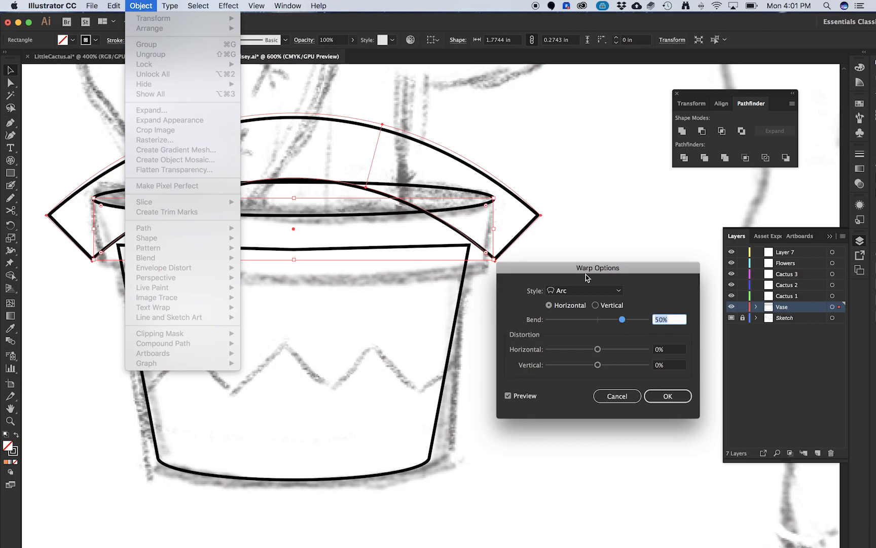
click(608, 273)
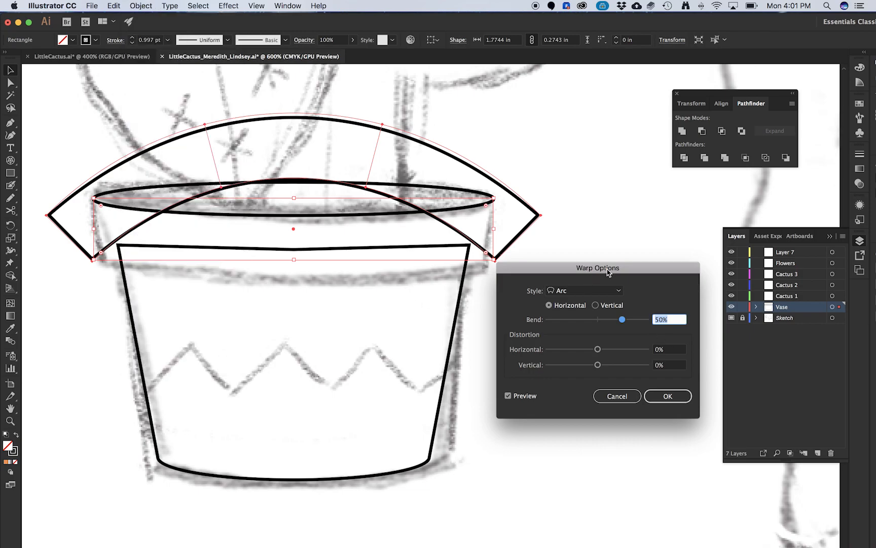
click(553, 291)
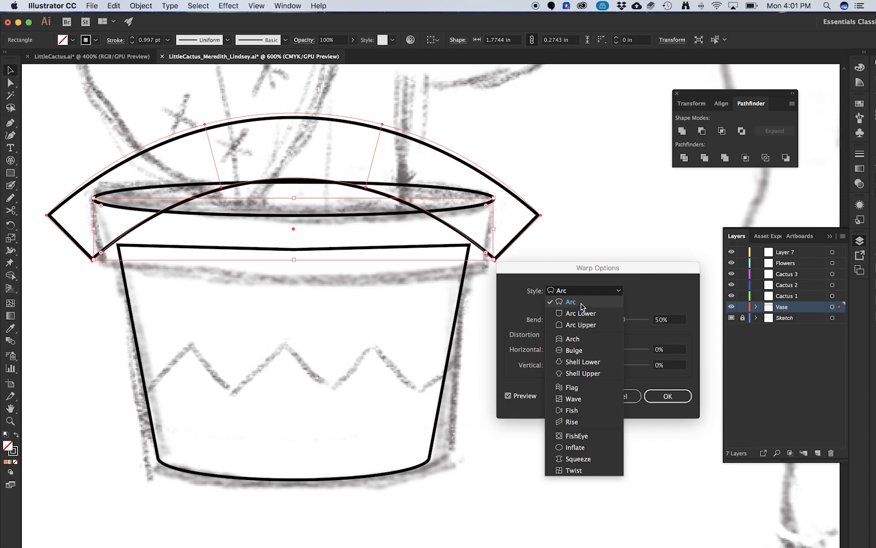
click(582, 306)
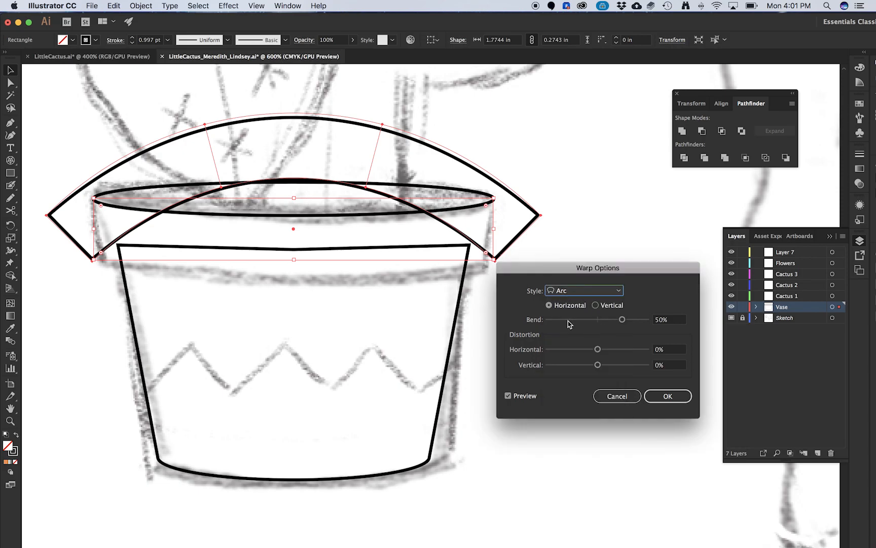
drag(622, 319, 594, 321)
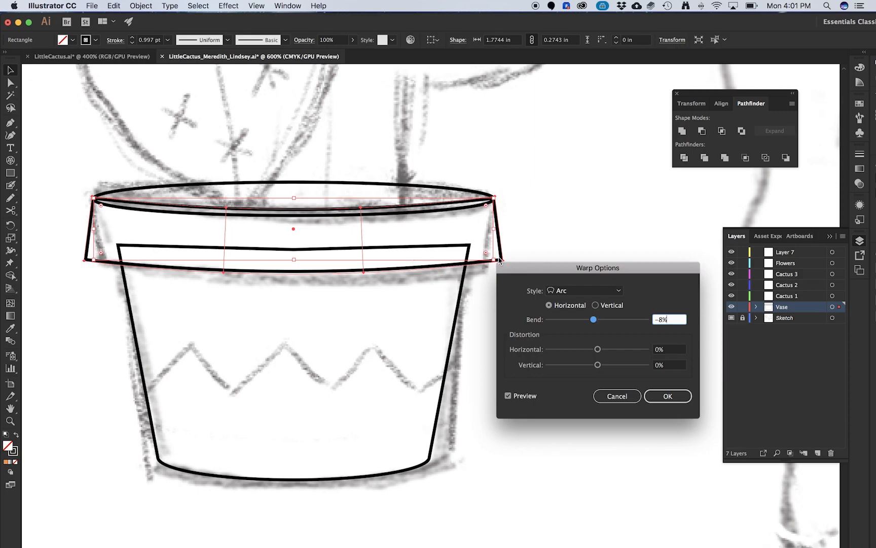
Step: Switch the rim rectangle's warp style to Arch
click(568, 290)
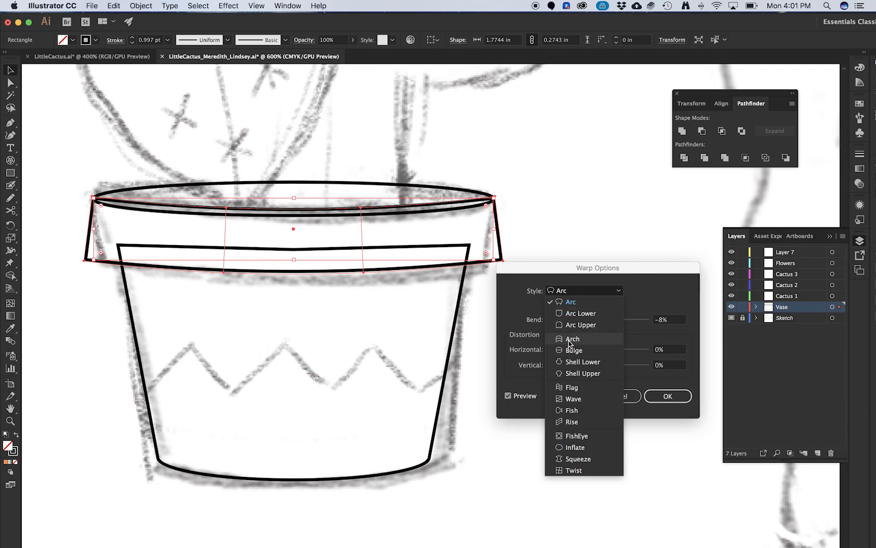
click(572, 343)
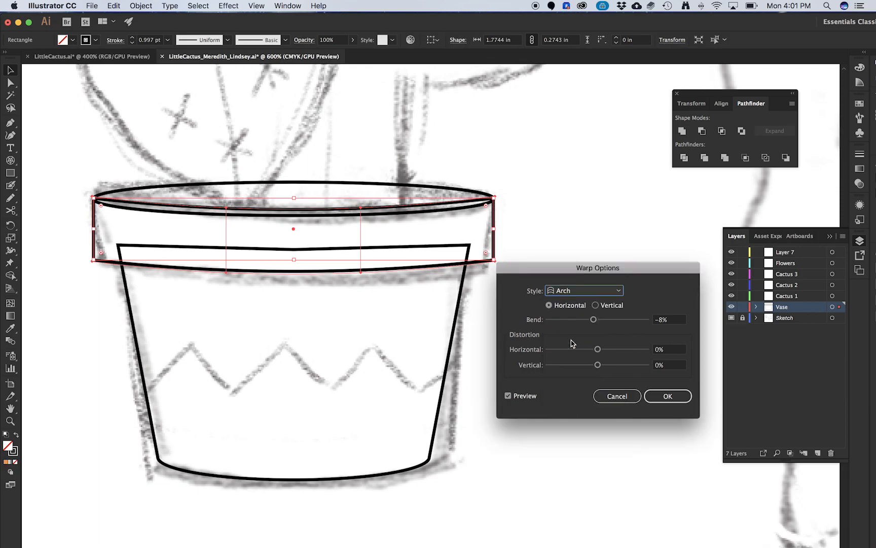
click(568, 292)
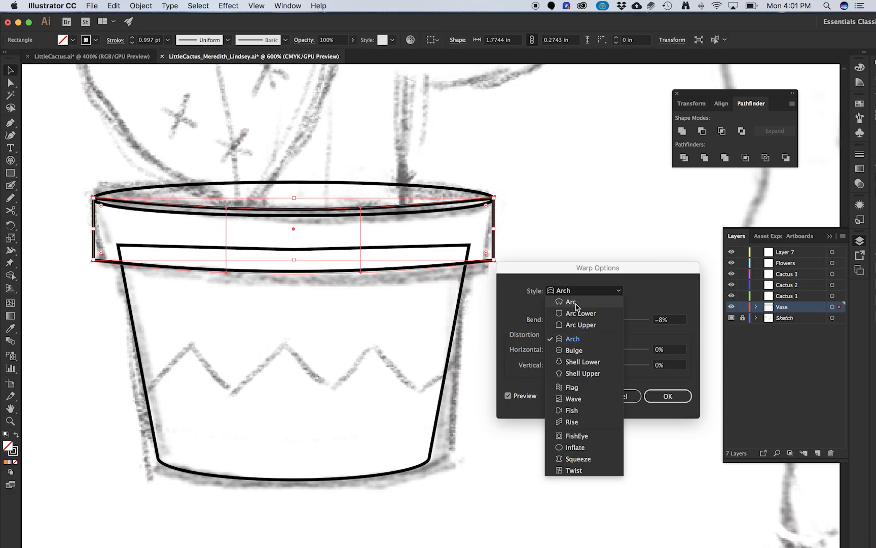
click(576, 344)
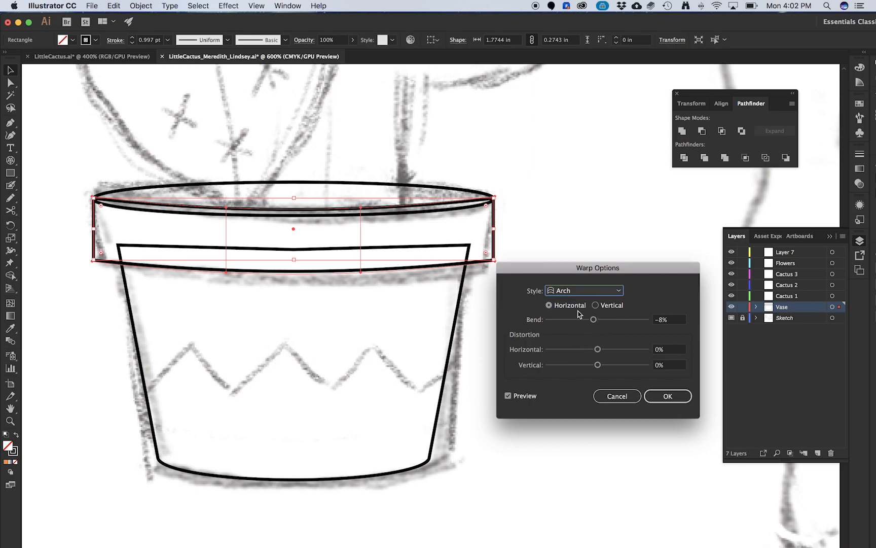
Step: Keep the Arch style for the rim rectangle's warp, set its bend to -12% and apply it
click(576, 293)
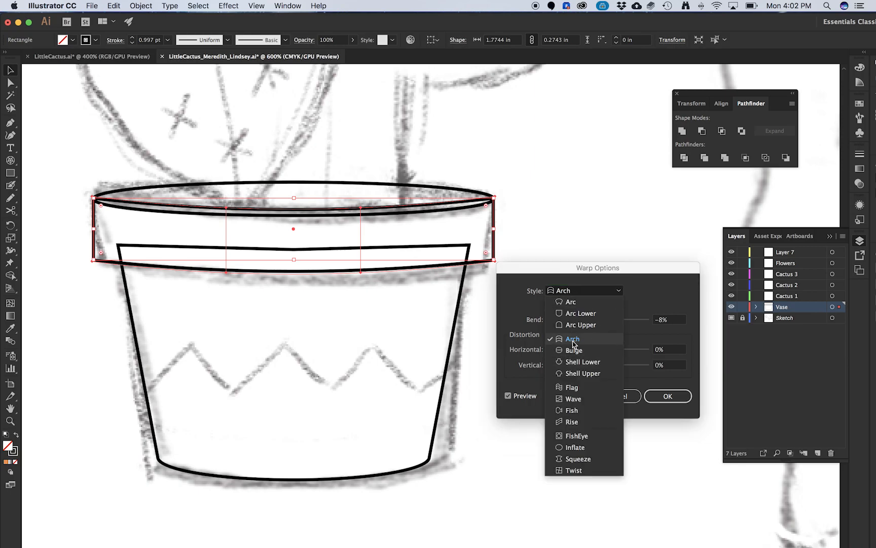
click(575, 344)
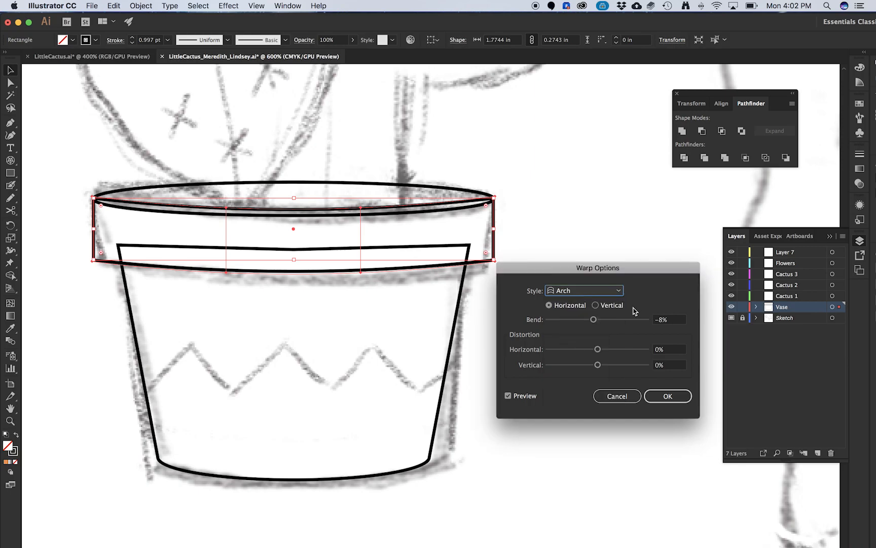
drag(594, 319, 592, 322)
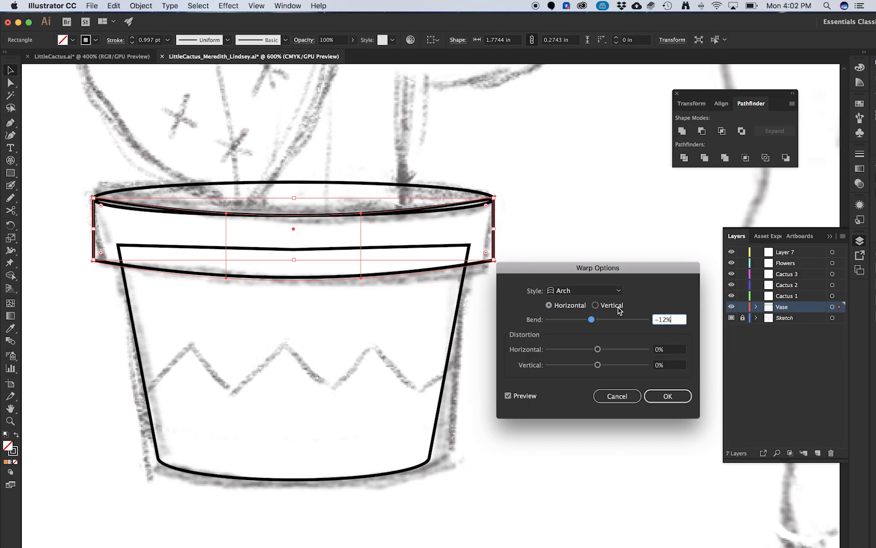
click(669, 398)
Step: Inspect the mesh points at the warped rim band's lower-right corner with the Direct Selection tool
click(503, 274)
click(492, 262)
click(498, 257)
key(a)
click(494, 261)
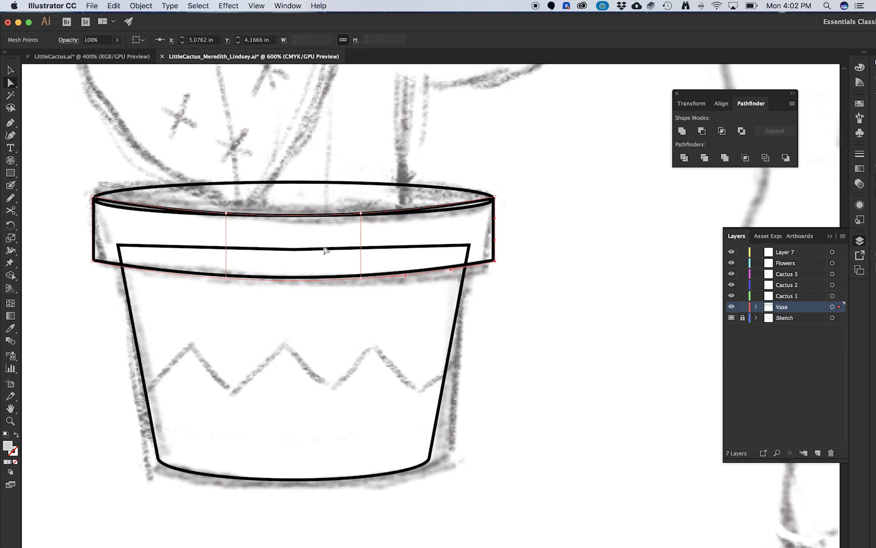
click(552, 299)
click(496, 263)
click(503, 264)
click(495, 262)
Step: Expand the object and fill of the warped rim band envelope into editable paths
key(v)
click(558, 290)
click(492, 265)
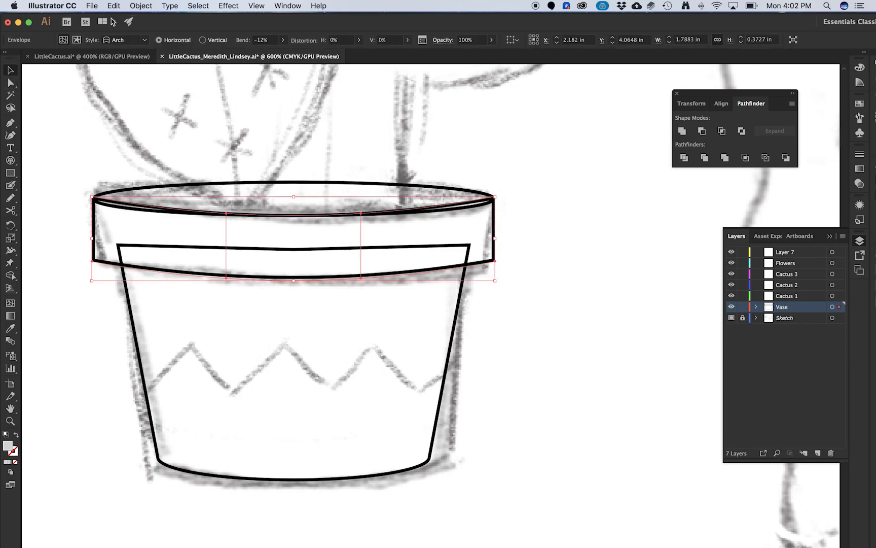
click(141, 6)
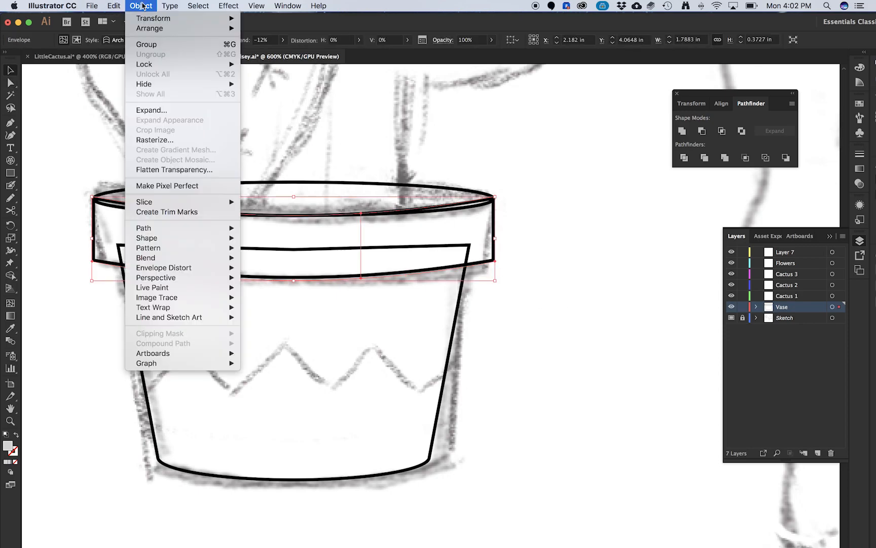
click(152, 110)
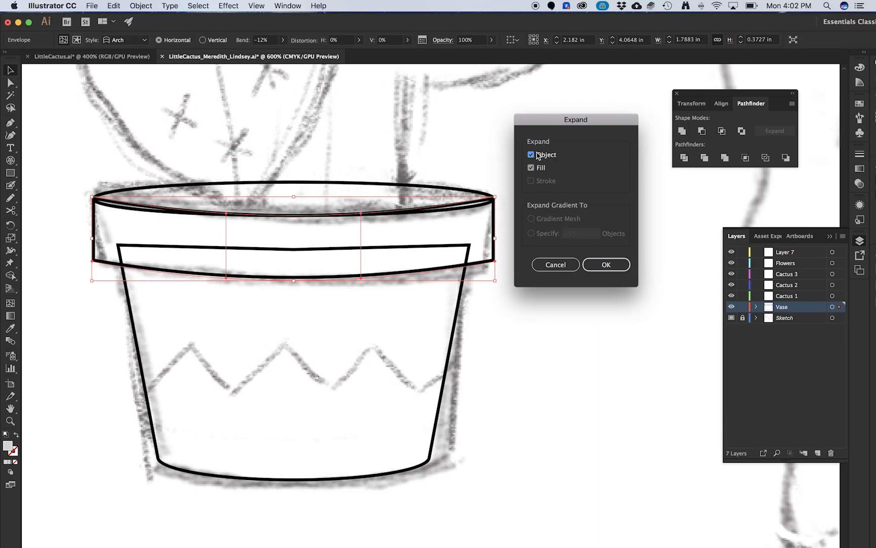
click(617, 266)
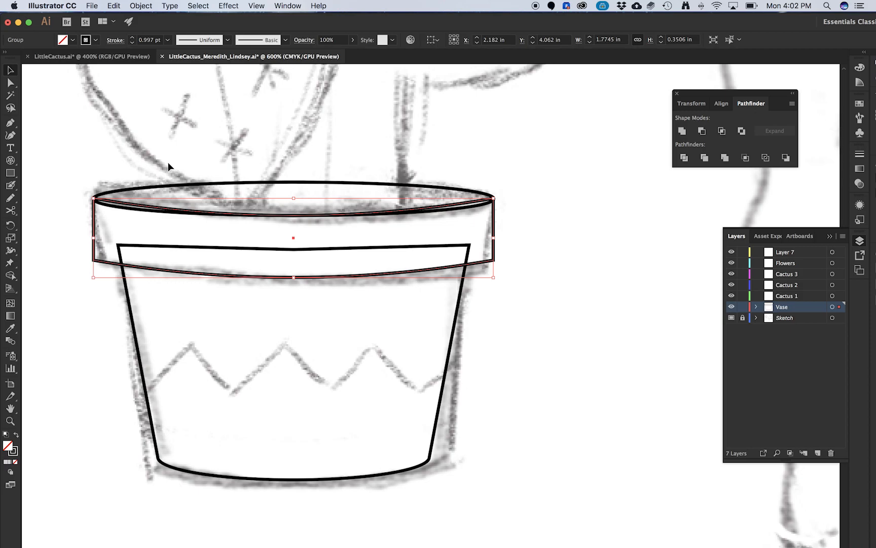
Step: Taper the rim band by nudging its lower-left corner inward to X 1.3228 in and its lower-right corner inward to X 3.0413 in
click(86, 269)
key(a)
click(93, 261)
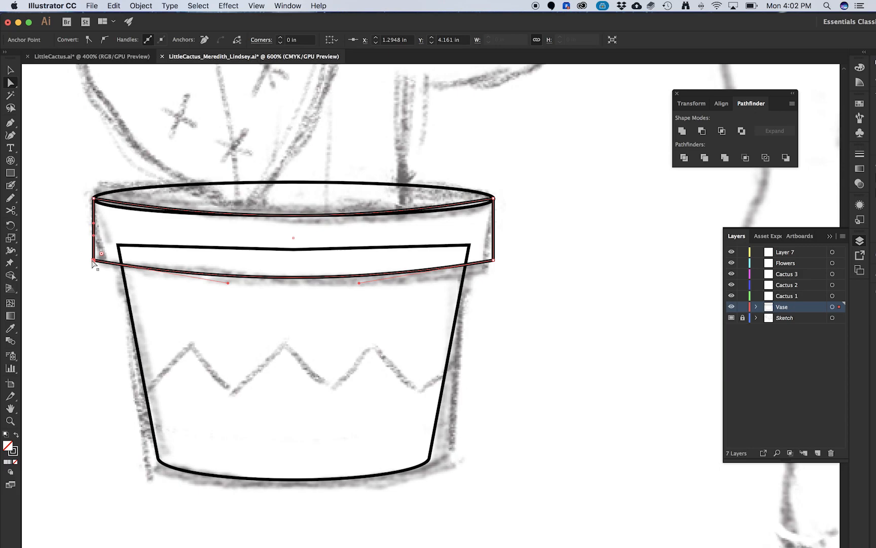
key(Right)
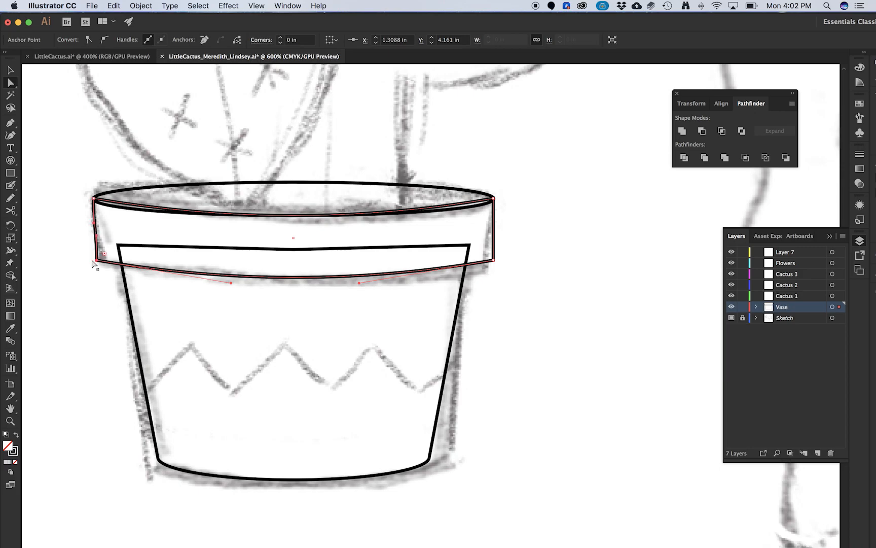
key(Right)
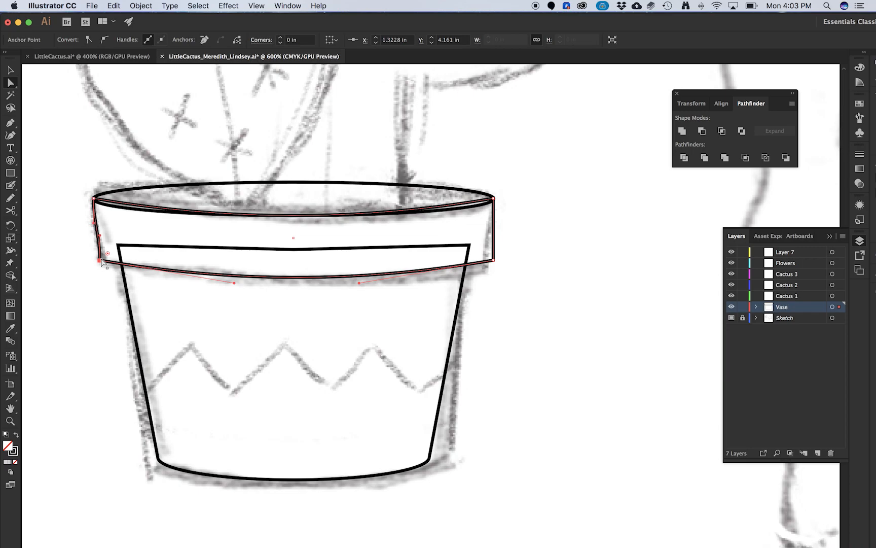
click(494, 260)
key(Left)
key(Left)
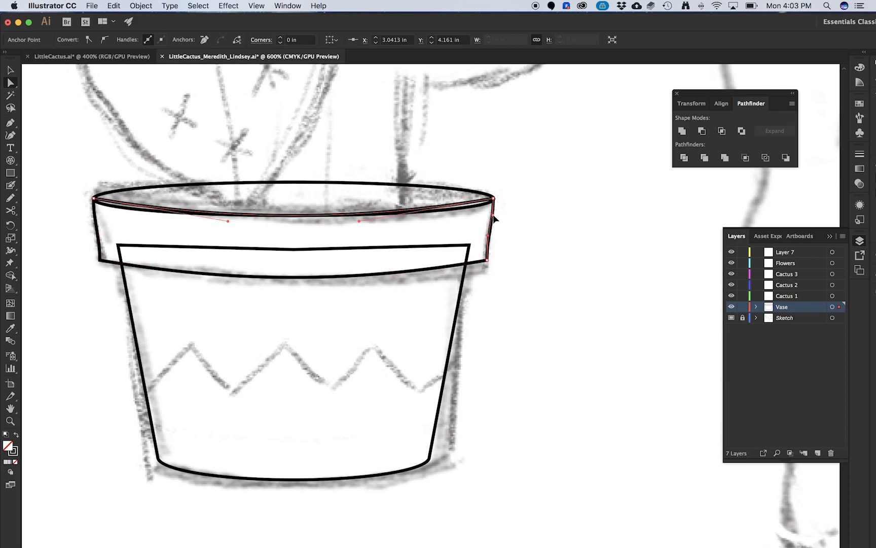
Step: Adjust the direction handles on the rim band's right side so that the tapered edge runs straight
click(494, 233)
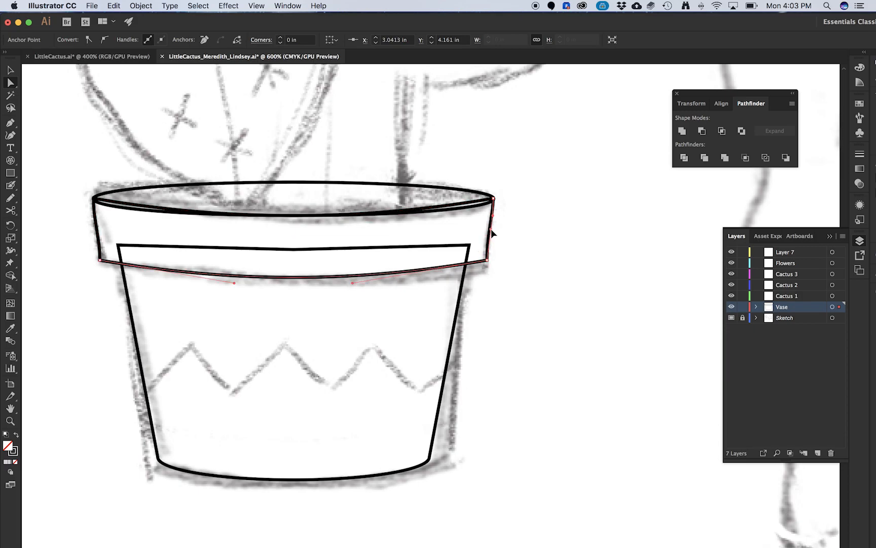
click(491, 217)
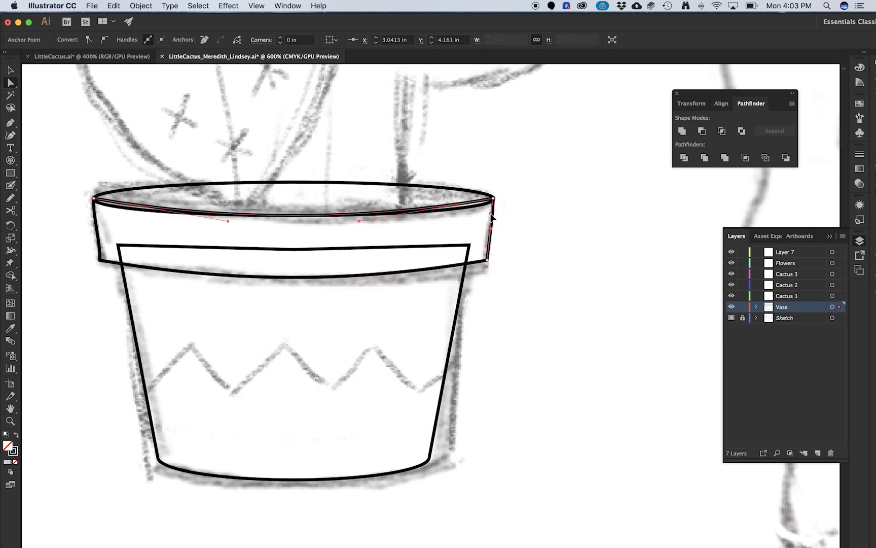
click(492, 222)
super+click(491, 228)
drag(493, 230, 491, 235)
click(495, 203)
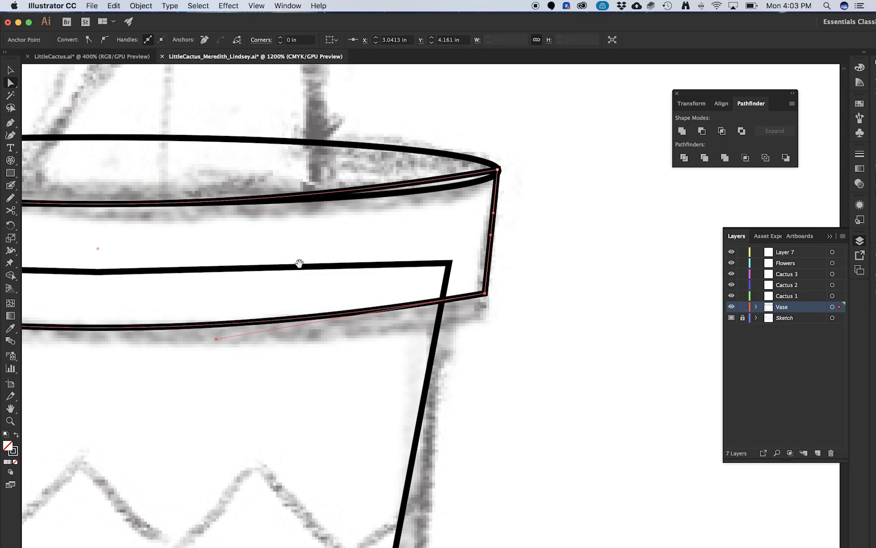
Step: Straighten the rim band's left side by adjusting its direction handles, and deselect the band
scroll(303, 260, left, 15)
click(334, 253)
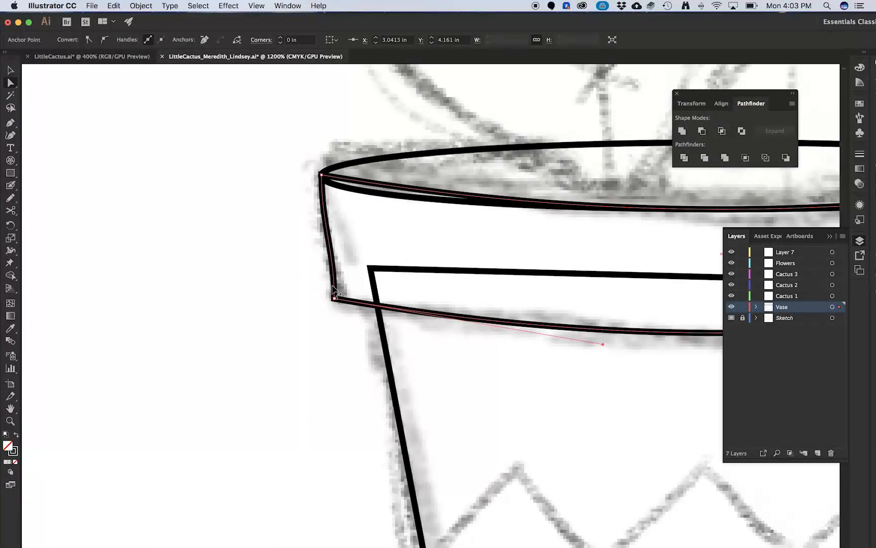
click(328, 232)
click(328, 232)
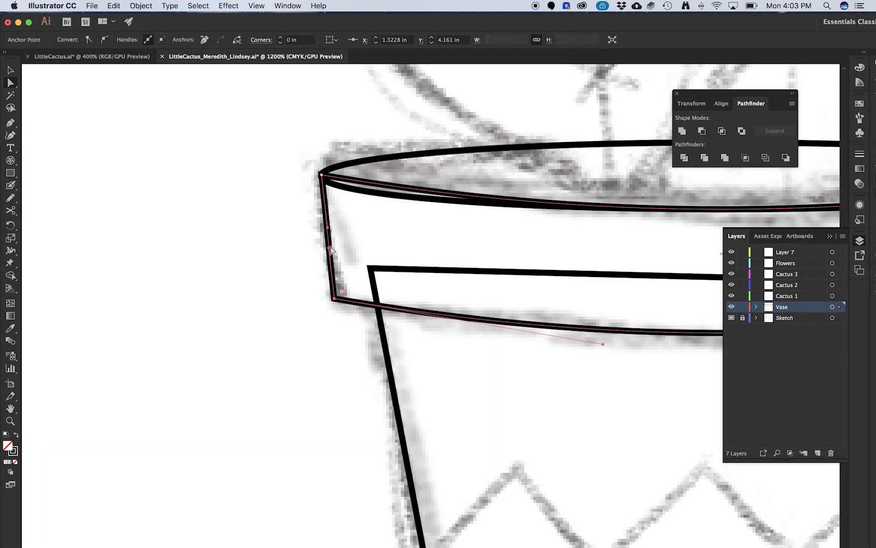
click(325, 221)
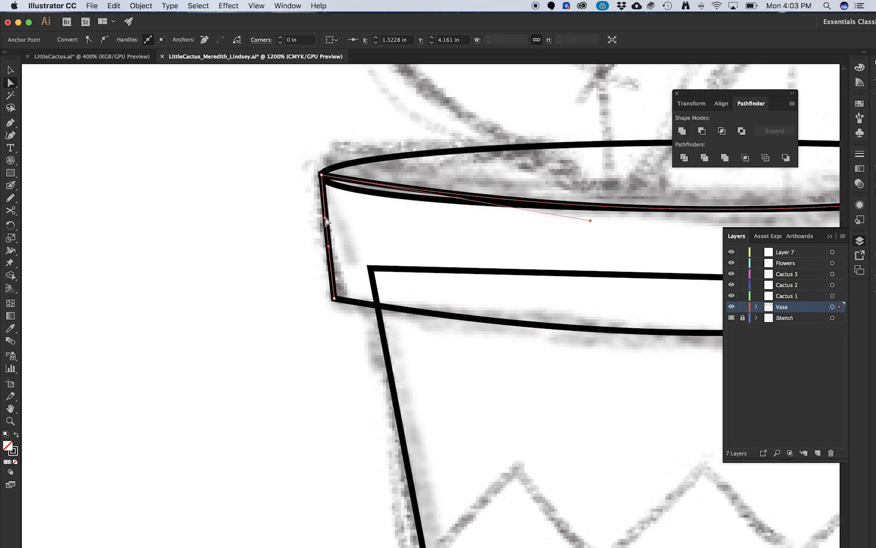
click(292, 239)
Step: Expand the Vase layer's contents and move the rim ellipse above the rim band group in the stacking order
alt+scroll(292, 239, down, 4)
alt+scroll(299, 257, down, 1)
alt+scroll(365, 272, up, 1)
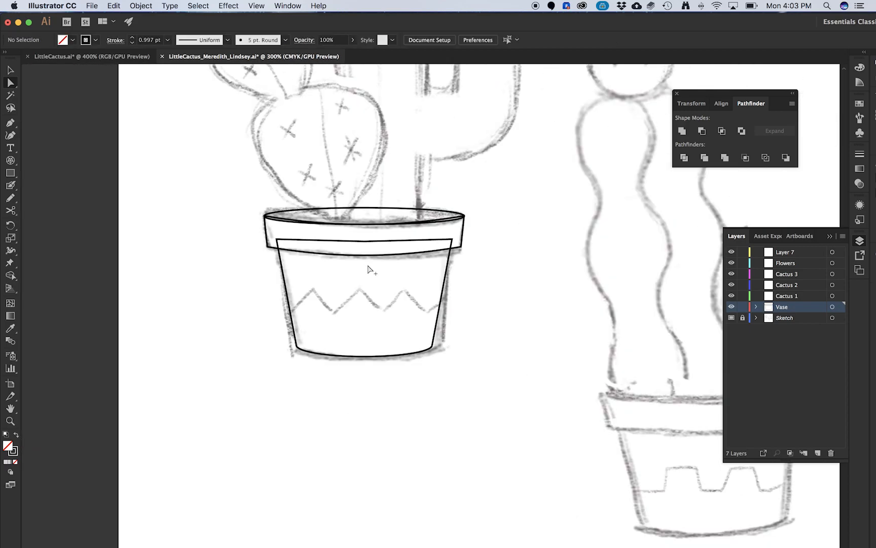
alt+scroll(362, 251, up, 1)
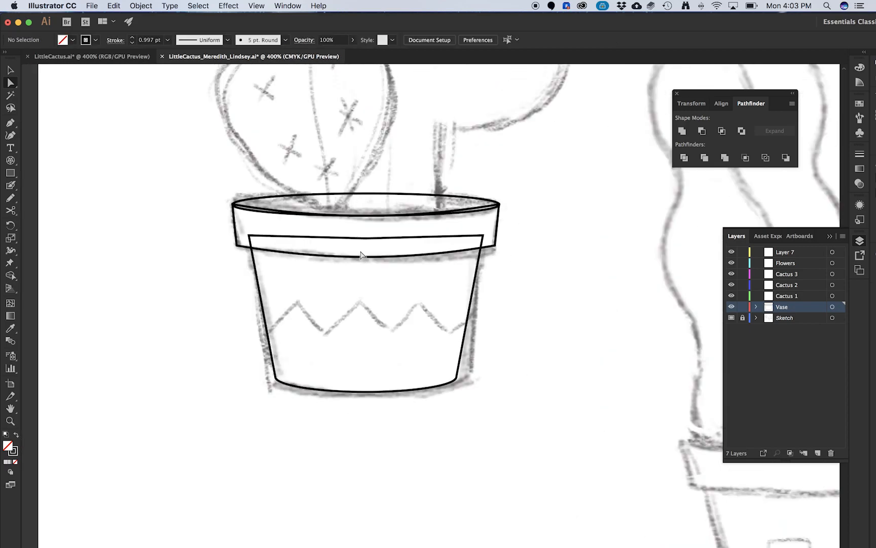
click(756, 307)
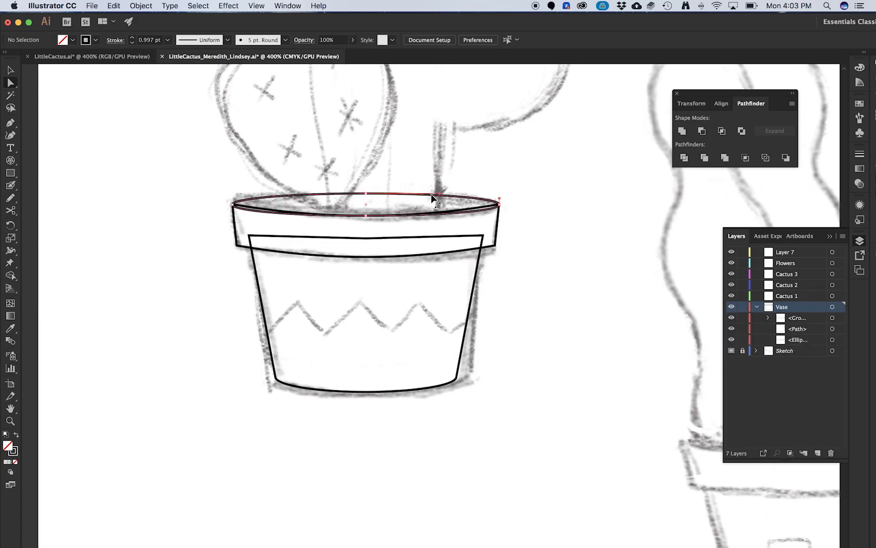
click(398, 195)
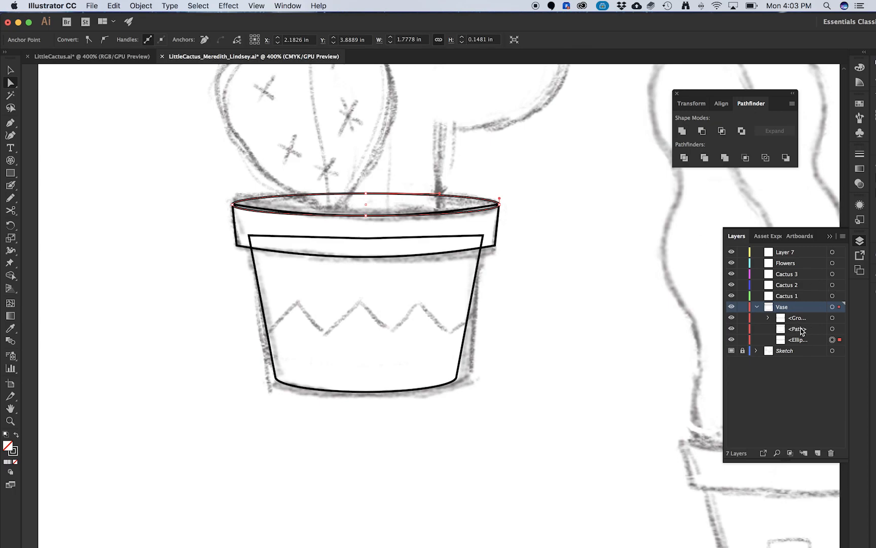
drag(799, 339, 800, 316)
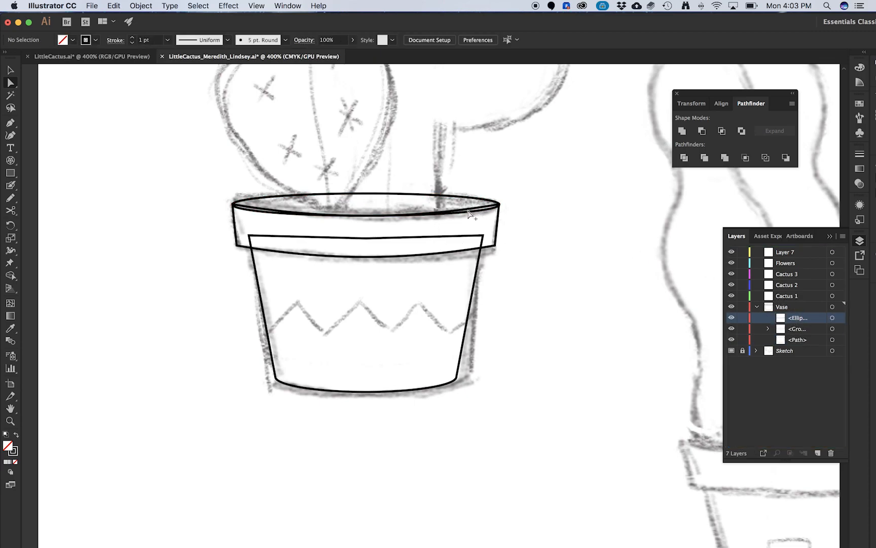
Step: Check the Vase layer's stacking by selecting the rim ellipse, pot body path and rim band group in turn
scroll(472, 212, up, 1)
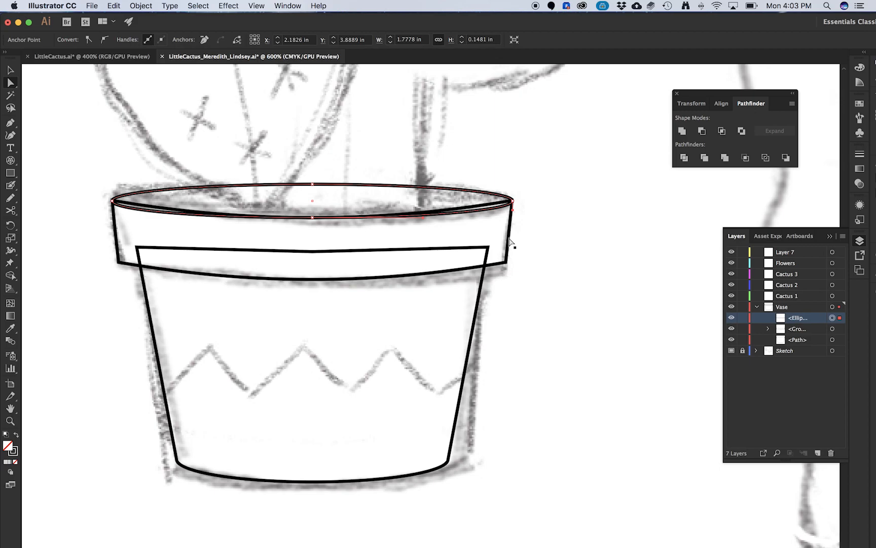
click(555, 176)
key(v)
click(468, 191)
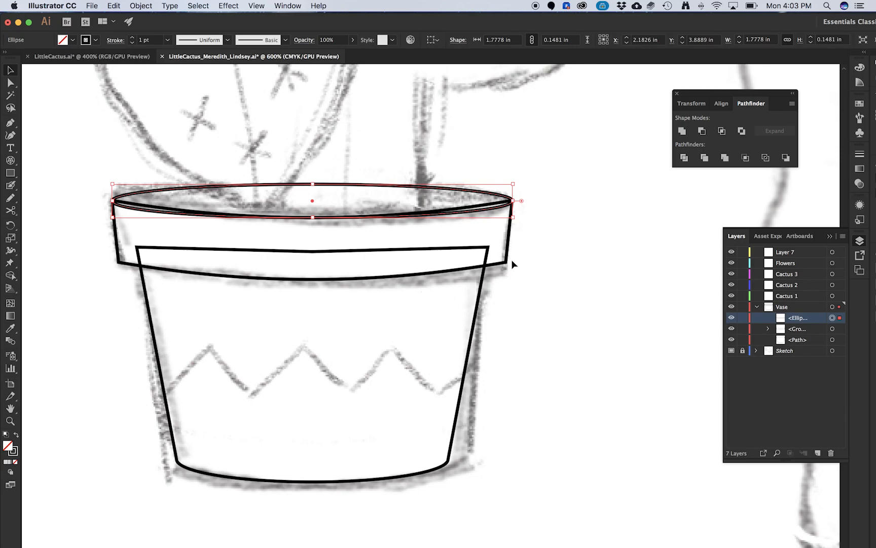
click(833, 339)
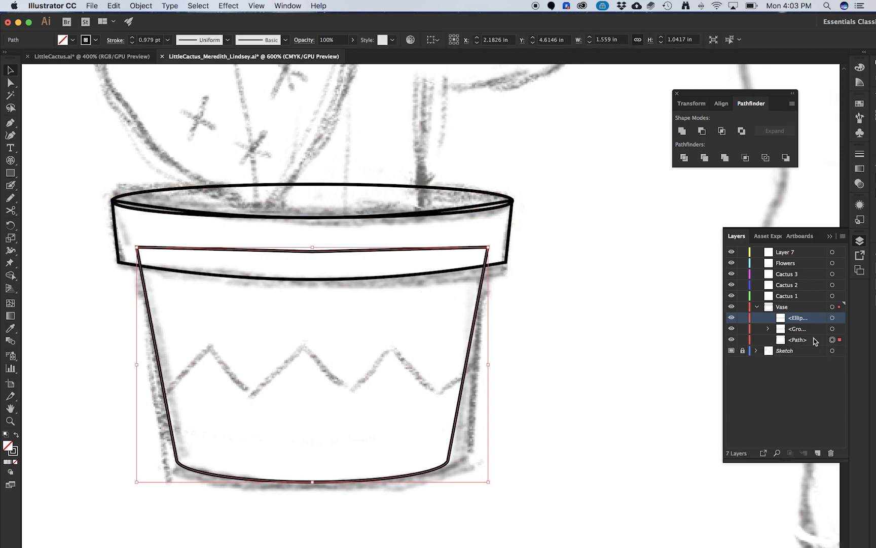
click(833, 329)
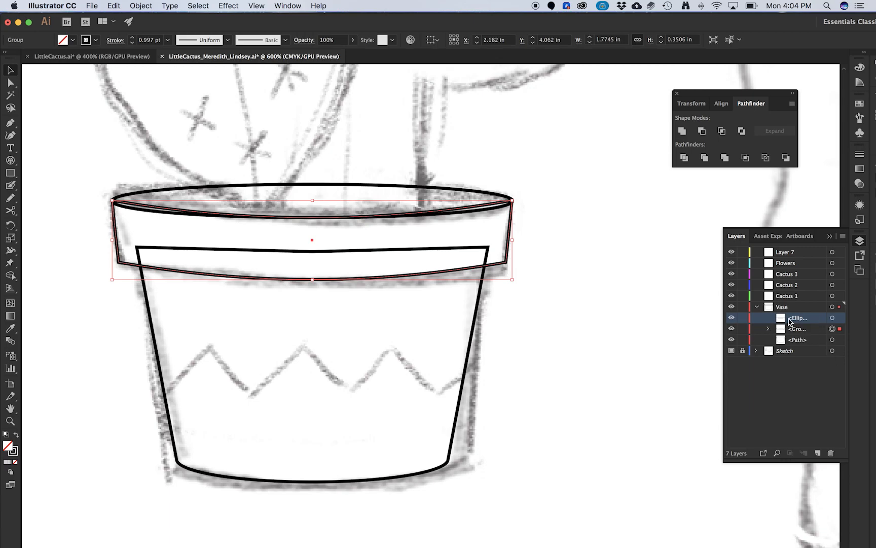
click(544, 290)
Step: Make the Cactus 1 layer active for tracing the cactus above the leftmost pot
scroll(354, 298, down, 5)
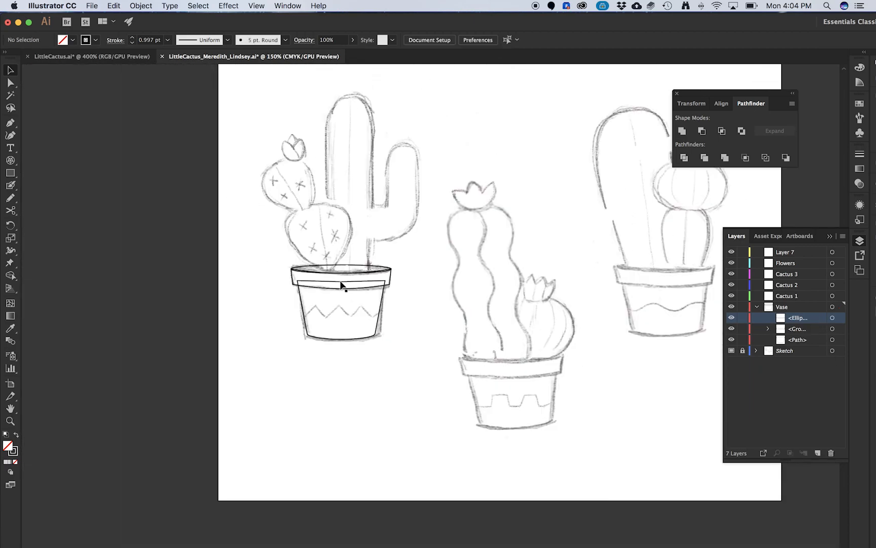
scroll(342, 286, up, 1)
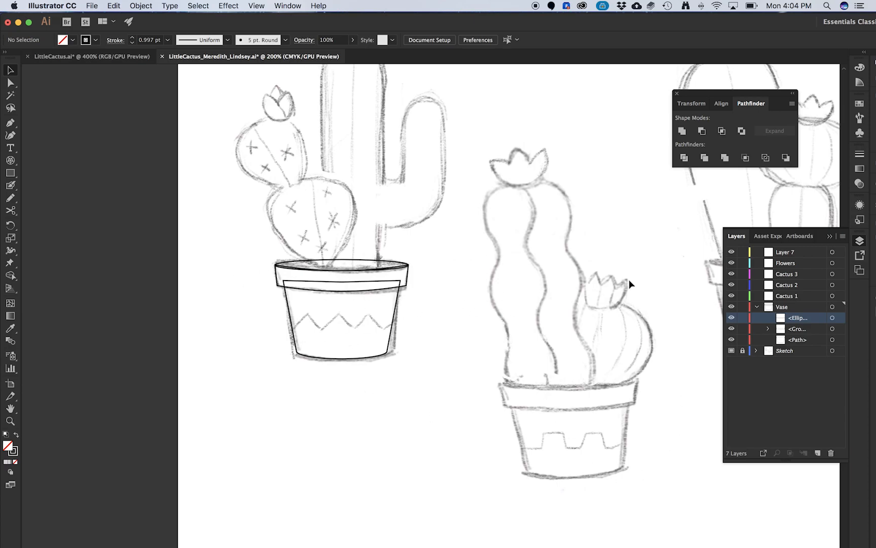
scroll(333, 299, up, 1)
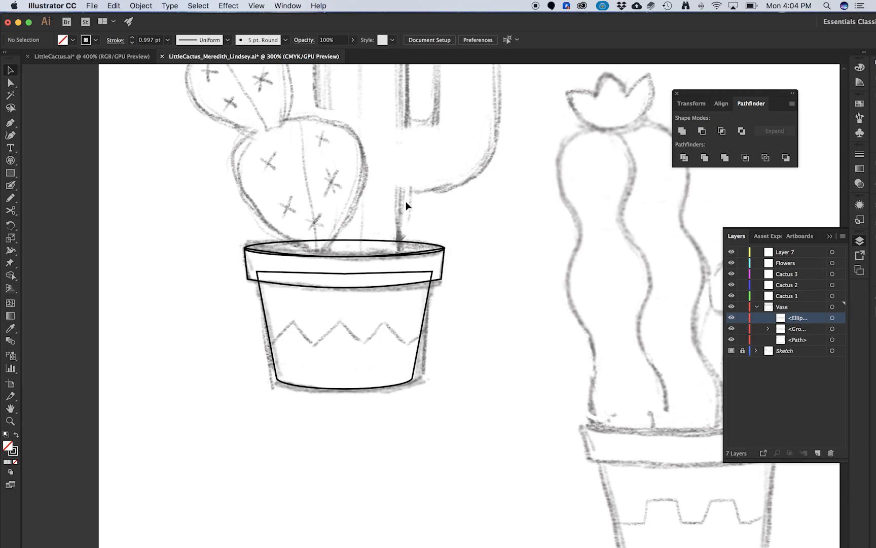
scroll(444, 167, up, 5)
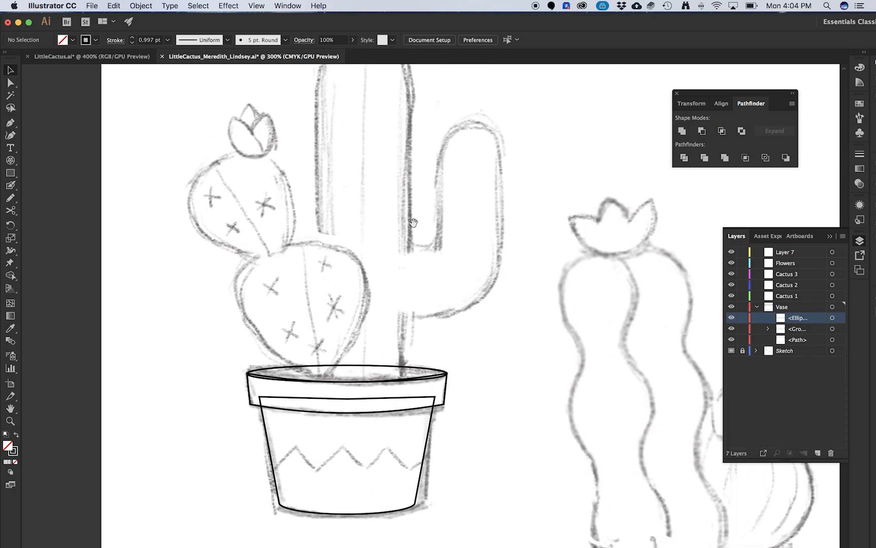
click(791, 296)
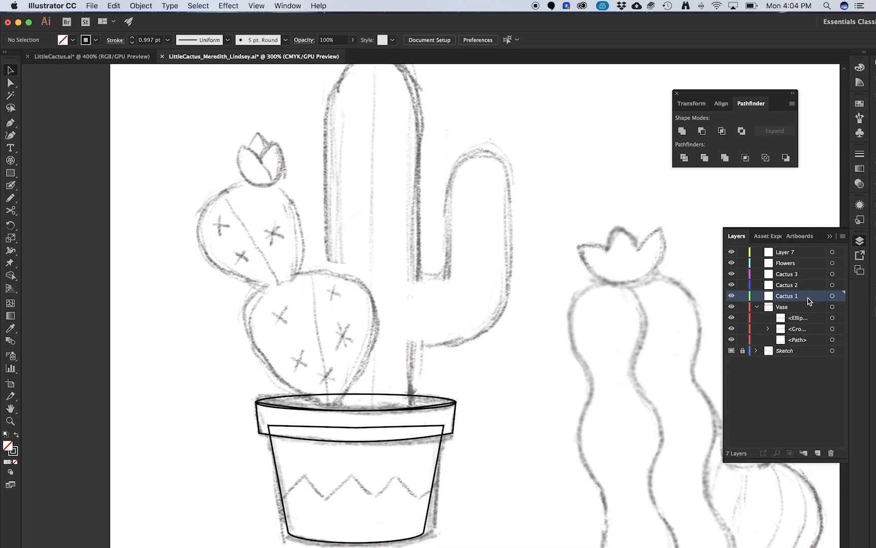
scroll(455, 192, up, 3)
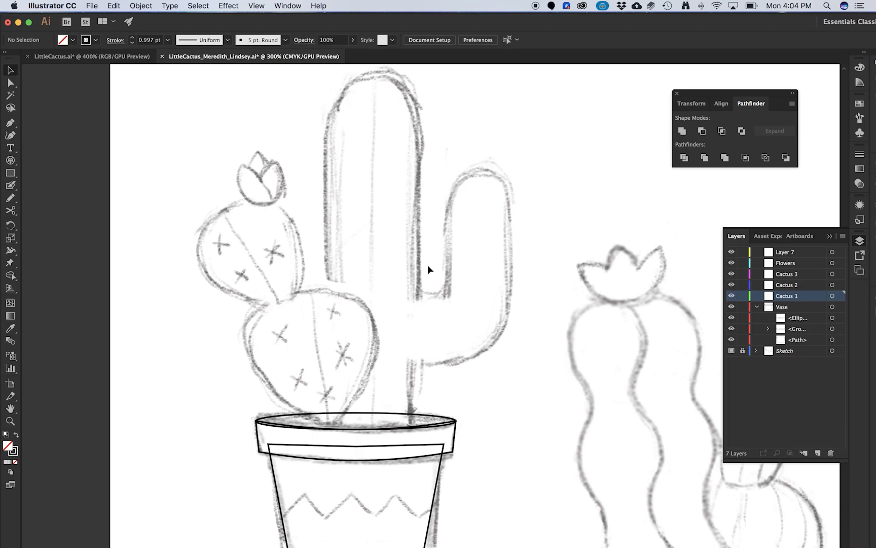
scroll(427, 264, up, 3)
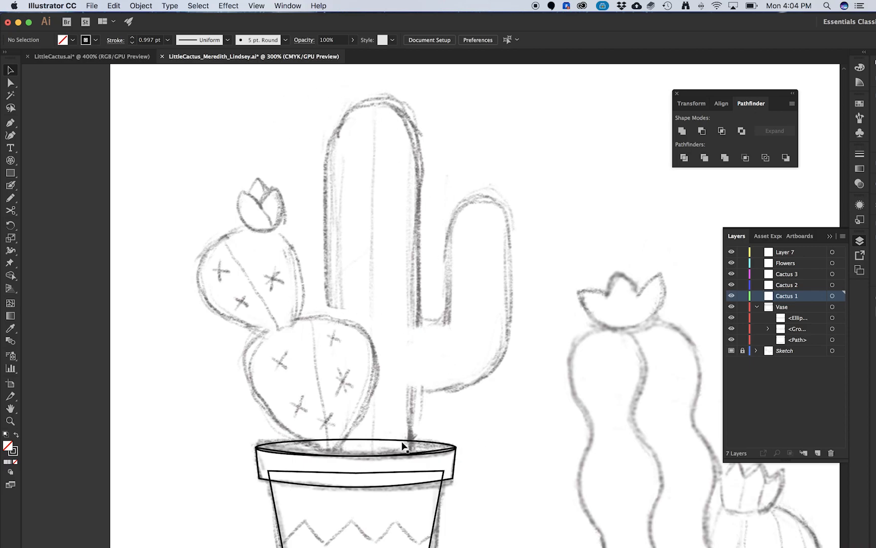
scroll(357, 397, down, 3)
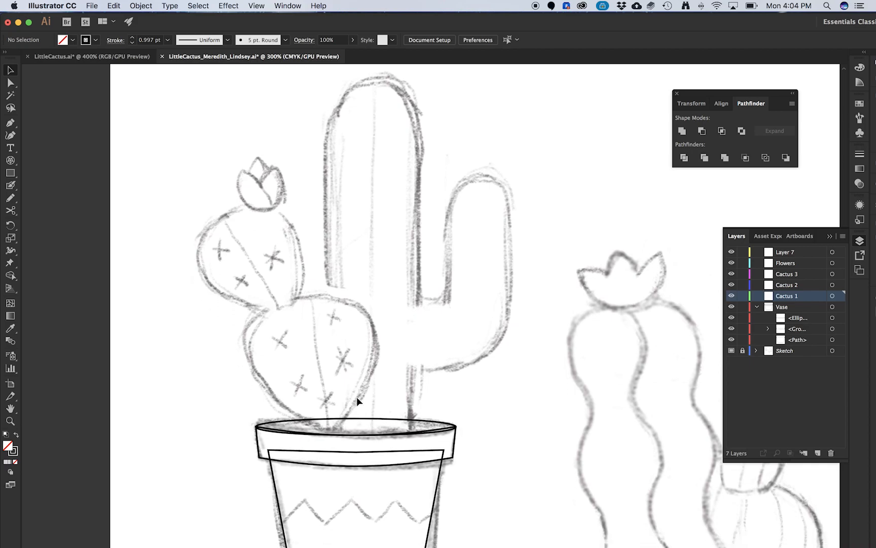
Step: Draw a rectangle about 0.81 by 3.15 in over the sketched tall cactus stem, fitting its top and side edges to the sketch
scroll(357, 396, up, 2)
click(10, 173)
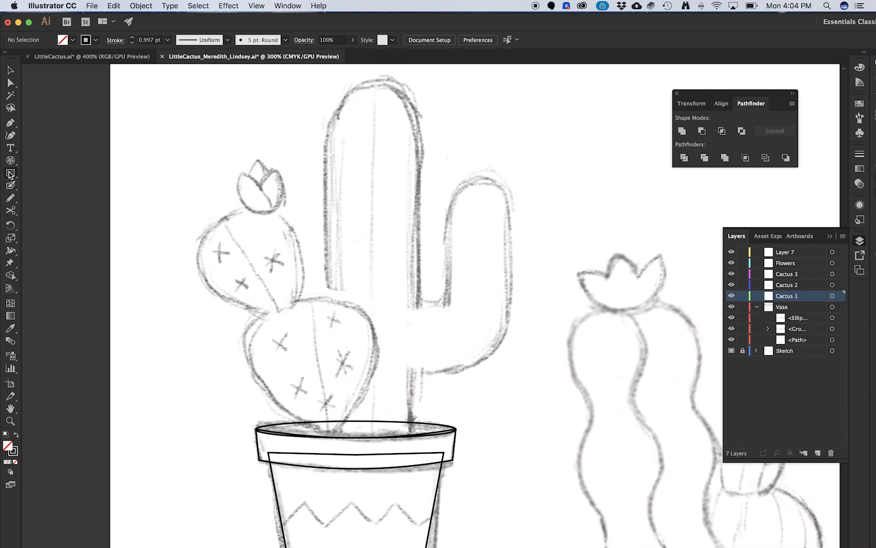
click(63, 173)
drag(325, 73, 413, 435)
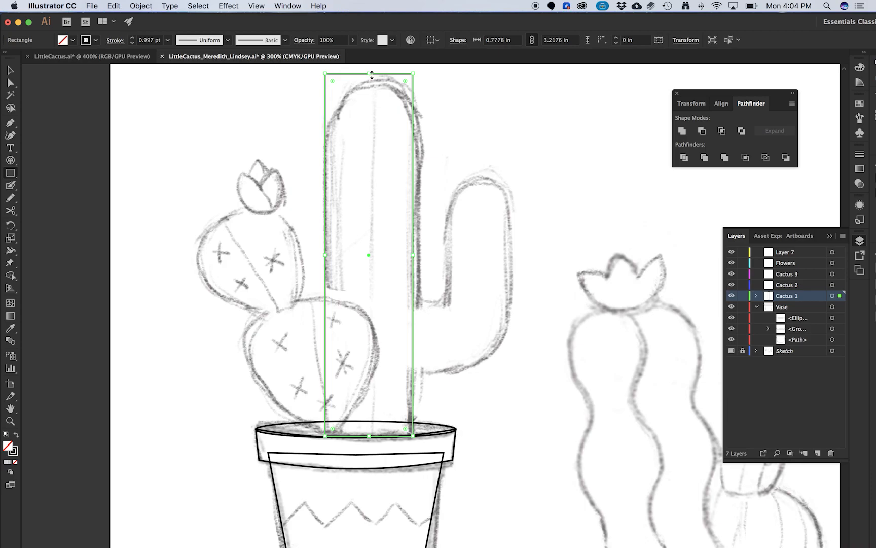
key(v)
drag(370, 74, 369, 80)
drag(415, 261, 417, 261)
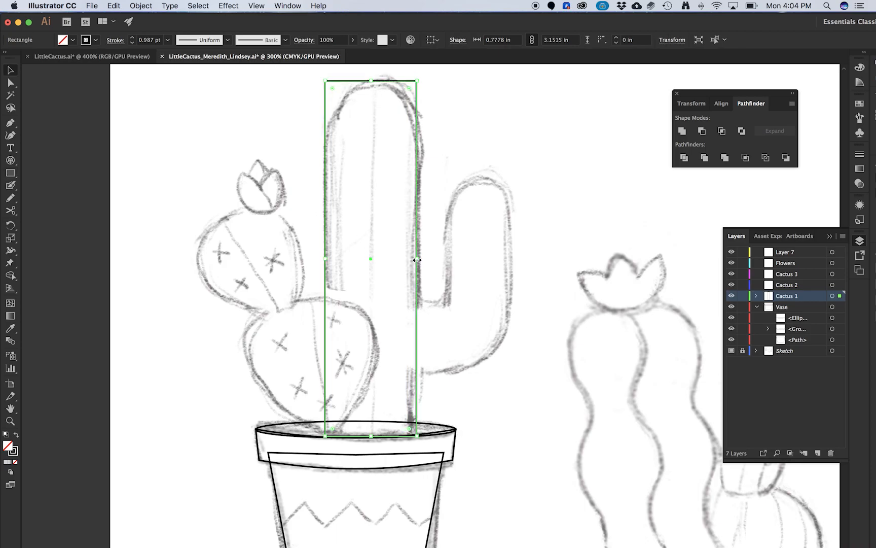
Step: Draw a horizontal rectangle about 1.01 by 0.60 in over the base of the sketched arm, overlapping the stem
click(10, 173)
drag(396, 303, 510, 372)
key(v)
click(467, 264)
click(443, 302)
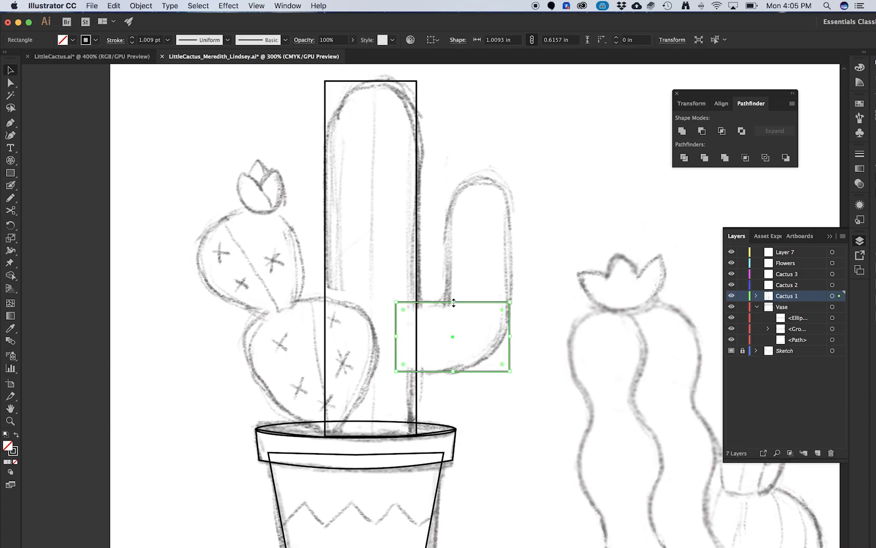
click(463, 338)
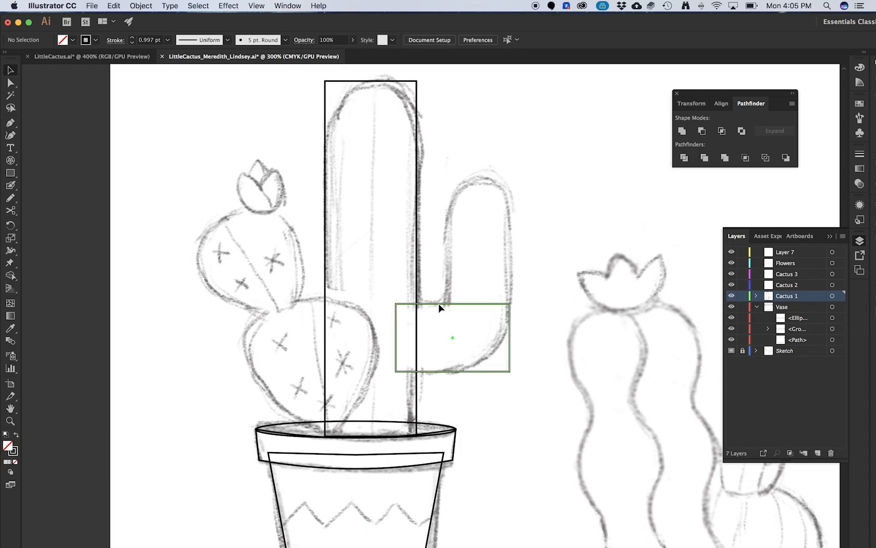
Step: Duplicate the arm's base rectangle, rotate the copy 90 degrees, and fit it over the arm's upright section so it overlaps the base
drag(440, 303, 470, 197)
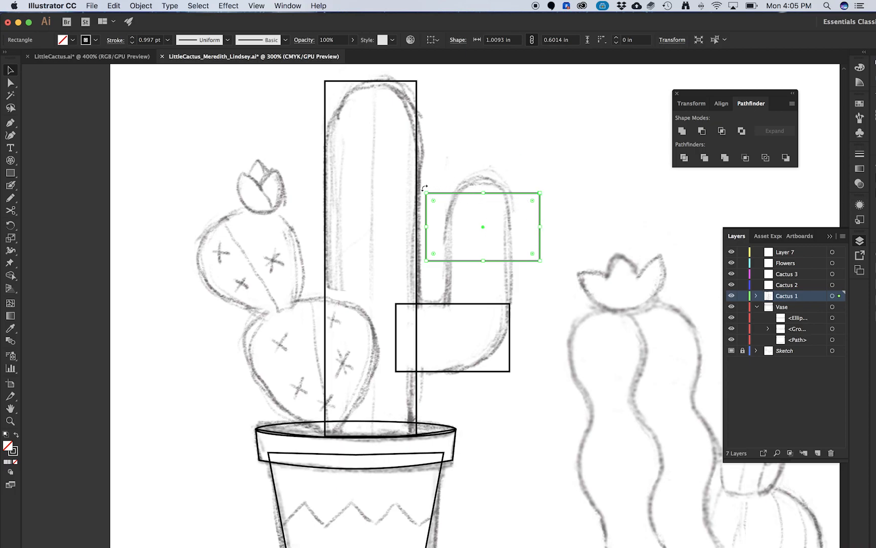
drag(424, 188, 508, 162)
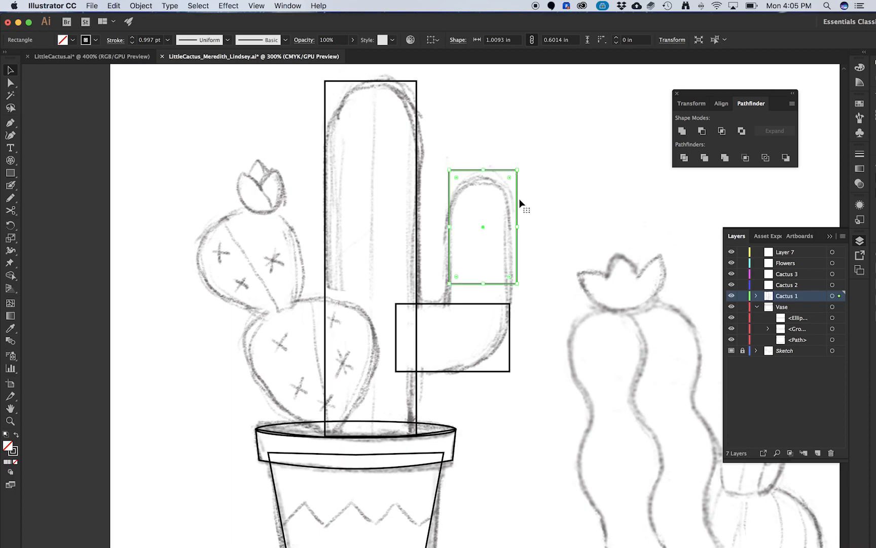
mouse_move(514, 208)
mouse_down()
mouse_move(509, 240)
mouse_move(511, 224)
mouse_up()
drag(476, 193, 478, 179)
Step: Align the right edges of the two arm rectangles and deselect them
scroll(508, 302, up, 2)
scroll(518, 307, up, 2)
scroll(517, 307, down, 2)
scroll(505, 307, up, 1)
drag(559, 362, 389, 154)
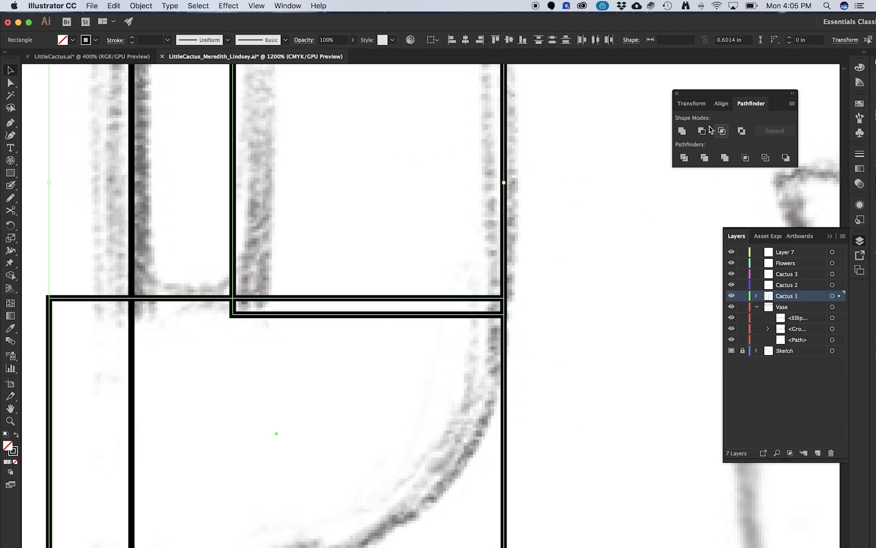
click(480, 41)
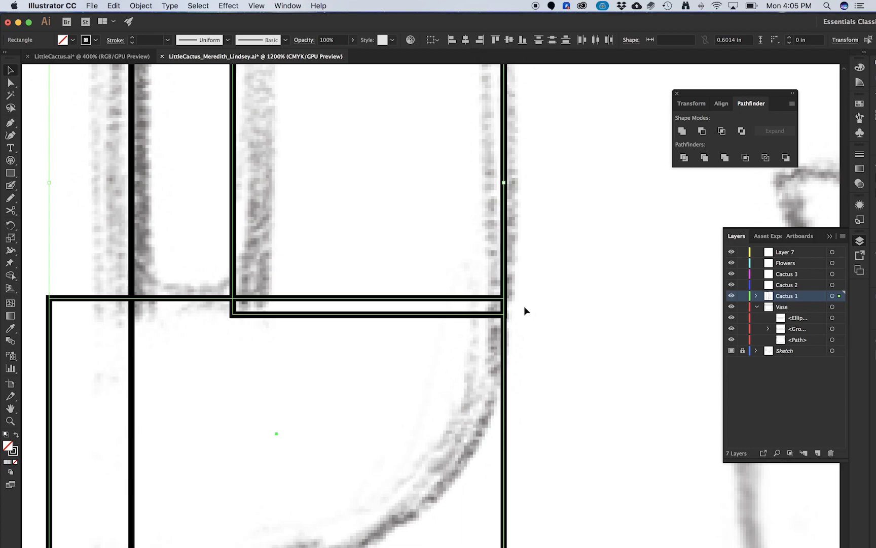
alt+scroll(524, 305, down, 4)
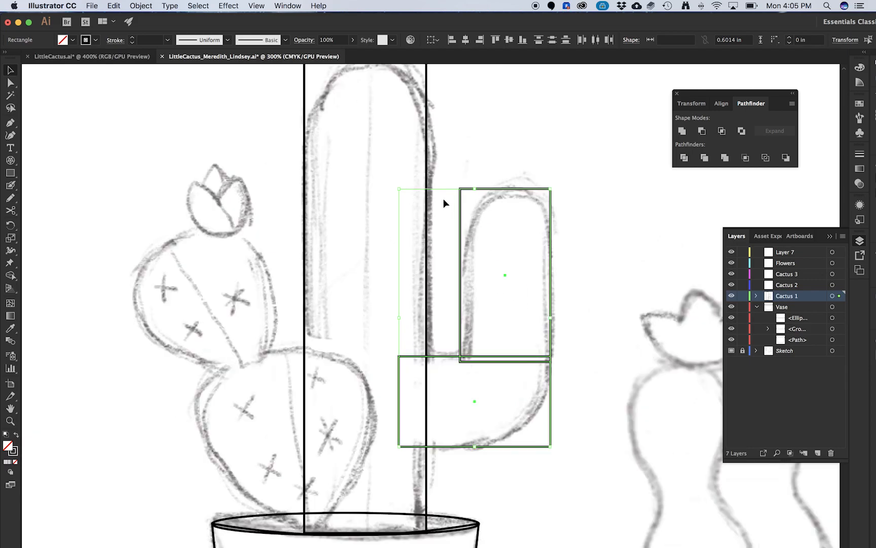
click(557, 345)
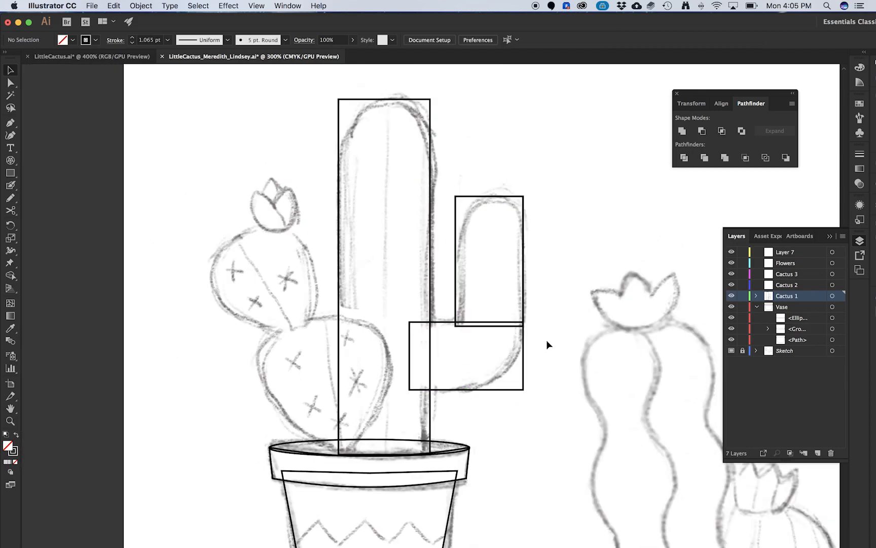
Step: Examine the finished cactus arm in LittleCactus.ai and return to the tracing document
click(142, 57)
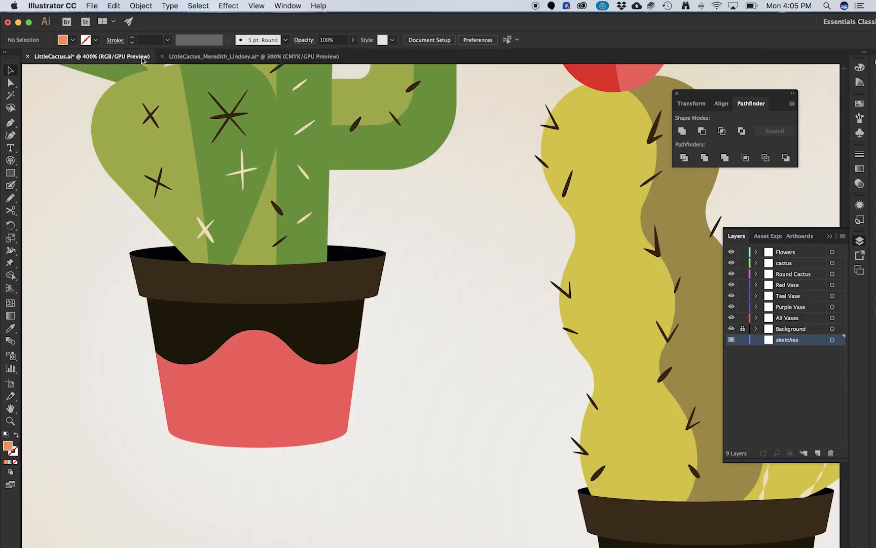
scroll(259, 237, up, 1)
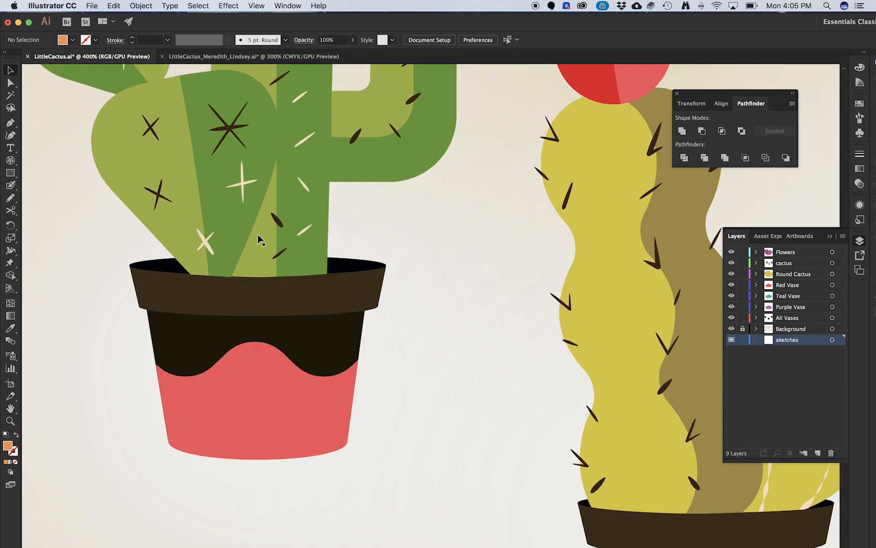
click(230, 57)
Step: Unite the two arm rectangles into a single L-shaped outline
click(477, 269)
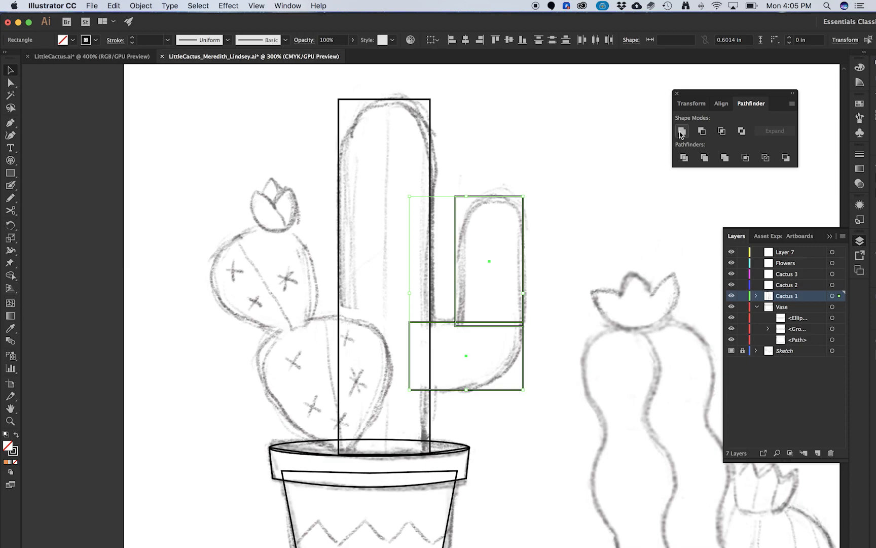
drag(721, 94, 680, 83)
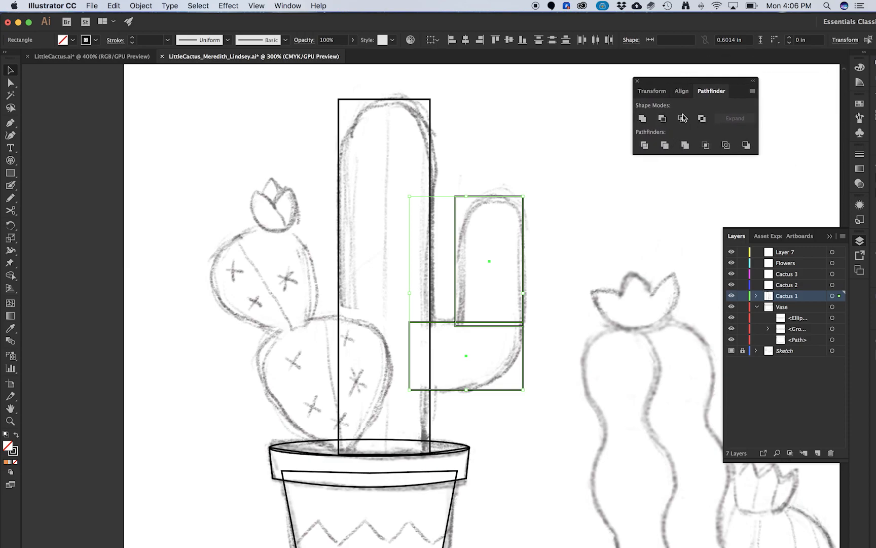
click(643, 119)
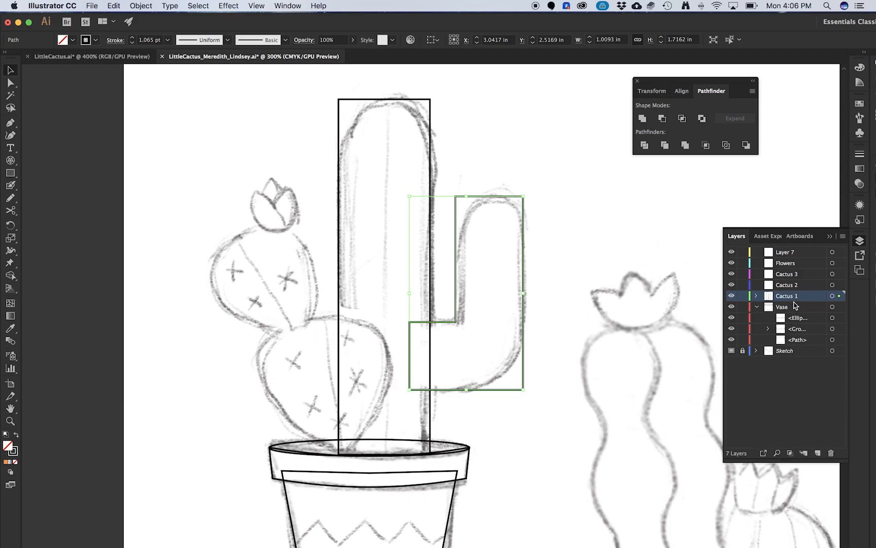
Step: Expand the Cactus 1 layer's contents, move the arm path below the stem rectangle in the stacking order, and deselect it
click(756, 296)
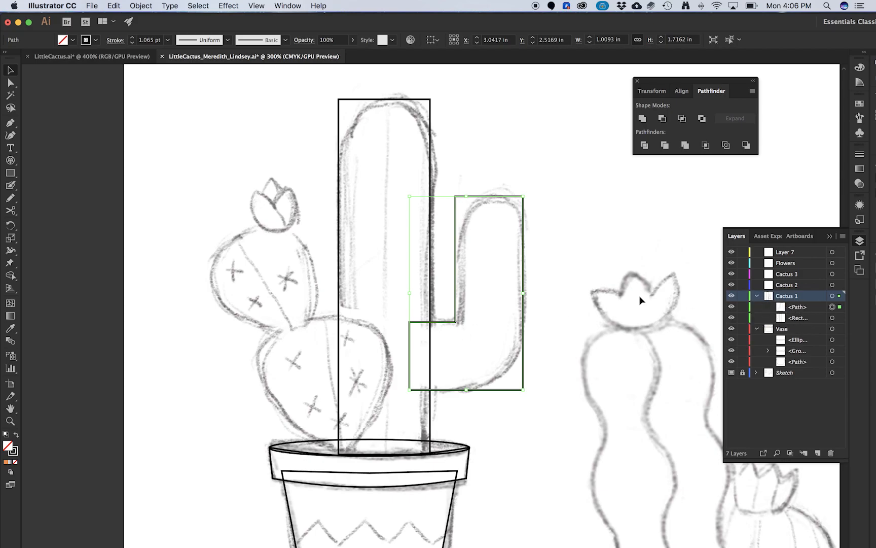
drag(786, 311, 783, 321)
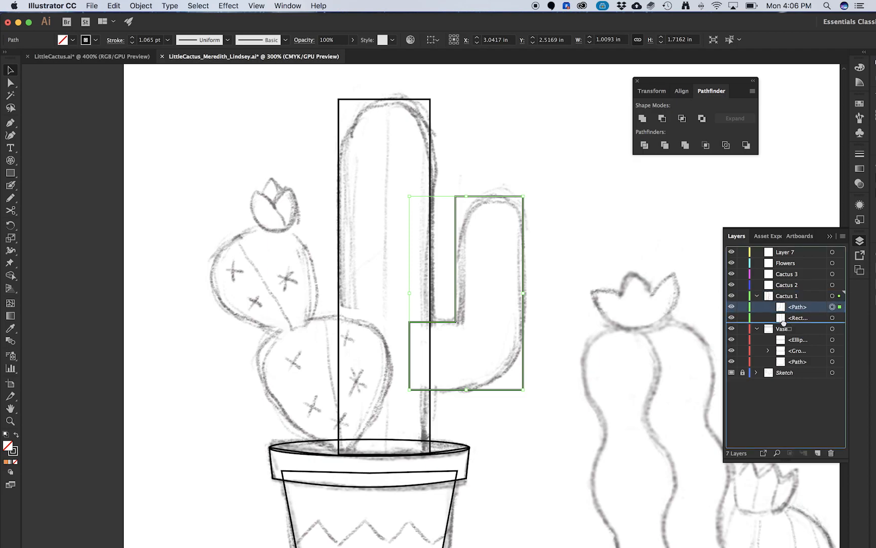
drag(784, 324, 784, 325)
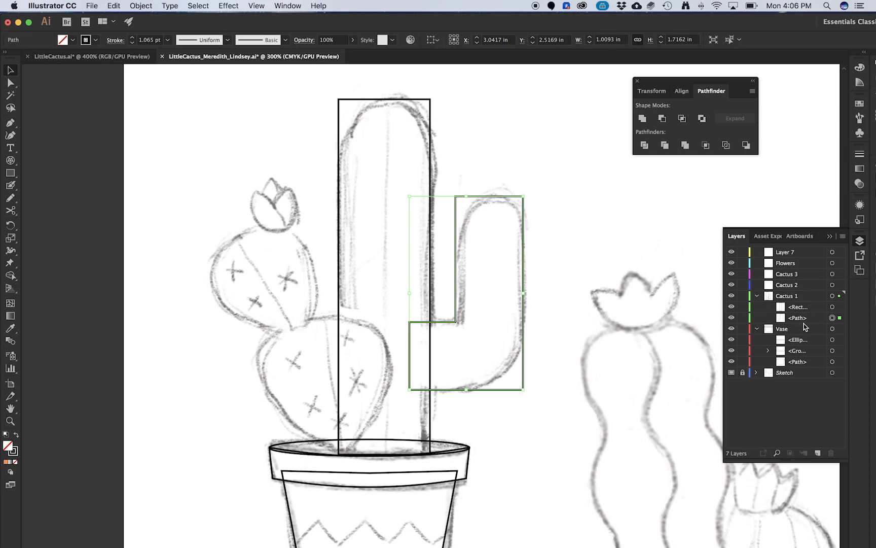
click(547, 265)
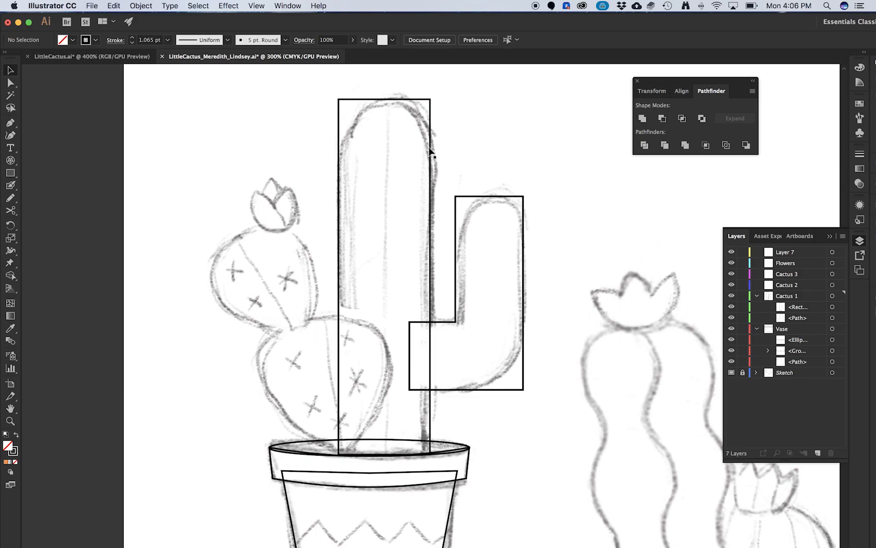
Step: Round the stem rectangle's two upper corners fully with live corners, to a radius of about 0.41 in
key(a)
drag(325, 89, 217, 81)
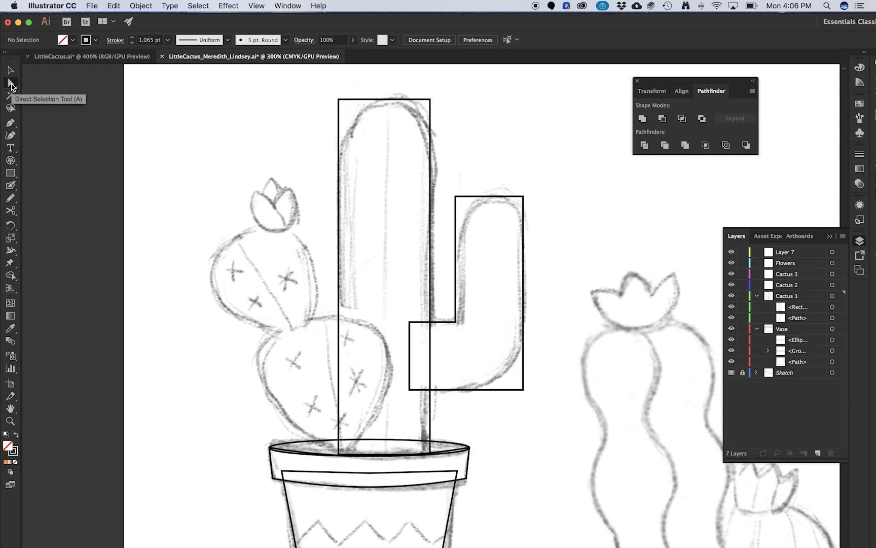
drag(325, 94, 344, 109)
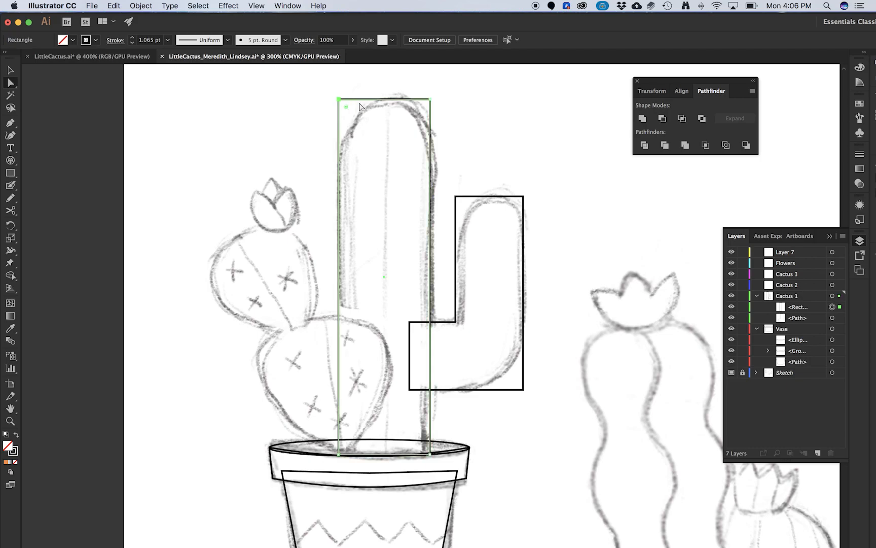
shift+click(430, 100)
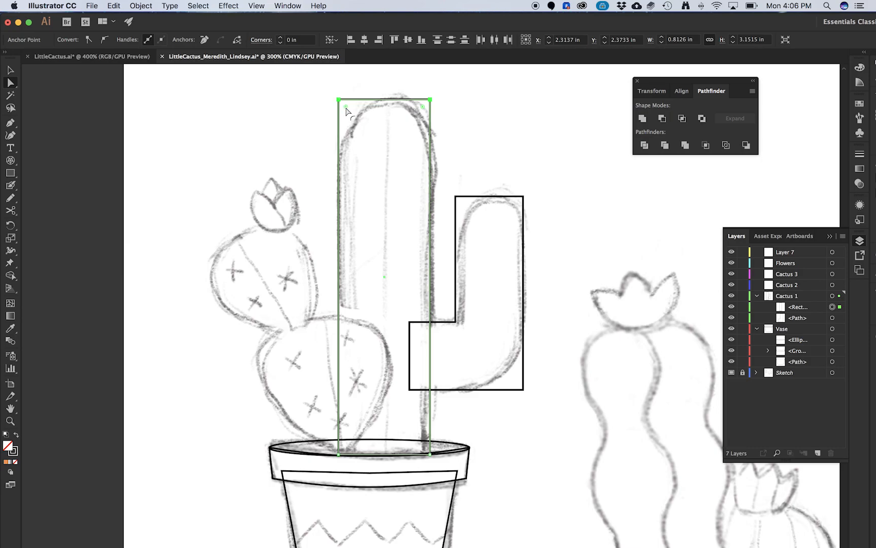
drag(345, 108, 381, 164)
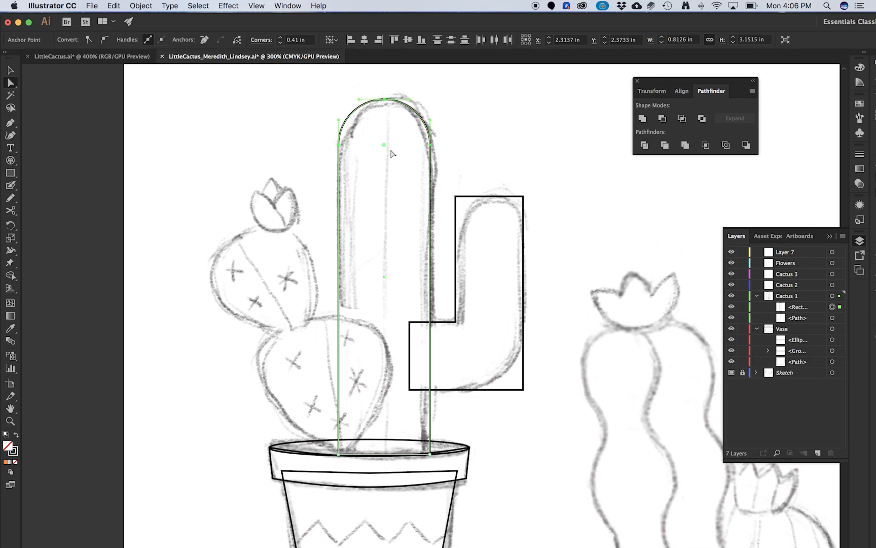
Step: Round the two upper corners of the arm's upright section to a radius of about 0.3 in
click(455, 197)
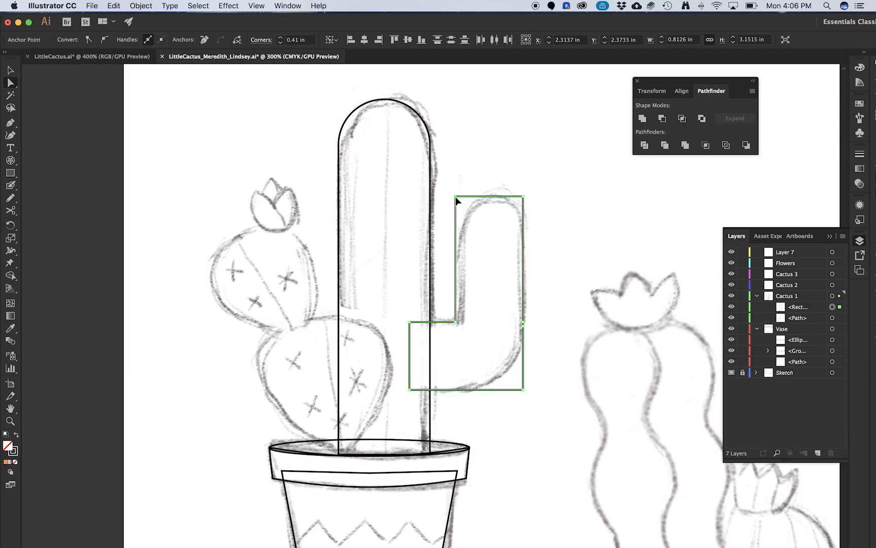
shift+click(524, 197)
drag(516, 204, 472, 255)
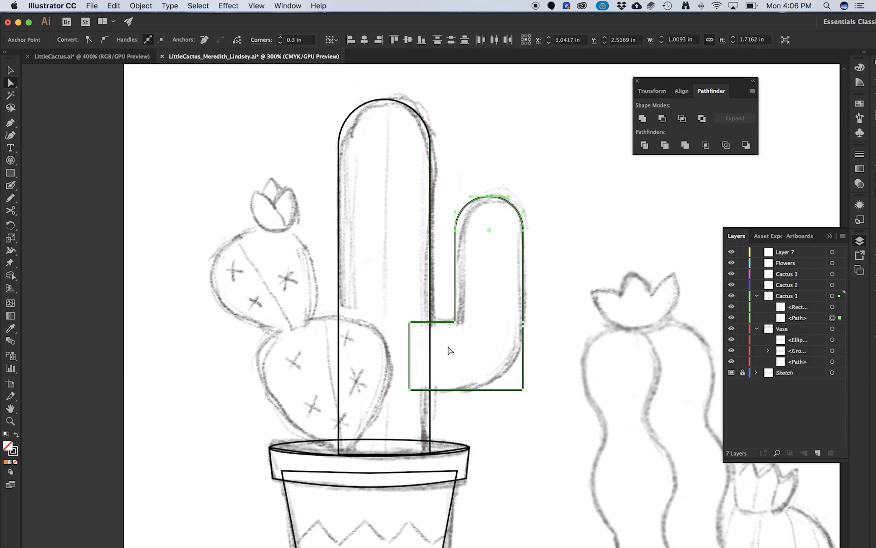
Step: Round the arm's inner elbow and outer lower corner to a radius of about 0.18 in, and deselect the arm
click(456, 321)
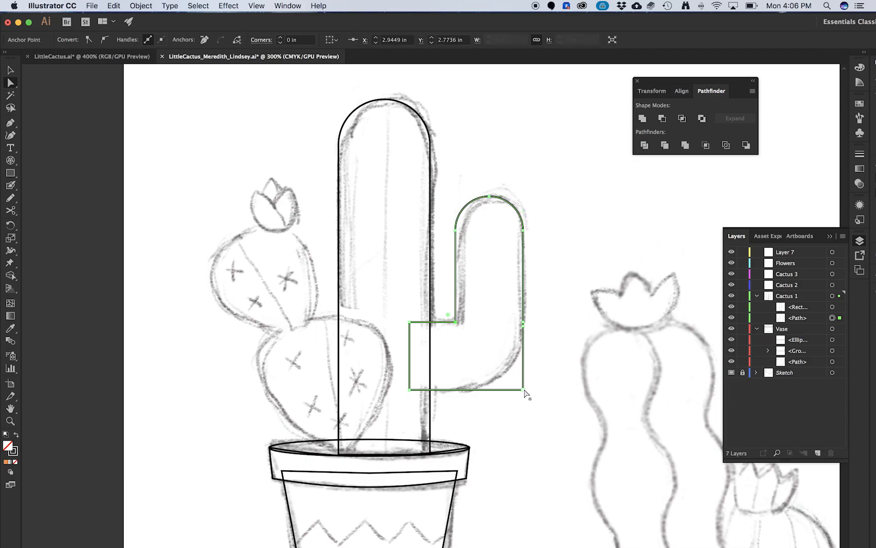
shift+click(524, 390)
mouse_move(517, 385)
mouse_down()
mouse_move(472, 335)
mouse_move(505, 375)
mouse_up()
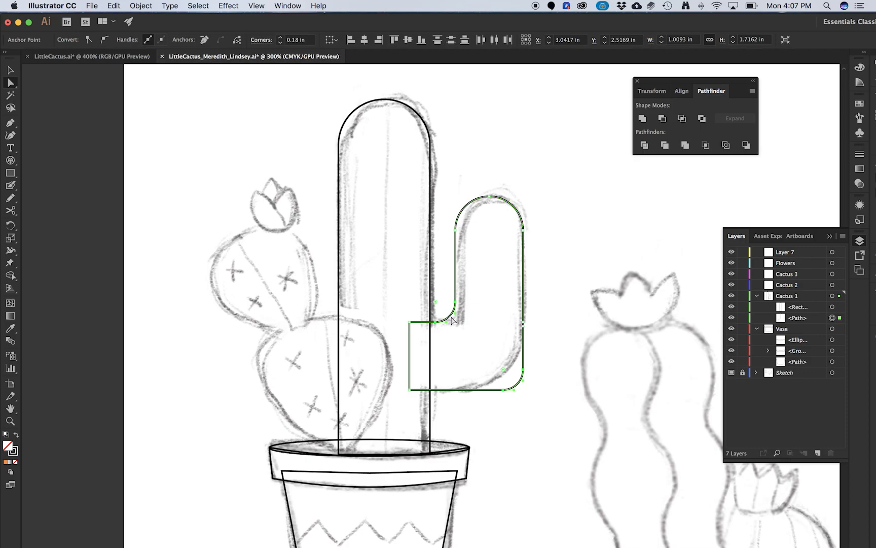
click(534, 387)
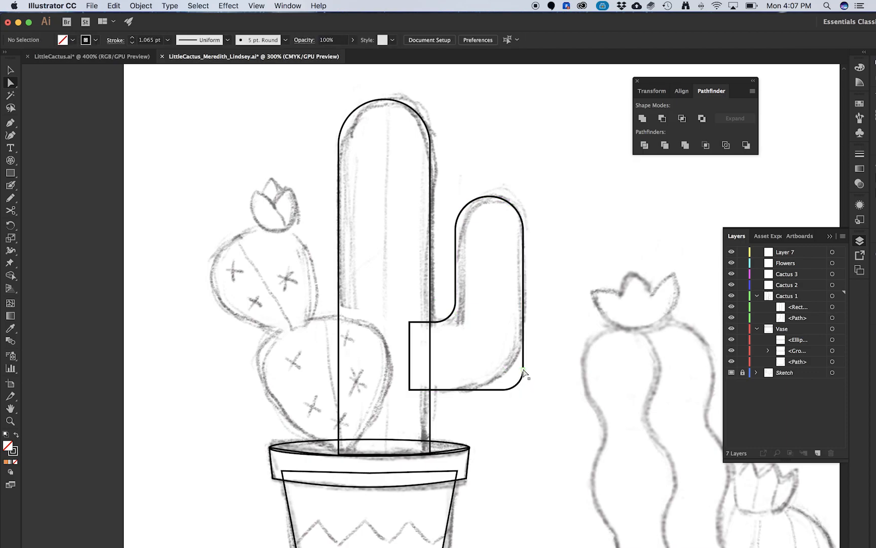
Step: Enlarge the rounding of the arm's outer lower corner to follow the sketched bend, and deselect the arm
click(522, 370)
drag(505, 374, 451, 316)
click(435, 322)
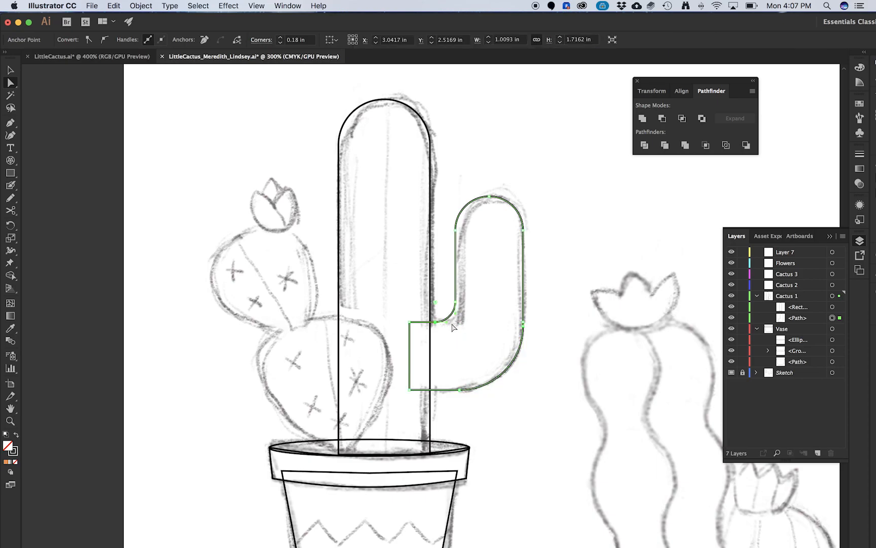
key(v)
click(445, 274)
key(super+minus)
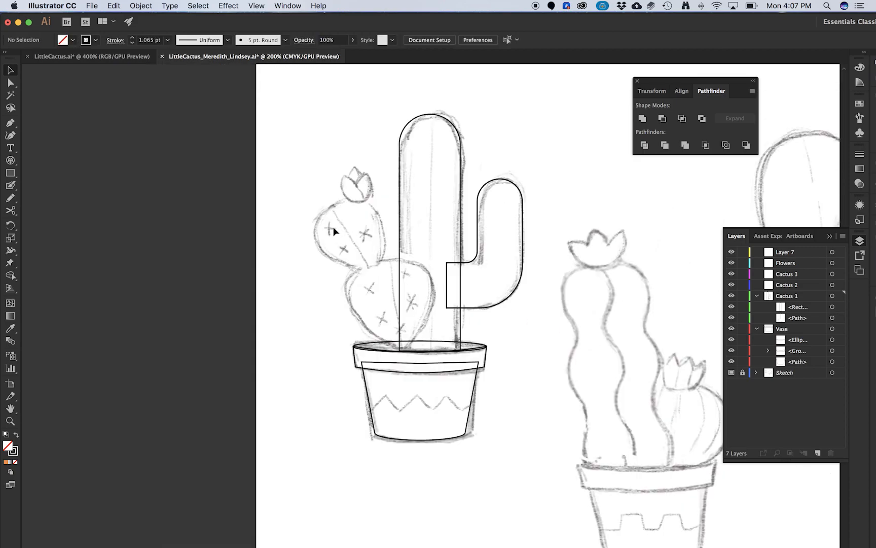
Step: Examine how the stem and arm are split into two green halves in LittleCactus.ai, and return to the tracing document
click(118, 57)
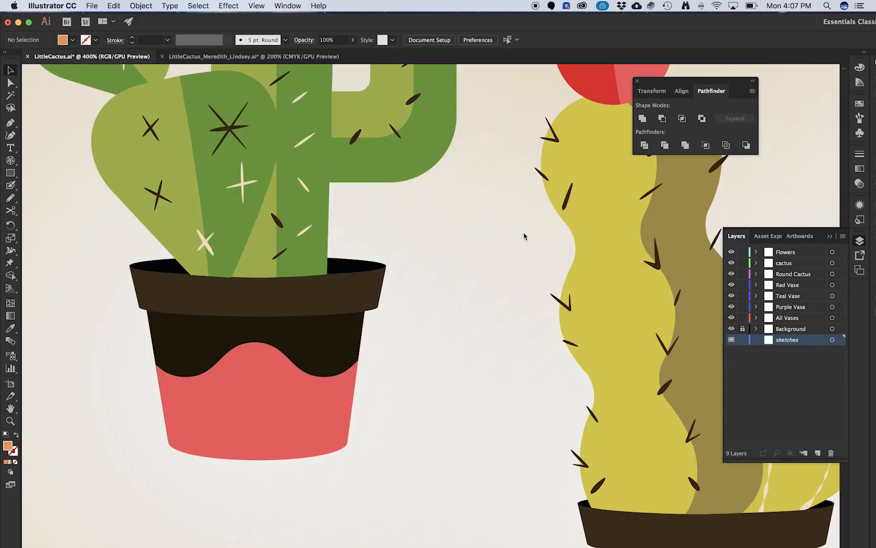
key(super+minus)
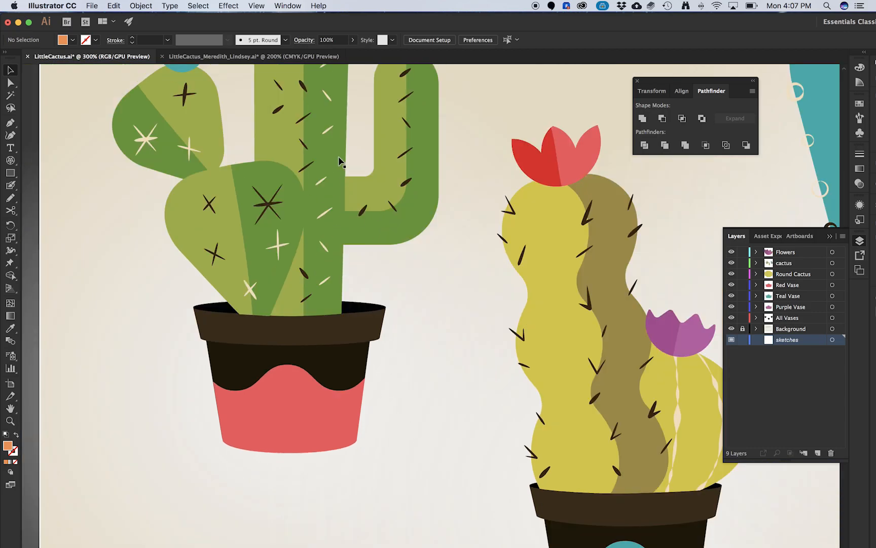
scroll(339, 157, up, 5)
scroll(339, 156, left, 3)
click(398, 133)
click(351, 110)
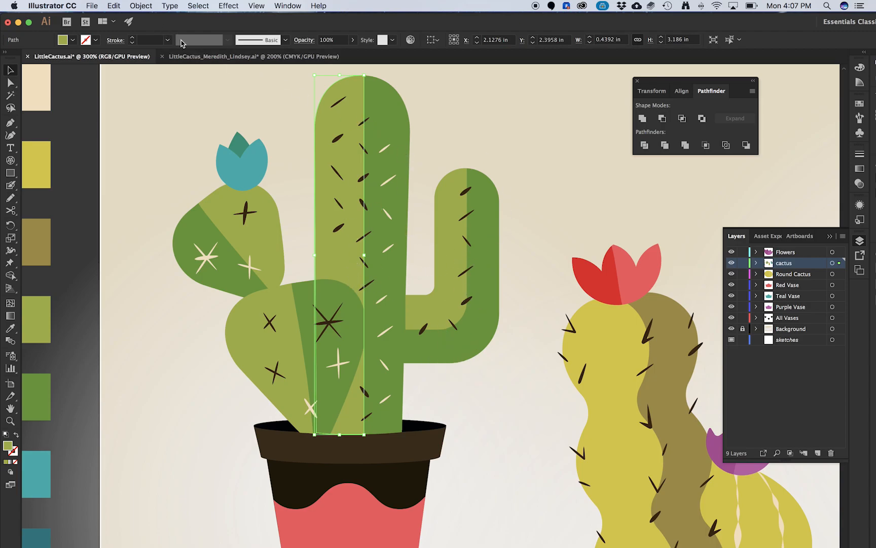
click(229, 57)
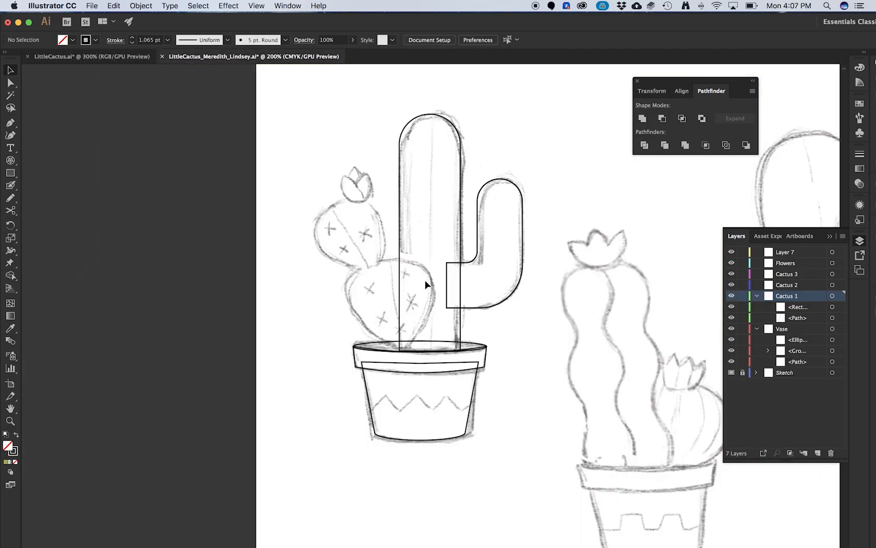
key(super+plus)
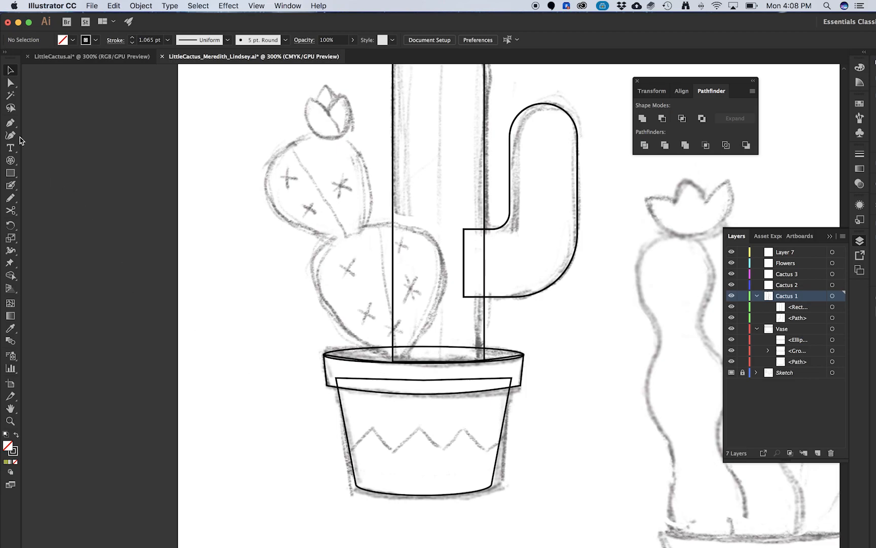
key(p)
click(401, 367)
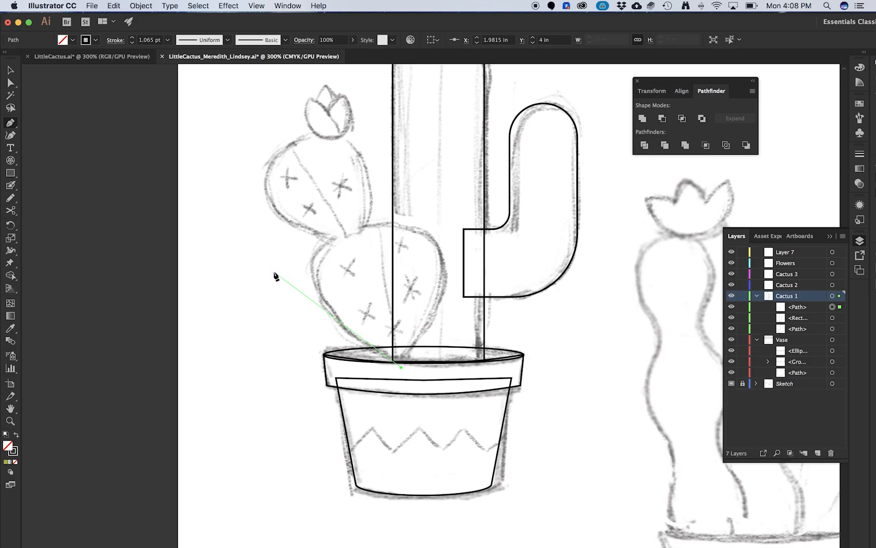
click(274, 273)
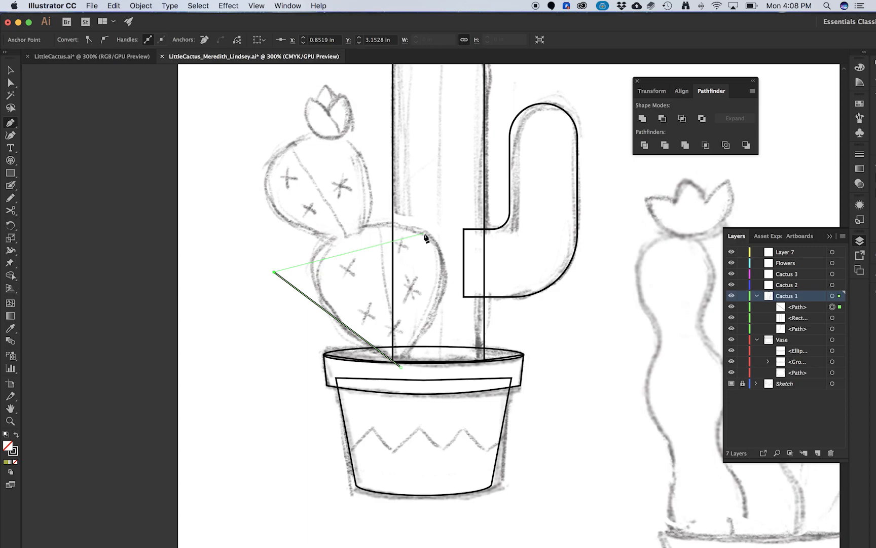
key(super+z)
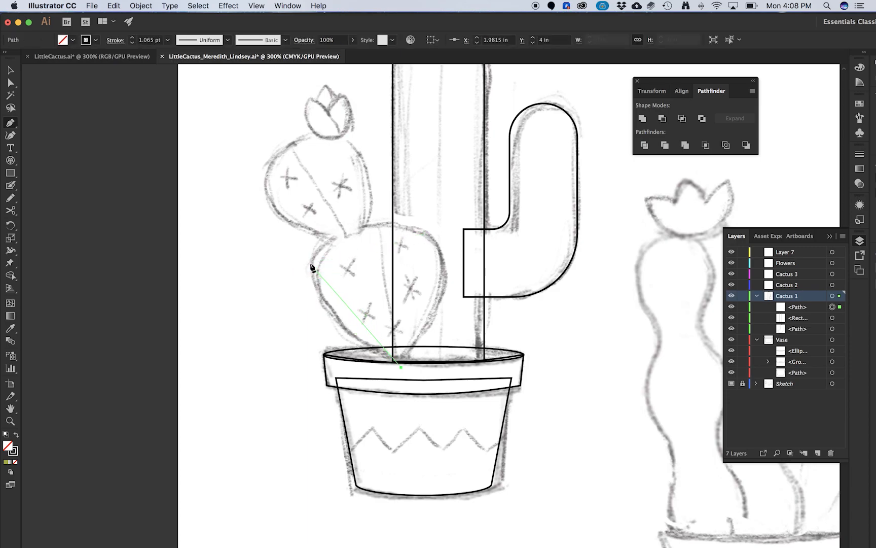
drag(310, 263, 315, 202)
drag(440, 249, 452, 296)
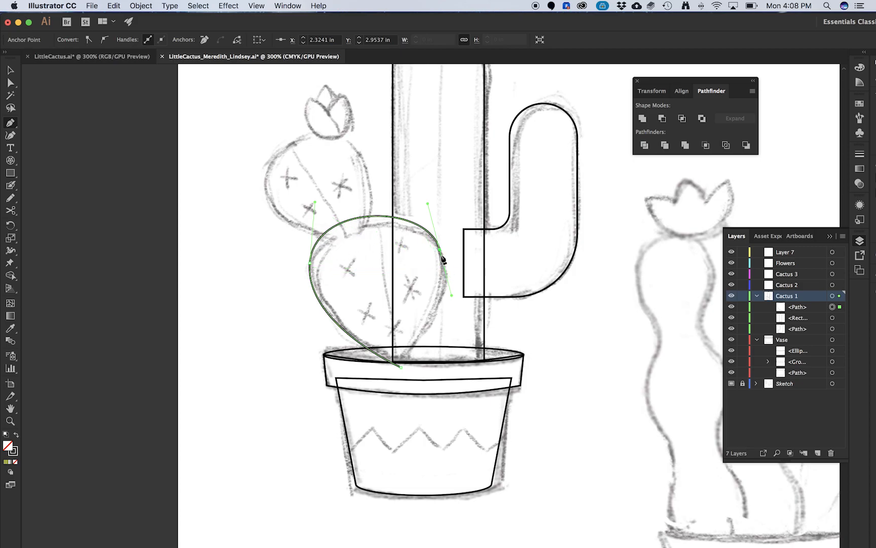
key(super+z)
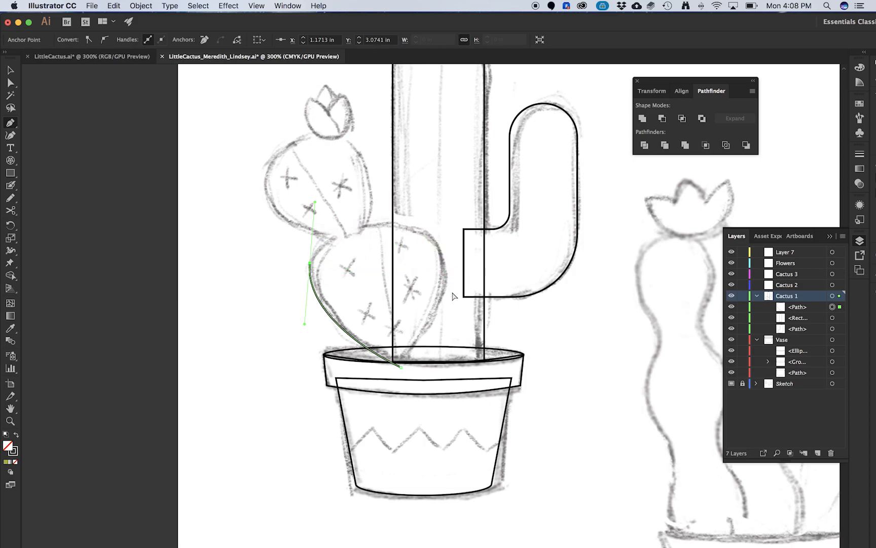
key(super+z)
key(super+z)
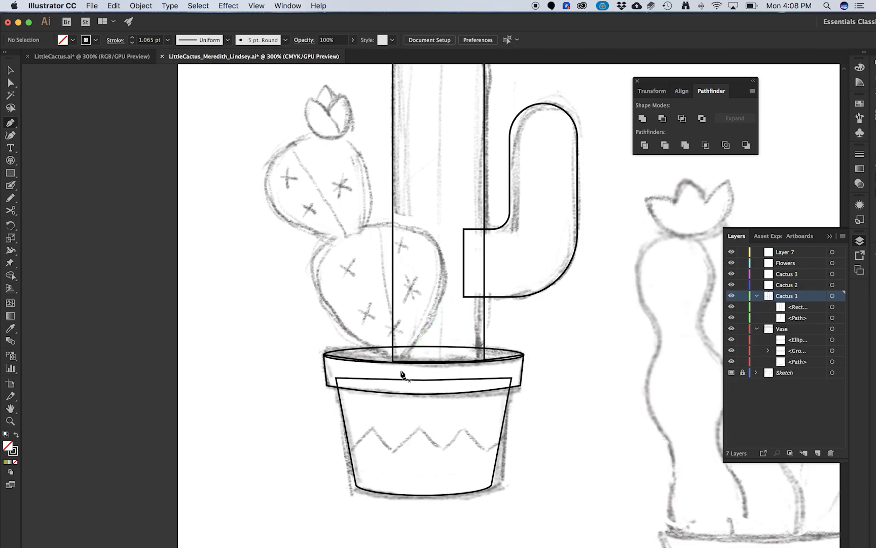
Step: Trace the leftmost pot's lower round pad as a closed three-point Pen path with curved sides meeting at a pointed base
click(401, 367)
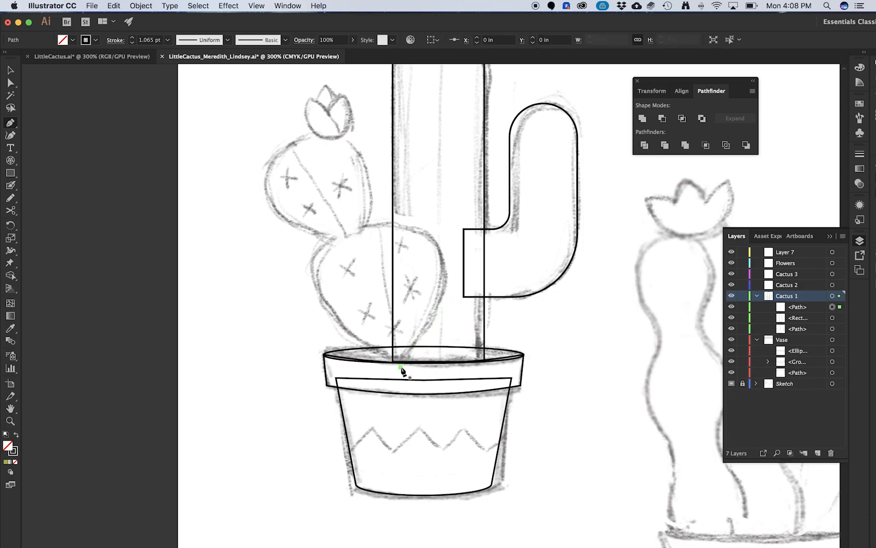
drag(311, 263, 316, 195)
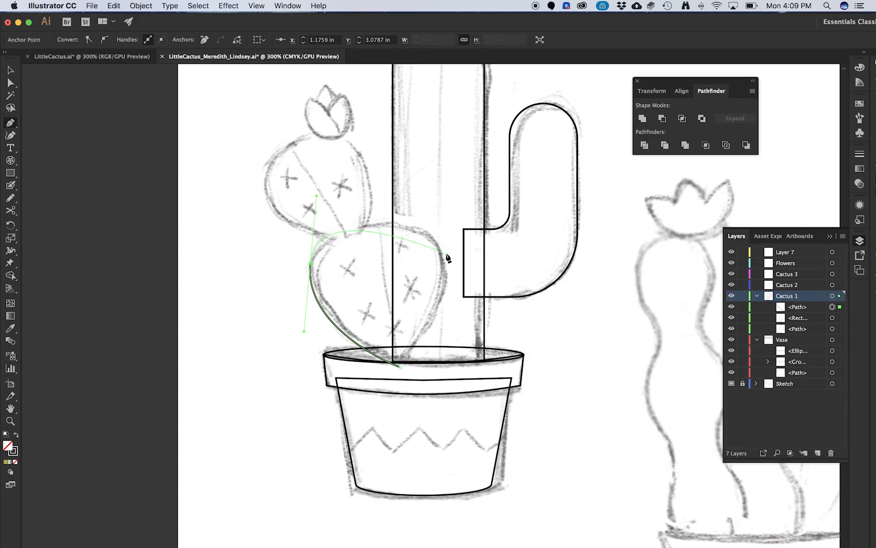
drag(443, 252, 453, 313)
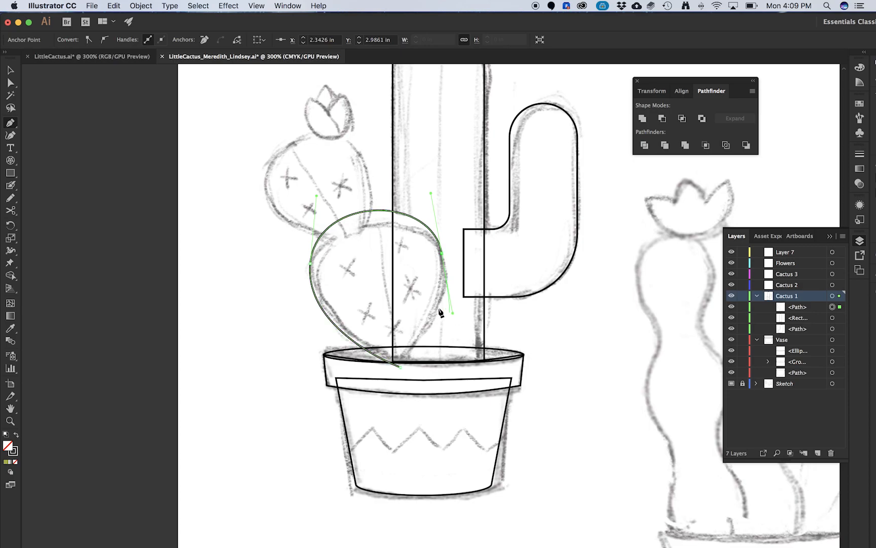
click(401, 367)
Step: Adjust the lower pad's upper side anchors and curve handles to flatten its top along the sketch, and deselect the pad
key(a)
click(310, 263)
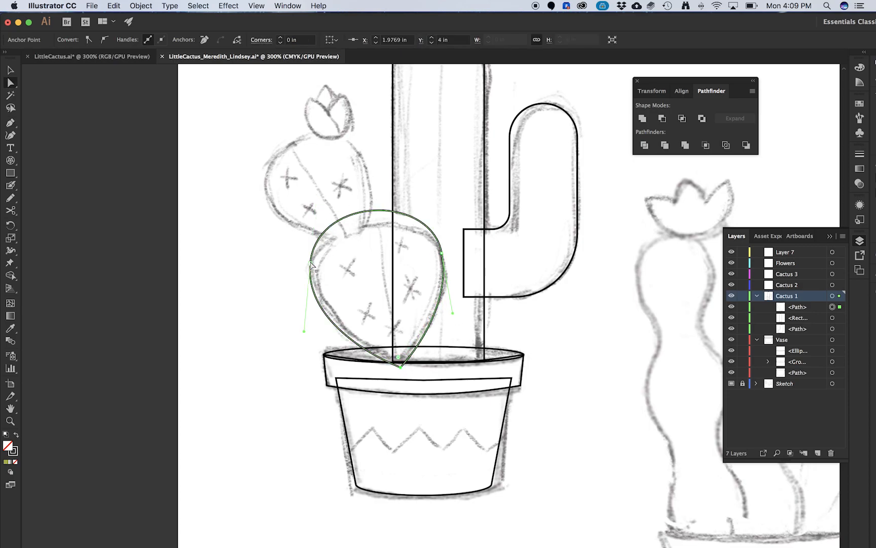
drag(316, 197, 314, 220)
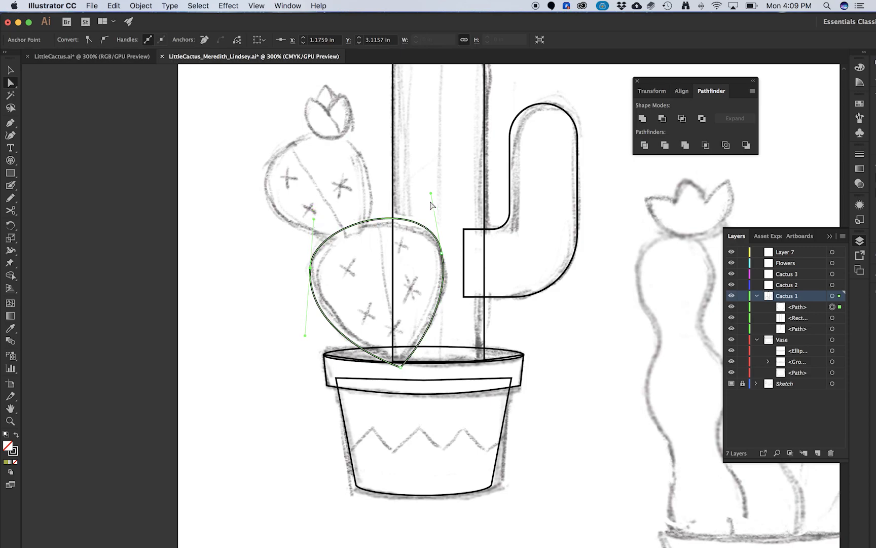
drag(431, 193, 430, 204)
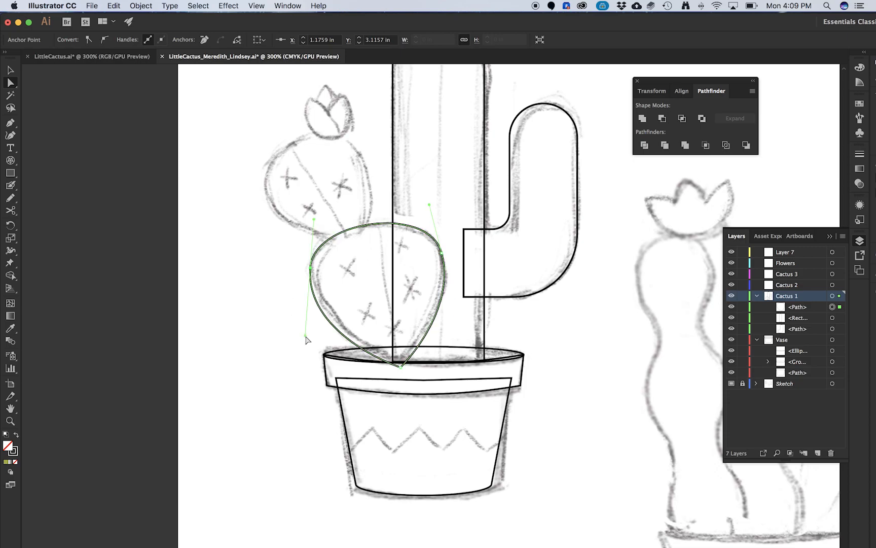
drag(306, 335, 310, 338)
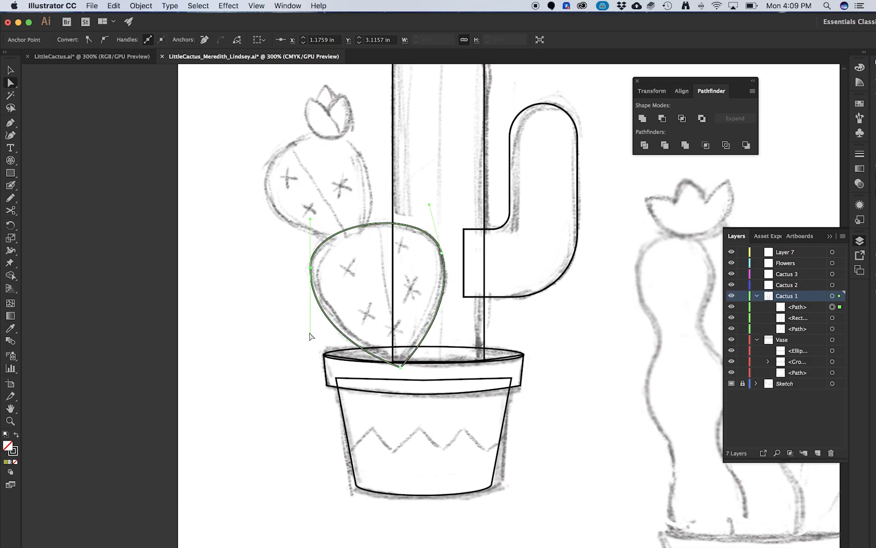
drag(311, 268, 311, 270)
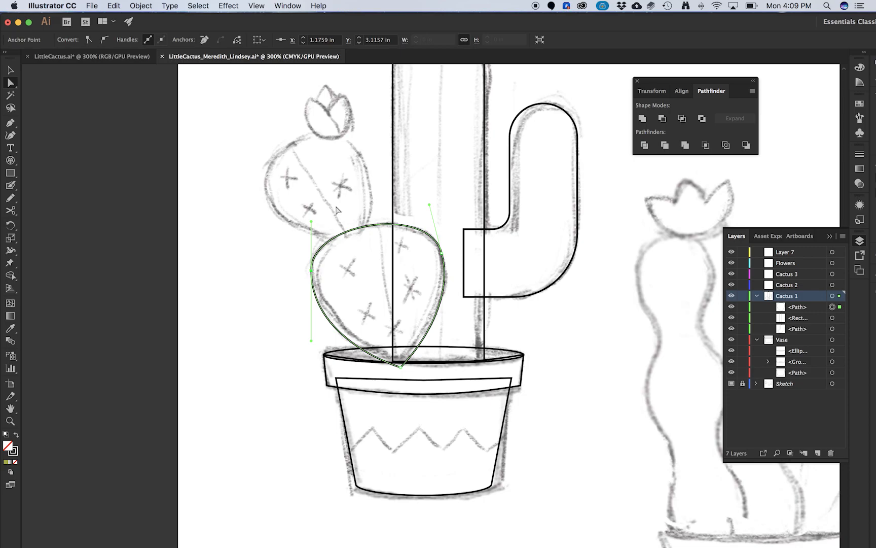
key(v)
click(250, 213)
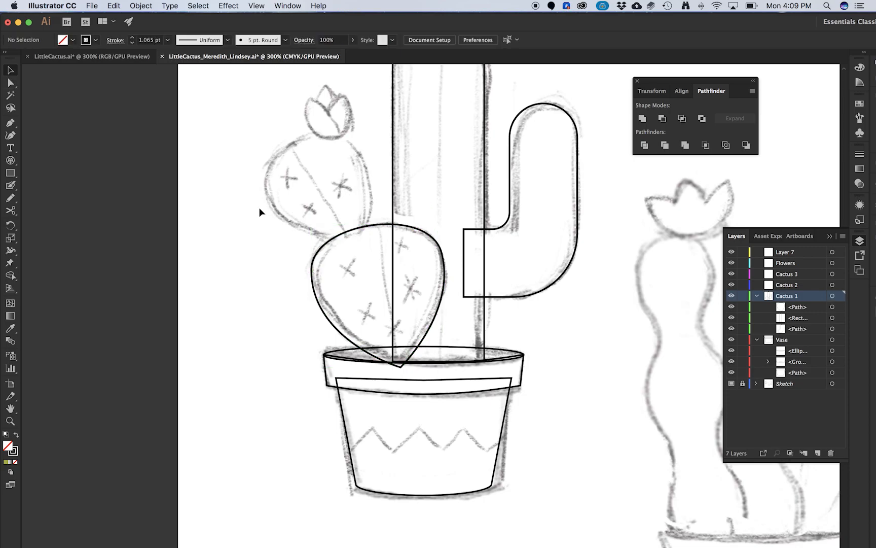
Step: Nudge the lower pad's left anchor down and shorten its lower handle to refine the outline, and deselect the pad
key(a)
click(311, 270)
drag(311, 271, 311, 276)
click(401, 366)
drag(311, 347, 314, 339)
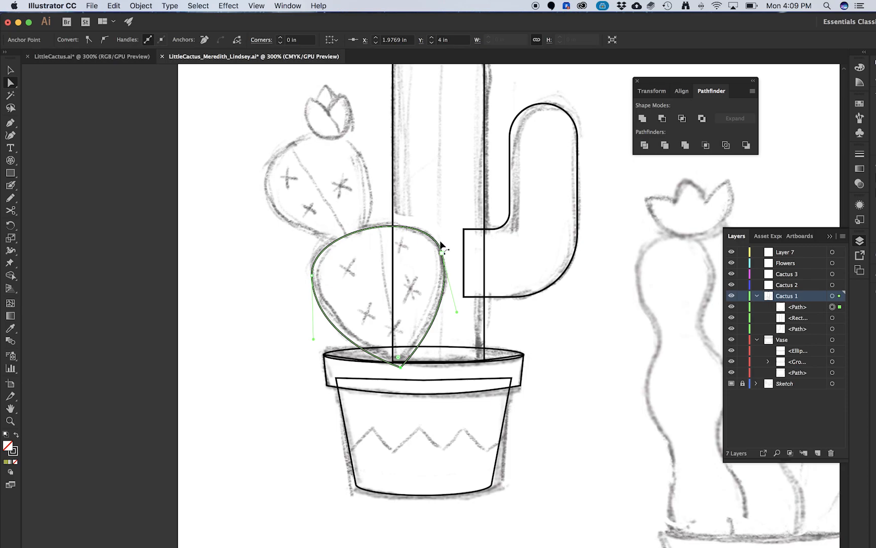
key(v)
click(219, 193)
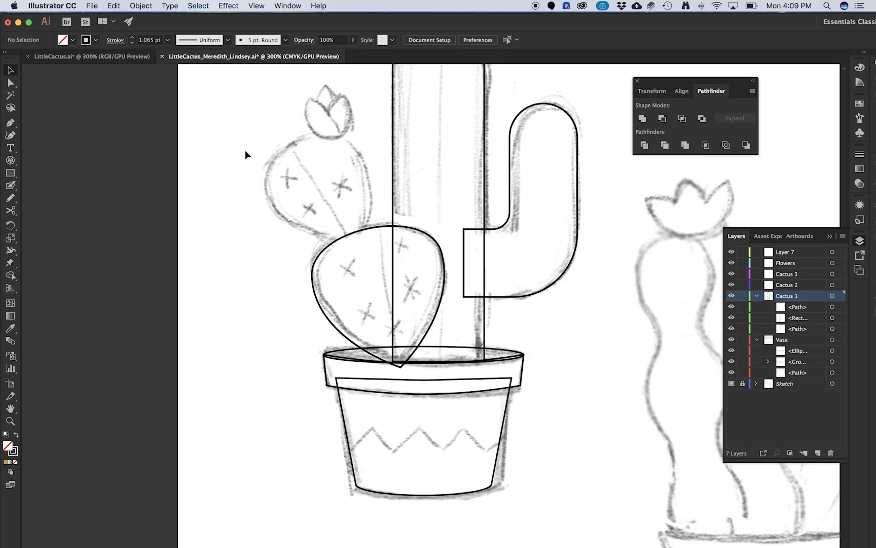
Step: Duplicate the lower pad onto the sketched upper pad, scale it to about 0.90 by 0.96 in, and tilt it counterclockwise to fit
drag(338, 239, 332, 197)
key(super+z)
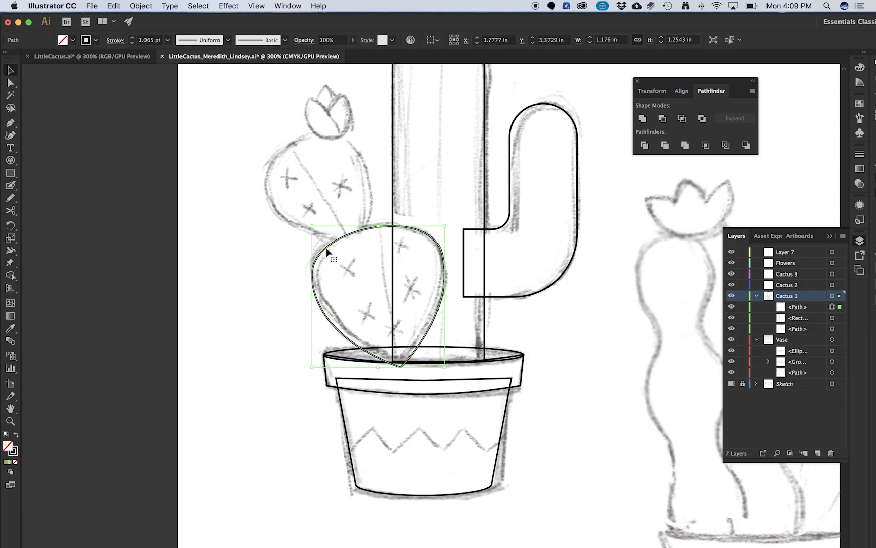
mouse_move(326, 247)
mouse_down()
mouse_move(235, 143)
mouse_move(269, 172)
mouse_move(287, 172)
mouse_move(294, 146)
mouse_up()
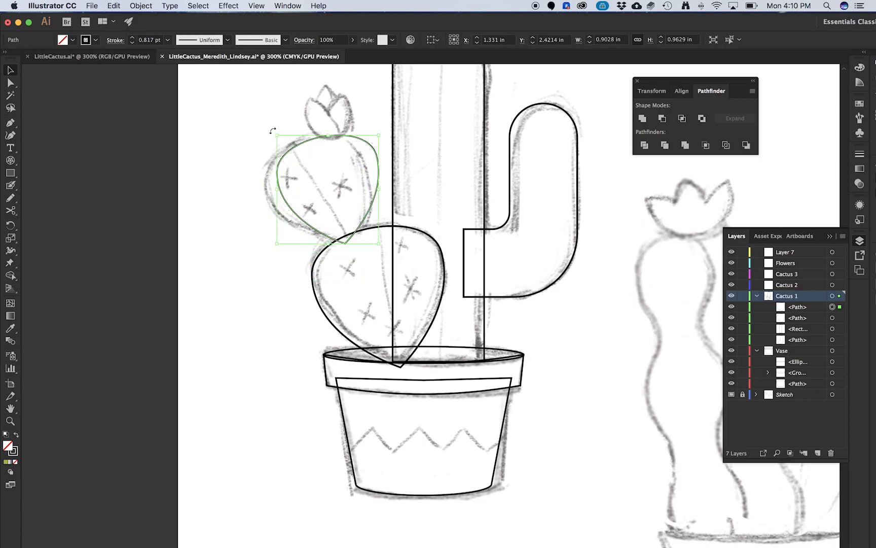
mouse_move(273, 131)
mouse_down()
mouse_move(260, 148)
mouse_move(284, 161)
mouse_move(255, 151)
mouse_up()
drag(325, 237, 329, 236)
click(237, 155)
Step: On the Cactus 2 layer, draw an ellipse about 1.47 in wide and 1.3 in tall over the middle pot's small round cactus
scroll(416, 225, down, 2)
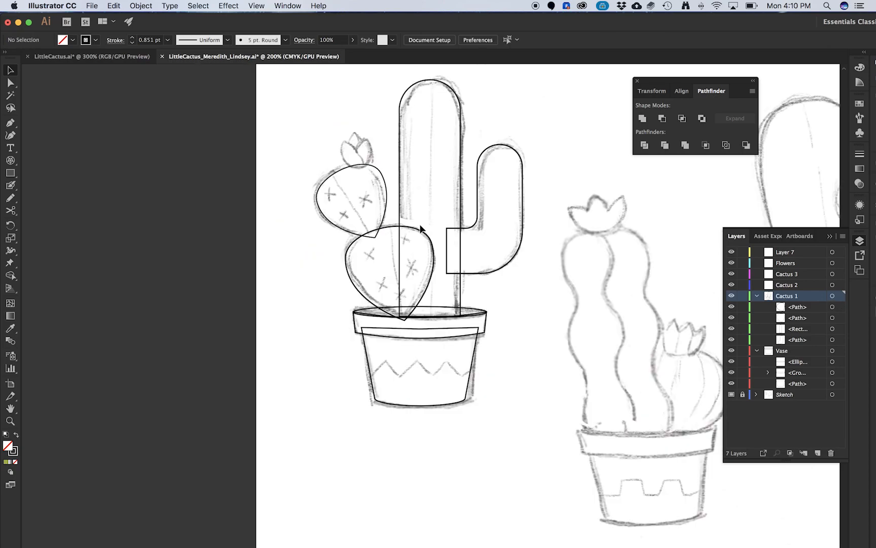
scroll(419, 227, up, 2)
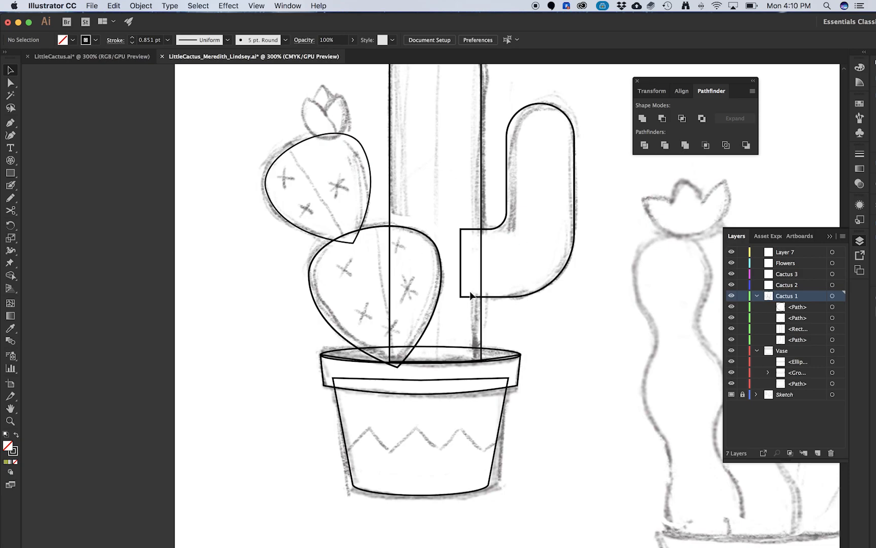
scroll(307, 256, down, 3)
scroll(407, 279, up, 1)
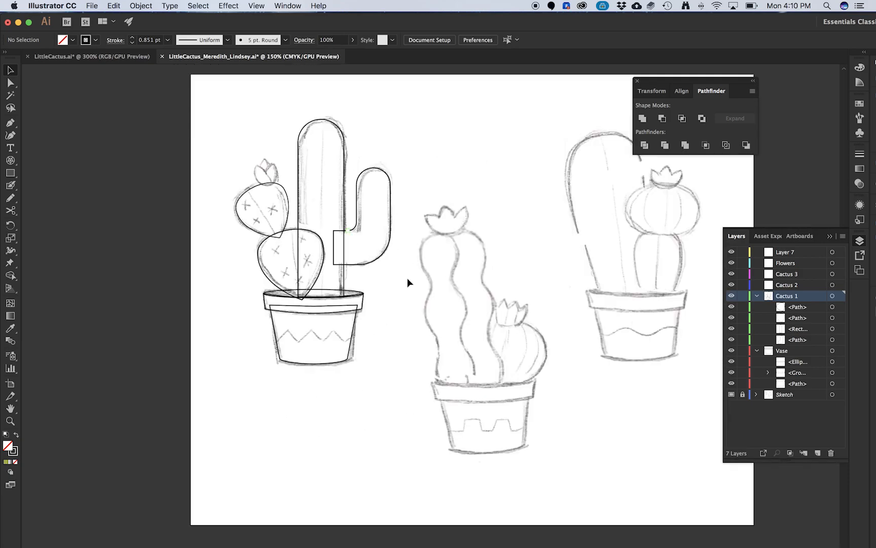
click(793, 285)
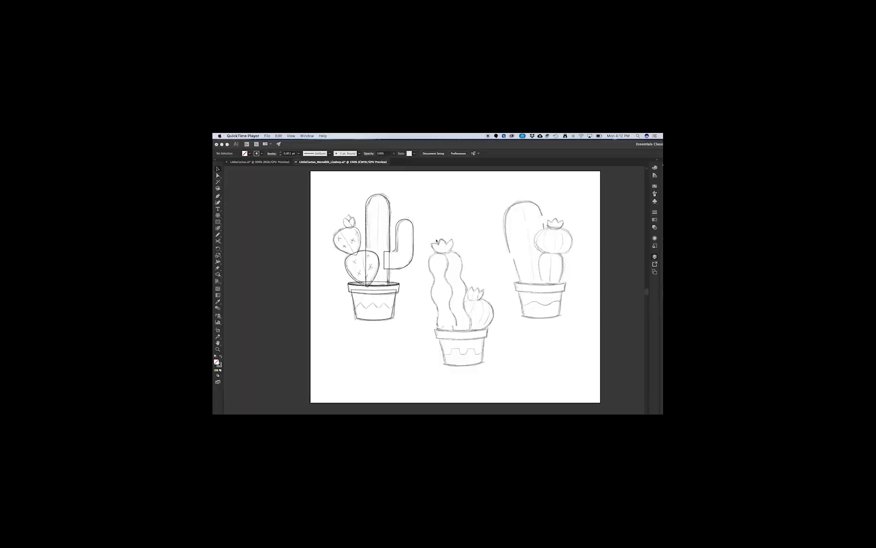
click(655, 257)
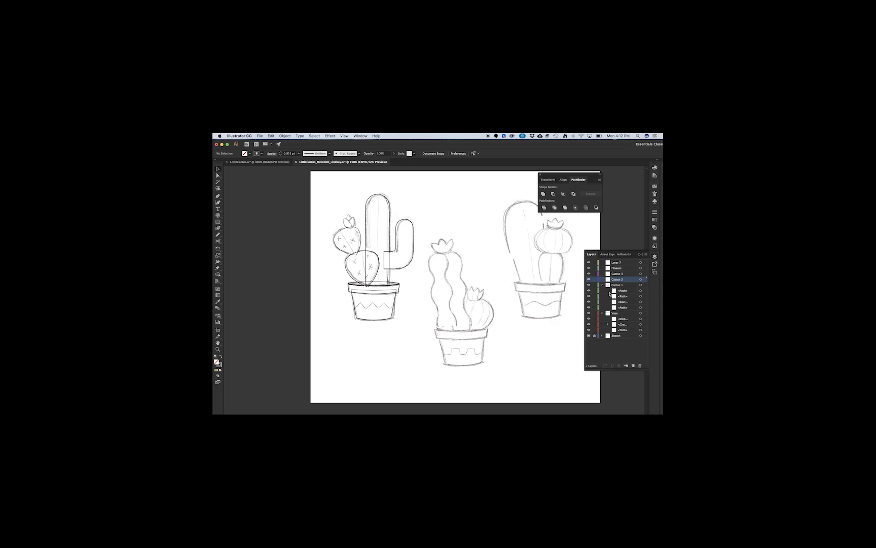
click(218, 222)
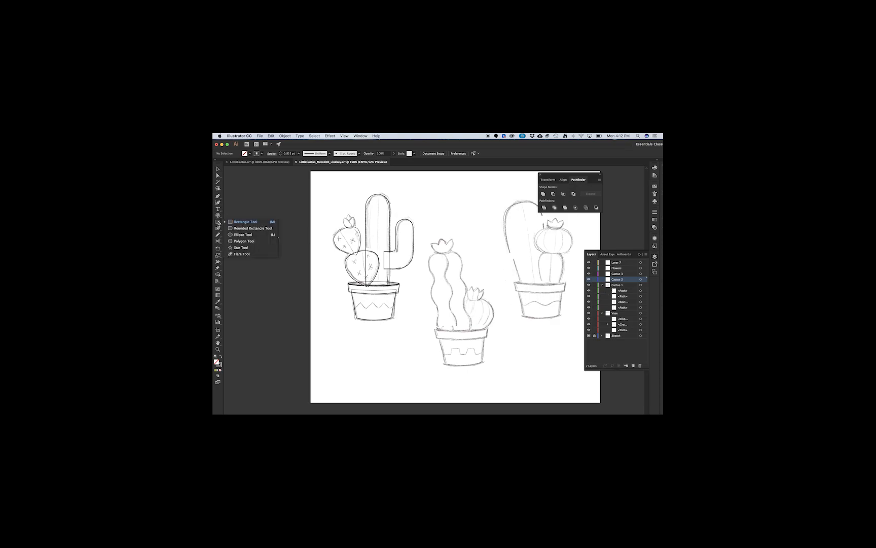
click(240, 235)
drag(453, 293, 496, 331)
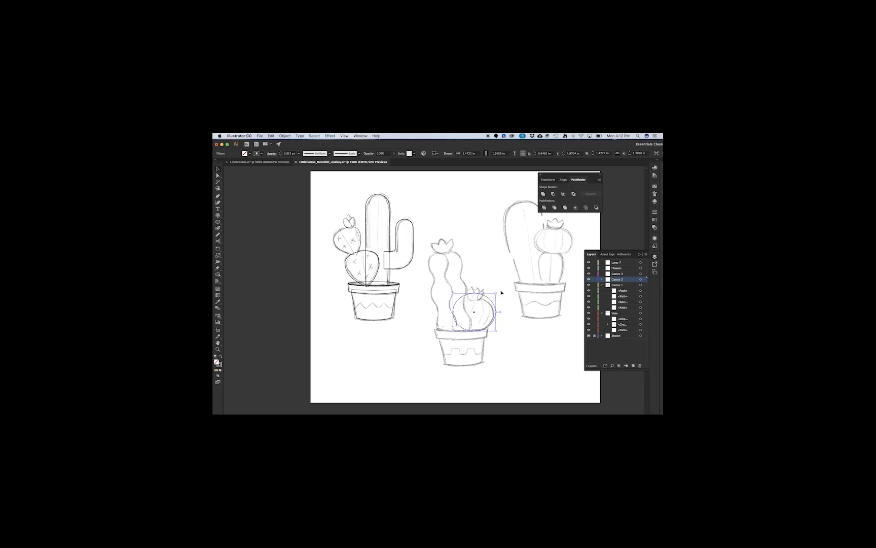
Step: Tilt the round cactus ellipse slightly clockwise, widen it to fit the sketch, and deselect it
drag(505, 290, 472, 332)
drag(453, 310, 450, 310)
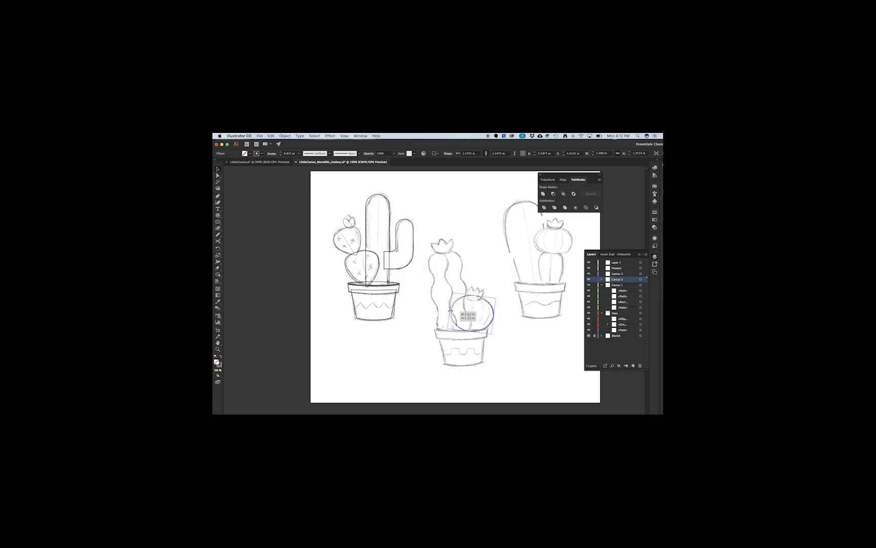
drag(450, 310, 450, 311)
click(512, 312)
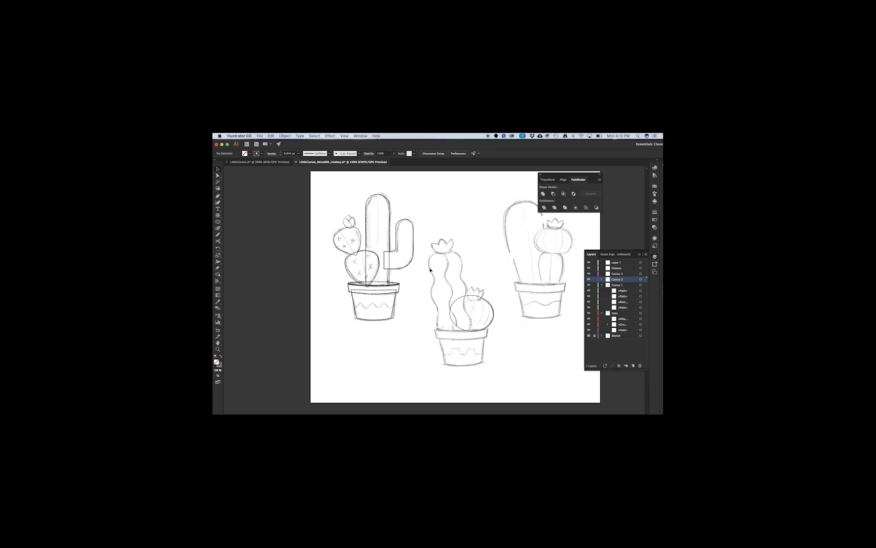
Step: Draw an ellipse about 1.2 in wide and 0.9 in tall over the wavy cactus's top bulge and nudge it into place
scroll(469, 319, up, 3)
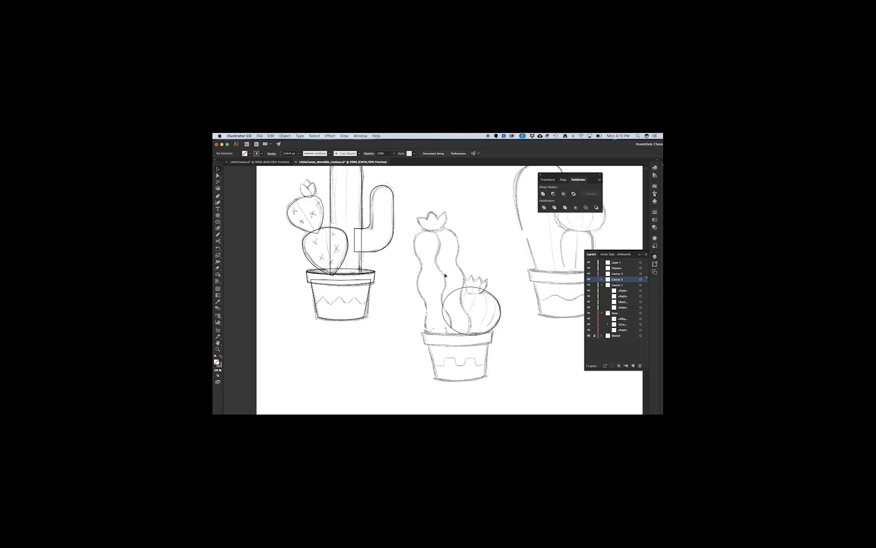
drag(218, 221, 241, 235)
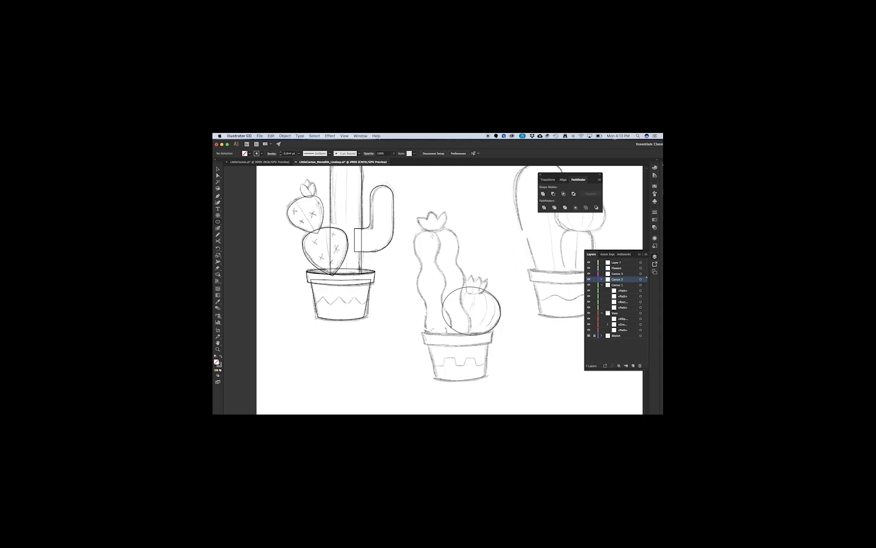
drag(410, 231, 459, 267)
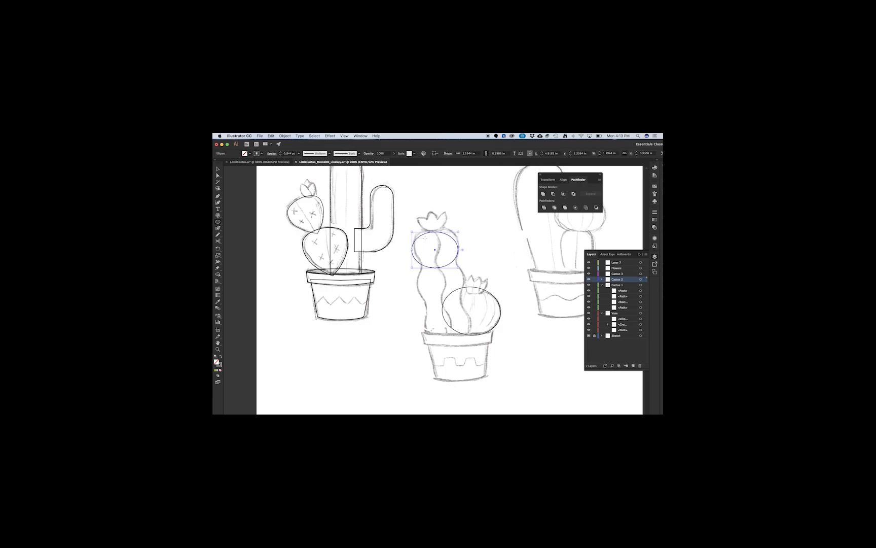
key(v)
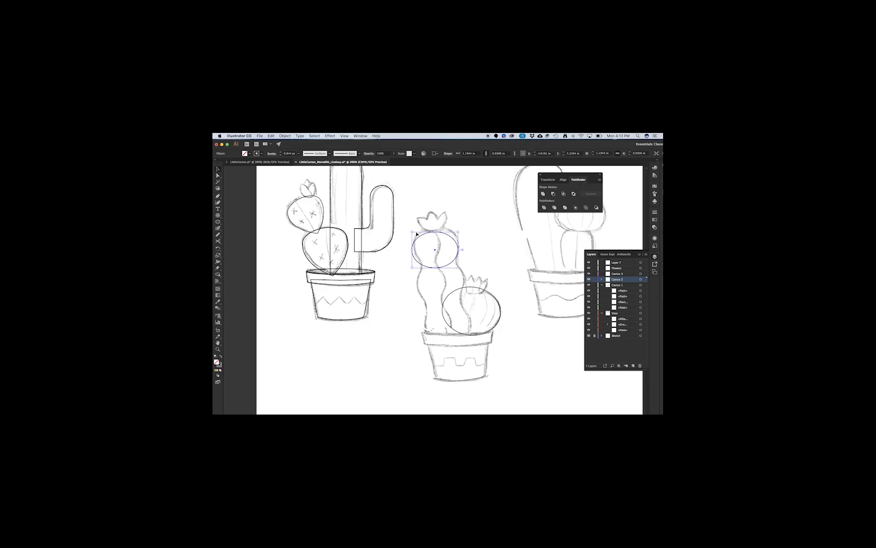
mouse_move(410, 230)
mouse_down()
mouse_move(409, 238)
mouse_move(414, 226)
mouse_up()
key(super+z)
key(v)
drag(456, 244, 455, 240)
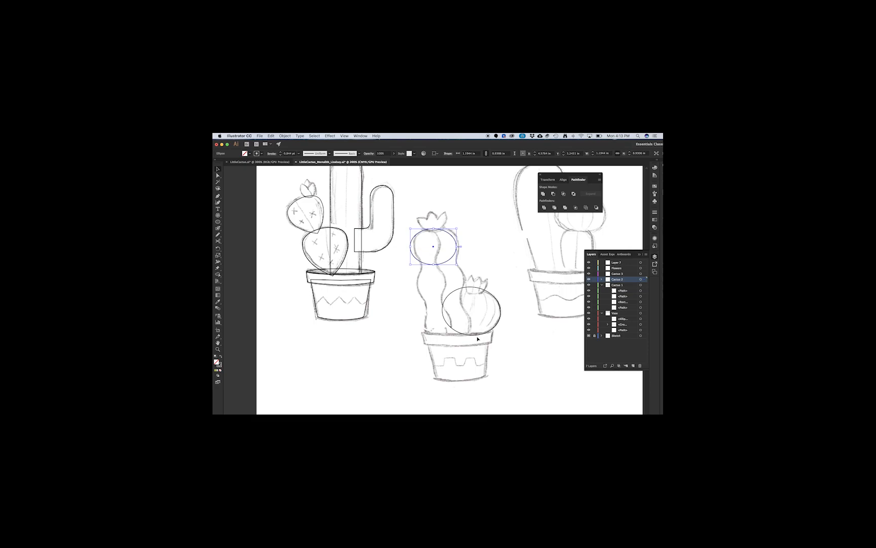
Step: Duplicate the wavy cactus's ellipse straight down and repeat the duplication to stack three slightly overlapping ellipses
drag(448, 263, 441, 303)
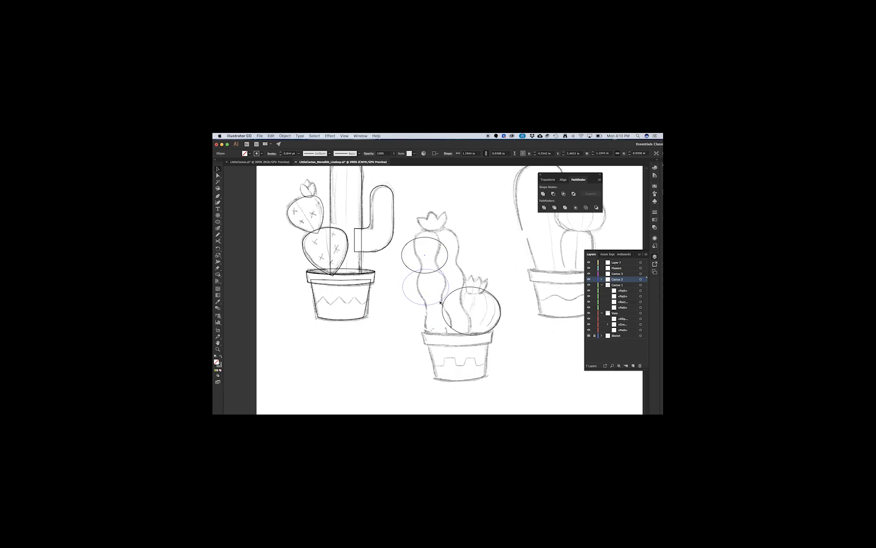
drag(440, 302, 439, 302)
key(super+d)
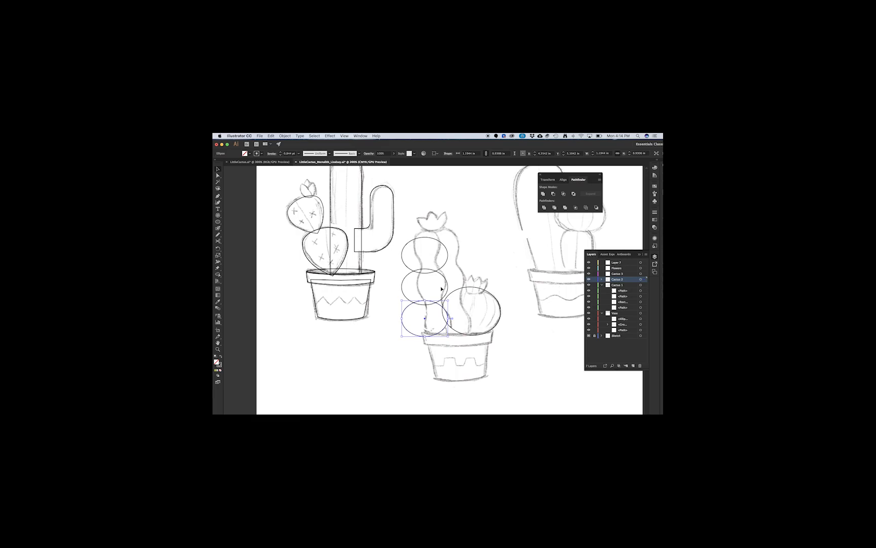
key(super+d)
key(super+d)
key(super+d)
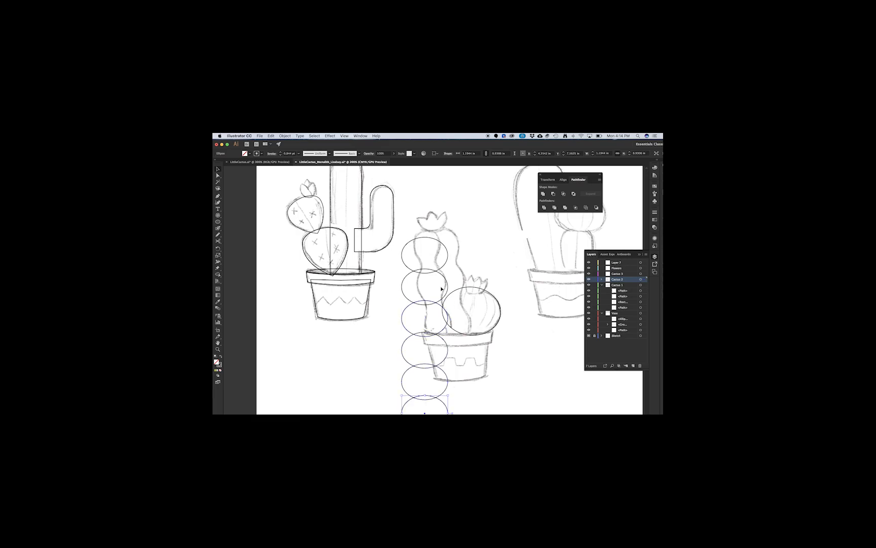
key(super+z)
key(super+z)
key(super+z)
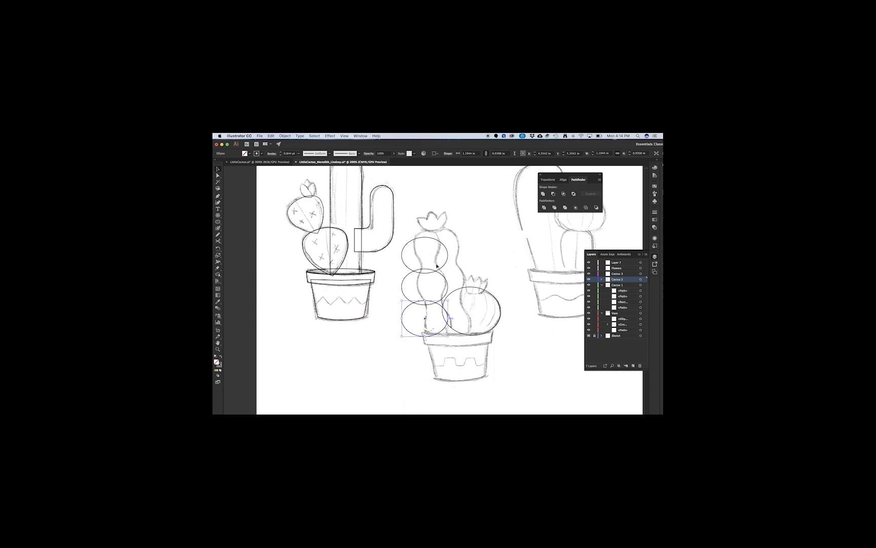
Step: Unite the three stacked ellipses into one wavy outline and deselect it
click(394, 262)
drag(396, 258, 428, 317)
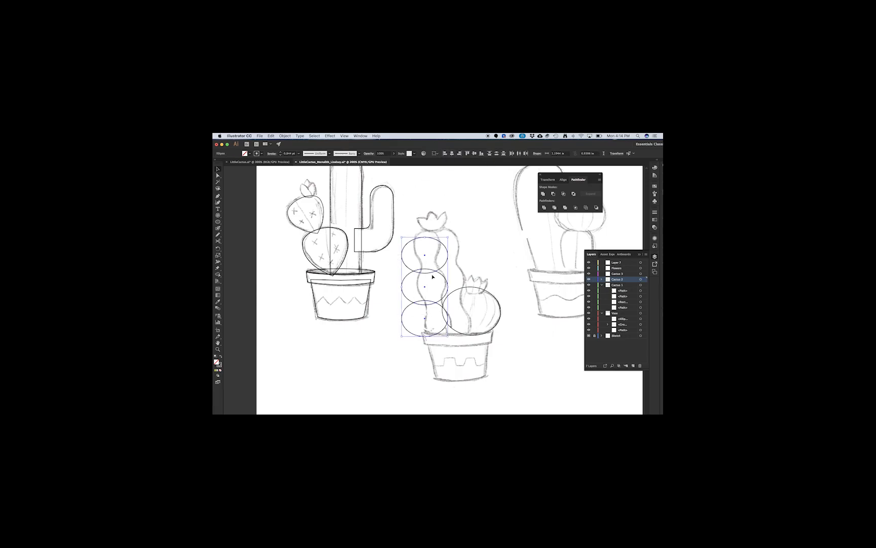
click(543, 194)
click(492, 238)
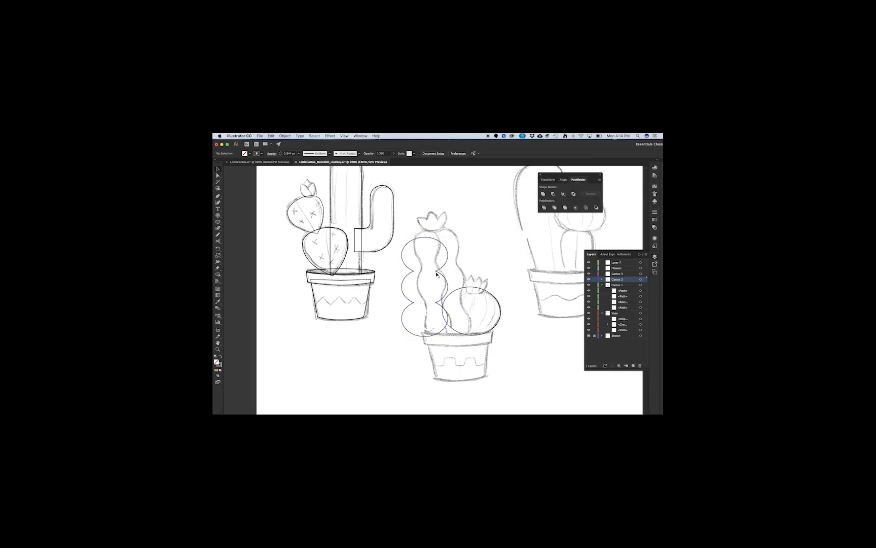
Step: Round the four notch corners between the bulges of the united shape into smooth inward curves
key(a)
click(404, 272)
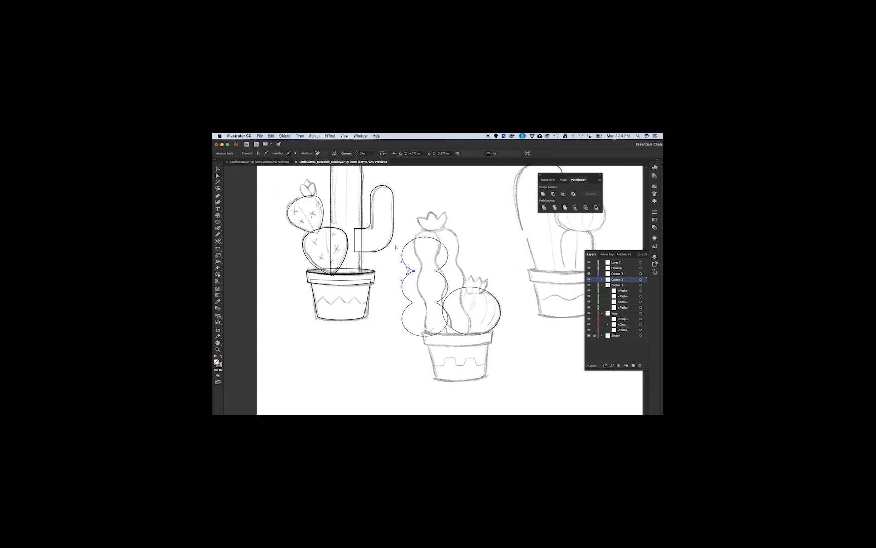
shift+click(438, 273)
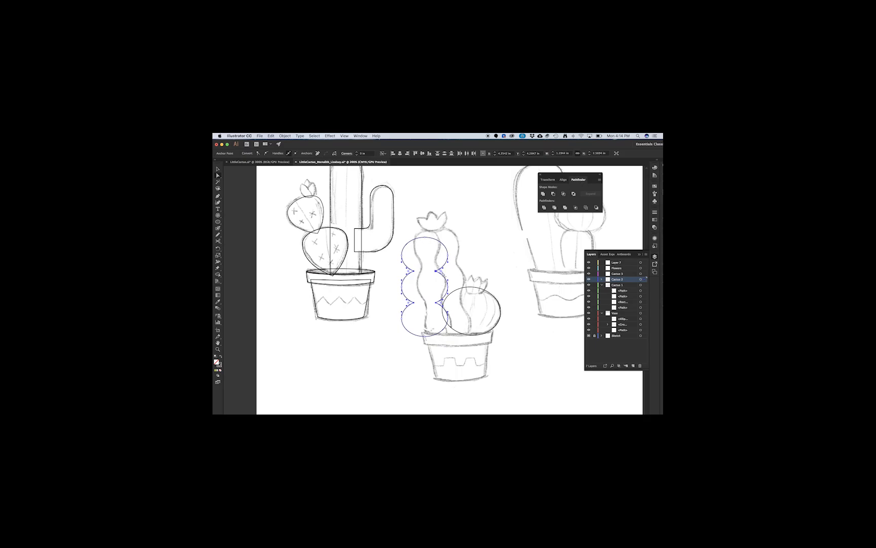
scroll(435, 277, up, 2)
drag(441, 266, 459, 264)
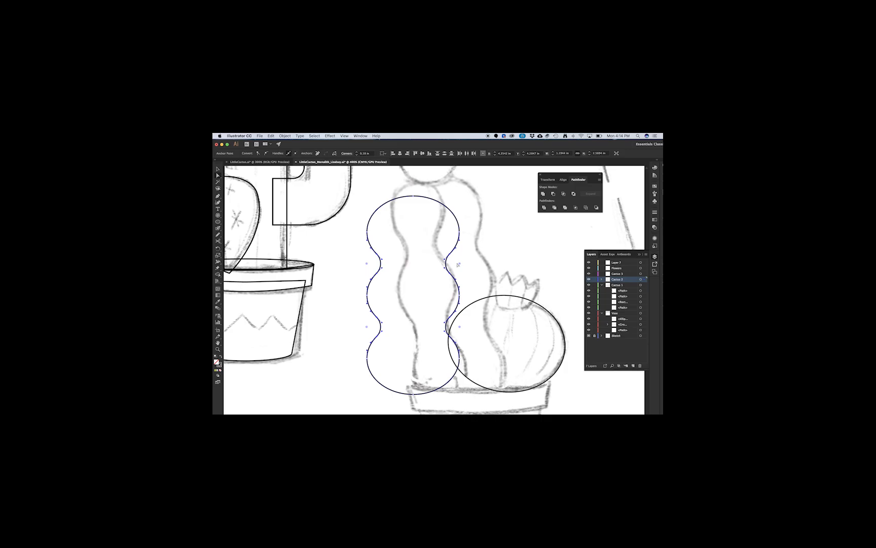
drag(459, 264, 458, 264)
scroll(458, 264, down, 2)
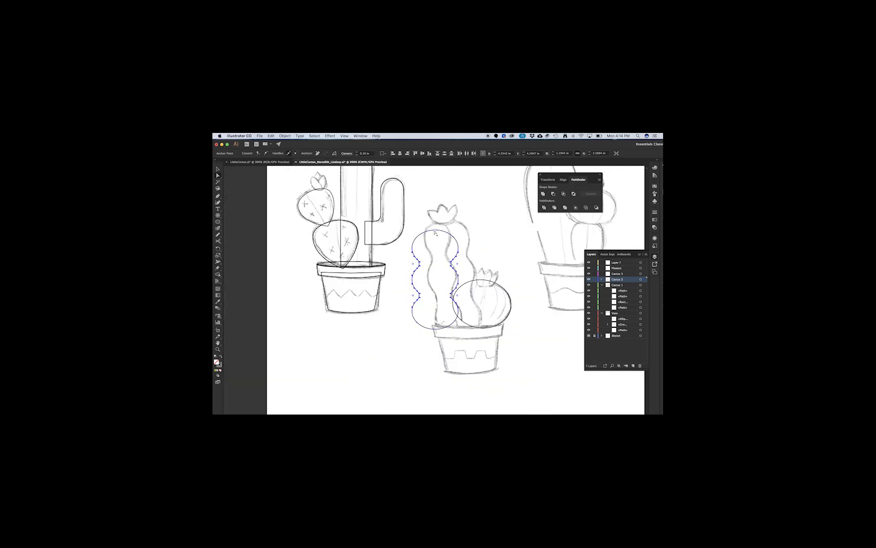
Step: Narrow the wavy shape, tilt it counterclockwise, and move it onto the sketched wavy cactus
key(v)
drag(414, 280, 417, 278)
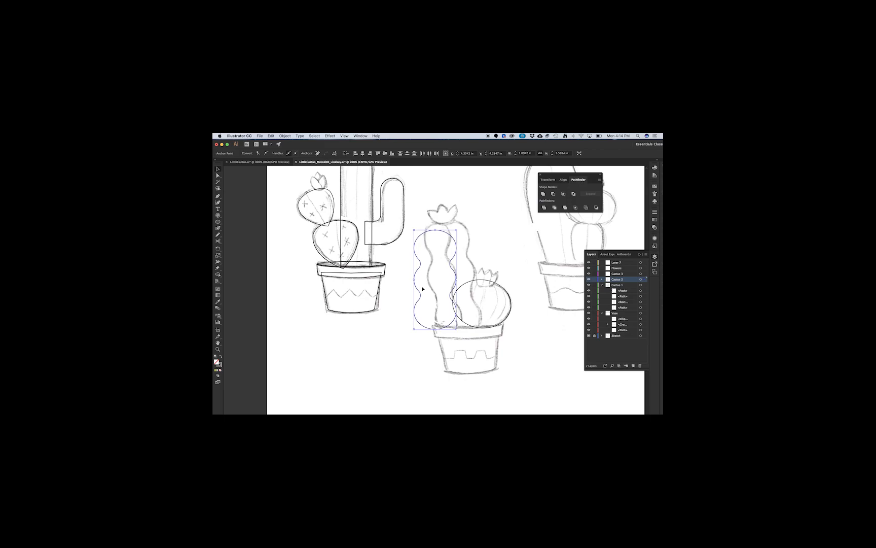
drag(415, 280, 431, 256)
drag(465, 320, 467, 325)
drag(419, 220, 429, 255)
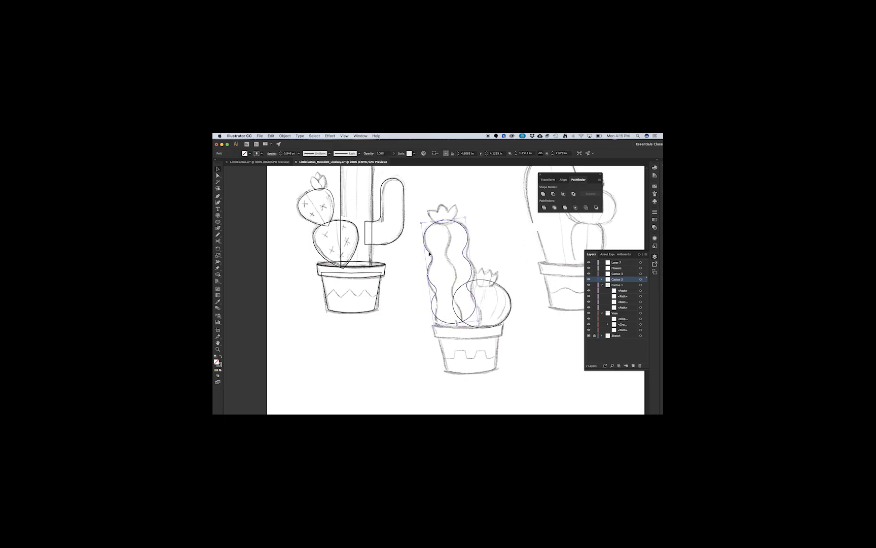
Step: Enlarge the wavy shape down past the pot rim and fine-tune its tilt and position over the sketch
mouse_move(478, 320)
mouse_down()
mouse_move(483, 329)
mouse_move(480, 309)
mouse_up()
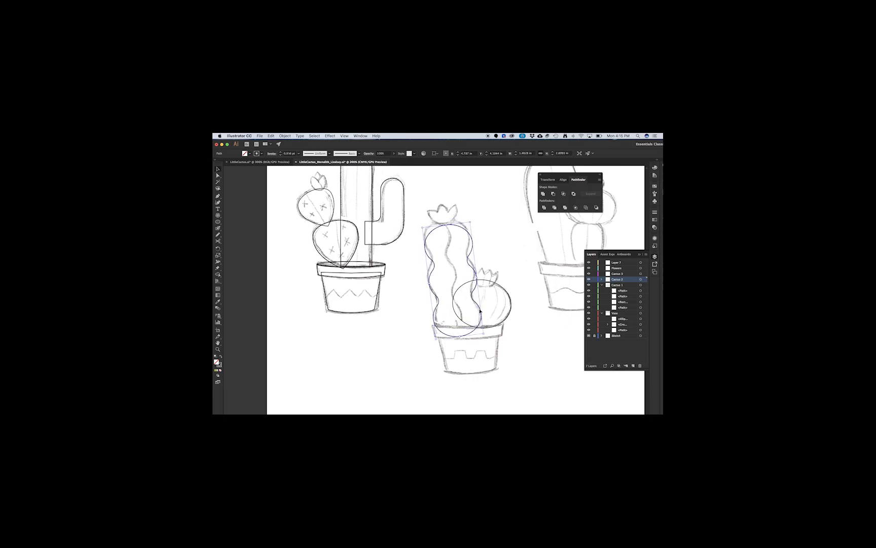
drag(447, 225, 418, 222)
drag(428, 256, 428, 253)
Step: Try lengthening the wavy shape's base, undo several adjustments, and redo those that fit the sketch
drag(460, 335, 462, 339)
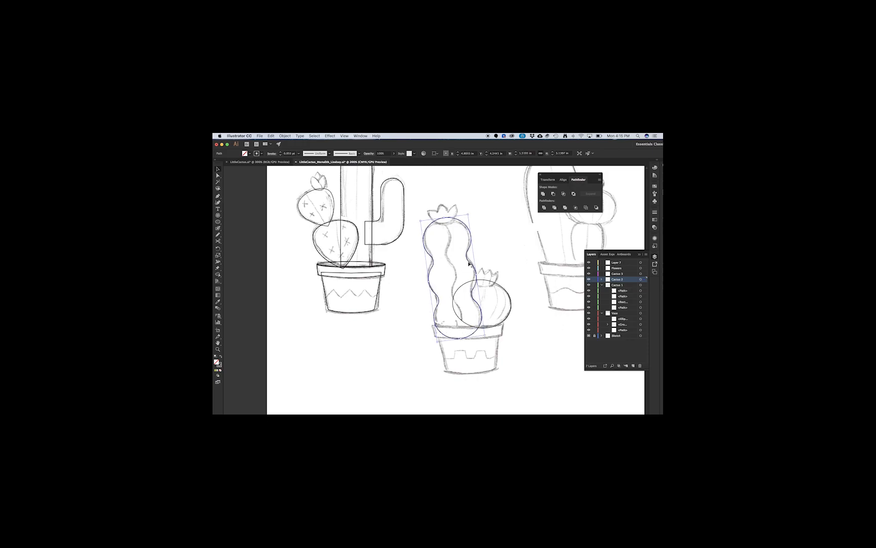
key(a)
click(470, 261)
key(super+z)
key(super+z)
key(super+z)
key(super+z)
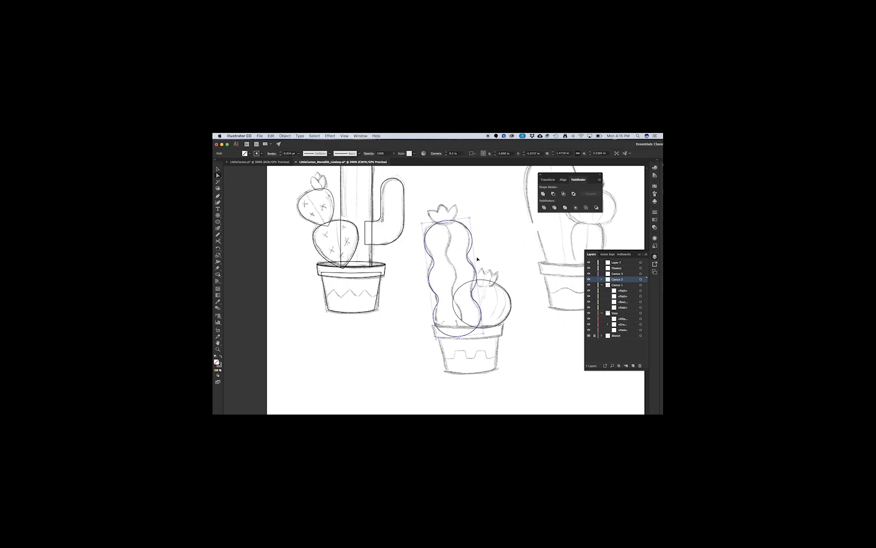
key(super+z)
key(super+z)
key(super+z)
key(super+z)
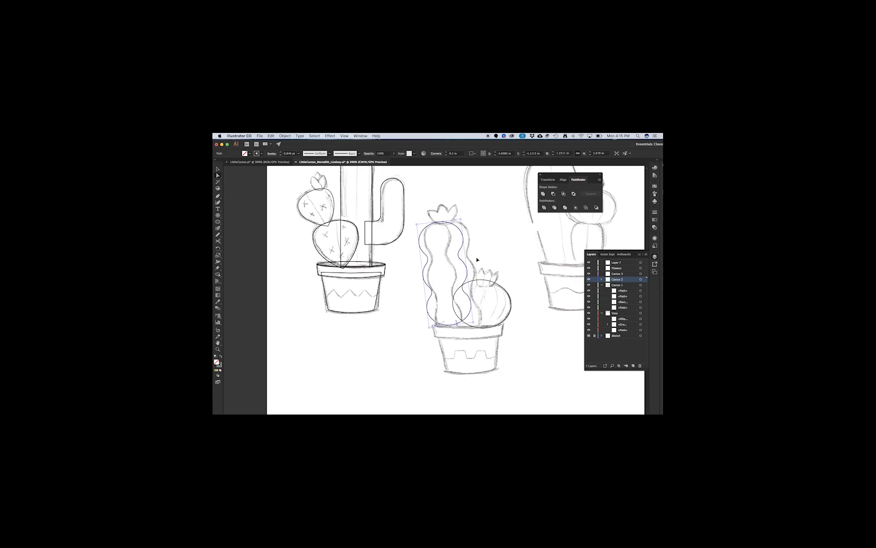
key(super+shift+z)
key(super+shift+z)
key(super+shift+z)
key(super+shift+z)
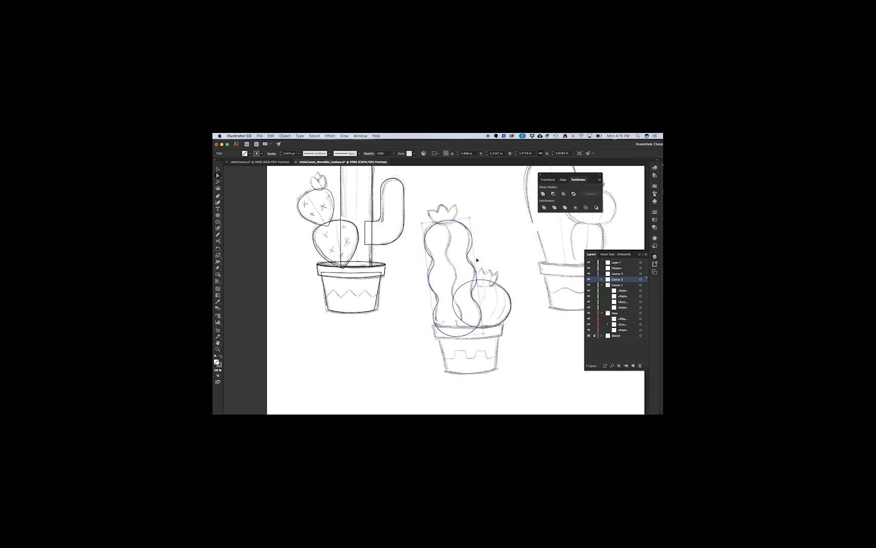
key(super+shift+z)
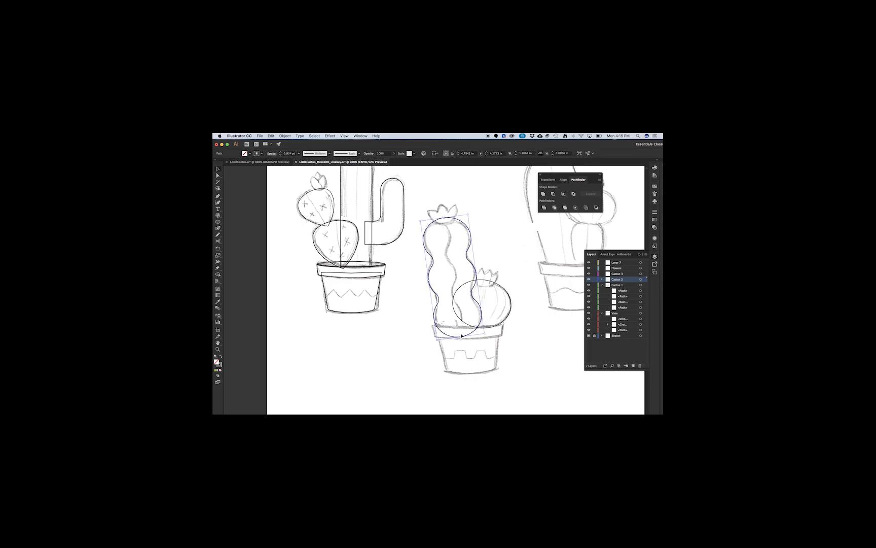
Step: Adjust the rounding of the wavy cactus's upper right notch, fine-tune the shape's height to the sketch, and deselect it
key(a)
click(467, 256)
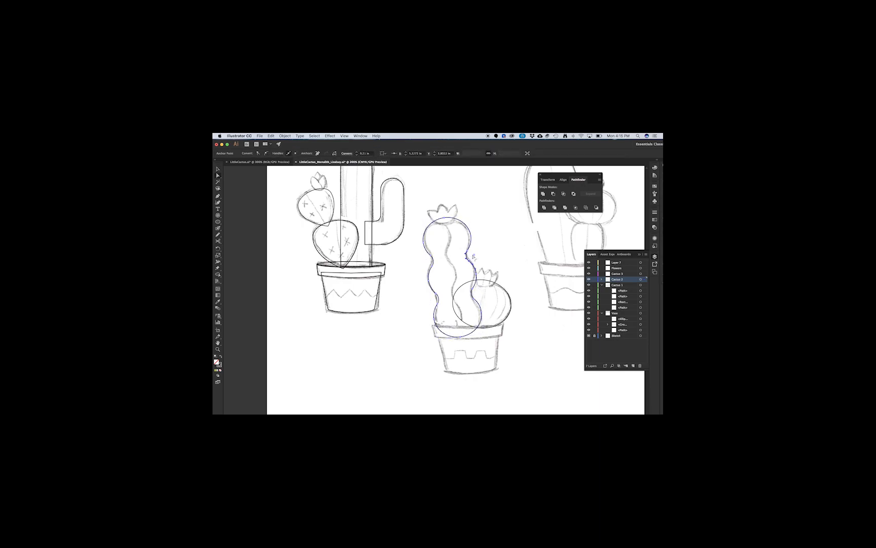
drag(473, 255, 472, 255)
click(421, 256)
key(v)
click(445, 220)
drag(445, 220, 445, 221)
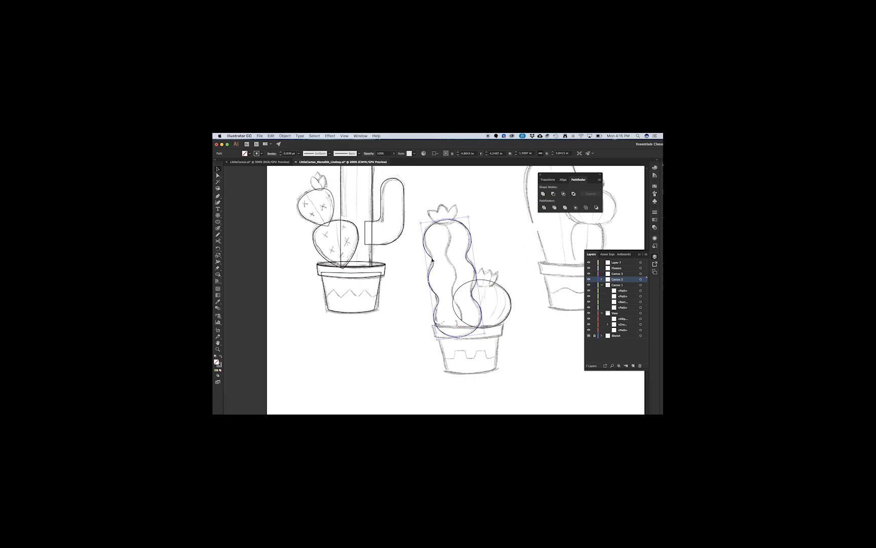
click(411, 276)
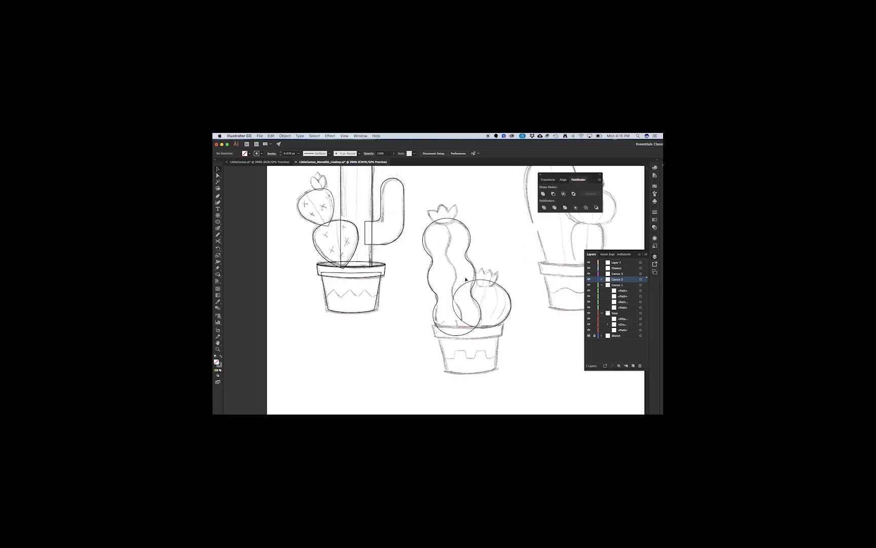
Step: On the Cactus 3 layer, draw an ellipse about 0.87 in wide and 1.44 in tall over the rightmost pot's short stem and tilt it to fit
scroll(537, 294, right, 5)
scroll(537, 294, up, 2)
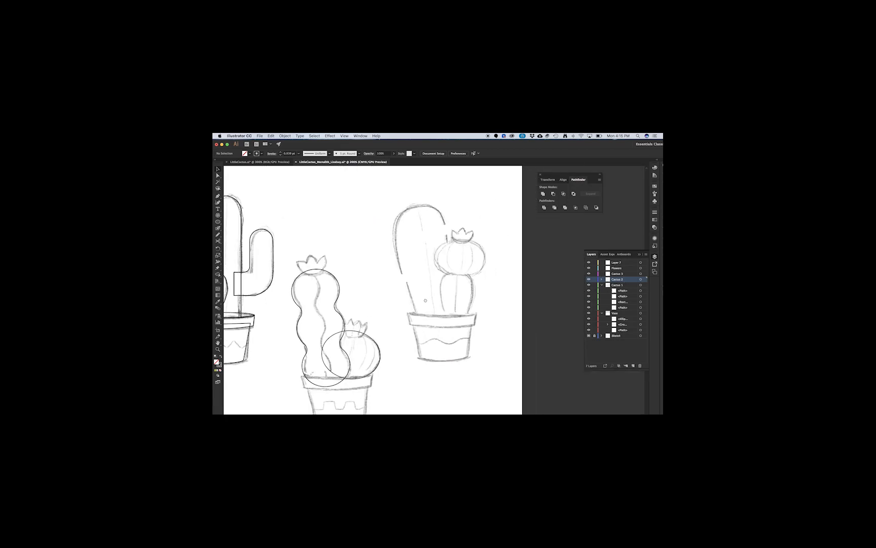
click(618, 275)
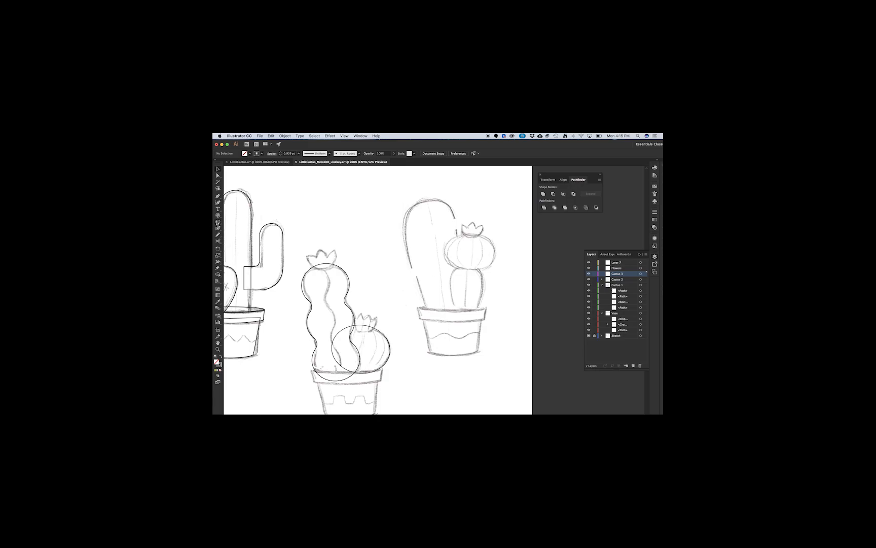
click(218, 222)
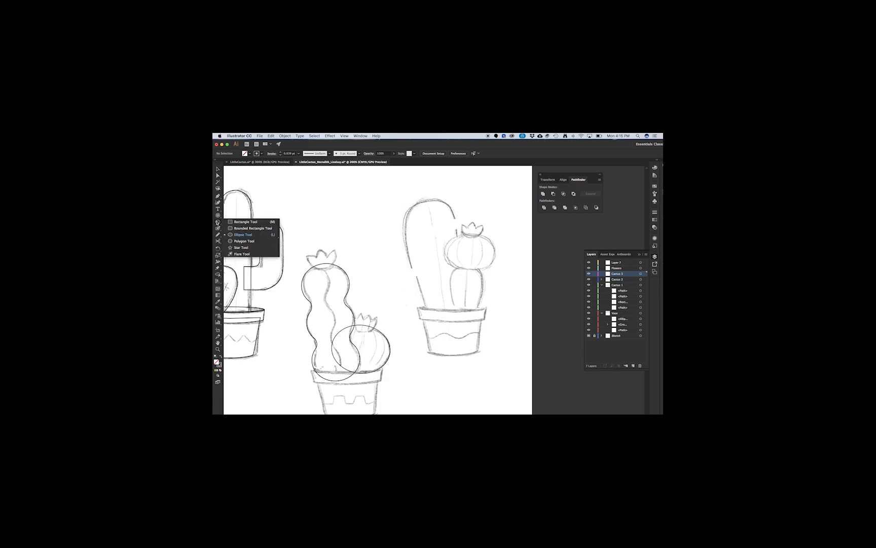
click(243, 235)
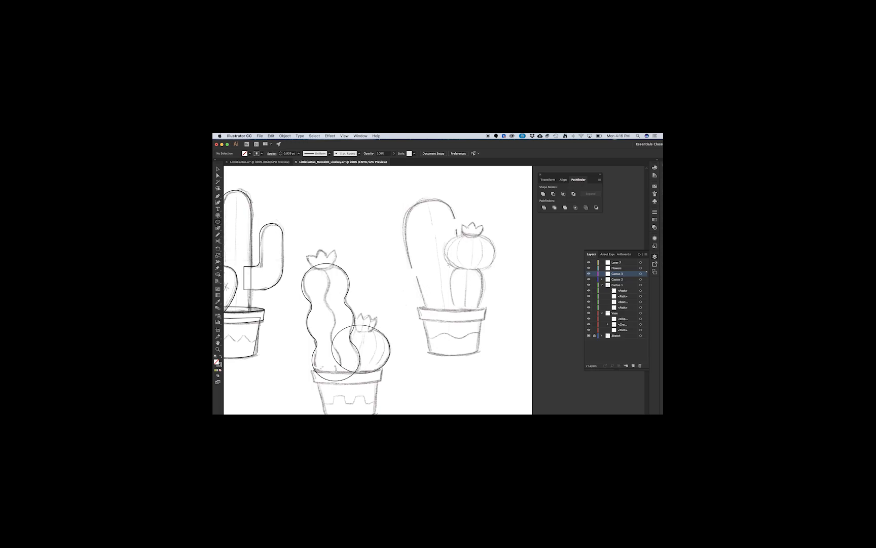
mouse_move(449, 262)
mouse_down()
mouse_move(478, 295)
mouse_move(483, 318)
mouse_up()
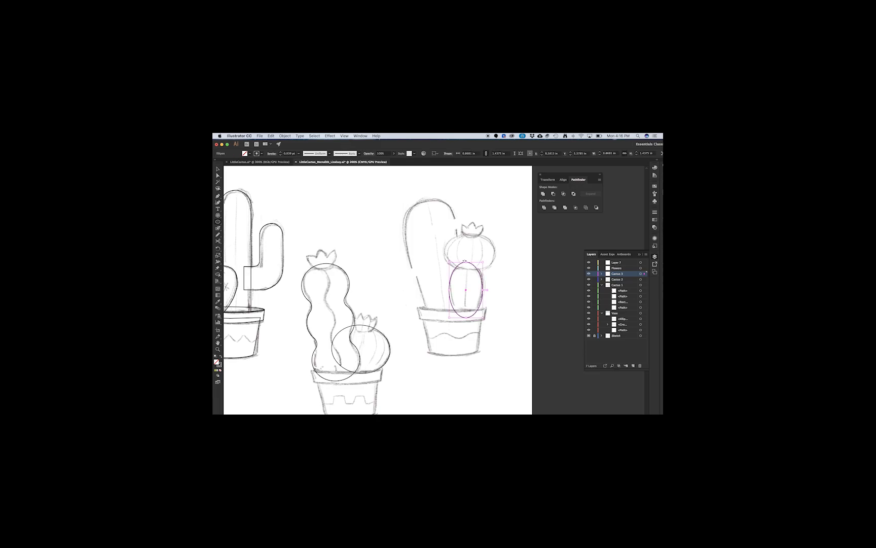
drag(447, 261, 452, 259)
drag(463, 318, 451, 287)
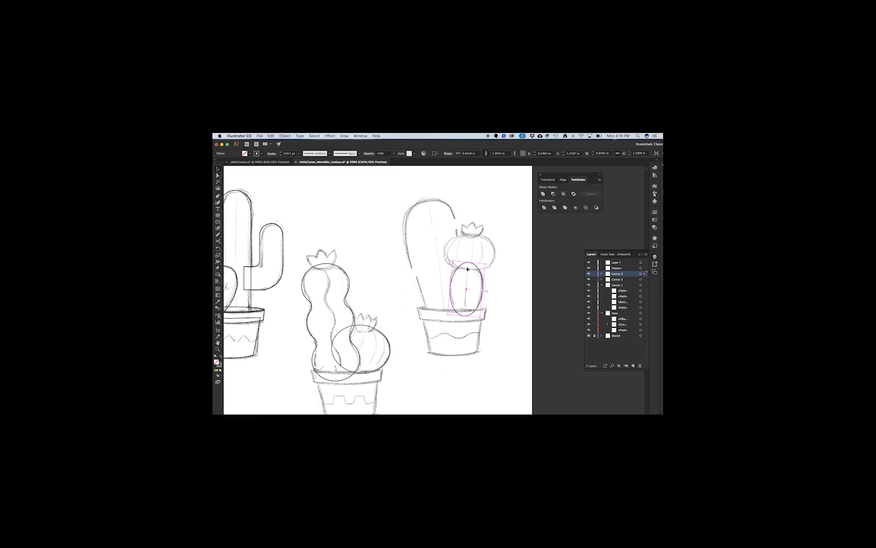
Step: Reshape the stem ellipse with its anchor handles so the top is broader and the base tapers, and deselect it
key(a)
click(469, 263)
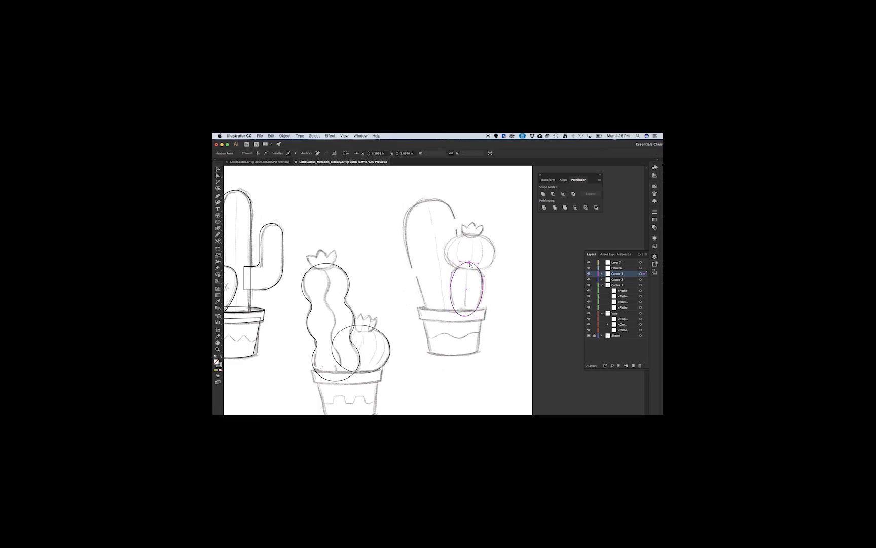
drag(460, 262, 485, 264)
click(451, 288)
drag(449, 304, 451, 304)
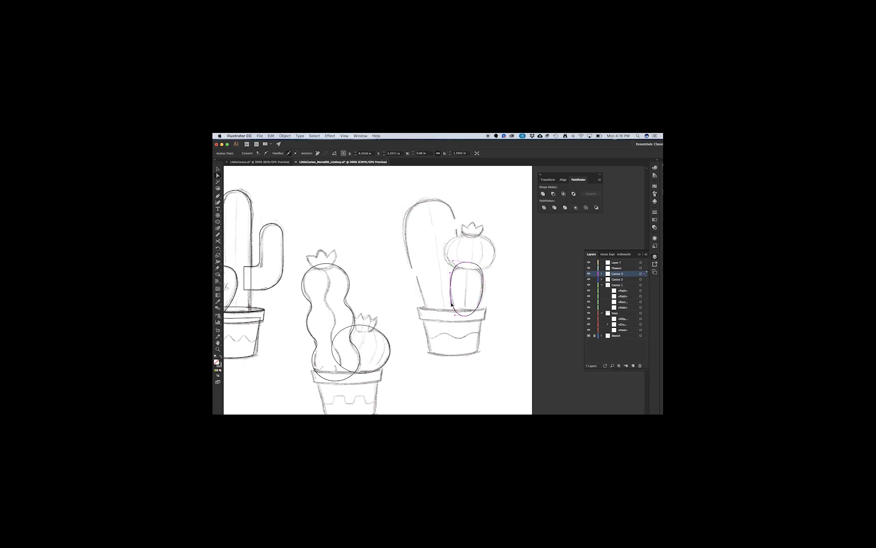
click(483, 289)
drag(485, 307, 480, 305)
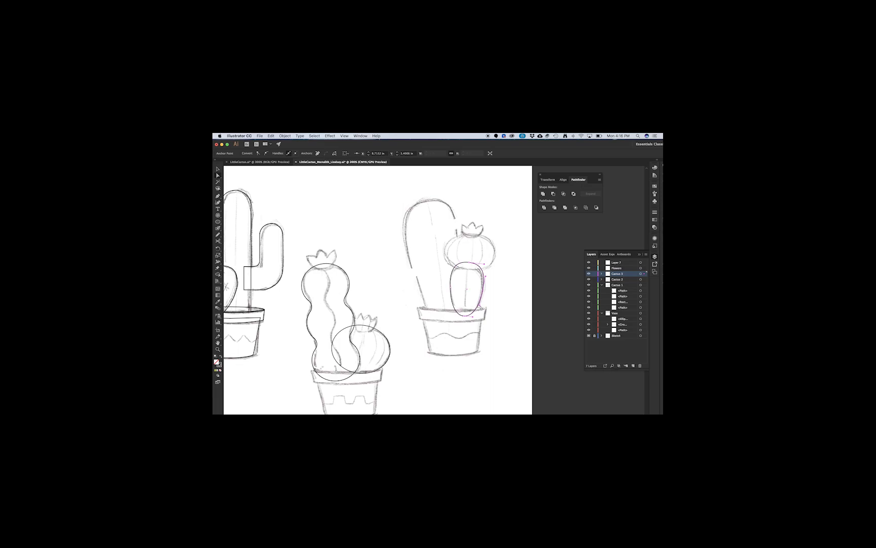
key(v)
drag(465, 316, 465, 315)
click(498, 265)
Step: Draw an ellipse about 1.25 in wide and 0.95 in tall over the round cactus head above the stem, adjust its fit, and deselect it
click(218, 197)
drag(447, 235, 496, 270)
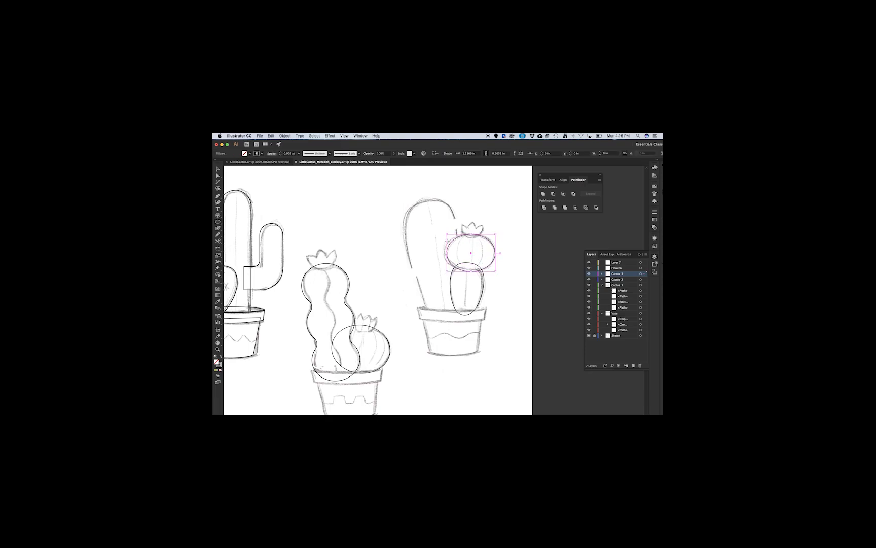
drag(446, 232, 448, 230)
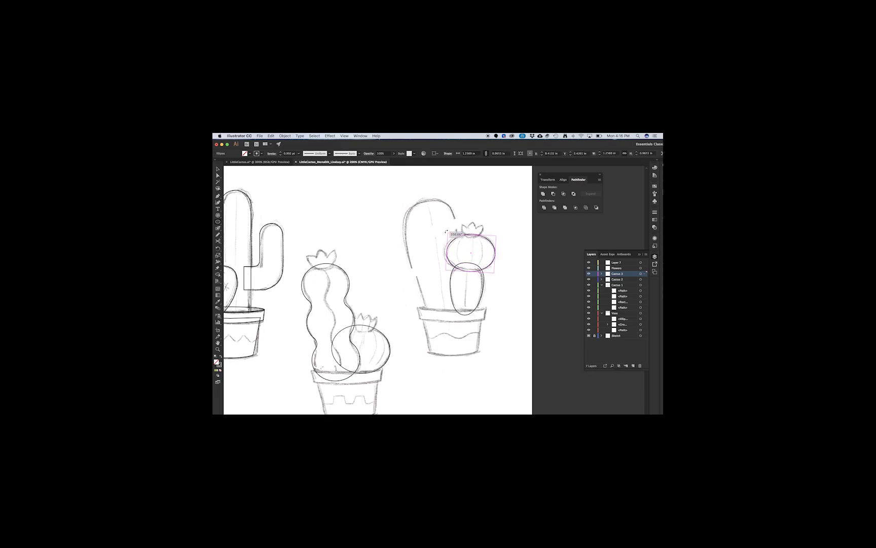
key(v)
drag(492, 264, 491, 264)
click(506, 278)
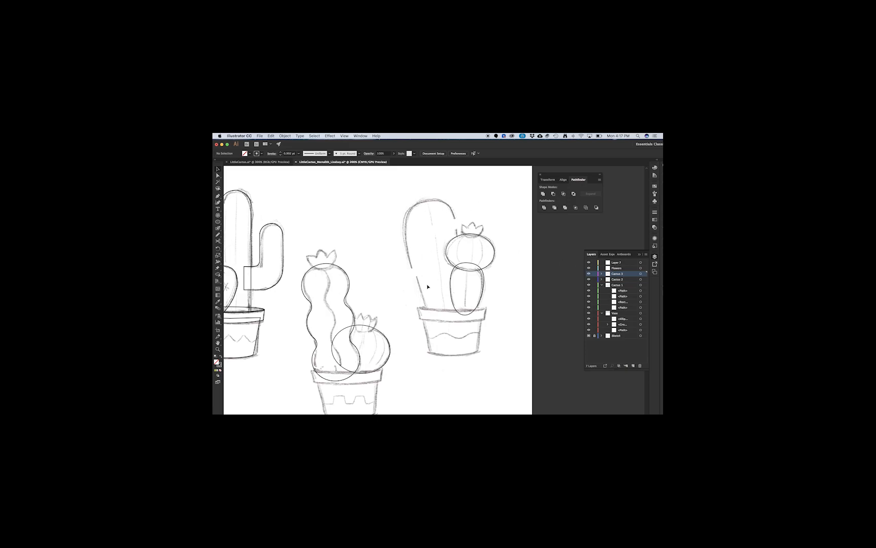
Step: On the Cactus 3 layer, draw a closed five-sided Pen outline around the rightmost pot's tall cactus, with its base inside the pot rim
click(602, 274)
click(627, 286)
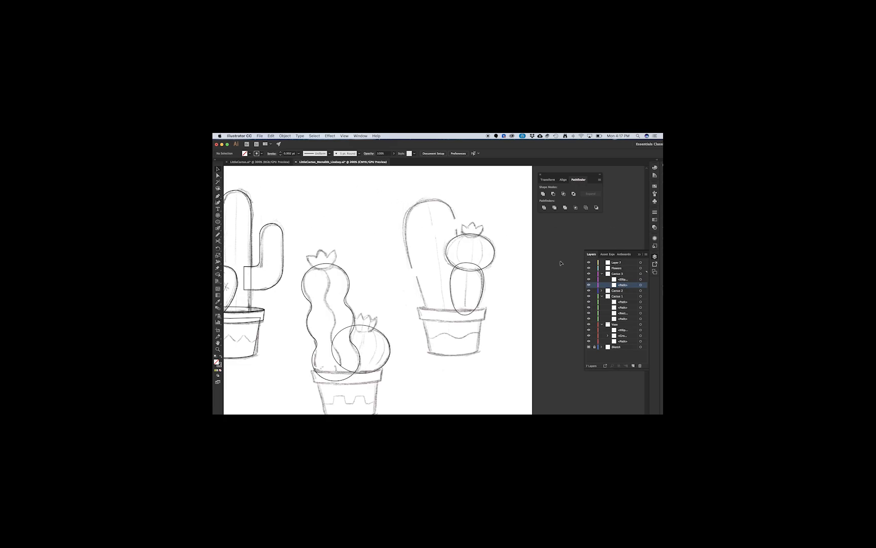
key(p)
click(430, 314)
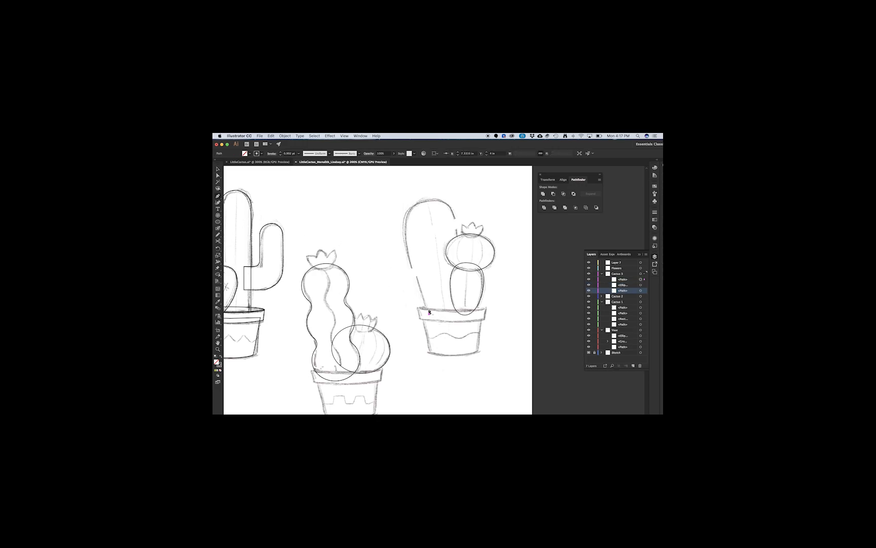
click(396, 214)
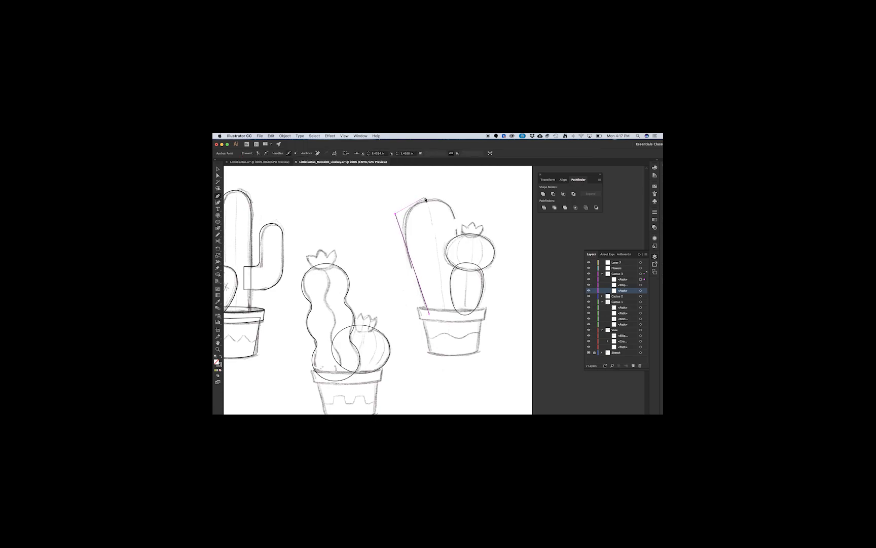
drag(425, 194, 437, 196)
click(459, 203)
click(461, 314)
click(429, 314)
Step: Round the outline's three upper corners into a dome that follows the tall cactus sketch, and deselect it
click(397, 215)
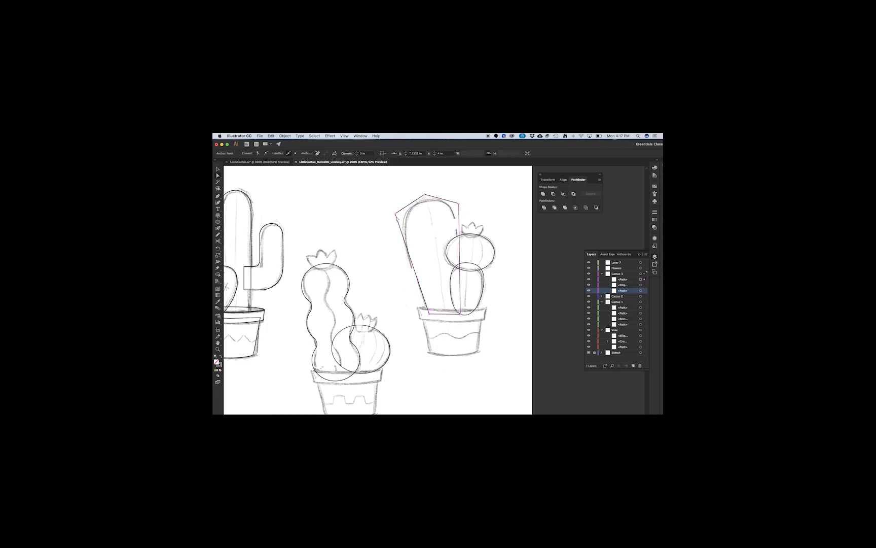
click(396, 214)
shift+click(425, 195)
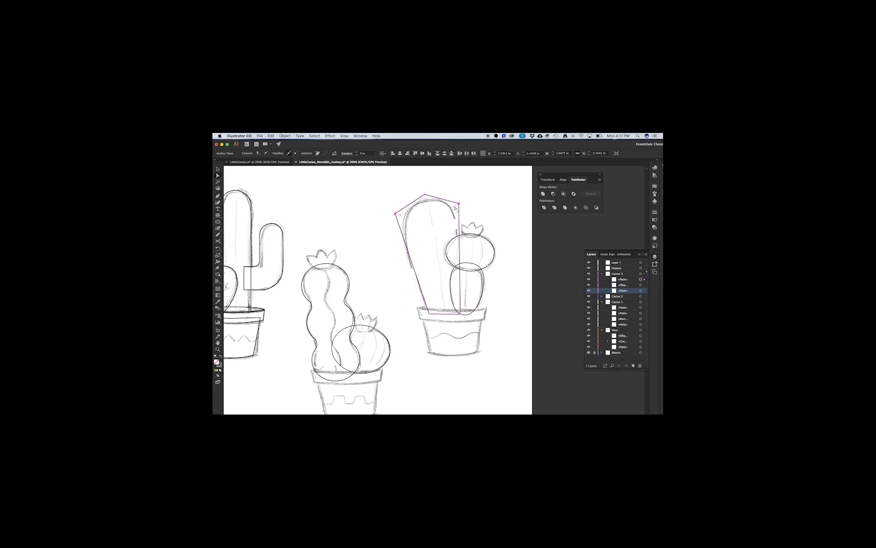
drag(455, 208, 433, 226)
click(428, 194)
drag(431, 196, 421, 211)
drag(401, 256, 402, 257)
drag(461, 258, 460, 256)
click(441, 183)
Step: Adjust the anchor points and handles on the left side of the tall cactus's dome to match the sketch
key(v)
key(a)
click(404, 242)
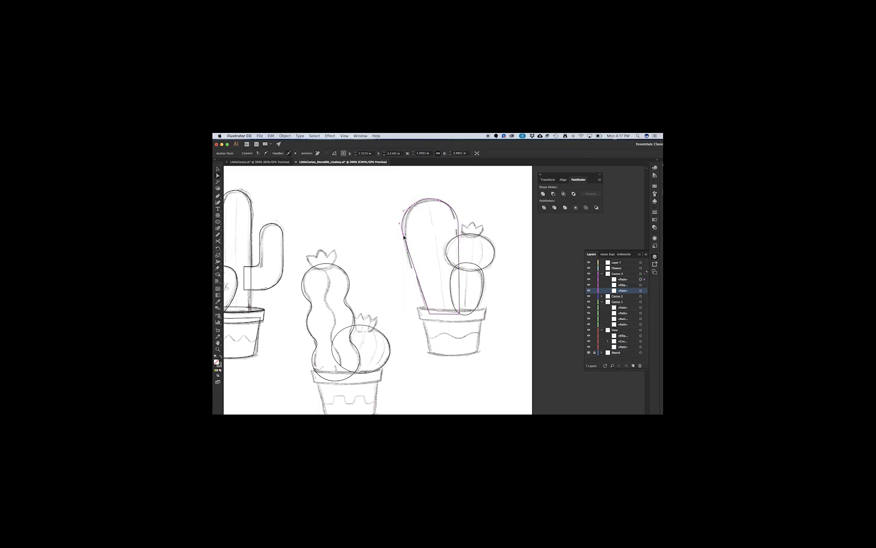
click(410, 204)
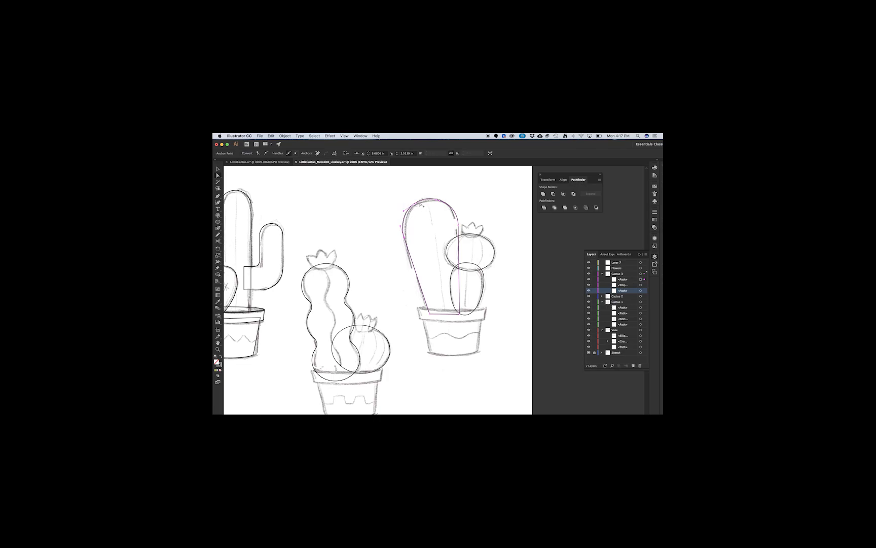
key(super+equal)
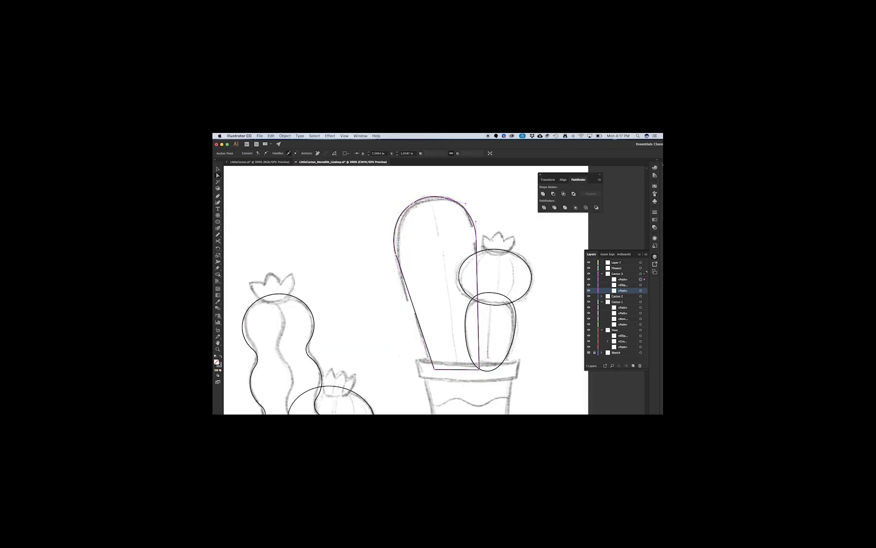
key(super+equal)
key(super+equal)
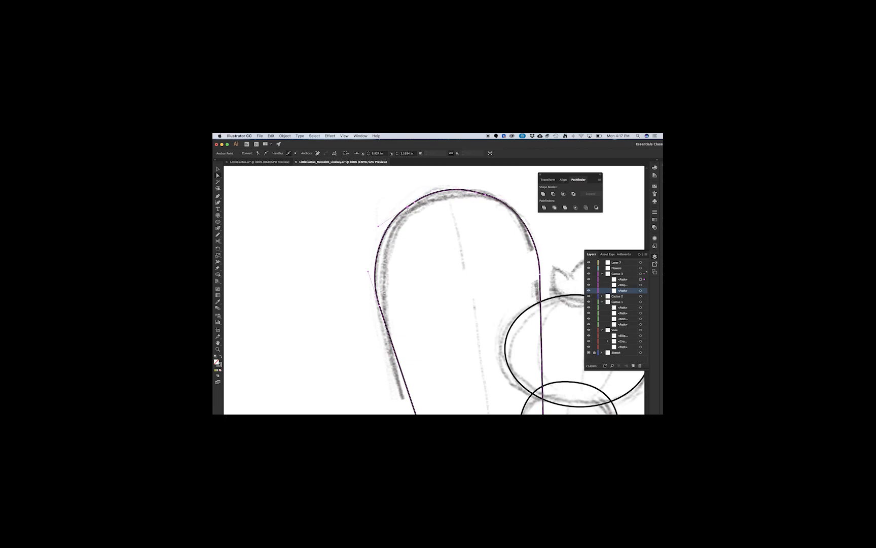
click(414, 202)
click(530, 249)
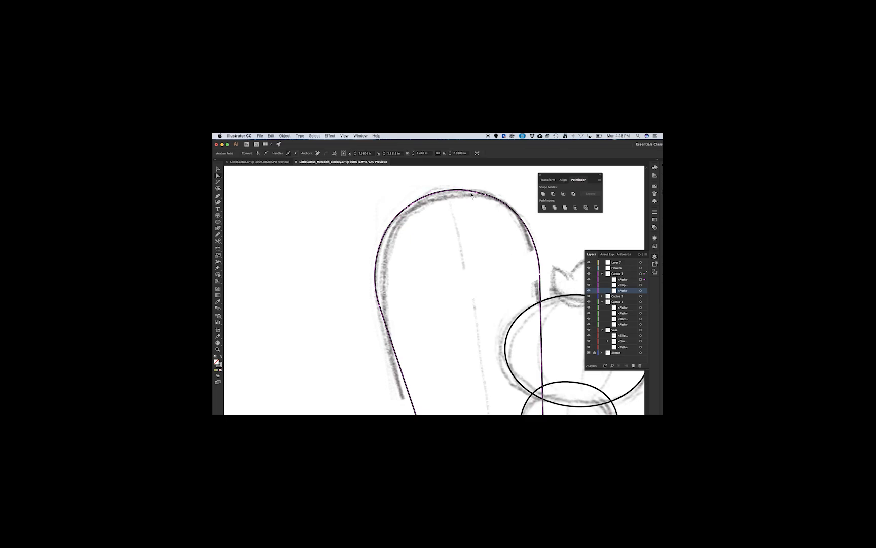
Step: Try to simplify the dome's upper curve by removing extra anchor points, and undo the changes
key(super+z)
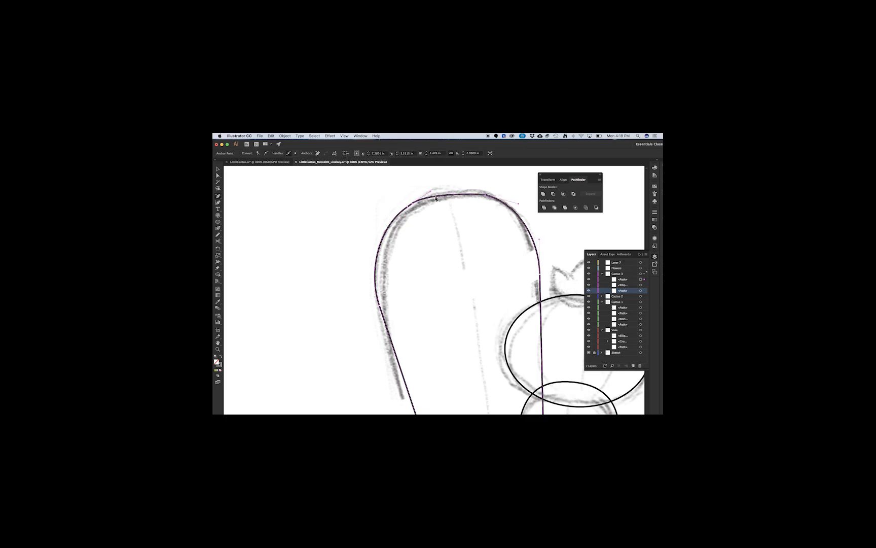
click(412, 206)
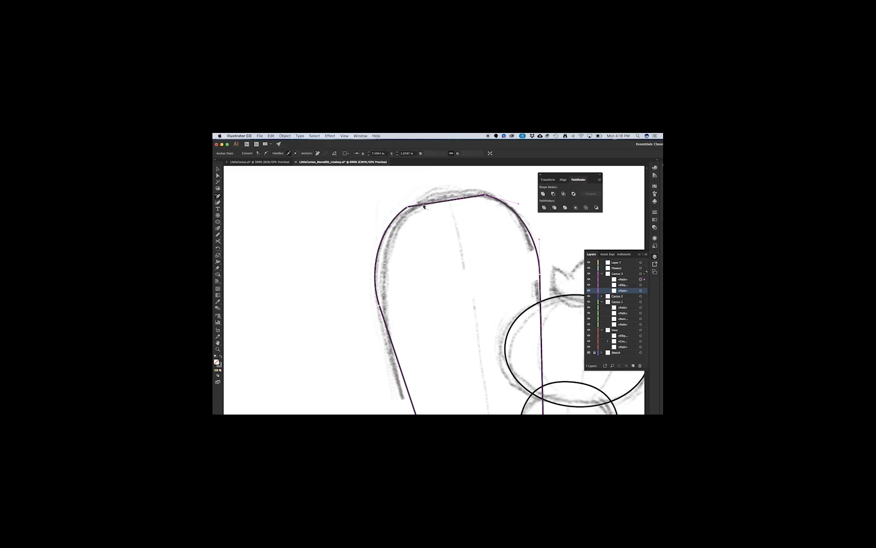
click(408, 209)
mouse_move(441, 230)
mouse_down()
mouse_move(502, 244)
mouse_move(461, 198)
mouse_up()
key(super+z)
key(super+z)
key(super+z)
key(super+z)
Step: Refine the curve along the top of the tall cactus's dome with an anchor handle, and deselect it
key(a)
click(414, 203)
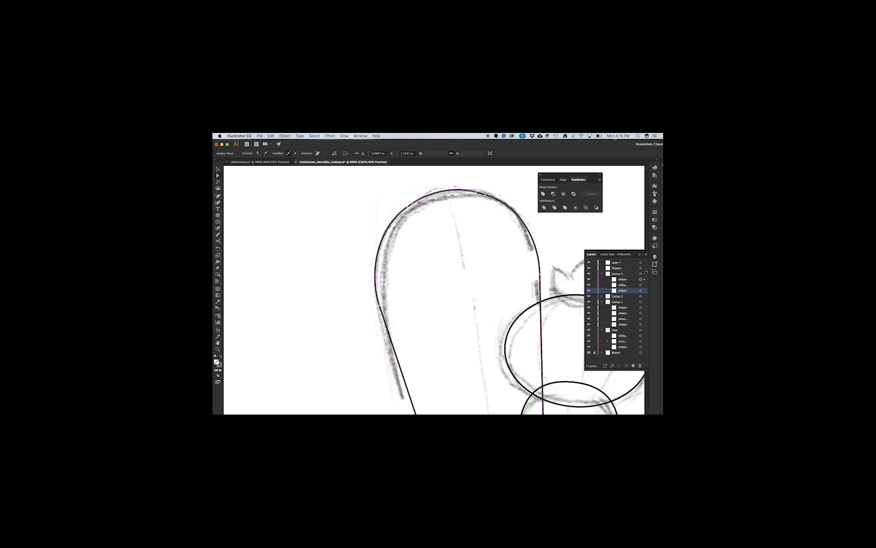
drag(476, 192, 478, 193)
click(397, 193)
Step: Pull the dome's upper left handle slightly inward, check the anchors across the top, and deselect the outline
scroll(390, 207, down, 4)
scroll(390, 206, up, 6)
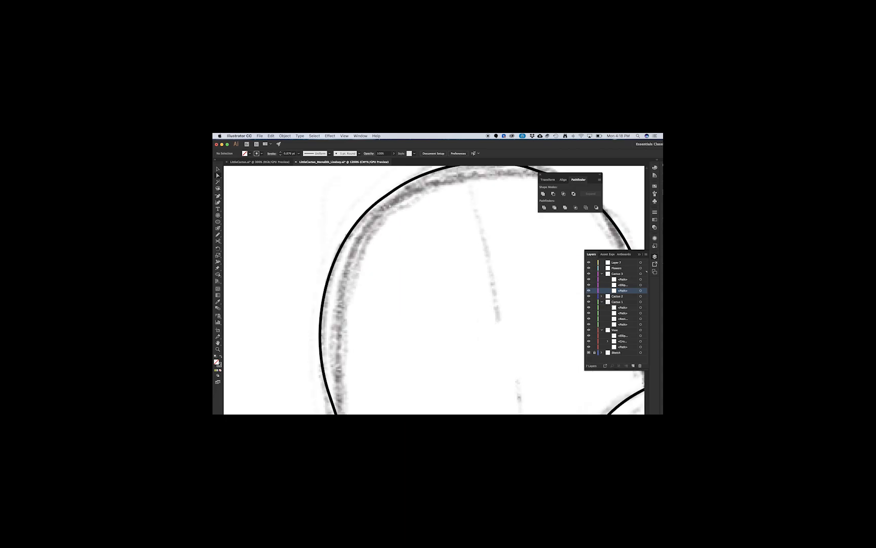
click(379, 204)
click(386, 196)
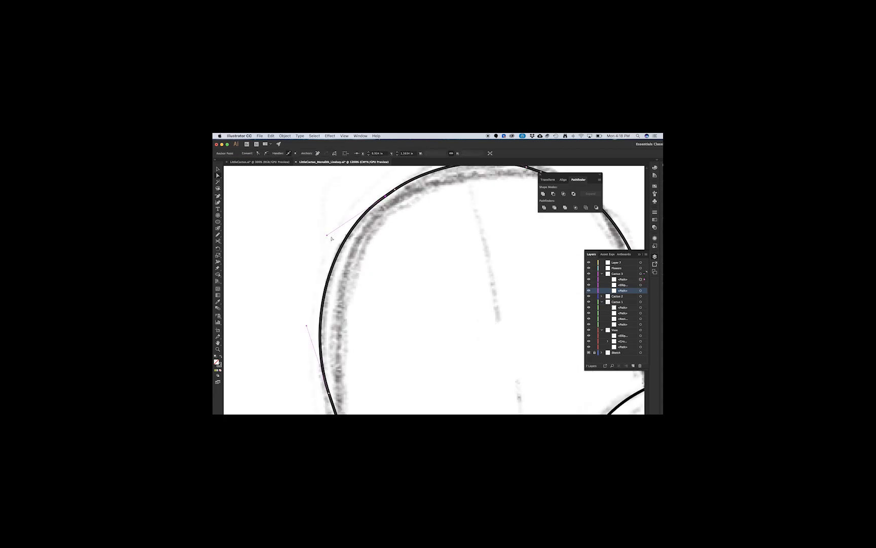
drag(327, 237, 330, 239)
scroll(373, 222, down, 1)
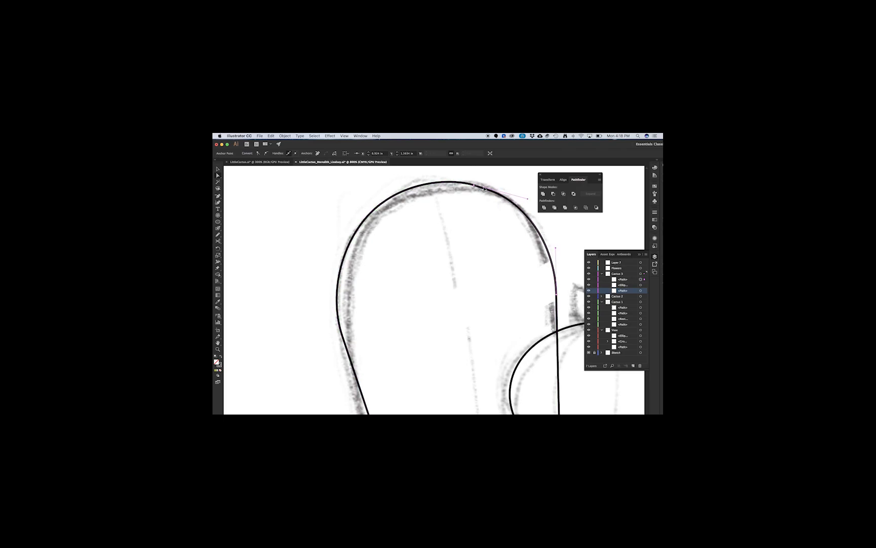
click(462, 185)
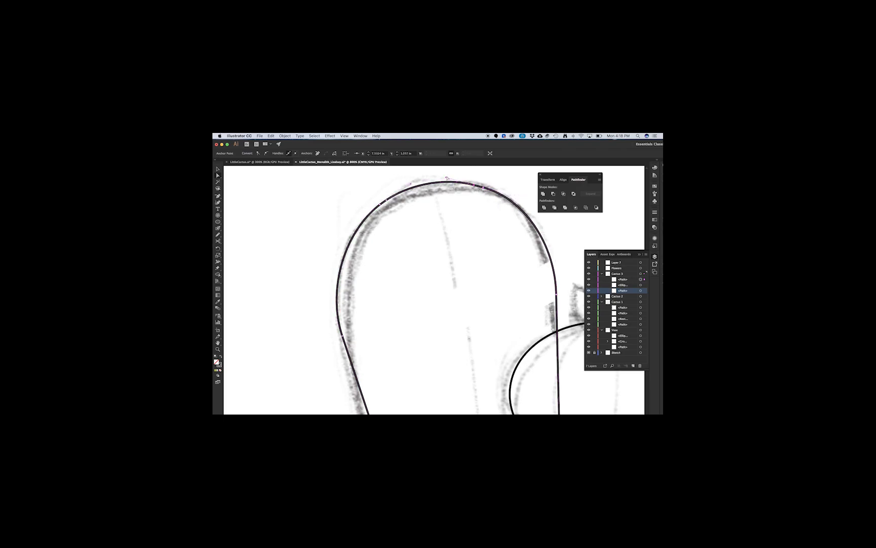
click(449, 181)
click(397, 184)
Step: Move the tall cactus outline to the bottom of the stacking order inside the Cactus 3 layer
scroll(398, 204, down, 3)
scroll(398, 202, up, 3)
scroll(395, 195, down, 6)
scroll(397, 230, up, 2)
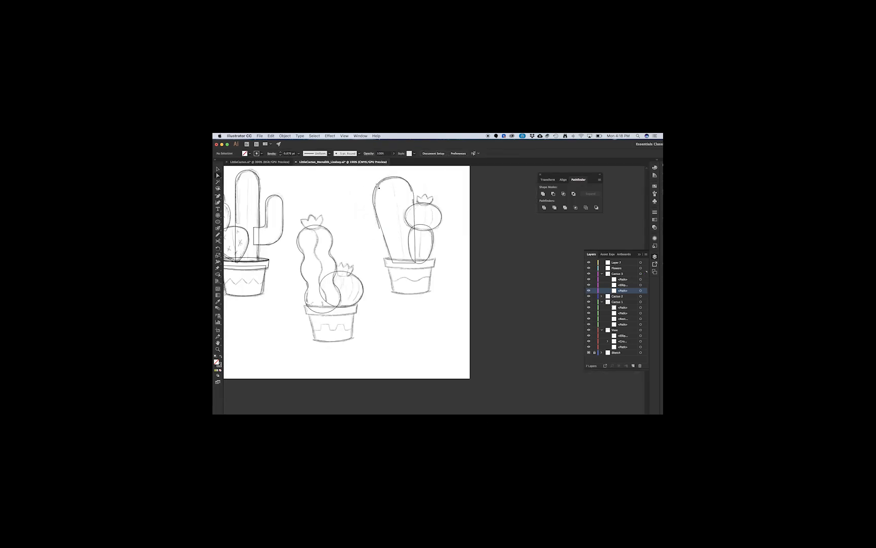
scroll(386, 203, up, 4)
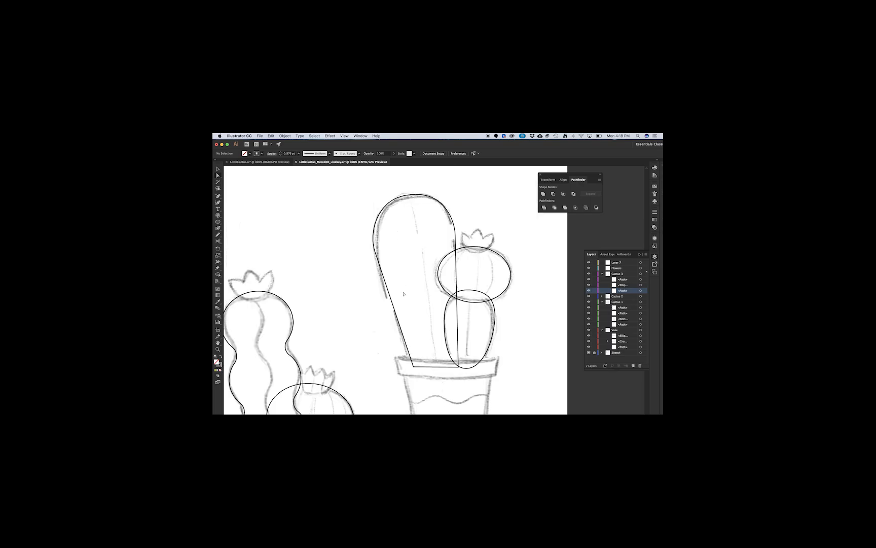
scroll(404, 293, down, 3)
scroll(405, 292, up, 2)
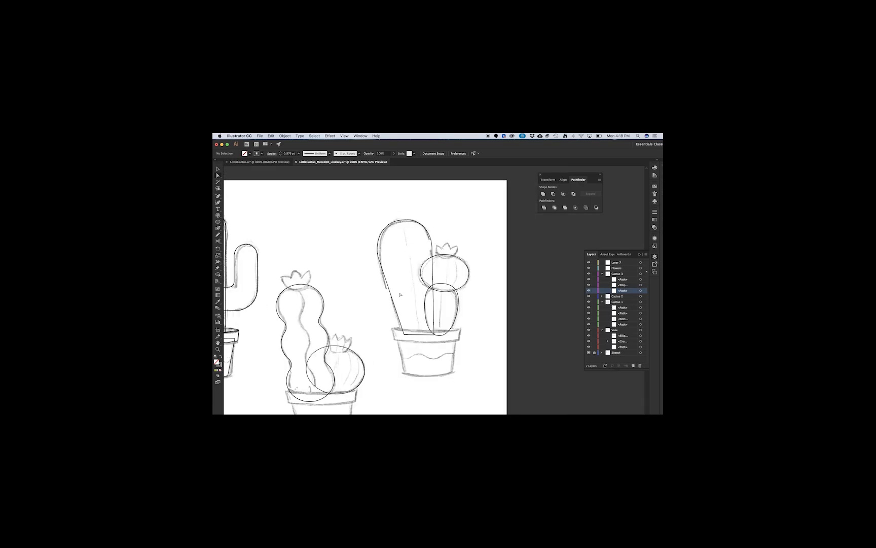
click(625, 286)
click(631, 291)
click(628, 280)
drag(628, 281, 627, 293)
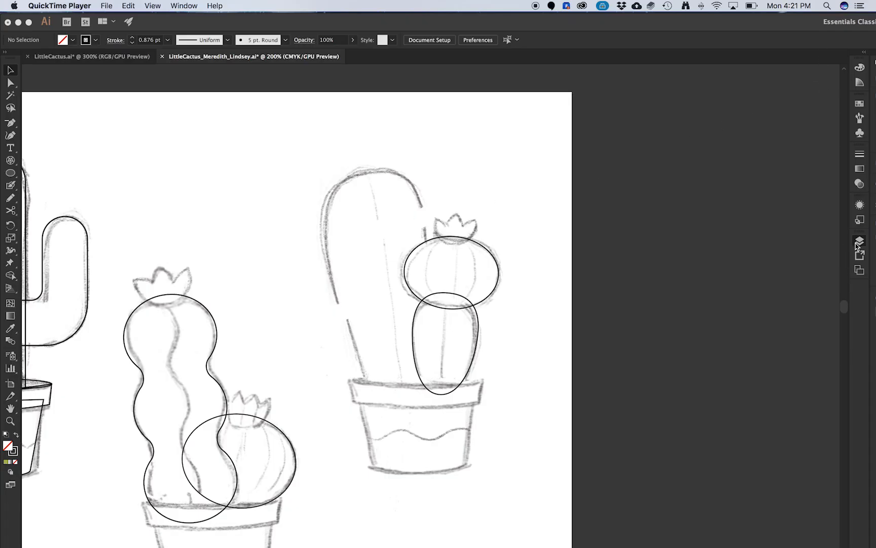
Step: On the Cactus 3 layer, draw a closed four-sided Pen outline about 1.78 in wide and 3.09 in tall around the rightmost pot's tall cactus
click(655, 256)
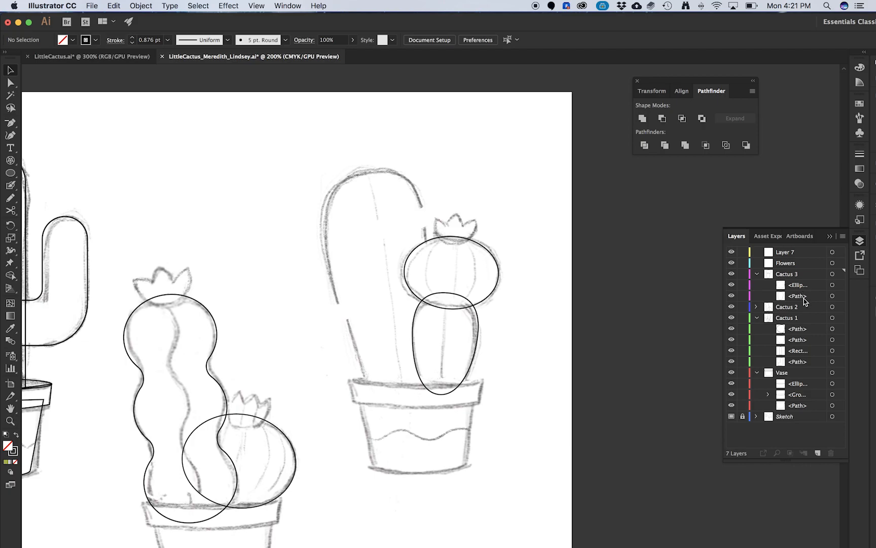
click(803, 297)
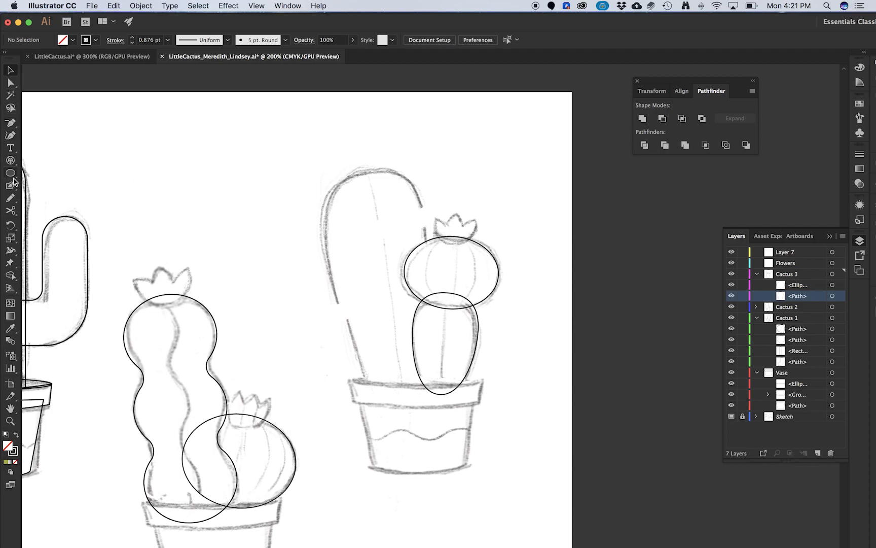
key(p)
click(375, 394)
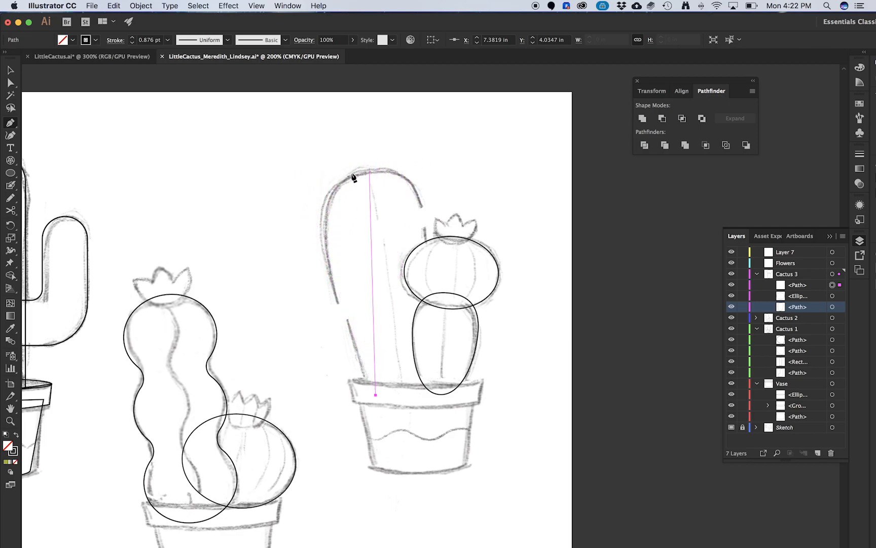
drag(304, 186, 420, 168)
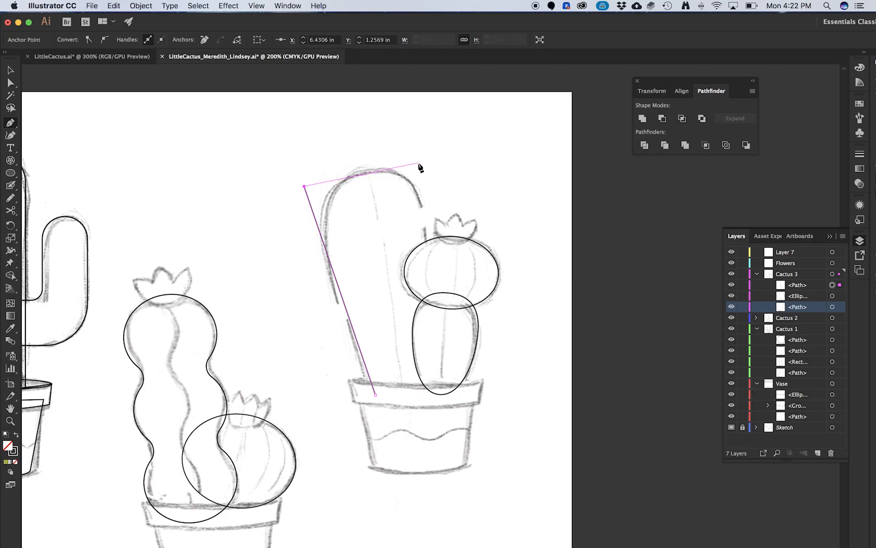
click(421, 163)
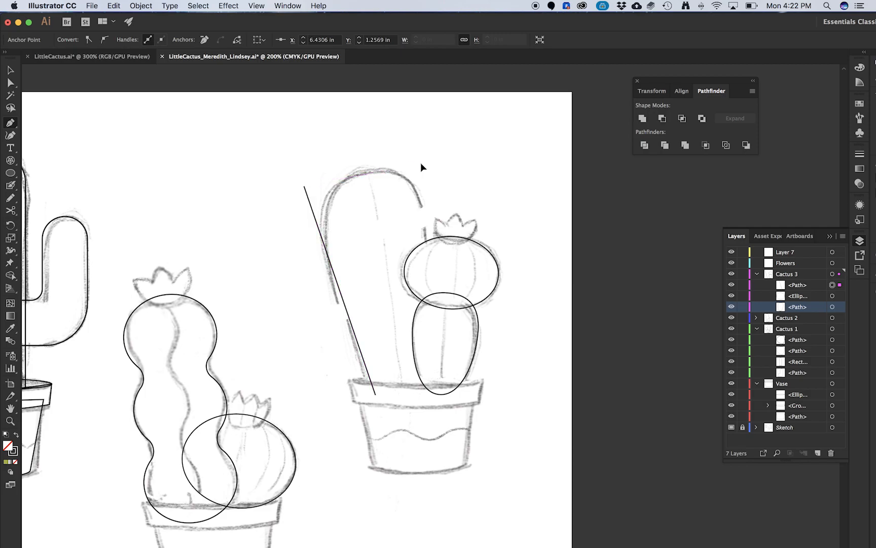
click(437, 389)
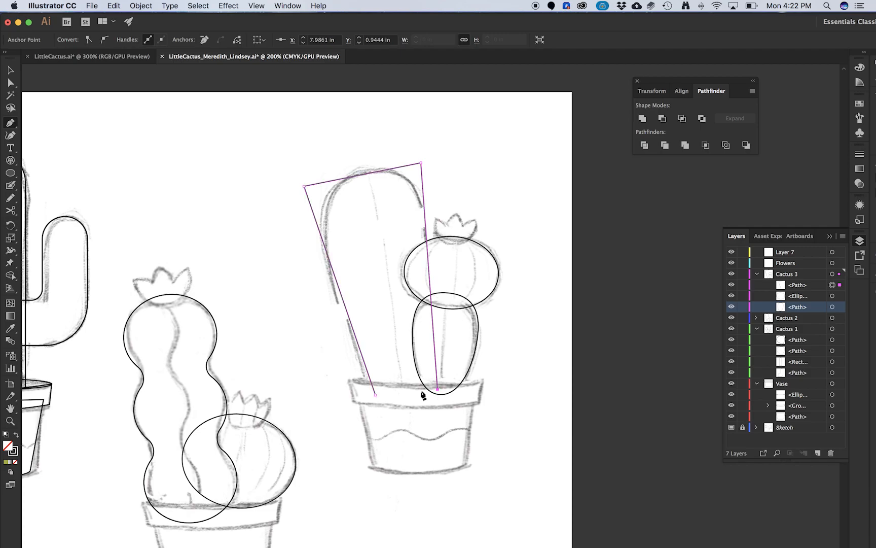
click(376, 395)
Step: Round both top corners of the four-sided outline together into a dome matching the sketch, and deselect it
key(a)
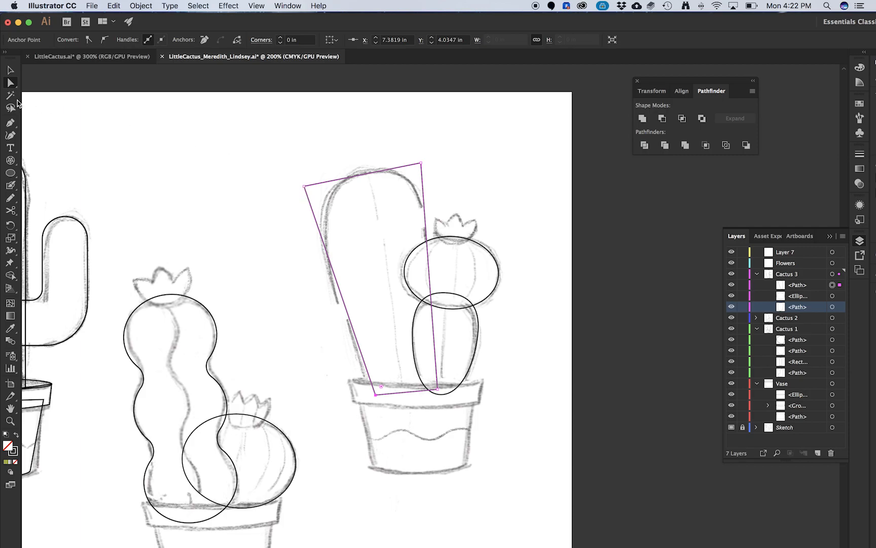
click(305, 186)
shift+click(421, 163)
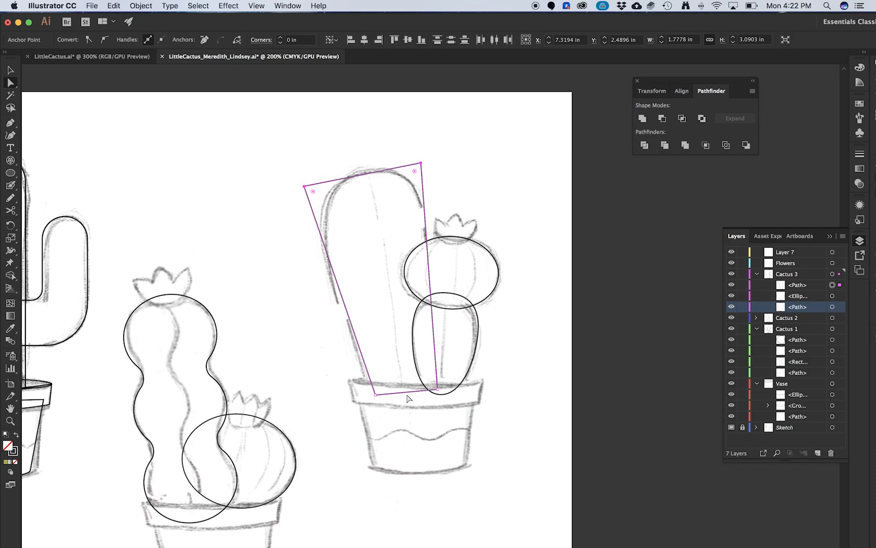
drag(415, 171, 386, 228)
key(v)
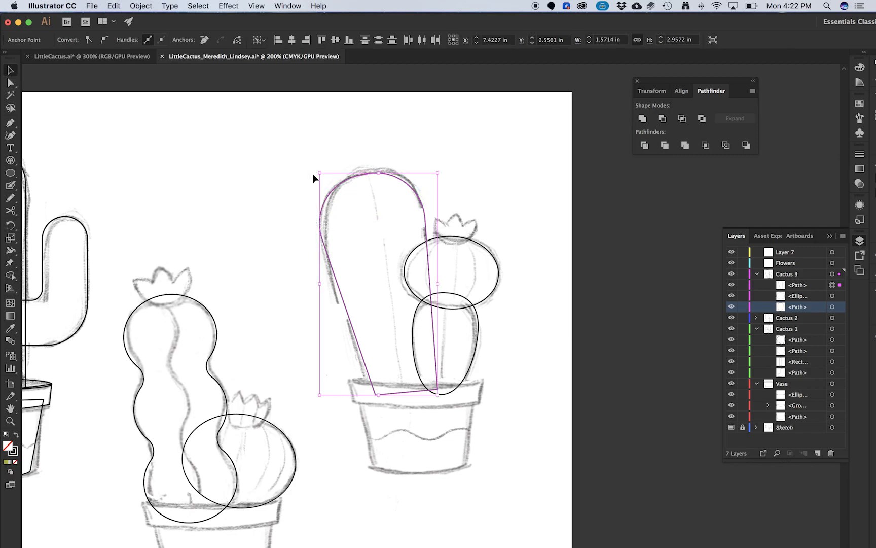
click(365, 249)
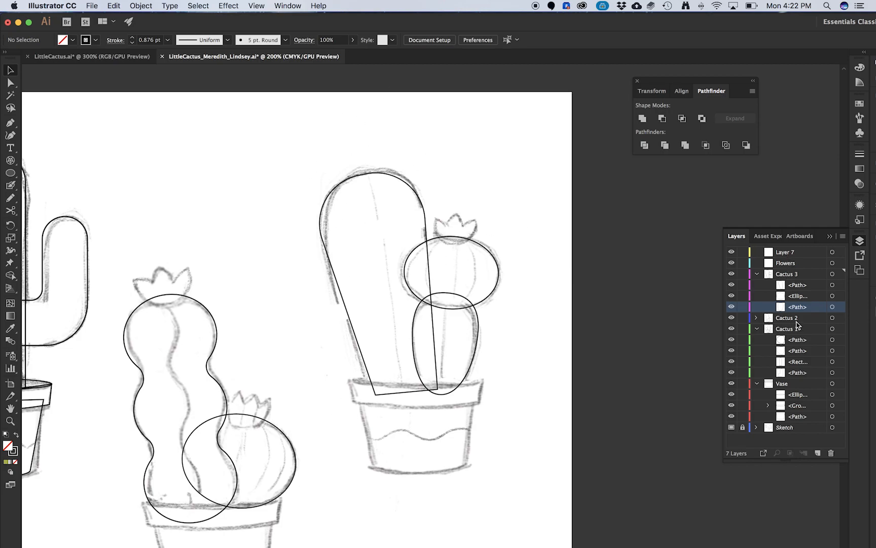
Step: Send the tall cactus outline two levels back, behind the round head and stem in the Cactus 3 layer, and deselect it
click(832, 285)
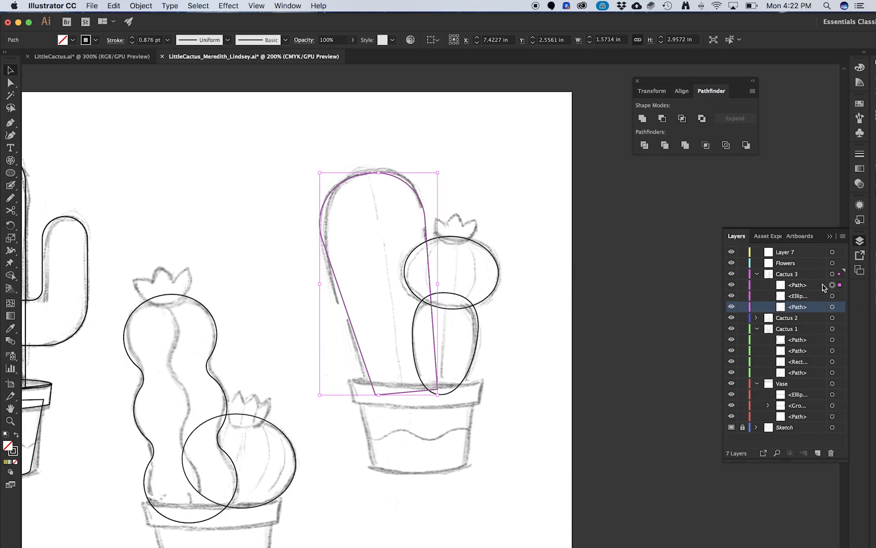
click(438, 168)
click(412, 193)
click(756, 274)
click(756, 275)
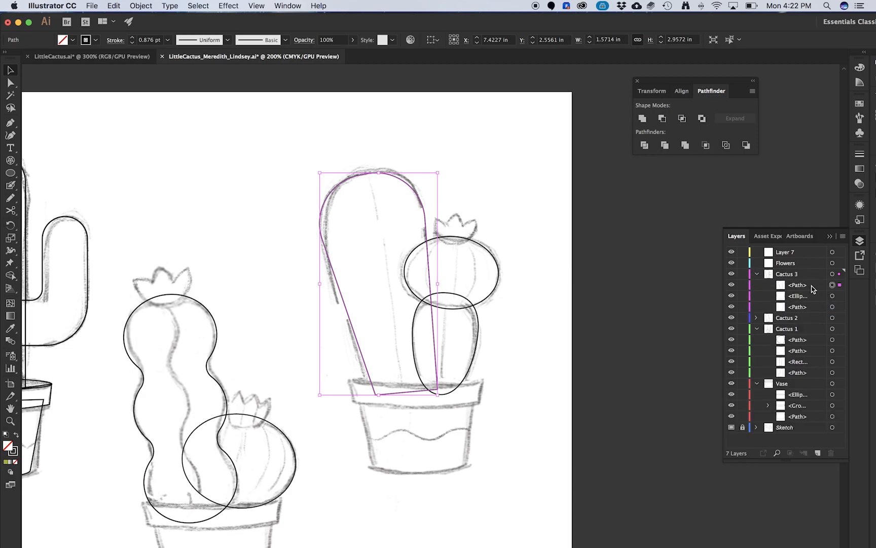
drag(813, 288, 810, 311)
key(super)
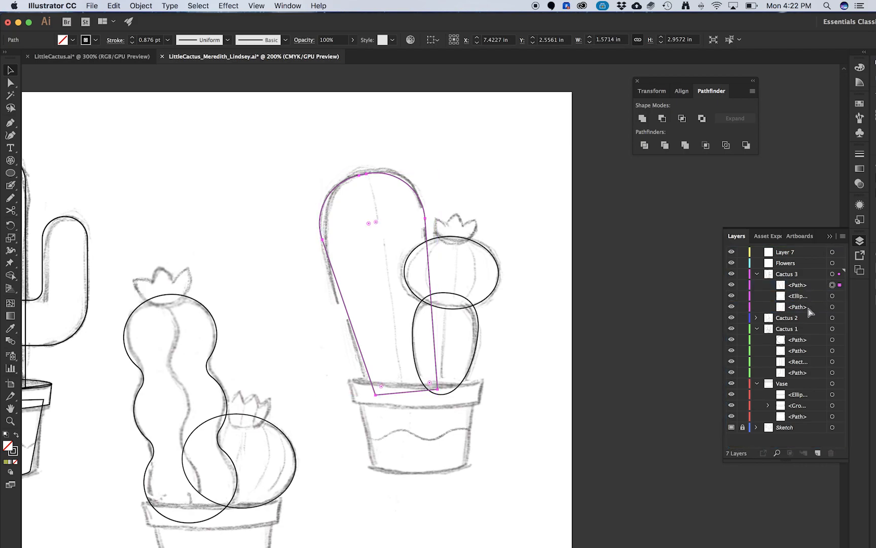
key(super+bracketleft)
key(super+bracketleft)
click(486, 184)
scroll(471, 260, down, 2)
scroll(373, 311, up, 1)
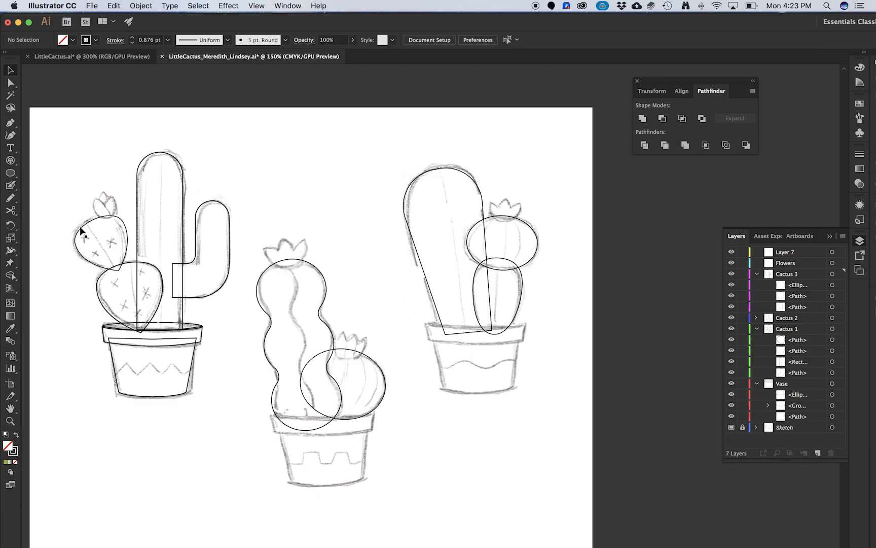
Step: On the Flowers layer, draw a tilted ellipse about 0.42 in wide and 0.50 in tall around the leftmost cactus's flower
click(803, 268)
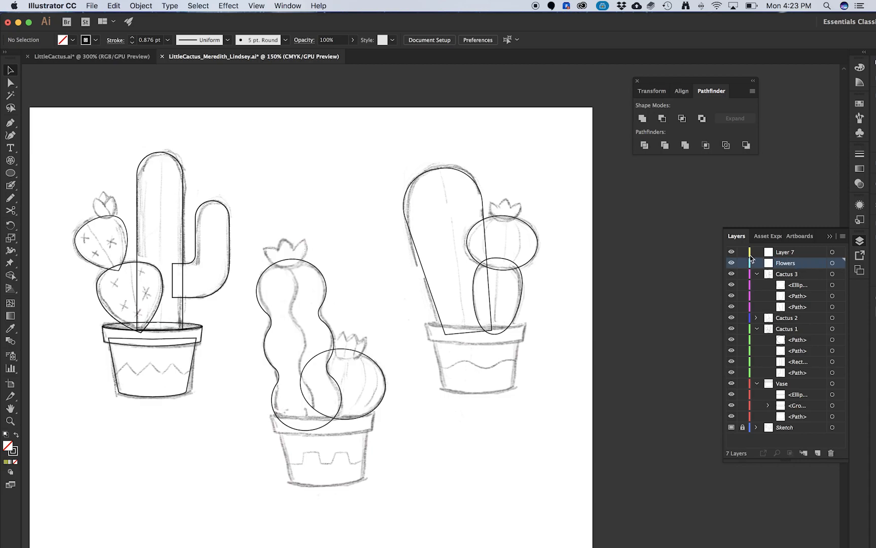
click(757, 273)
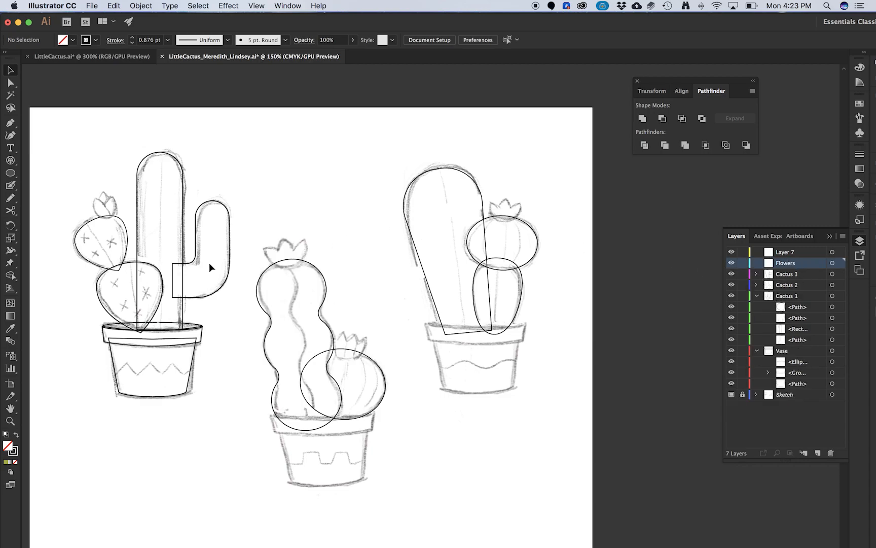
scroll(88, 214, up, 4)
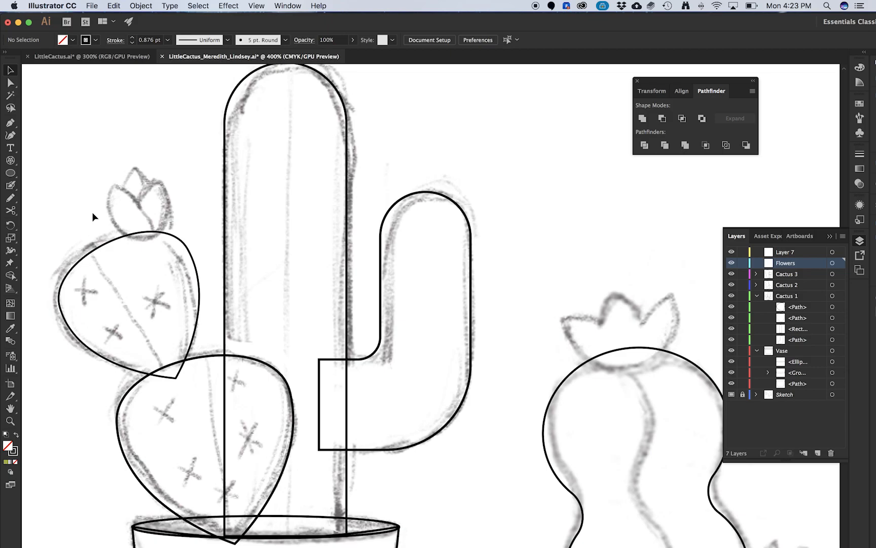
scroll(333, 223, down, 2)
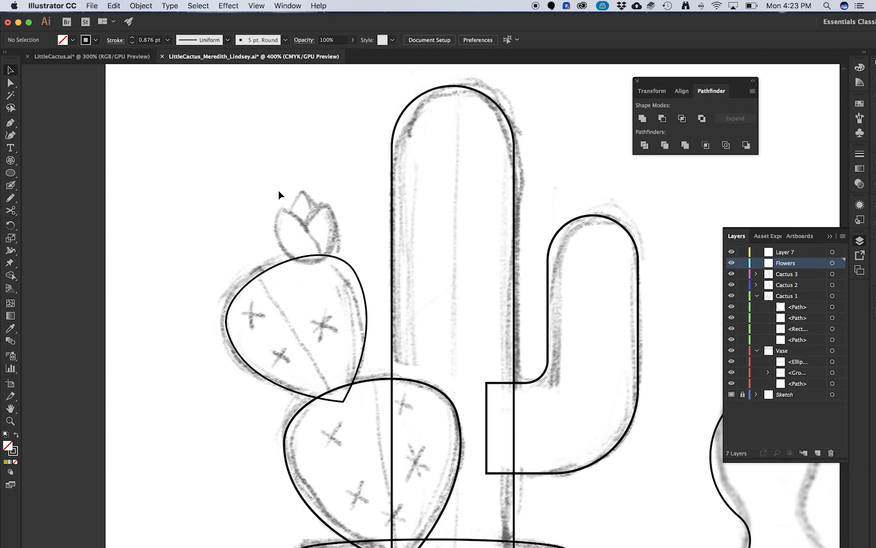
click(9, 174)
click(55, 199)
mouse_move(340, 263)
mouse_down()
mouse_move(275, 187)
mouse_move(290, 209)
mouse_move(279, 207)
mouse_move(285, 203)
mouse_move(277, 231)
mouse_up()
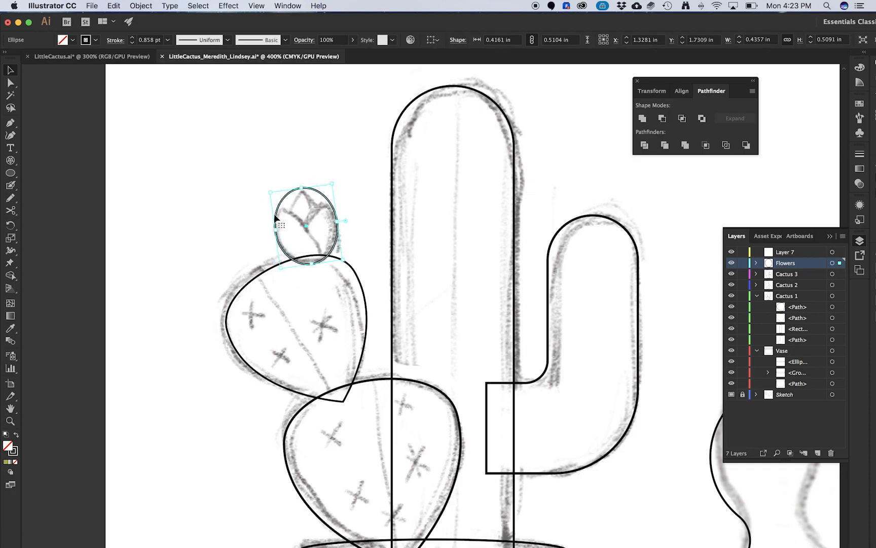
drag(301, 187, 304, 192)
Step: Switch to LittleCactus.ai, examine how the teal flower's overlapping petals are built, and return to the traced sketch
click(129, 57)
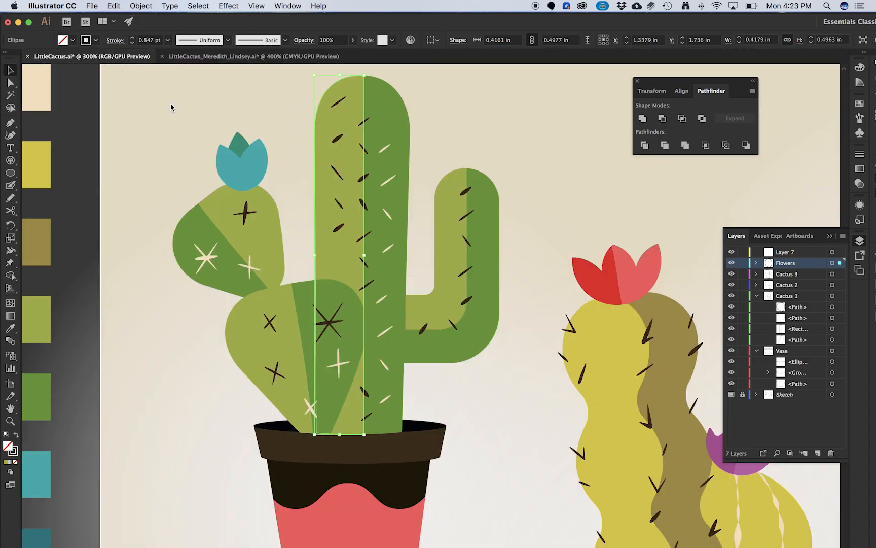
click(256, 161)
click(227, 173)
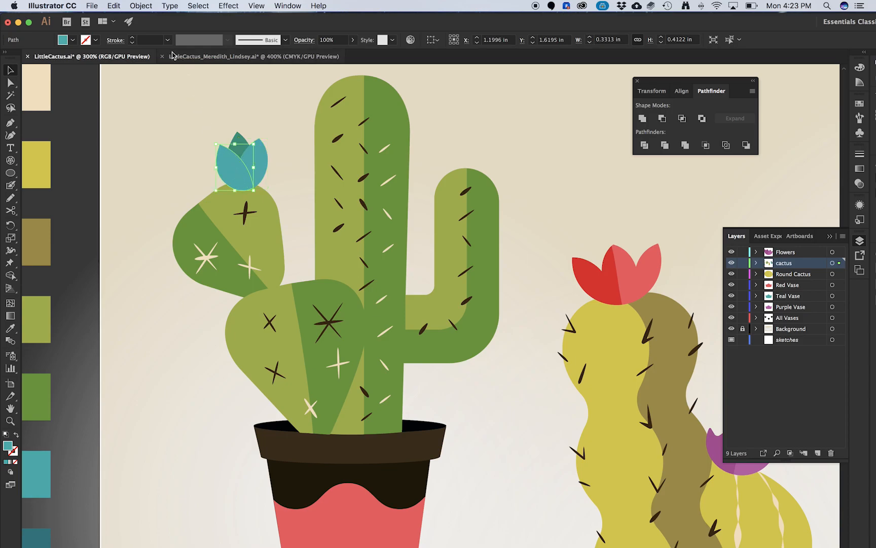
click(192, 57)
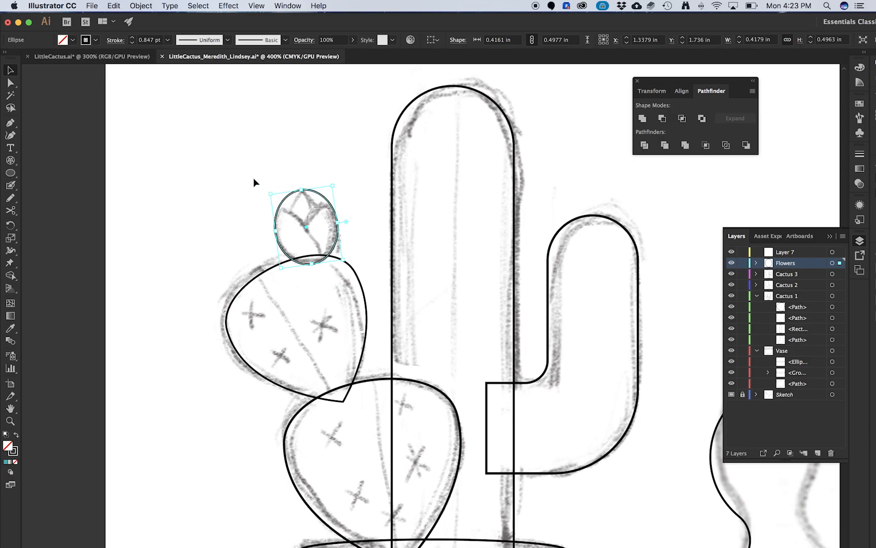
Step: Try to carve the left petal out of the flower ellipse with the Eraser tool
key(shift+e)
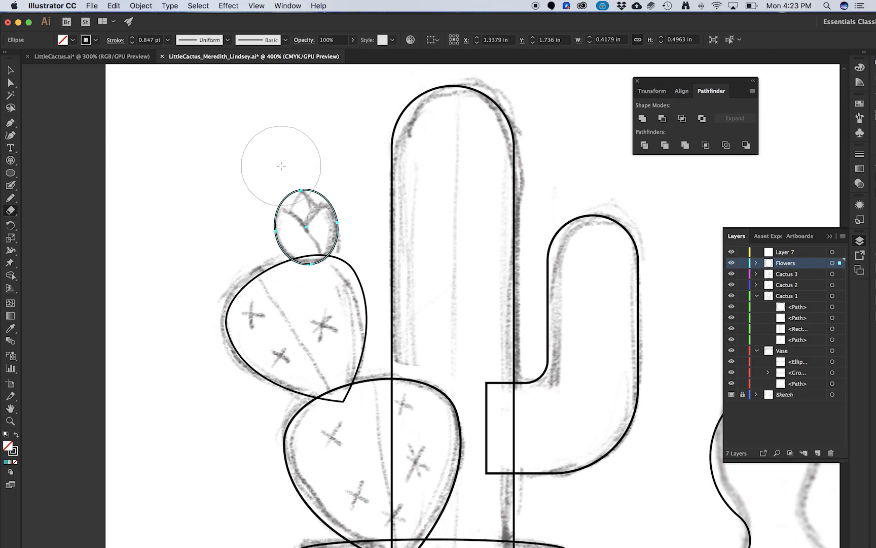
mouse_move(274, 161)
mouse_down()
mouse_move(323, 181)
mouse_move(352, 212)
mouse_move(372, 212)
mouse_move(390, 264)
mouse_up()
key(v)
scroll(330, 235, up, 3)
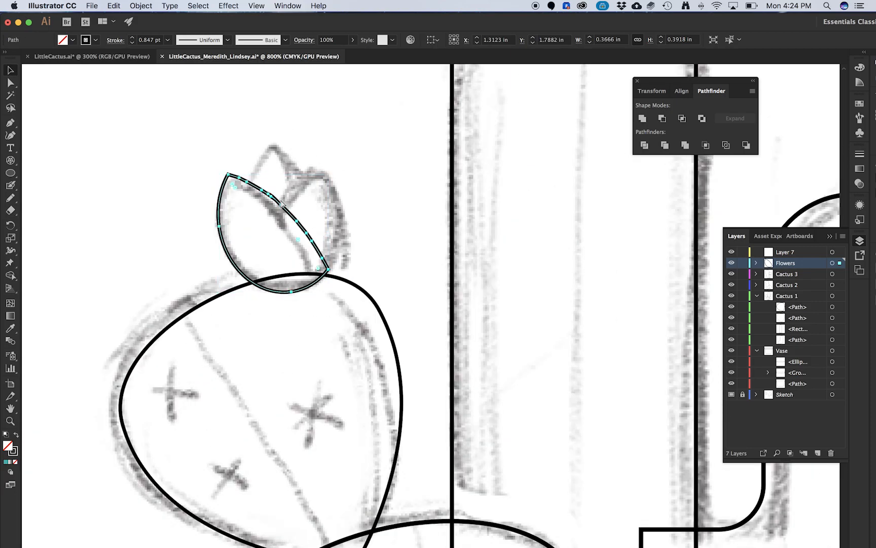
key(super+z)
scroll(272, 154, down, 3)
key(shift+e)
mouse_move(250, 121)
mouse_down()
mouse_move(308, 160)
mouse_move(345, 221)
mouse_up()
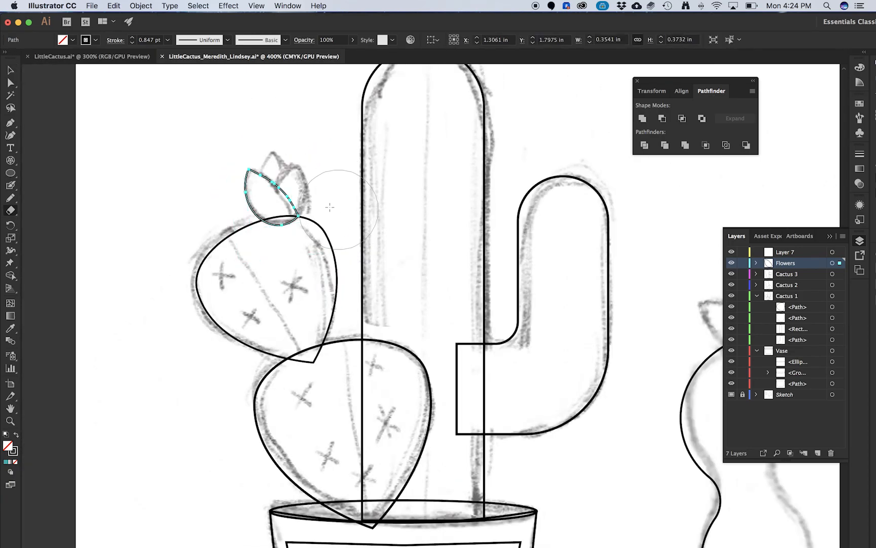
scroll(323, 200, up, 3)
key(super+z)
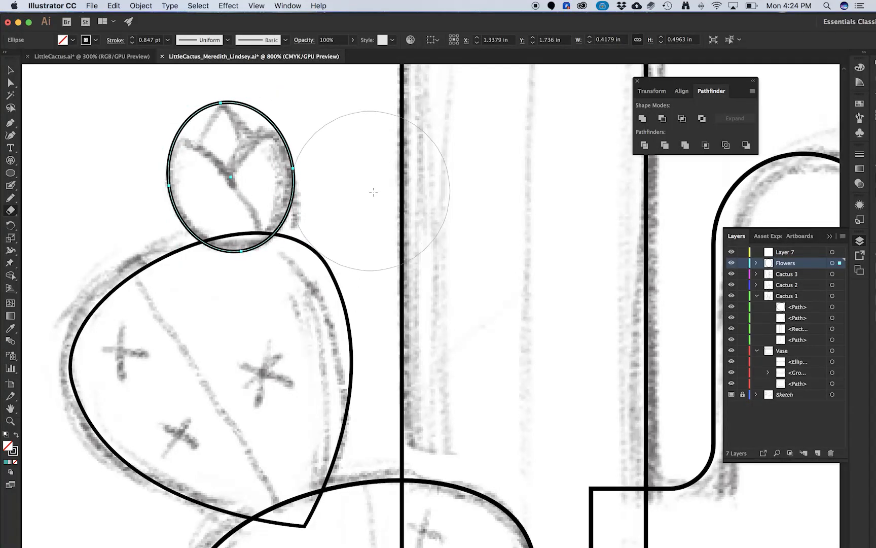
scroll(371, 190, down, 1)
key(v)
scroll(178, 156, up, 1)
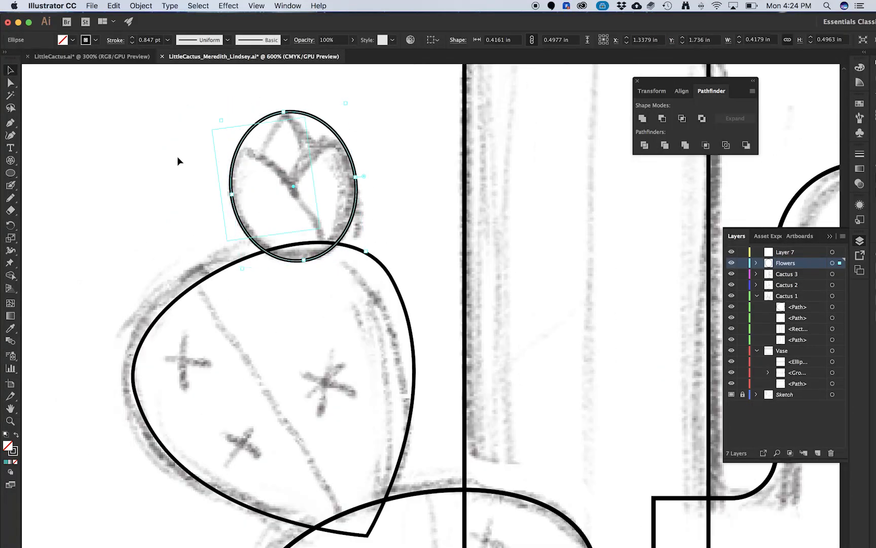
click(143, 171)
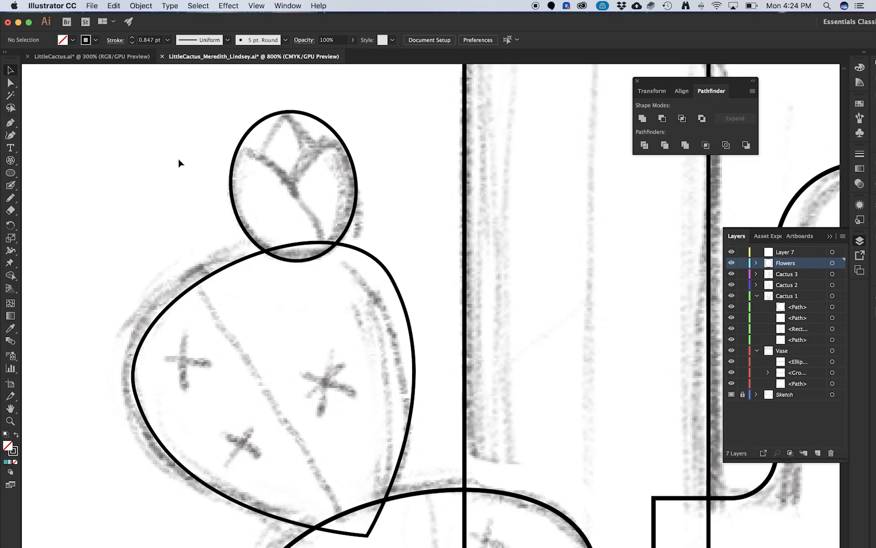
Step: Draw an open, curved Pen path diagonally across the flower ellipse along the left petal's inner edge
key(p)
click(213, 130)
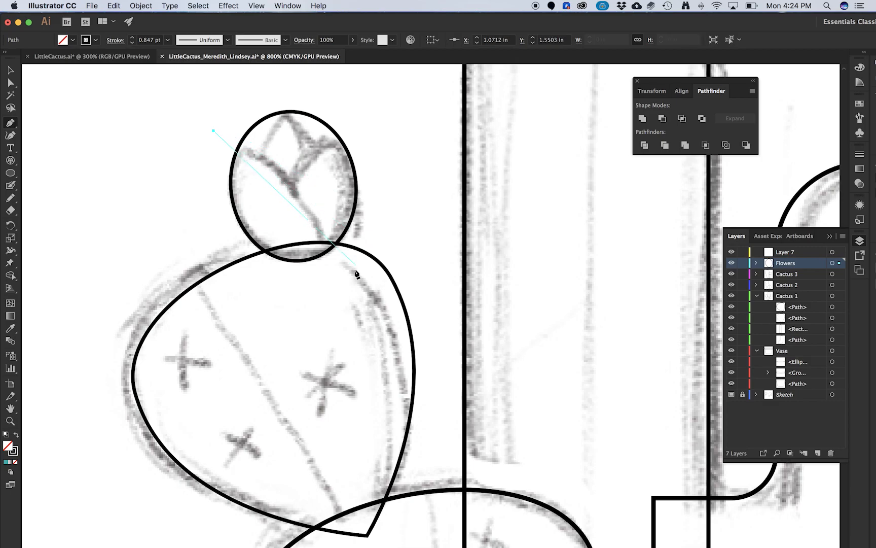
drag(343, 269, 381, 389)
drag(386, 392, 385, 390)
Step: Adjust both end anchors of the curve to follow the petal edge and extend past the ellipse, and deselect it
key(a)
drag(215, 132, 210, 128)
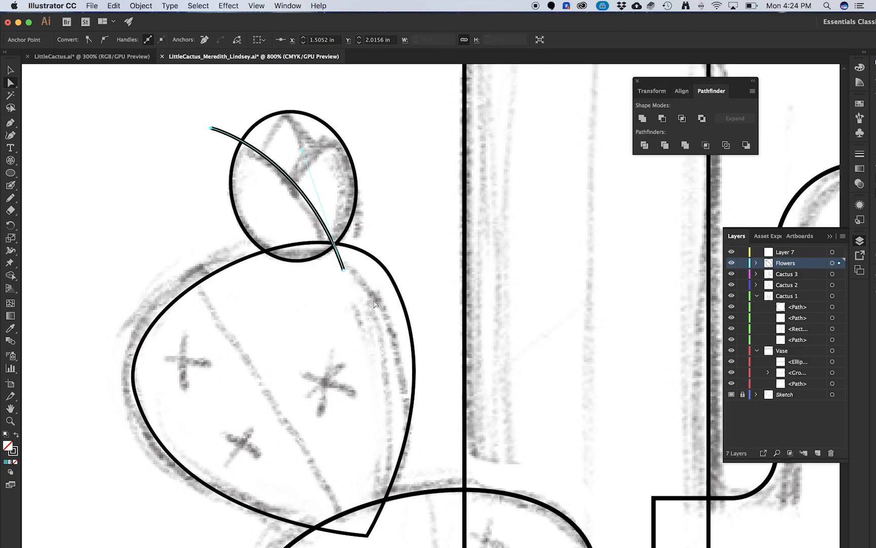
drag(346, 274, 346, 277)
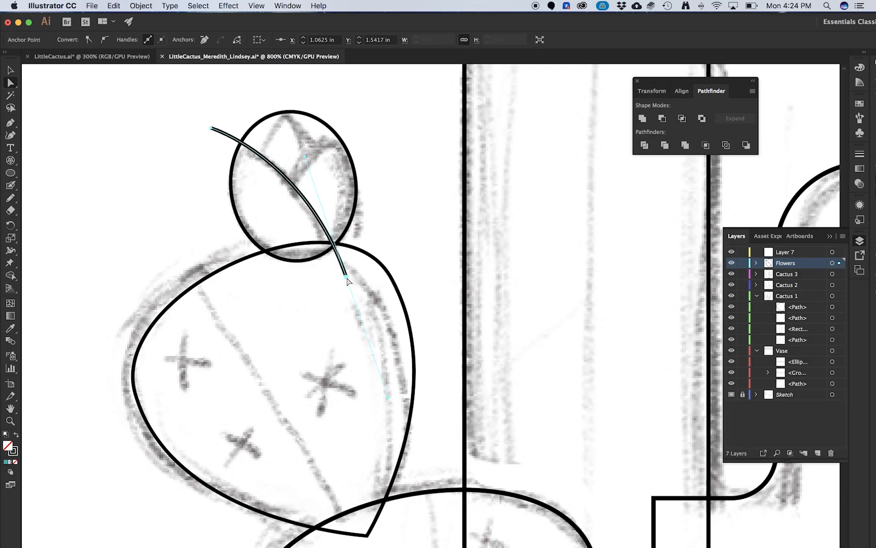
drag(211, 128, 212, 125)
drag(346, 277, 348, 280)
key(v)
click(325, 142)
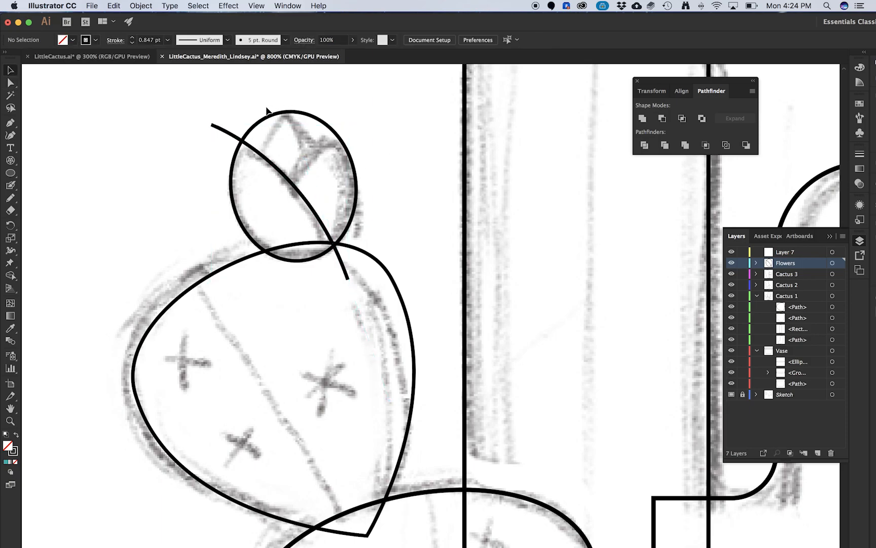
Step: Divide the flower ellipse with the curved path using Pathfinder
click(256, 125)
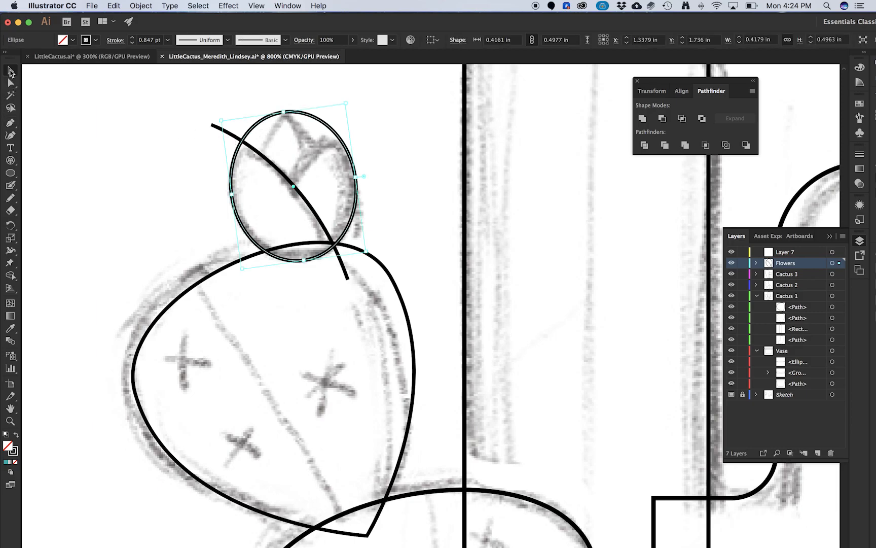
drag(188, 90, 273, 158)
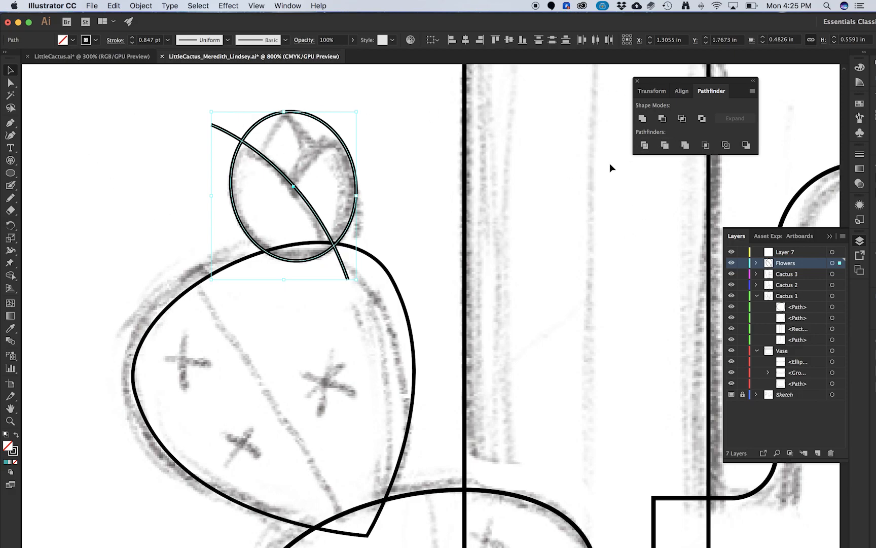
click(645, 145)
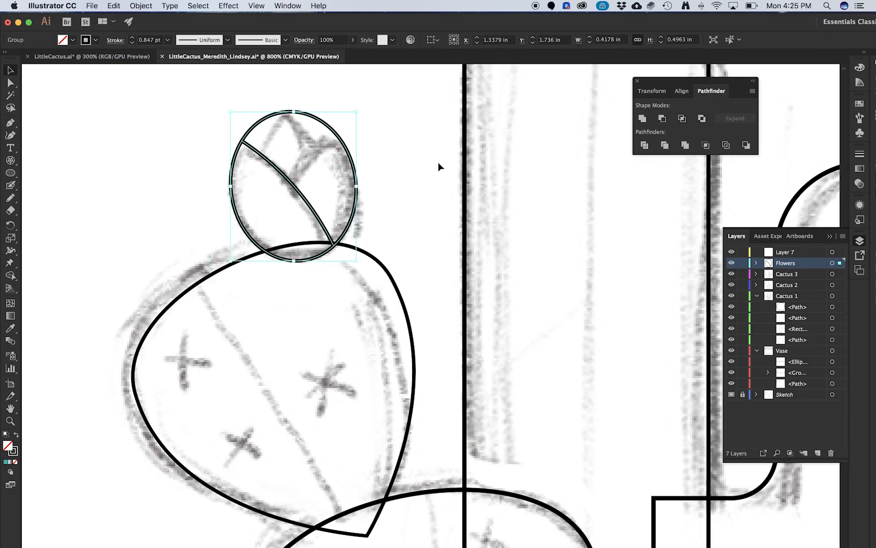
Step: Ungroup the divided flower pieces and delete the upper-right piece, keeping the left petal
click(412, 162)
click(291, 171)
click(352, 168)
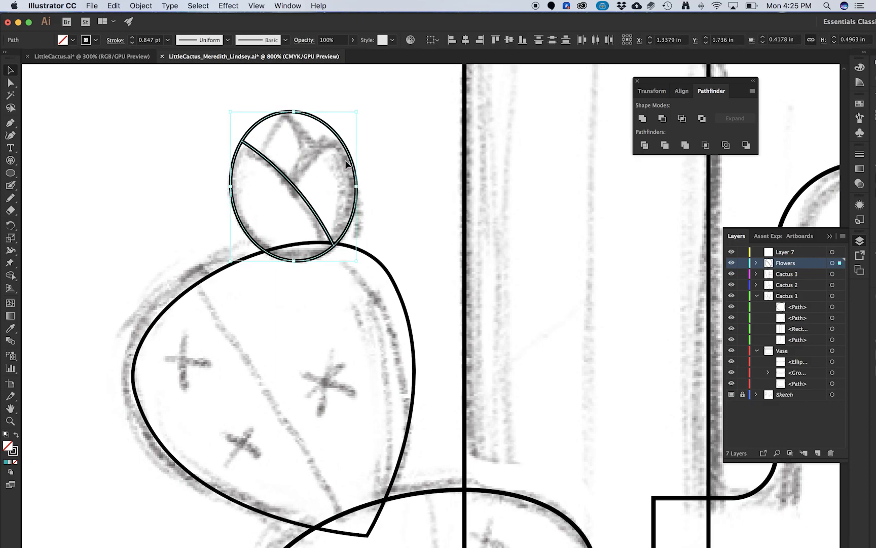
click(397, 108)
click(349, 146)
click(211, 158)
double_click(231, 170)
double_click(202, 163)
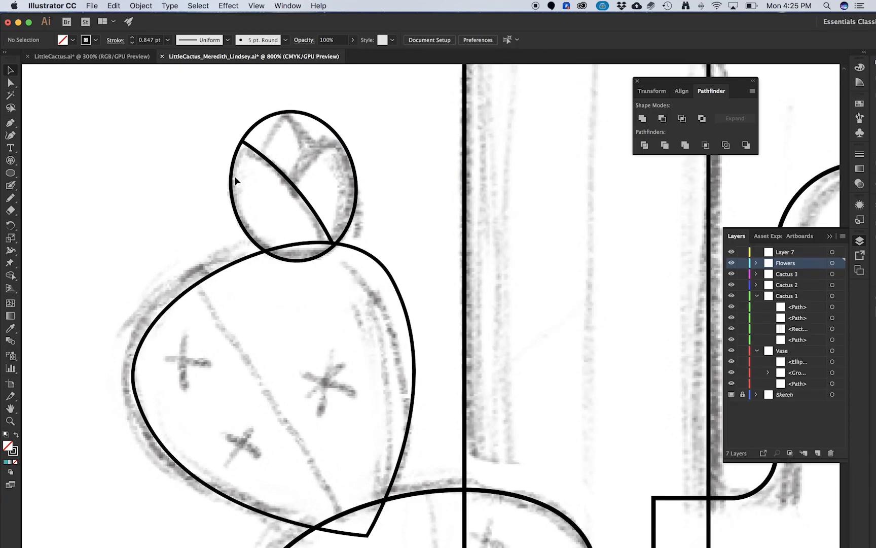
click(310, 120)
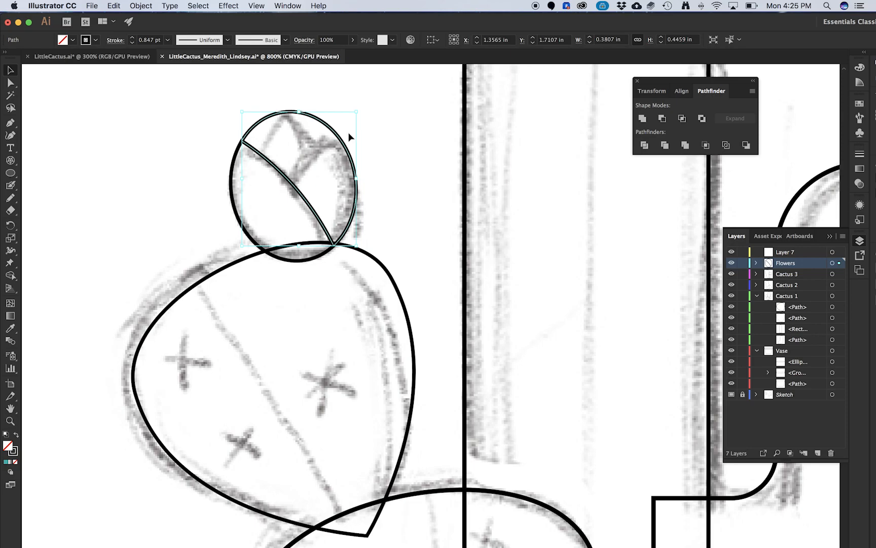
key(Delete)
Step: Create a copy of the left petal reflected across the vertical axis
click(232, 172)
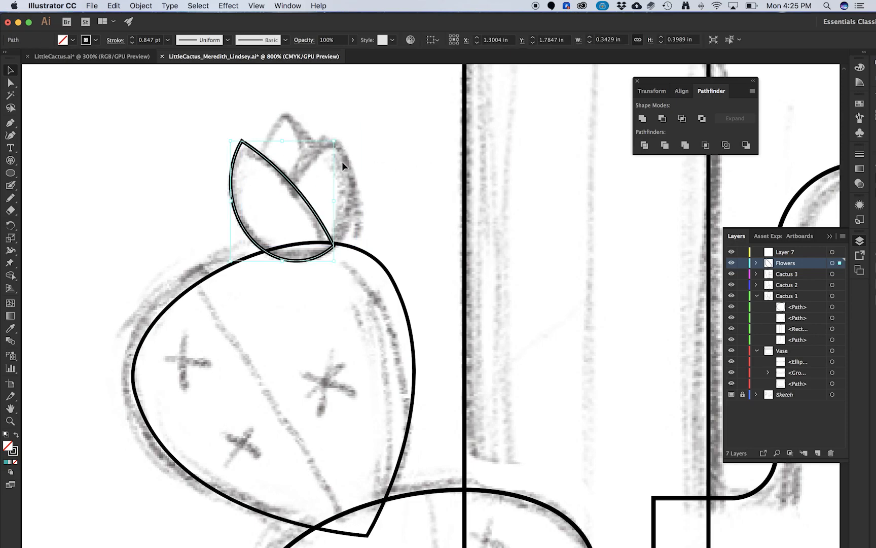
click(372, 163)
click(277, 168)
click(140, 5)
mouse_move(152, 18)
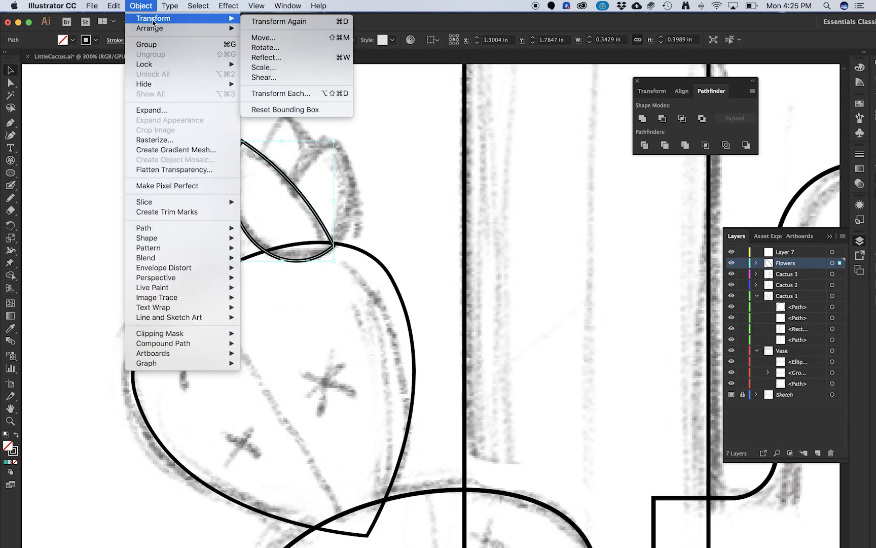
click(267, 58)
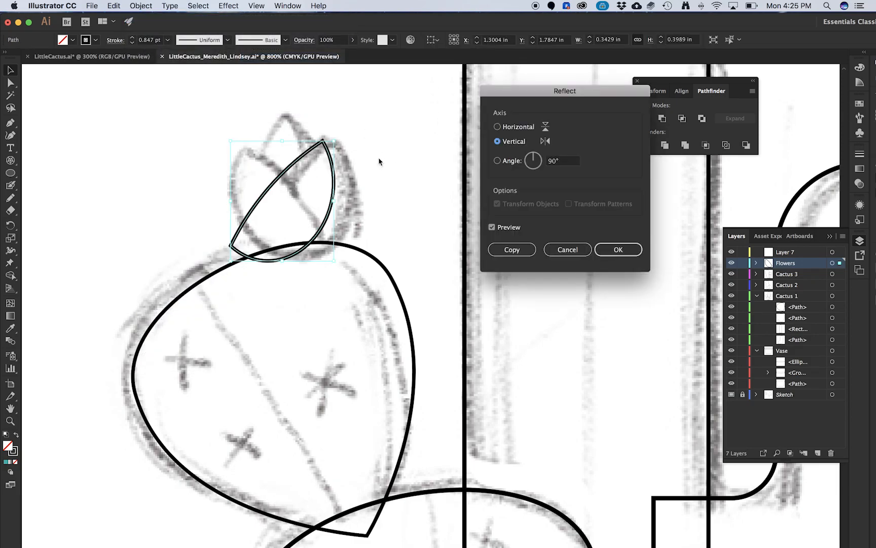
click(511, 249)
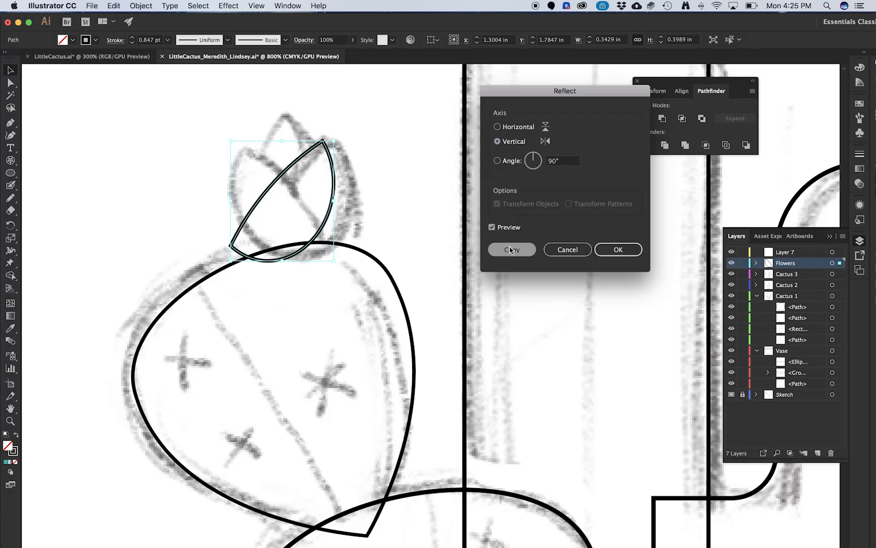
Step: Move and rotate the mirrored petal to match the sketch's right petal, align its base with the left petal, and deselect it
drag(310, 181, 302, 182)
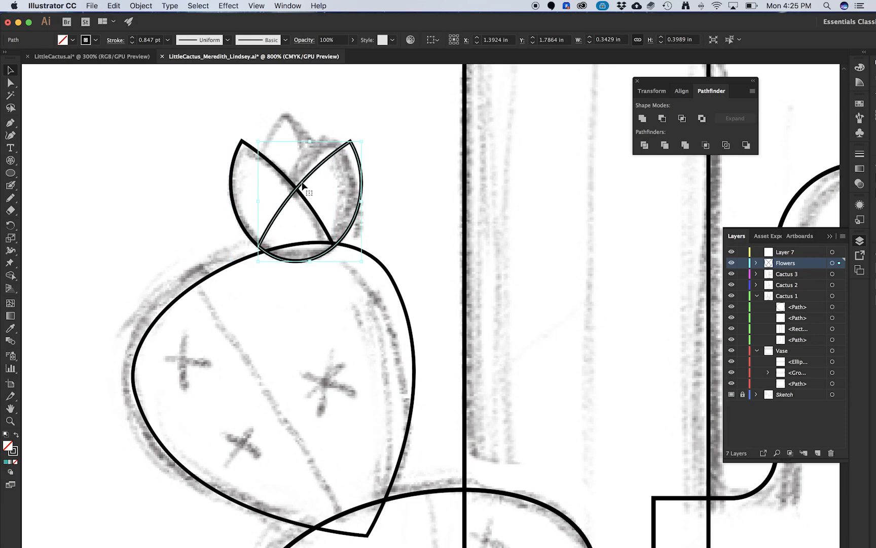
drag(257, 137, 249, 151)
drag(308, 174, 304, 172)
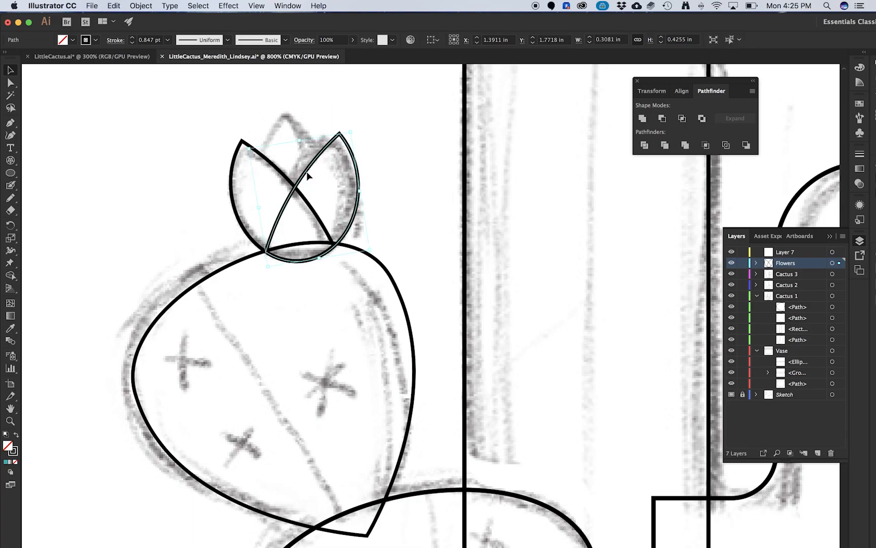
scroll(265, 265, up, 3)
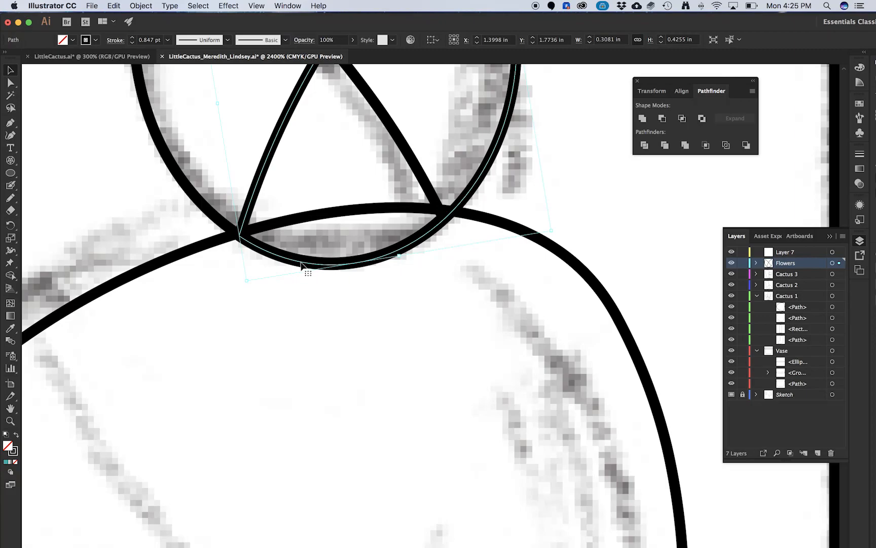
drag(296, 261, 296, 262)
scroll(220, 226, down, 3)
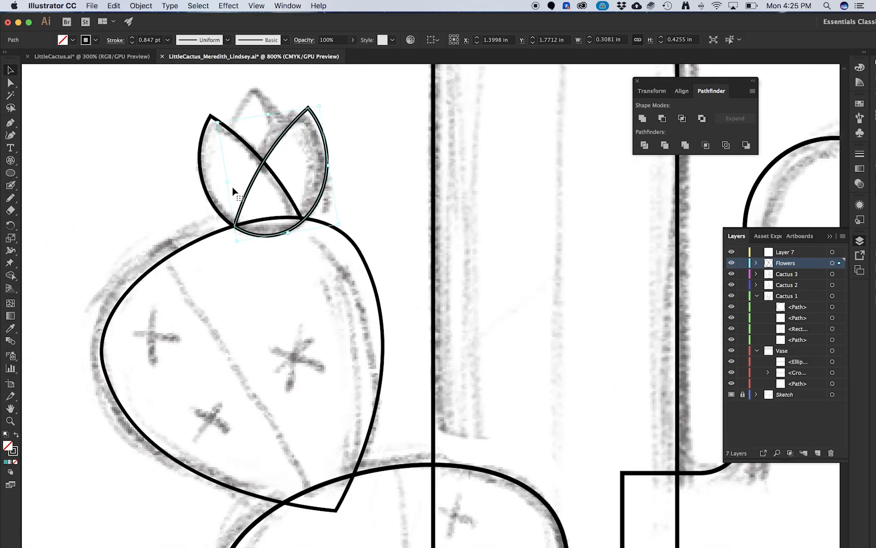
drag(243, 145, 266, 199)
key(super+shift+a)
scroll(278, 221, up, 1)
click(278, 221)
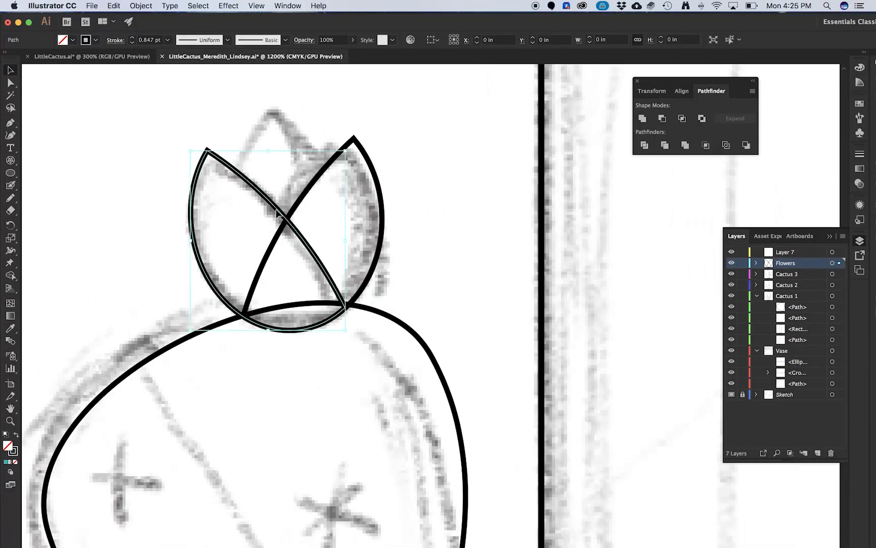
click(284, 123)
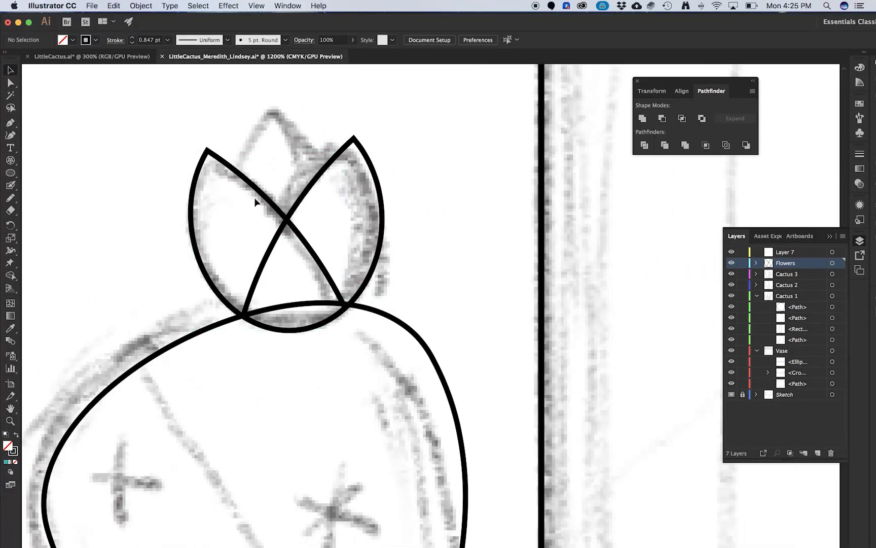
Step: Draw a closed centre petal with the Pen tool, following the sketched tip and tucking its base behind the two side petals
key(p)
click(224, 192)
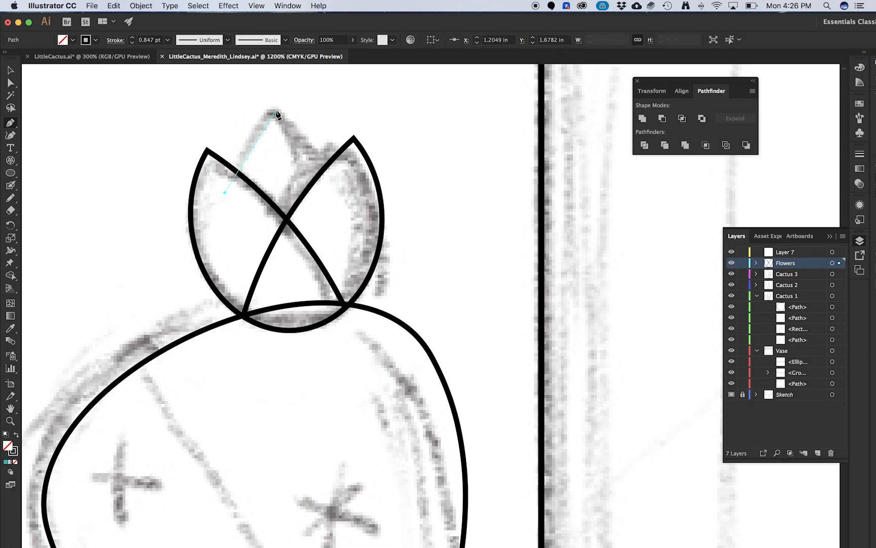
mouse_move(307, 81)
mouse_down()
mouse_move(319, 71)
mouse_move(310, 130)
mouse_up()
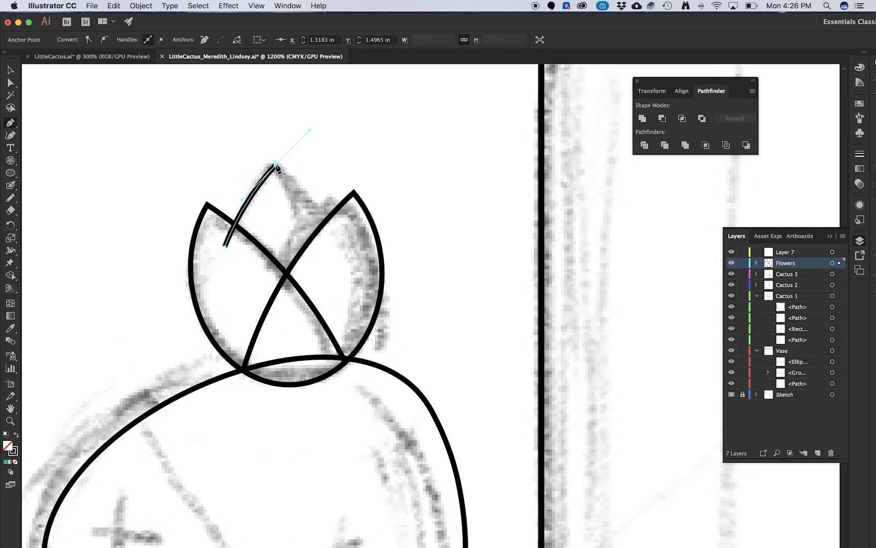
mouse_move(342, 246)
mouse_down()
mouse_move(352, 283)
mouse_move(372, 301)
mouse_up()
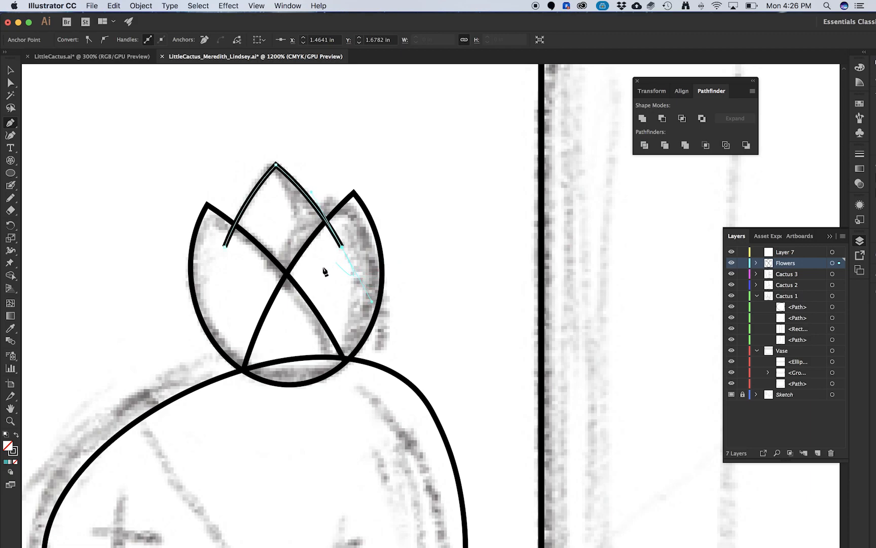
click(255, 317)
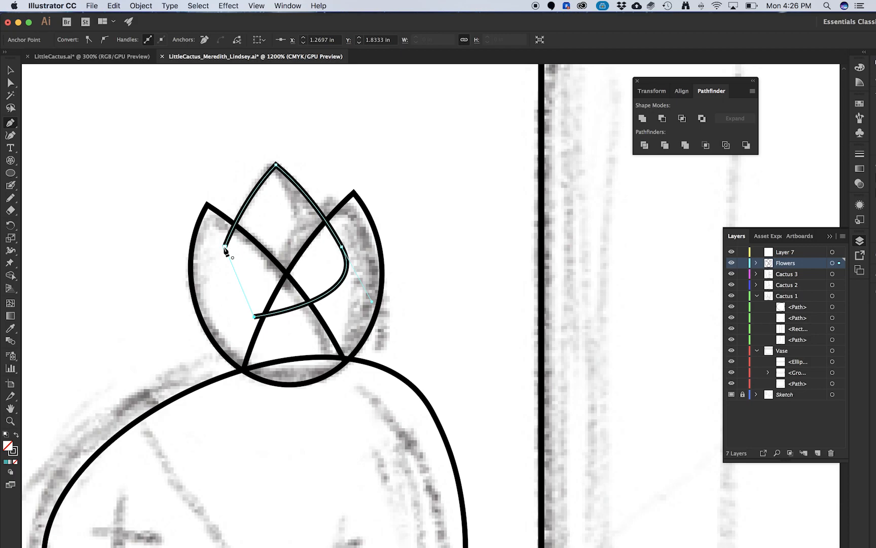
click(225, 247)
key(v)
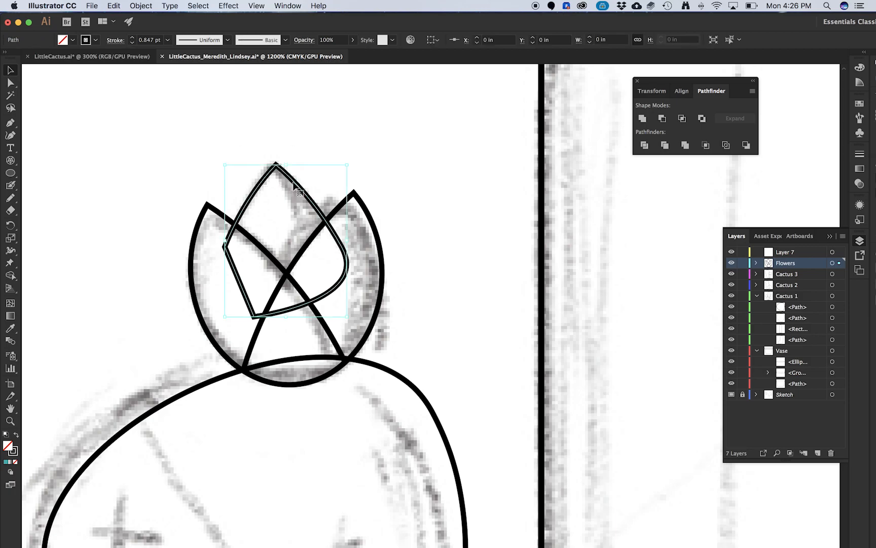
Step: Move the centre petal's path below the two side petals within the Flowers layer and deselect it
click(757, 263)
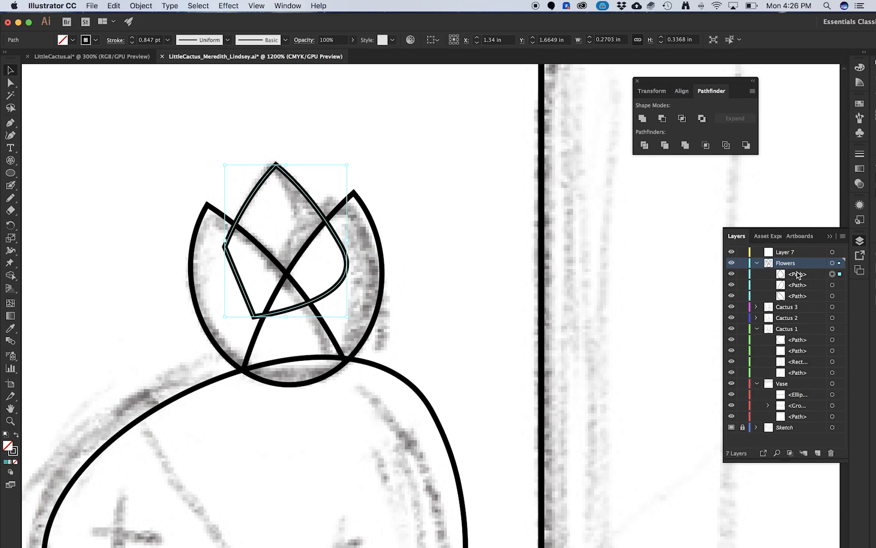
drag(798, 275, 789, 302)
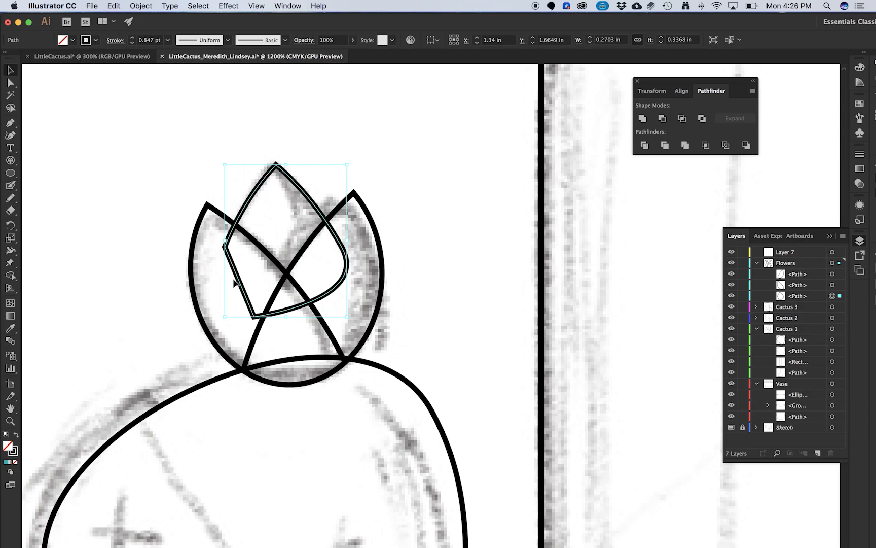
click(517, 184)
Step: Draw an ellipse about 0.78 by 0.63 in over the sketched flower on top of the middle wavy cactus
scroll(517, 185, down, 8)
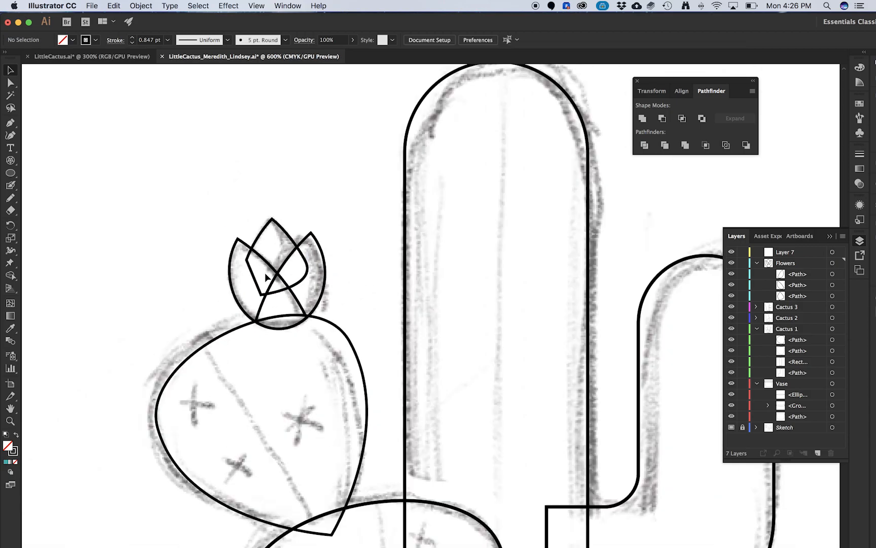
scroll(464, 388, up, 3)
scroll(464, 388, up, 3)
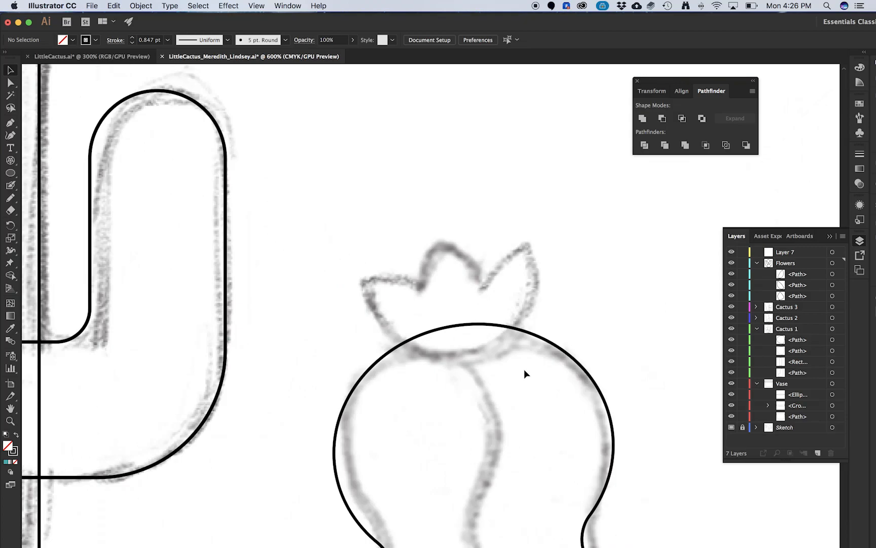
scroll(307, 239, down, 3)
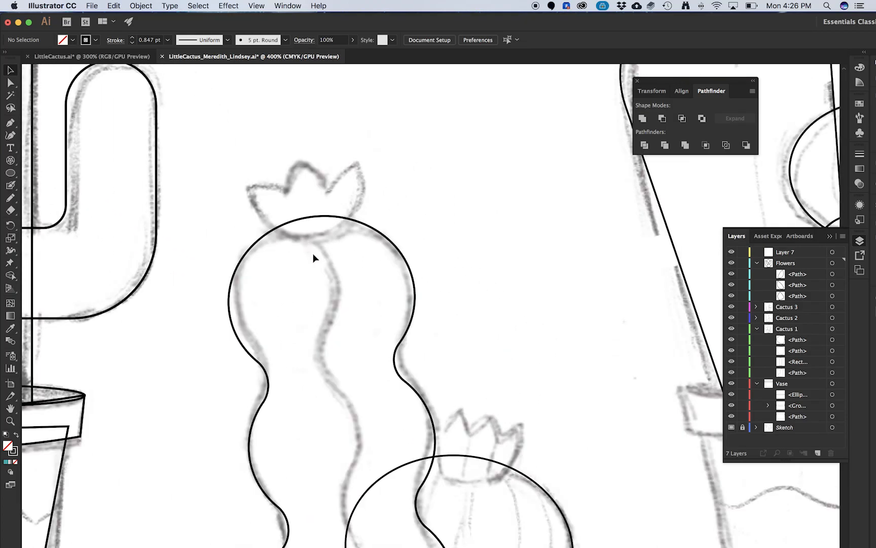
scroll(313, 254, up, 3)
scroll(254, 181, down, 3)
scroll(283, 253, up, 3)
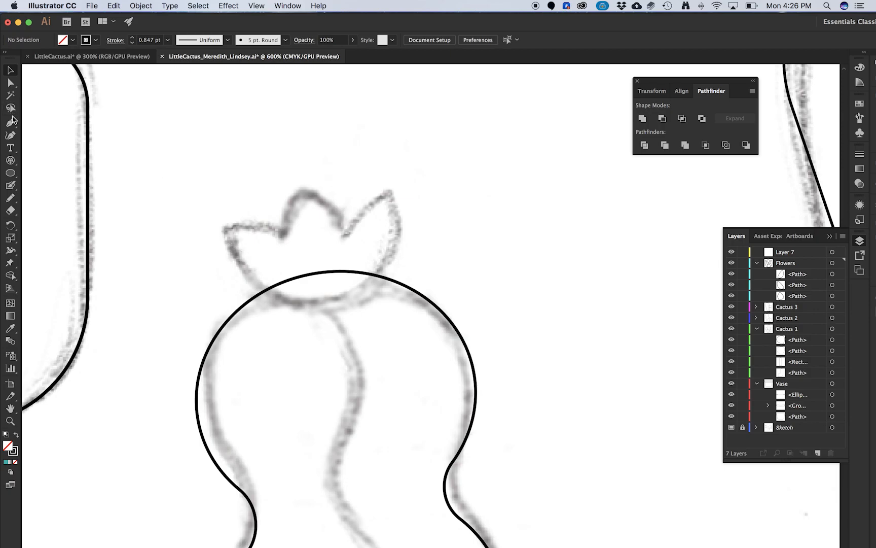
click(11, 174)
drag(232, 164, 409, 306)
key(v)
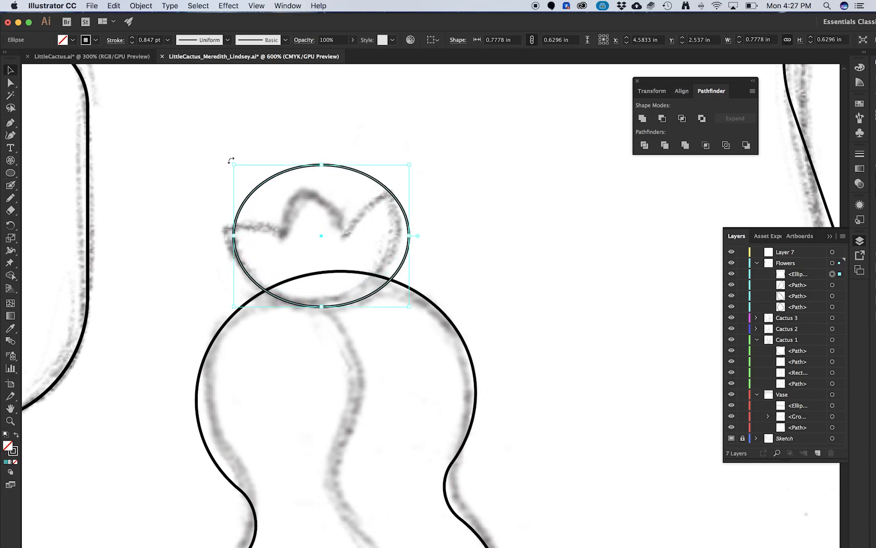
Step: Rotate the ellipse slightly counterclockwise, shift it onto the sketched flower's outer edges, and deselect it
drag(229, 160, 223, 180)
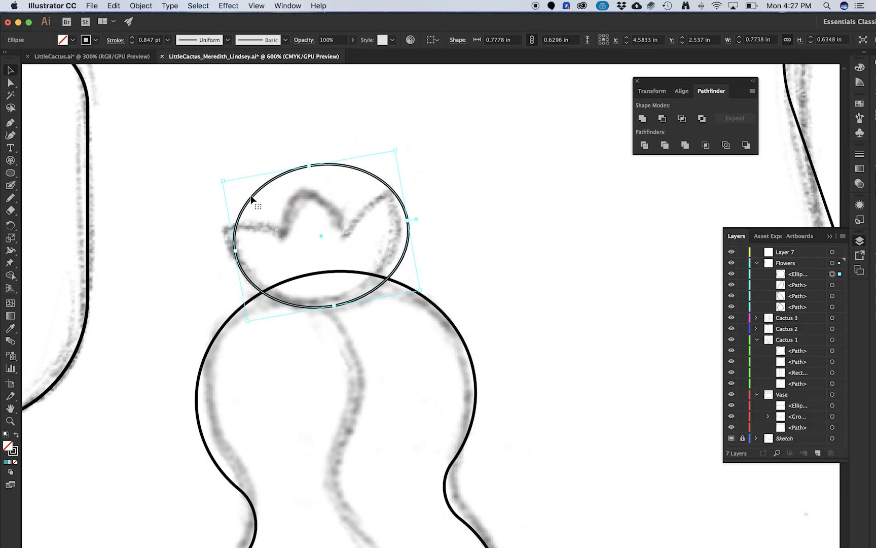
drag(401, 146, 405, 148)
drag(376, 187, 368, 180)
mouse_move(213, 168)
mouse_down()
mouse_move(217, 176)
mouse_move(210, 172)
mouse_up()
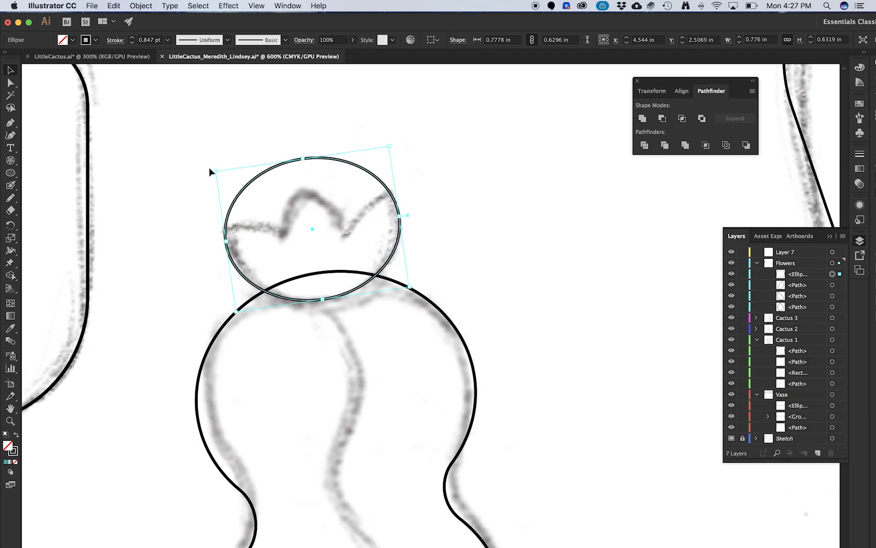
click(252, 173)
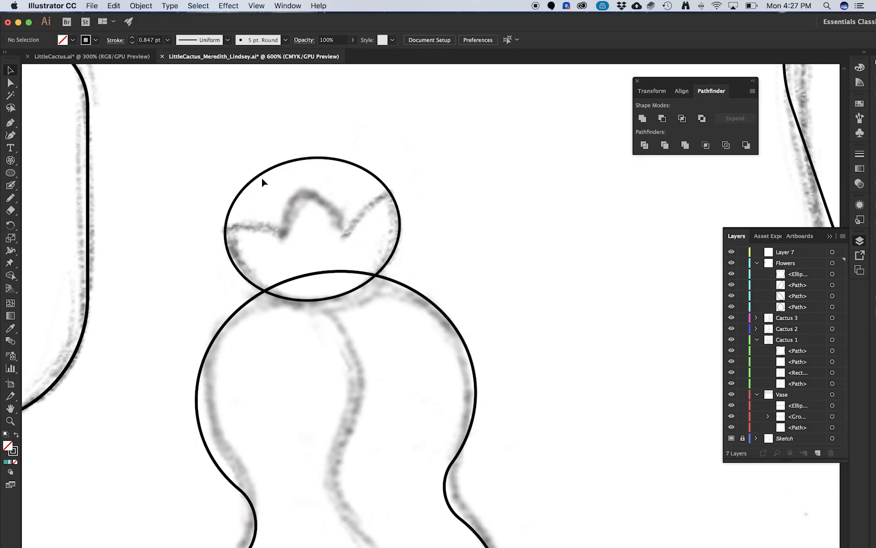
Step: Start a Pen path outside the ellipse's left edge, curving through the first petal valley up to the centre petal's tip
key(p)
click(217, 219)
click(282, 235)
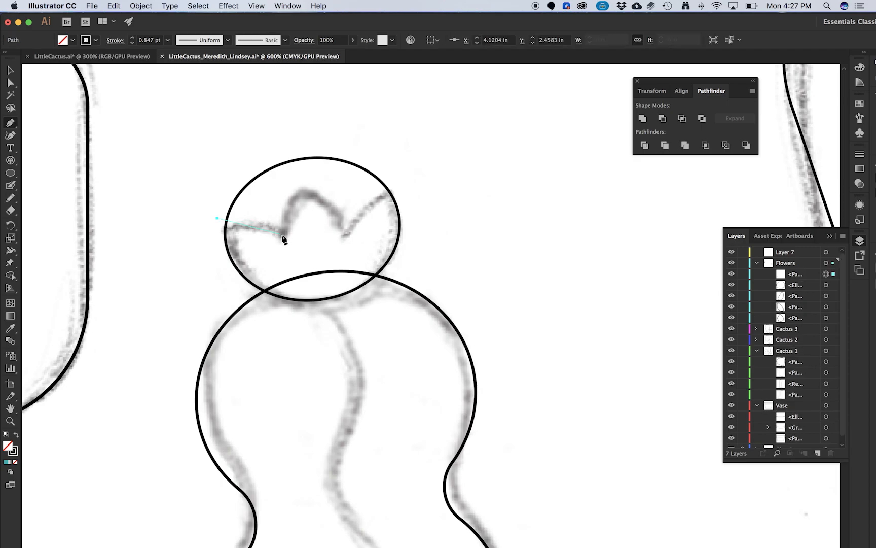
drag(313, 258, 313, 257)
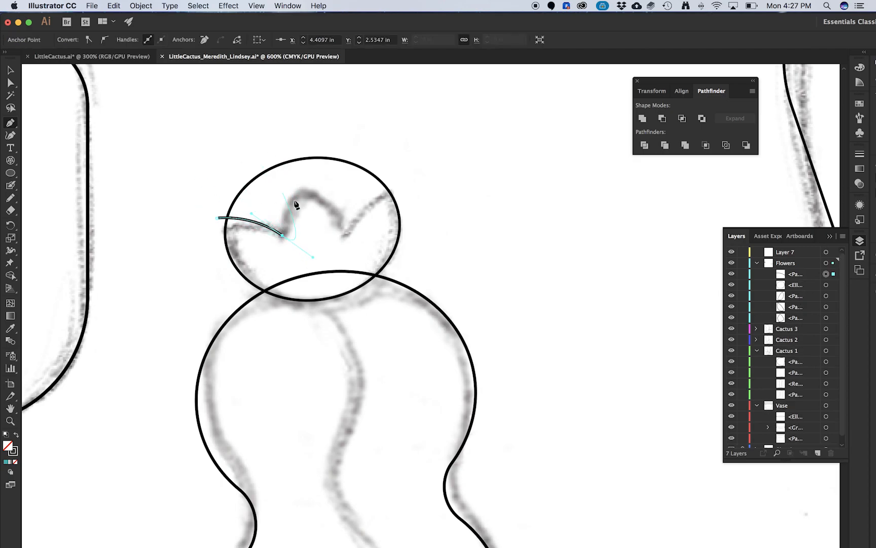
click(218, 218)
drag(287, 203, 288, 203)
click(310, 185)
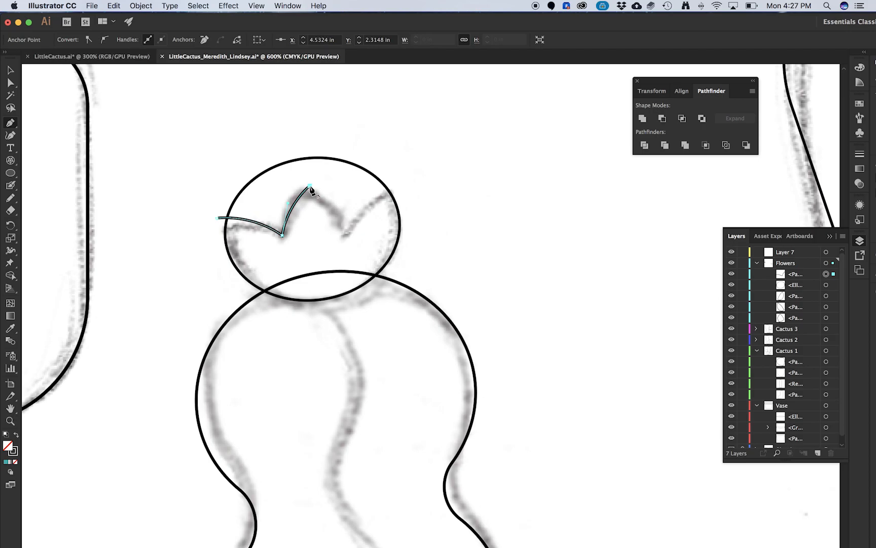
Step: Continue the path with corner points down to the second petal valley and curve it out past the ellipse's right edge
super+click(310, 185)
click(344, 235)
super+click(344, 236)
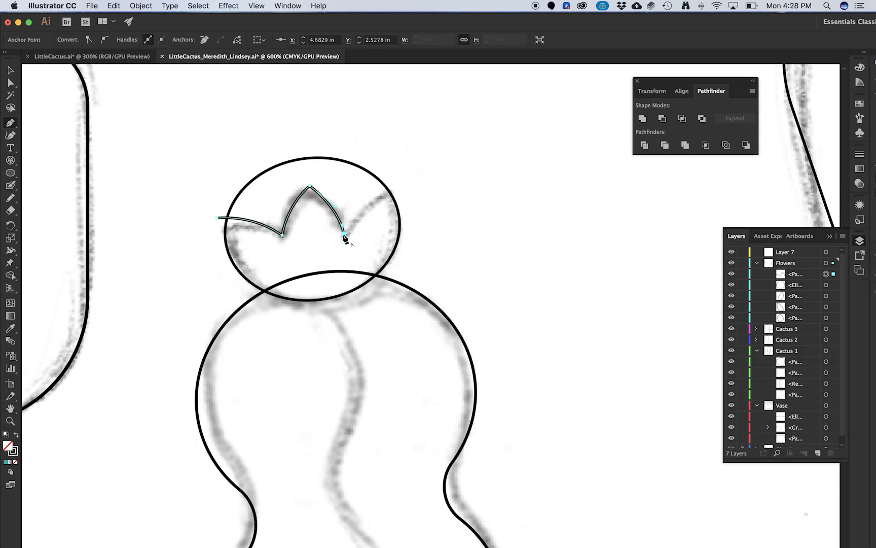
super+click(344, 235)
click(405, 185)
drag(412, 186, 415, 184)
Step: Adjust the petal path with Direct Selection, lowering the left valley point slightly and raising the left end along the ellipse's edge
key(a)
drag(359, 196, 363, 194)
click(336, 216)
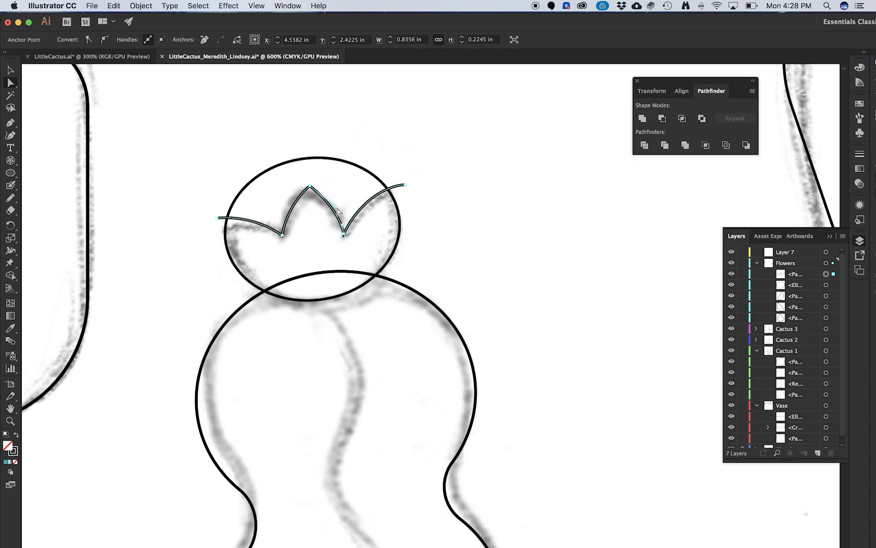
click(292, 210)
click(251, 216)
drag(252, 214, 249, 211)
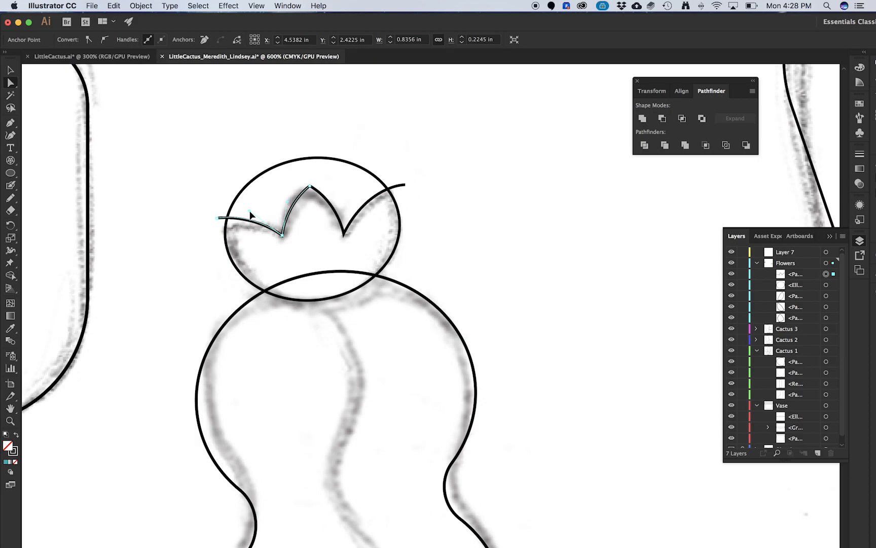
click(218, 213)
click(284, 236)
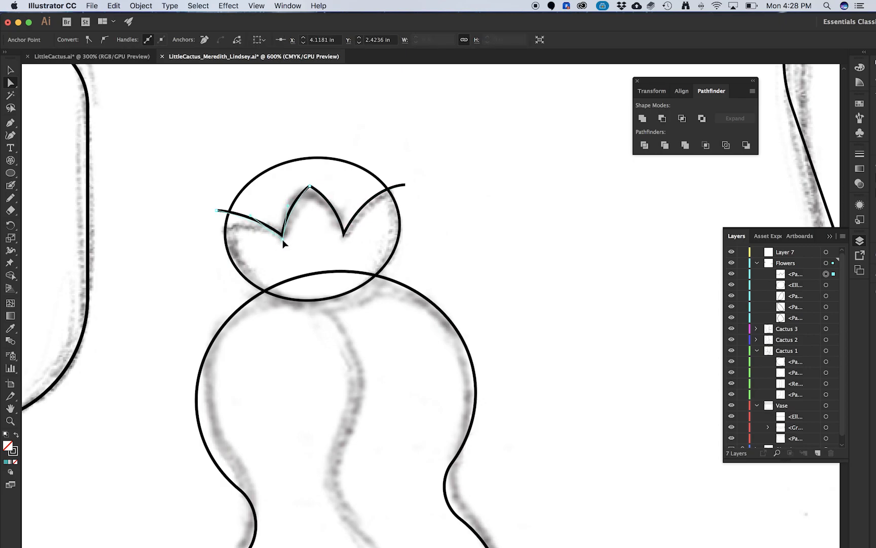
drag(283, 240, 283, 240)
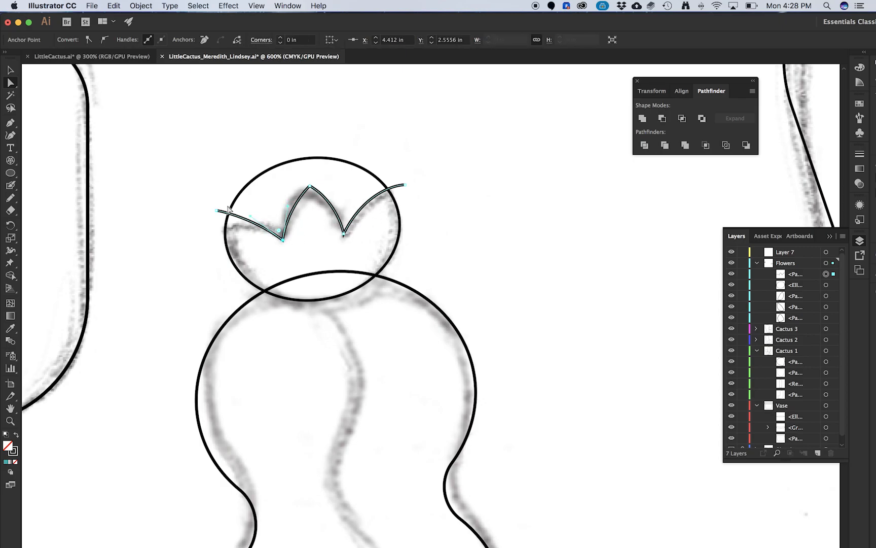
mouse_move(218, 210)
mouse_down()
mouse_move(263, 212)
mouse_move(230, 205)
mouse_up()
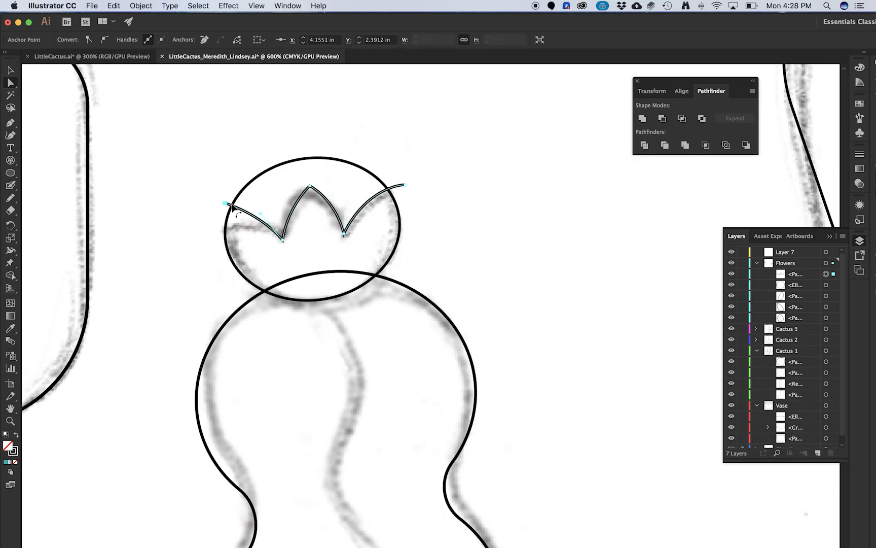
Step: Select the petal path together with the ellipse and rotate both slightly counterclockwise
key(v)
key(a)
key(v)
shift+click(249, 181)
drag(221, 154, 217, 160)
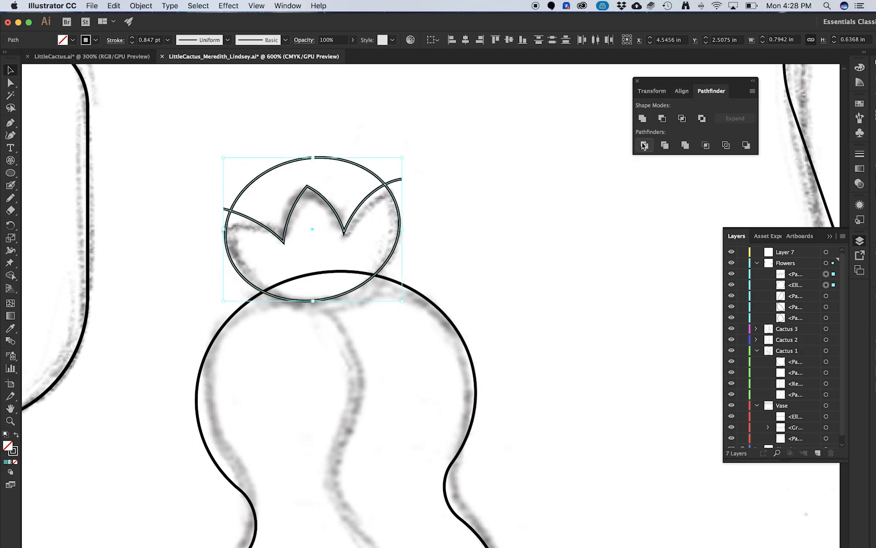
Step: Divide the ellipse along the petal path using Pathfinder, ungroup the pieces, and delete the upper piece
click(665, 145)
key(super+shift+g)
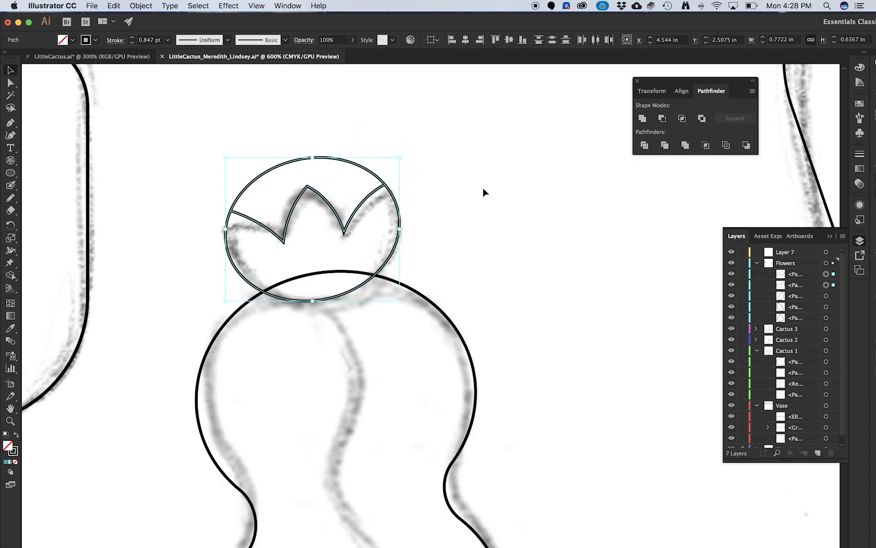
click(439, 155)
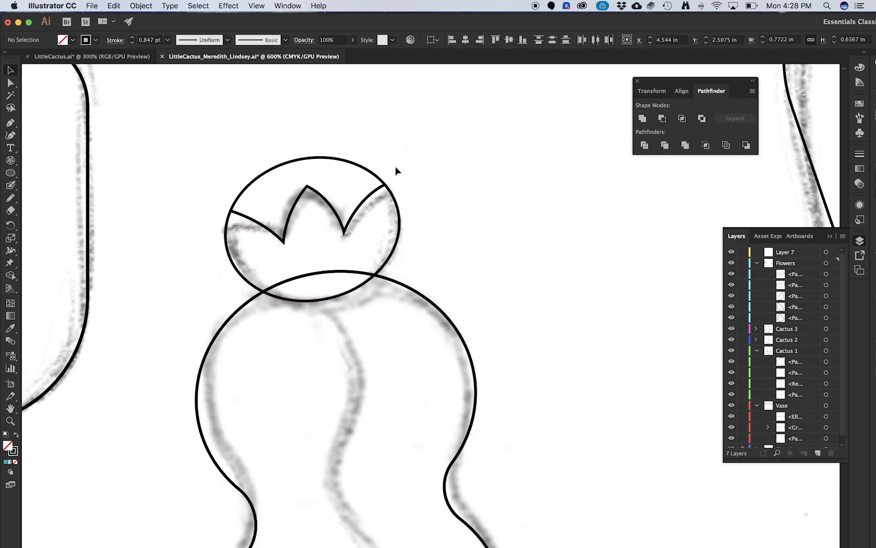
drag(376, 177, 356, 136)
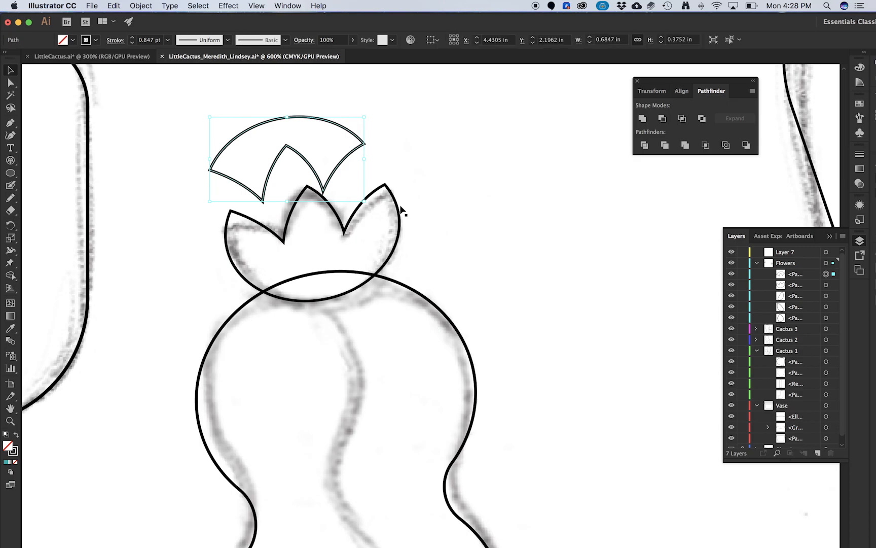
key(Delete)
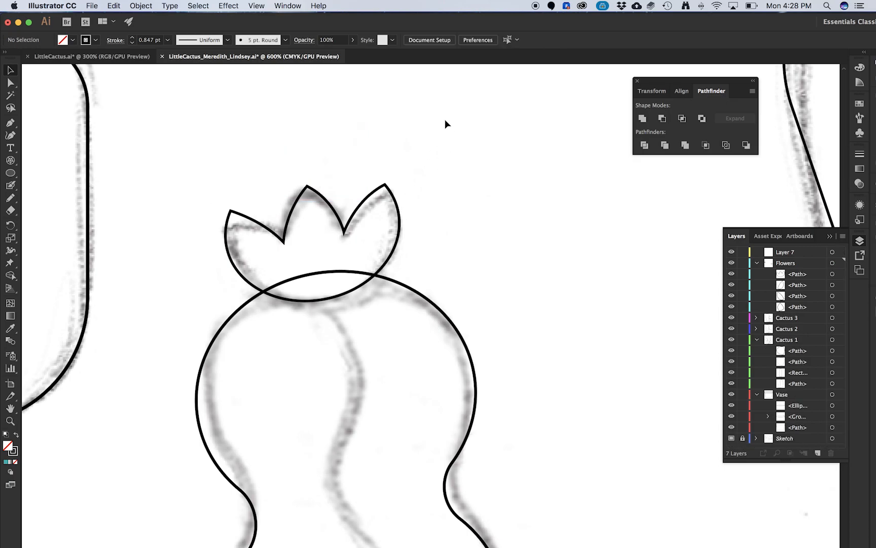
Step: Copy the middle cactus's three-petal flower to just above the sketched flower on the rightmost cactus
scroll(430, 126, down, 4)
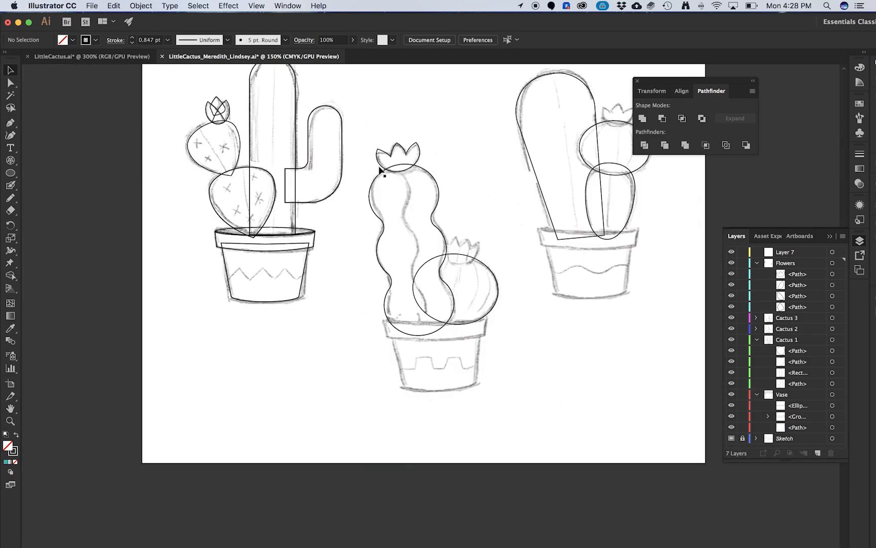
scroll(458, 196, up, 1)
drag(503, 167, 385, 243)
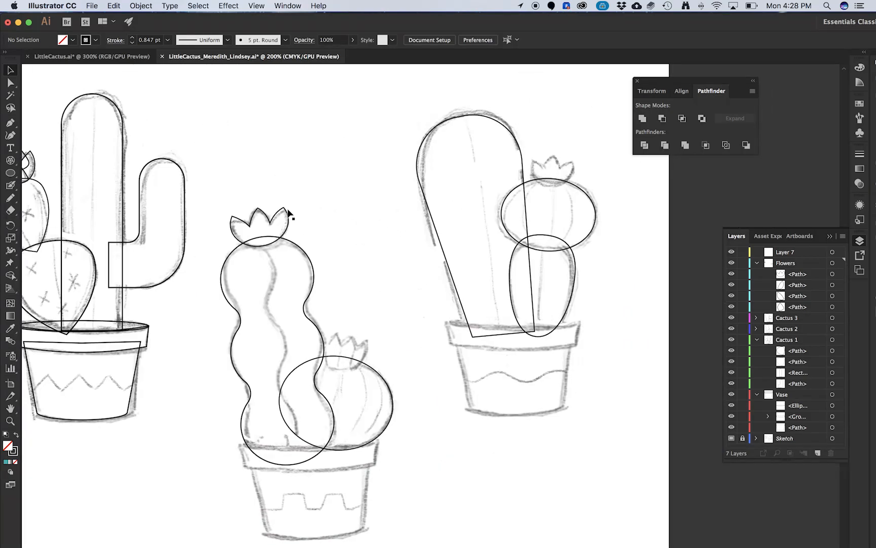
click(264, 213)
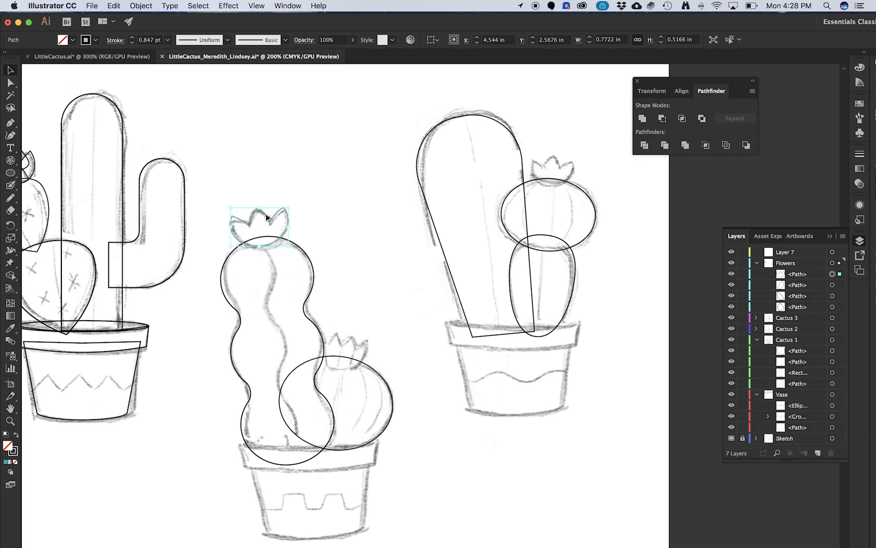
drag(266, 214, 561, 146)
Step: Scale down the flower copy, rotate it clockwise, and fit it over the sketched flower on the rightmost cactus
scroll(583, 163, up, 2)
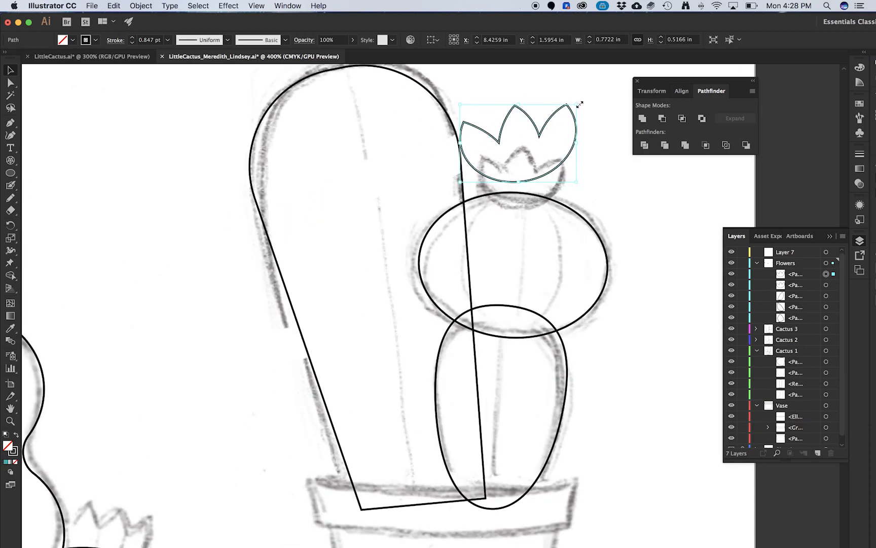
drag(577, 105, 557, 115)
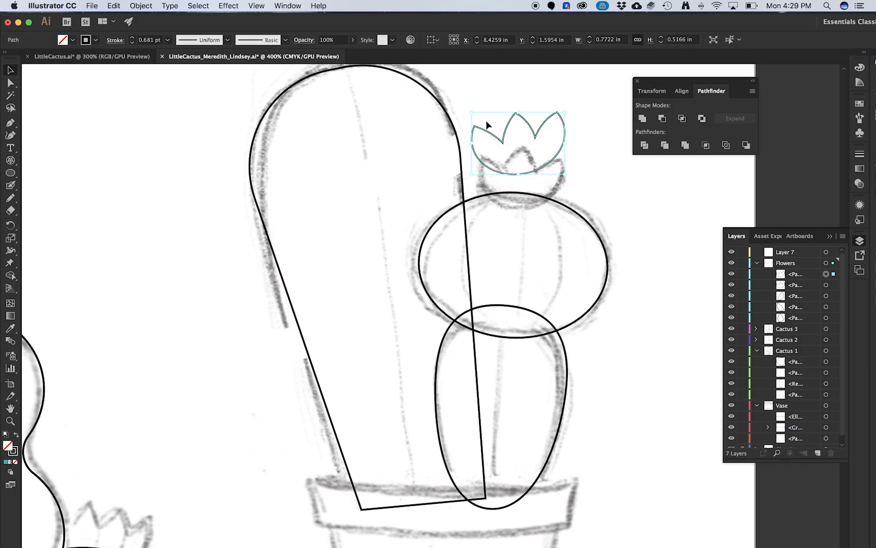
drag(469, 111, 480, 101)
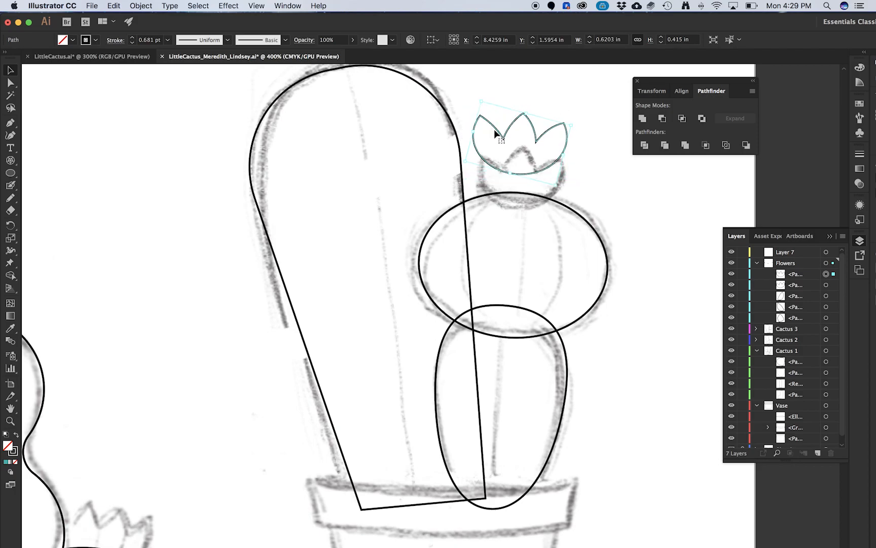
drag(498, 160, 500, 188)
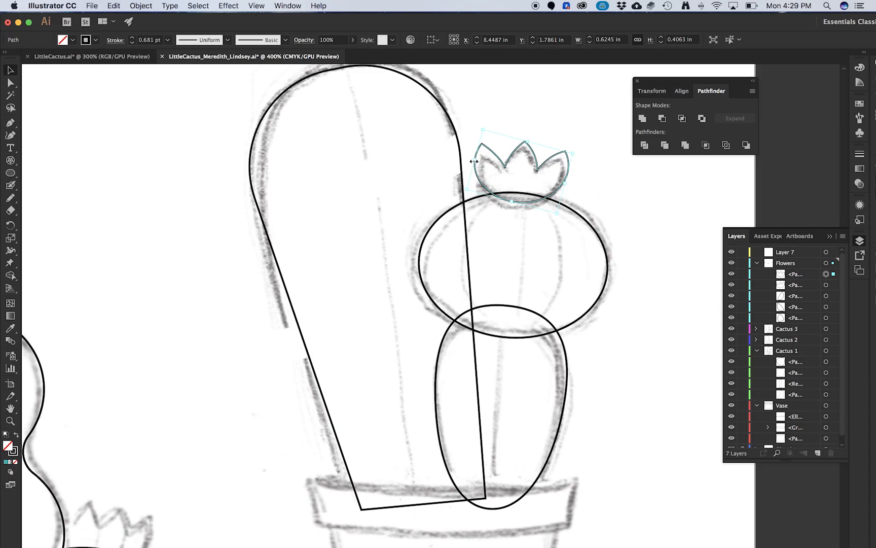
drag(482, 132, 488, 137)
drag(568, 172, 555, 169)
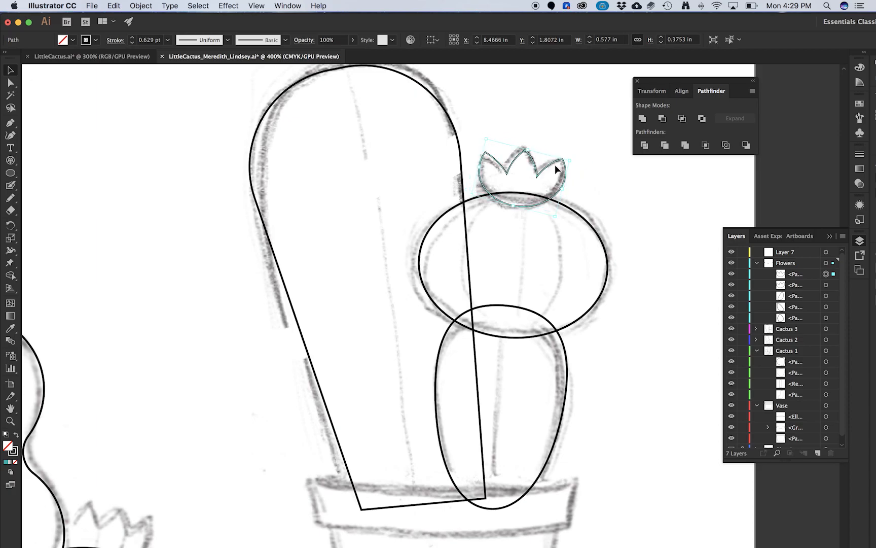
drag(483, 133, 487, 132)
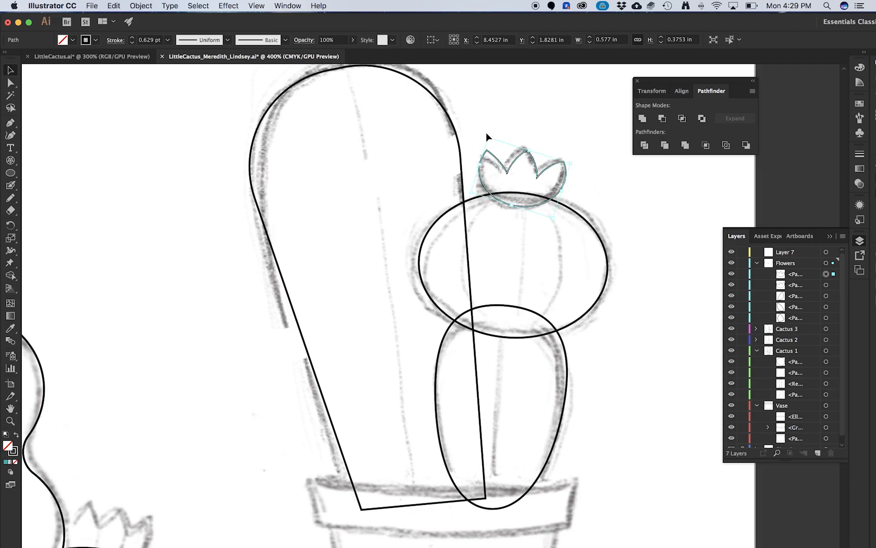
click(571, 174)
Step: Draw an ellipse about 0.63 by 0.57 in around the sketched flower on the middle pot's small round cactus and rotate it slightly clockwise
scroll(571, 174, down, 2)
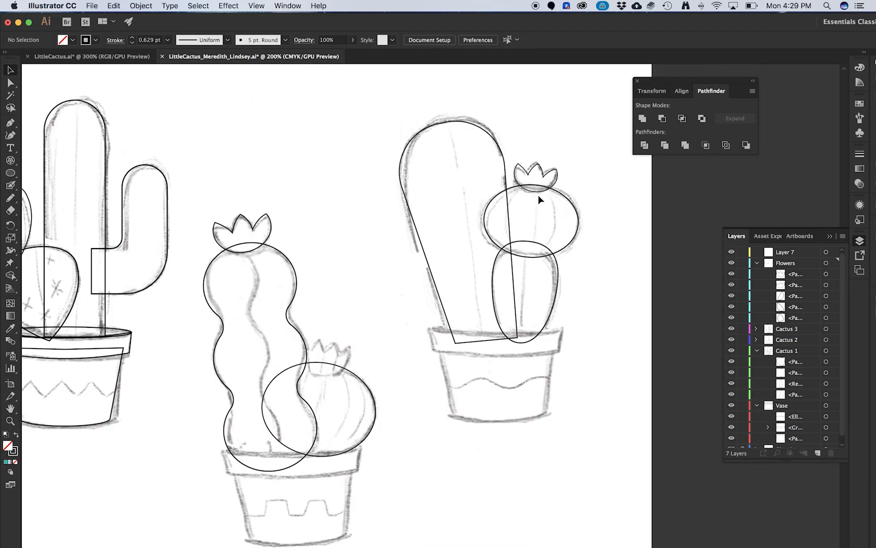
scroll(539, 195, up, 1)
scroll(306, 364, down, 3)
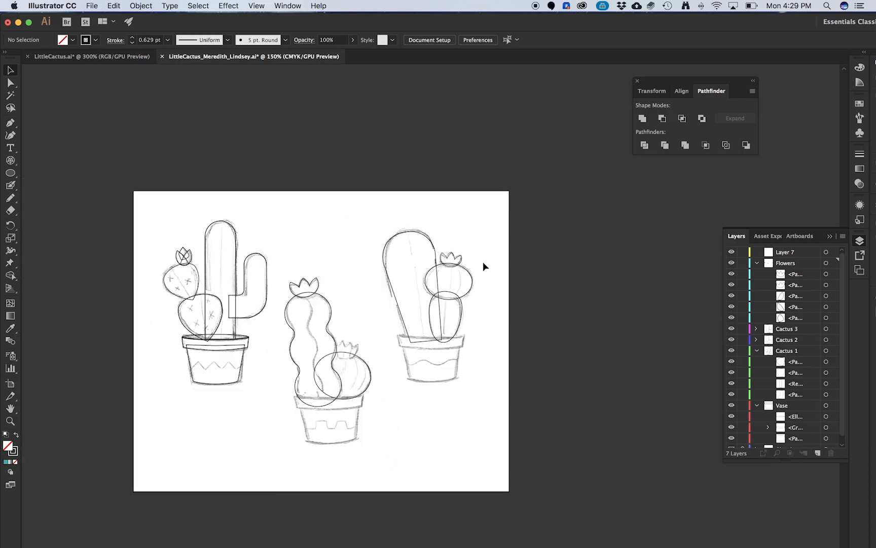
scroll(483, 262, up, 4)
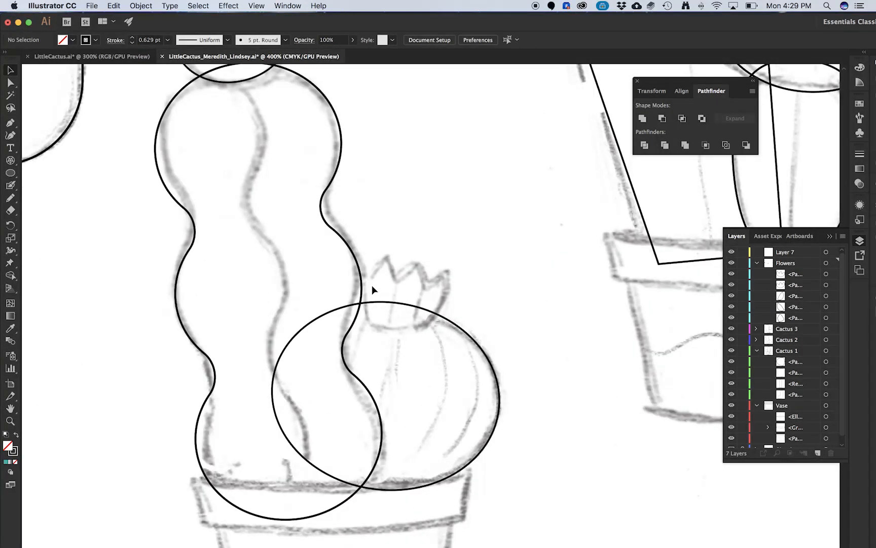
scroll(372, 290, up, 1)
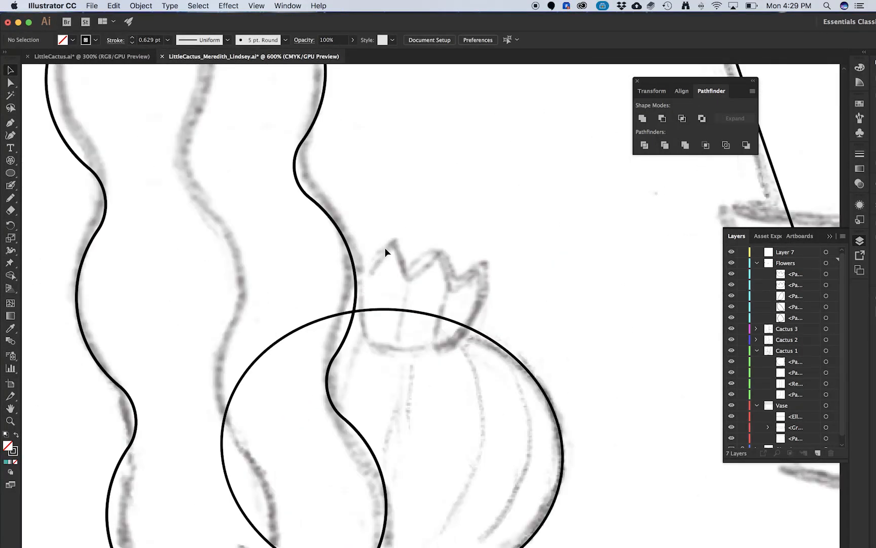
scroll(379, 272, down, 3)
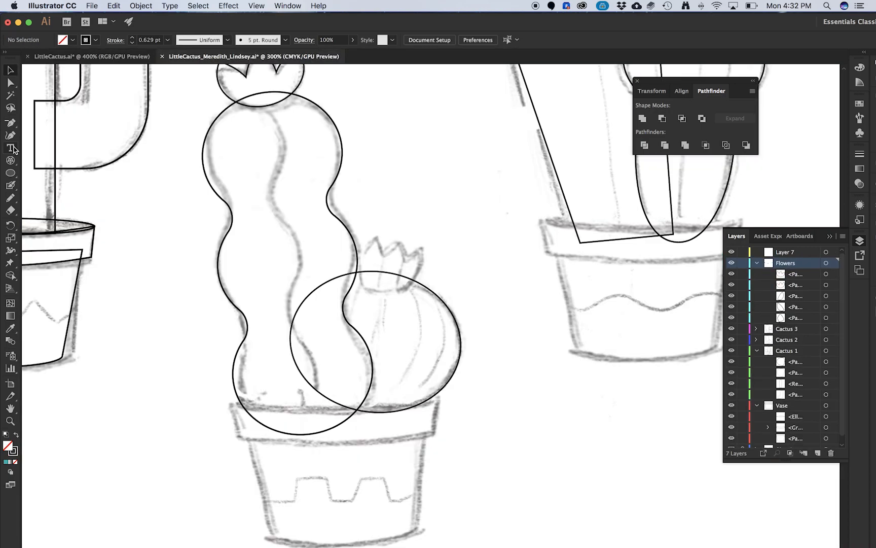
click(10, 172)
drag(425, 300, 425, 299)
key(v)
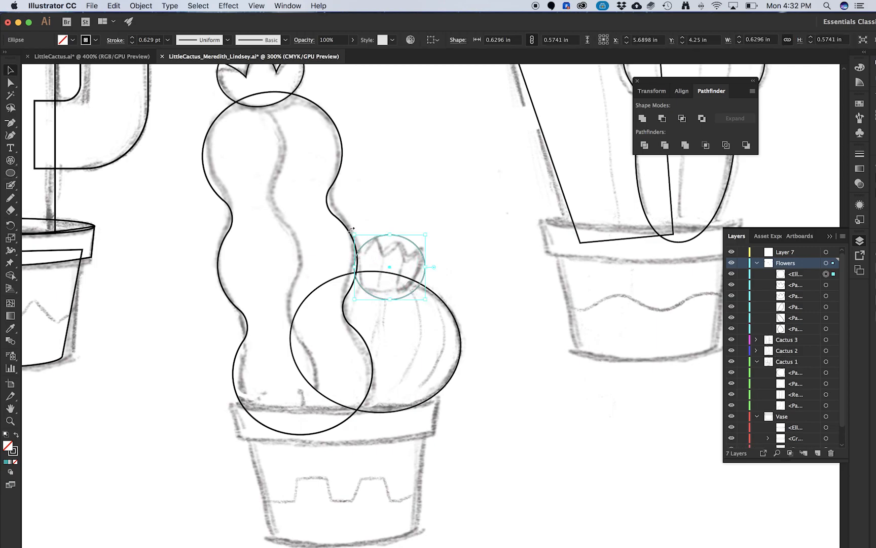
drag(352, 229, 362, 223)
click(445, 223)
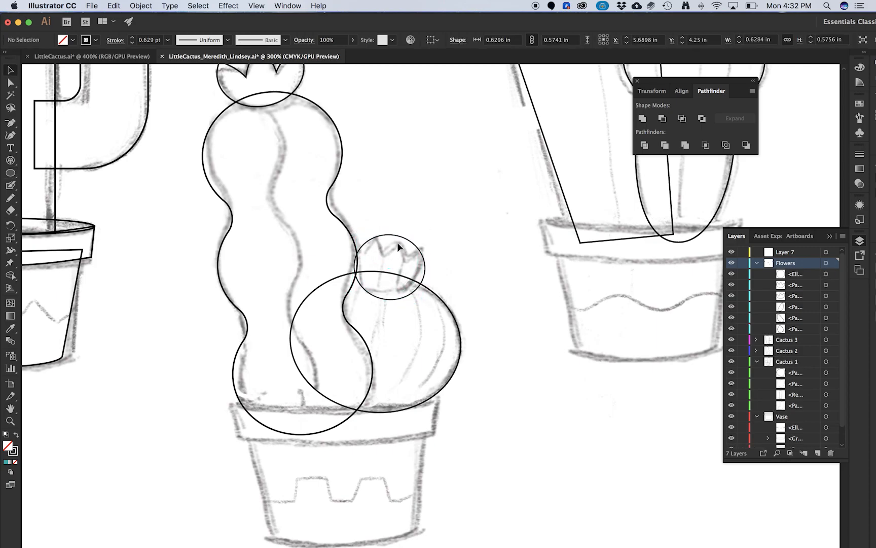
Step: Draw a horizontal straight line about 1.68 in long in the empty area above the new ellipse
scroll(387, 250, up, 1)
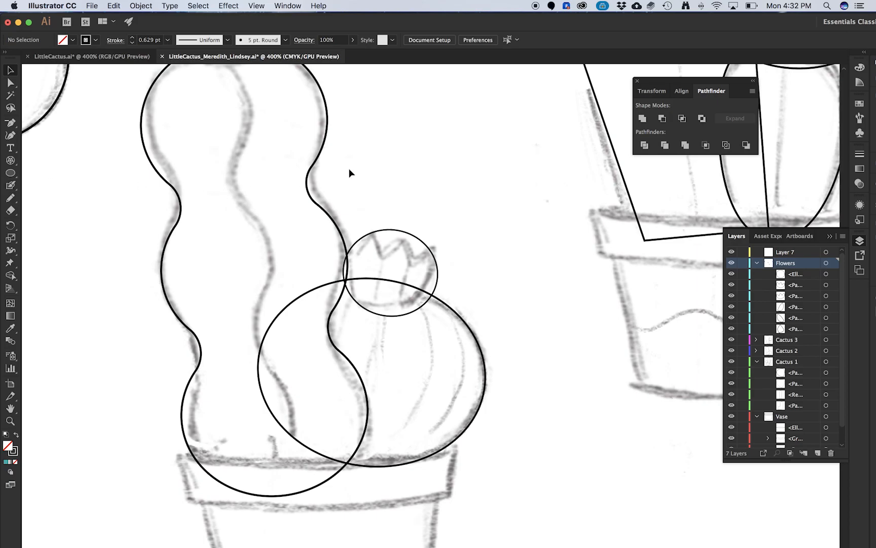
click(10, 175)
click(11, 174)
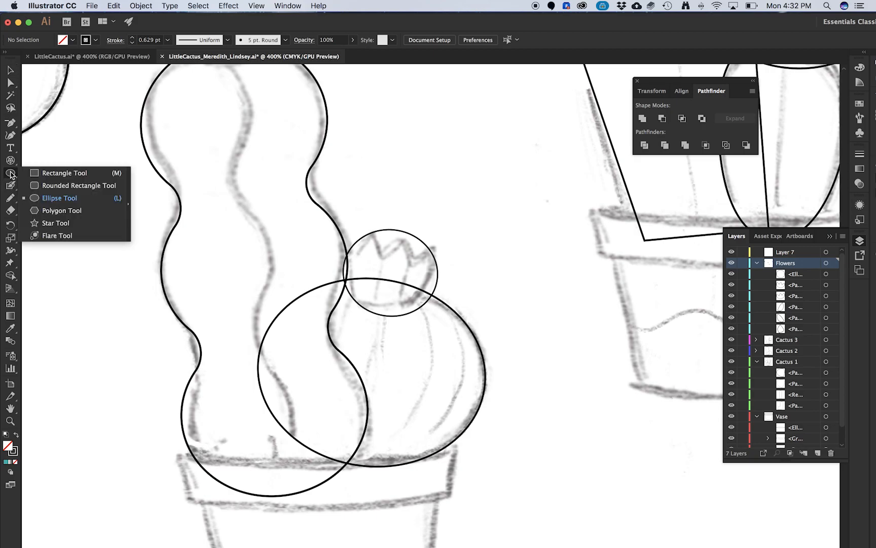
click(10, 174)
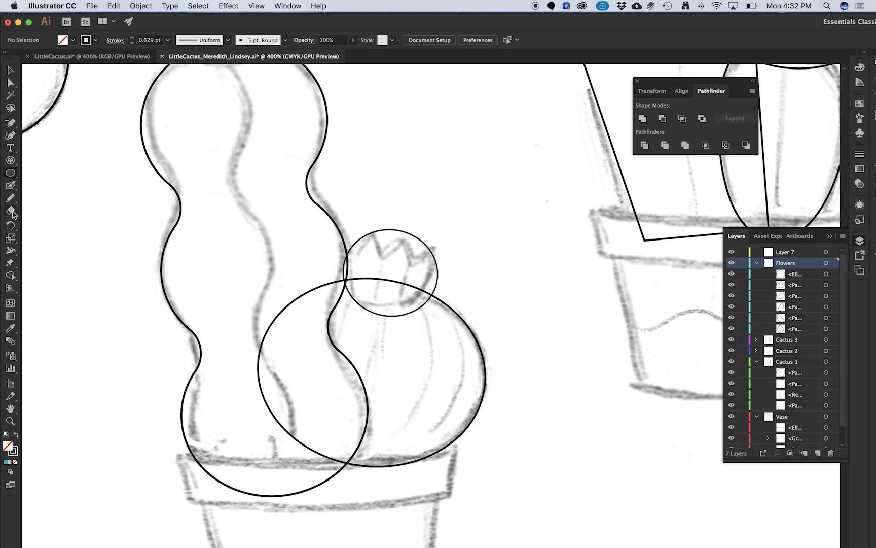
click(15, 159)
drag(16, 159, 57, 166)
drag(531, 177, 595, 164)
Step: Apply a Zig Zag effect to the line with 5 ridges per segment, corner points, and an absolute size making it about 0.3 in high
click(236, 6)
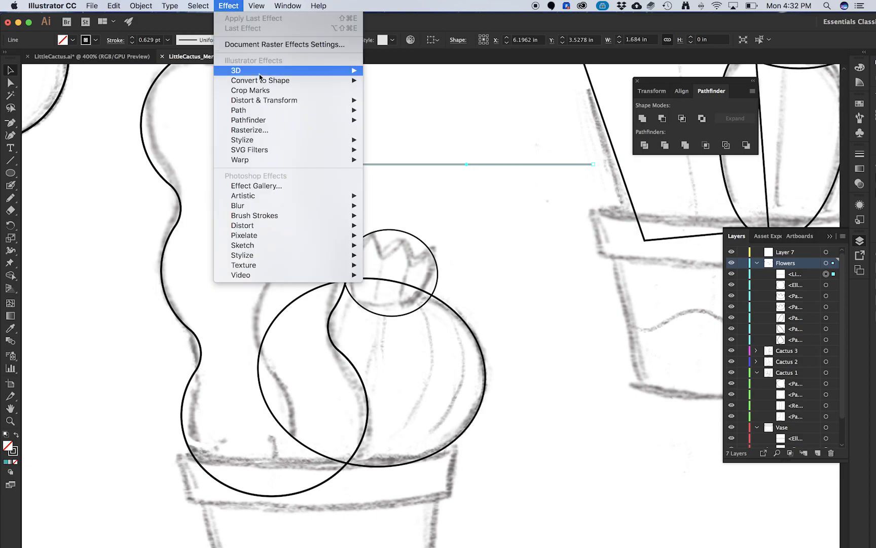
mouse_move(272, 101)
click(398, 161)
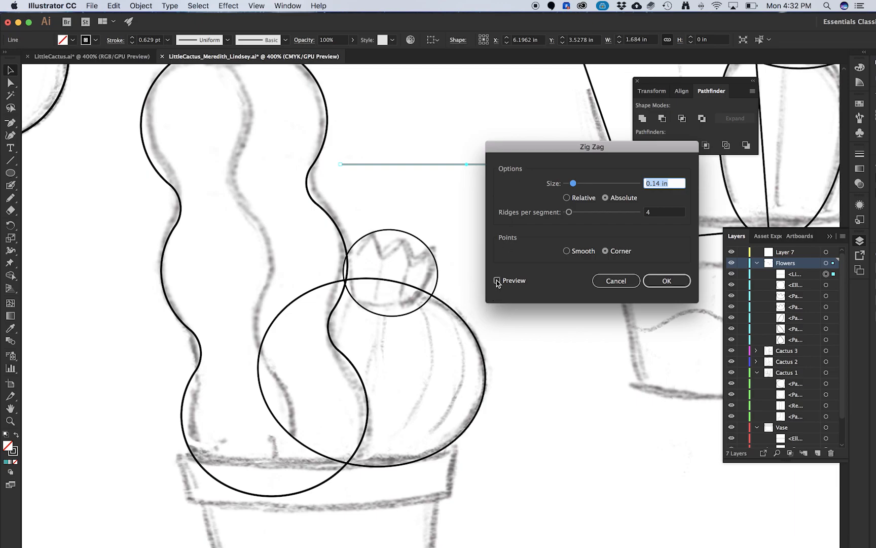
click(497, 280)
drag(509, 150, 453, 252)
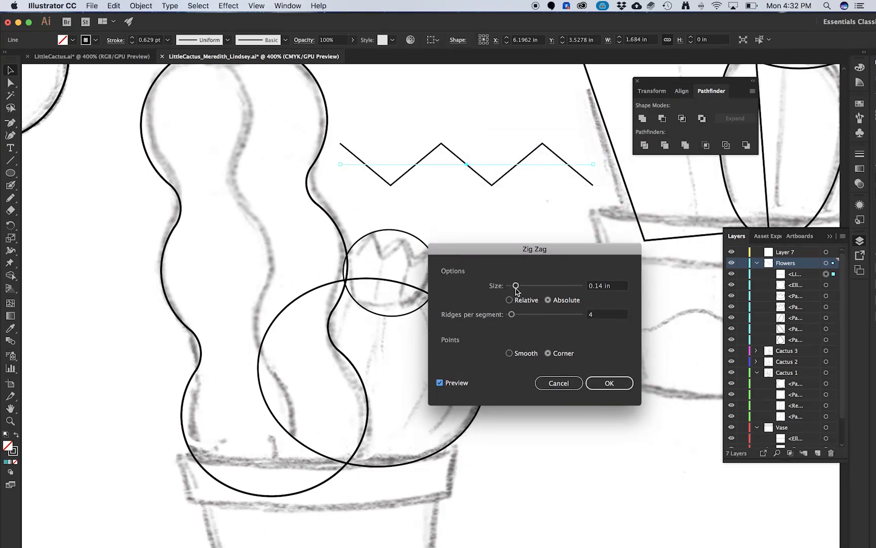
drag(516, 286, 513, 316)
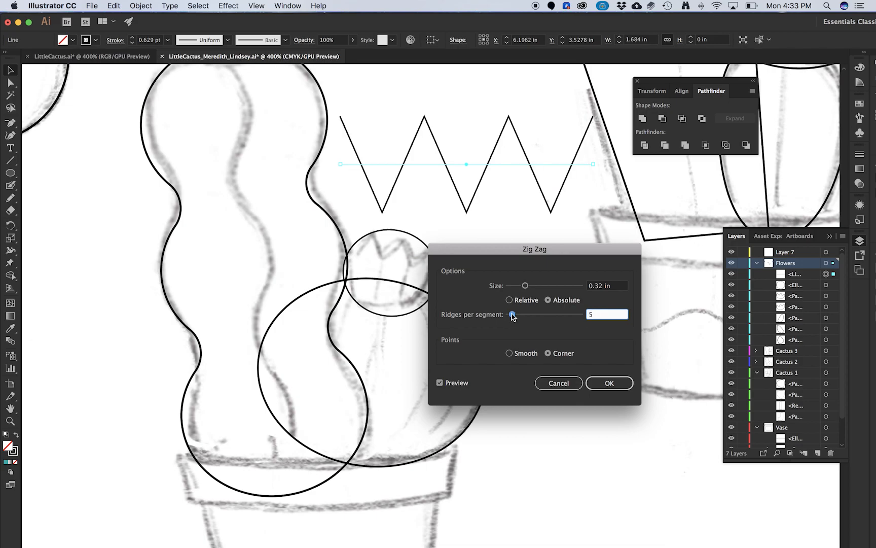
drag(525, 286, 519, 287)
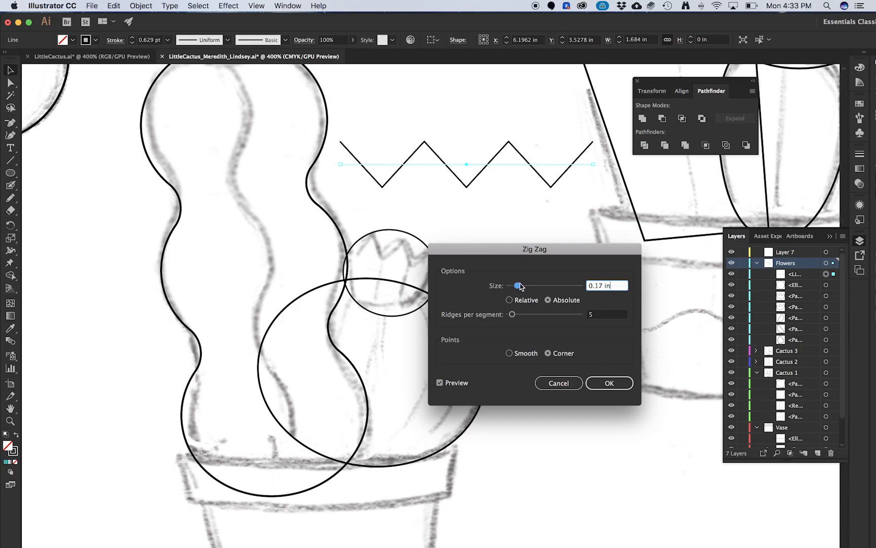
click(606, 383)
Step: Expand the appearance of the zigzag line into an editable path
click(151, 6)
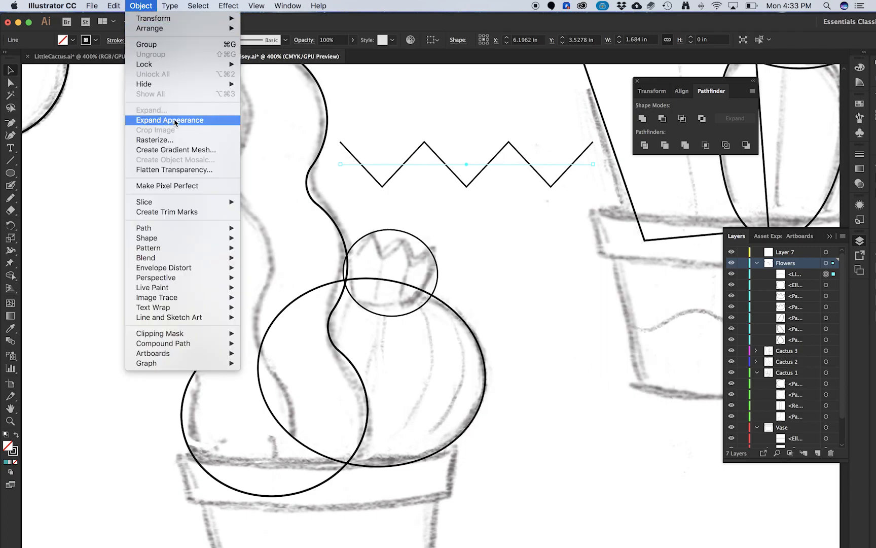
mouse_move(237, 8)
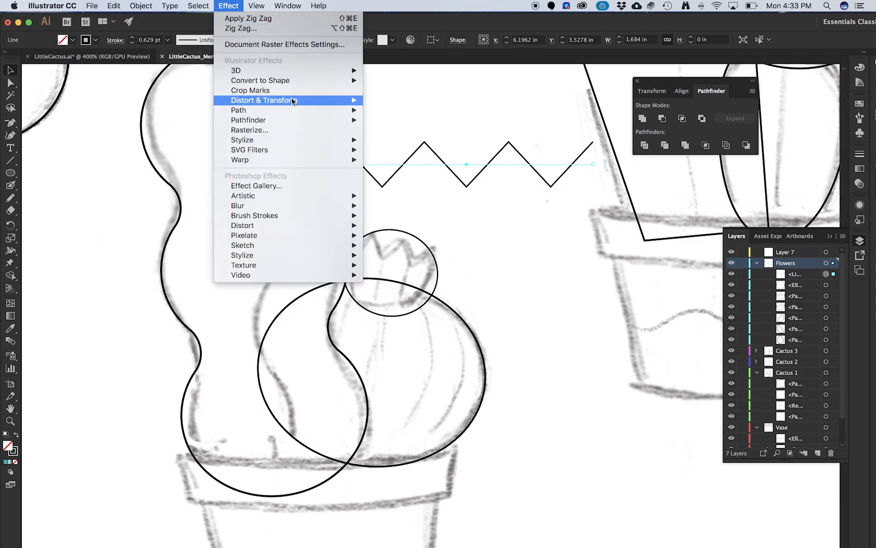
mouse_move(136, 5)
click(173, 120)
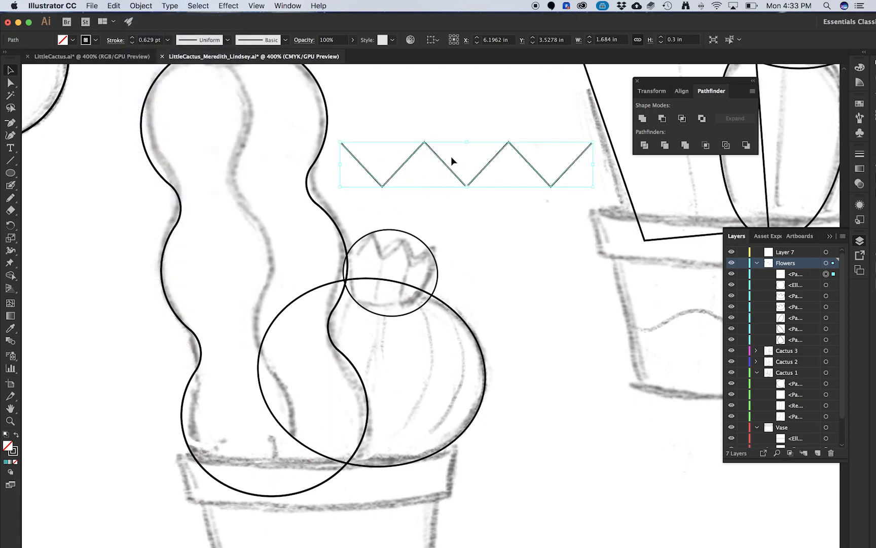
Step: Scale down the zigzag path, rotate it clockwise, and place it across the upper part of the flower ellipse
mouse_move(594, 144)
mouse_down()
mouse_move(588, 153)
mouse_move(448, 166)
mouse_move(419, 214)
mouse_move(419, 249)
mouse_up()
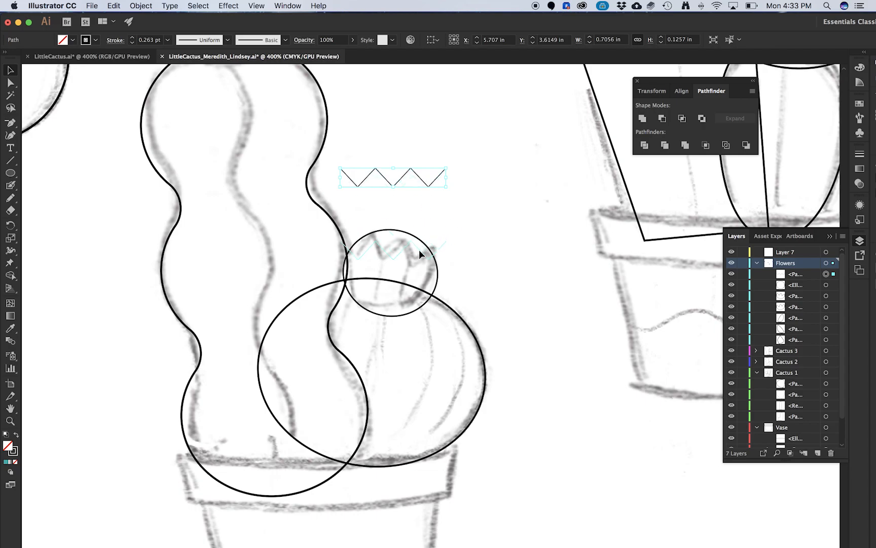
drag(339, 237, 365, 254)
key(super+equal)
key(super+equal)
drag(315, 224, 320, 225)
drag(517, 259, 496, 278)
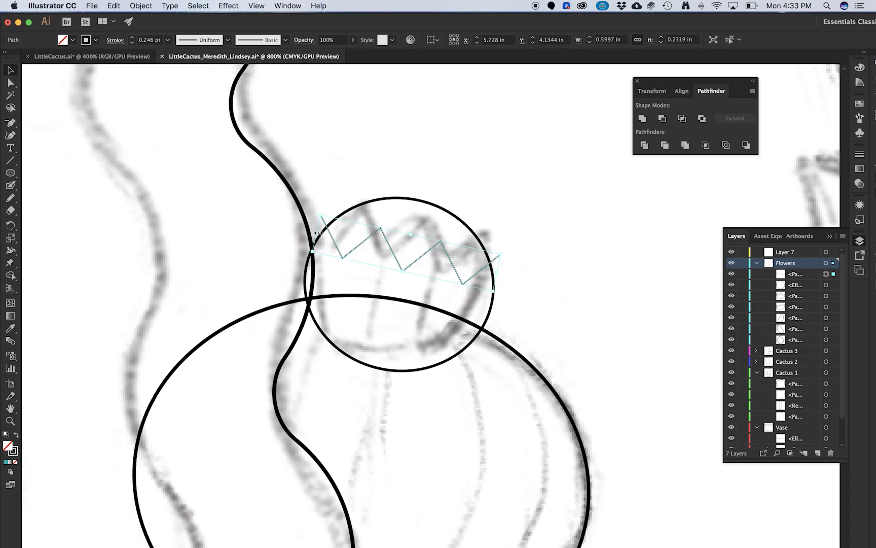
drag(318, 232, 326, 228)
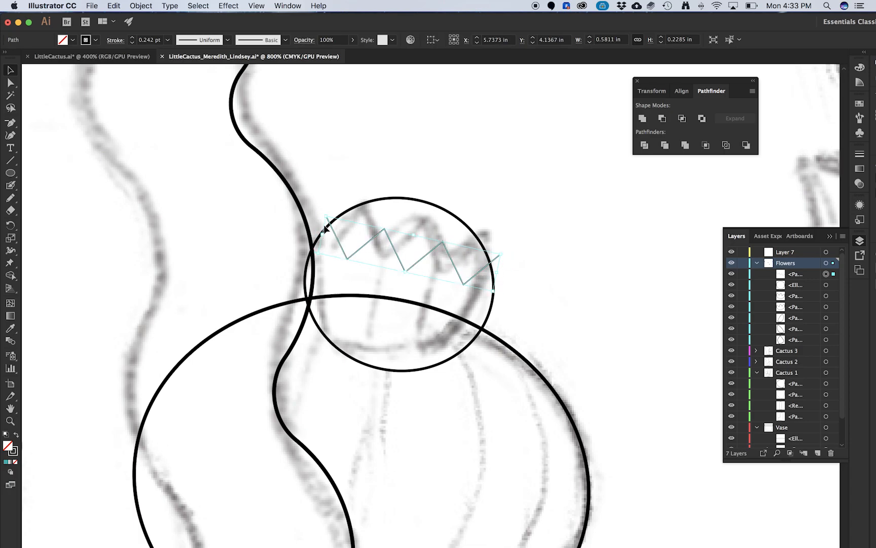
click(527, 227)
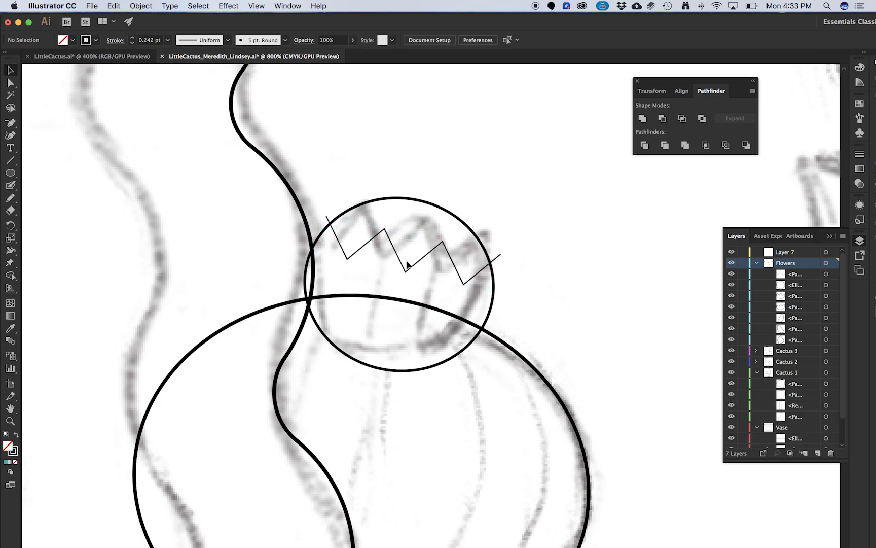
Step: Select the anchor point at the zigzag's first peak inside the ellipse using Direct Selection
key(a)
click(384, 229)
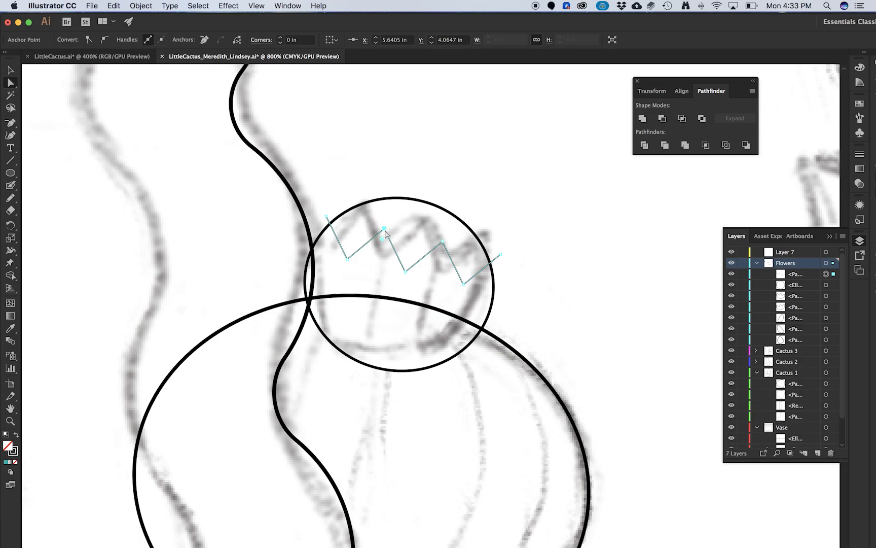
Step: Divide the flower circle above the round cactus along the zigzag line with Pathfinder Divide, and ungroup the resulting pieces
click(384, 193)
key(v)
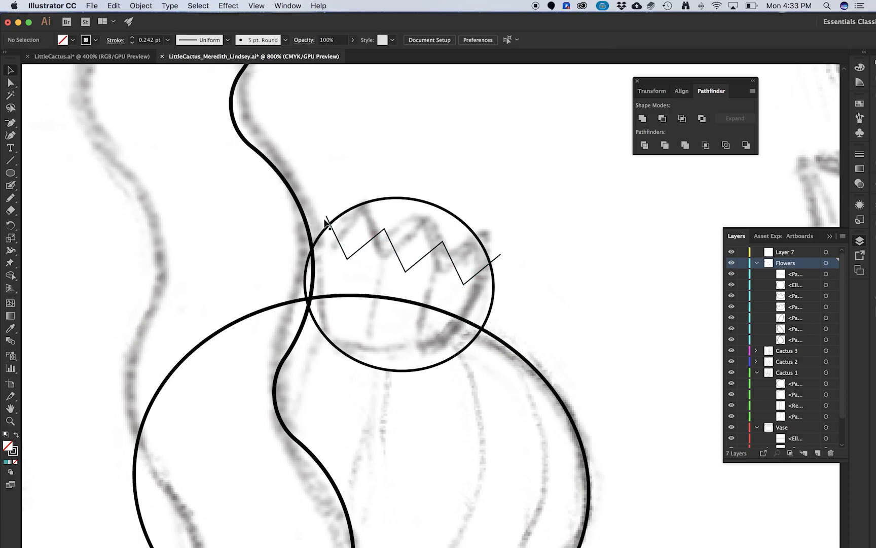
drag(331, 193, 392, 245)
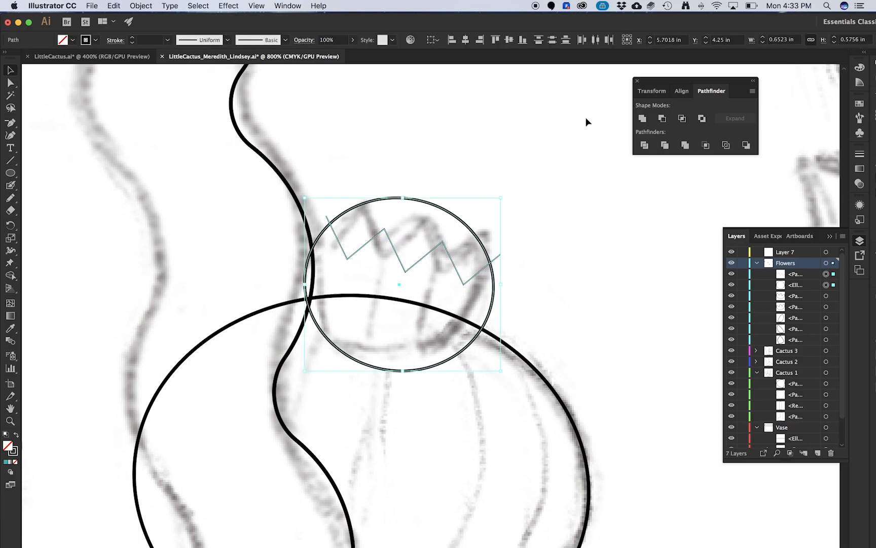
click(644, 145)
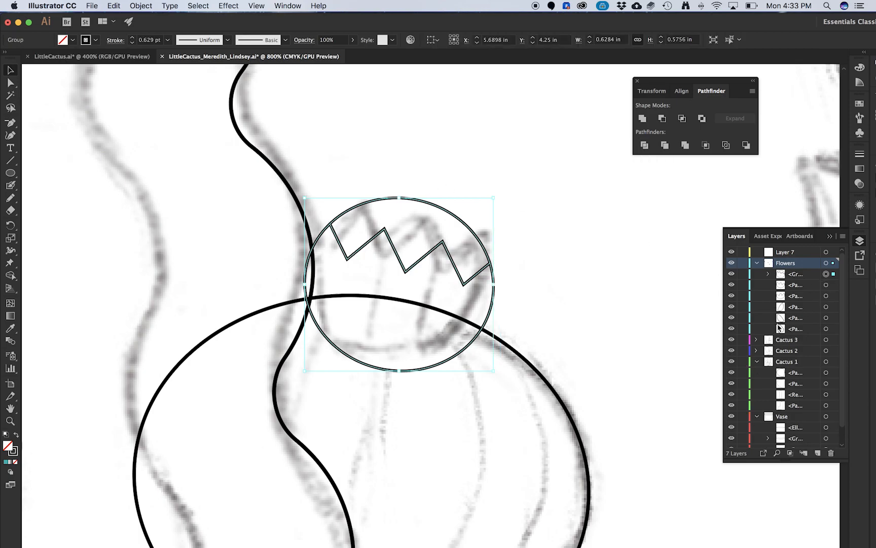
key(super+shift+g)
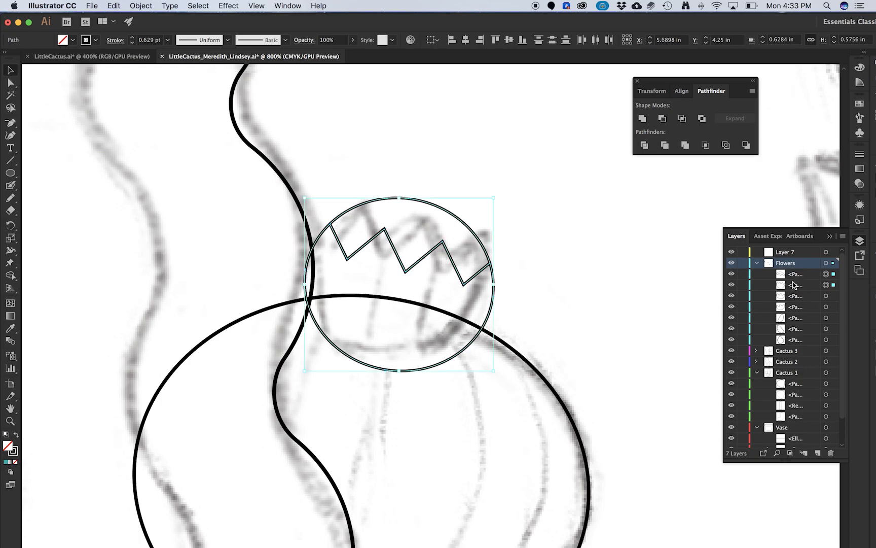
Step: Delete the piece of the divided circle above the zigzag line, leaving the cup-shaped flower
click(446, 206)
click(441, 210)
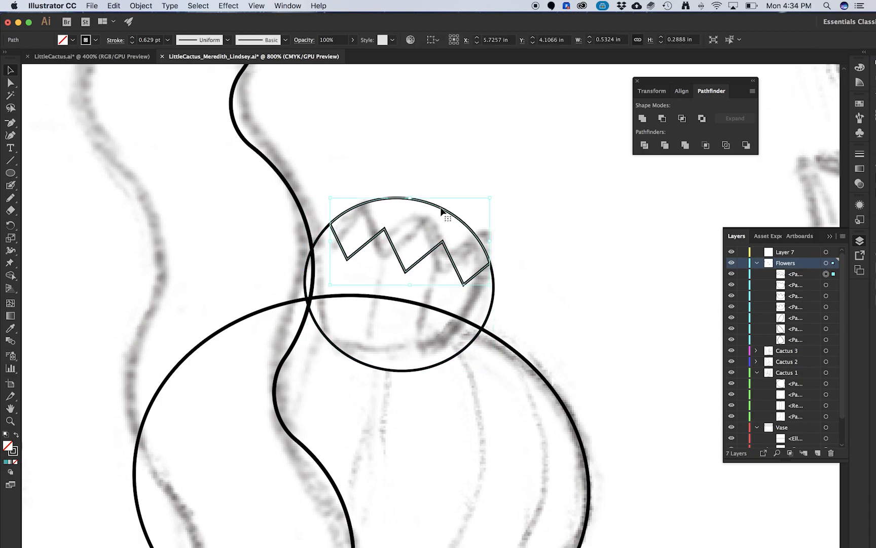
key(Delete)
key(super+minus)
key(super+minus)
key(super+minus)
key(super+minus)
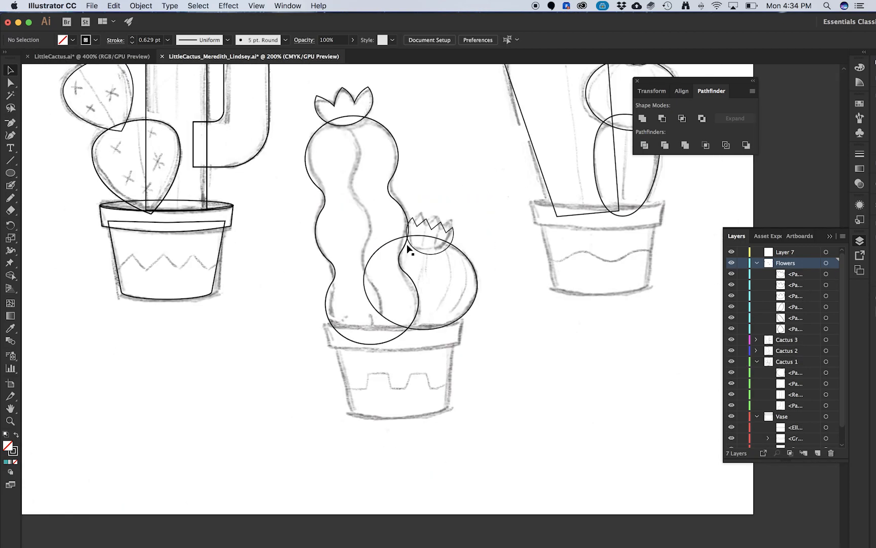
Step: Scale the zigzag-topped flower to about 0.59 by 0.44 in, rotating it slightly to fit the sketch on the round cactus
scroll(408, 249, up, 1)
click(425, 248)
drag(424, 248, 428, 250)
drag(395, 195, 405, 203)
drag(475, 193, 475, 192)
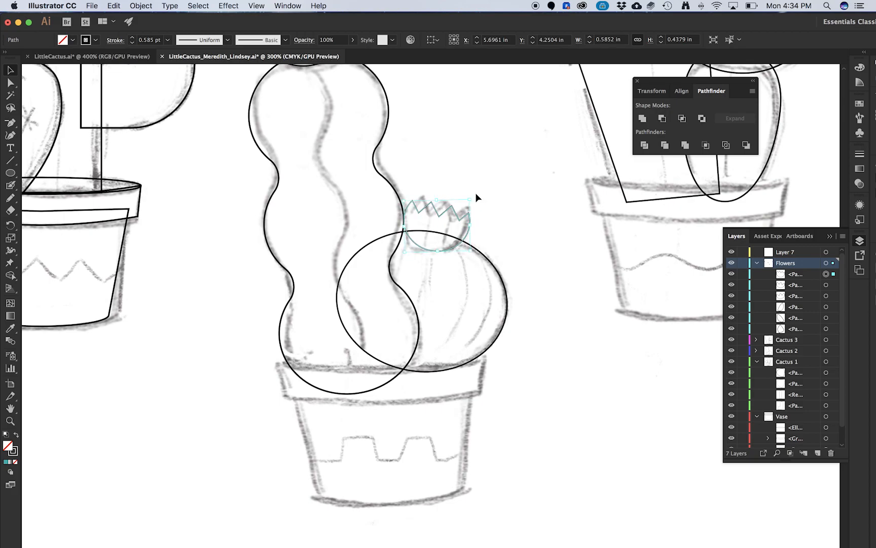
click(476, 193)
key(super+minus)
key(super+minus)
scroll(421, 210, up, 5)
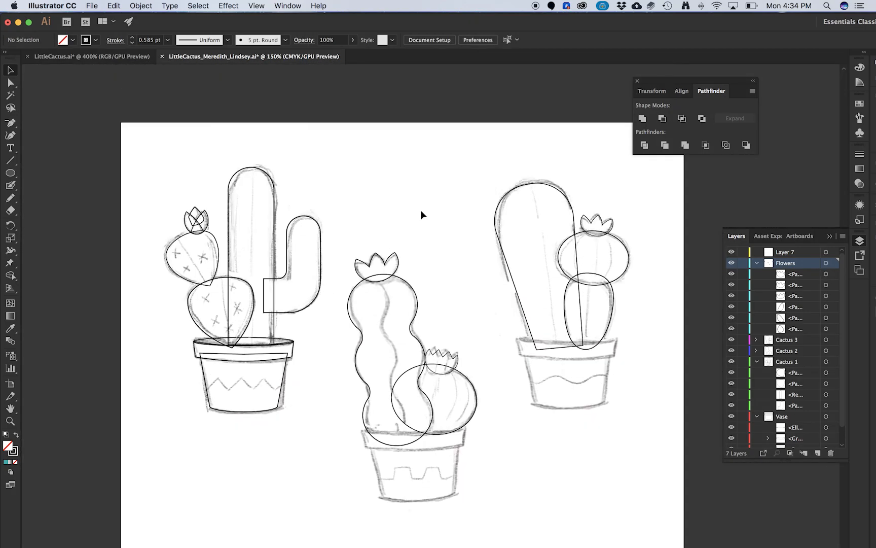
scroll(410, 304, down, 5)
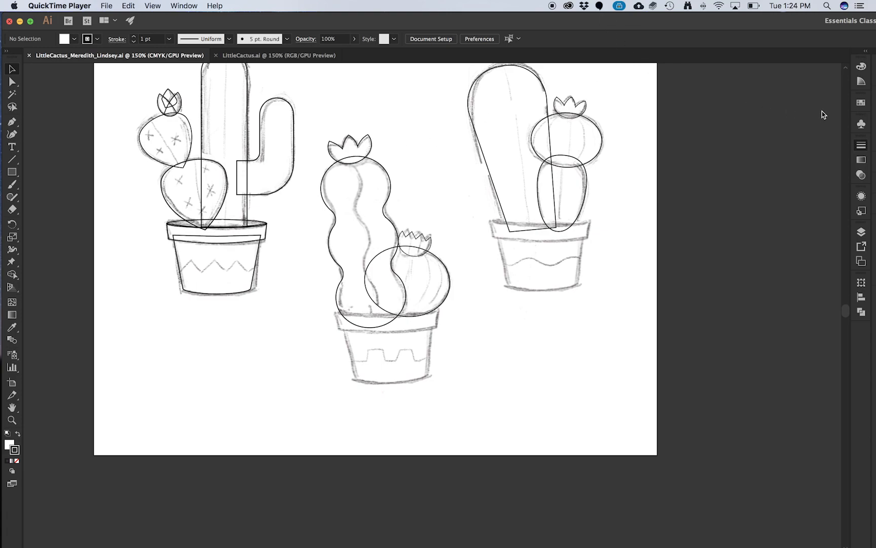
Step: Show the document's swatches and start opening another swatch library from a file
click(861, 103)
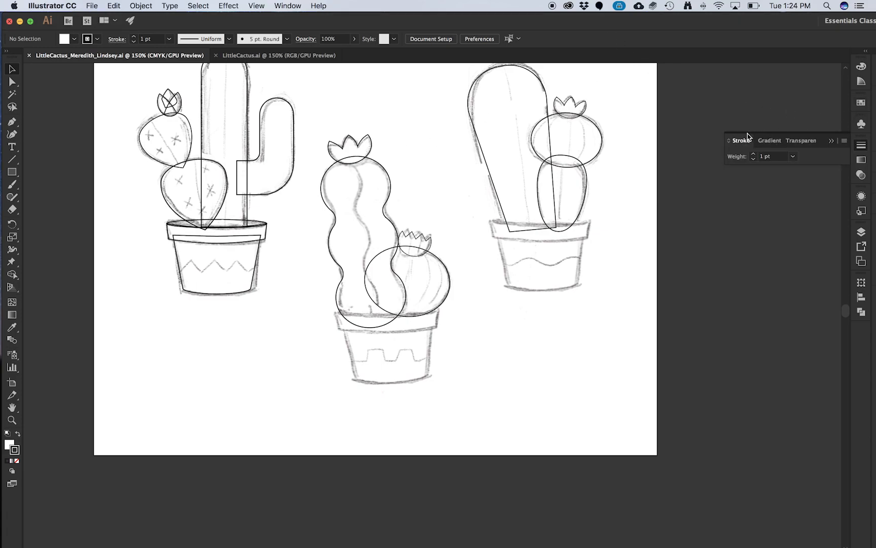
click(742, 140)
click(861, 104)
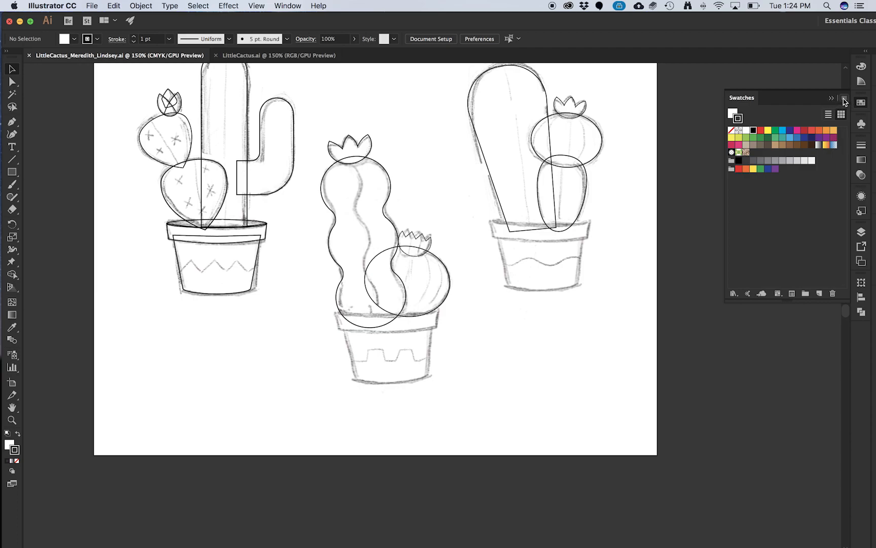
click(845, 101)
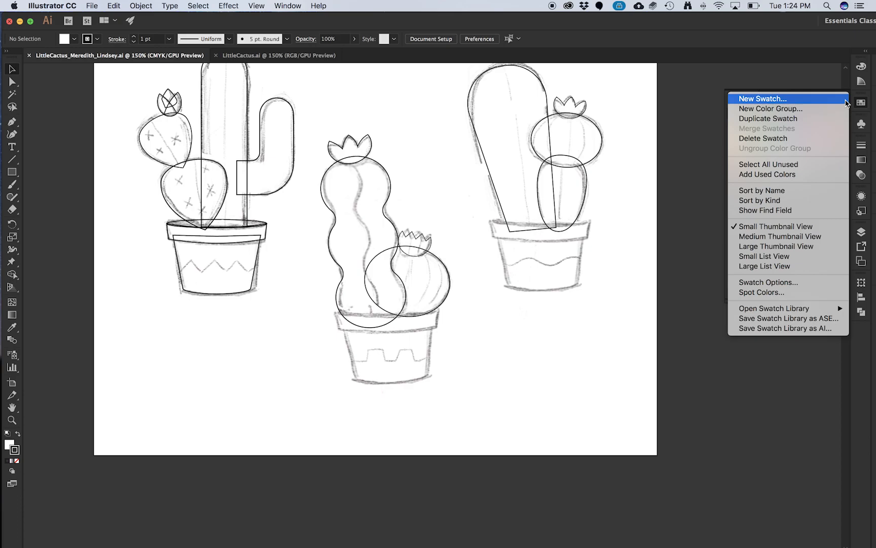
mouse_move(764, 310)
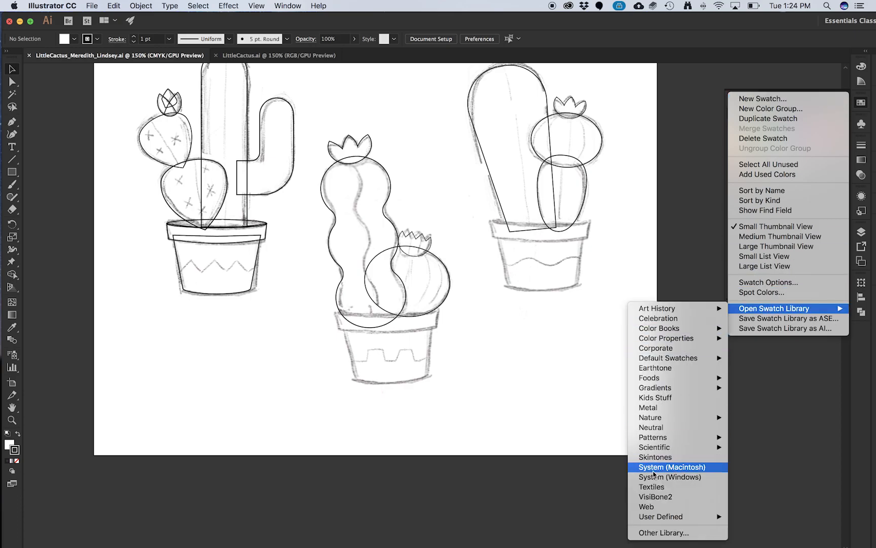
click(670, 535)
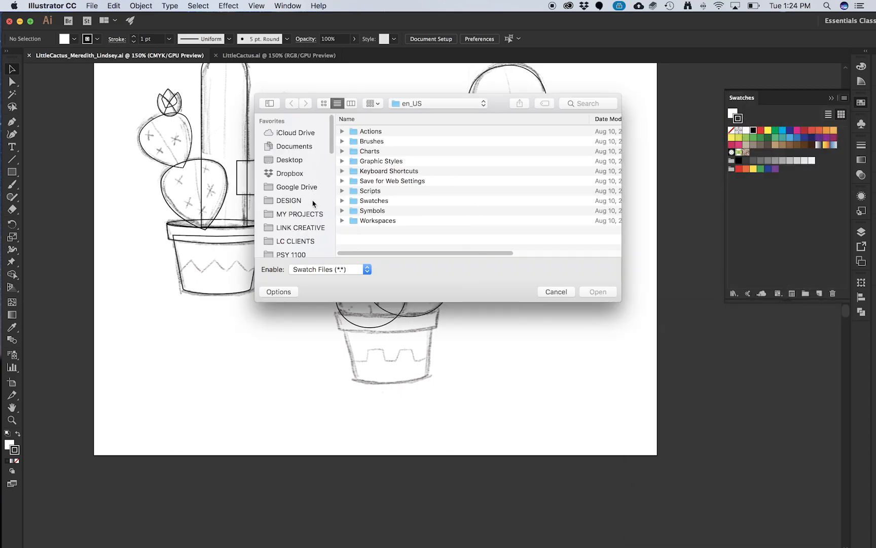
Step: Browse through Semester 1 2018-19, APP101 2018-19, APP101 ILLUSTRATOR and Day 4 to the Little Cactus Exercise folder
click(308, 215)
scroll(302, 211, down, 5)
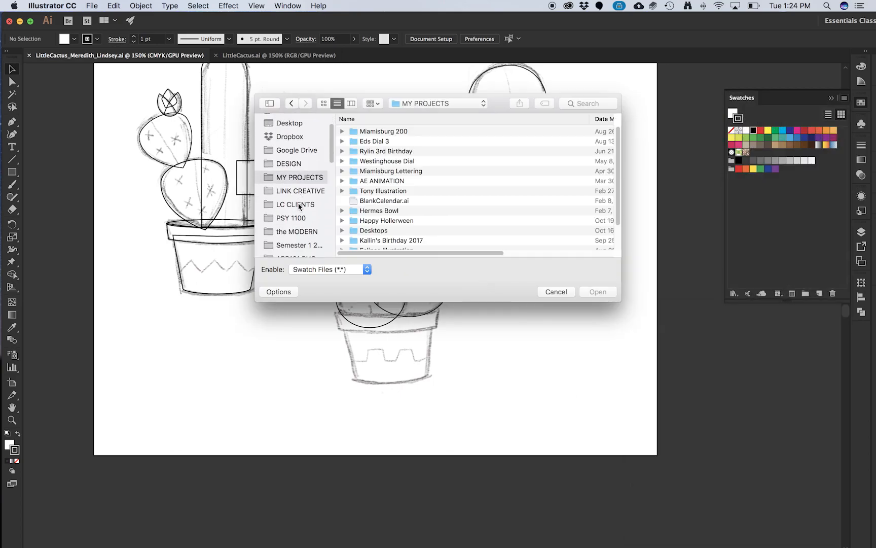
click(301, 187)
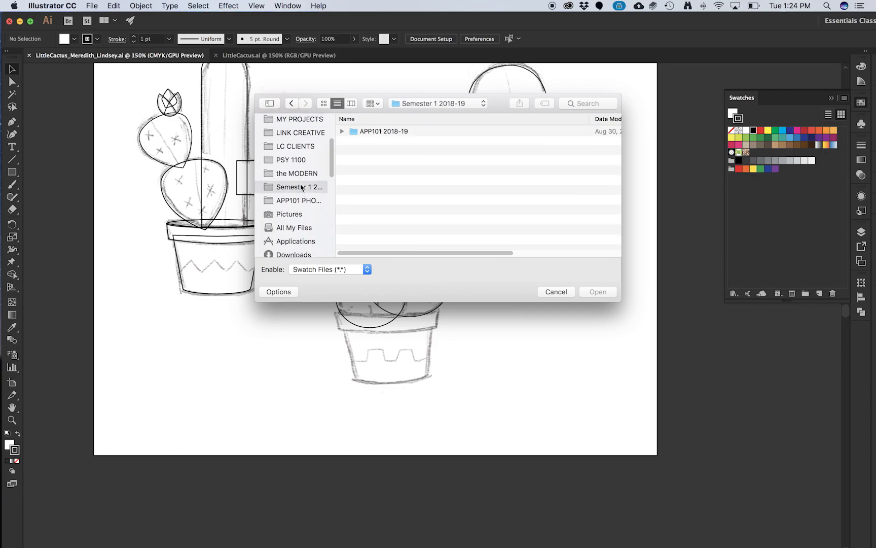
double_click(384, 131)
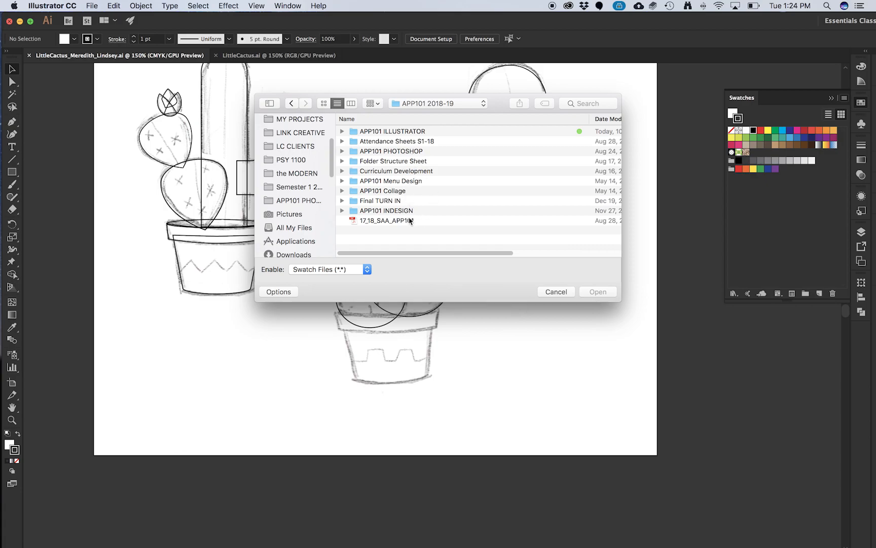
double_click(416, 133)
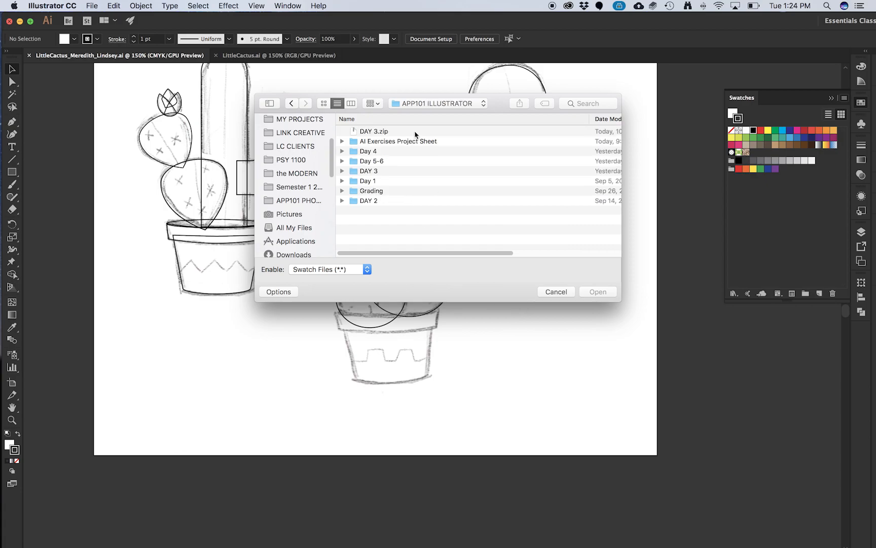
double_click(372, 151)
double_click(395, 133)
click(396, 133)
double_click(395, 133)
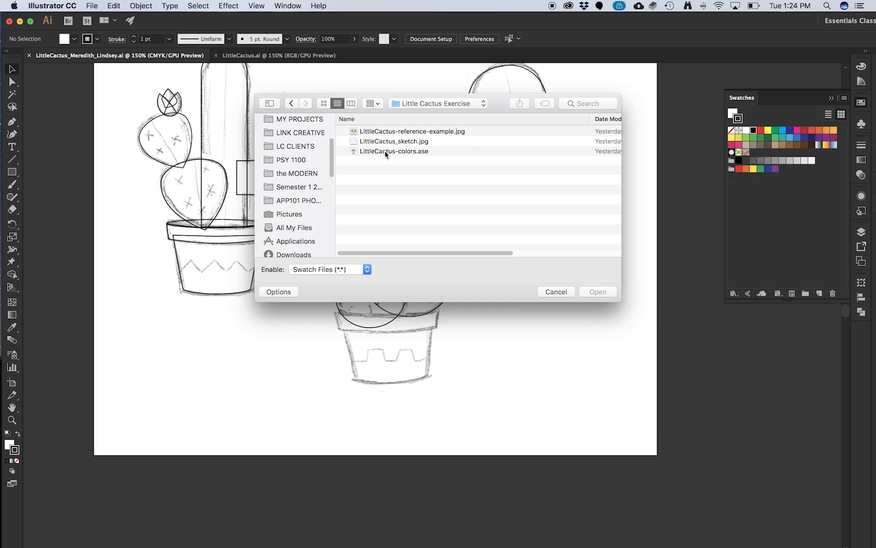
Step: Load the LittleCactus-colors.ase library, add its cactus color group to the document's swatches, and close the library
click(408, 152)
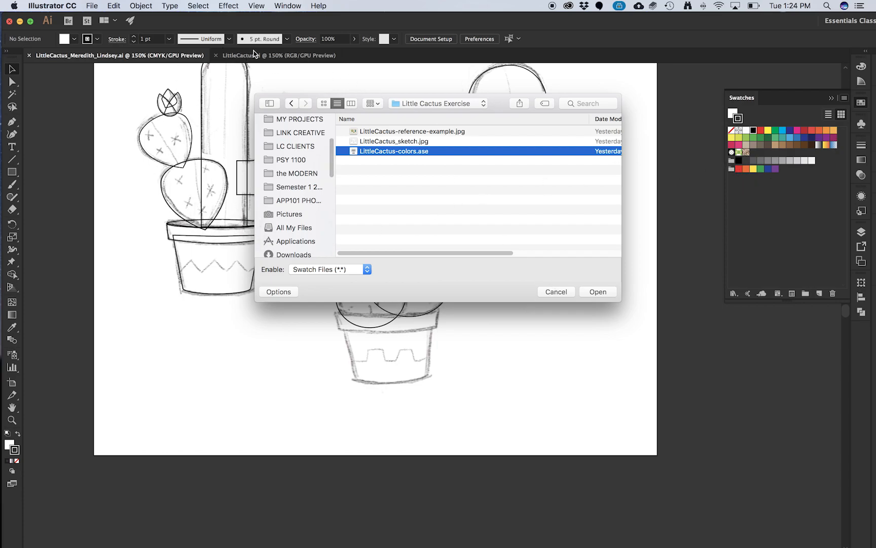
click(600, 292)
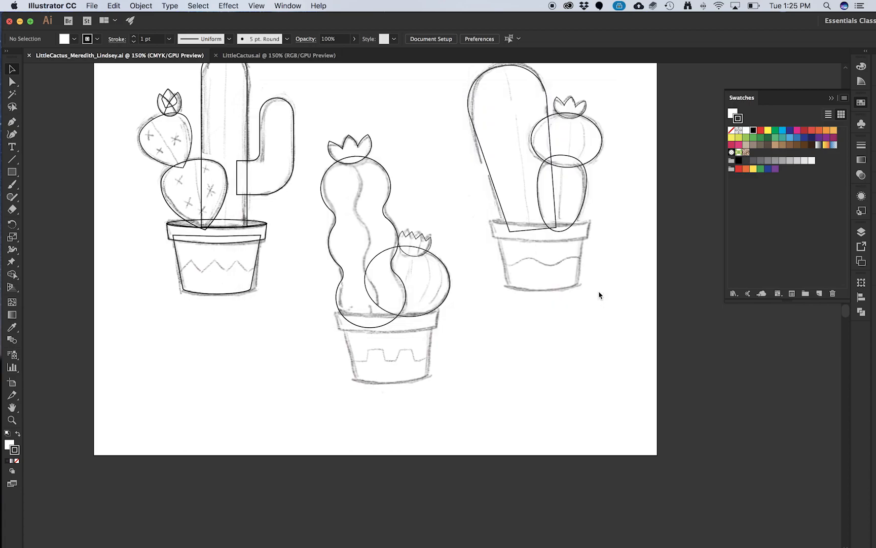
drag(437, 259, 635, 91)
drag(696, 162, 696, 336)
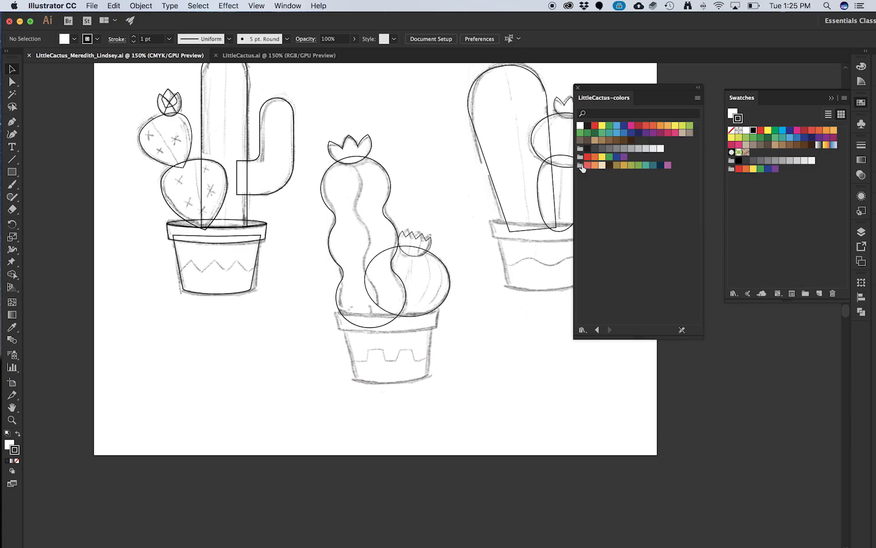
click(582, 165)
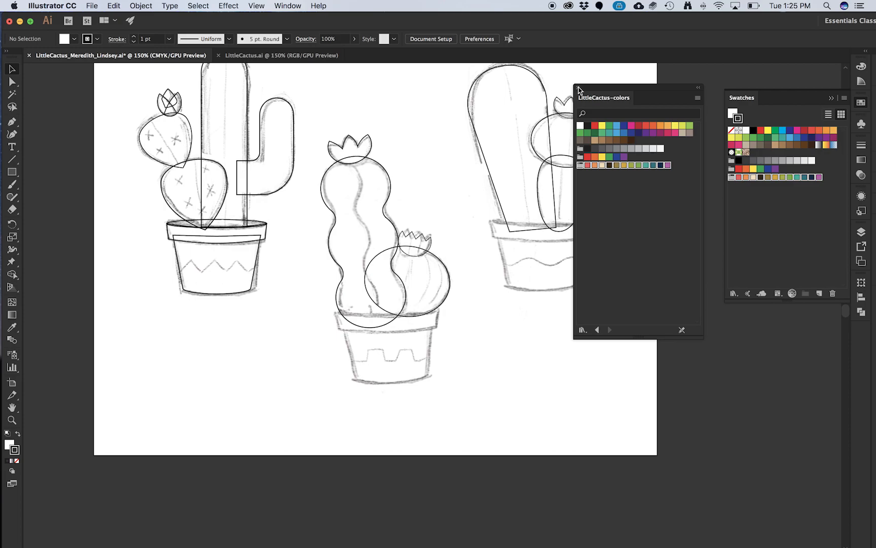
click(578, 89)
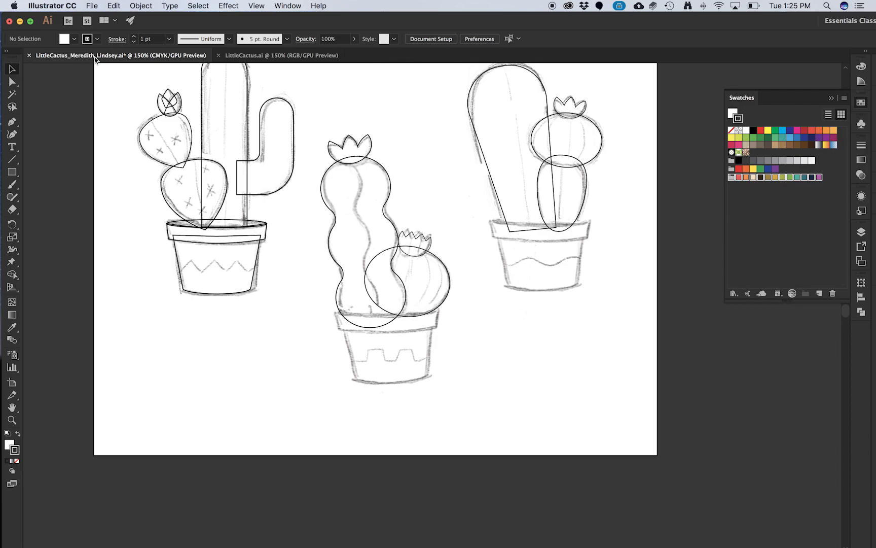
Step: Switch to the LittleCactus.ai reference and examine the fills of the light and dark halves of its cacti and flowers
drag(262, 158, 329, 231)
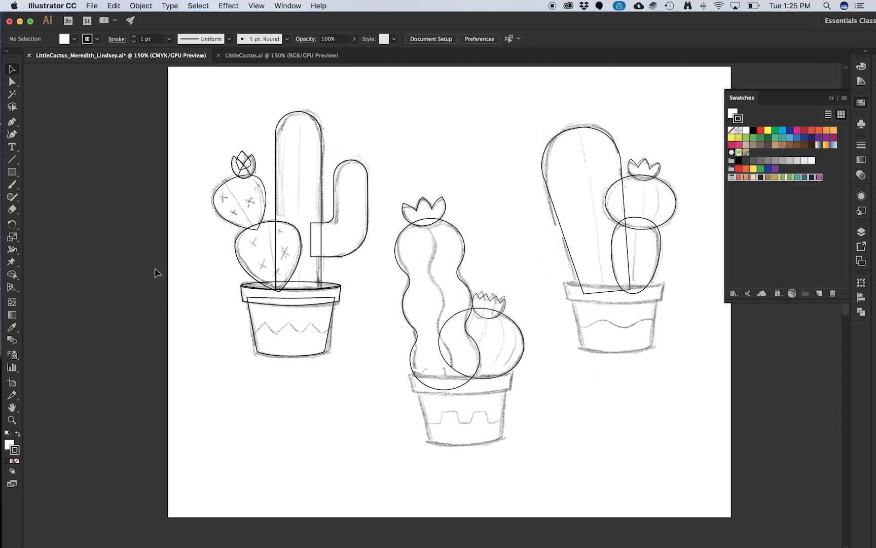
click(282, 56)
scroll(369, 203, up, 3)
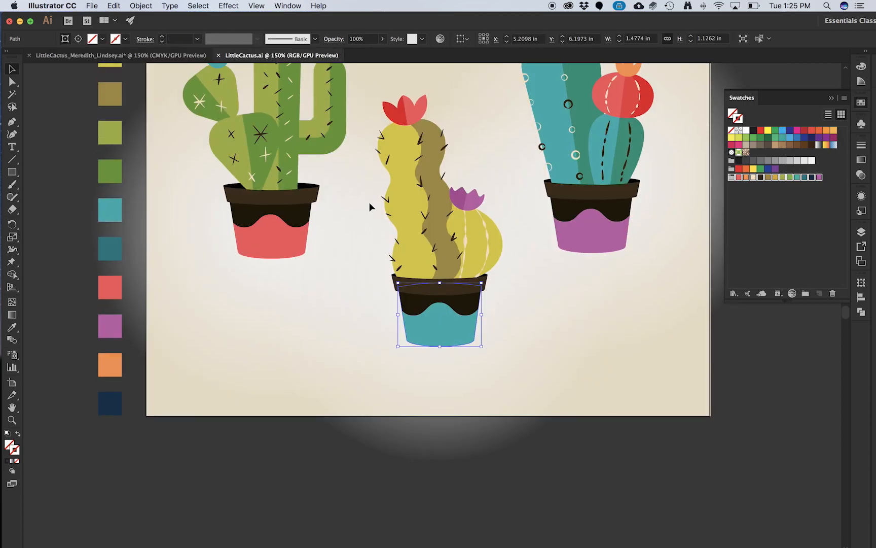
scroll(369, 203, up, 3)
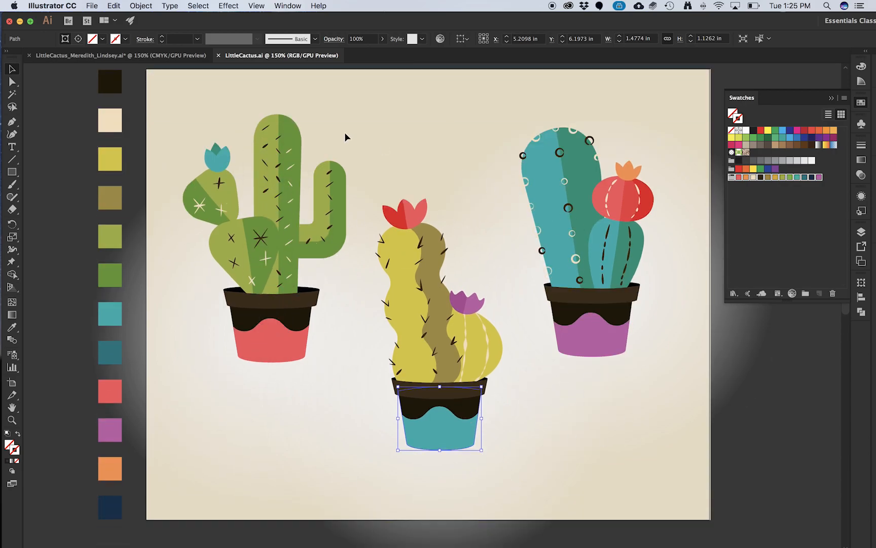
click(299, 131)
click(580, 162)
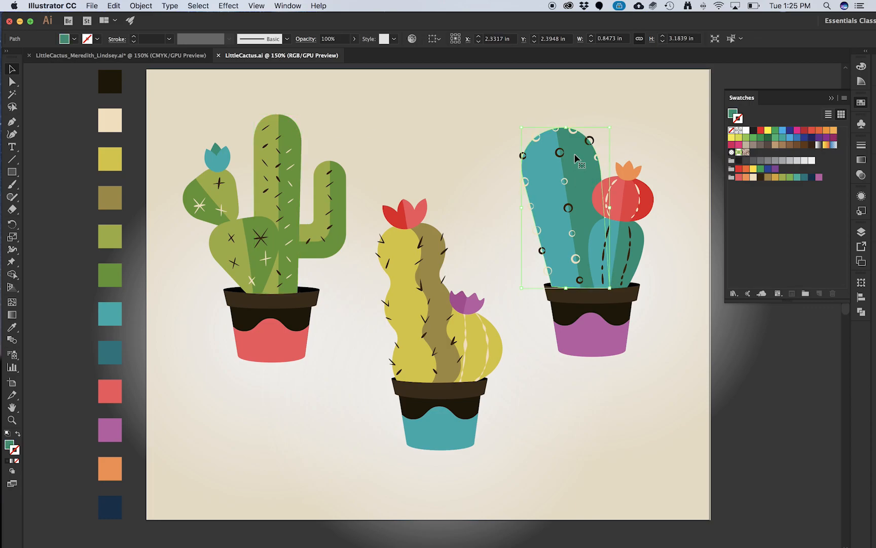
click(436, 250)
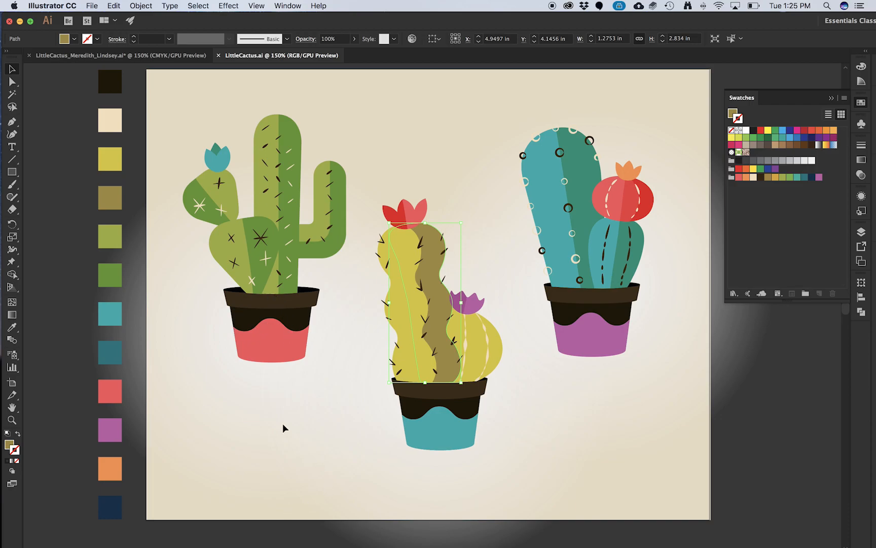
click(583, 192)
click(640, 244)
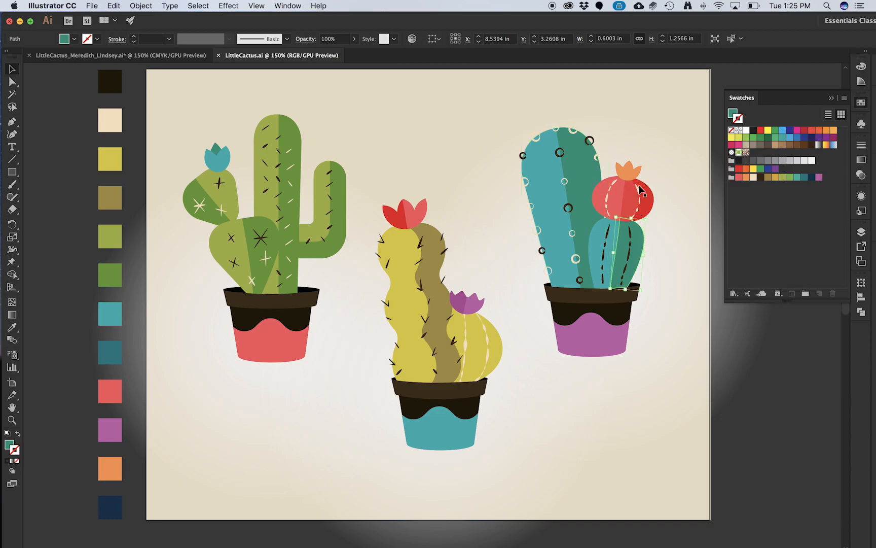
click(618, 199)
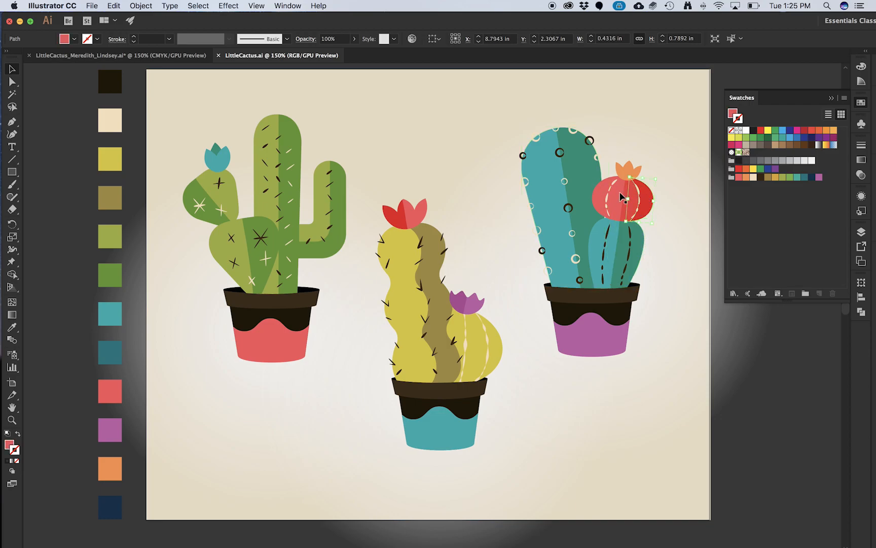
click(392, 215)
click(613, 192)
click(219, 159)
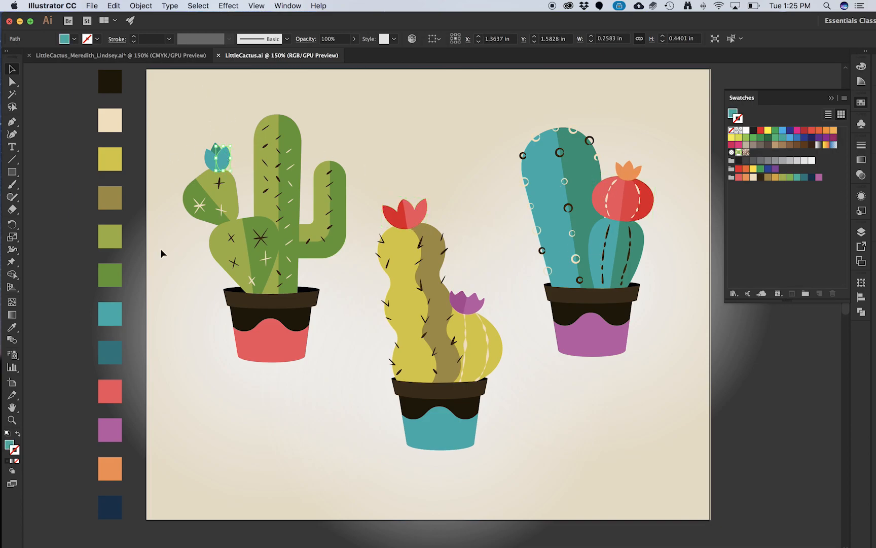
Step: In the traced document, fill the tall cactus and its side arm with the olive-green LittleCactus swatch and no stroke
click(171, 56)
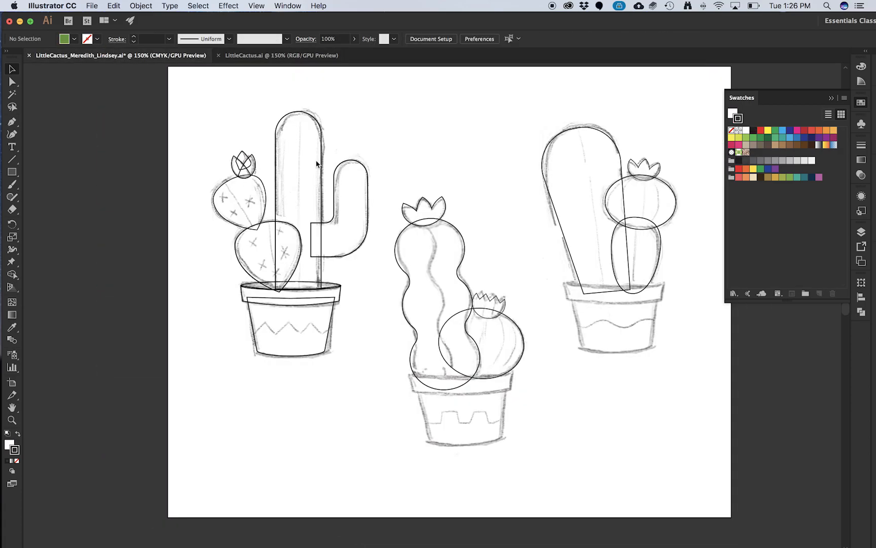
click(337, 170)
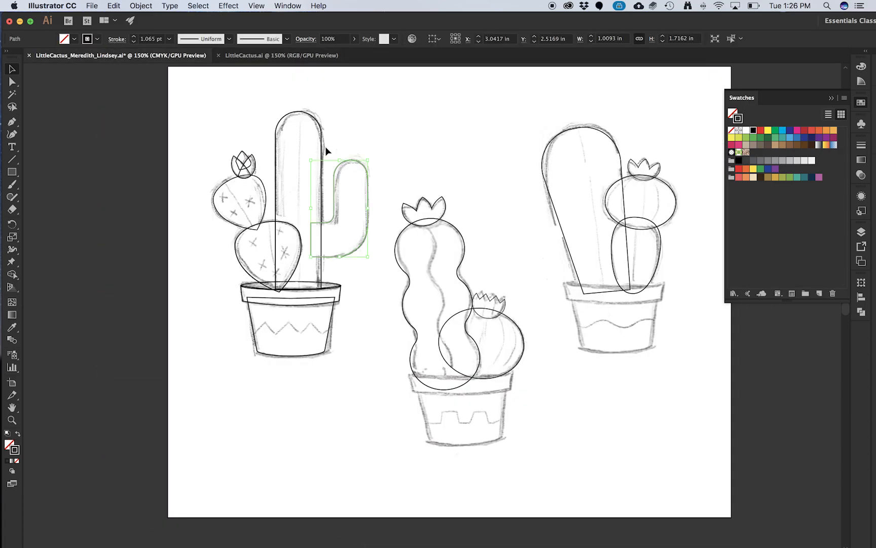
shift+click(321, 146)
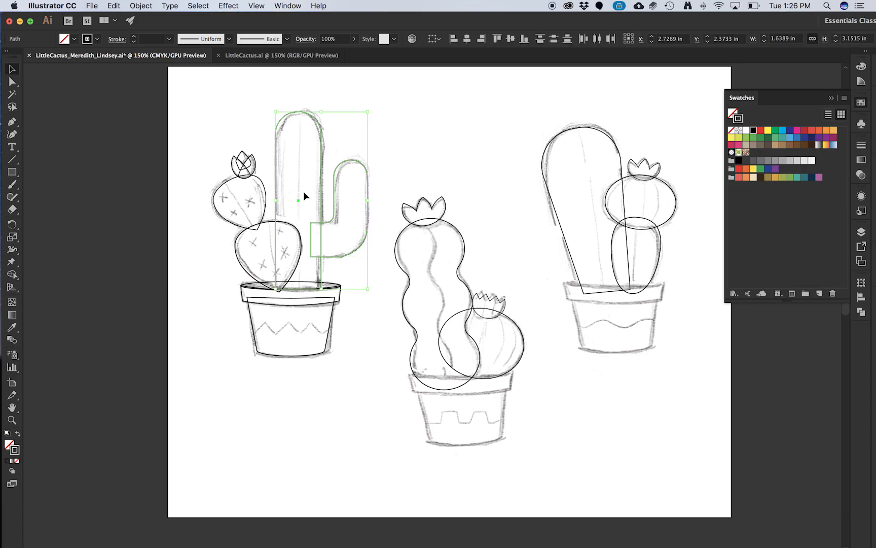
scroll(355, 199, up, 1)
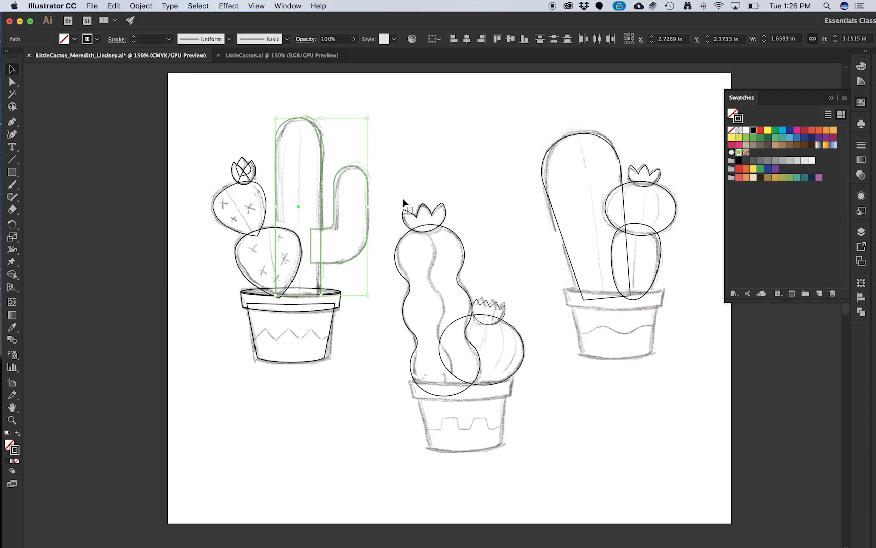
click(783, 178)
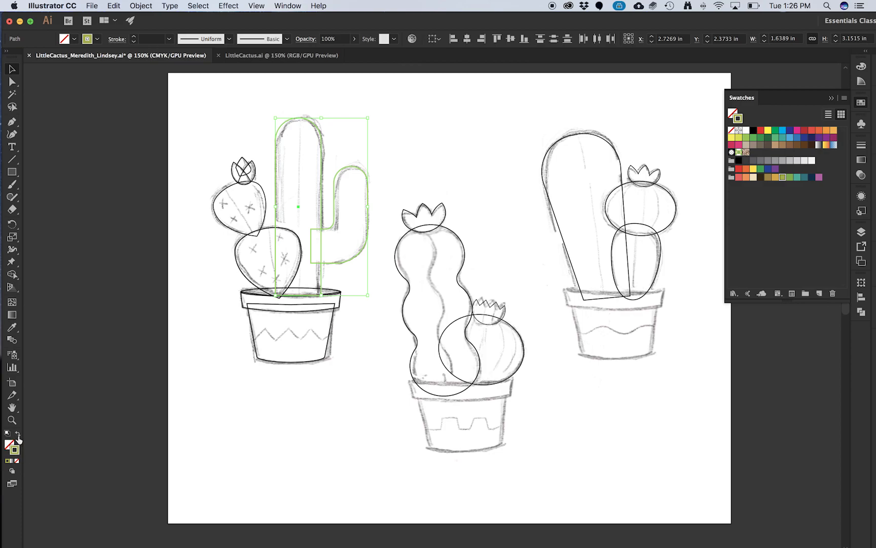
click(17, 435)
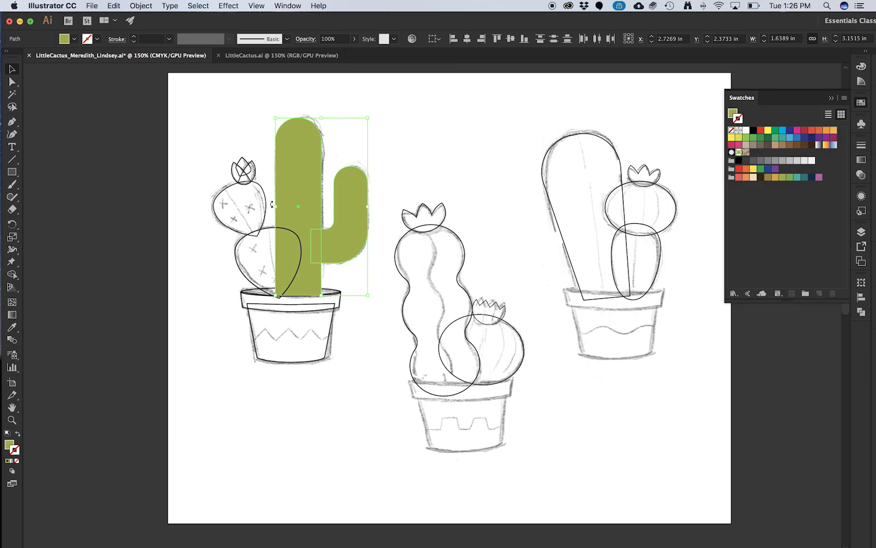
Step: Check the reference's greens, then refill the traced tall cactus and its arm with the medium-green swatch and no stroke
click(244, 57)
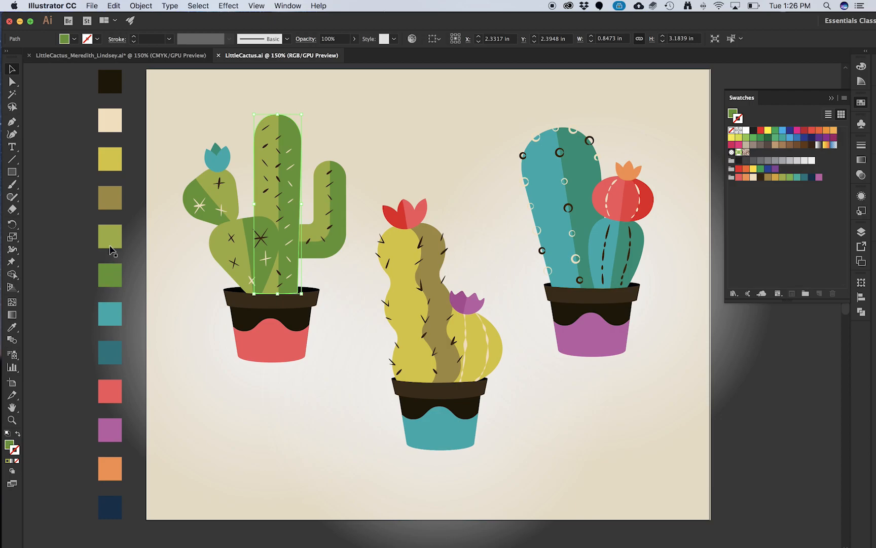
click(789, 177)
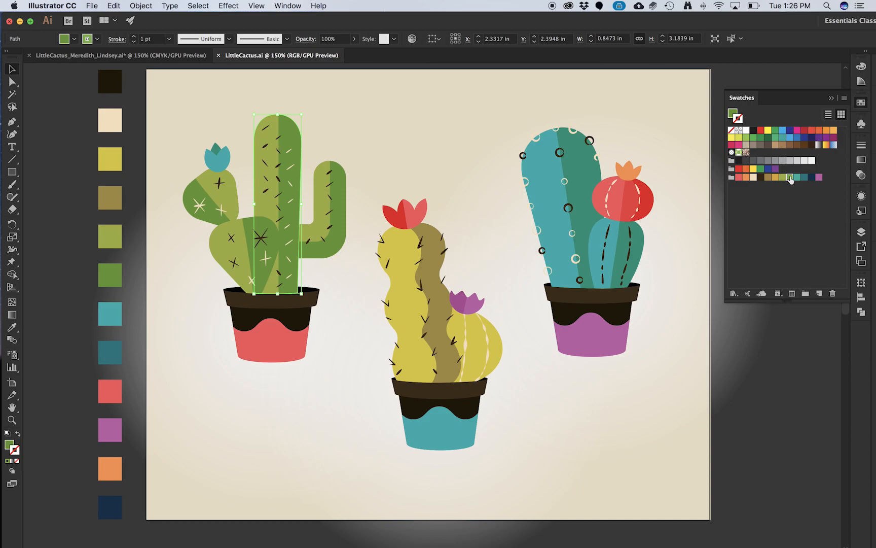
key(super+grave)
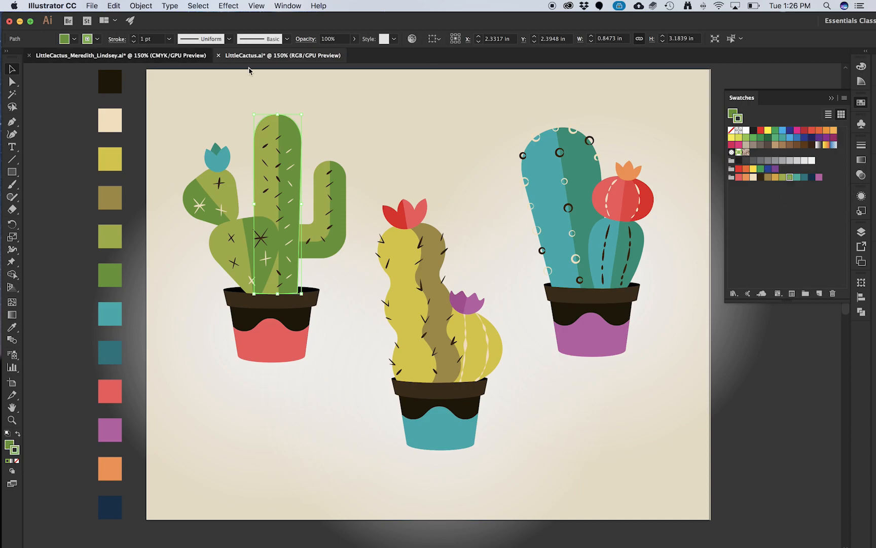
click(791, 179)
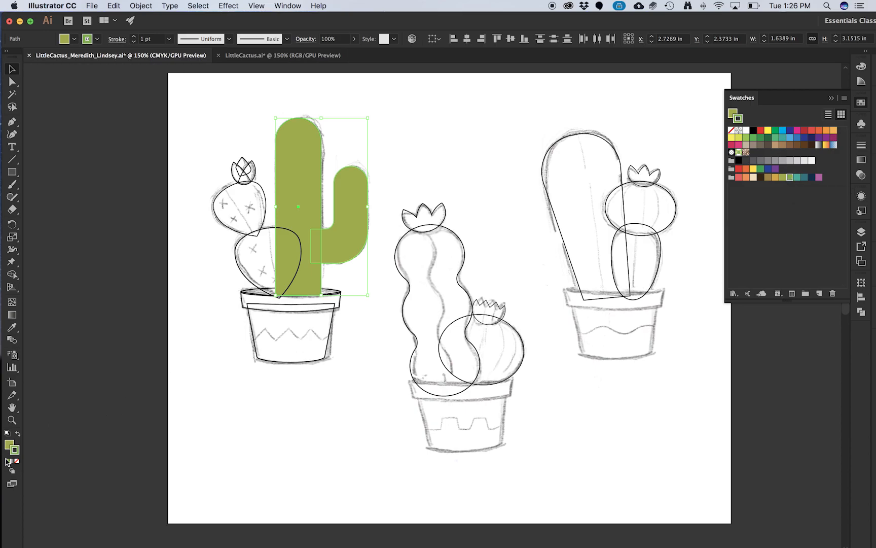
click(19, 435)
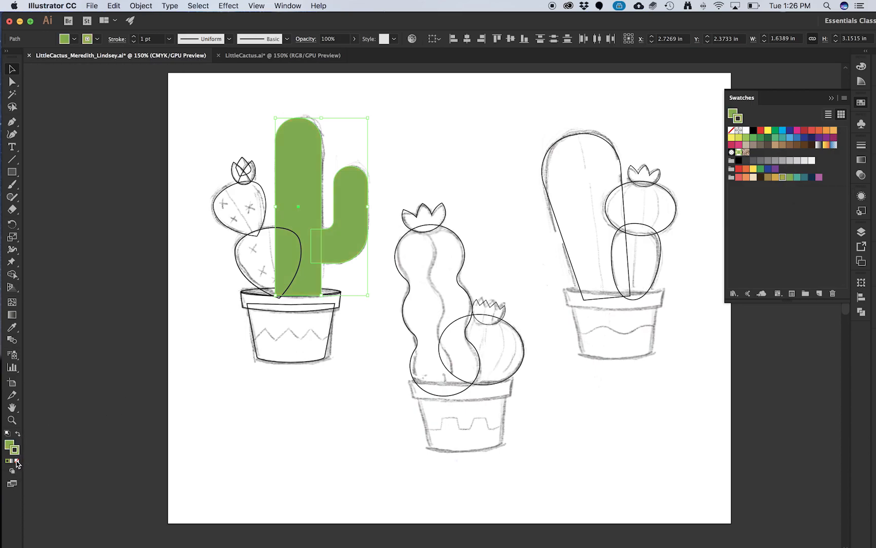
click(16, 461)
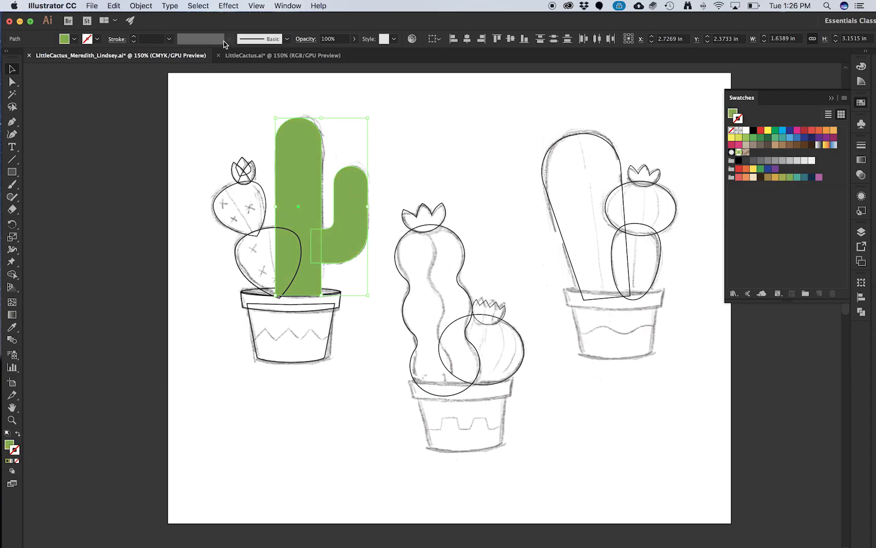
Step: Match the two rounded pads beside the tall cactus to its green fill and strokeless look using the Eyedropper
click(241, 57)
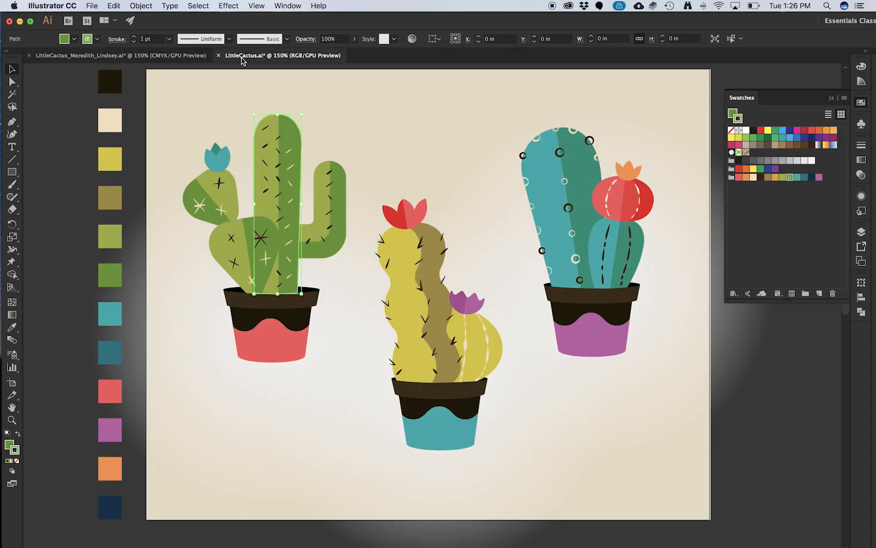
click(168, 56)
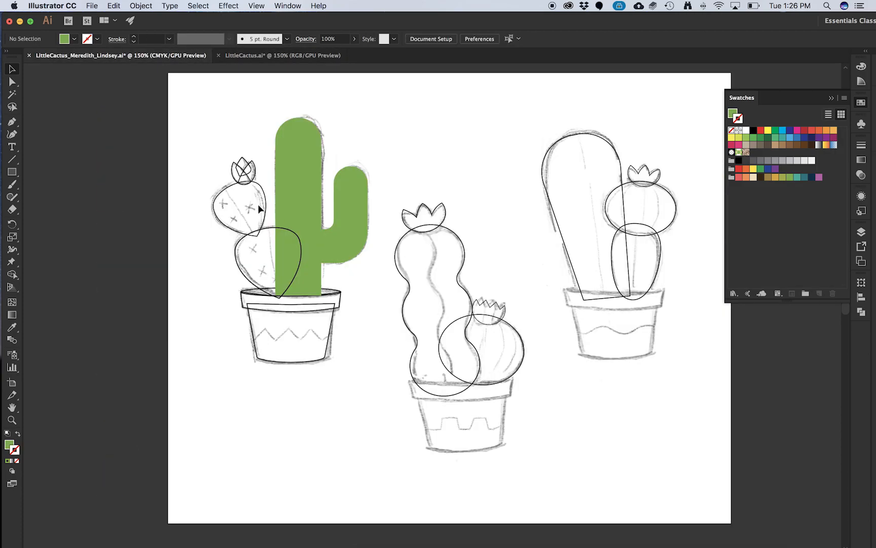
click(268, 212)
shift+click(291, 231)
click(241, 56)
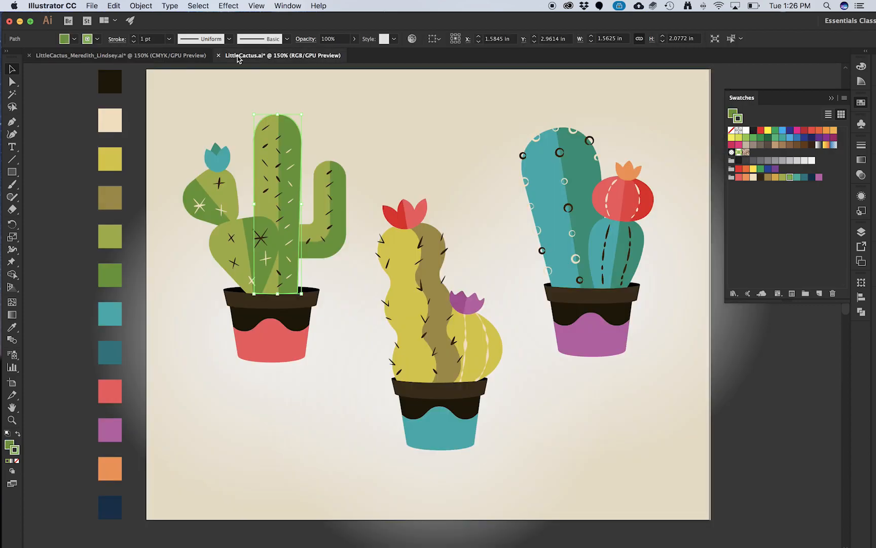
click(161, 56)
key(i)
click(314, 174)
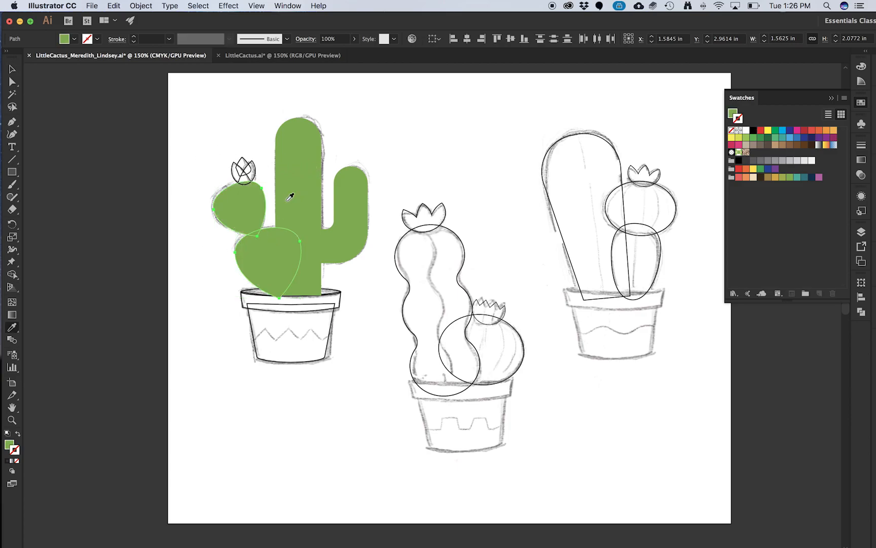
key(v)
click(200, 192)
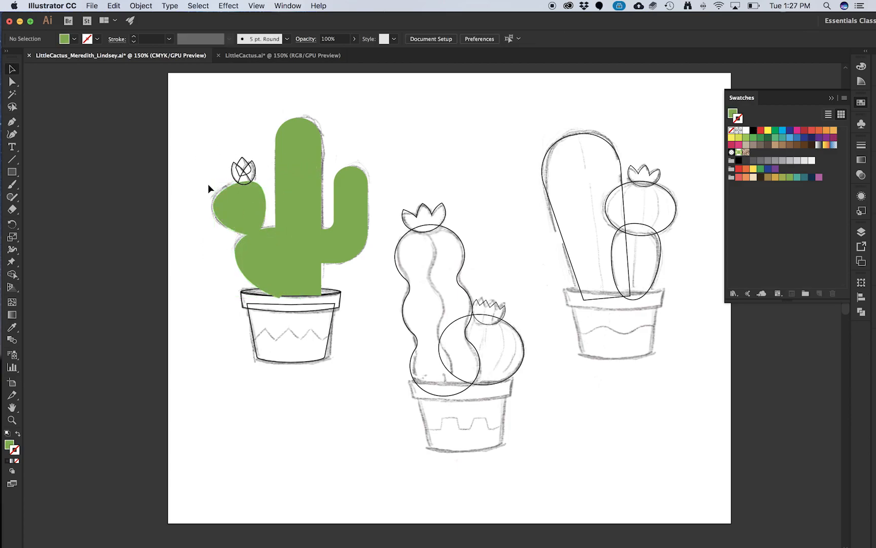
Step: Fill the two outer petals of the flower on the upper pad with the teal swatch and no stroke
click(245, 171)
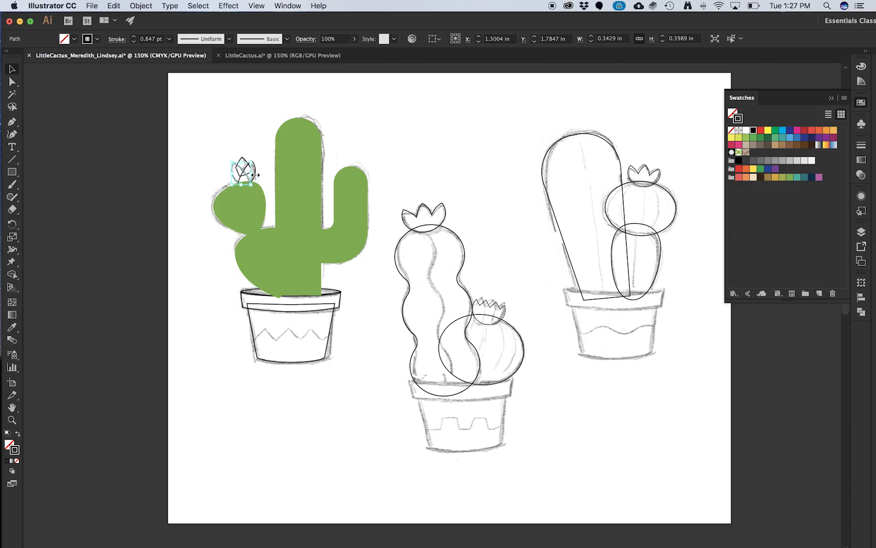
scroll(256, 158, up, 3)
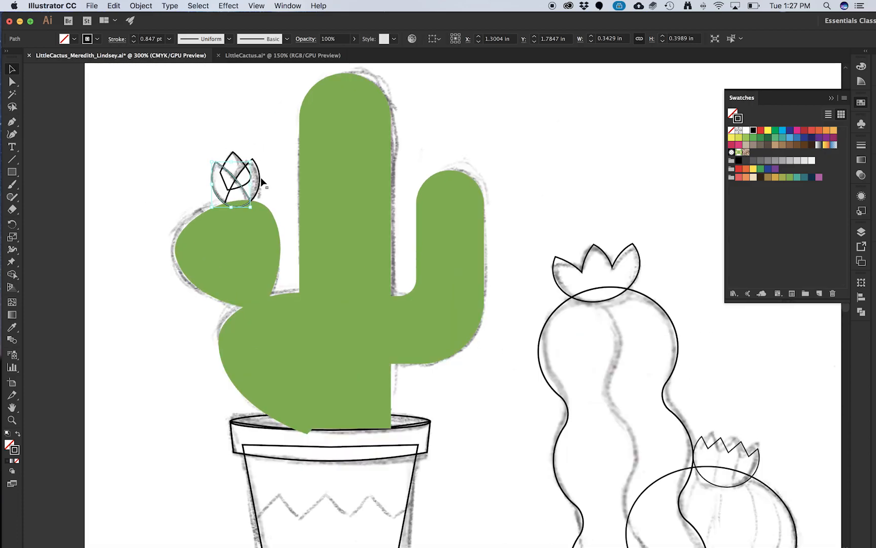
shift+click(261, 177)
click(798, 179)
click(18, 435)
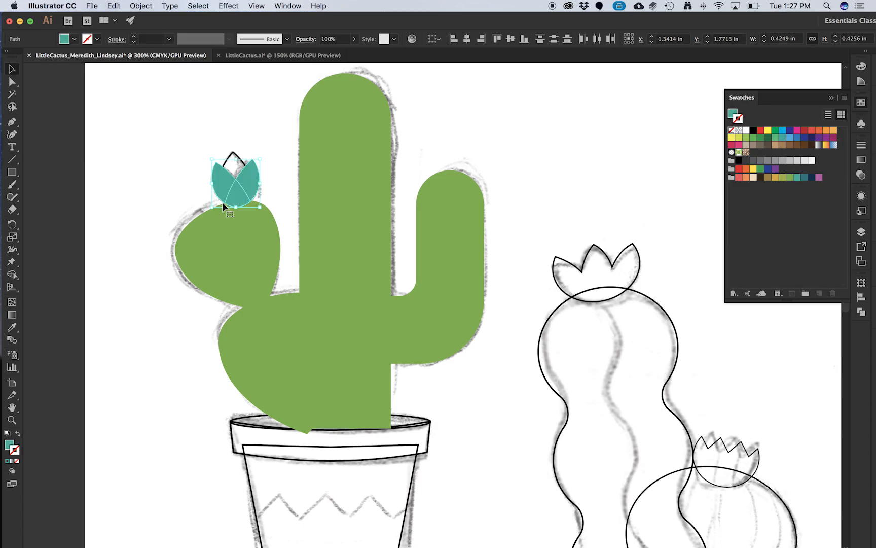
Step: Copy the outer petals' teal, strokeless appearance onto the flower's middle petal with the Eyedropper
click(232, 153)
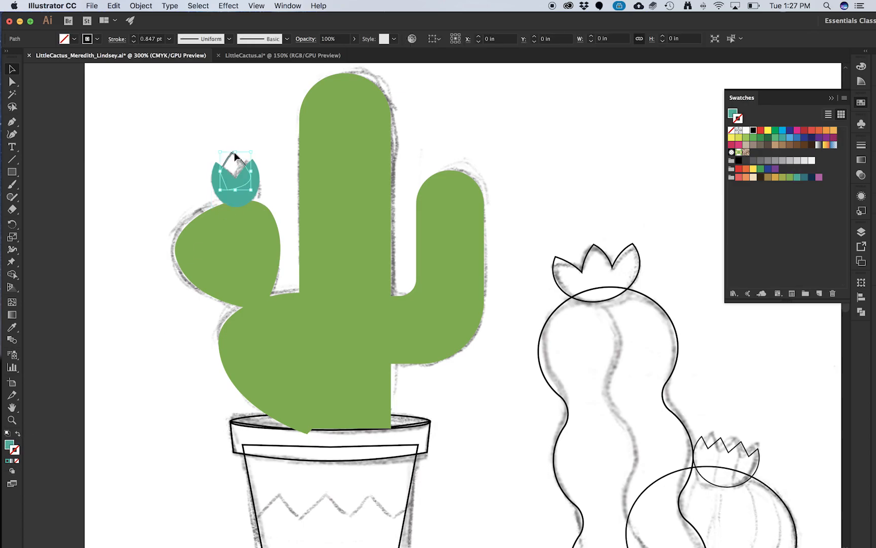
key(i)
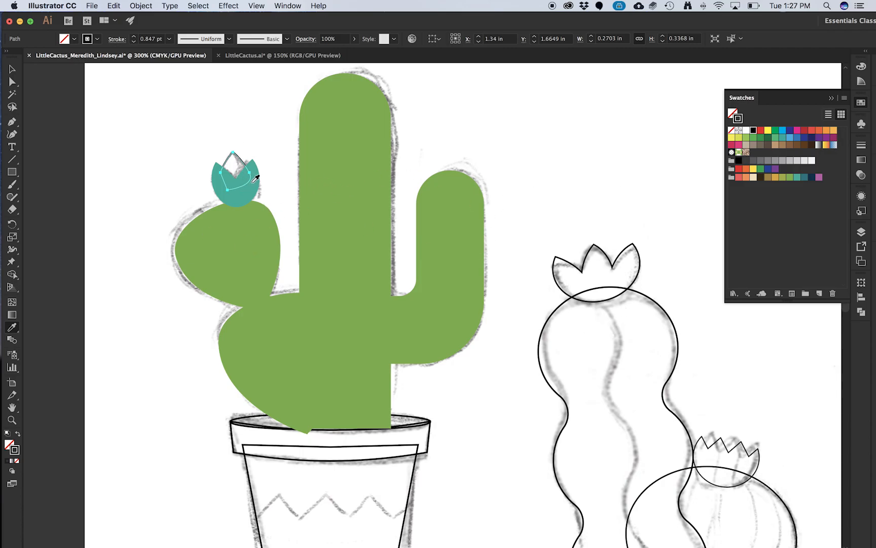
click(254, 181)
key(v)
click(248, 141)
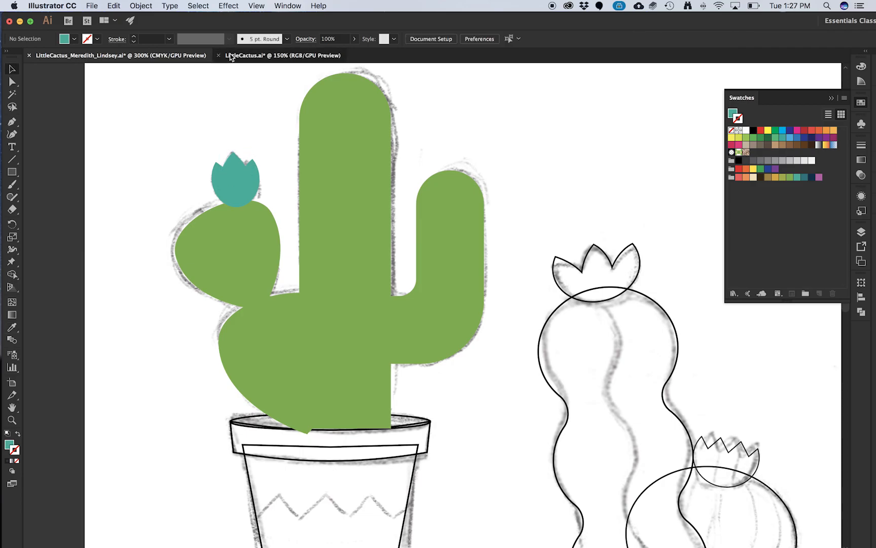
Step: Examine the middle petal's fill on the teal flower in the LittleCactus.ai reference, leaving the petal in its original place
click(229, 56)
click(217, 151)
drag(216, 152, 196, 128)
key(super+z)
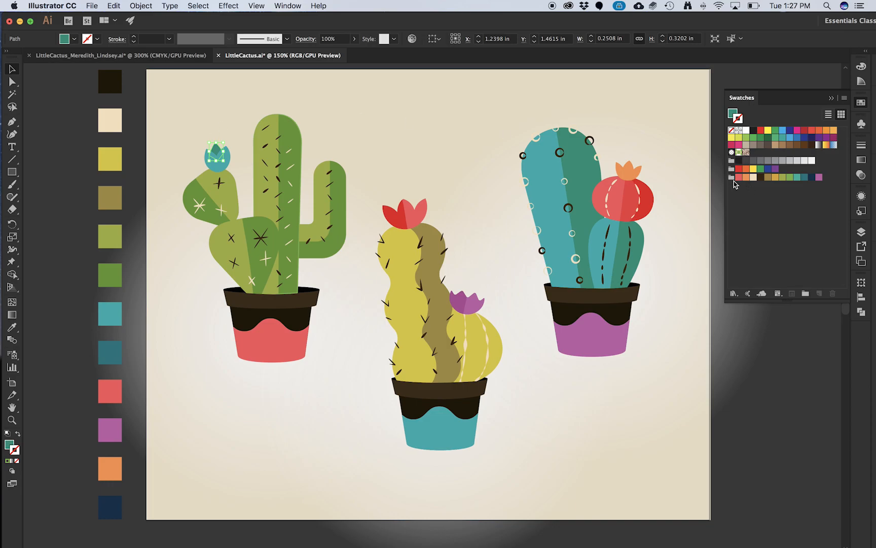
Step: Back in the traced document, fill the flower's middle petal with the dark teal swatch
click(183, 54)
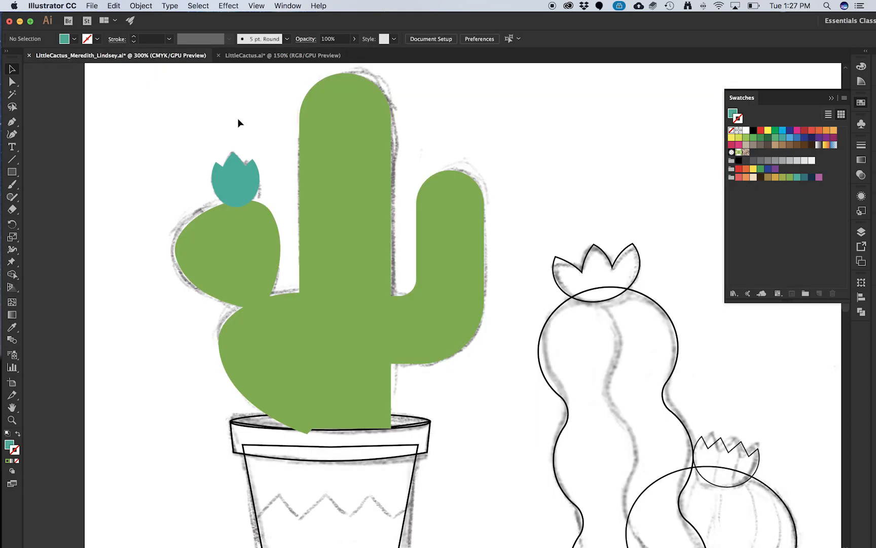
click(232, 157)
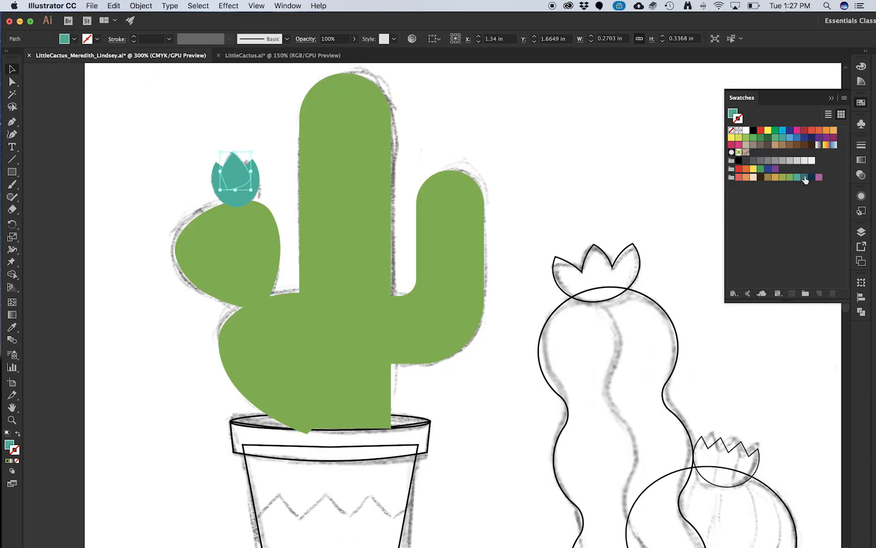
click(805, 177)
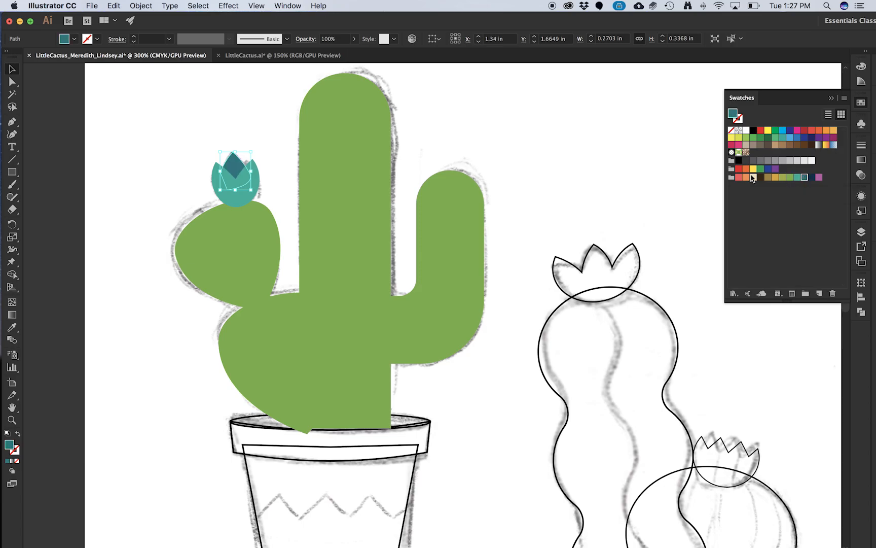
click(245, 109)
Step: Select the rim of the green cactus's pot and examine the fills of the matching rim and pot body in the reference
drag(345, 366, 294, 117)
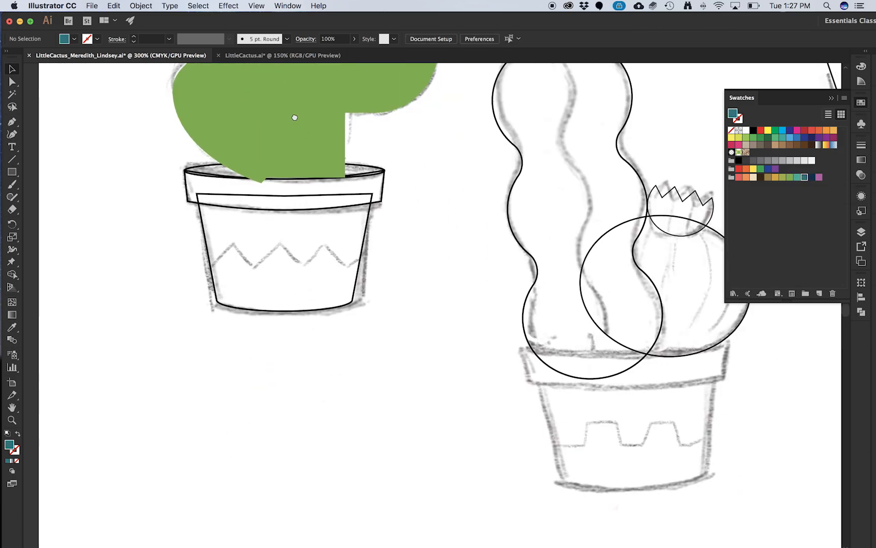
click(384, 197)
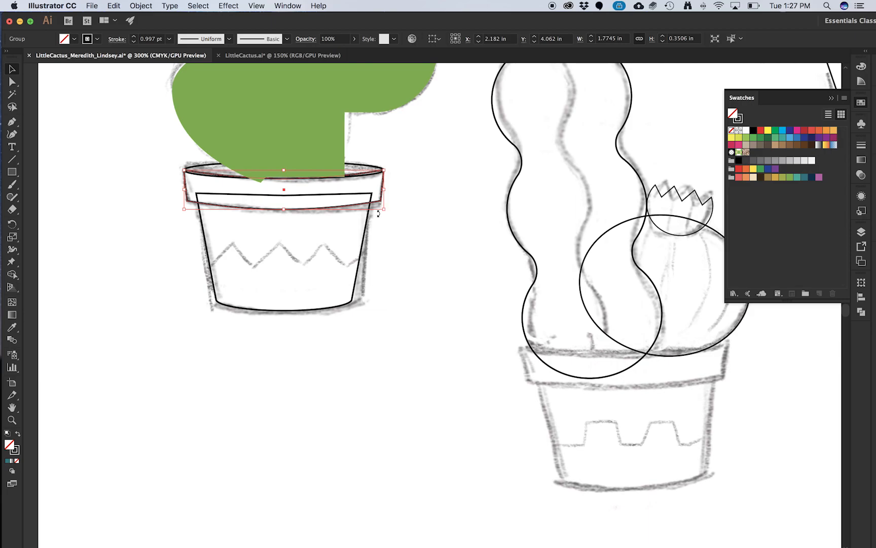
click(257, 56)
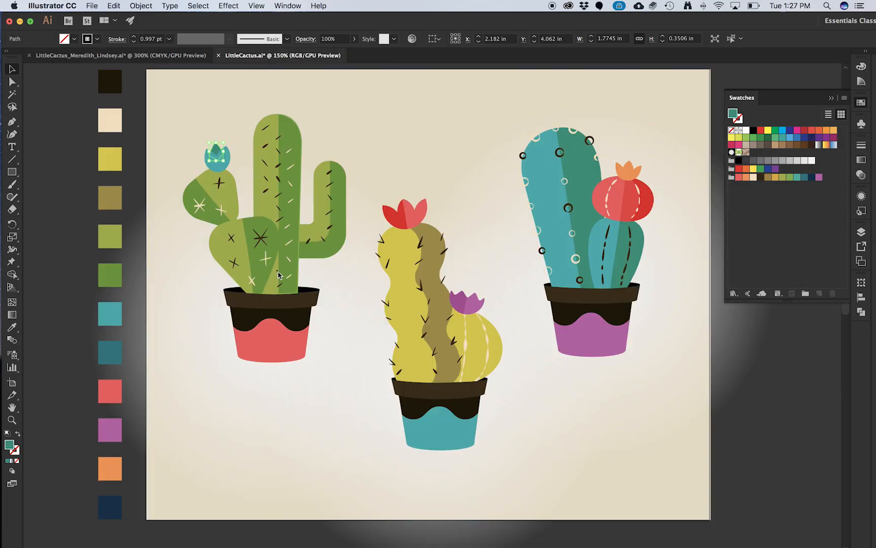
click(296, 306)
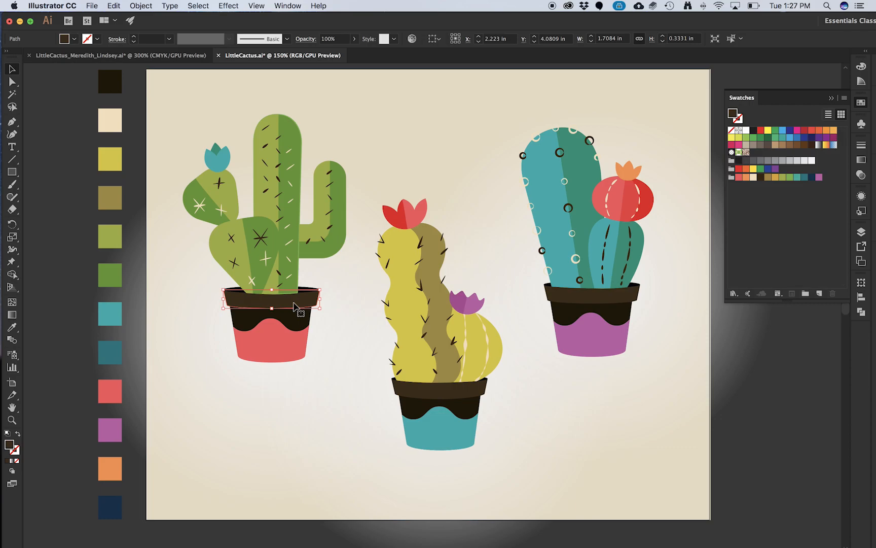
click(298, 315)
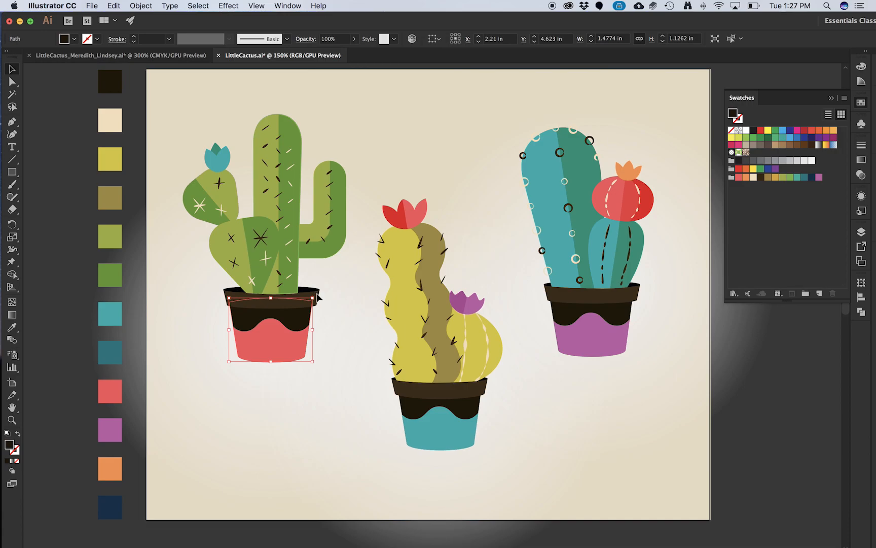
click(163, 254)
click(236, 304)
Step: Back in the traced document, fill the green cactus's pot rim with the dark brown cactus swatch and remove its stroke
click(169, 56)
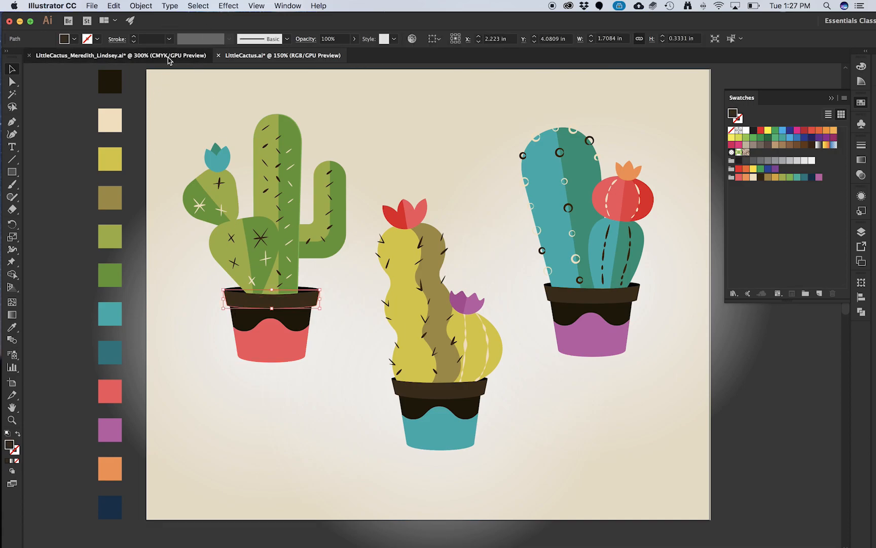
click(767, 177)
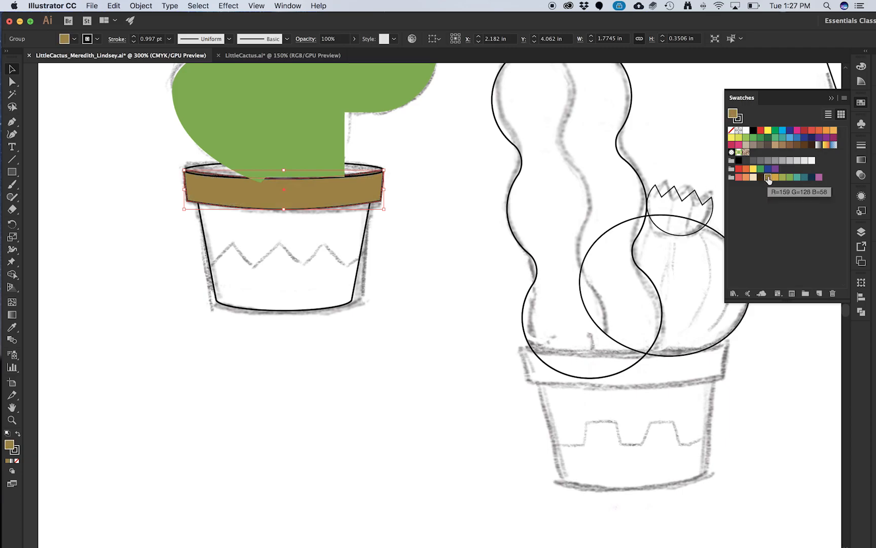
click(761, 177)
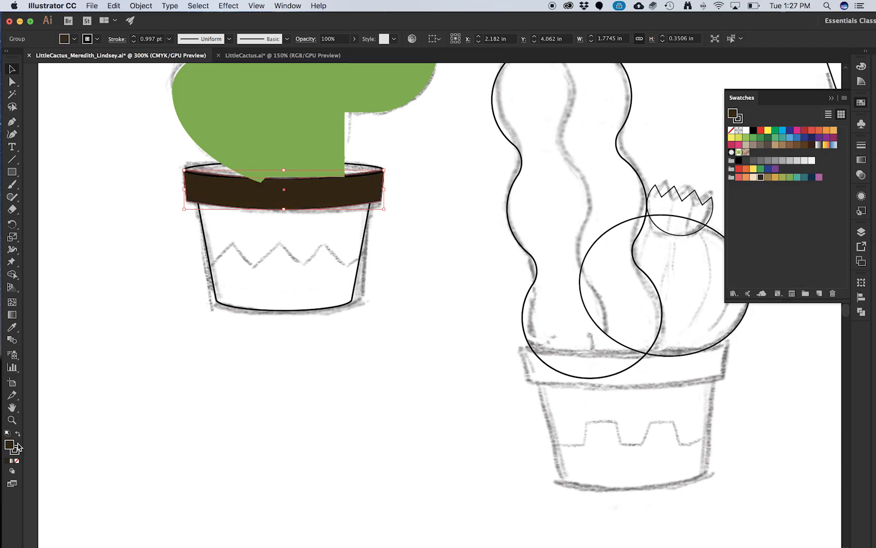
click(17, 459)
click(139, 366)
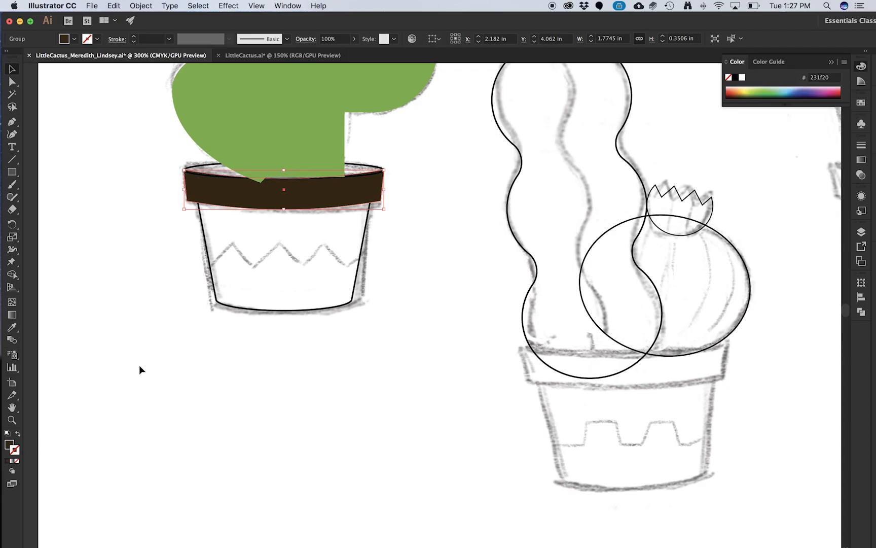
Step: Copy the rim's dark brown, strokeless appearance onto the pot body with the Eyedropper
click(208, 254)
key(i)
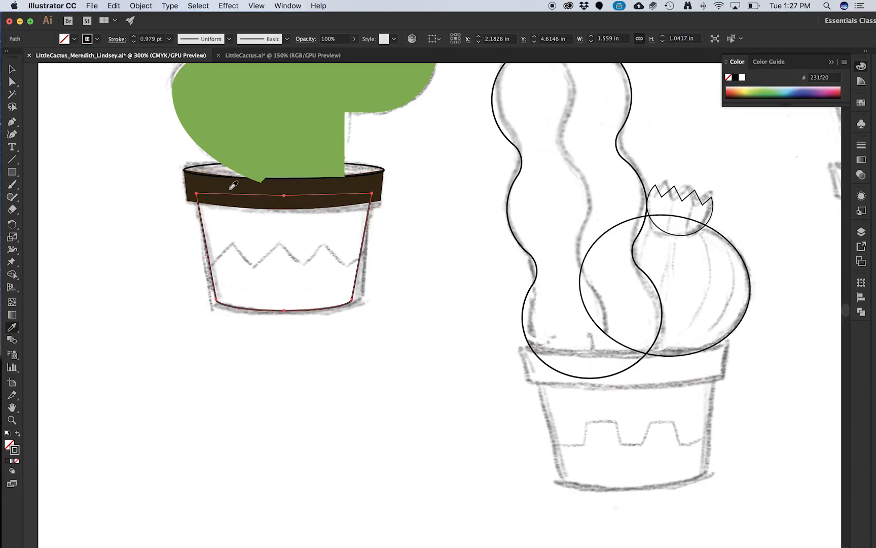
click(228, 190)
key(v)
click(172, 248)
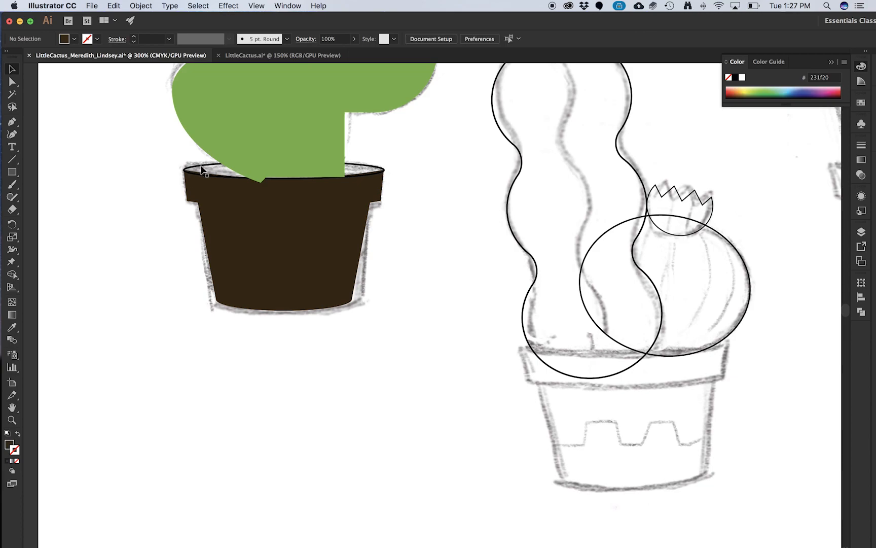
Step: Swap the fill and stroke of the pot's opening ellipse for a solid black, strokeless fill
click(203, 169)
click(18, 436)
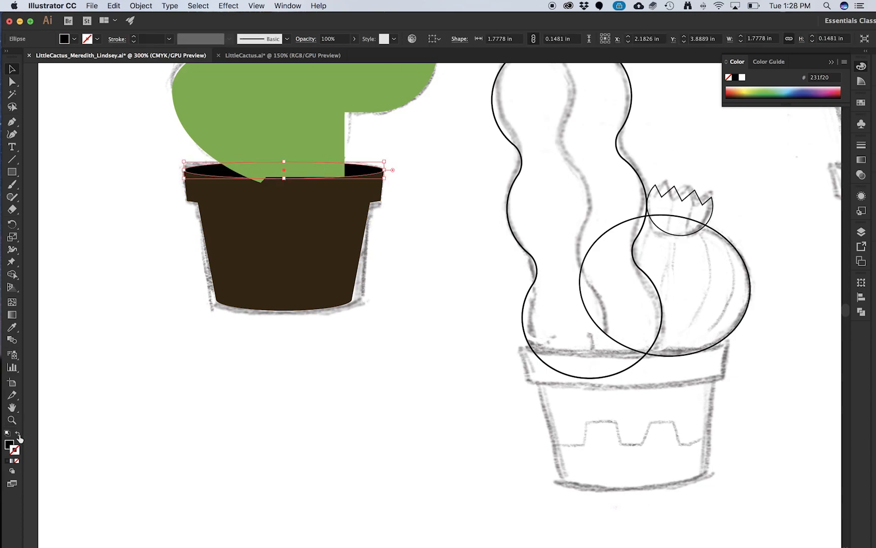
click(146, 394)
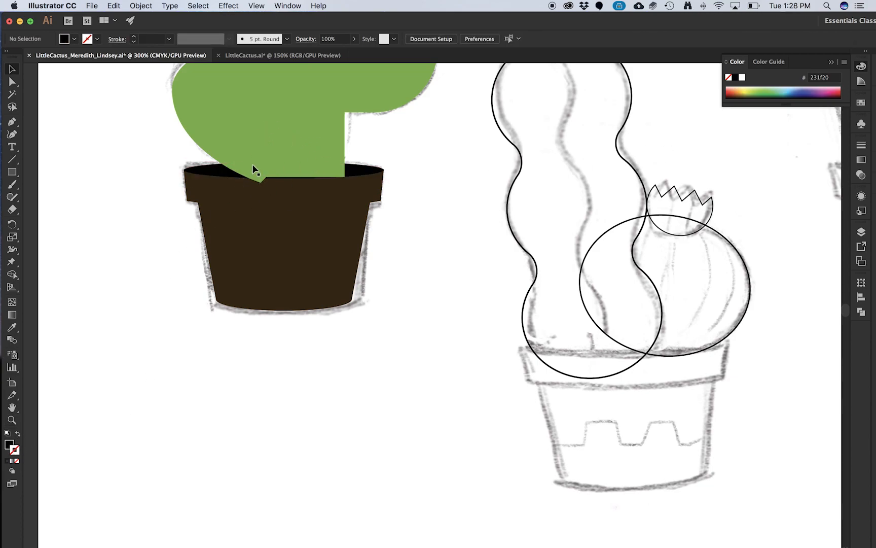
Step: Compare the rim and pot body fills of the green cactus's pot in the LittleCactus.ai reference, leaving the pieces in their original places
drag(213, 164, 188, 219)
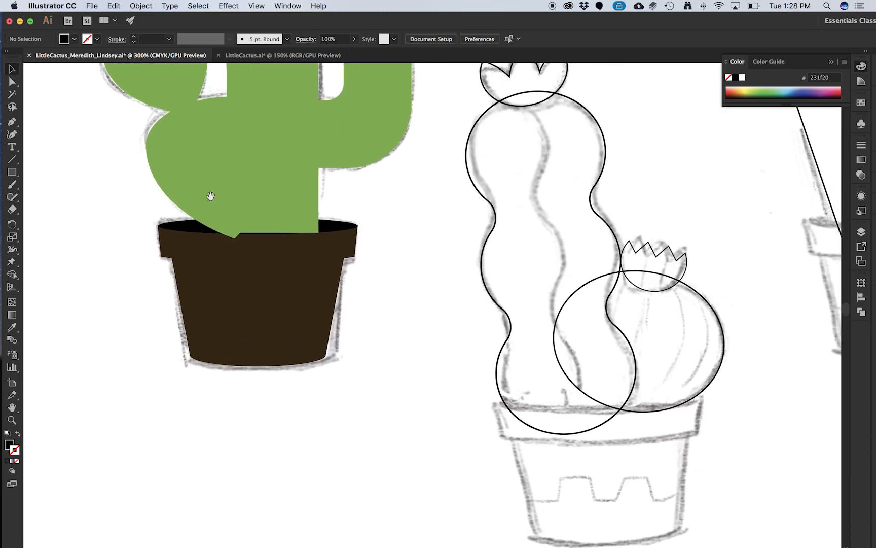
drag(293, 151, 295, 205)
click(254, 56)
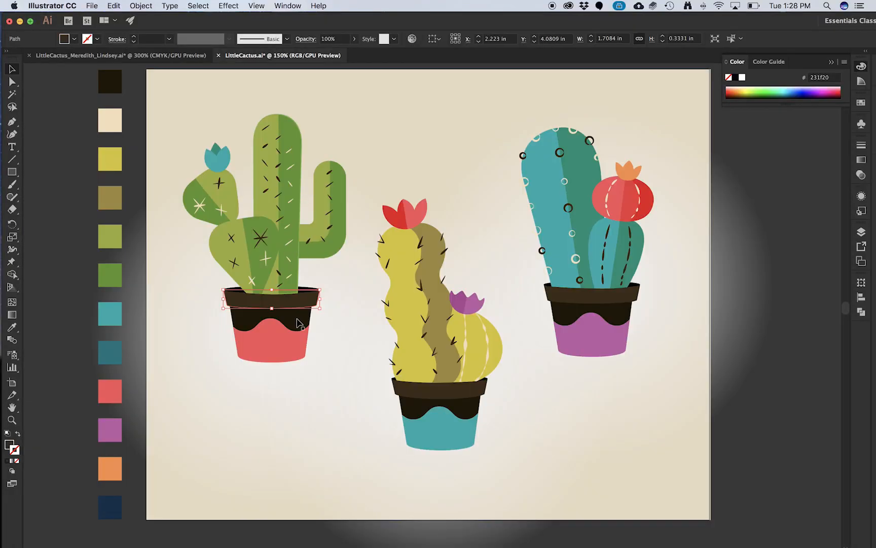
click(343, 314)
click(303, 297)
click(298, 323)
drag(300, 324, 215, 322)
key(super+z)
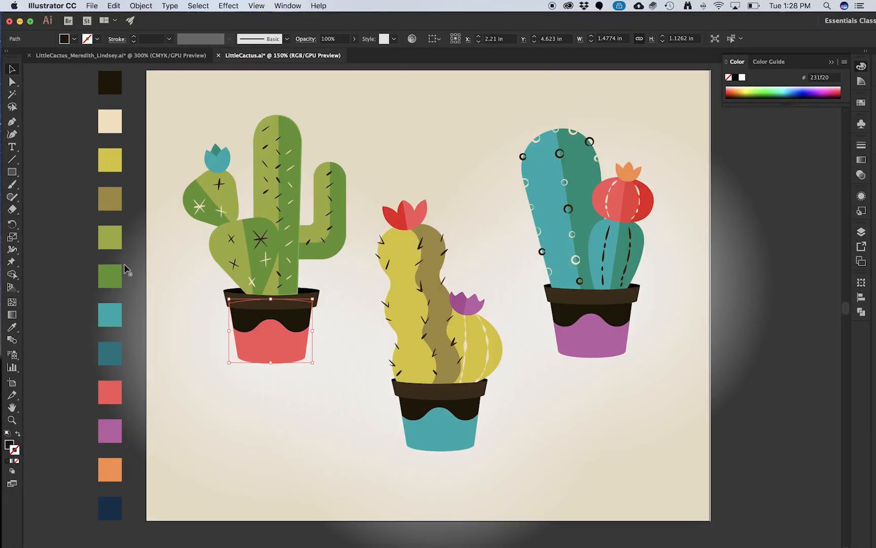
scroll(127, 269, up, 2)
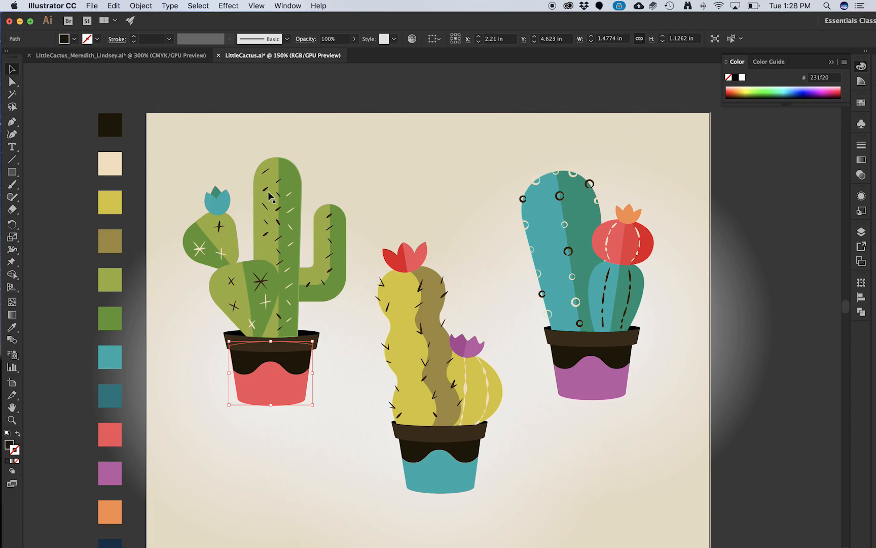
Step: In the traced document, lighten the pot rim's fill to brown 513b24 with the Color Picker
click(186, 56)
click(335, 305)
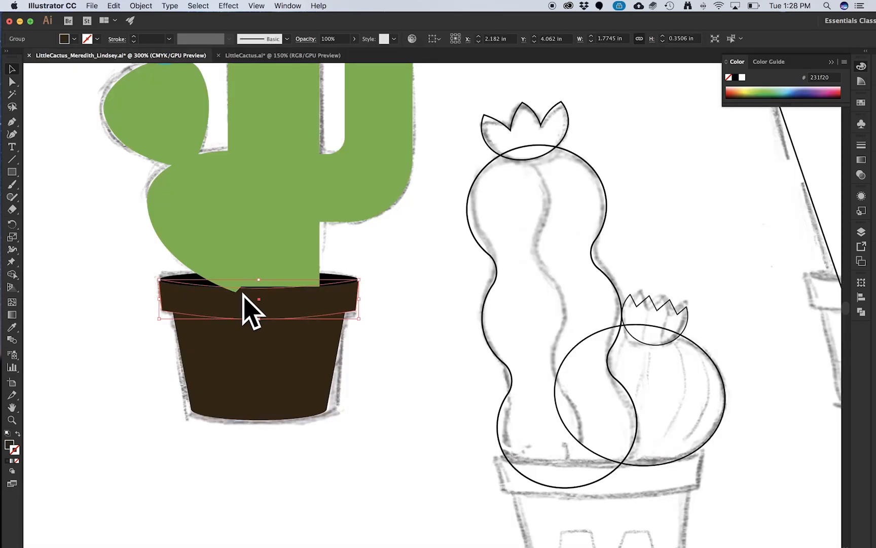
click(862, 103)
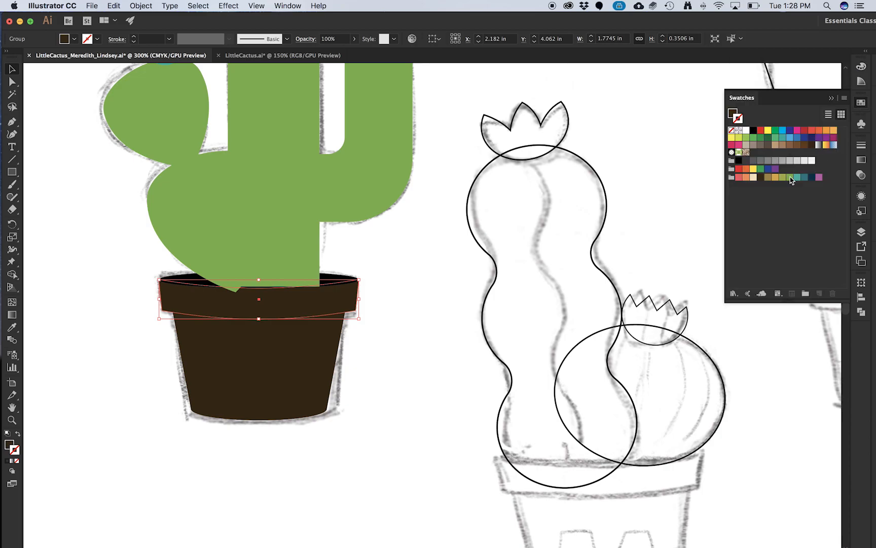
double_click(9, 445)
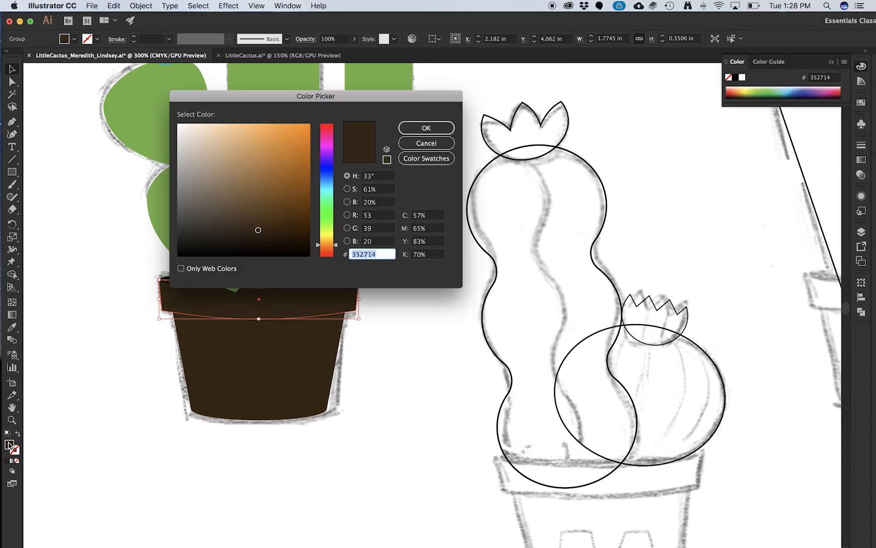
drag(272, 98, 497, 114)
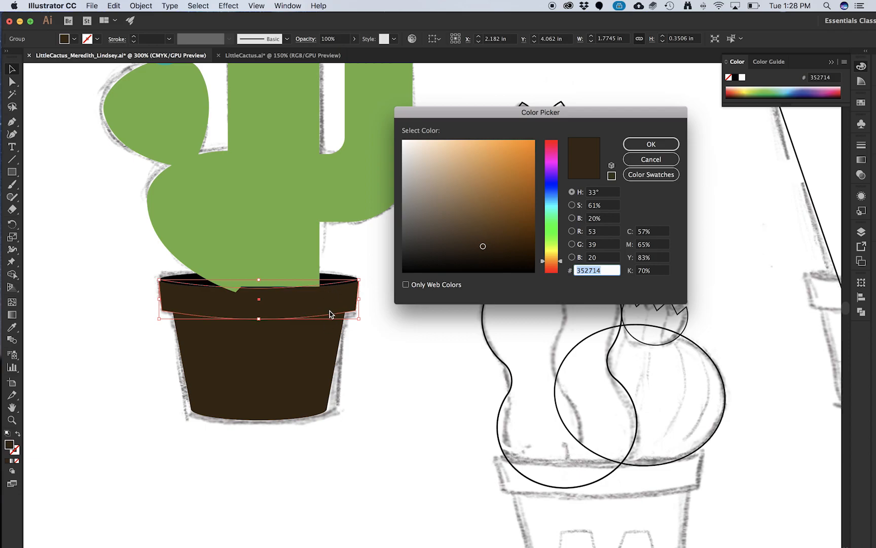
click(483, 244)
drag(483, 244, 479, 239)
click(636, 144)
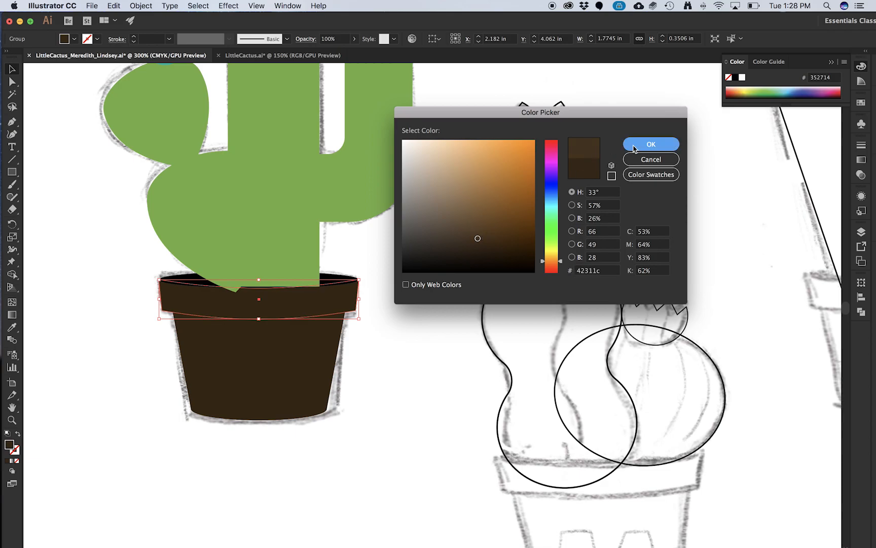
double_click(11, 445)
drag(481, 222, 478, 230)
click(651, 144)
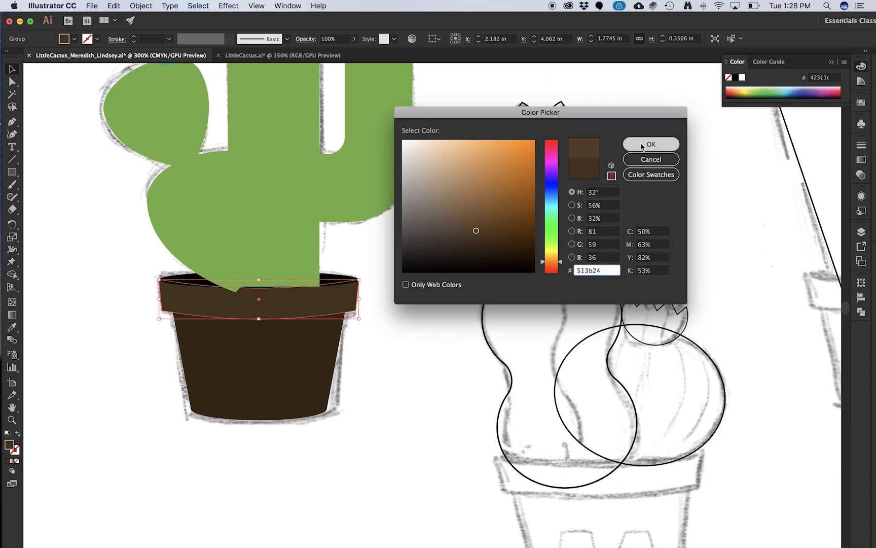
click(414, 339)
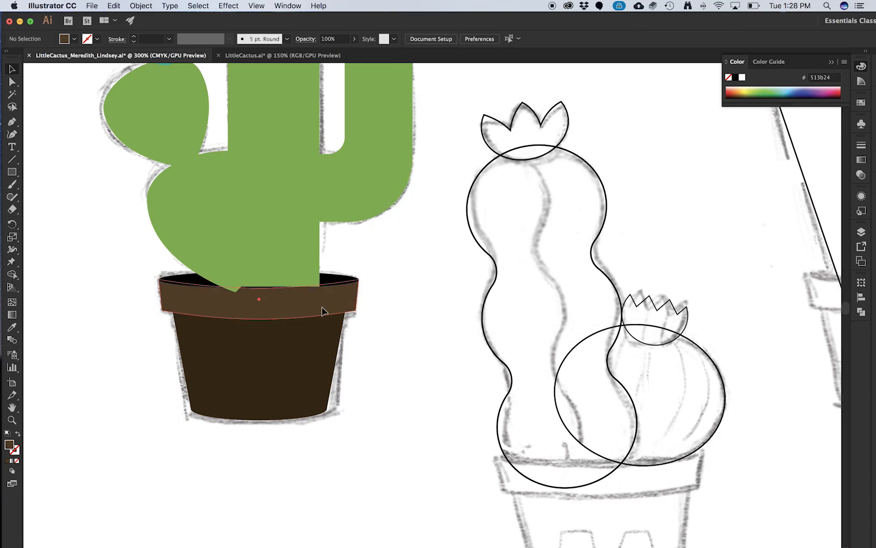
Step: Save the rim's brown as a new global process swatch and move it to the start of the cactus color group
click(324, 308)
click(861, 103)
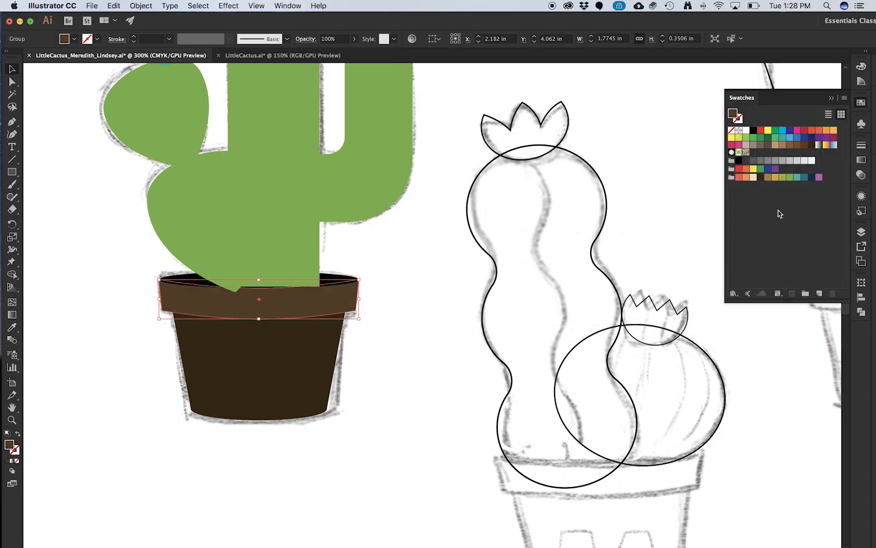
click(819, 294)
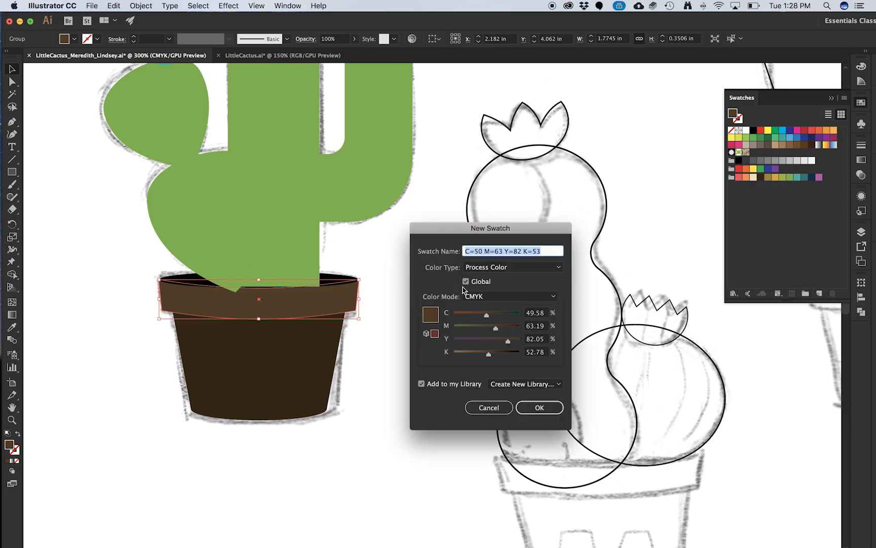
click(537, 407)
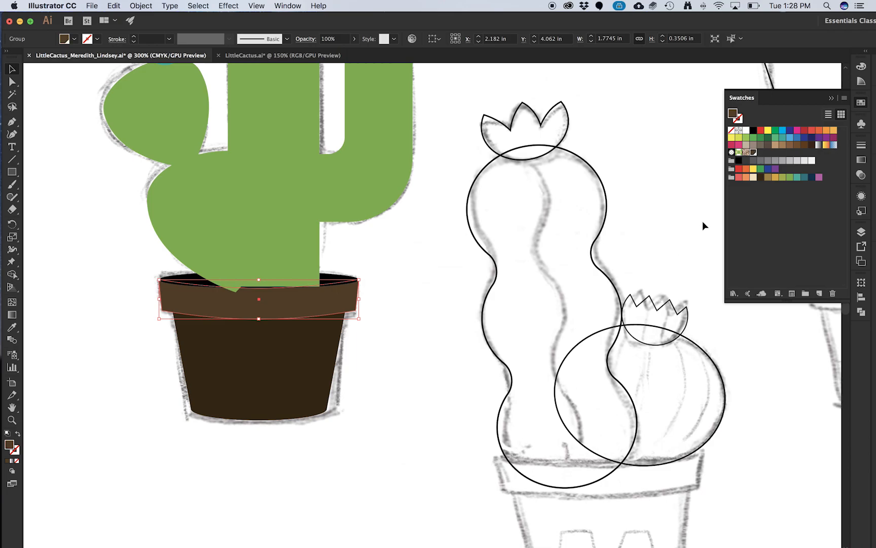
click(754, 154)
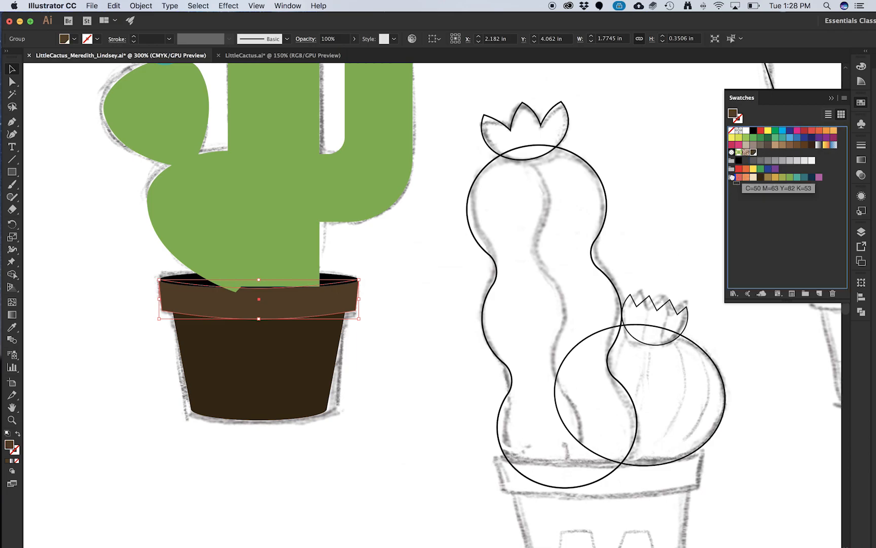
drag(735, 179, 734, 179)
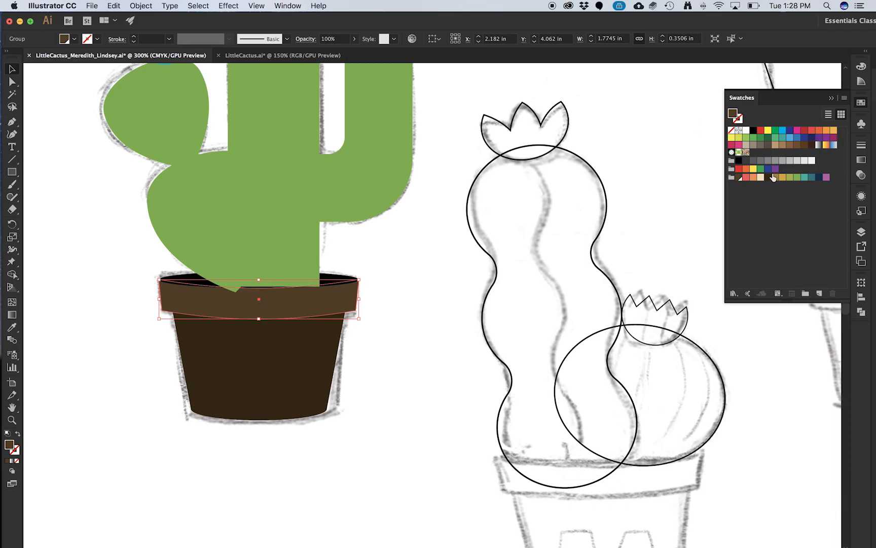
Step: Select the four green cactus shapes and make their green swatch, R=113 G=174 B=67, global
click(347, 206)
shift+click(293, 131)
shift+click(215, 180)
shift+click(166, 131)
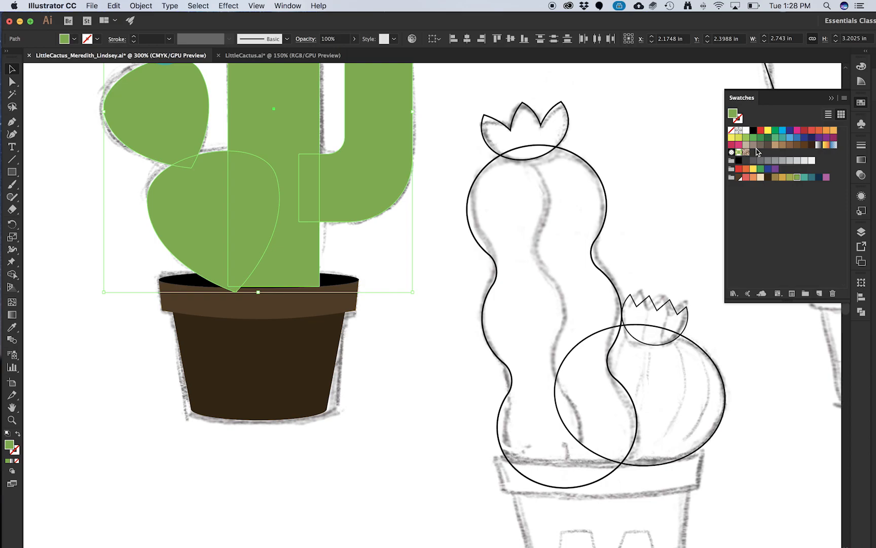
double_click(797, 178)
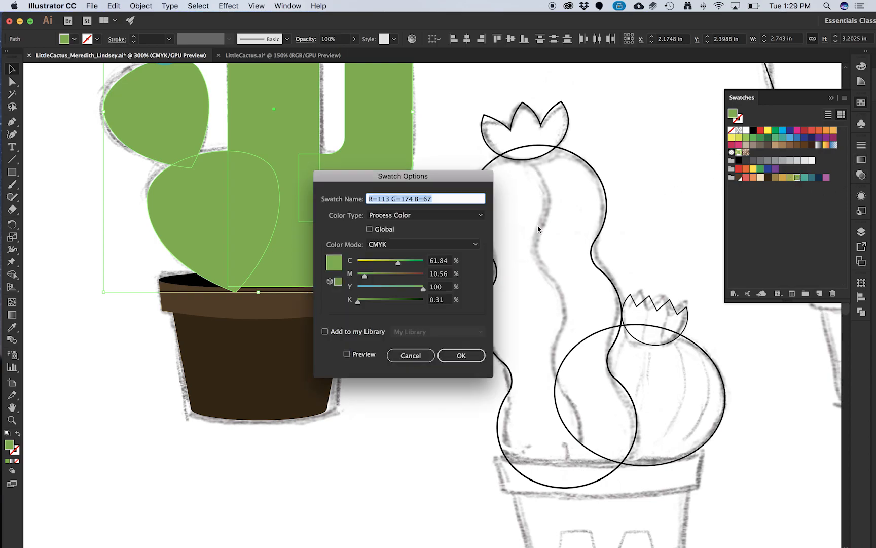
click(370, 229)
click(461, 354)
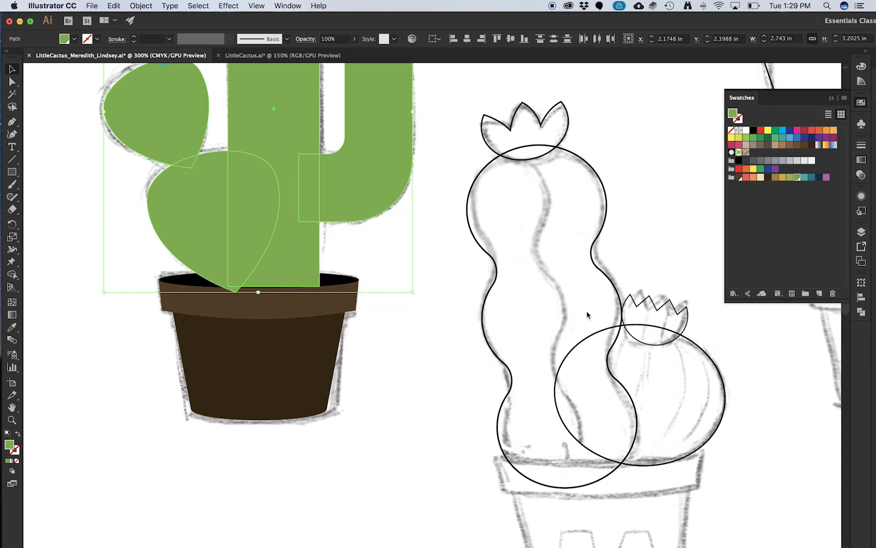
double_click(731, 178)
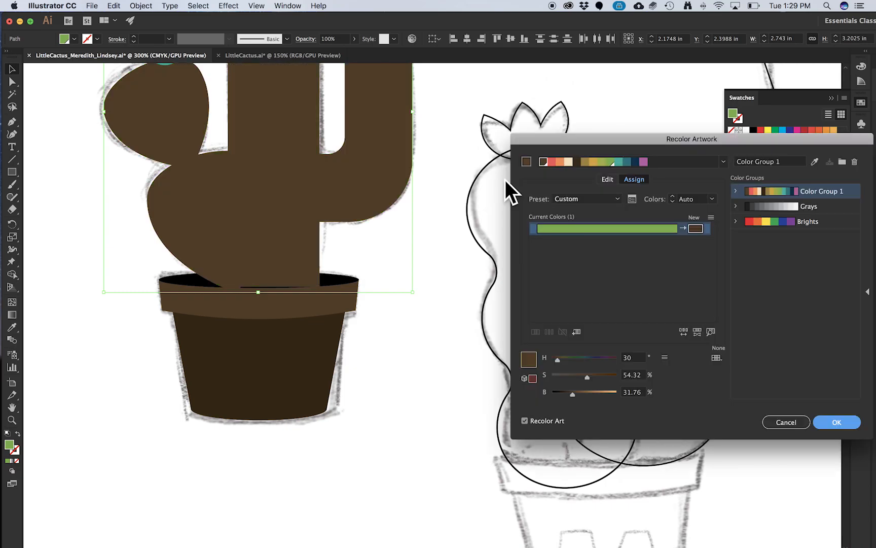
click(787, 422)
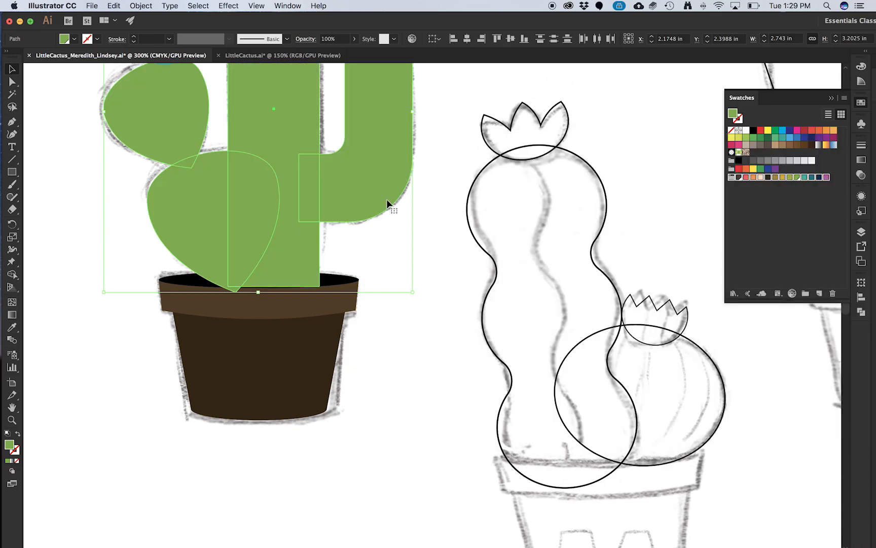
click(449, 233)
double_click(732, 178)
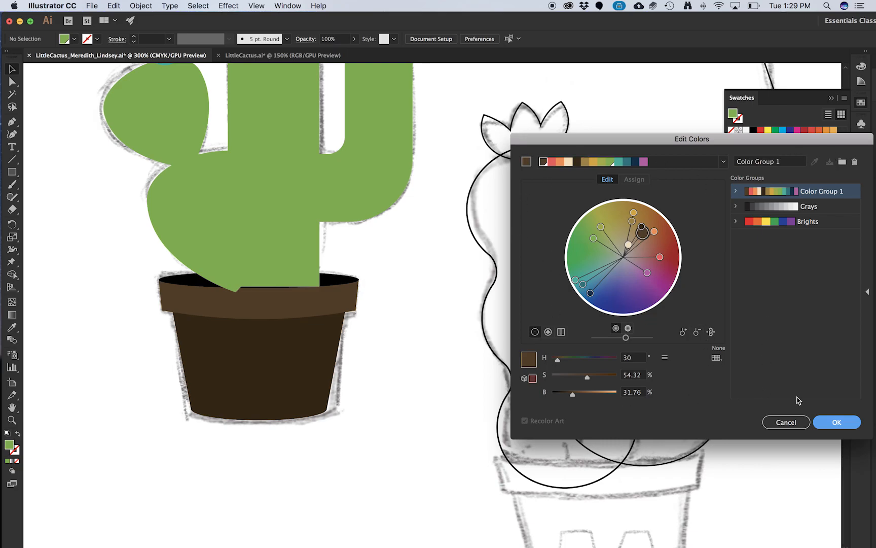
click(786, 422)
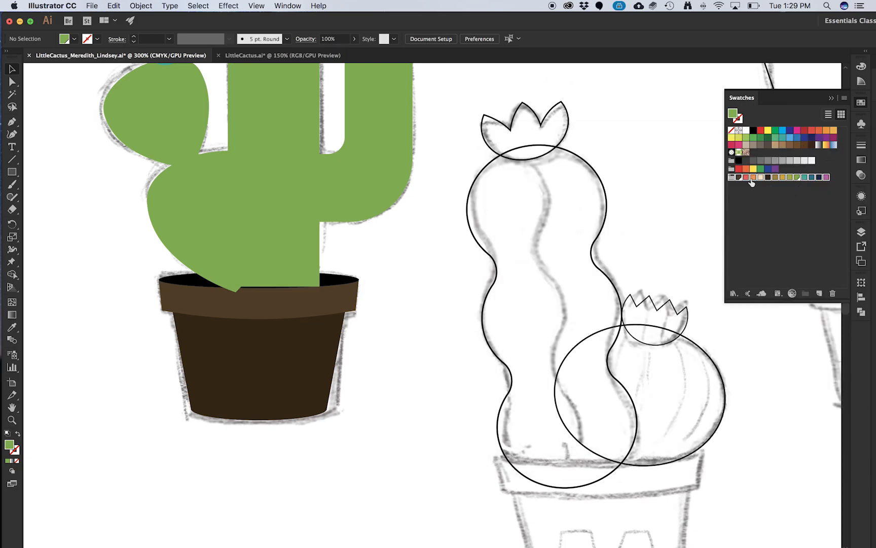
Step: Make the teal R=17 G=172 B=154 and purple R=185 G=93 B=163 swatches in the cactus color group global
double_click(804, 177)
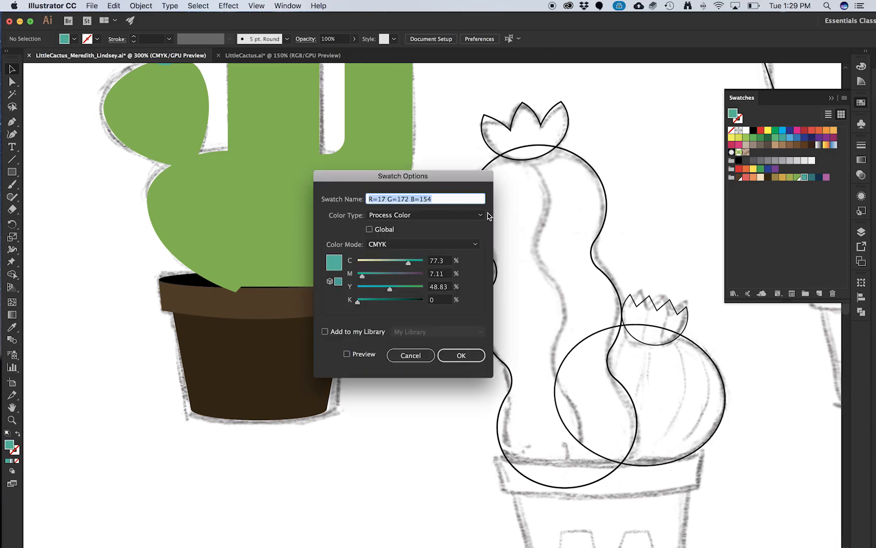
click(376, 231)
click(459, 356)
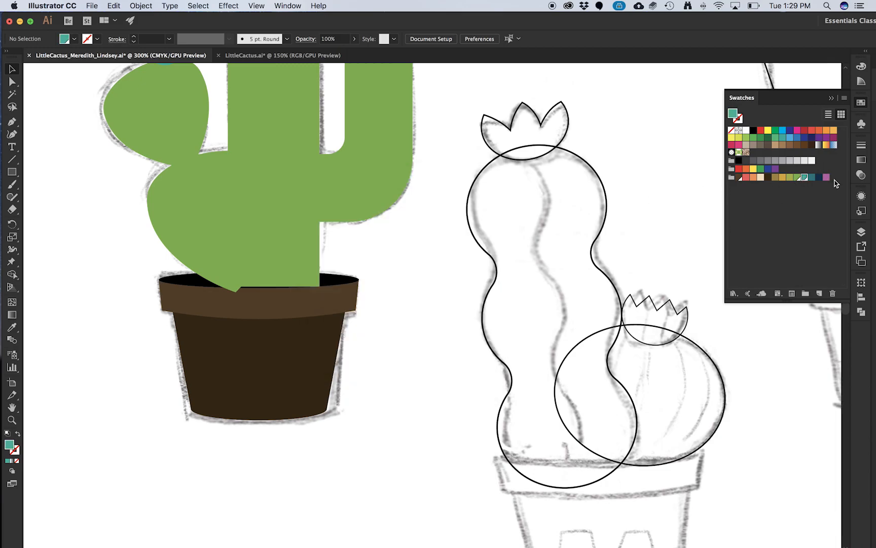
double_click(826, 177)
click(370, 228)
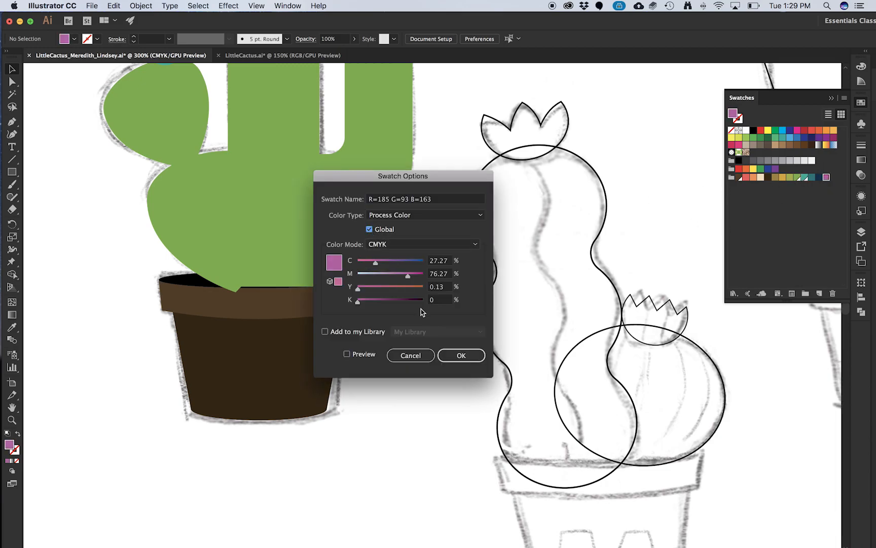
click(461, 355)
Step: Make the navy R=13 G=46 B=73 and olive green R=155 G=171 B=58 swatches global
double_click(818, 178)
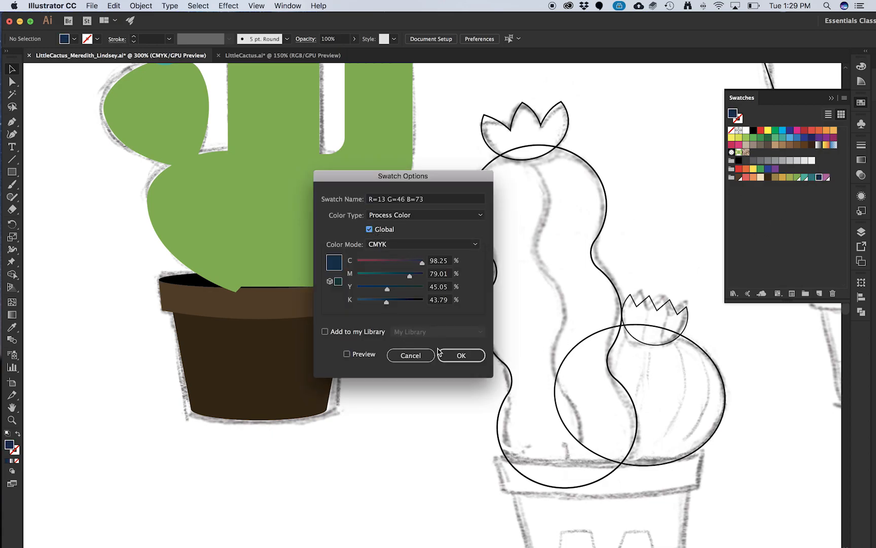
click(461, 355)
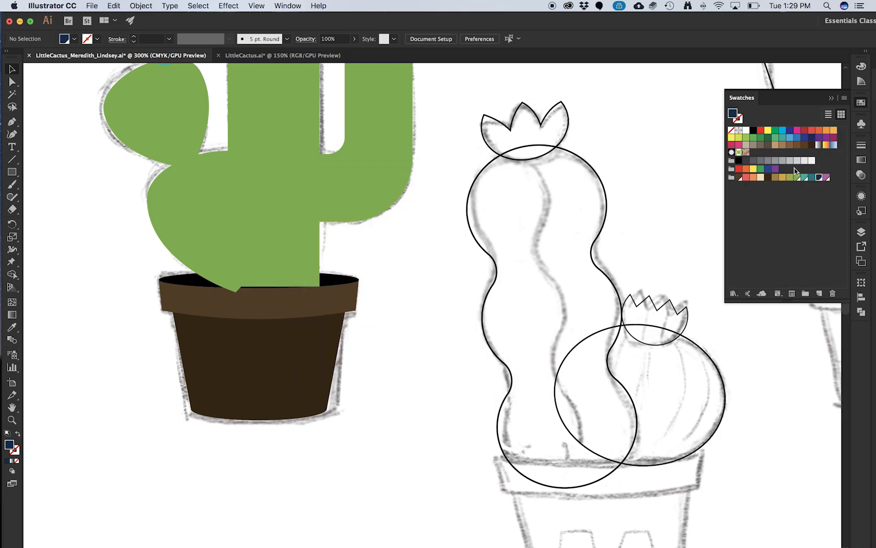
double_click(789, 177)
click(370, 229)
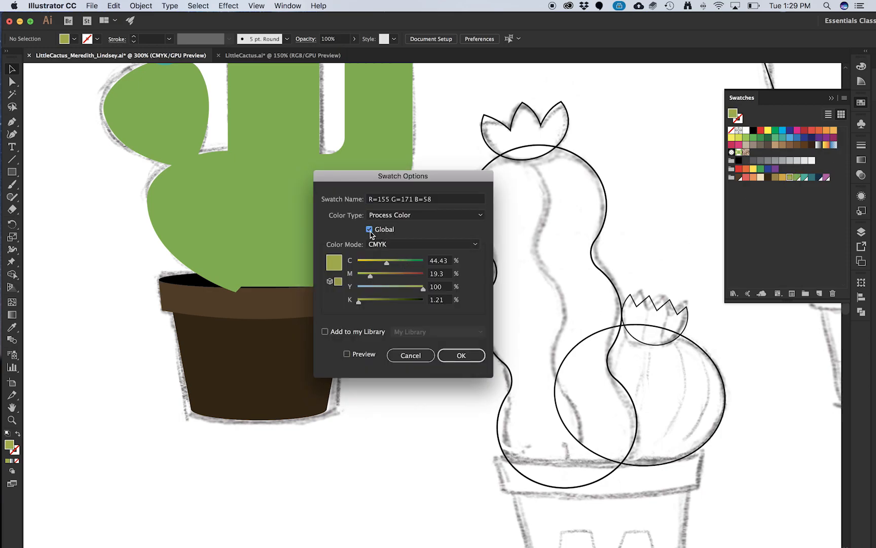
click(462, 355)
Step: Make the golden brown R=159 G=128 B=58 and dark teal R=17 G=114 B=124 swatches global
double_click(775, 177)
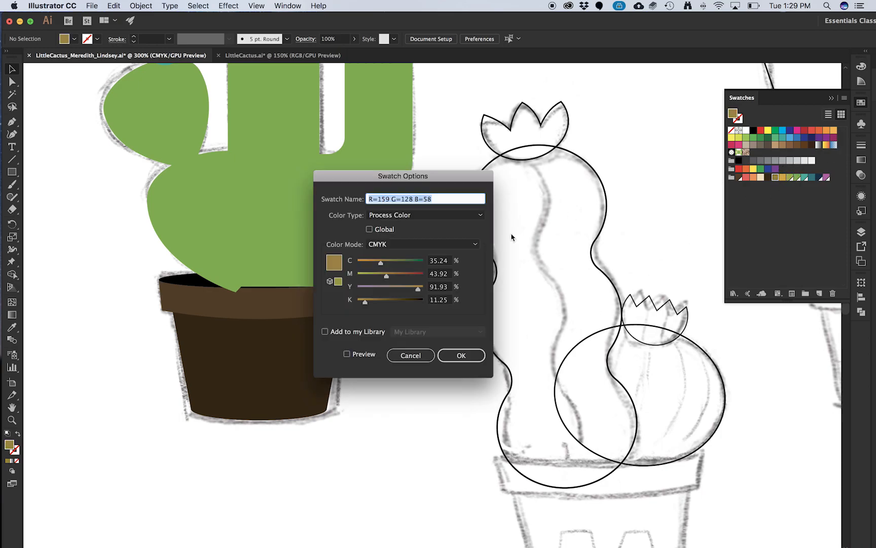
click(370, 230)
click(462, 355)
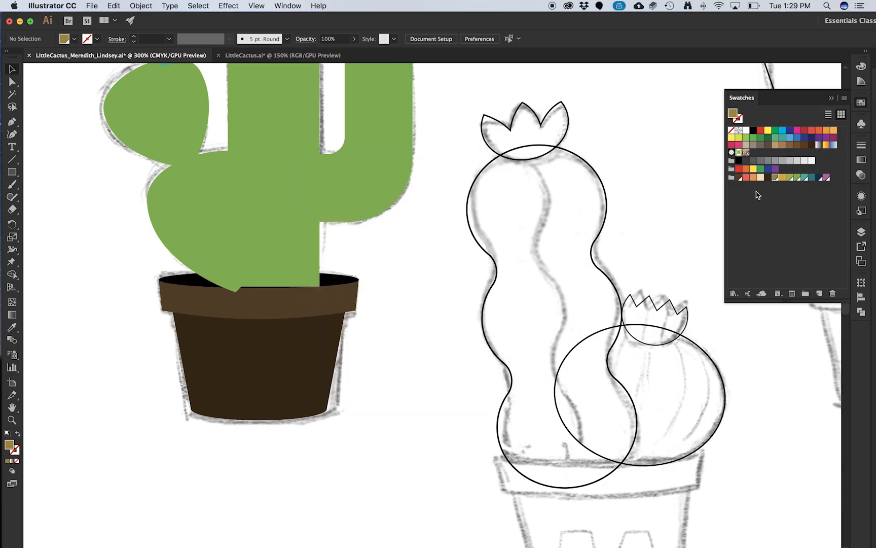
double_click(811, 177)
click(369, 229)
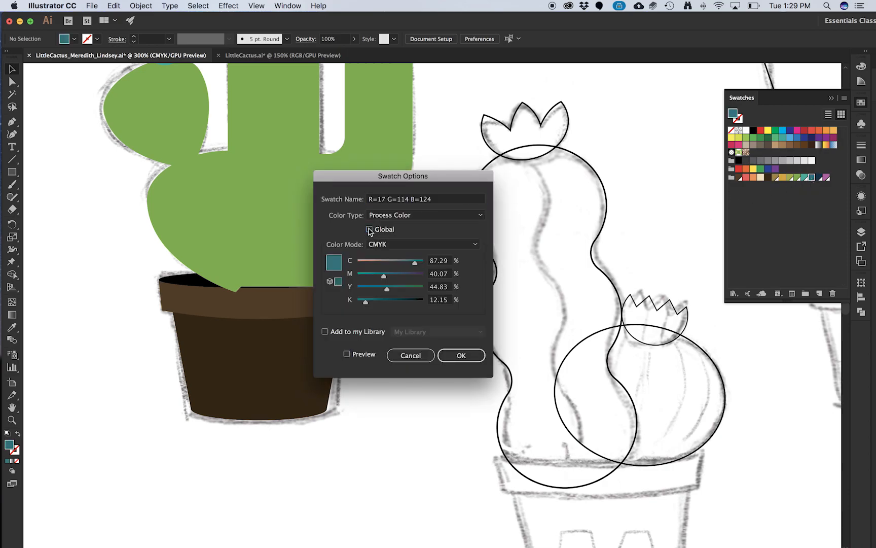
click(461, 355)
Step: Make the coral R=240 G=87 B=87 swatch and the orange swatch beside it in the cactus color group global
double_click(745, 177)
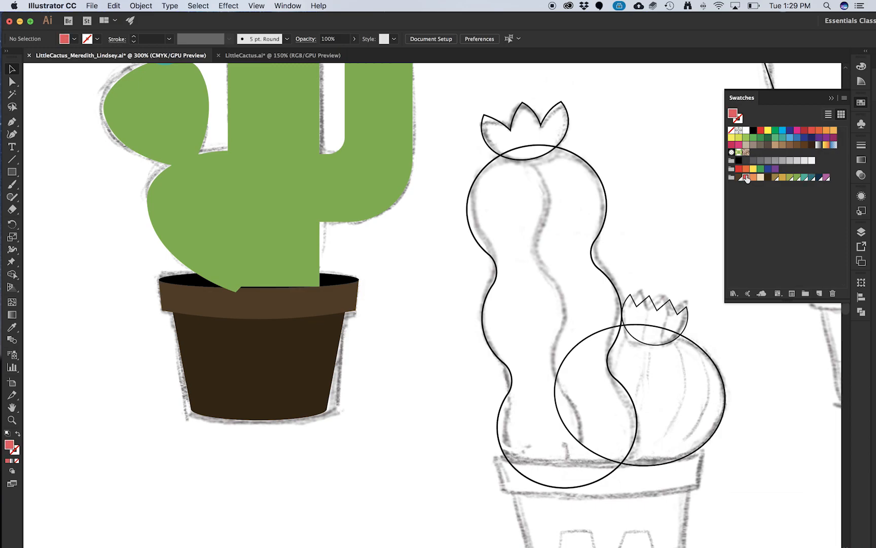
click(464, 354)
double_click(753, 178)
click(370, 229)
click(461, 355)
double_click(745, 177)
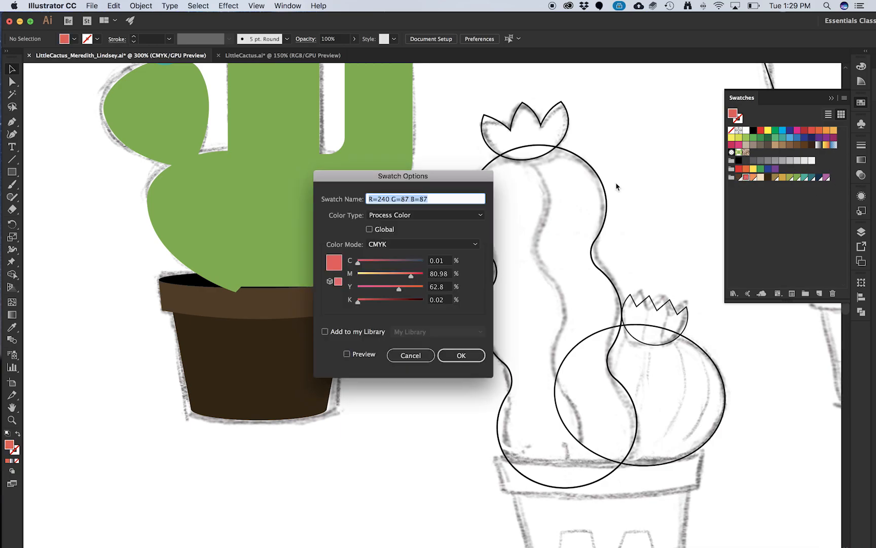
click(370, 229)
click(462, 355)
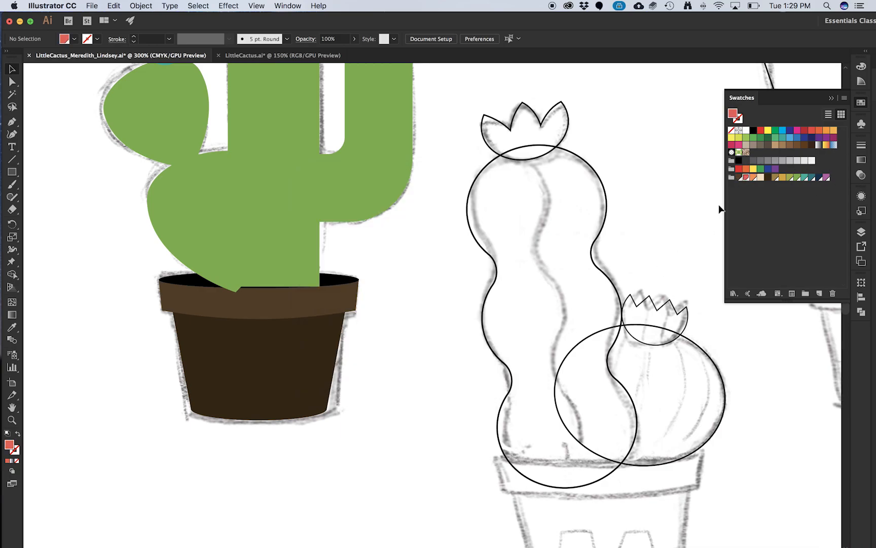
Step: Make the cream R=243 G=222 B=185 and dark brown R=53 G=38 B=15 swatches global
double_click(760, 178)
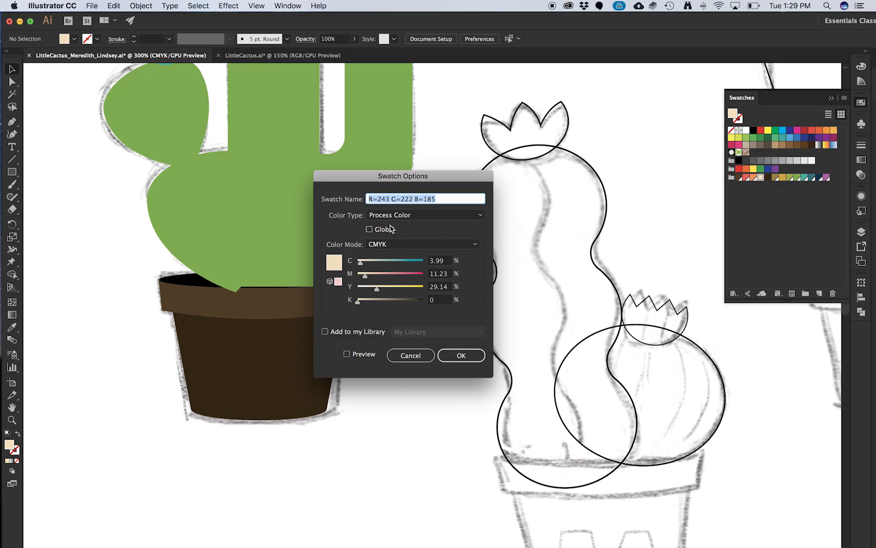
click(369, 229)
click(459, 355)
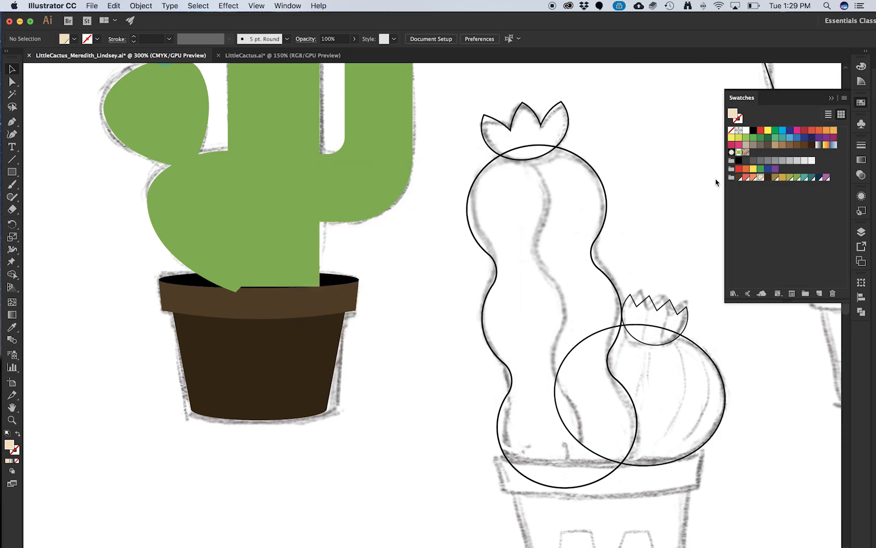
double_click(768, 178)
click(369, 229)
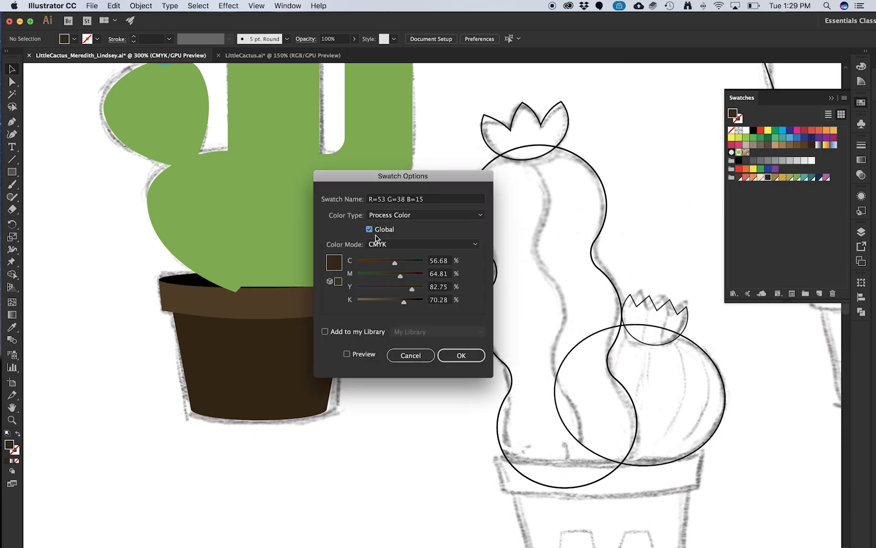
click(461, 355)
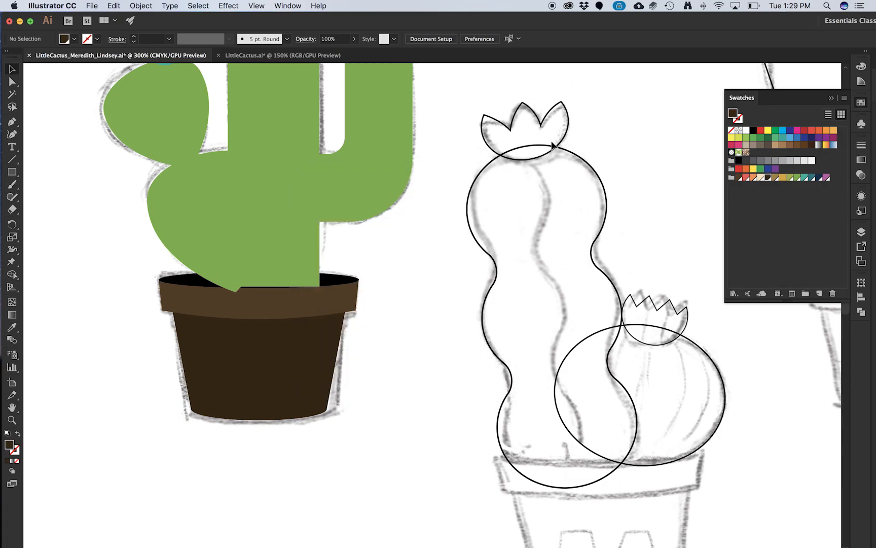
Step: Check the wavy cactus in the LittleCactus.ai reference, and fill the traced one with golden brown R=159 G=128 B=58 without a stroke
scroll(354, 318, down, 3)
scroll(331, 276, up, 2)
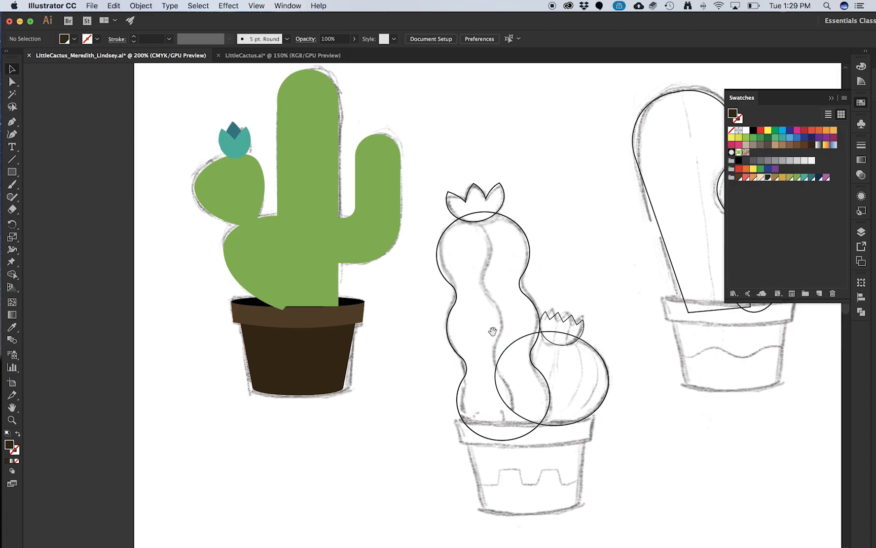
drag(491, 329, 321, 285)
click(357, 195)
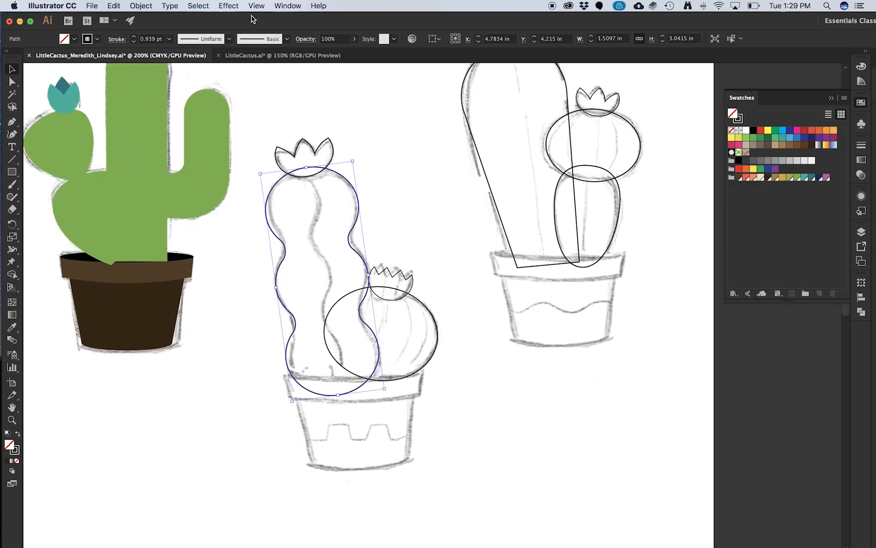
click(256, 56)
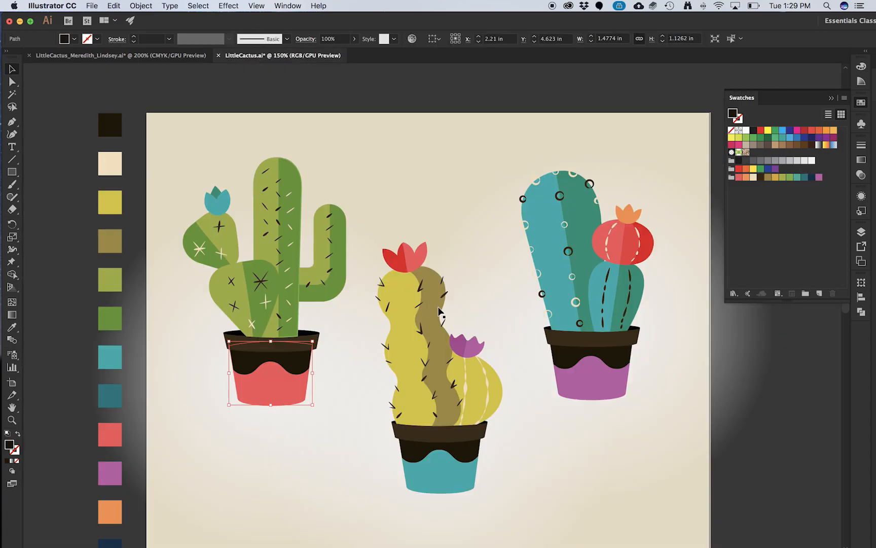
click(440, 311)
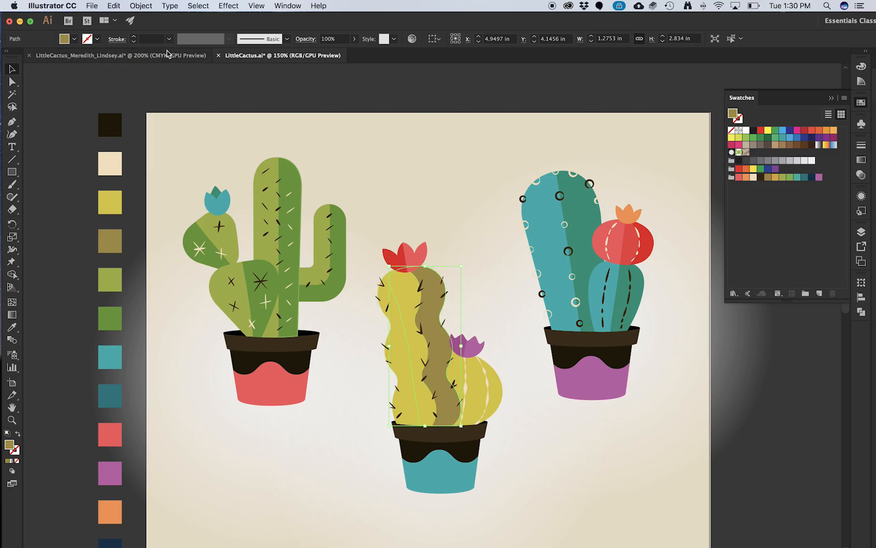
click(168, 55)
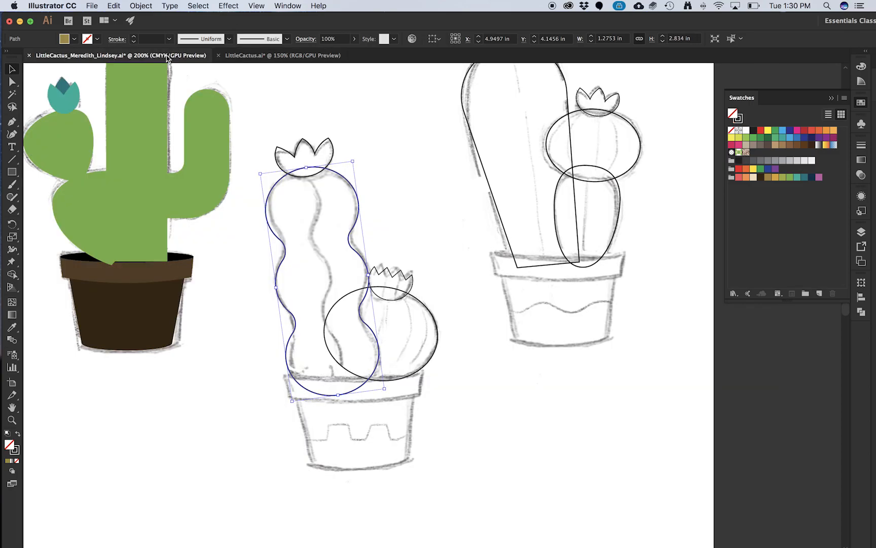
click(774, 177)
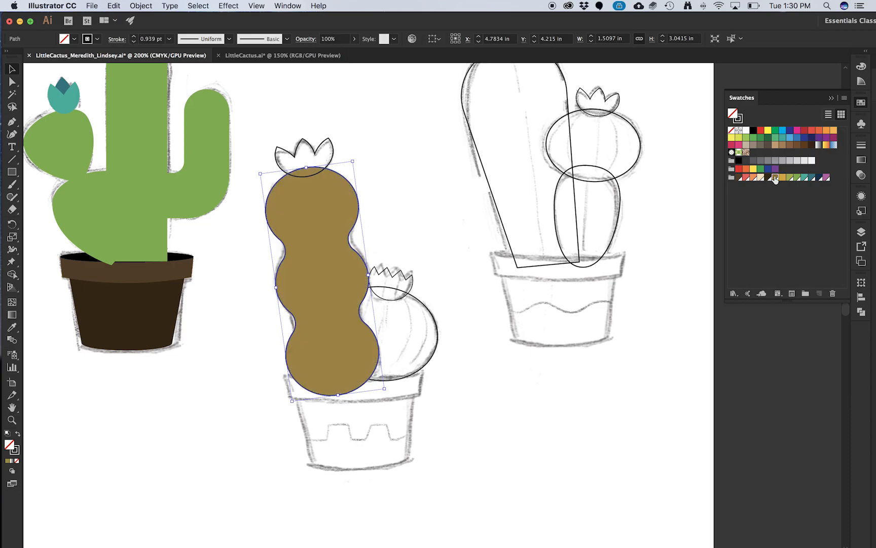
click(17, 460)
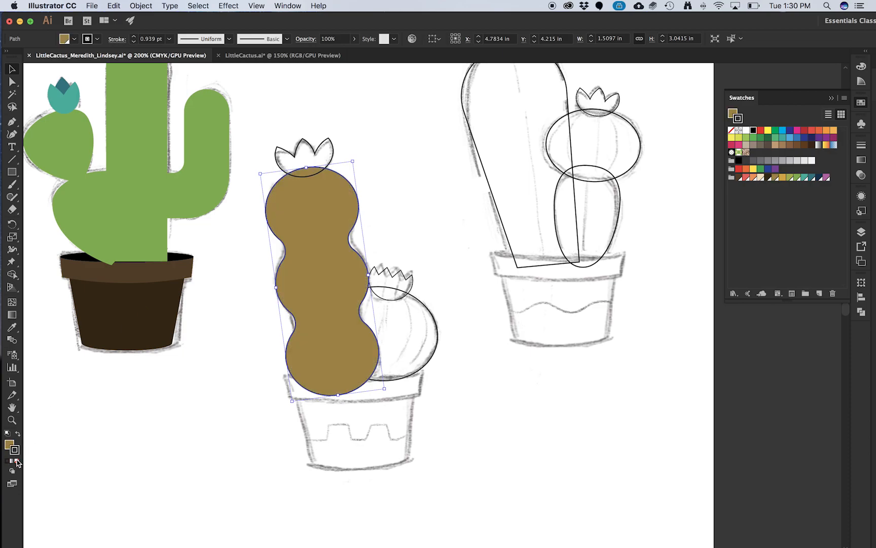
click(241, 317)
Step: Fill the round cactus ellipse beside the wavy cactus with olive green R=155 G=171 B=58 and no stroke
click(313, 59)
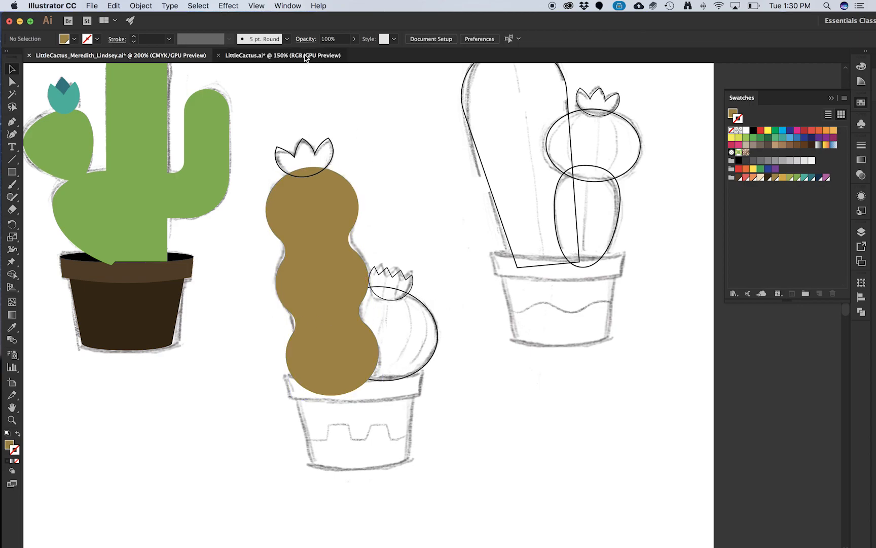
click(174, 57)
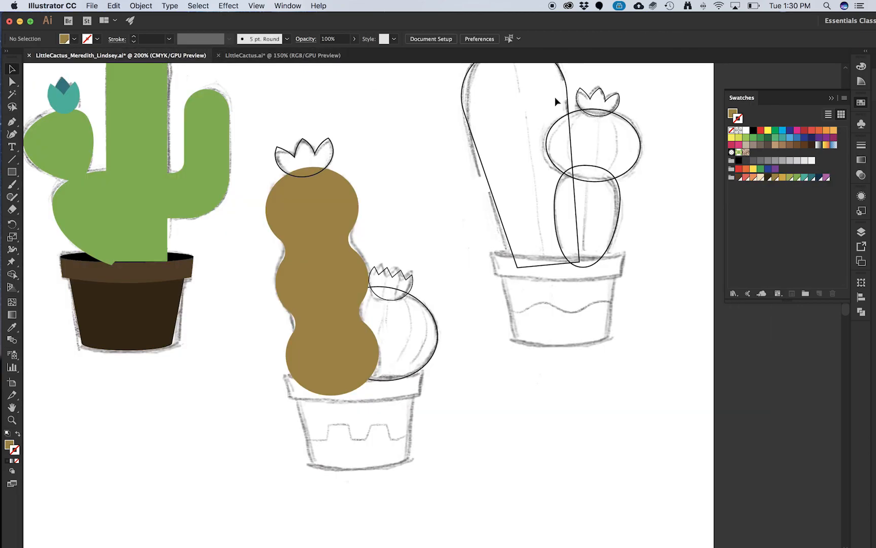
click(436, 324)
click(790, 177)
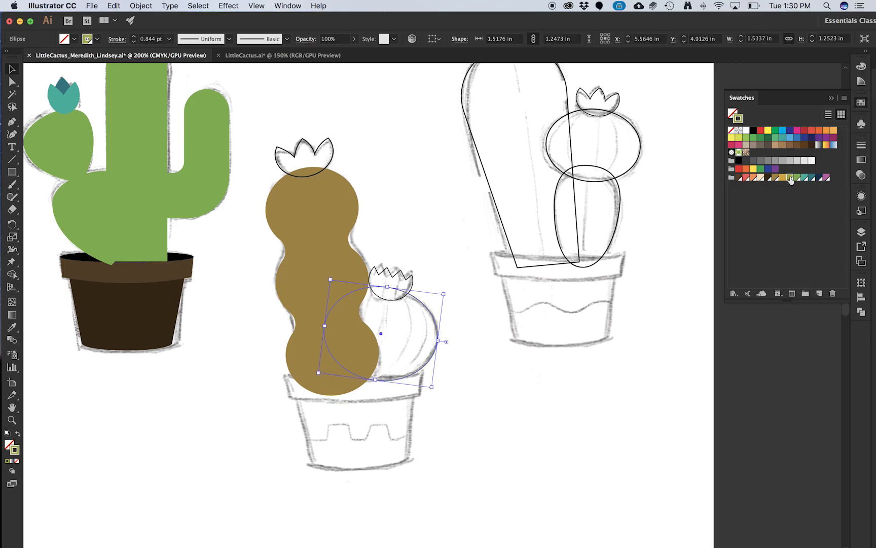
click(19, 434)
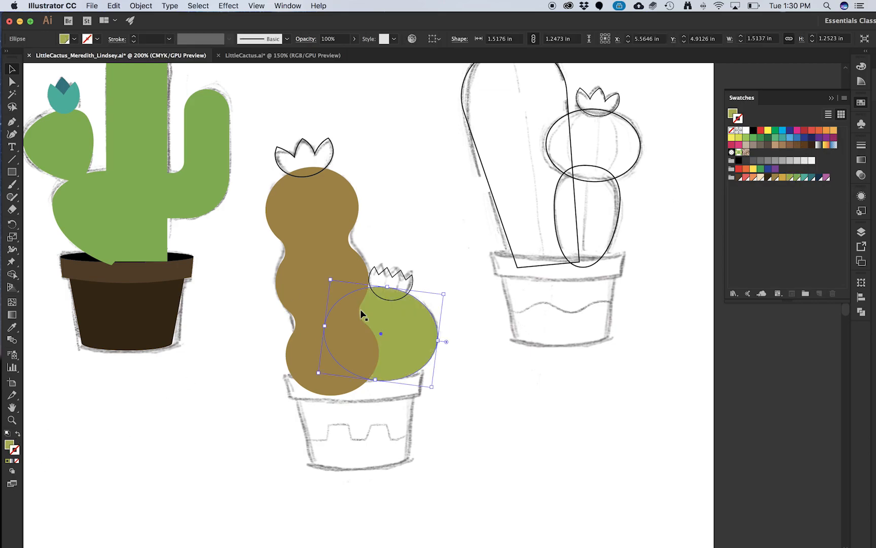
Step: Fill both flowers on the middle cactus pair with coral R=240 G=87 B=87 and no stroke
click(297, 142)
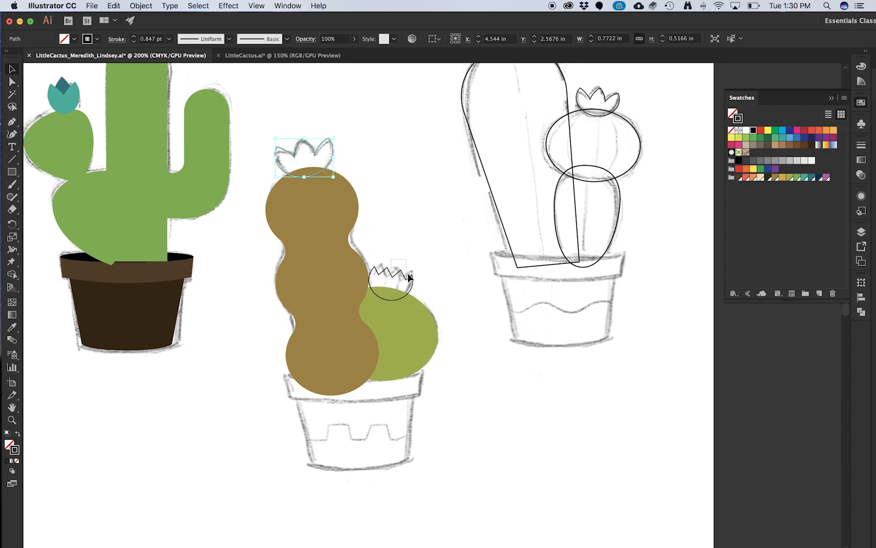
shift+click(408, 276)
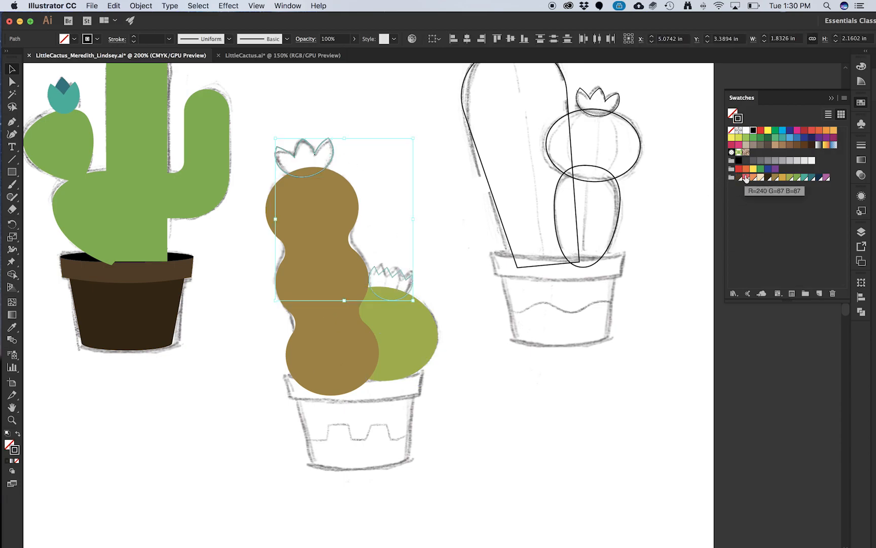
click(745, 177)
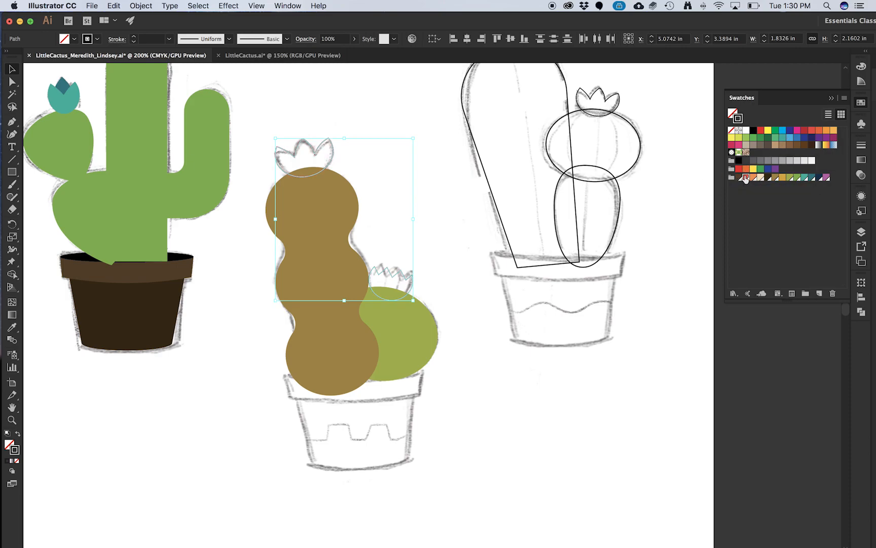
click(19, 433)
click(390, 208)
Step: Check the reference, and fill the tall cactus and lower oval of the third group with dark teal and no stroke
scroll(495, 190, right, 8)
scroll(495, 190, up, 4)
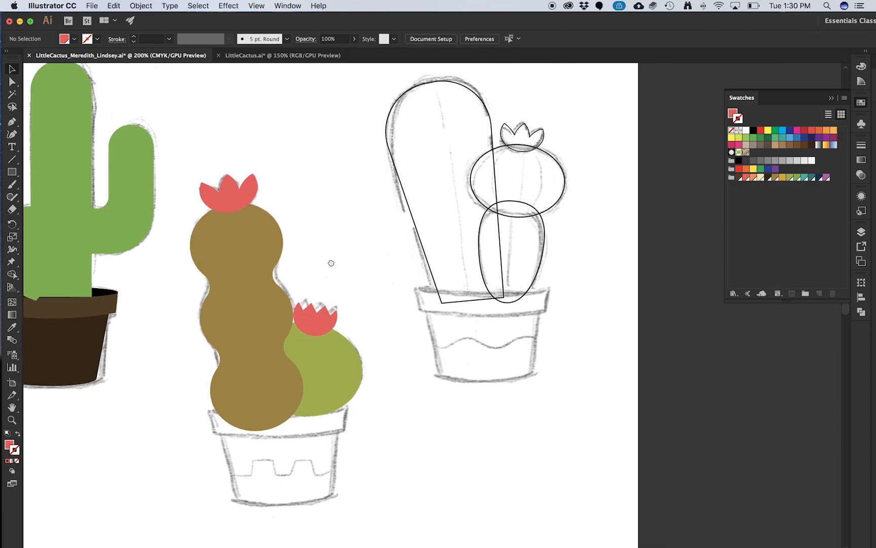
click(299, 56)
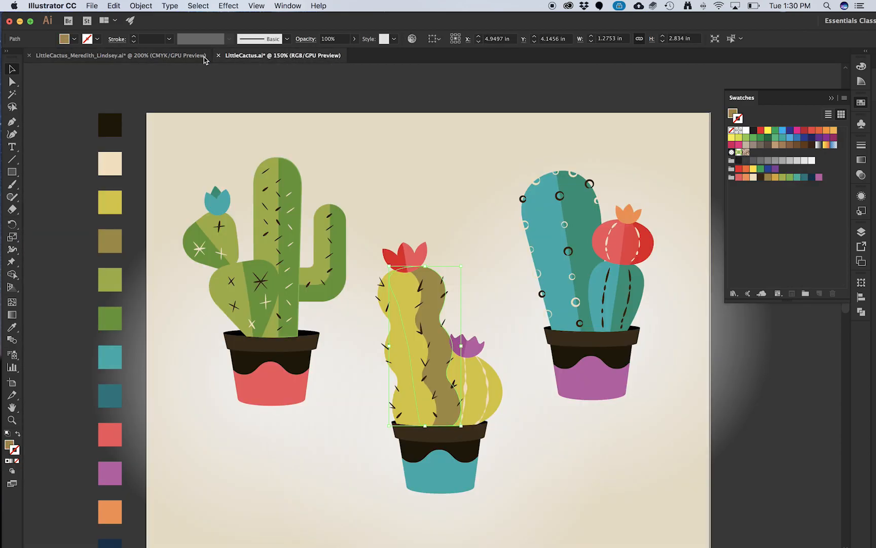
click(178, 56)
click(338, 189)
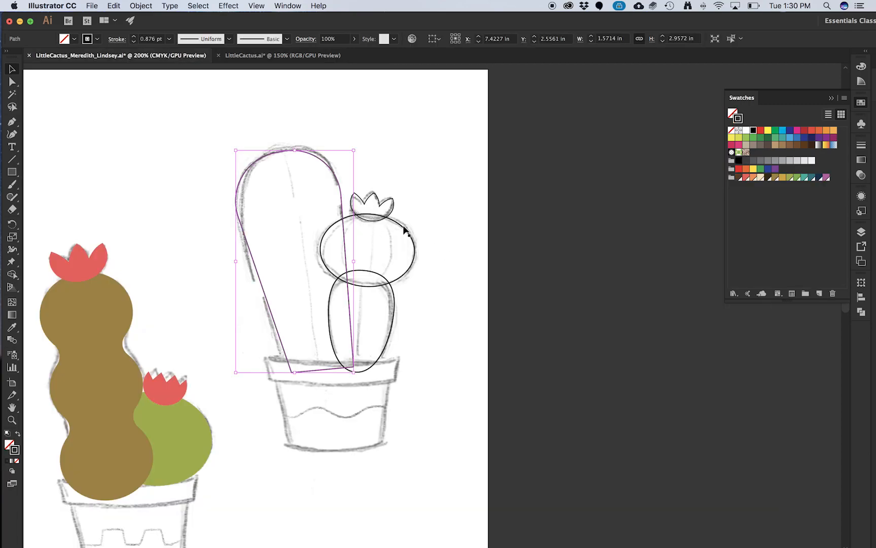
shift+click(395, 302)
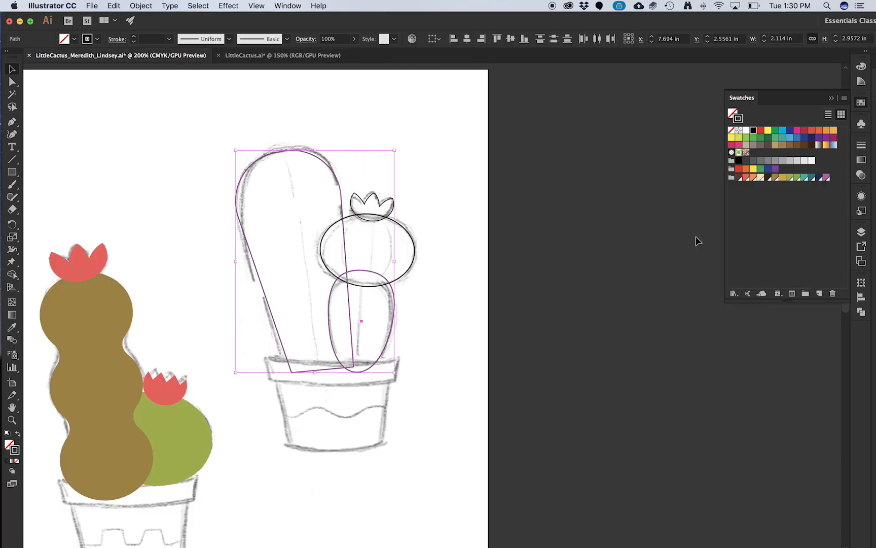
click(813, 177)
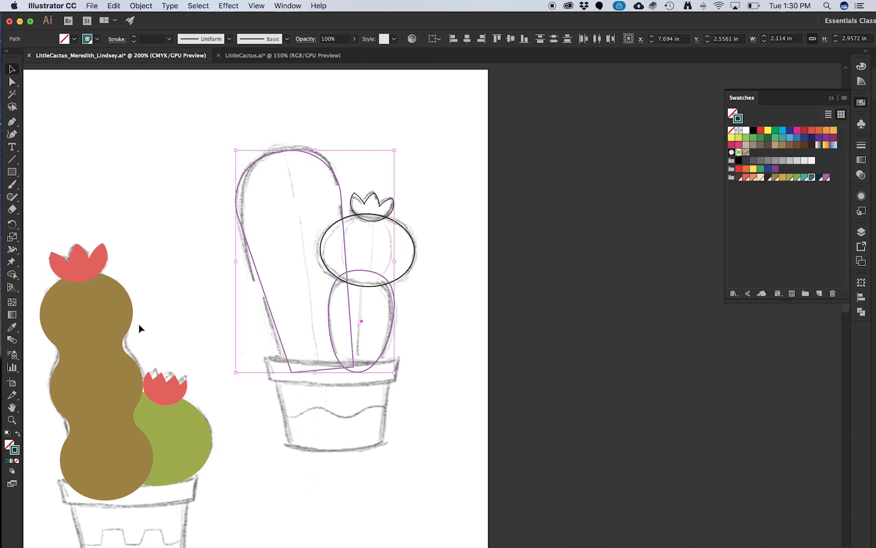
click(18, 434)
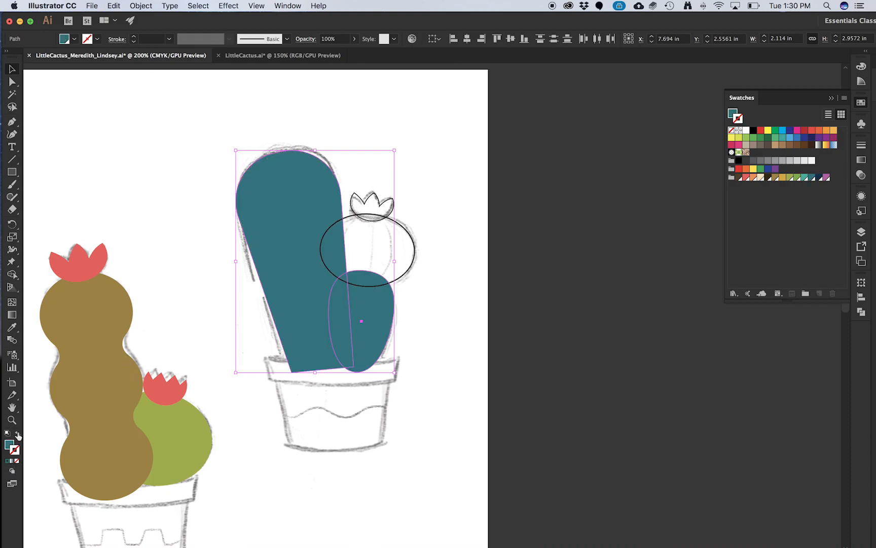
Step: Fill the round ellipse beside the tall teal cactus with the coral sampled from the wavy cactus's flower, without a stroke
click(404, 232)
key(i)
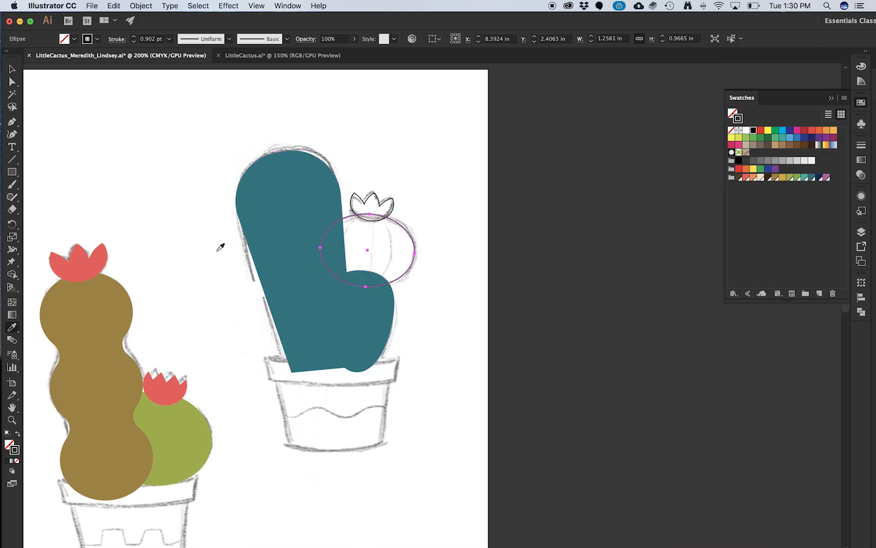
click(104, 261)
key(v)
Step: Check the flower color in the LittleCactus.ai reference, and fill the flower above the coral ellipse with orange and no stroke
click(389, 203)
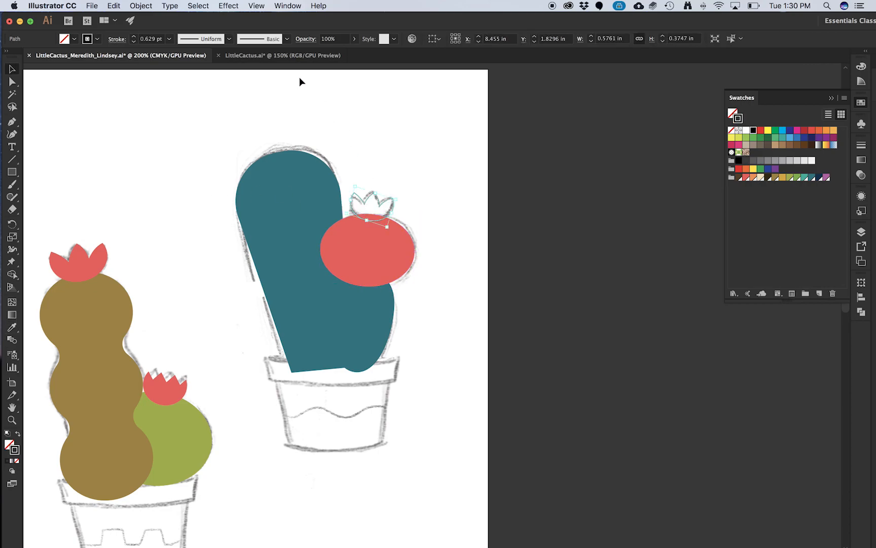
click(295, 59)
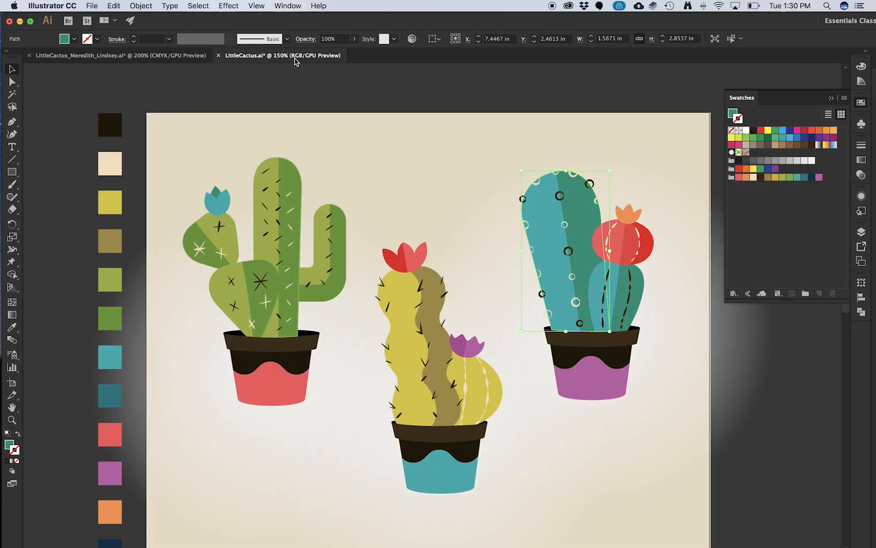
click(180, 55)
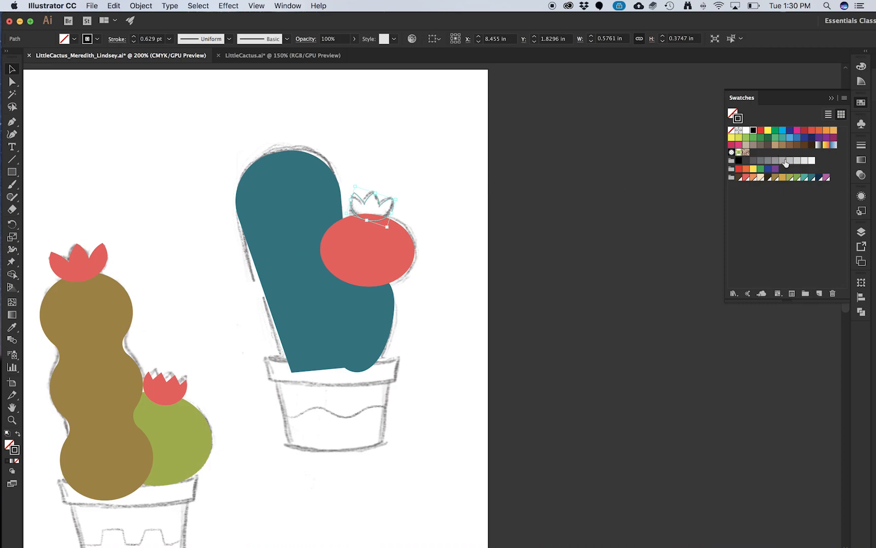
click(754, 179)
click(17, 435)
click(150, 249)
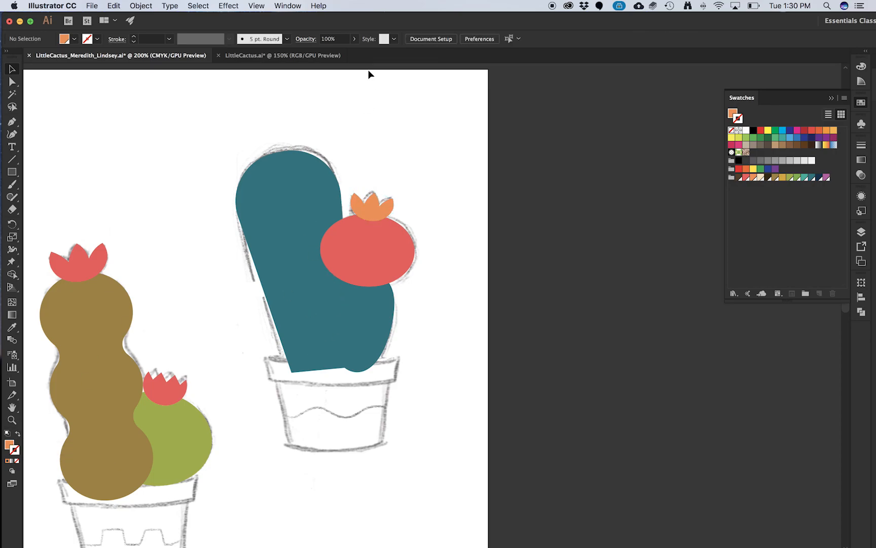
Step: Examine the teal cactus parts in the reference, and fill the oval below the coral ellipse with the lighter teal and no stroke
click(319, 56)
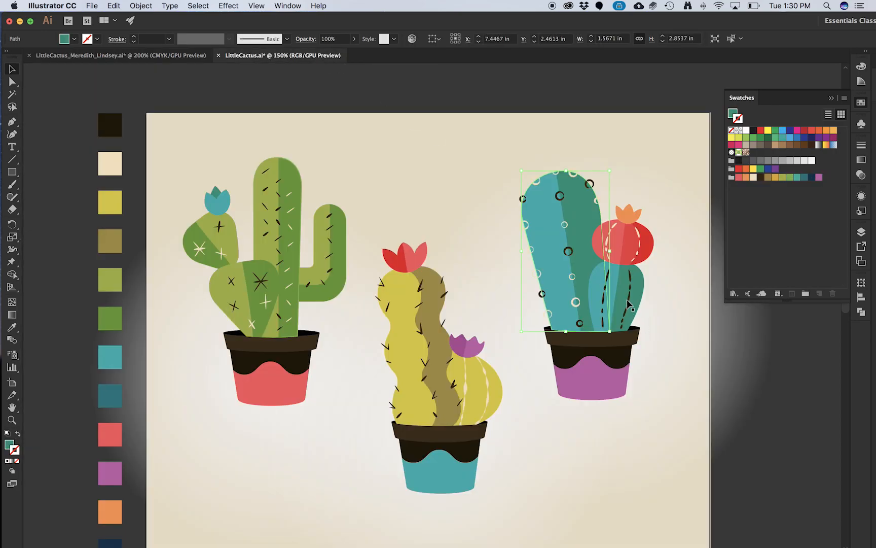
click(646, 302)
click(632, 287)
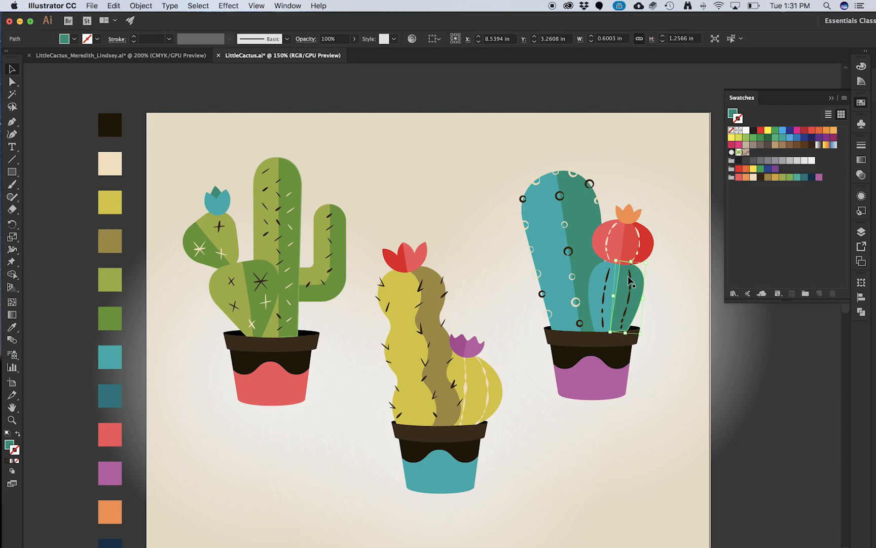
click(600, 279)
click(548, 247)
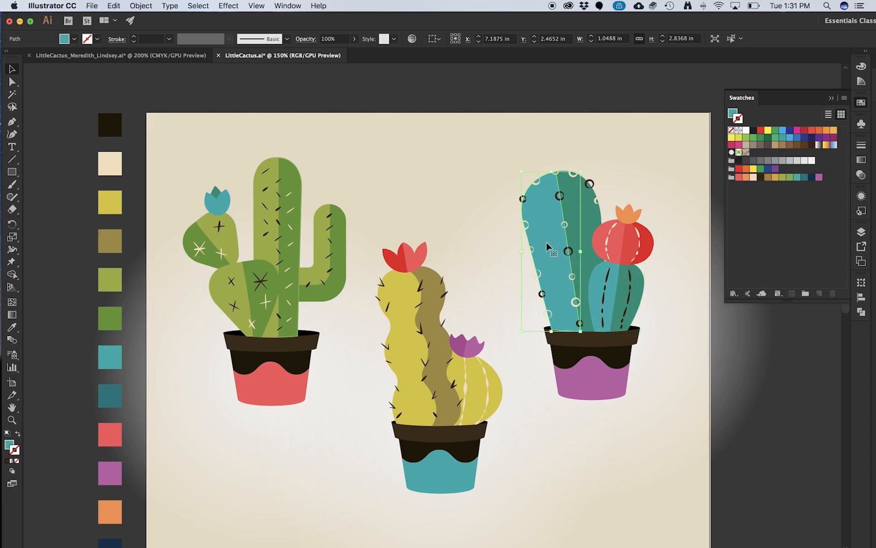
click(602, 279)
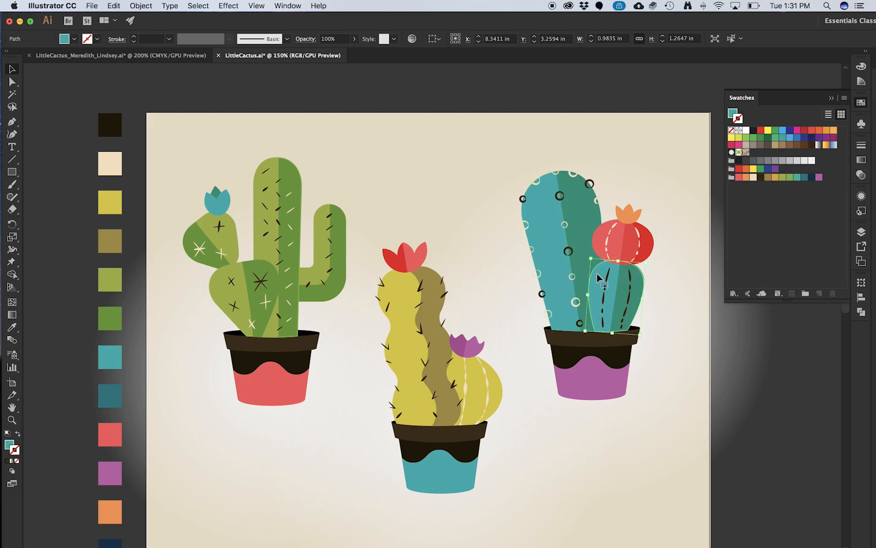
click(187, 56)
click(366, 314)
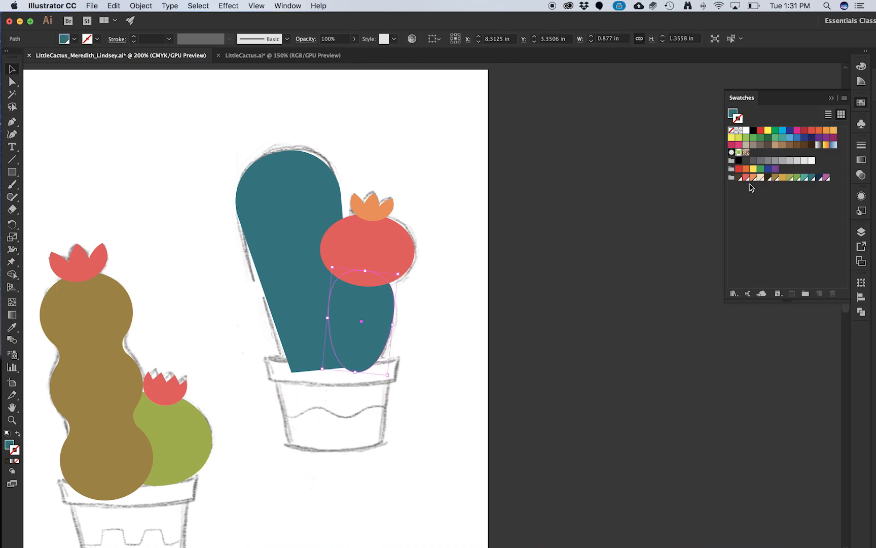
click(805, 178)
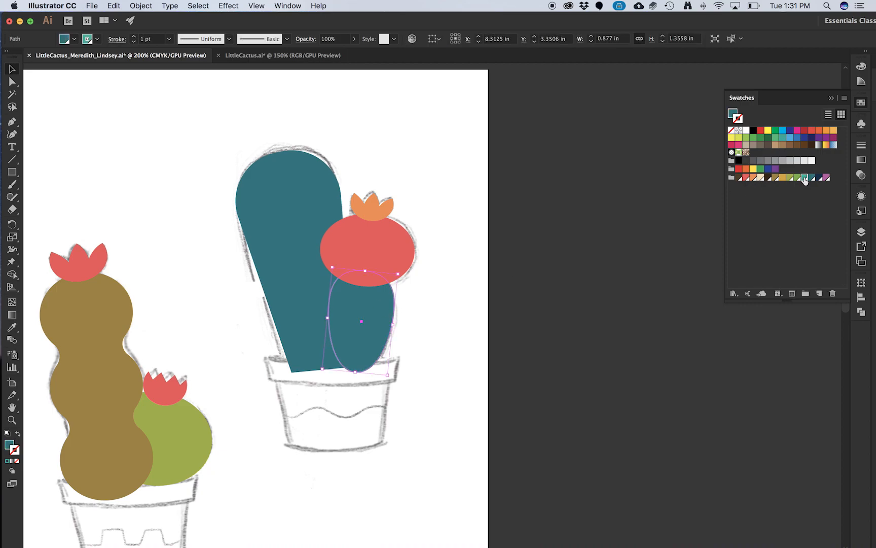
click(19, 435)
click(17, 461)
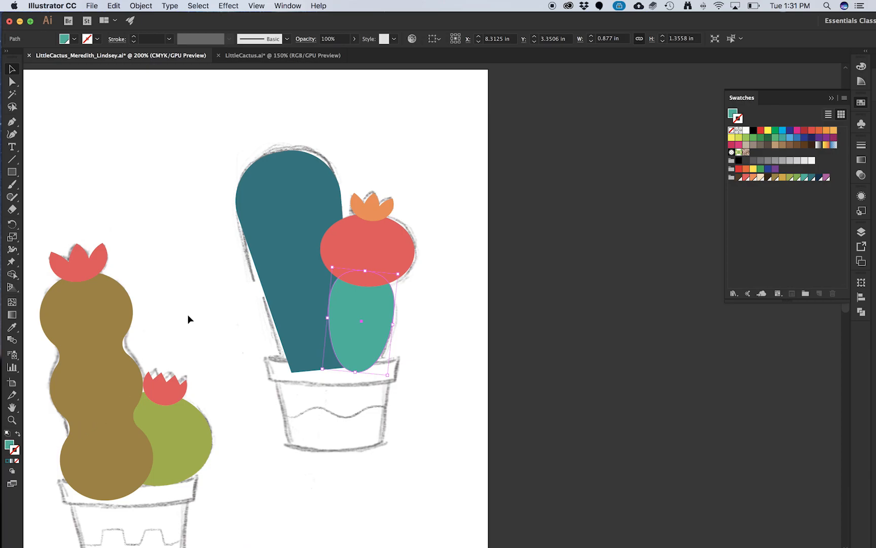
click(196, 323)
Step: Duplicate the Vase layer that holds the finished brown pot
drag(208, 355, 529, 288)
drag(310, 263, 203, 323)
drag(265, 193, 320, 191)
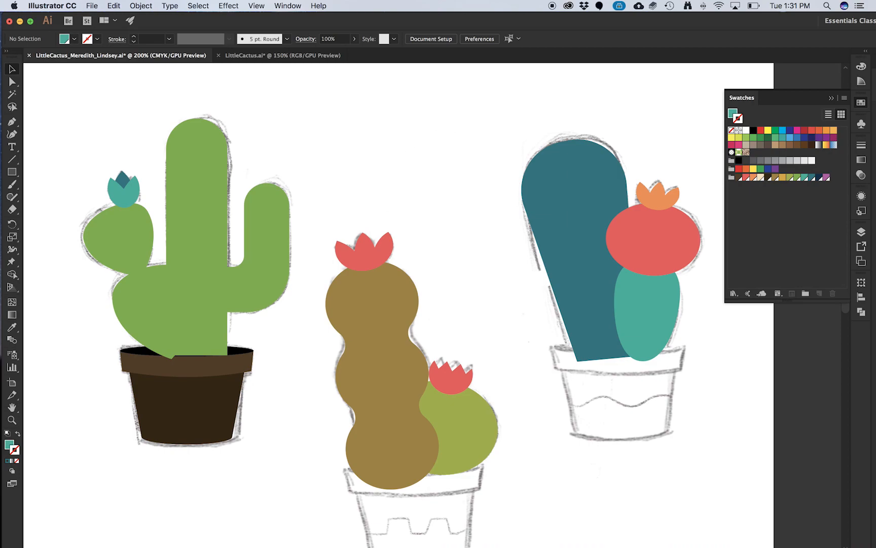
mouse_move(324, 541)
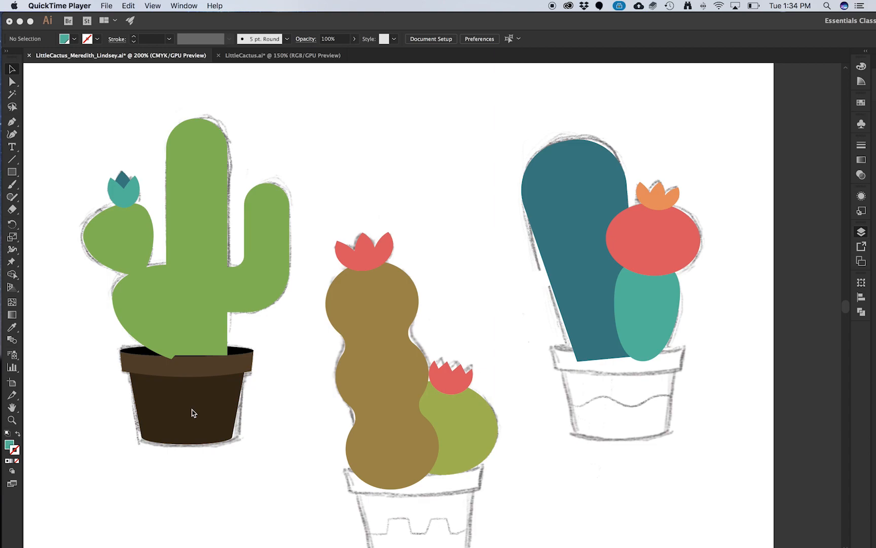
click(861, 232)
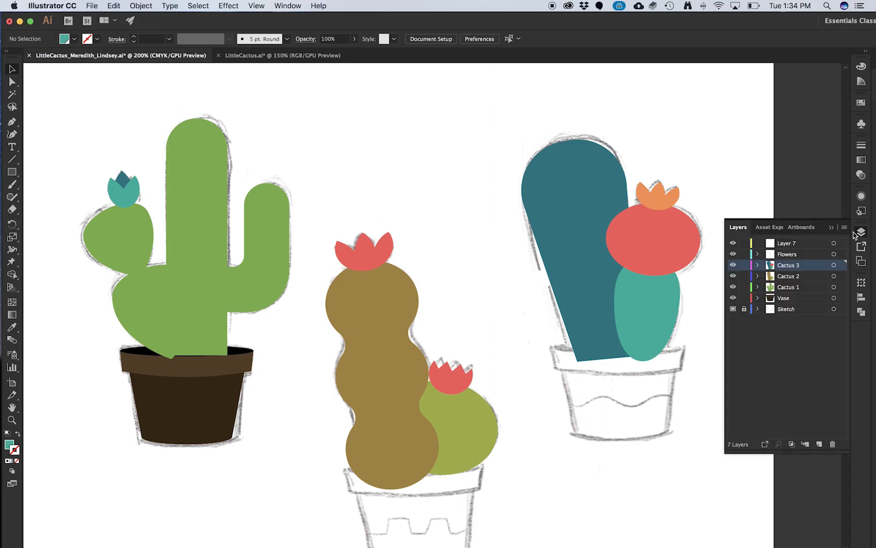
click(201, 368)
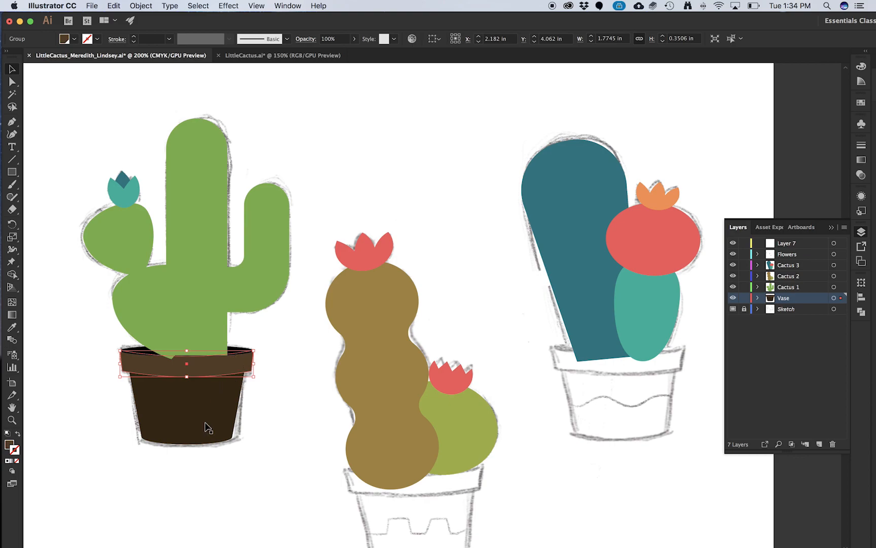
drag(775, 306, 820, 443)
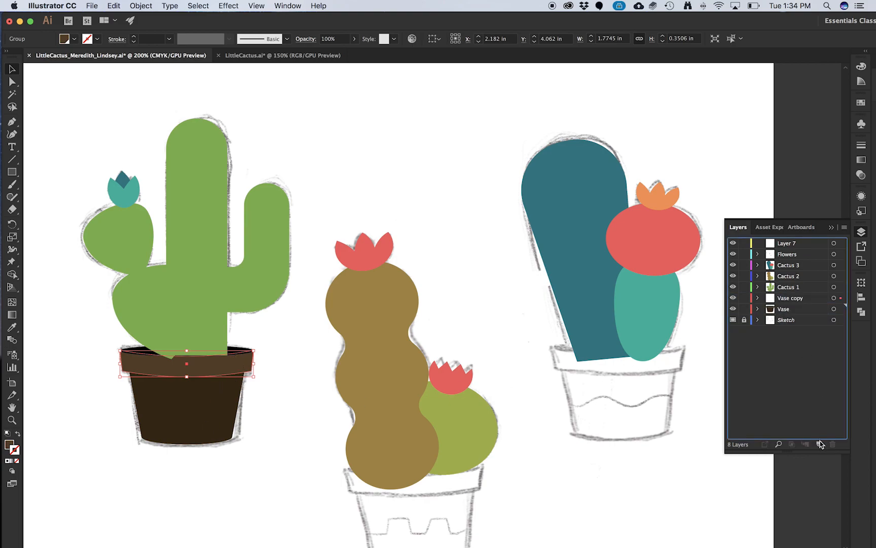
Step: Rename the copied vase layer Vase 2 and the original Vase 1, and place Vase 2 below Vase 1
double_click(787, 299)
text(Vase 2)
double_click(786, 309)
text(Vase)
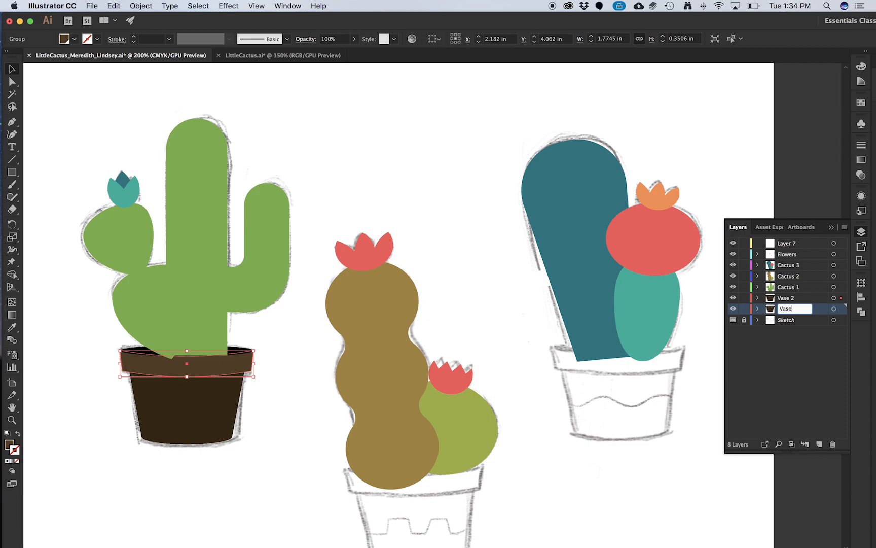
text( 1)
key(Return)
drag(773, 298, 771, 309)
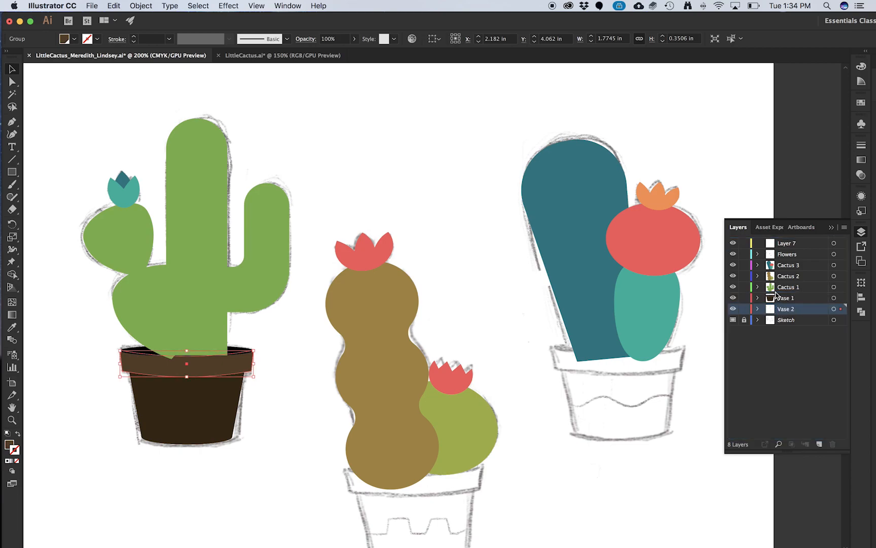
click(834, 310)
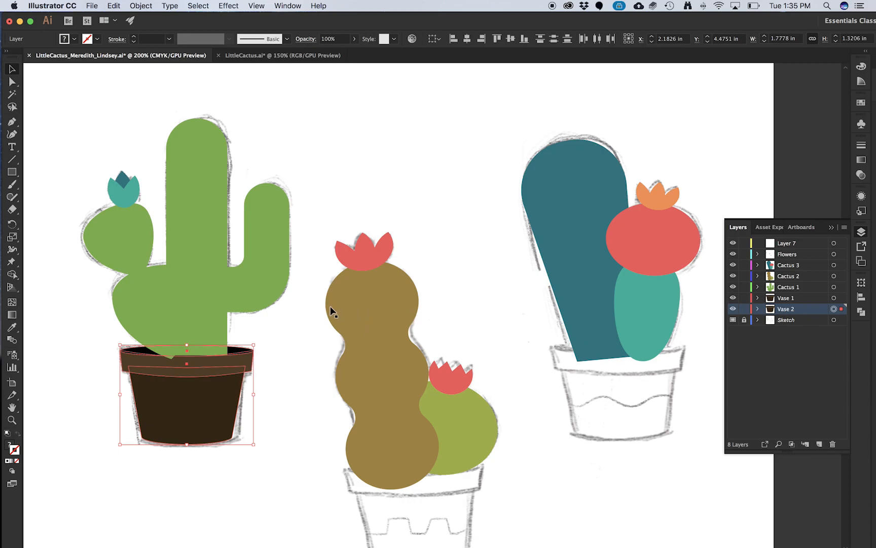
click(259, 321)
click(230, 384)
click(251, 359)
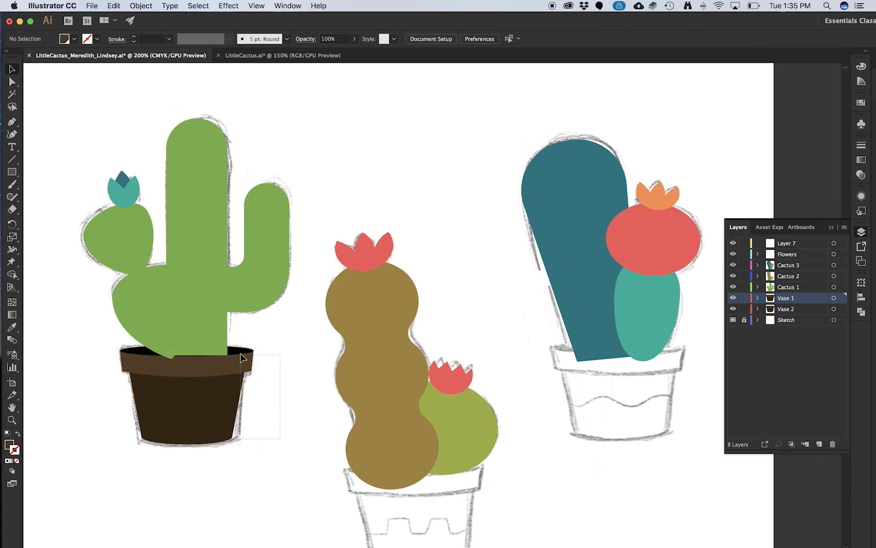
shift+click(243, 350)
click(256, 344)
click(204, 395)
shift+click(237, 359)
shift+click(238, 350)
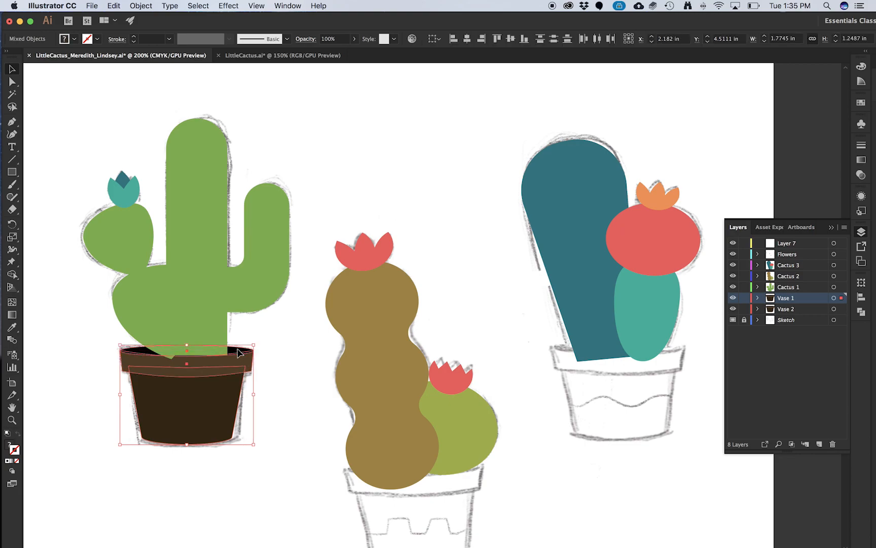
click(276, 345)
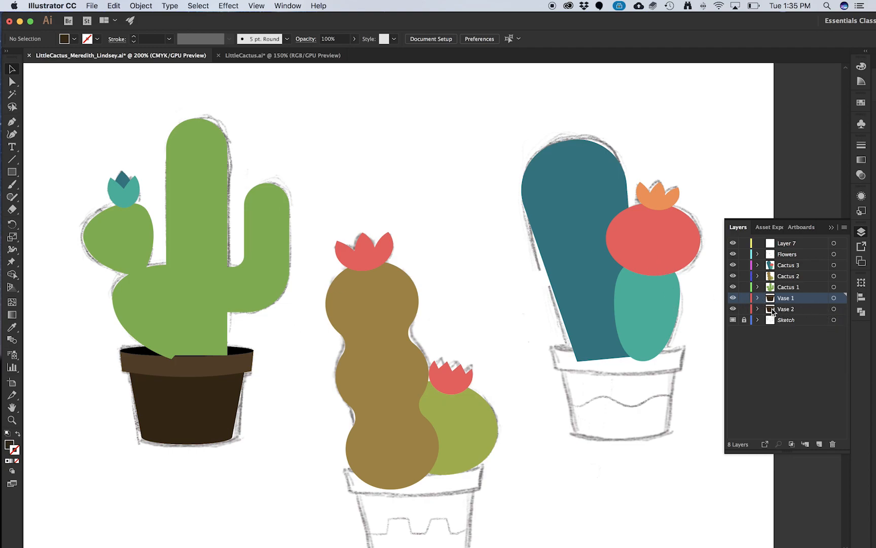
Step: Select all artwork on the Vase 2 layer and move the pot onto the middle pot sketch, at about X 5.22 in, Y 6.07 in
click(834, 309)
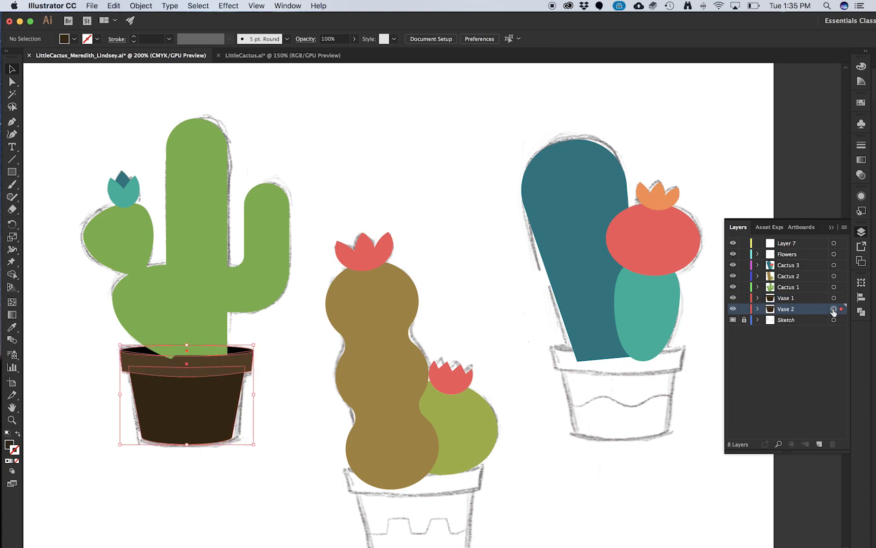
scroll(433, 420, down, 3)
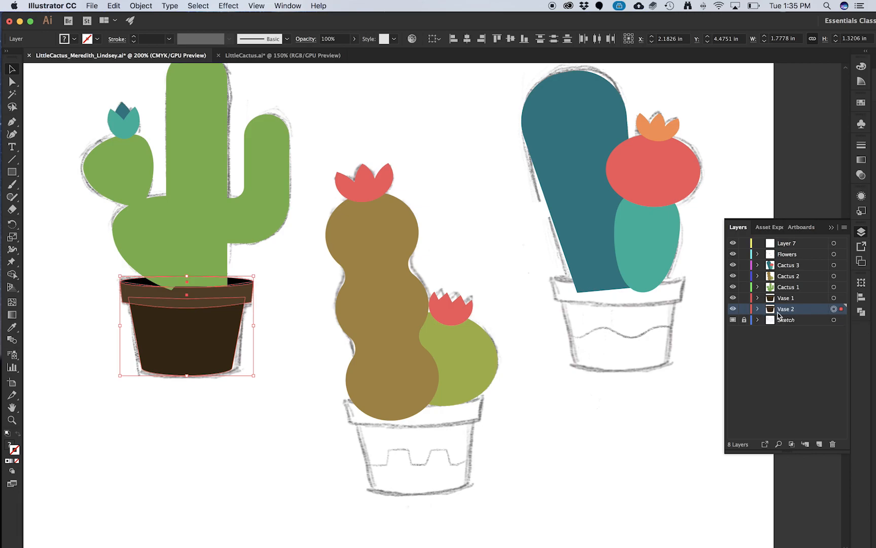
click(758, 309)
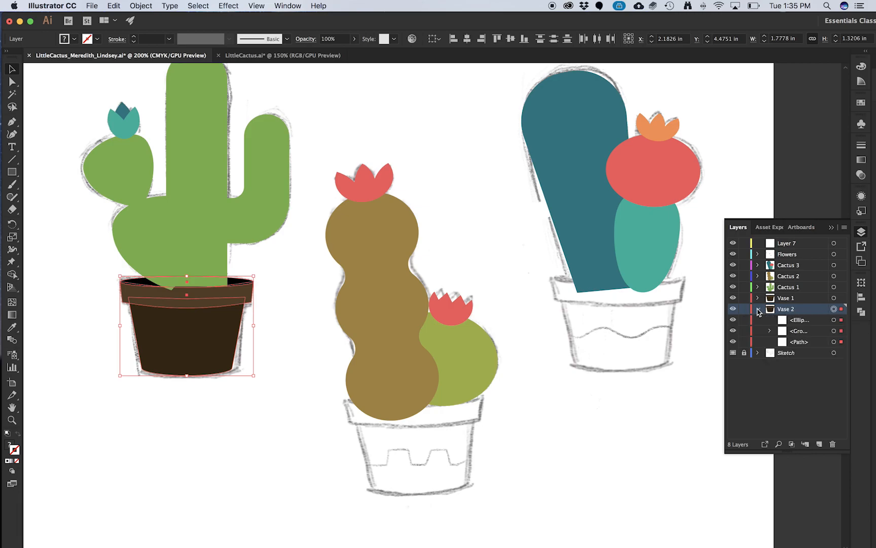
click(759, 309)
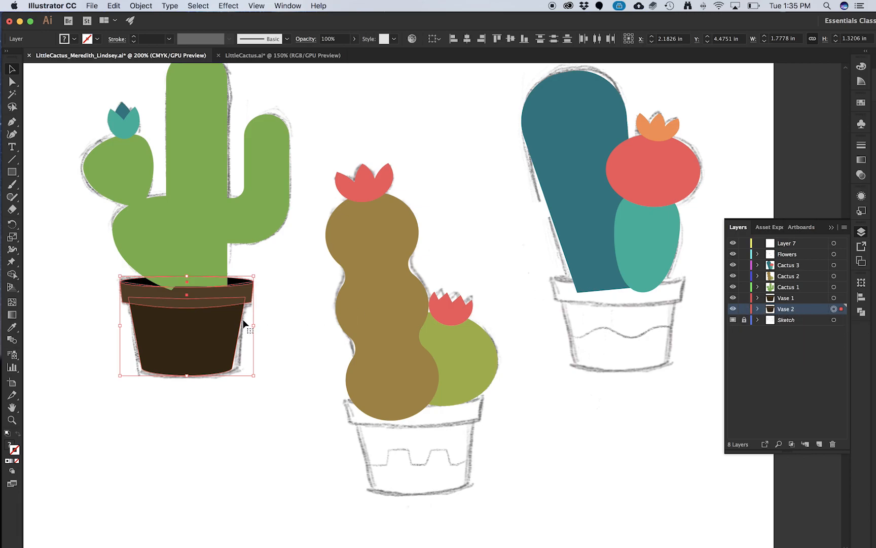
mouse_move(240, 321)
mouse_down()
mouse_move(363, 406)
mouse_move(477, 434)
mouse_move(470, 438)
mouse_up()
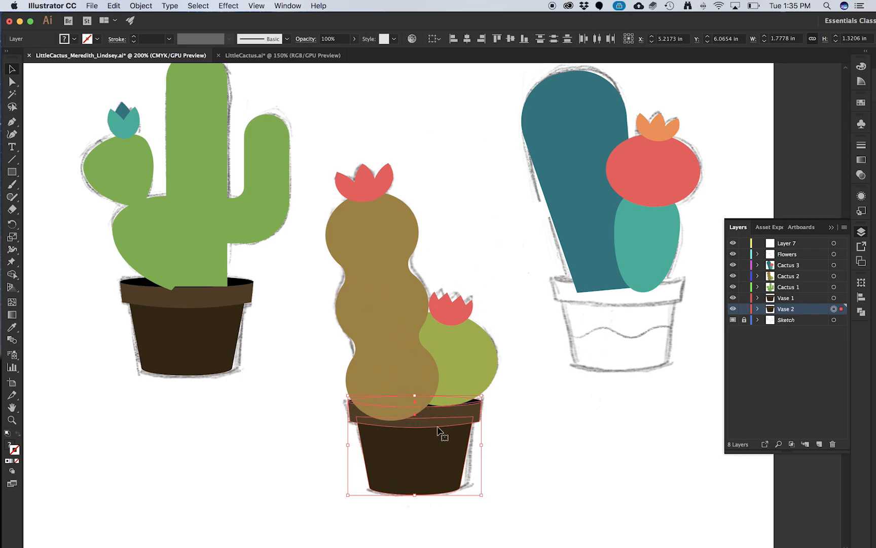
Step: Duplicate the Vase 2 layer and rename the copy Vase 3
drag(770, 311, 822, 445)
double_click(790, 309)
text(VB)
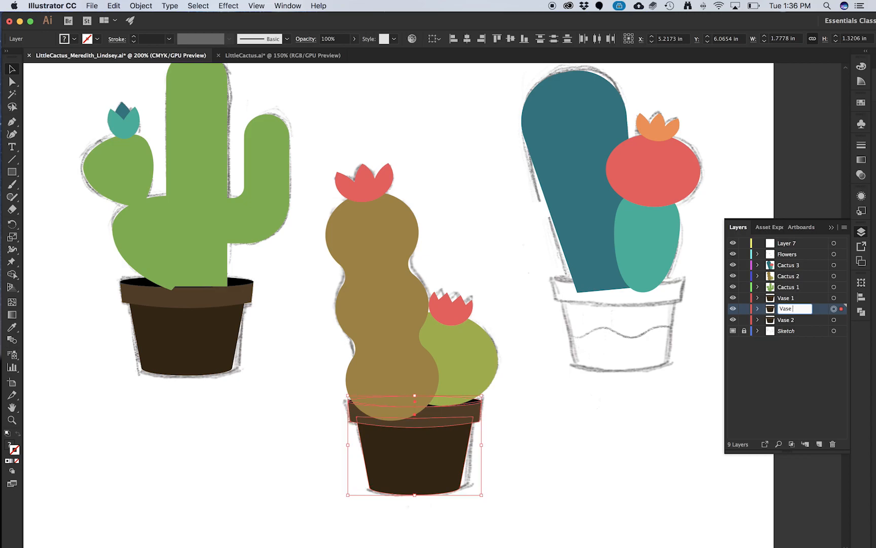
click(813, 375)
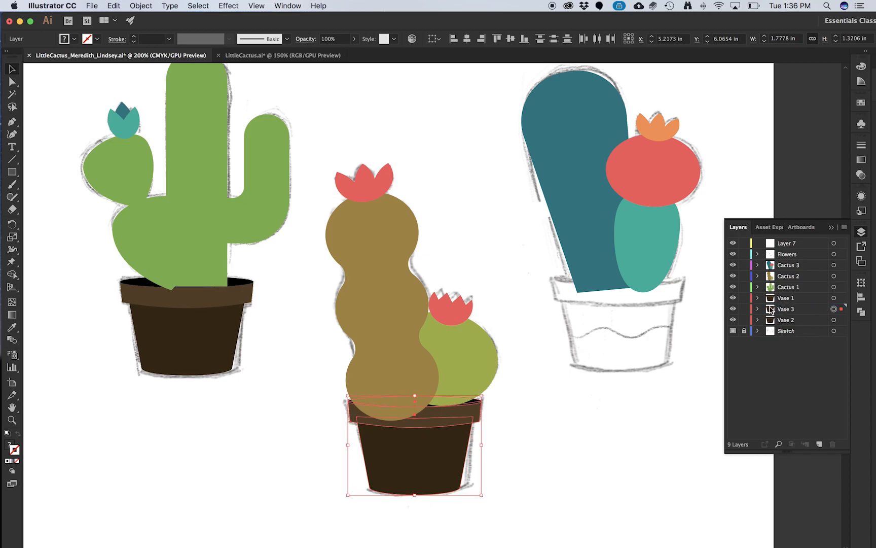
Step: Place the Vase 3 layer below Vase 2 and move its pot onto the remaining pot sketch, at about X 7.93 in, Y 4.44 in
drag(771, 309, 772, 322)
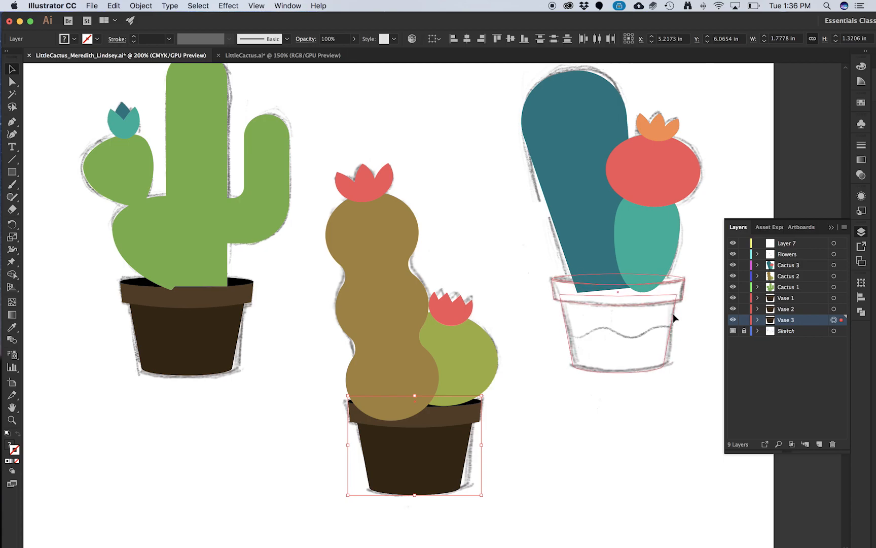
drag(348, 395, 550, 275)
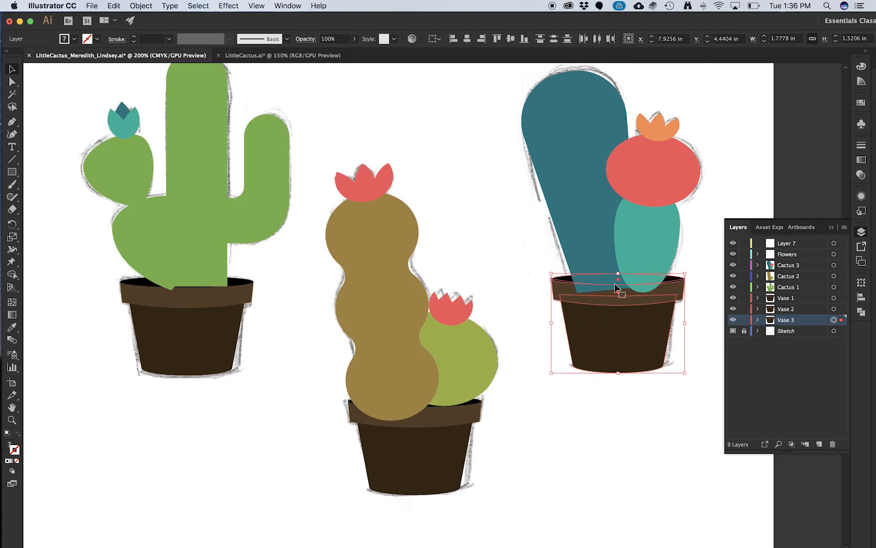
click(667, 382)
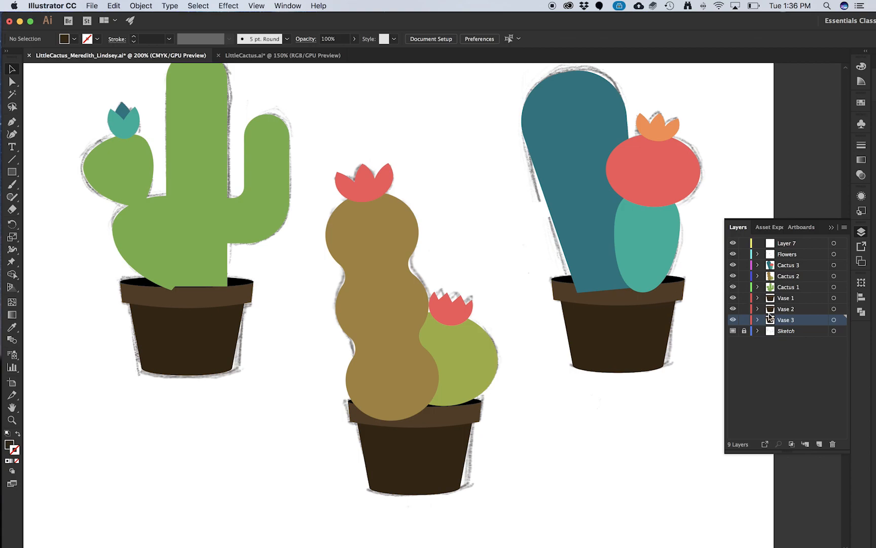
Step: Create a new layer above Vase 1, and group the lighter brown rims of all three pots
click(674, 303)
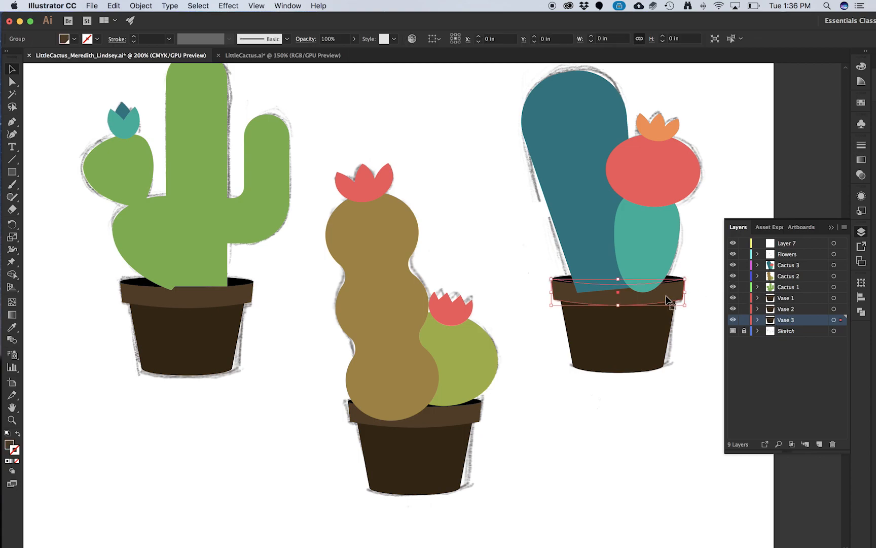
click(430, 425)
click(194, 302)
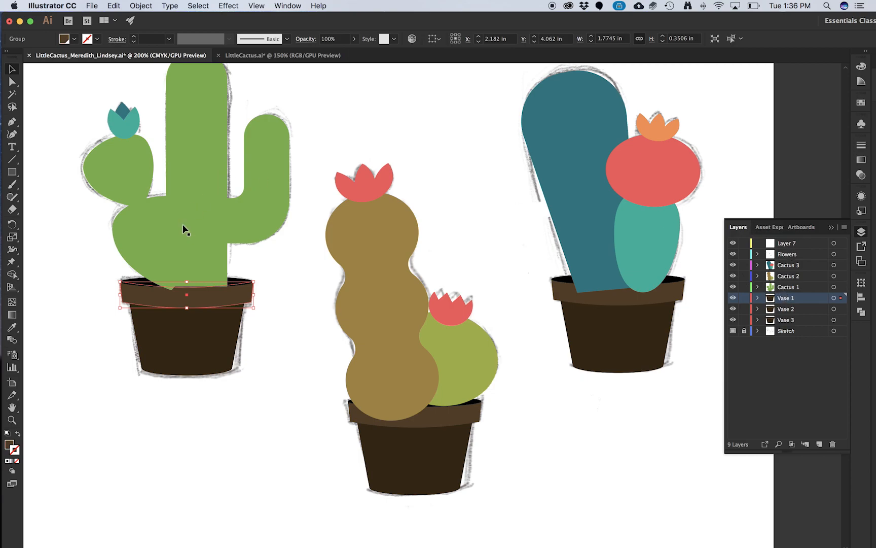
click(819, 445)
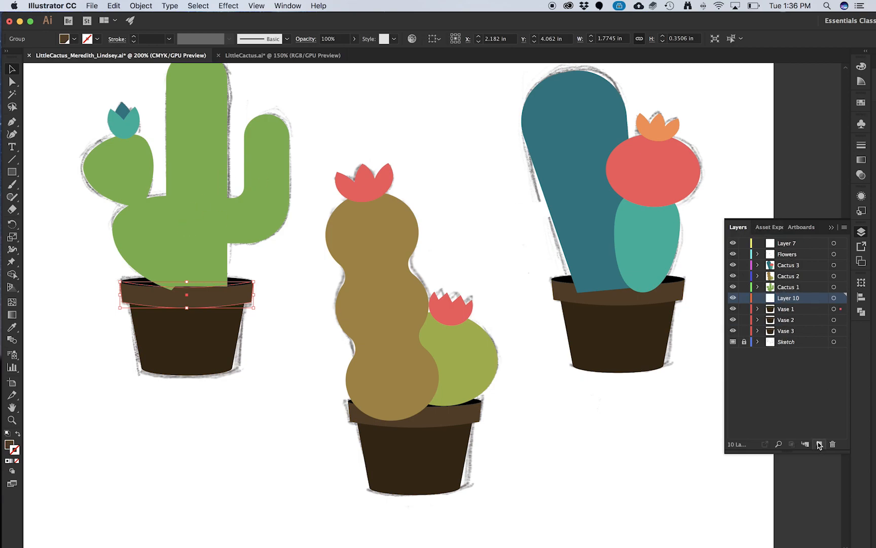
shift+click(466, 426)
shift+click(615, 304)
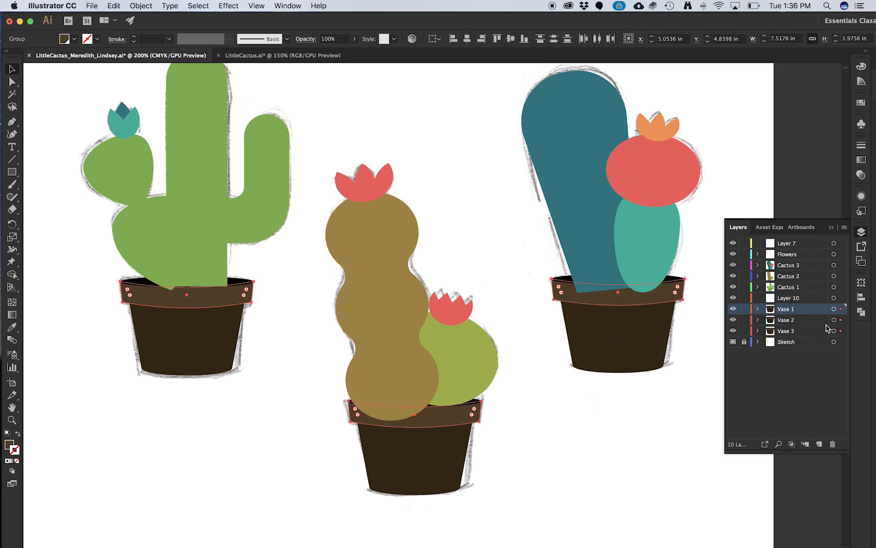
key(super+g)
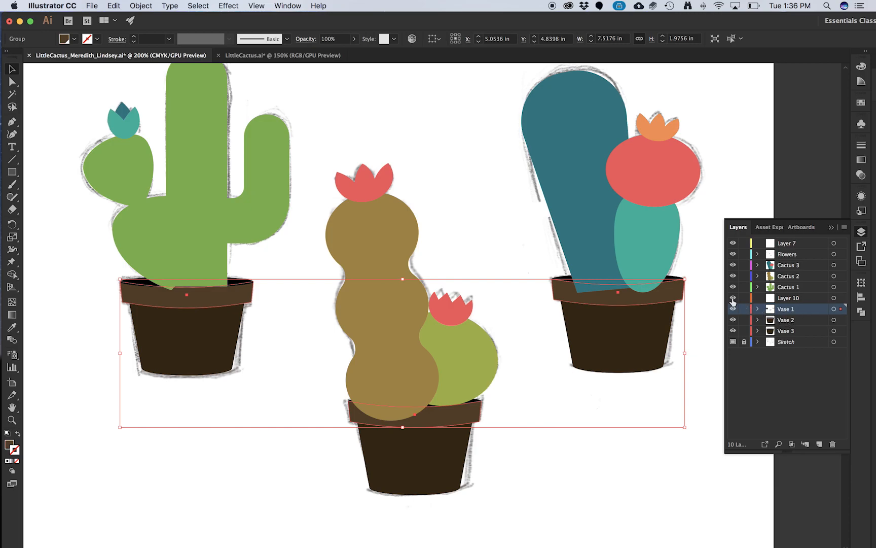
Step: Move the rim group from Vase 1 to the new empty layer, and rename that layer Vase rims
click(758, 309)
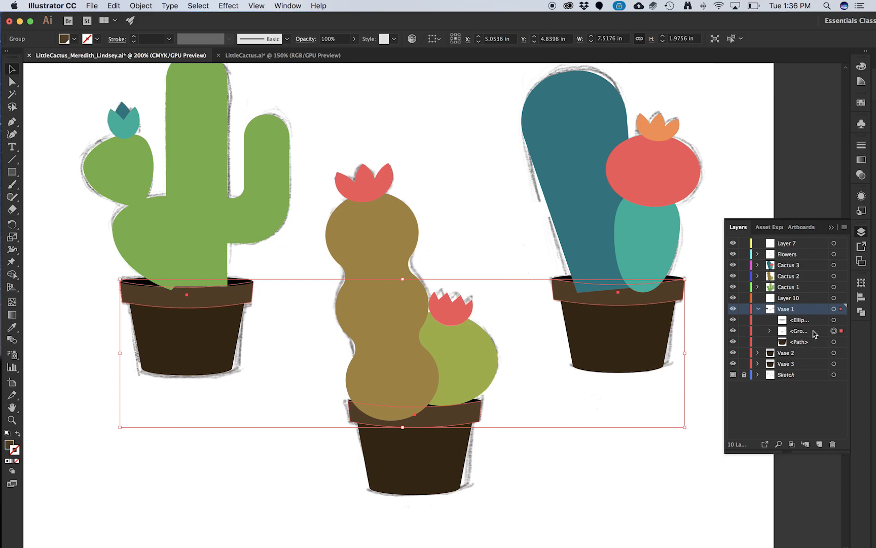
drag(810, 335, 804, 299)
double_click(787, 298)
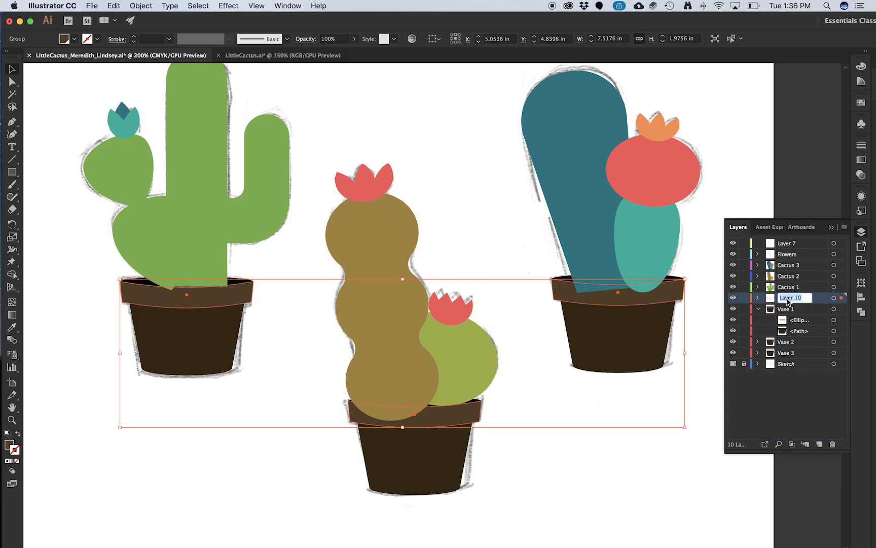
text(Vase rims)
Step: Collapse the Vase 1 layer and place the Vase rims layer above Cactus 3, so the rims cover the cactus bases
click(795, 306)
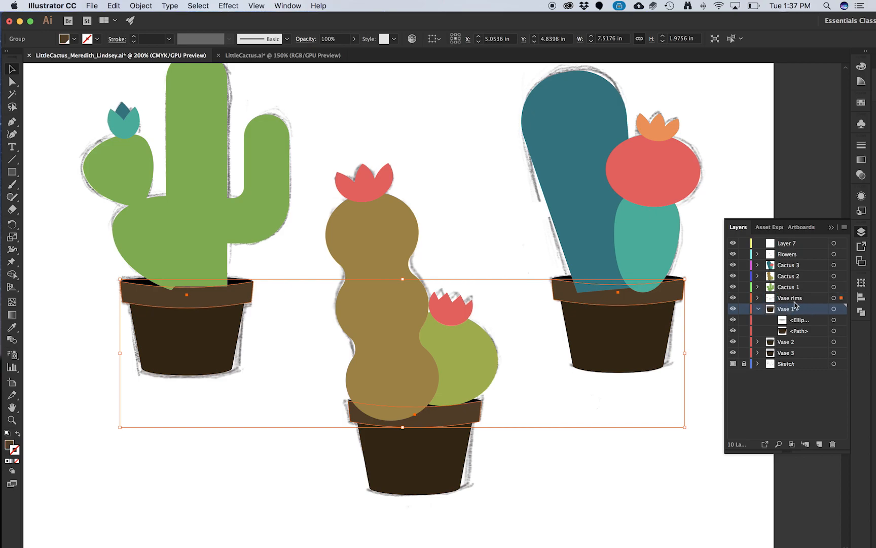
click(760, 309)
drag(773, 300, 777, 257)
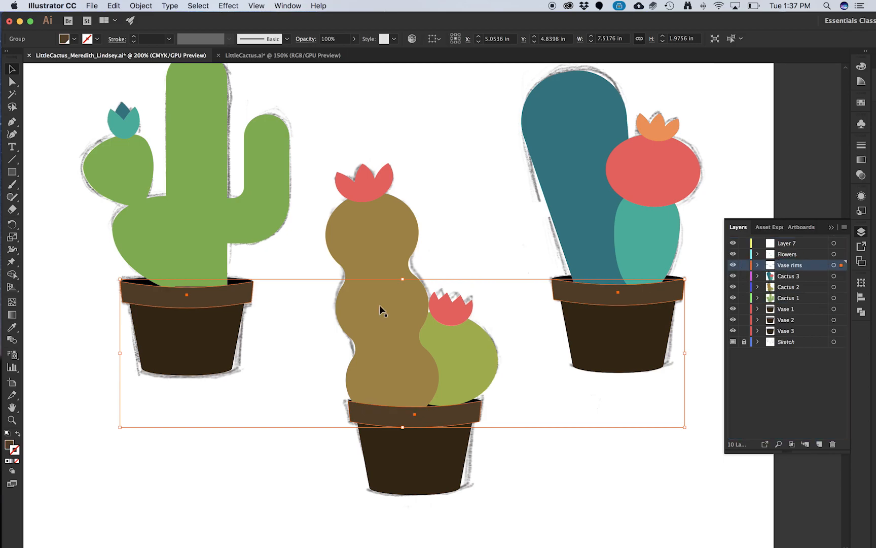
click(241, 363)
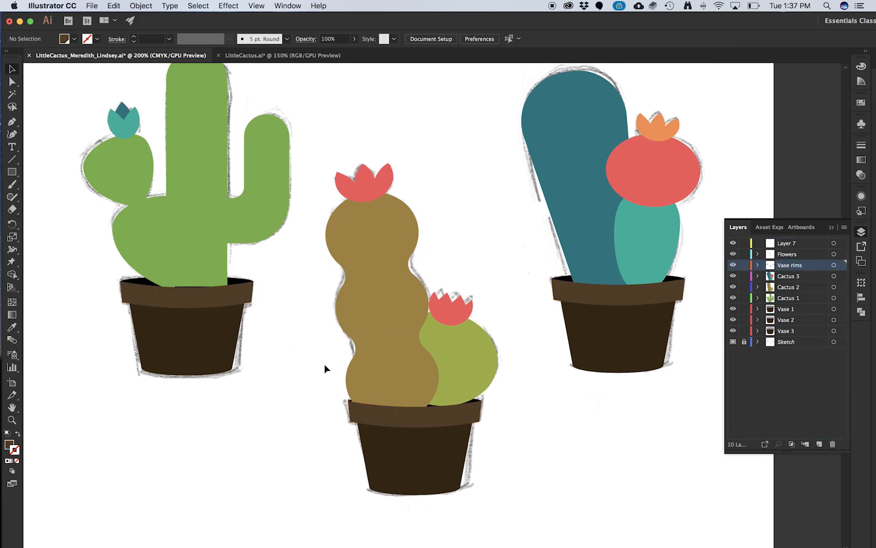
Step: Nudge the small olive-green cactus and its coral flower slightly down together, so the cactus base tucks behind the middle pot's rim
click(460, 389)
click(471, 300)
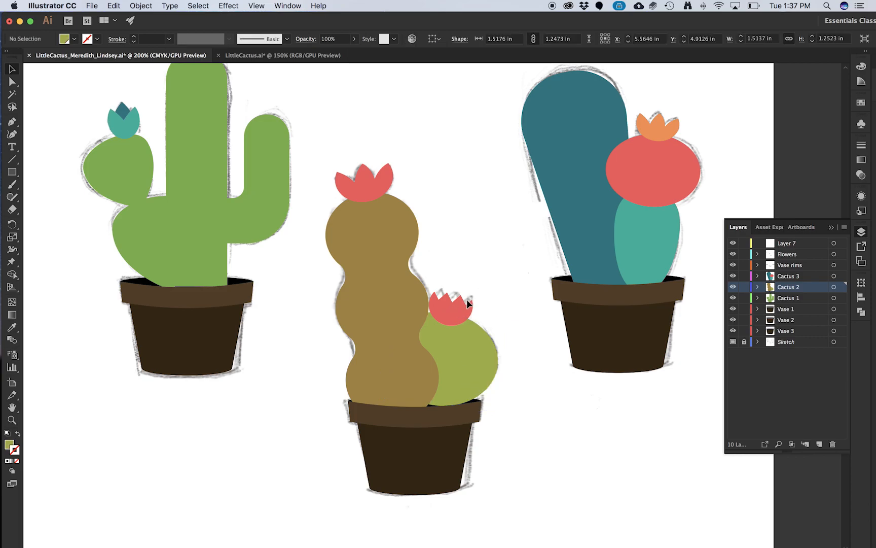
click(469, 303)
shift+click(468, 345)
key(Down)
key(Down)
key(Down)
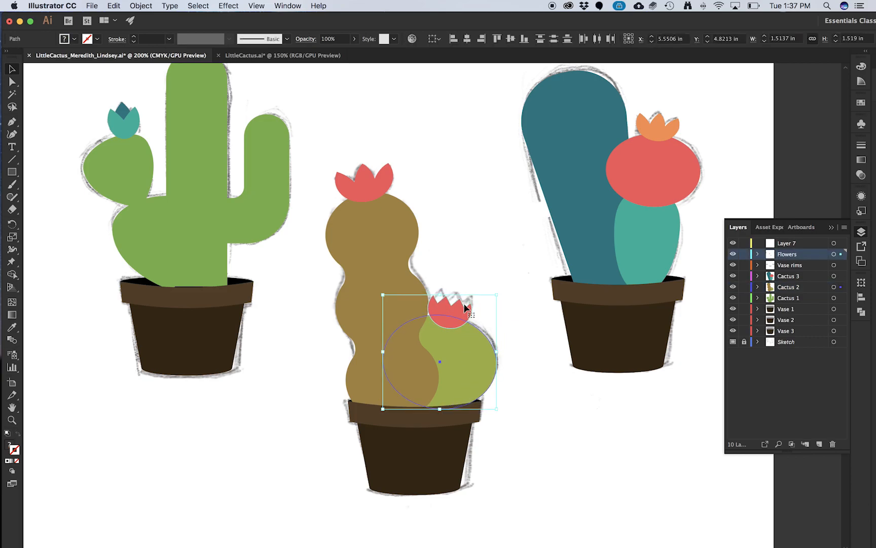
Step: Lower both bottom anchor points of the tall green cactus trunk behind the pot rim, making the trunk about 3.19 in high
scroll(197, 276, up, 4)
click(199, 282)
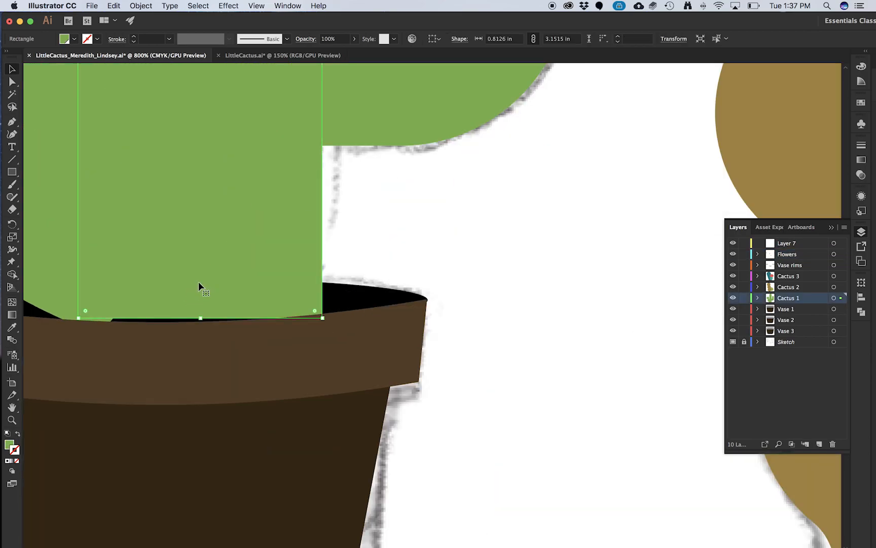
key(a)
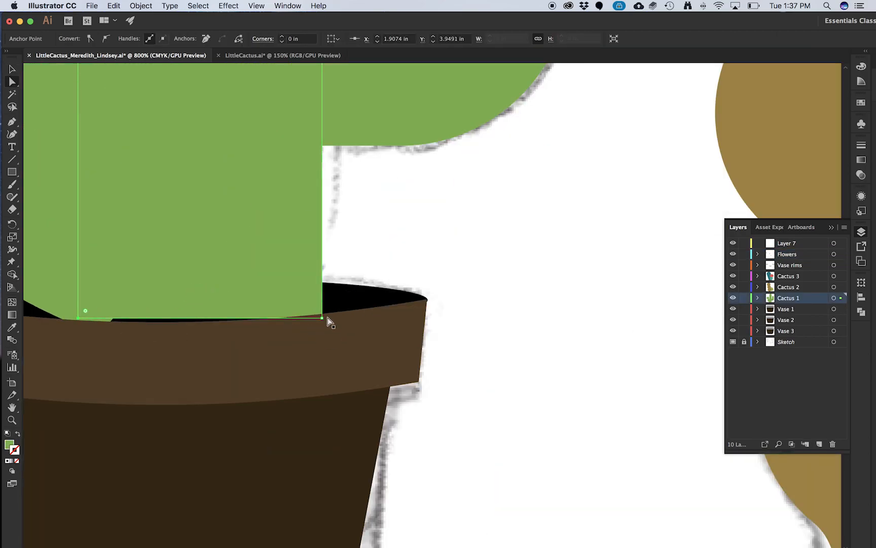
shift+click(322, 318)
key(Down)
key(Down)
key(Down)
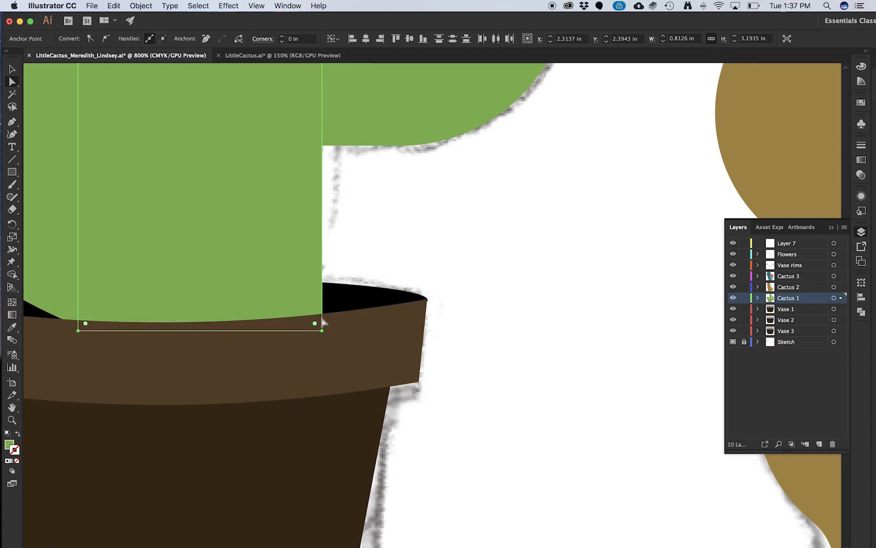
scroll(309, 403, left, 5)
scroll(262, 391, down, 3)
scroll(262, 391, down, 4)
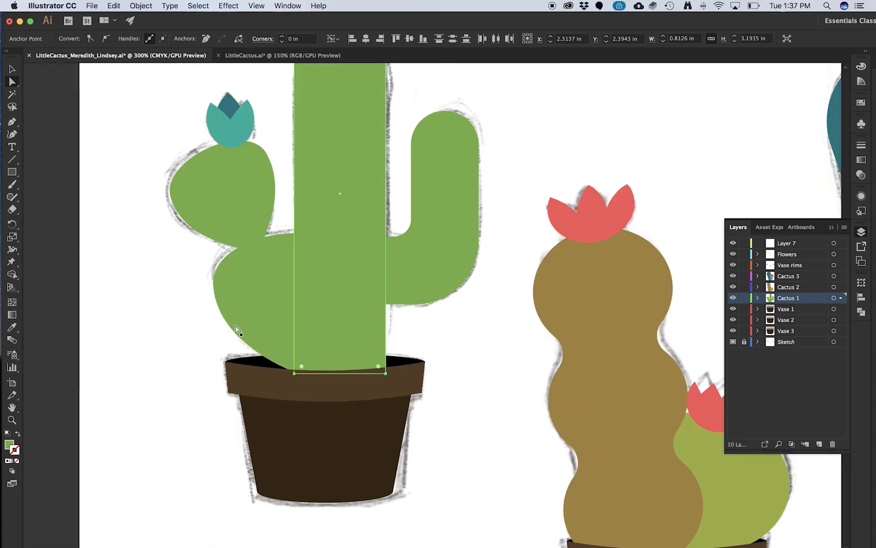
scroll(364, 327, up, 1)
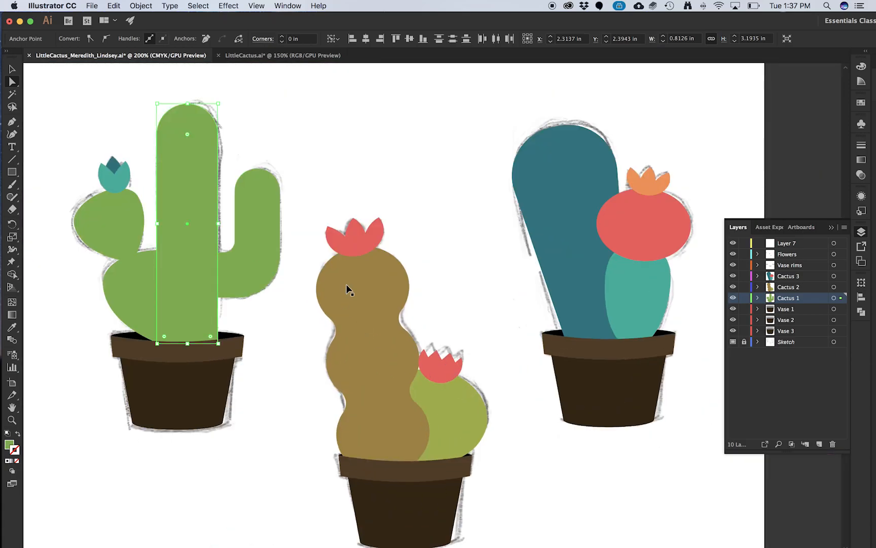
key(v)
click(462, 253)
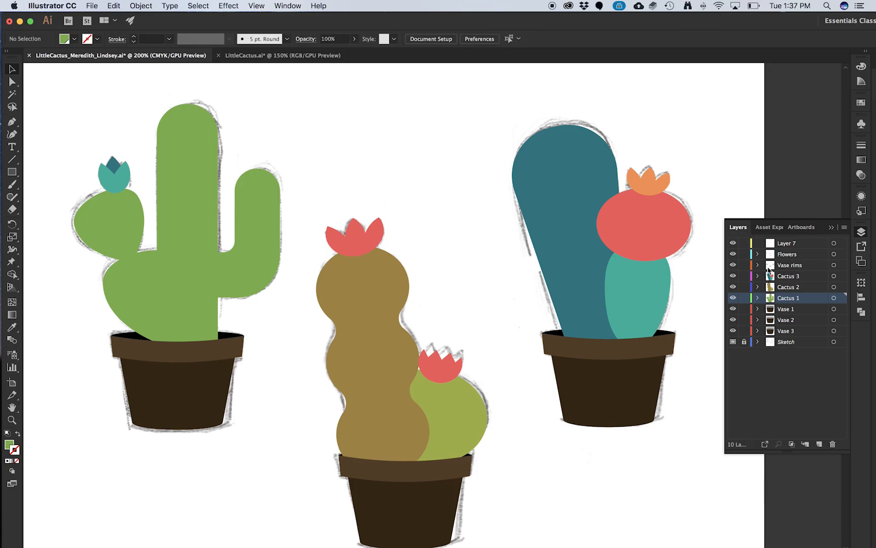
Step: Compare the three potted cacti with the Vase rims layer hidden and shown
click(733, 265)
click(733, 265)
click(733, 265)
click(733, 265)
scroll(274, 405, down, 3)
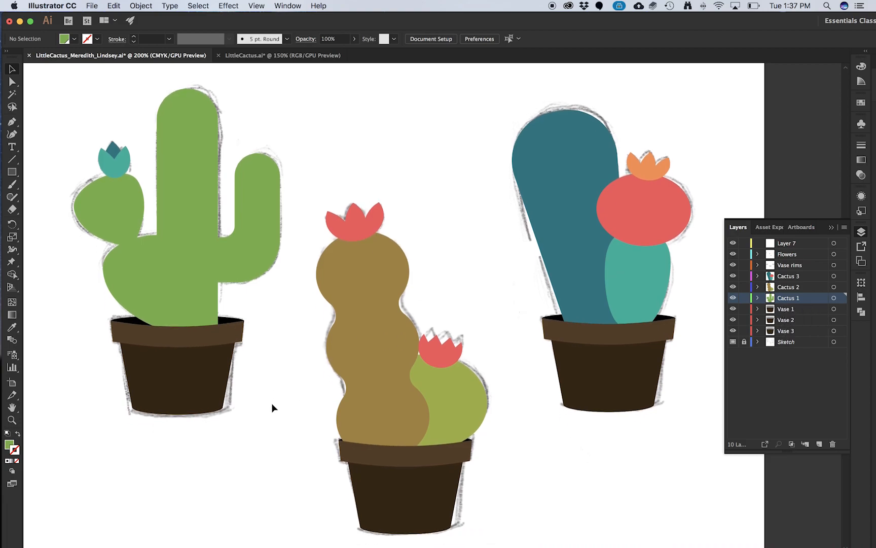
scroll(271, 406, down, 1)
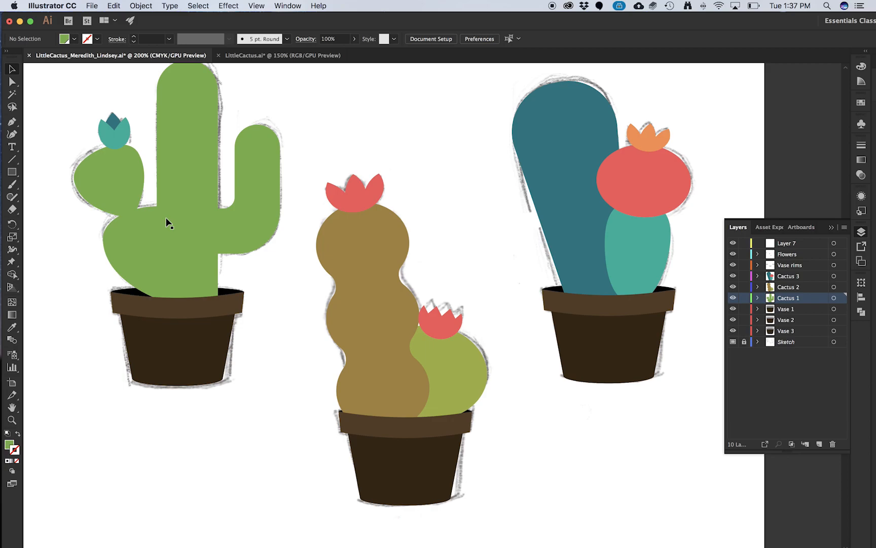
scroll(325, 344, down, 1)
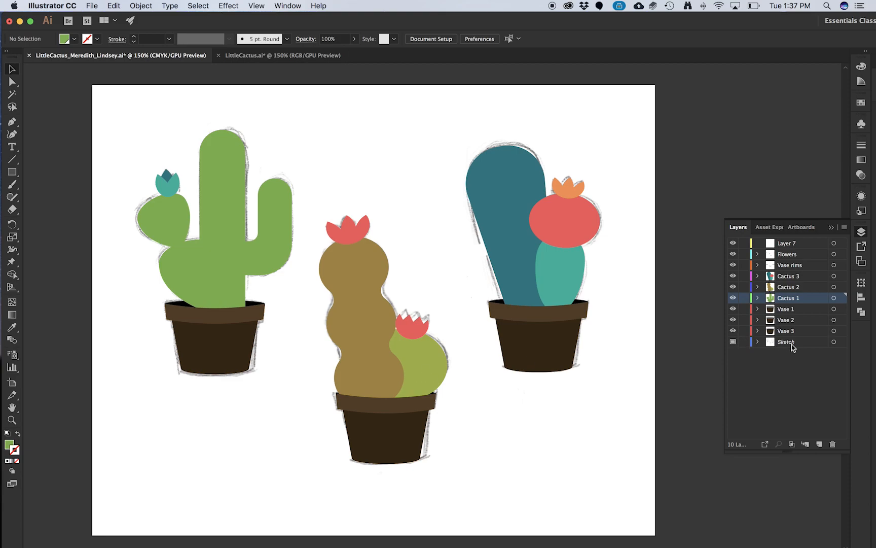
Step: Unlock the Sketch layer, select its image, and move it beside the colored artwork, at about X -4.62 in, Y 4.03 in
click(745, 343)
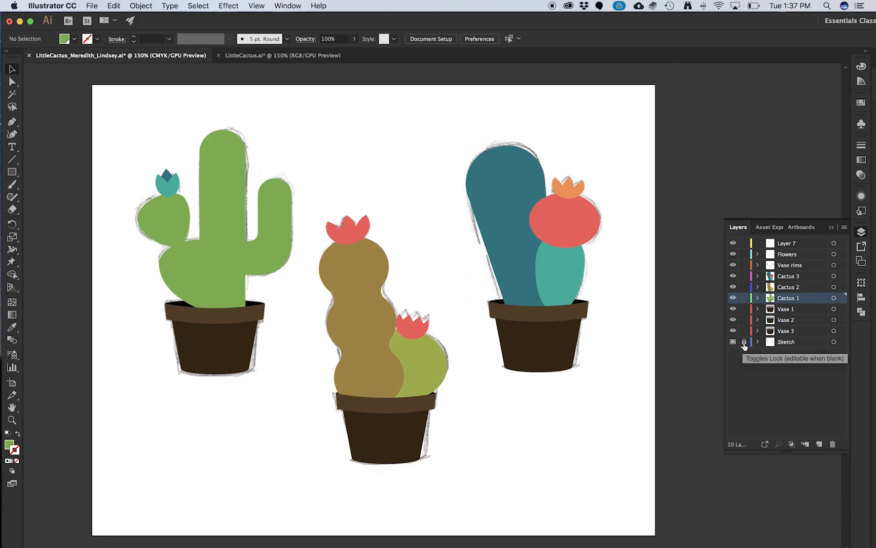
click(834, 342)
drag(523, 378, 444, 397)
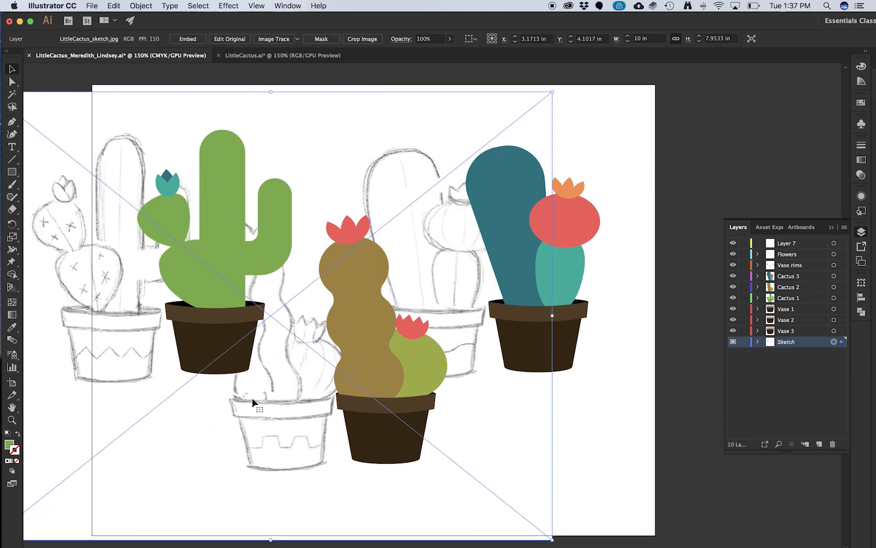
scroll(252, 402, left, 10)
scroll(253, 403, down, 2)
mouse_move(641, 458)
mouse_down()
mouse_move(272, 434)
mouse_move(262, 450)
mouse_up()
scroll(455, 392, left, 6)
scroll(455, 392, left, 3)
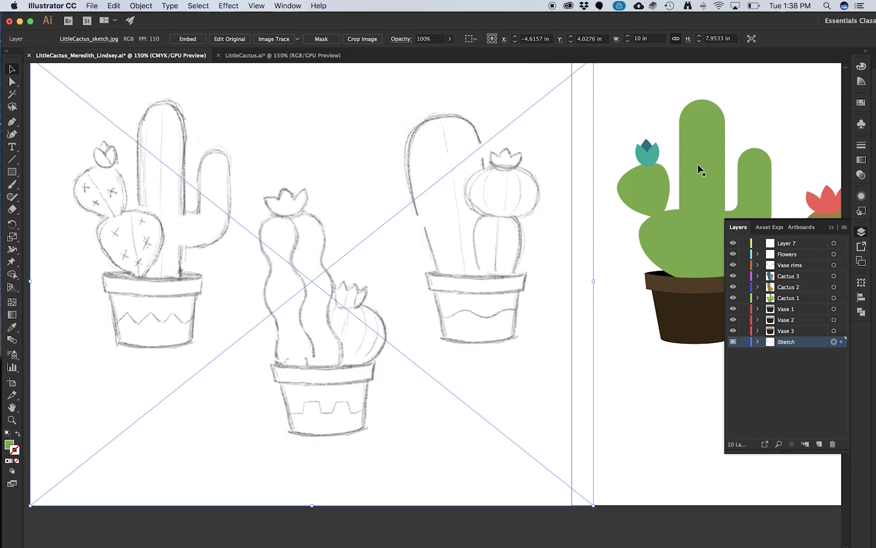
Step: Move the Sketch layer to the top of the layer stack, and set the sketch image's blending mode to Multiply
scroll(688, 193, right, 5)
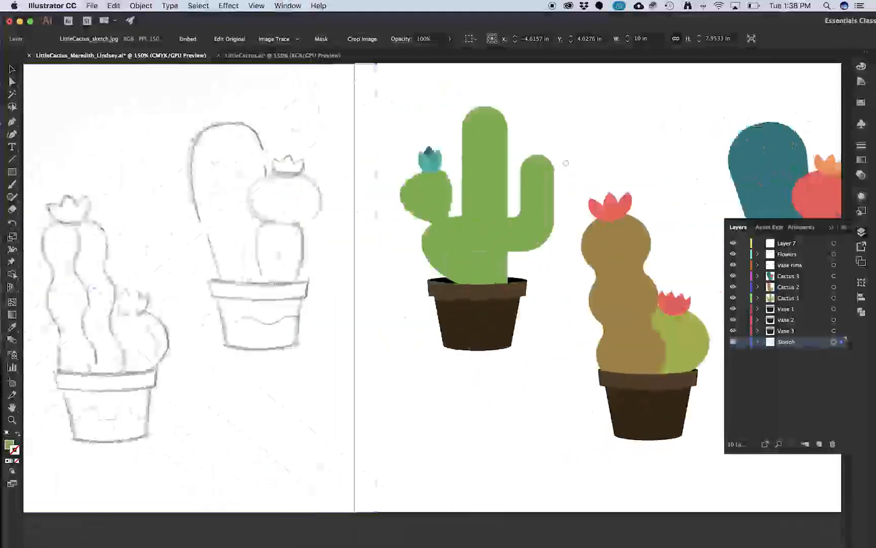
drag(566, 163, 466, 151)
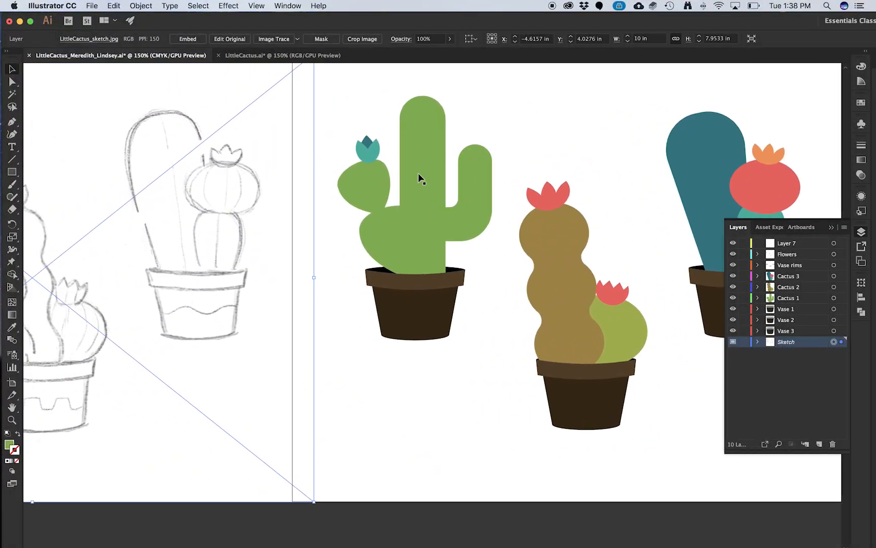
drag(795, 345, 802, 242)
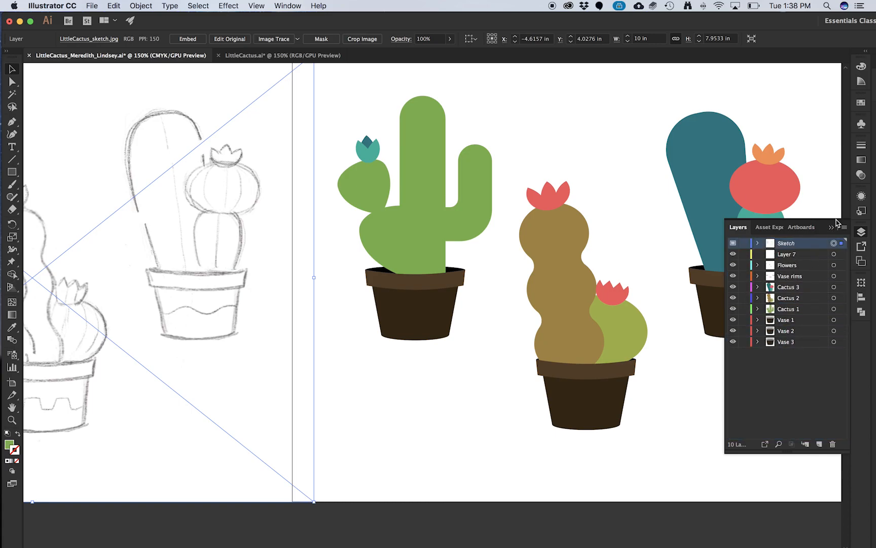
click(861, 175)
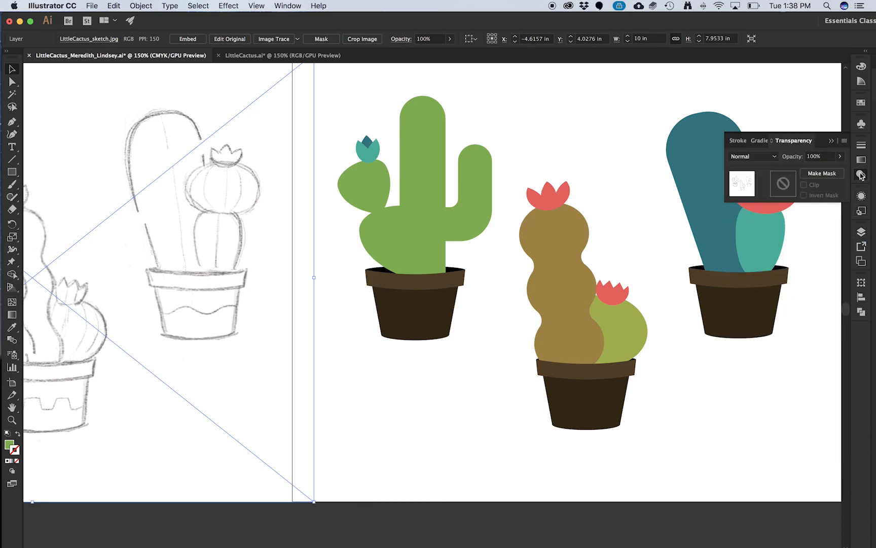
click(758, 159)
click(746, 192)
Step: Move the sketch image back over the colored cacti and align it with them, at about X 5.00 in, Y 3.94 in
mouse_move(228, 272)
mouse_down()
mouse_move(373, 278)
mouse_move(475, 320)
mouse_up()
drag(348, 337, 461, 323)
drag(334, 381, 340, 388)
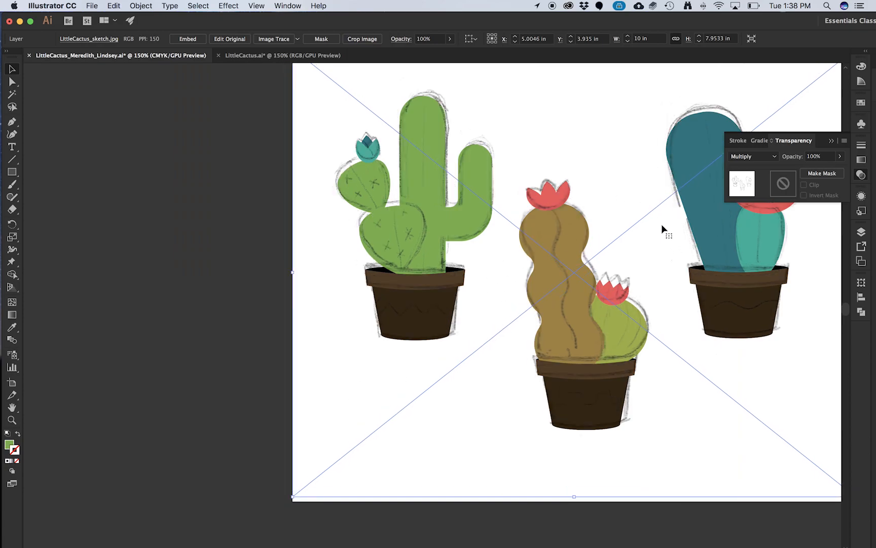
click(861, 311)
click(861, 233)
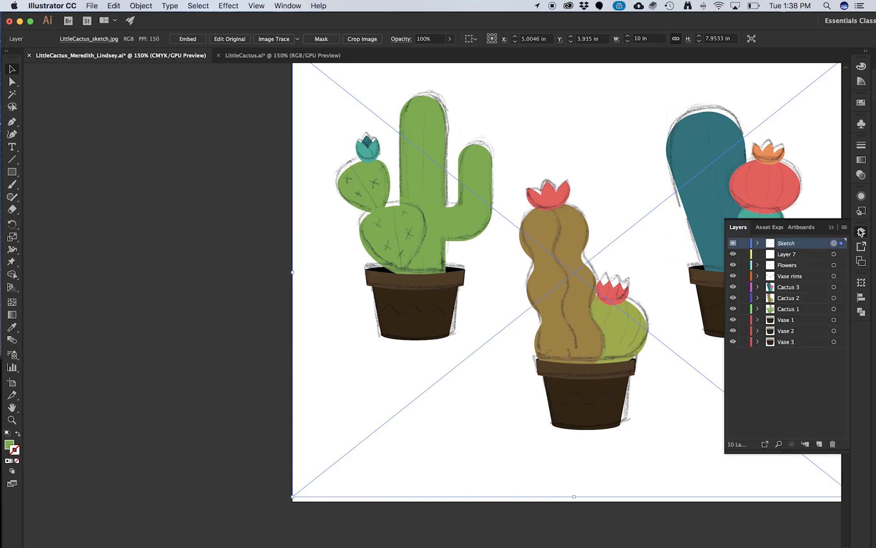
Step: Move the sketch image beside the colored cacti, at about X -4.98 in, Y 4.06 in, and lock the Sketch layer
click(861, 232)
mouse_move(646, 108)
mouse_down()
mouse_move(405, 201)
mouse_move(225, 385)
mouse_move(233, 350)
mouse_move(164, 374)
mouse_move(180, 367)
mouse_up()
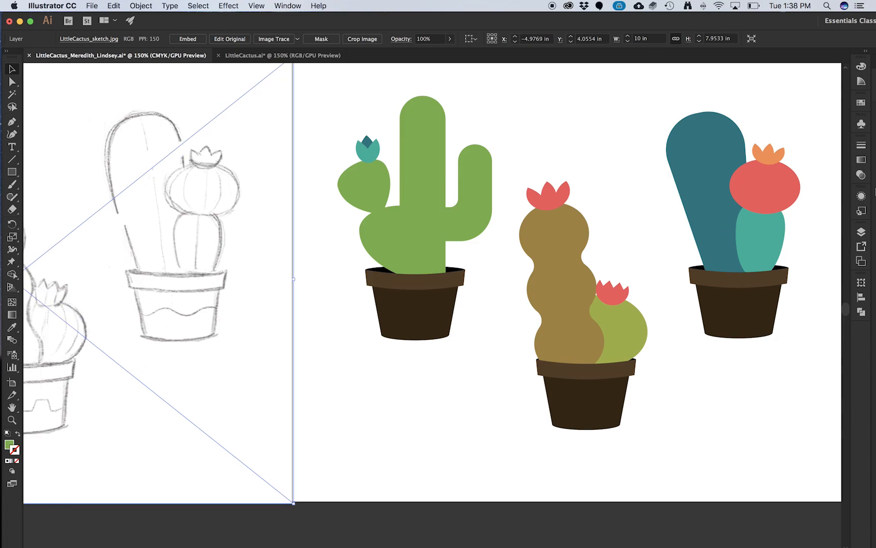
click(861, 232)
click(745, 244)
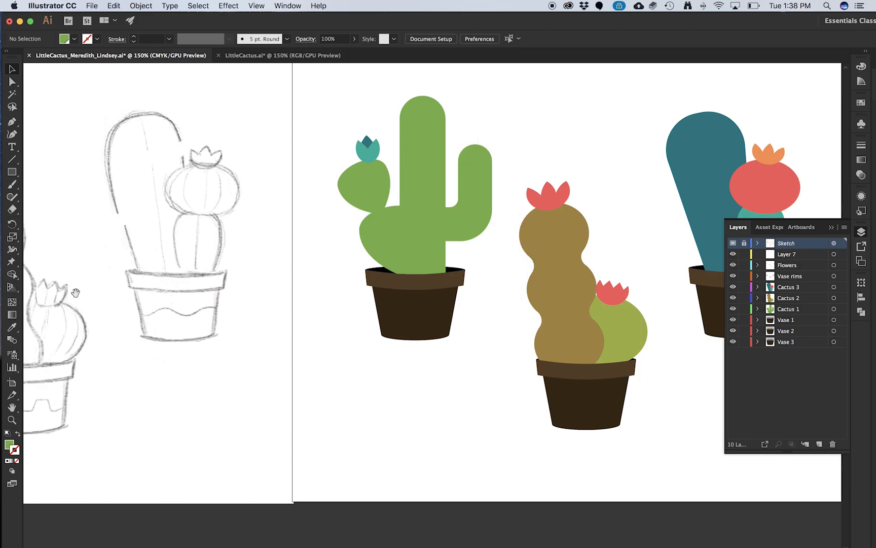
scroll(75, 293, left, 8)
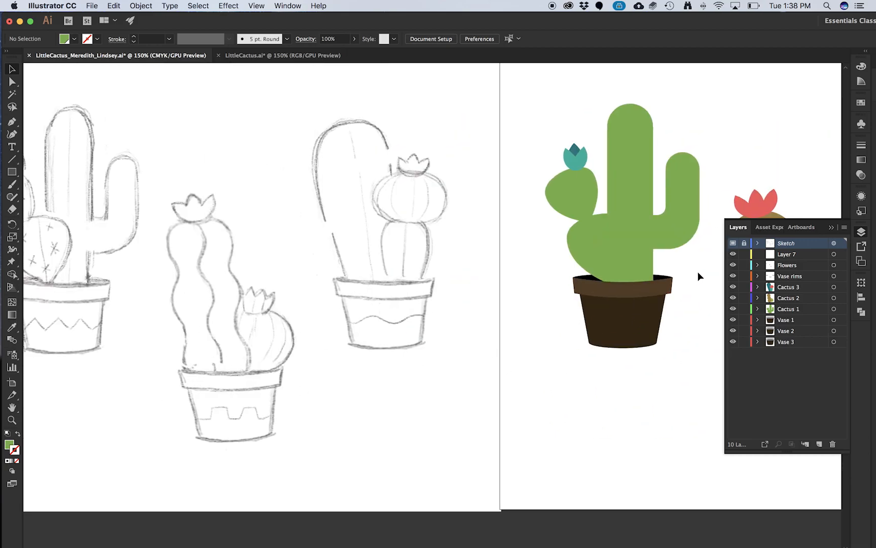
drag(622, 348, 340, 326)
Step: In LittleCactus.ai, try moving the first vase's red wave shape and its clipping outline separately, and undo each move
click(252, 55)
click(259, 388)
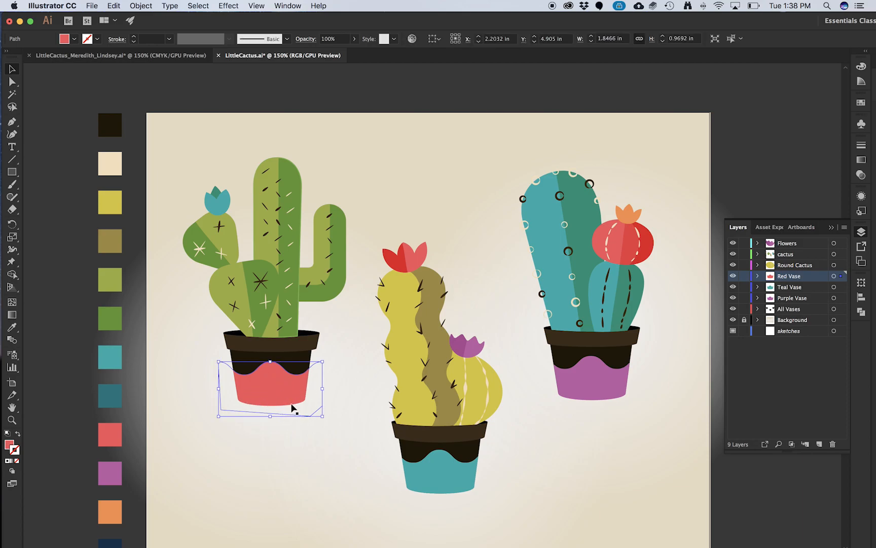
drag(283, 389, 300, 393)
key(super+z)
click(335, 380)
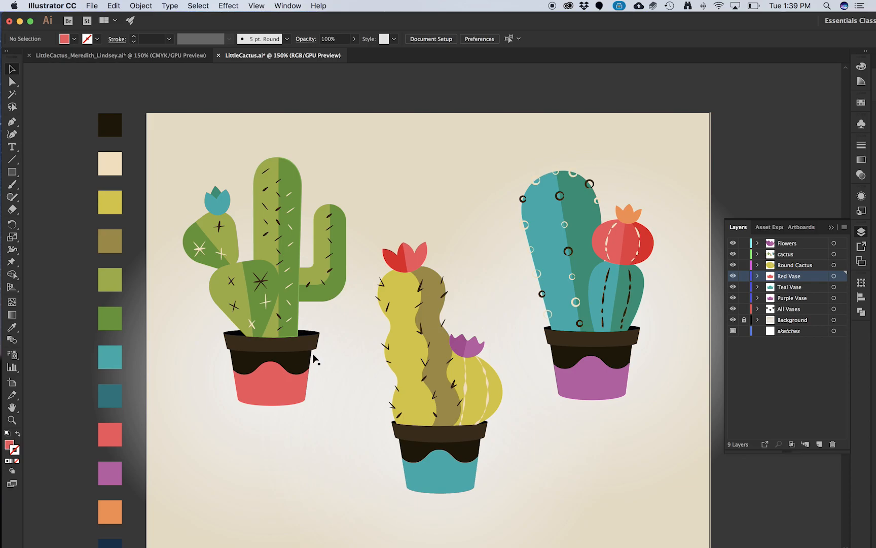
mouse_move(313, 363)
mouse_down()
mouse_move(342, 399)
mouse_move(381, 420)
mouse_move(322, 372)
mouse_up()
click(185, 405)
drag(231, 366, 212, 424)
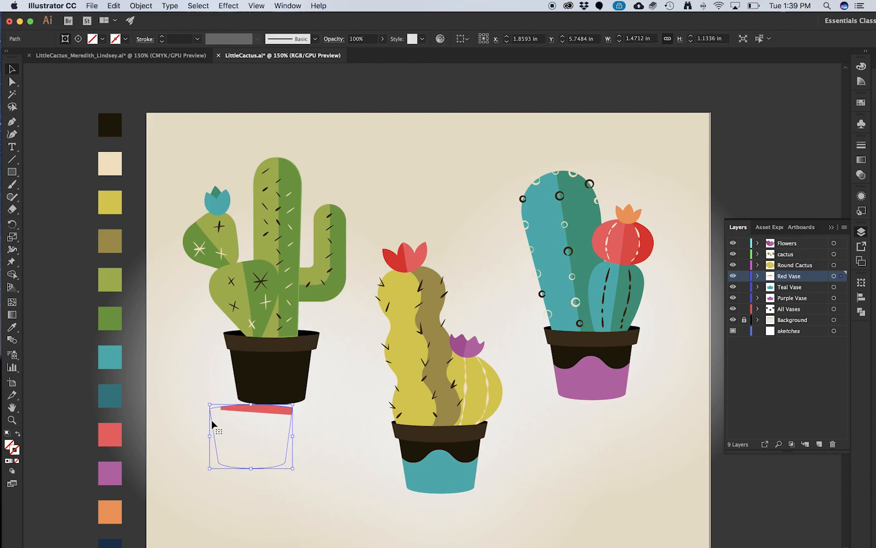
key(super+z)
Step: Move all Red Vase layer artwork above the yellow cactus, at about X 4.61 in, Y 1.36 in, and expand the layer's contents
click(256, 413)
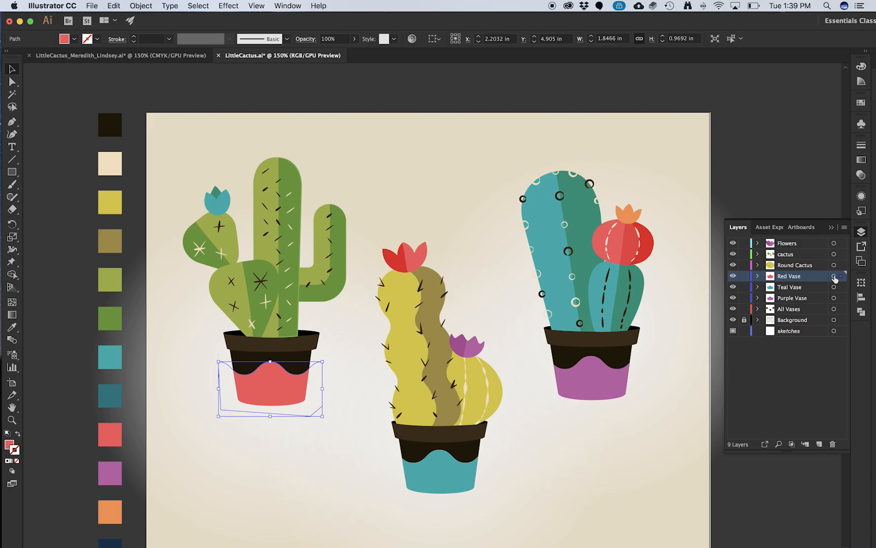
click(834, 276)
drag(312, 360, 184, 328)
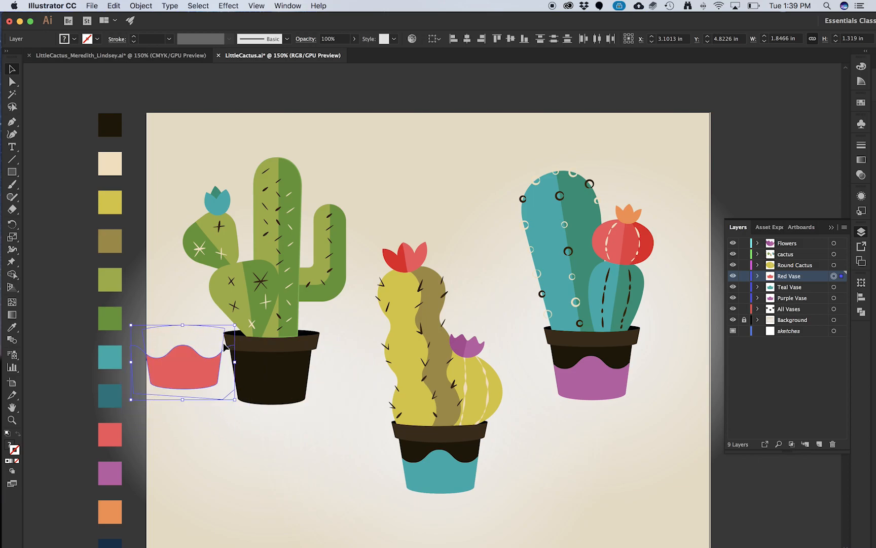
drag(225, 350, 447, 177)
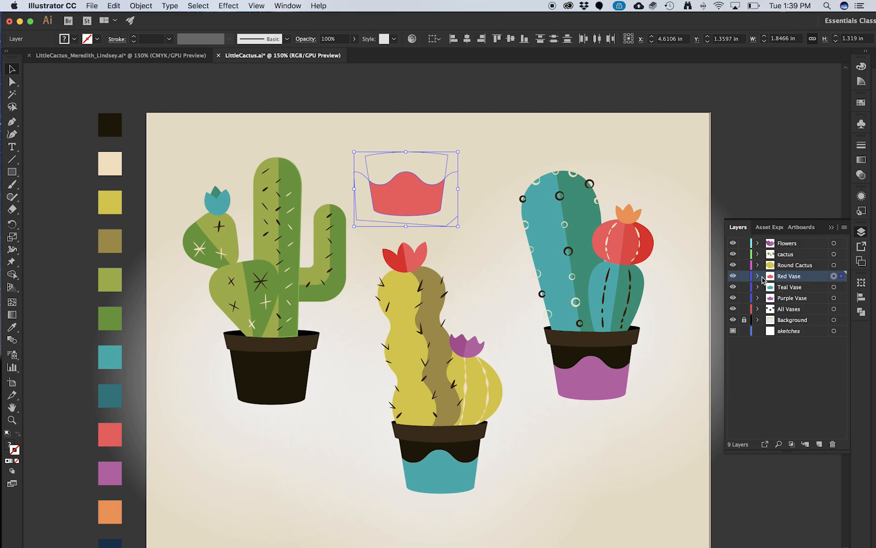
click(759, 276)
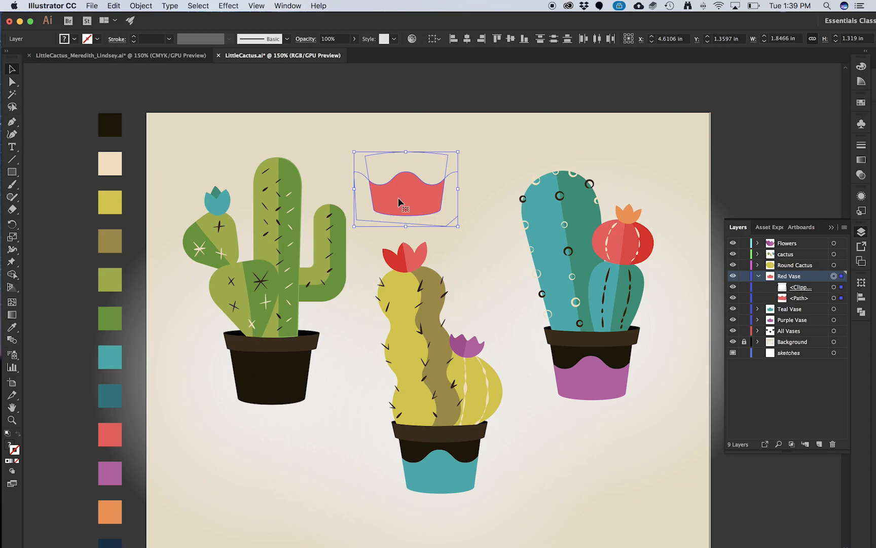
Step: Undo the moves of the Red Vase layer's artwork
key(super+z)
key(super+z)
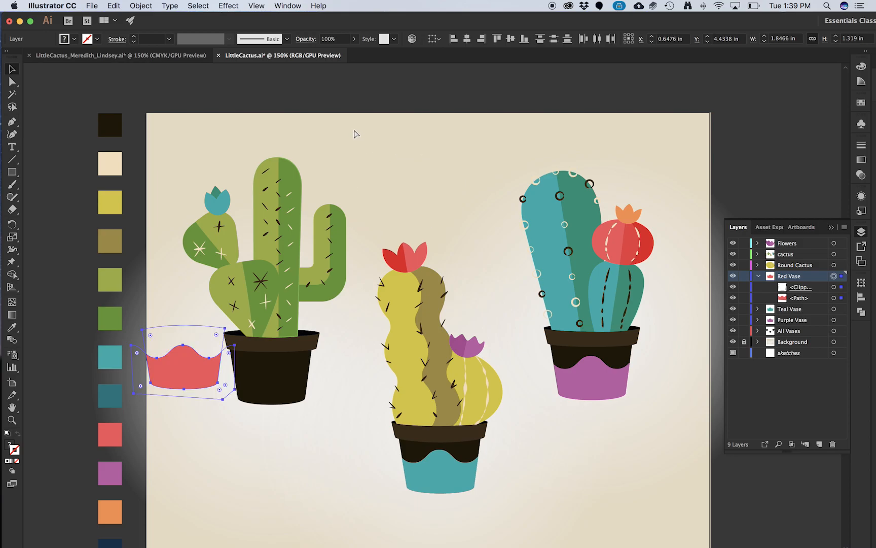
key(super+z)
key(super+z)
key(super+z)
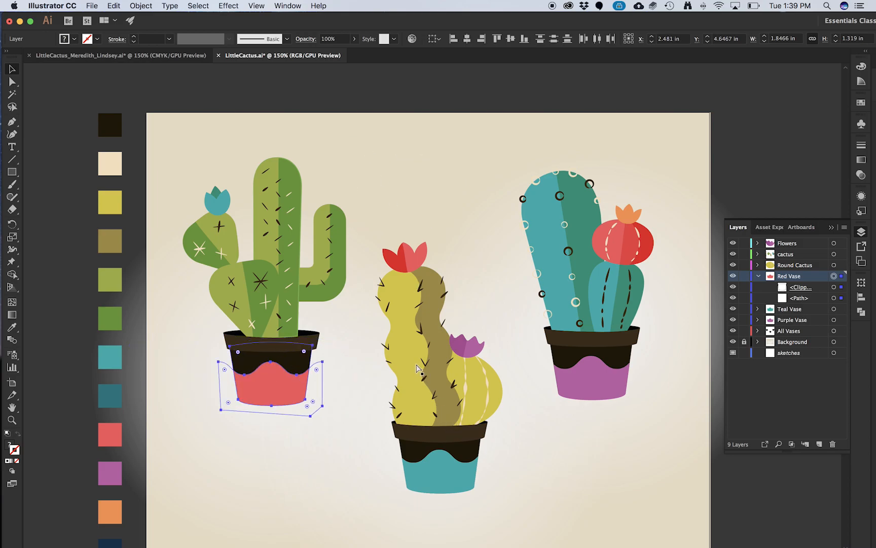
click(94, 55)
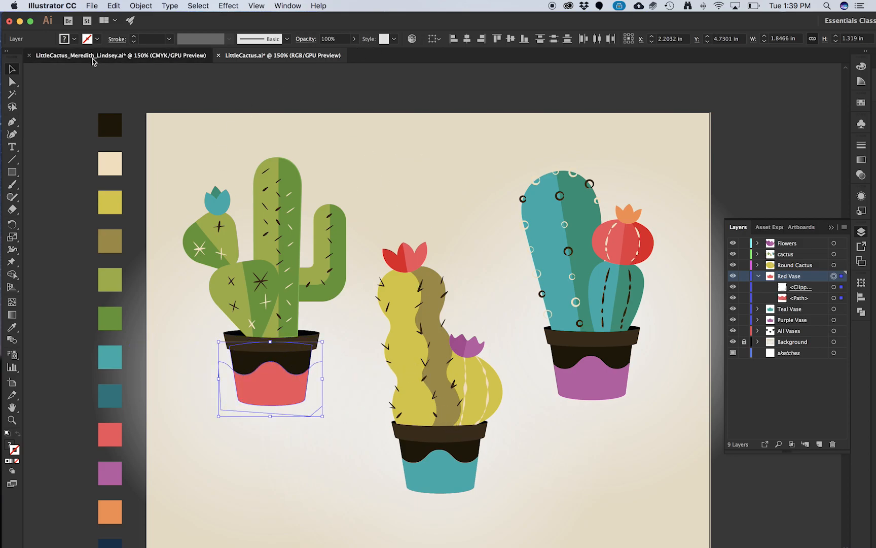
click(340, 307)
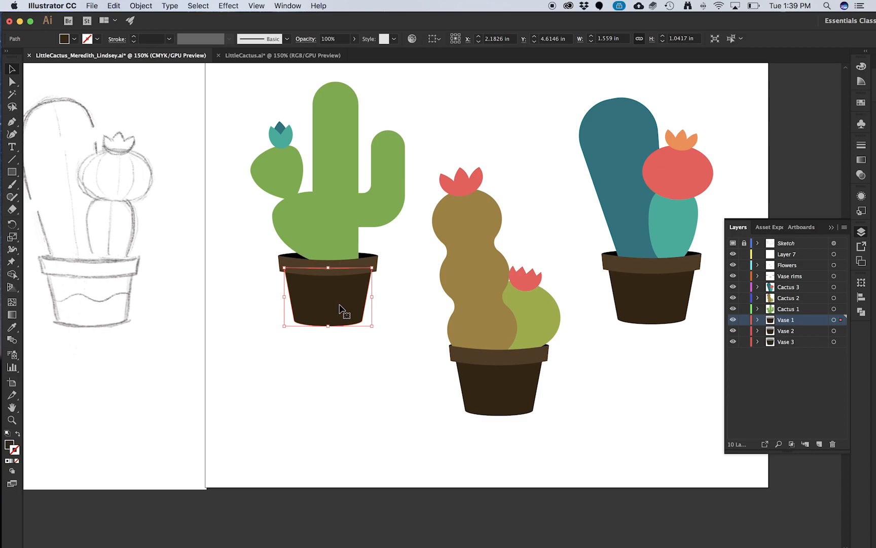
key(a)
key(v)
click(819, 444)
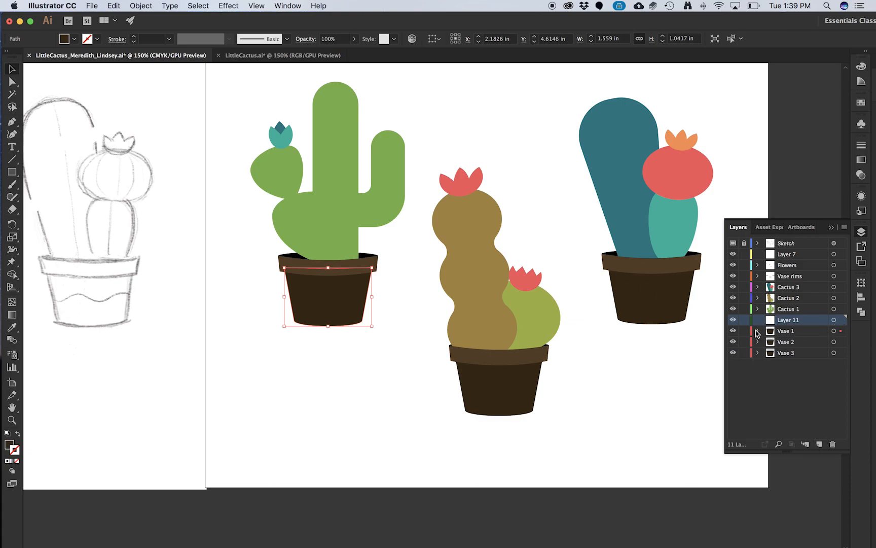
click(757, 332)
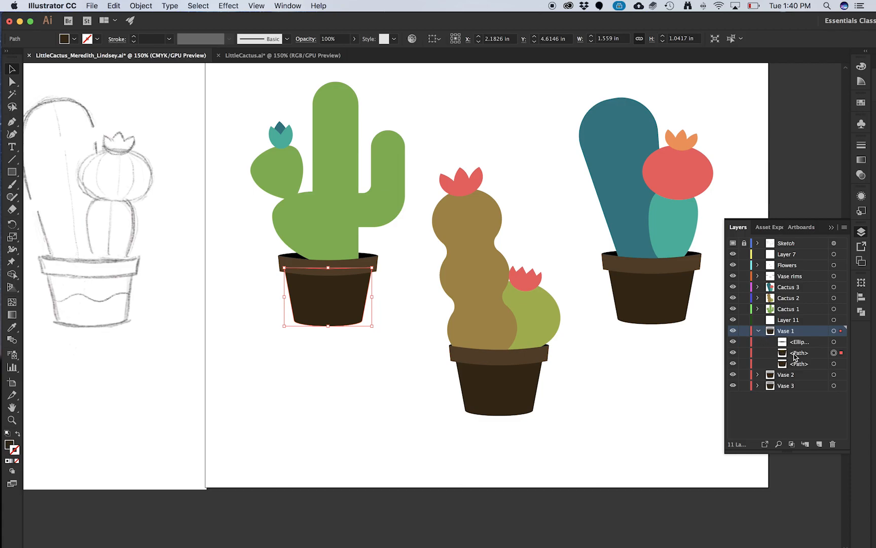
drag(800, 355, 790, 321)
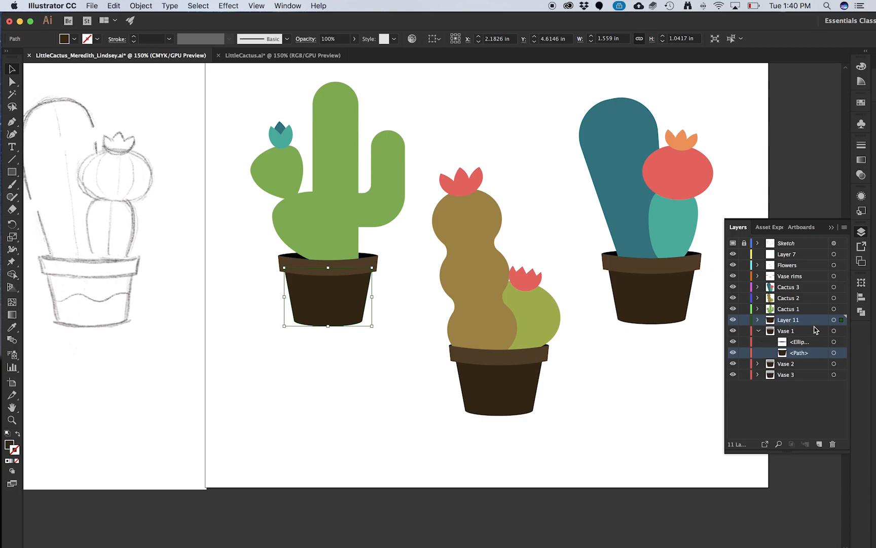
Step: Rename the new layer V1 pattern, collapse Vase 1, and expand V1 pattern, leaving it the active layer
double_click(786, 321)
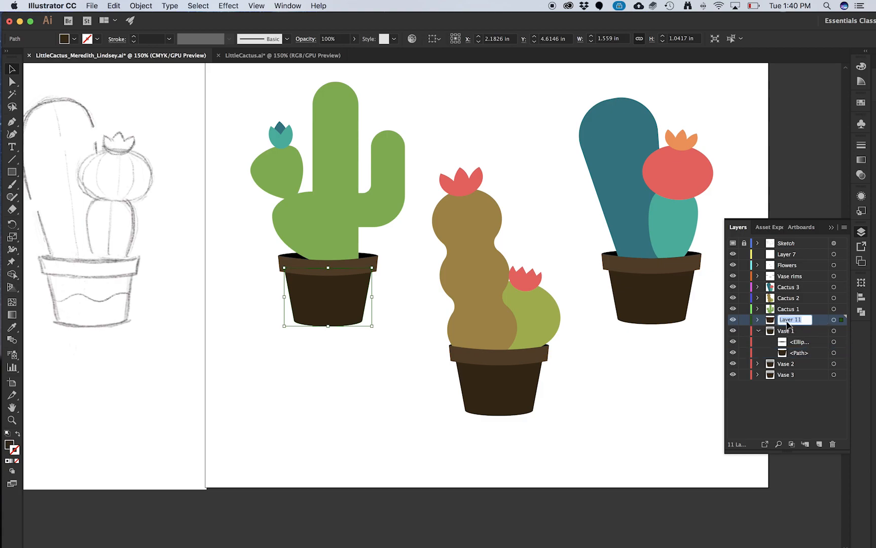
text(V1 pattern)
click(813, 332)
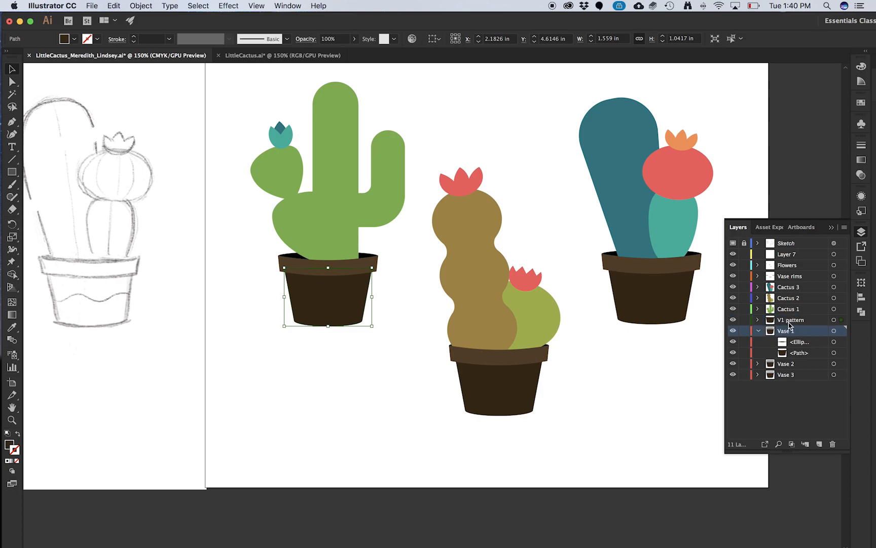
click(759, 333)
click(762, 324)
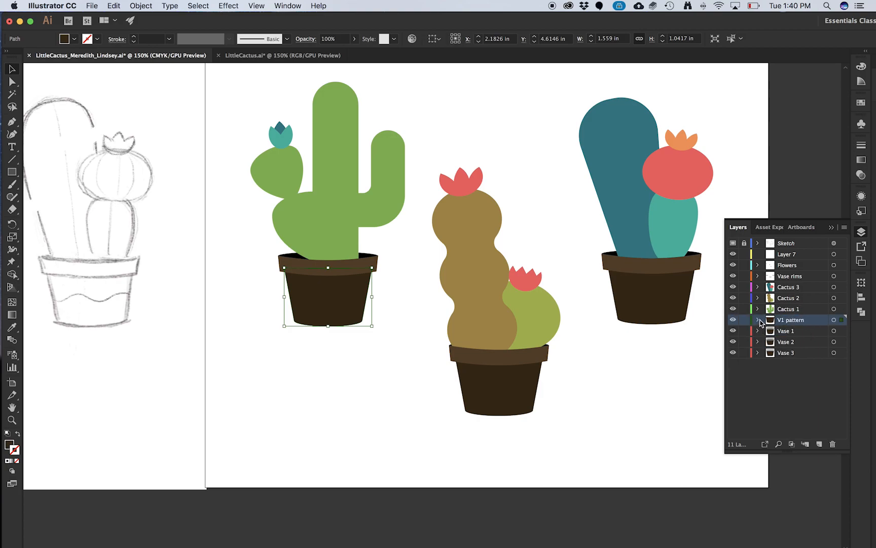
click(758, 320)
click(783, 332)
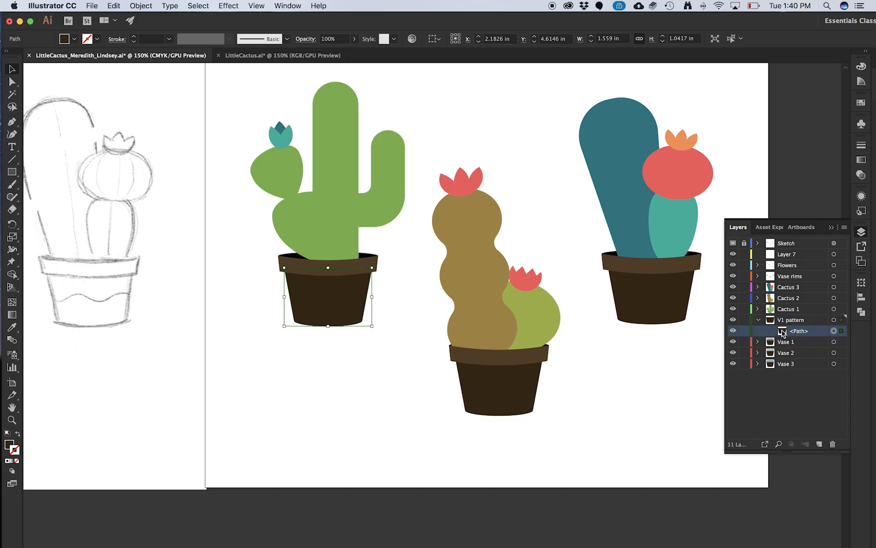
click(793, 321)
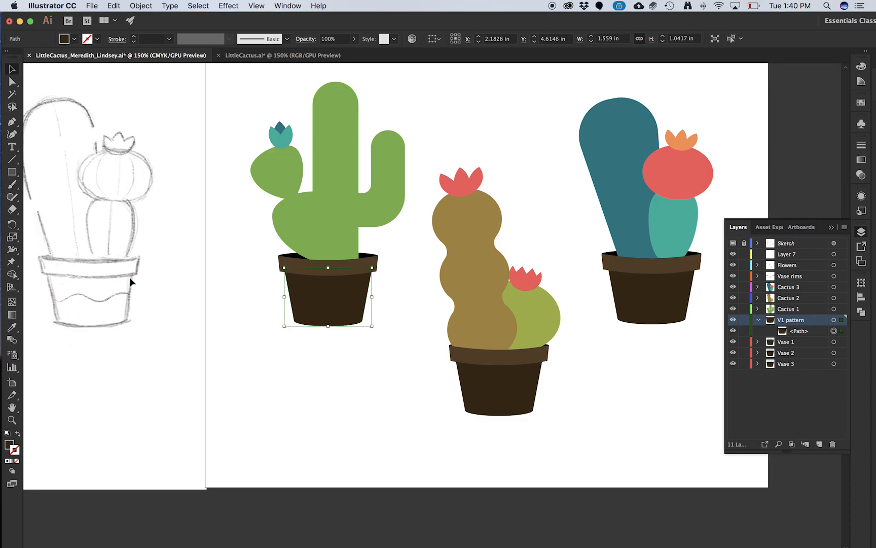
Step: Check LittleCactus.ai, return, and try sampling the red flower's color onto the selected vase path, undoing the change
mouse_move(83, 302)
mouse_down()
mouse_move(241, 329)
mouse_move(178, 327)
mouse_up()
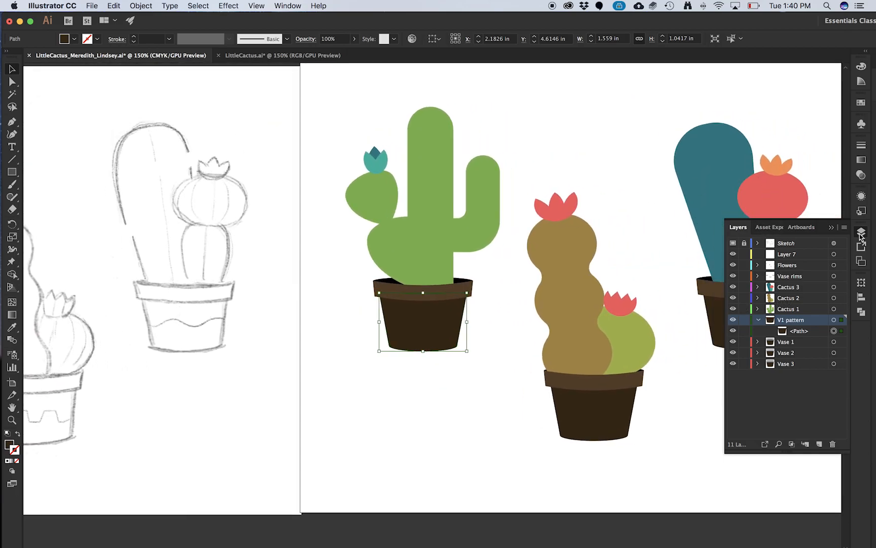
click(246, 55)
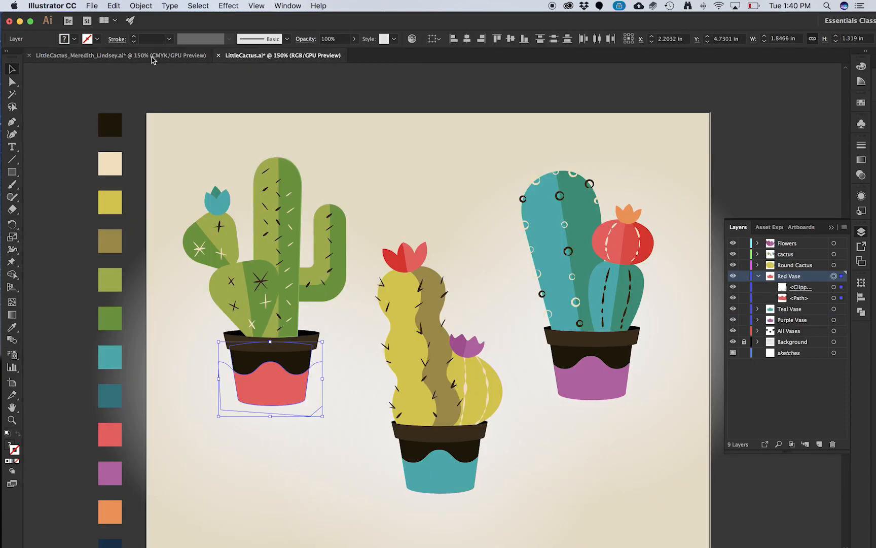
click(150, 57)
key(i)
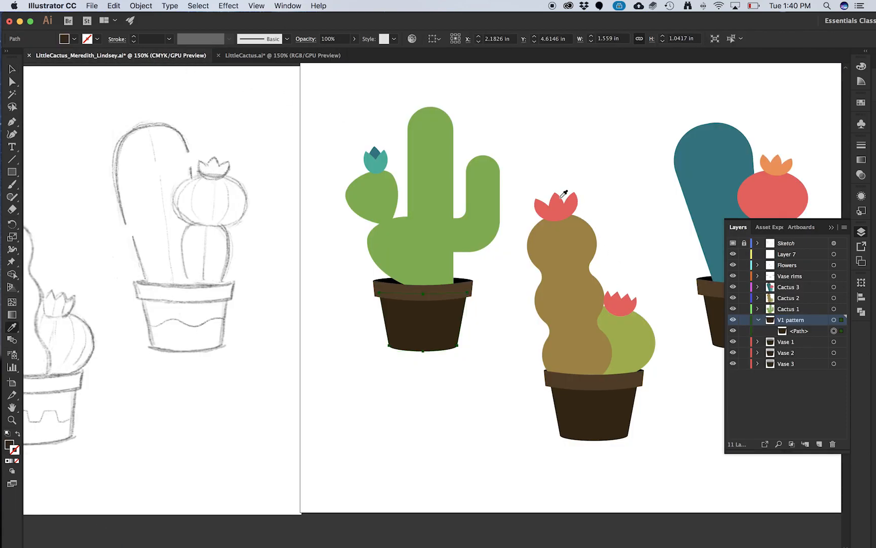
click(564, 203)
key(ctrl+z)
key(v)
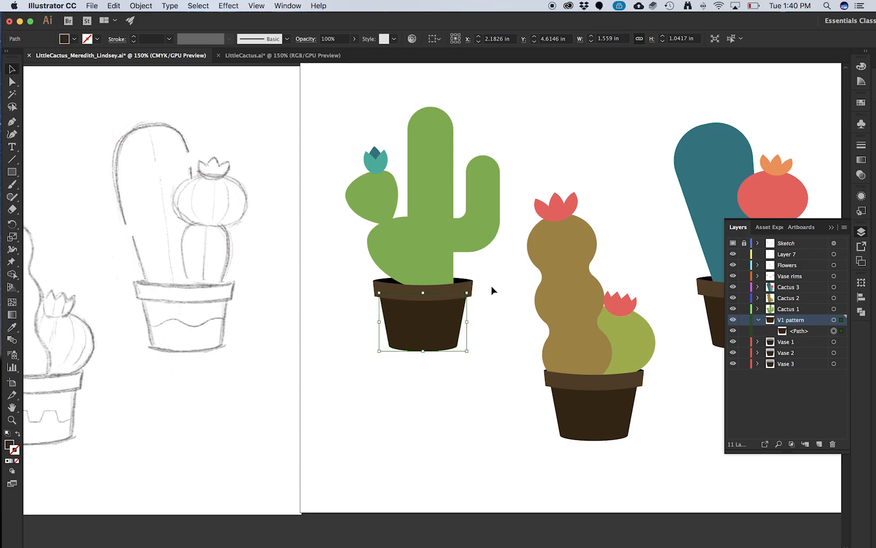
Step: Deselect the vase path and sample the red of the middle cactus's top flower as the fill color
click(491, 285)
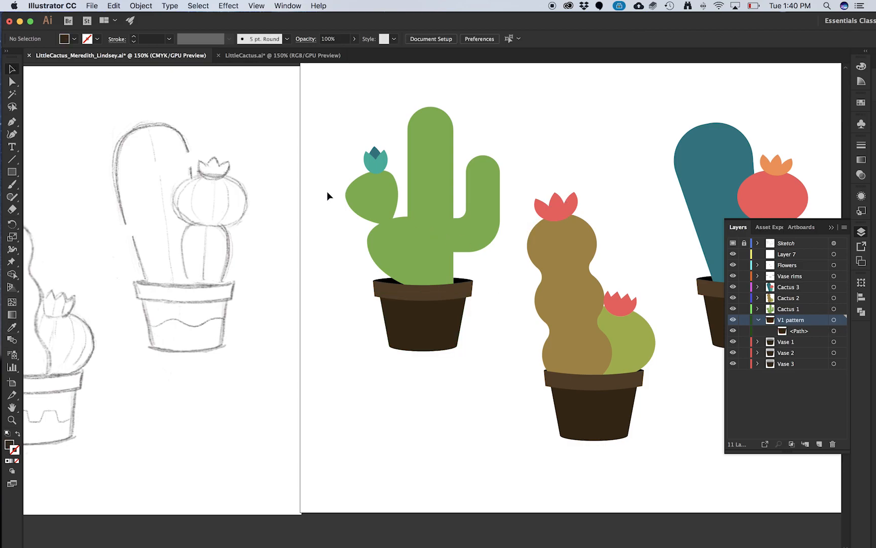
key(i)
click(564, 203)
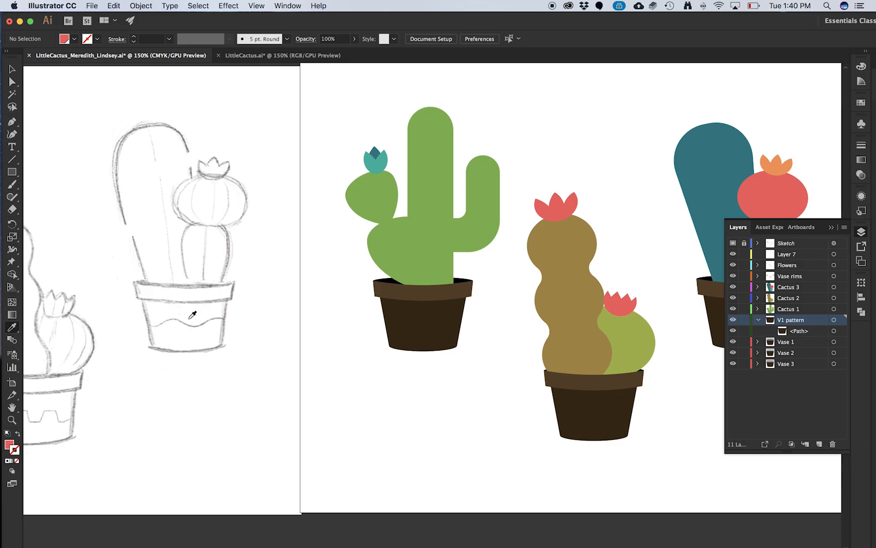
Step: Draw a horizontal line about 2.54 in long across the third sketched vase, and place it at about X -2.08 in, Y 4.50 in
click(11, 161)
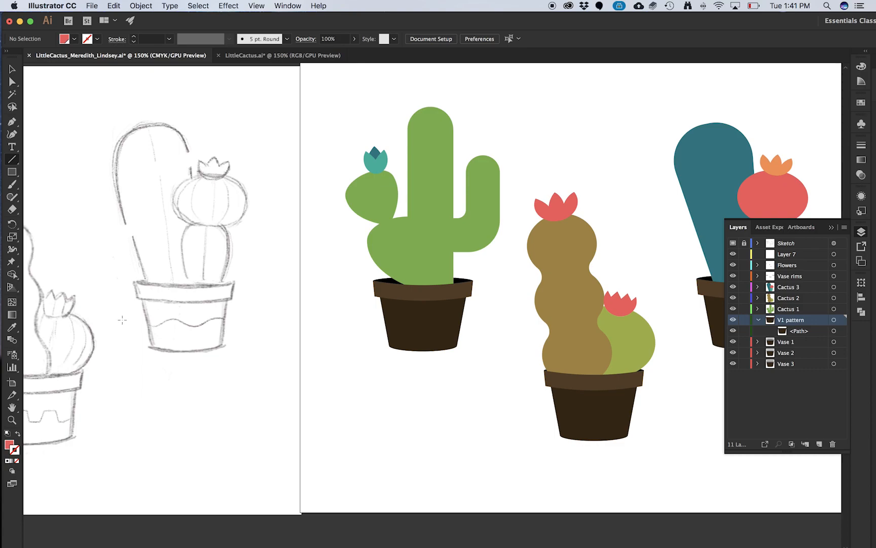
drag(123, 320, 265, 320)
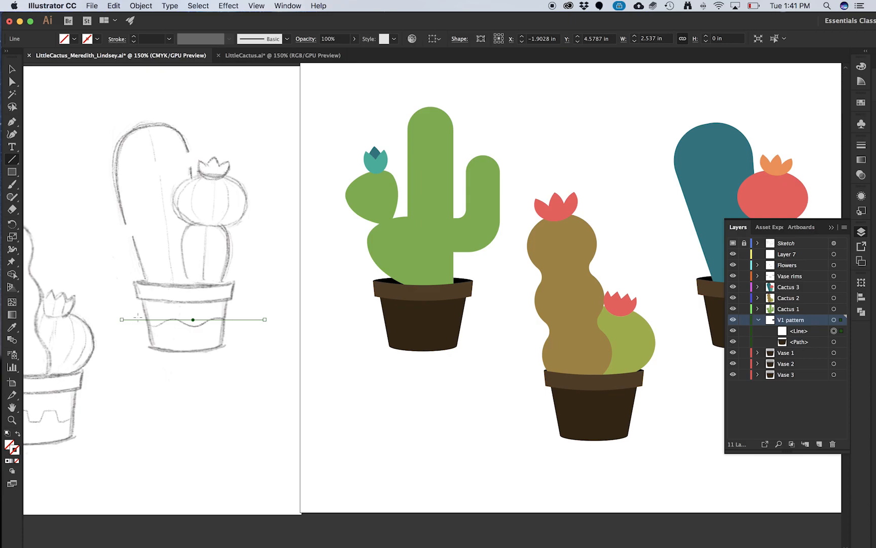
drag(245, 318, 234, 314)
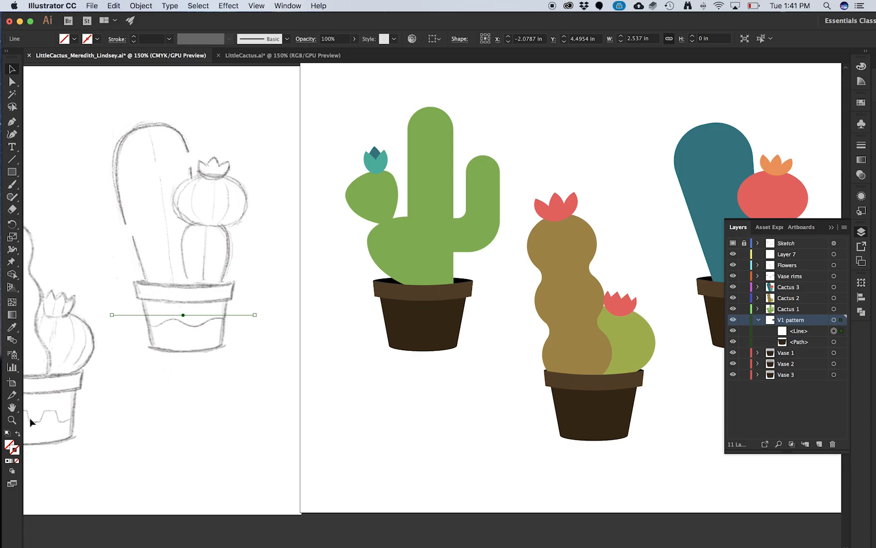
Step: Give the horizontal line the default 1 pt black stroke and no fill, and make the stroke color active
click(8, 433)
click(9, 444)
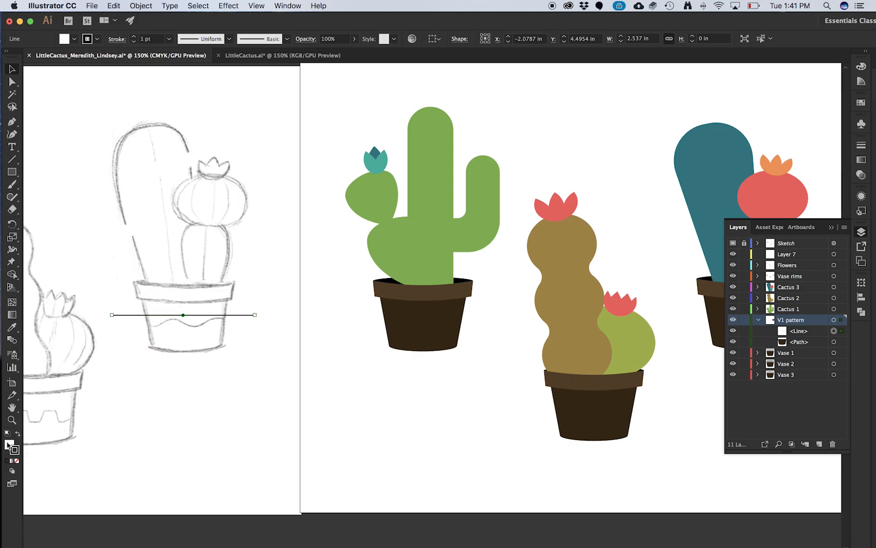
click(18, 460)
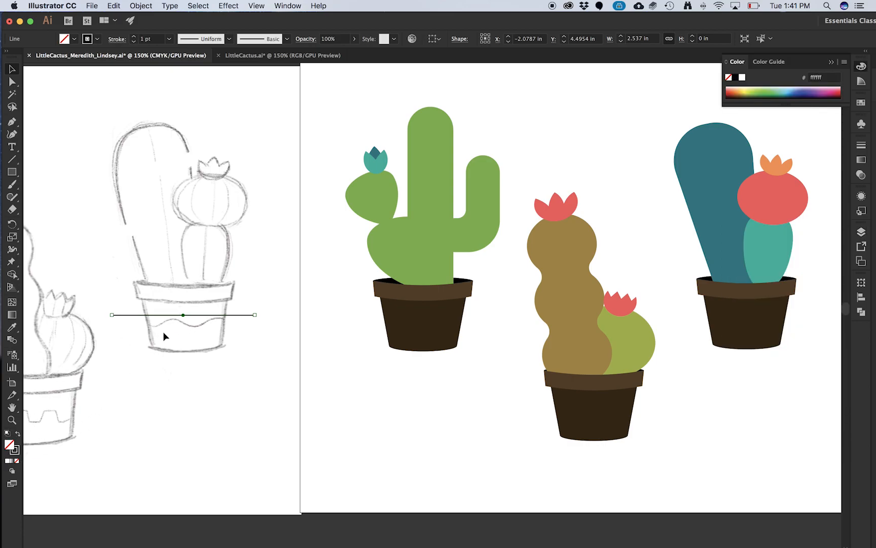
click(17, 450)
Step: Apply a Zig Zag effect to the horizontal line with a 0.08 in absolute size, 4 ridges per segment and smooth points
click(202, 9)
mouse_move(234, 6)
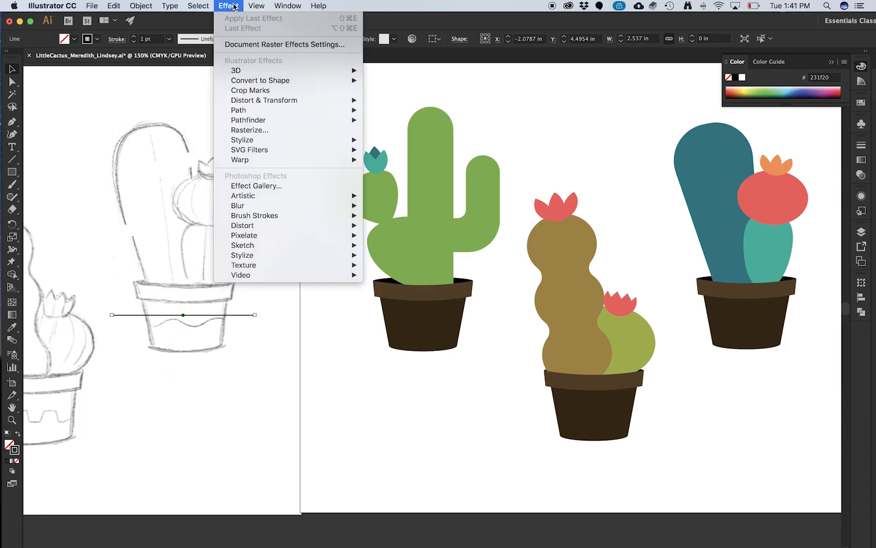
mouse_move(285, 100)
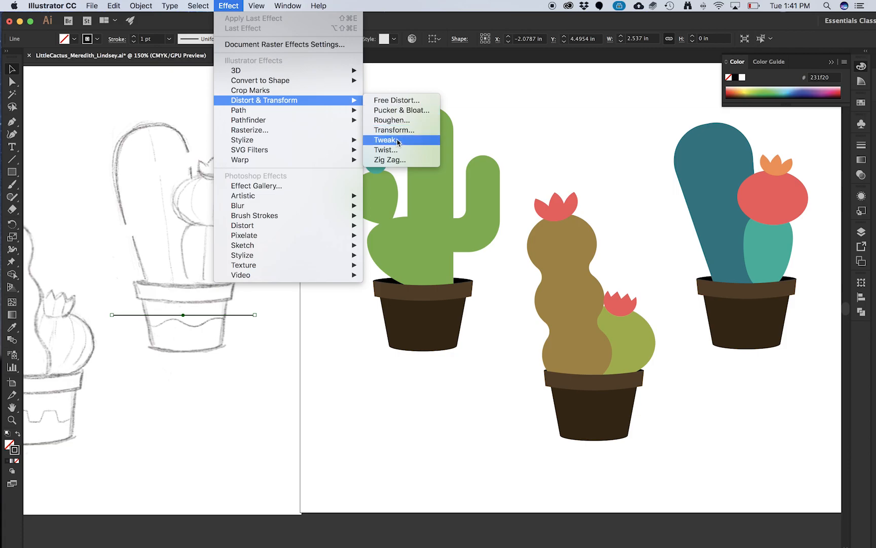
click(390, 159)
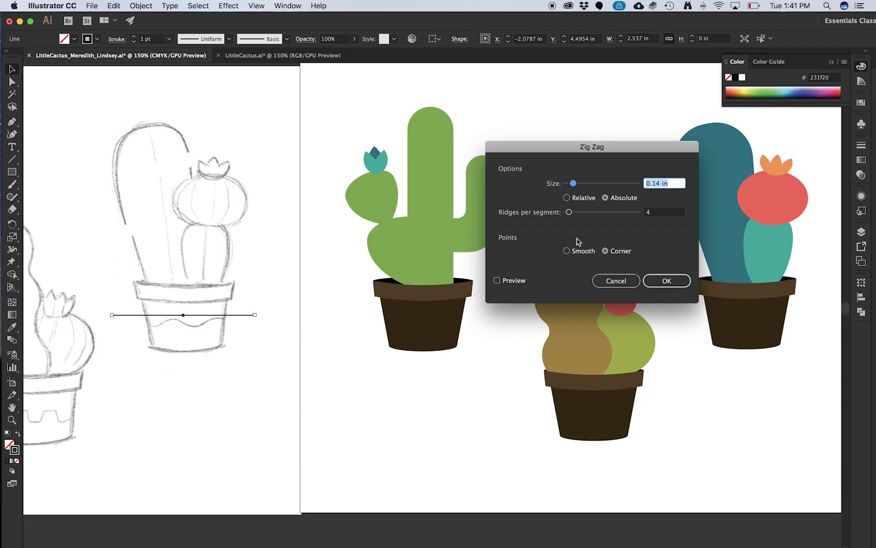
click(566, 250)
click(500, 281)
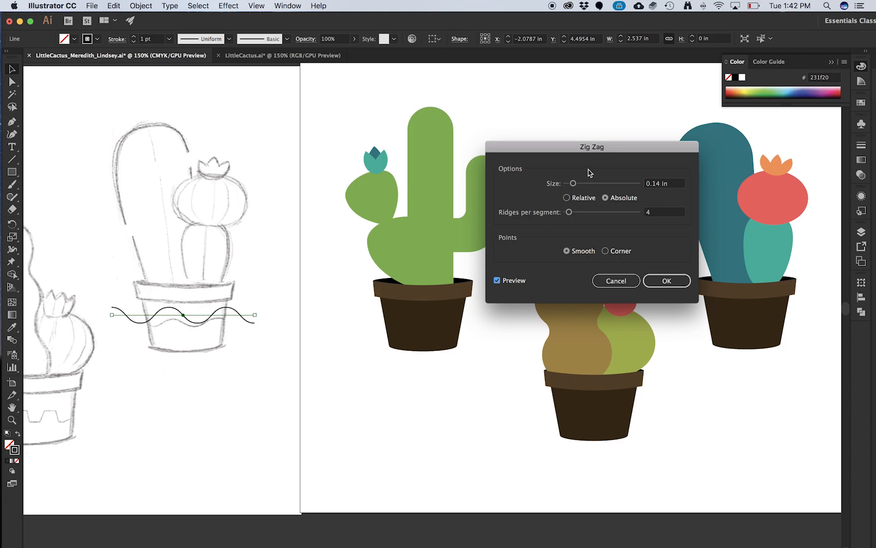
drag(574, 183, 571, 188)
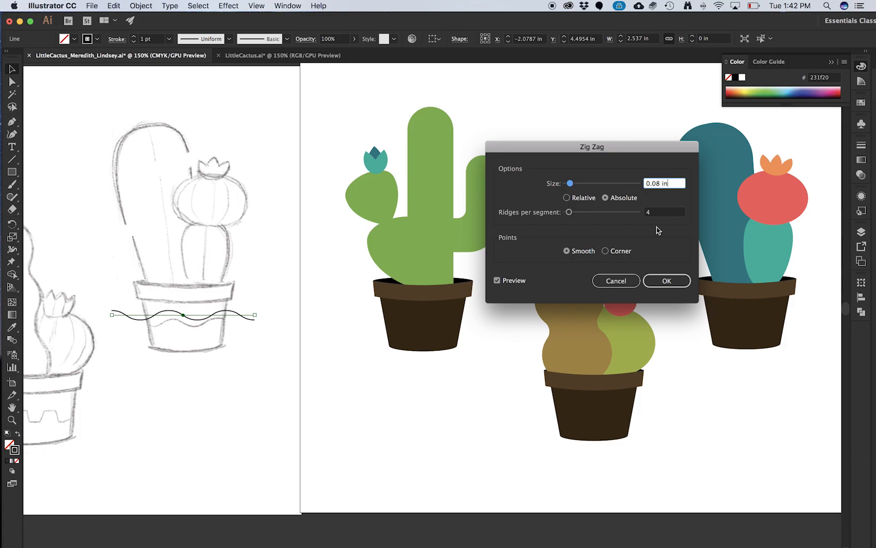
click(671, 282)
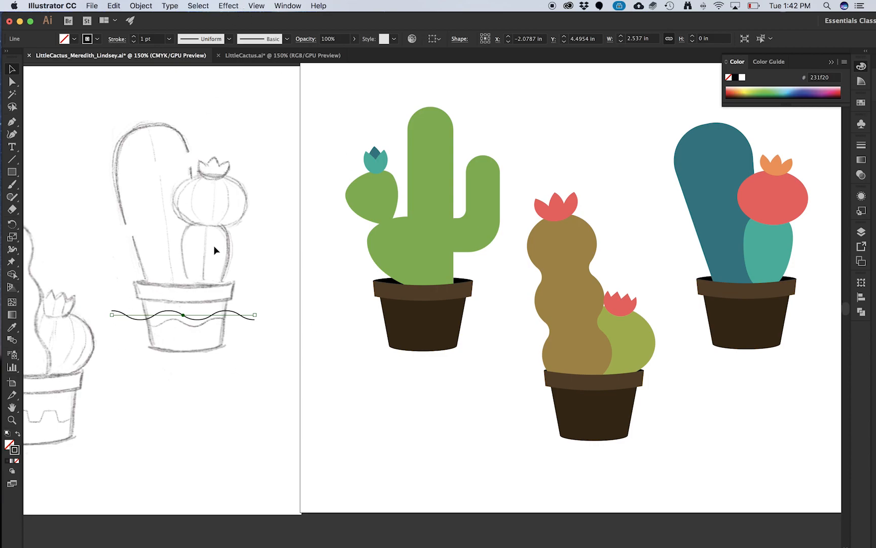
Step: Move the wavy line to about X -2.09 in, Y 4.55 in, and expand its appearance into an editable path
drag(184, 317, 183, 319)
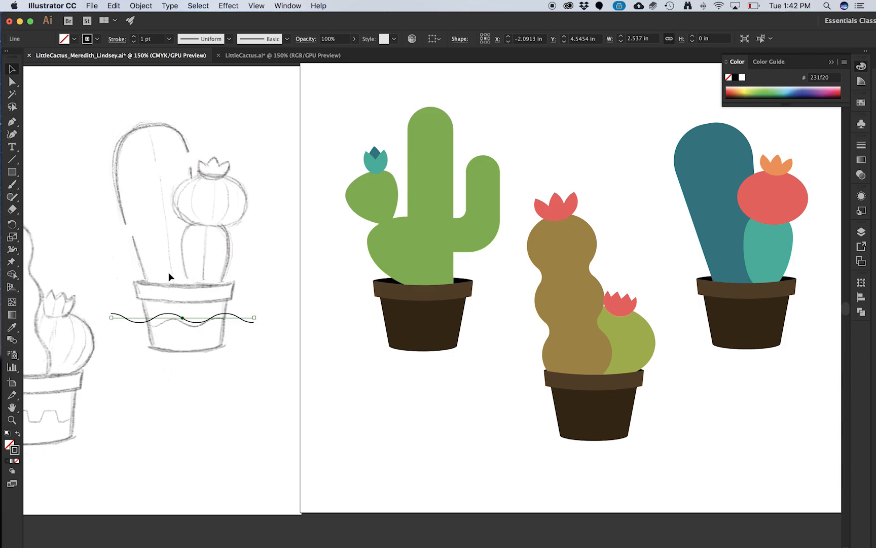
click(142, 6)
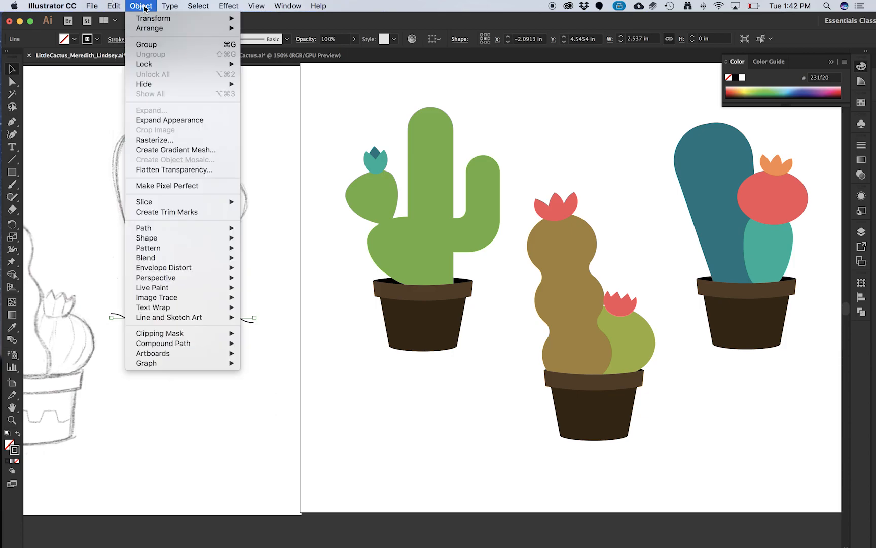
click(190, 121)
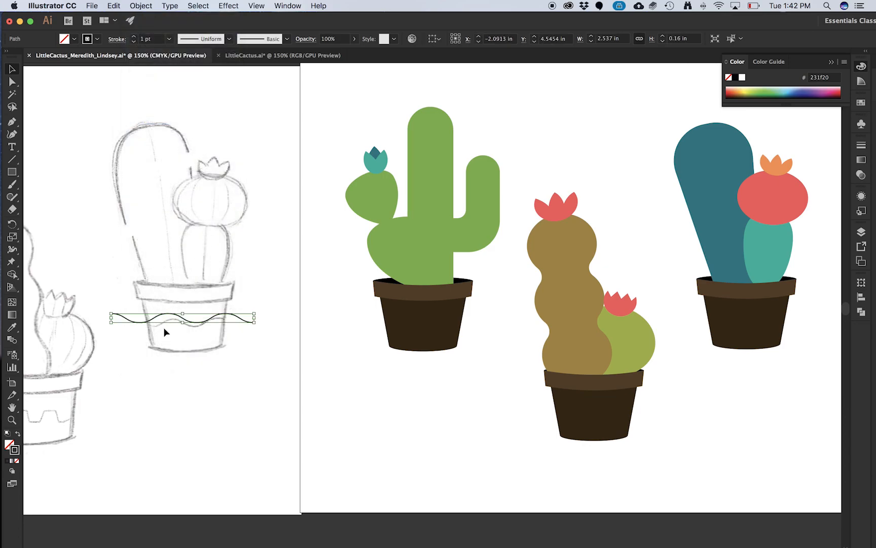
Step: Scale the wavy path proportionally to about 2.18 in wide and align it with the wave sketched on the third vase
scroll(164, 328, up, 1)
drag(158, 310, 157, 315)
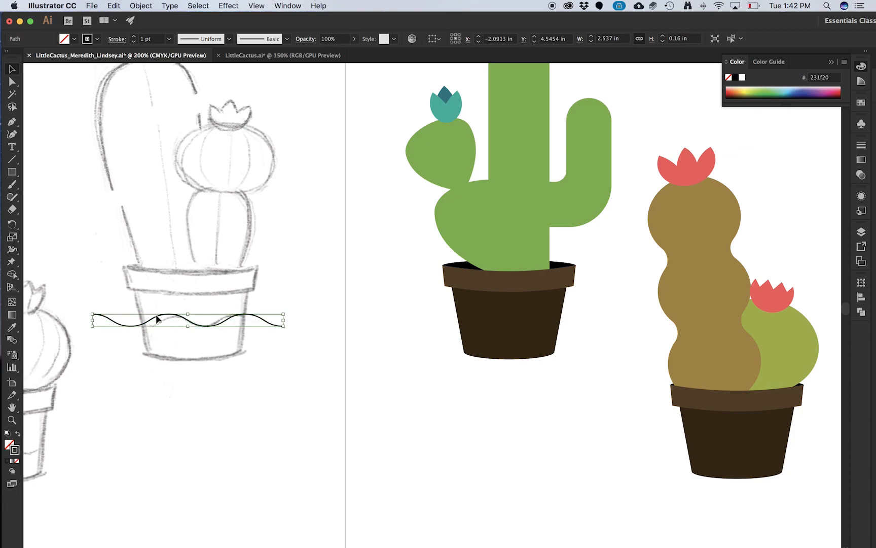
drag(93, 314, 109, 315)
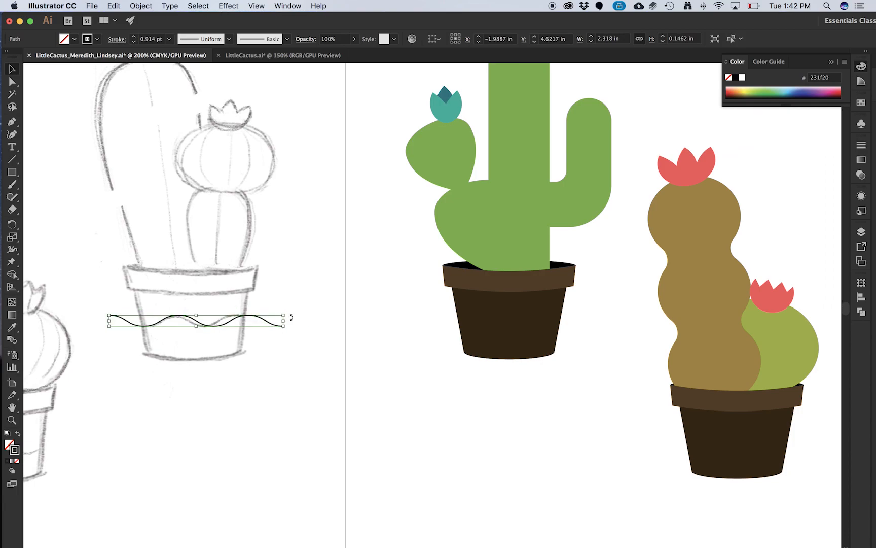
drag(284, 315, 274, 318)
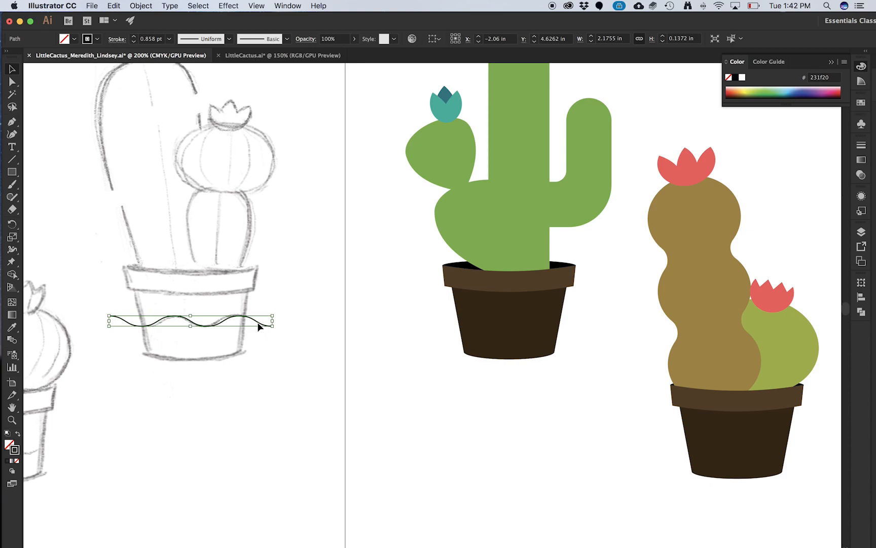
drag(258, 327, 257, 324)
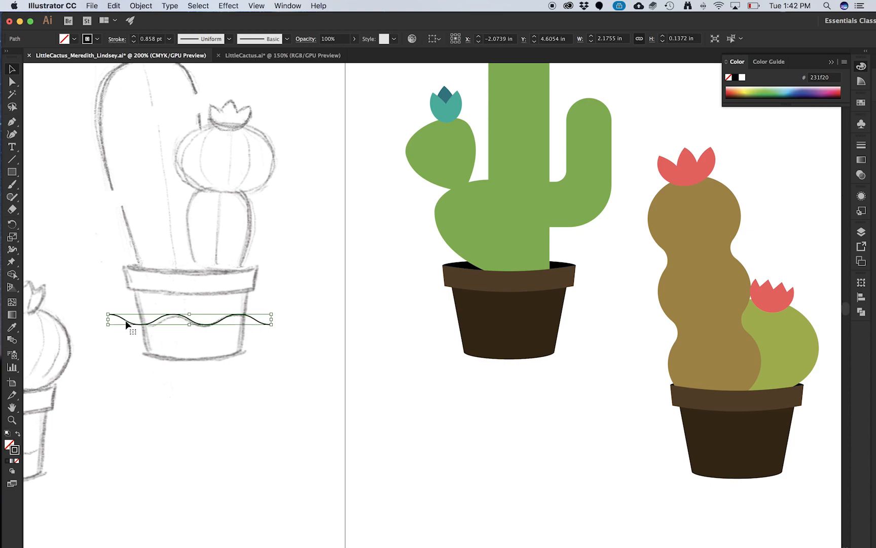
Step: Shorten the wavy path to about 1.90 in by adding an anchor near its left end and removing the end anchor, then deselect it
click(12, 122)
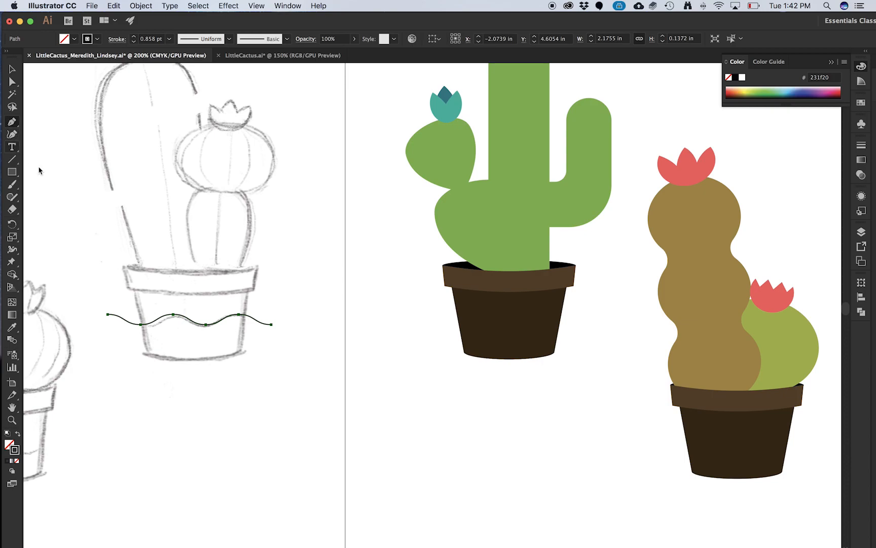
click(131, 326)
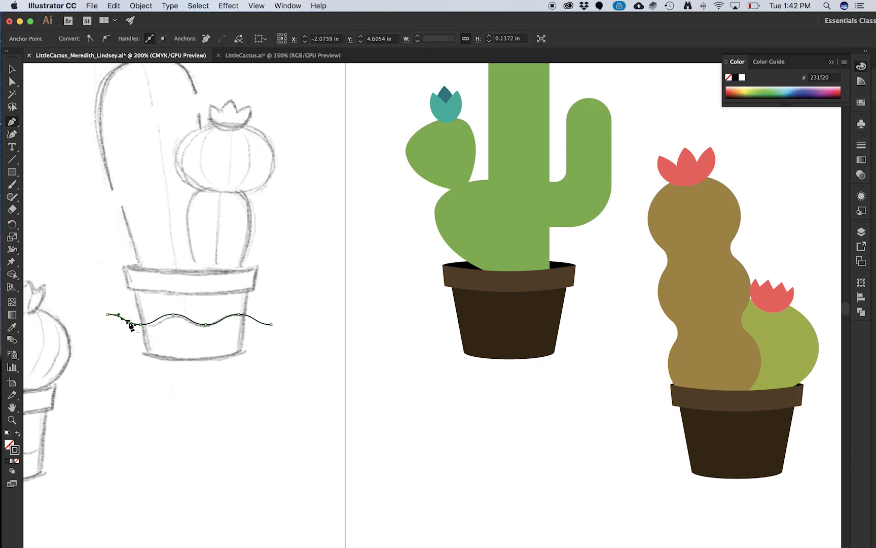
click(108, 315)
key(super+z)
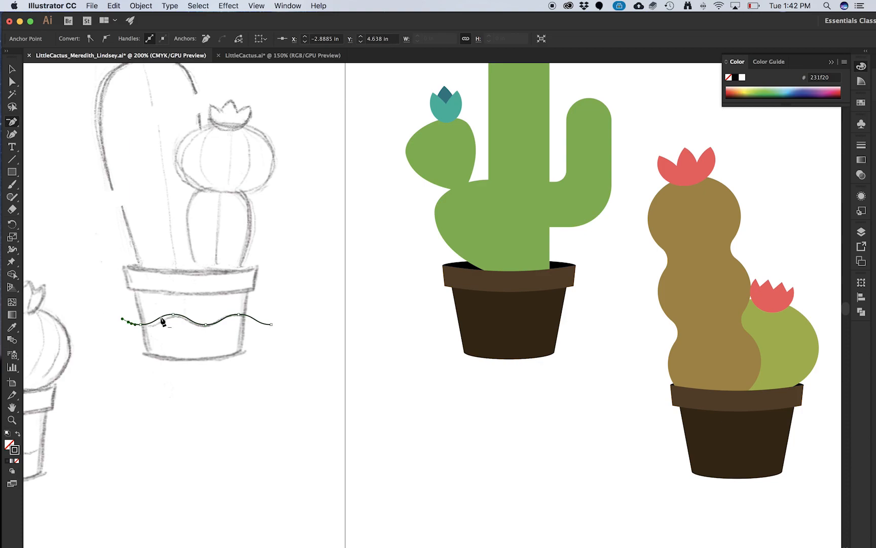
key(v)
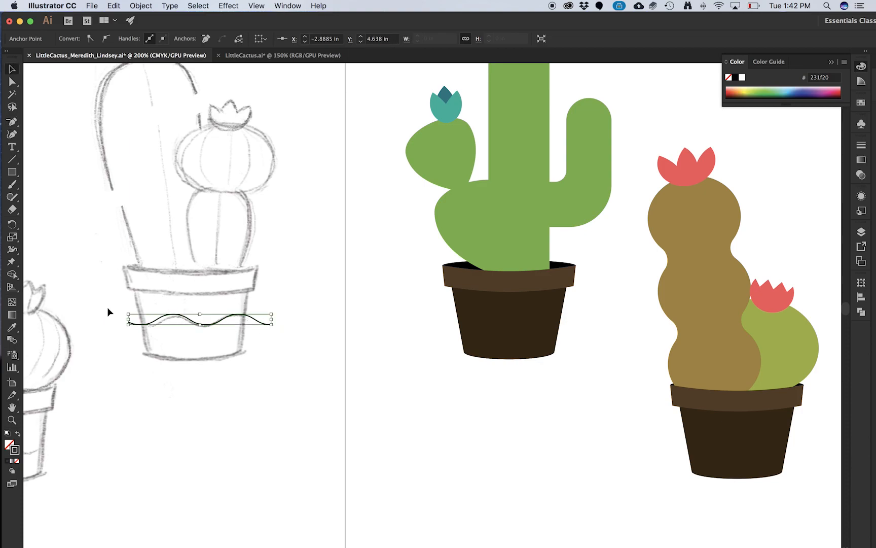
click(108, 309)
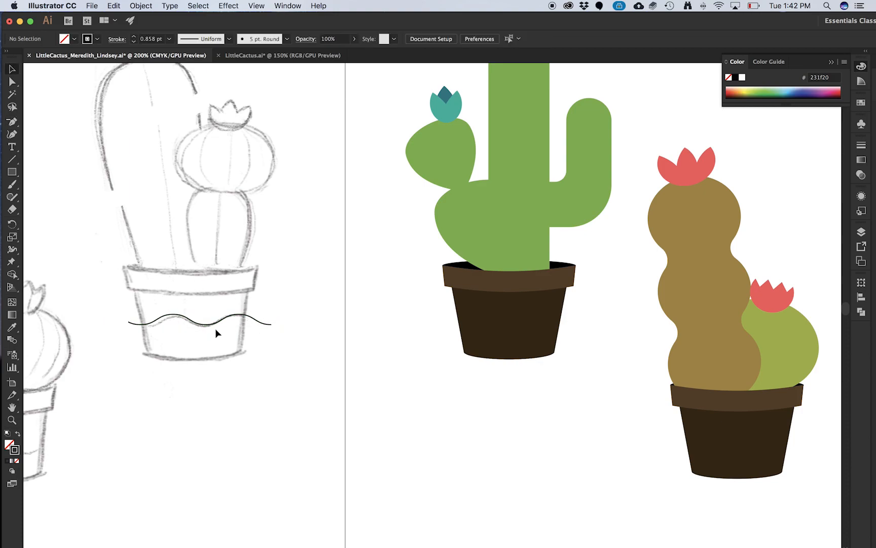
Step: Shift the wavy path to about X -1.97 in, Y 4.60 in, and close it with the Pen tool into a shape extending below the sketched vase
click(267, 323)
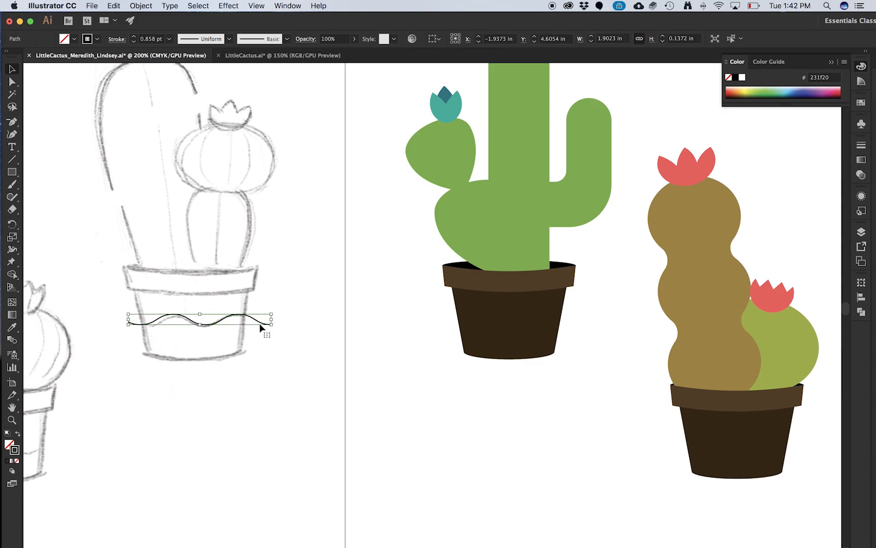
drag(256, 321, 261, 327)
key(p)
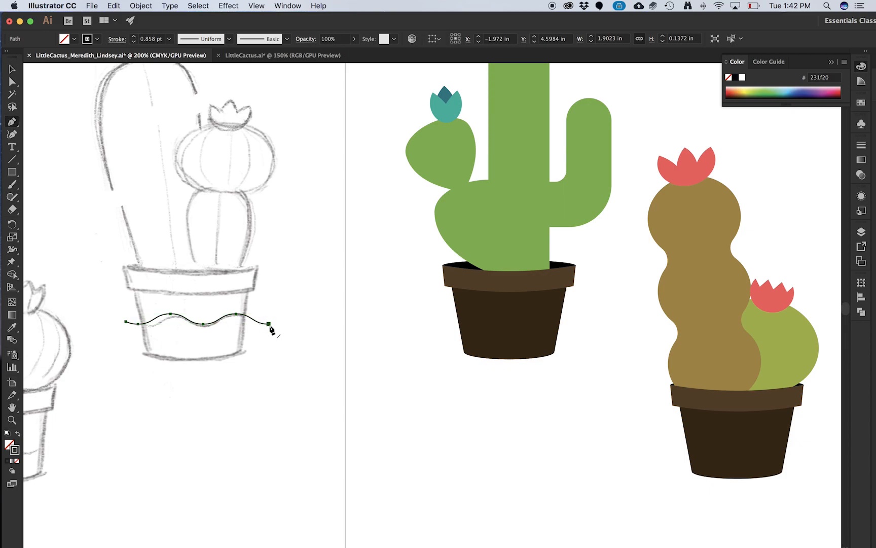
click(268, 324)
click(266, 374)
click(130, 374)
click(126, 321)
key(v)
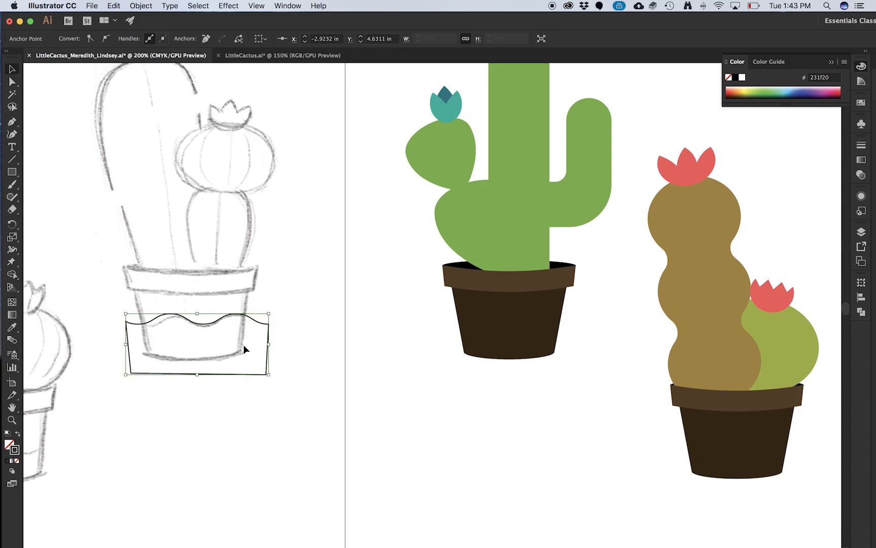
Step: Move the closed wavy shape onto the artboard below the first cactus's vase and fill it with the middle cactus's flower red
click(206, 395)
mouse_move(208, 322)
mouse_down()
mouse_move(199, 322)
mouse_move(361, 354)
mouse_move(446, 421)
mouse_up()
key(i)
click(678, 169)
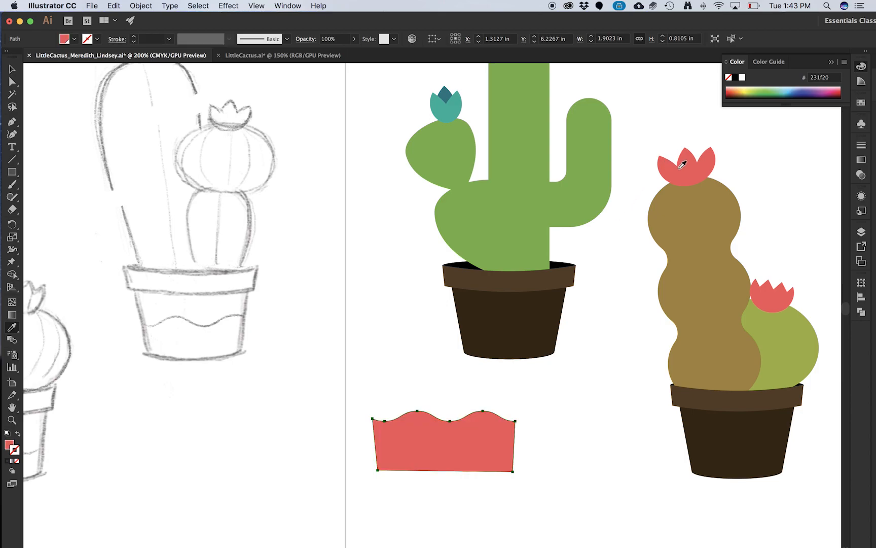
Step: Place the vase path above the red wavy path in the V1 pattern layer and make it the layer's clipping mask
click(861, 231)
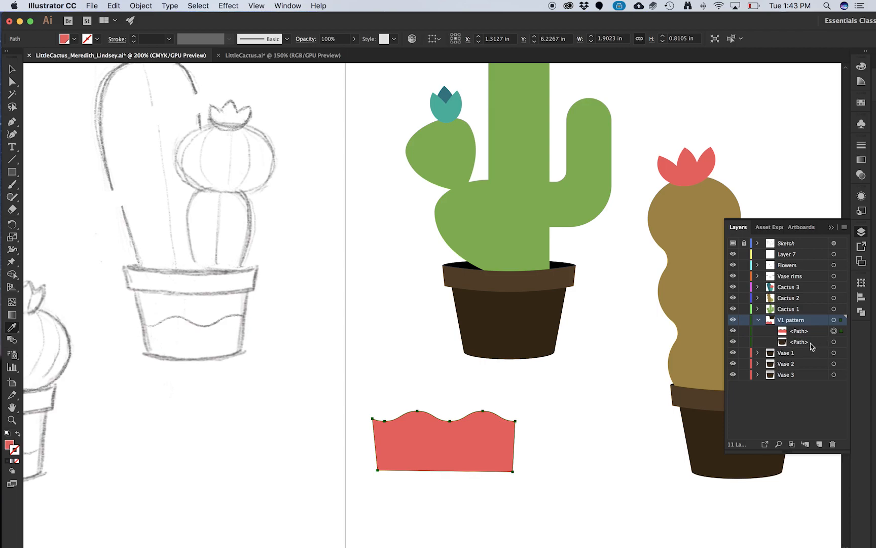
click(834, 342)
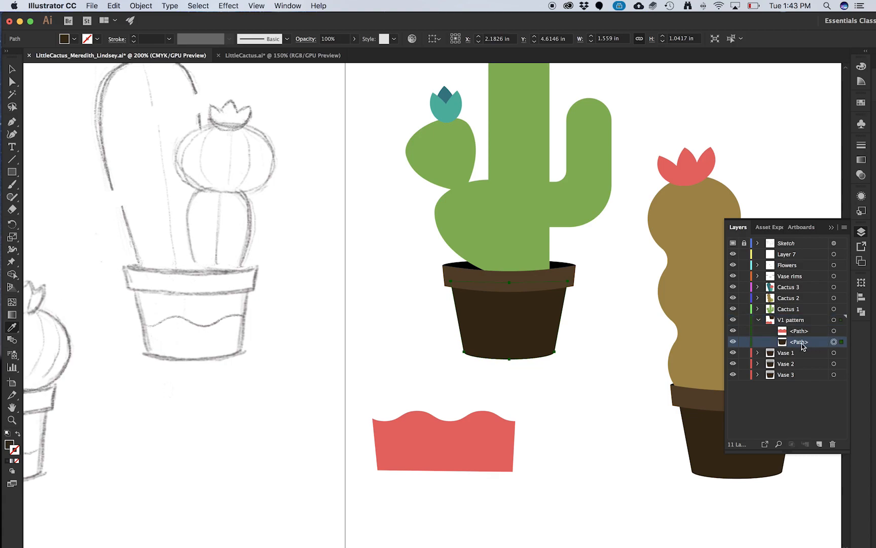
drag(783, 341, 786, 327)
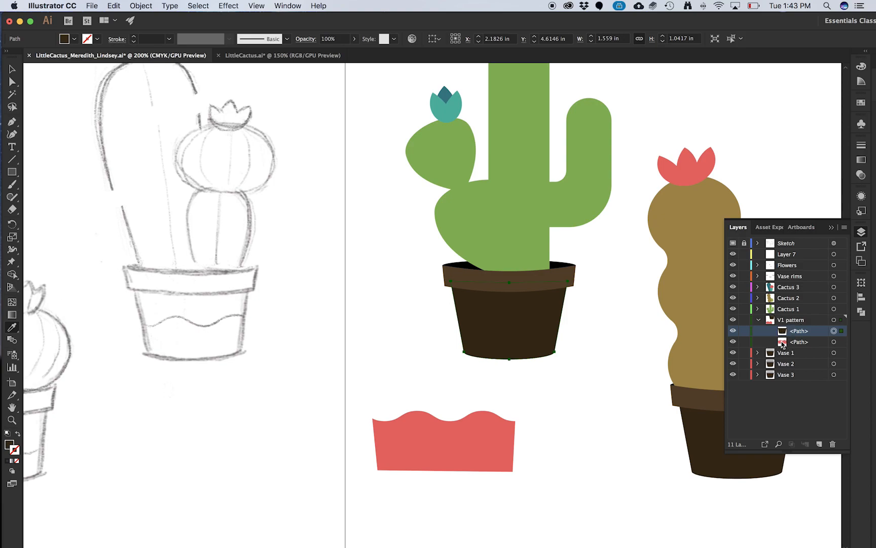
click(804, 320)
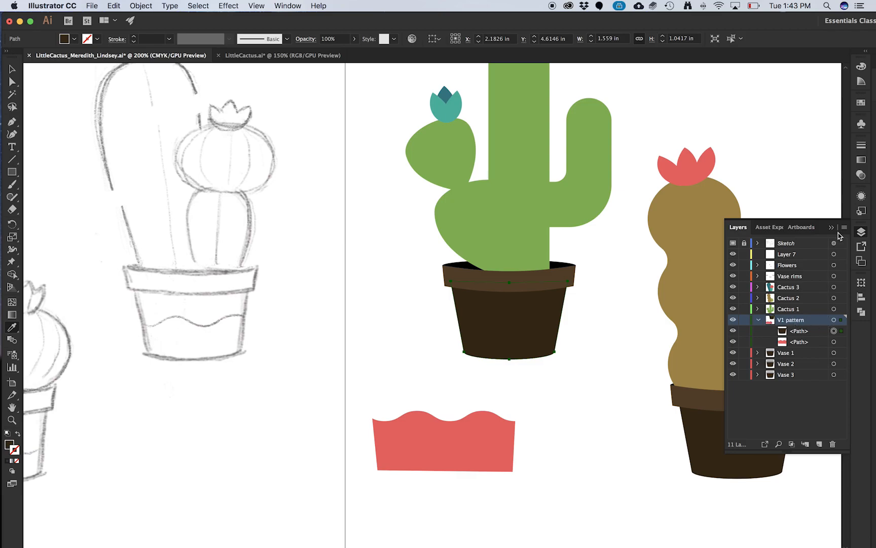
click(845, 228)
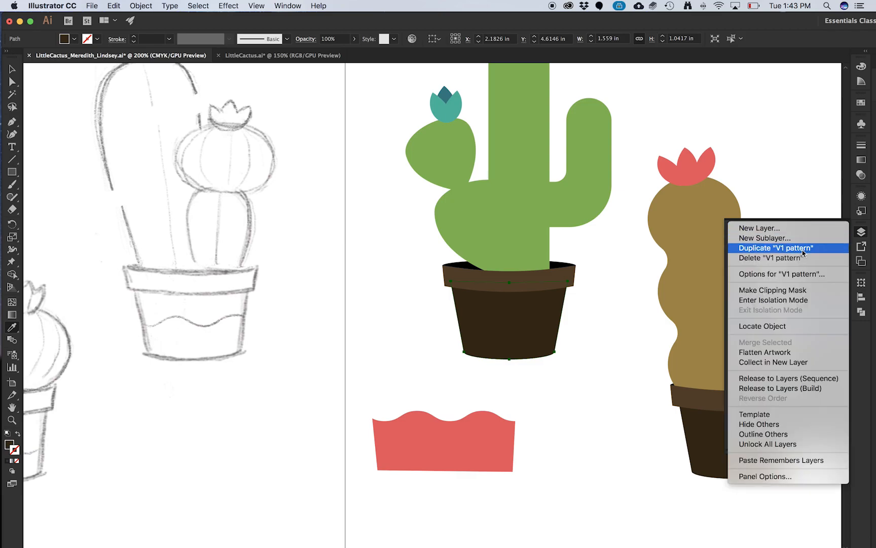
click(770, 290)
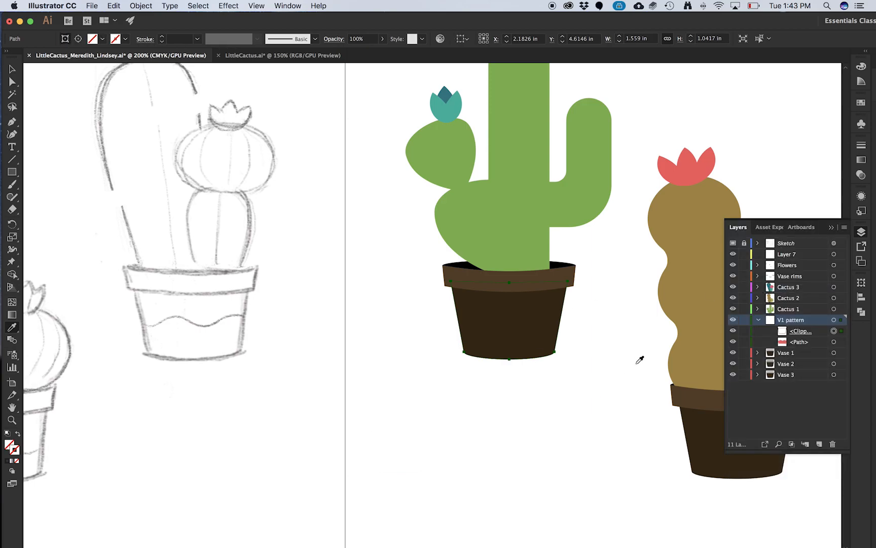
Step: Move the clipped red wavy shape over the lower part of the first cactus's vase, to about X 2.08 in, Y 4.93 in
key(v)
click(464, 433)
drag(464, 433, 494, 406)
click(438, 446)
click(442, 428)
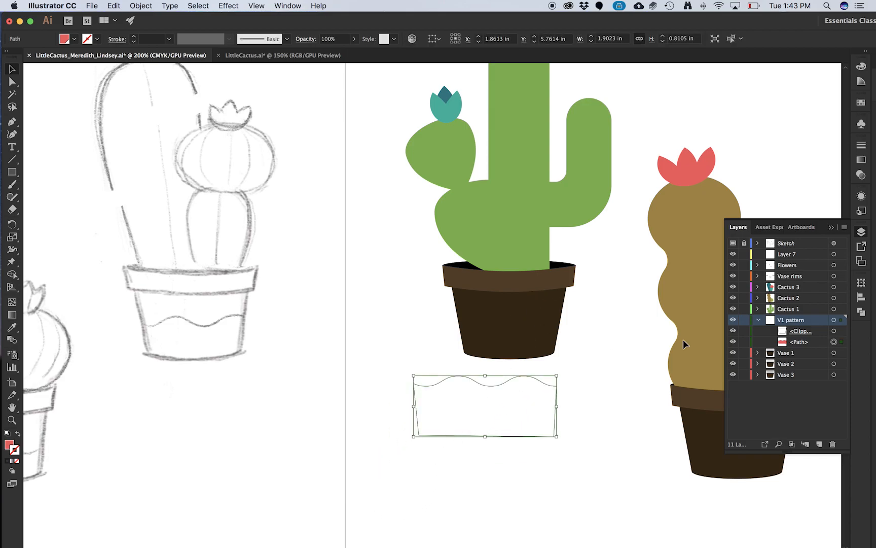
drag(484, 405, 505, 368)
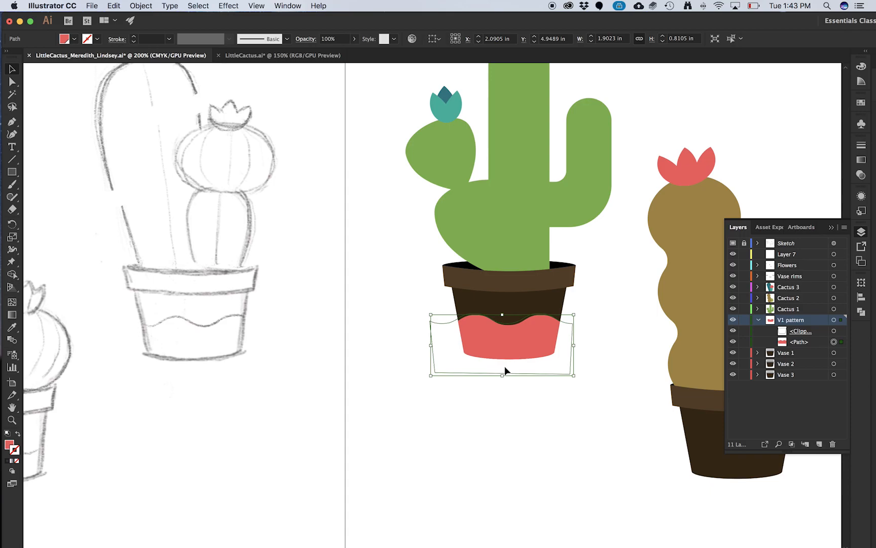
click(534, 406)
click(519, 343)
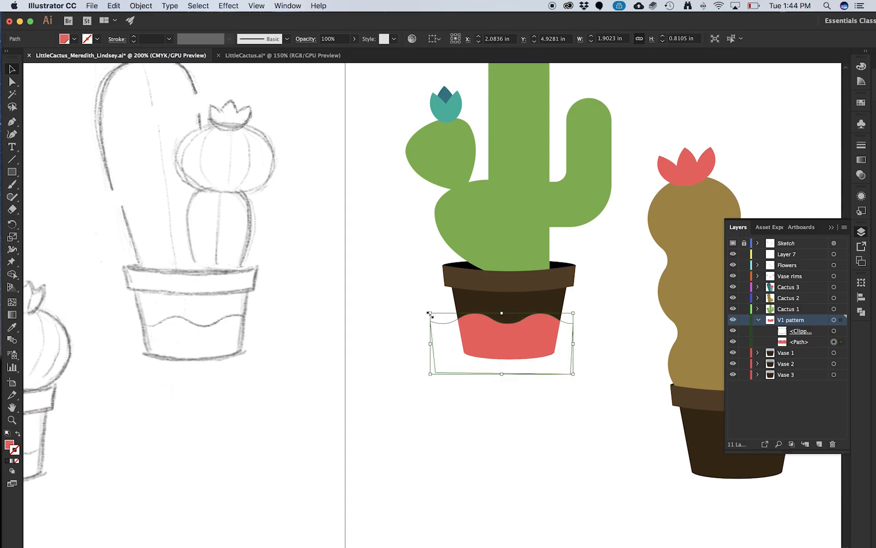
Step: Scale the red wavy shape to about 1.51 by 0.65 in and reposition it over the lower part of the first cactus's vase
drag(430, 314, 446, 319)
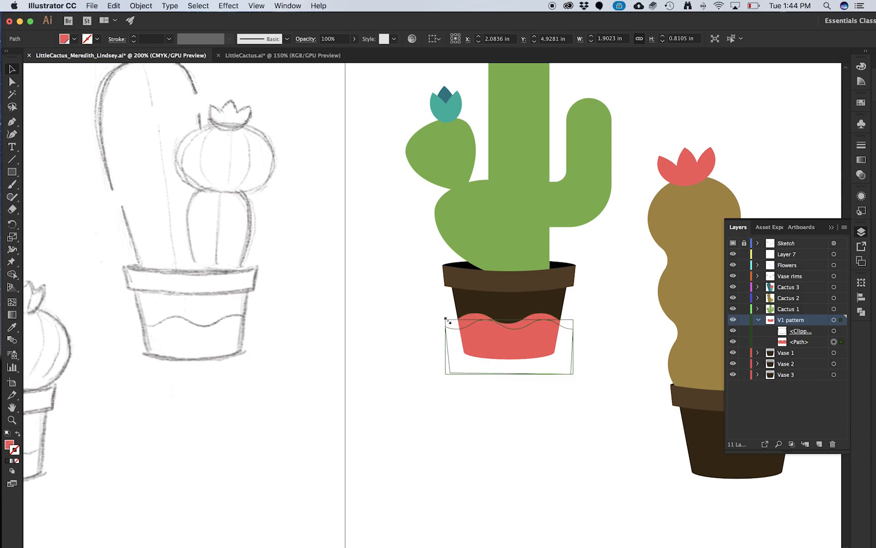
drag(485, 361, 494, 356)
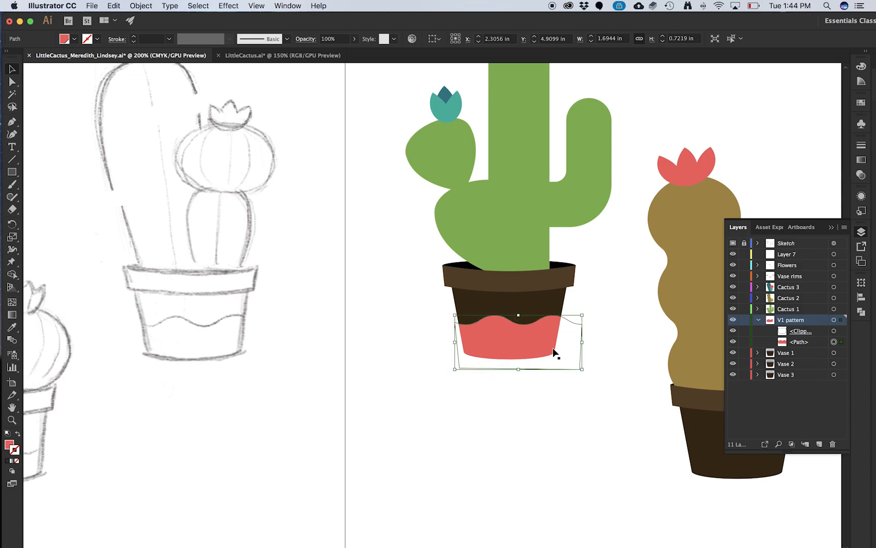
drag(584, 315, 569, 321)
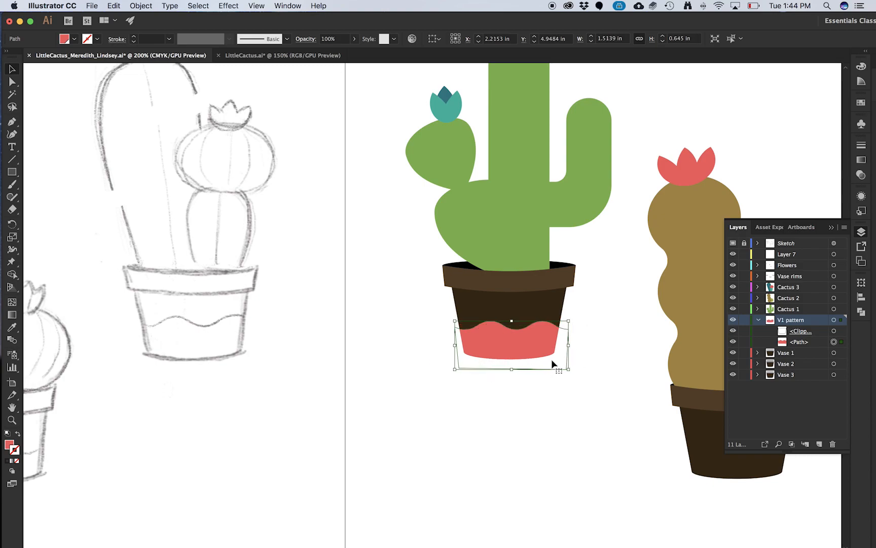
drag(556, 357, 556, 343)
drag(511, 321, 511, 327)
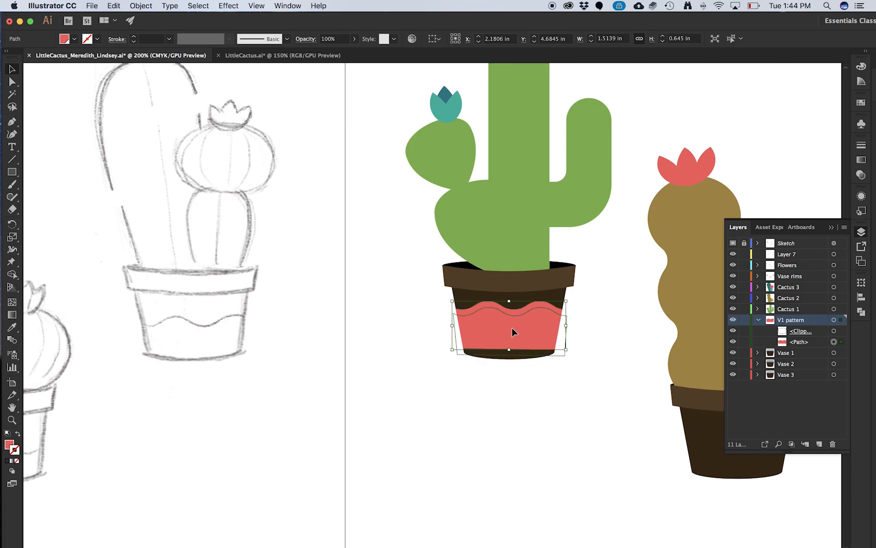
Step: Move the two lower corner anchor points of the red wavy shape below the vase's base so it covers the whole bottom
key(a)
click(458, 359)
drag(458, 362, 459, 367)
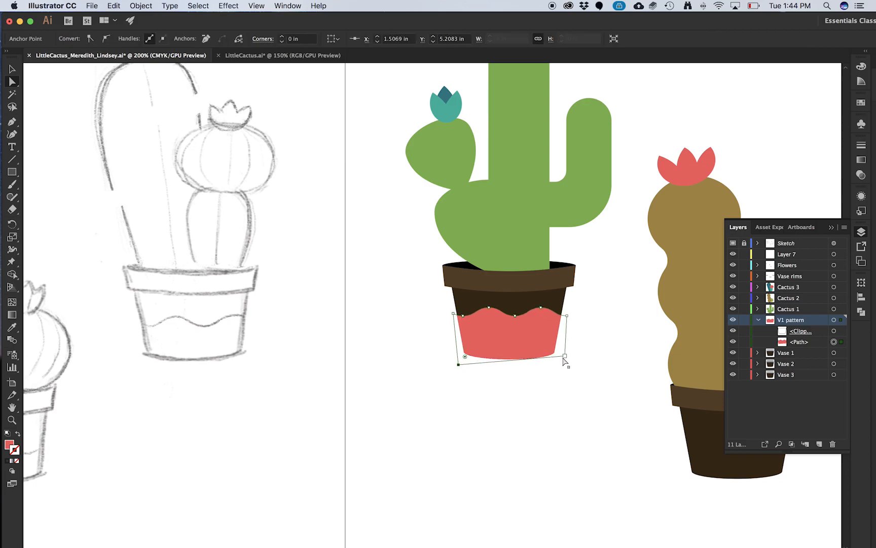
drag(564, 355, 563, 364)
click(588, 353)
click(524, 333)
key(v)
click(579, 392)
scroll(513, 317, down, 2)
scroll(505, 323, up, 1)
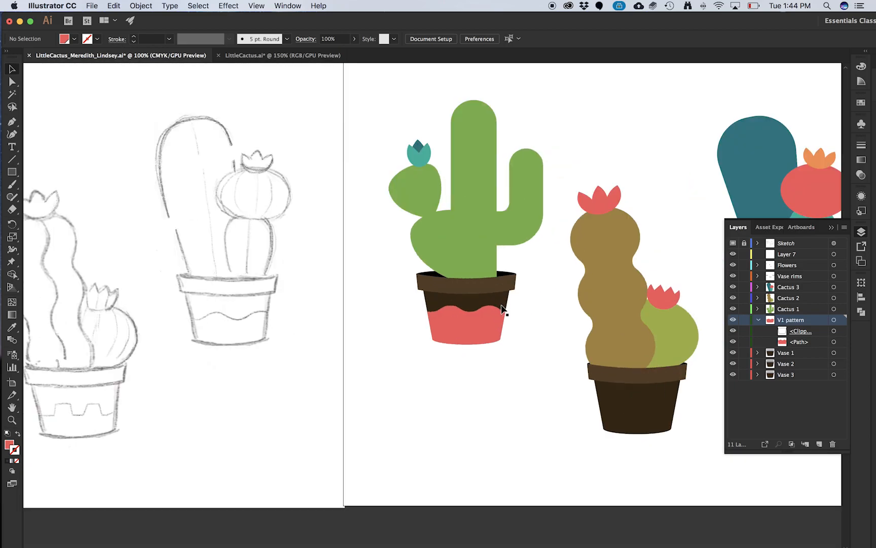
Step: Collapse the V1 pattern layer and duplicate it
click(429, 306)
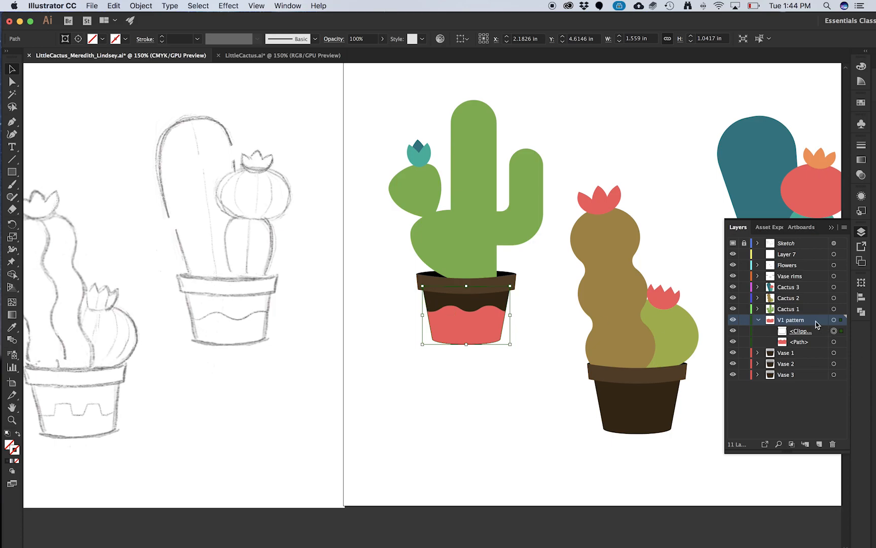
click(759, 320)
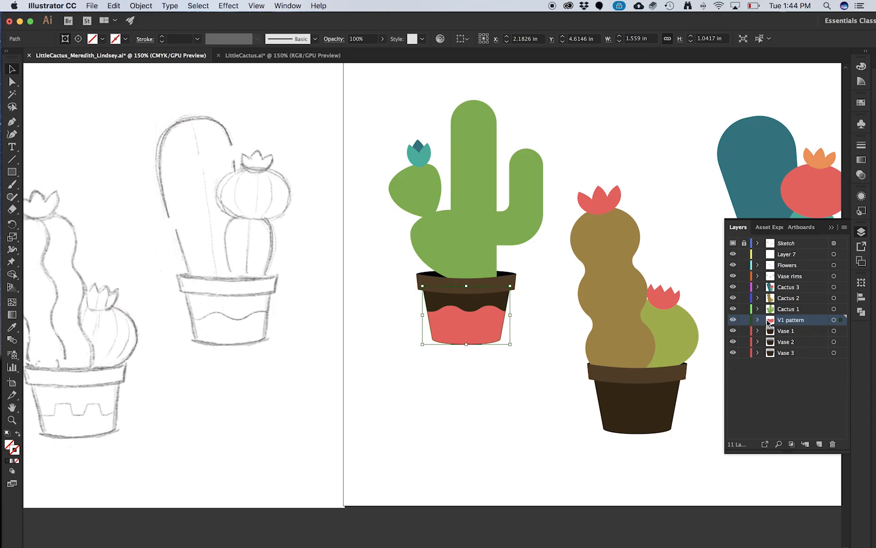
drag(811, 323, 824, 446)
click(511, 392)
click(431, 328)
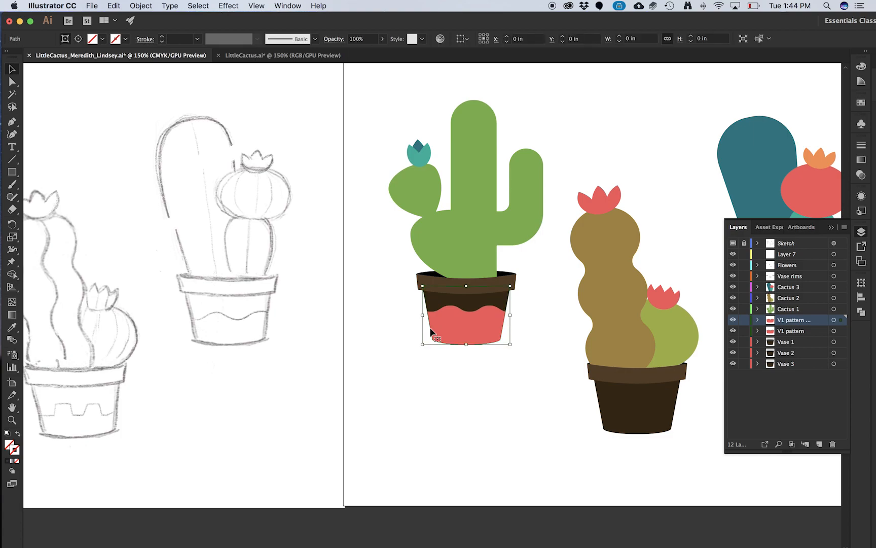
drag(431, 330, 603, 422)
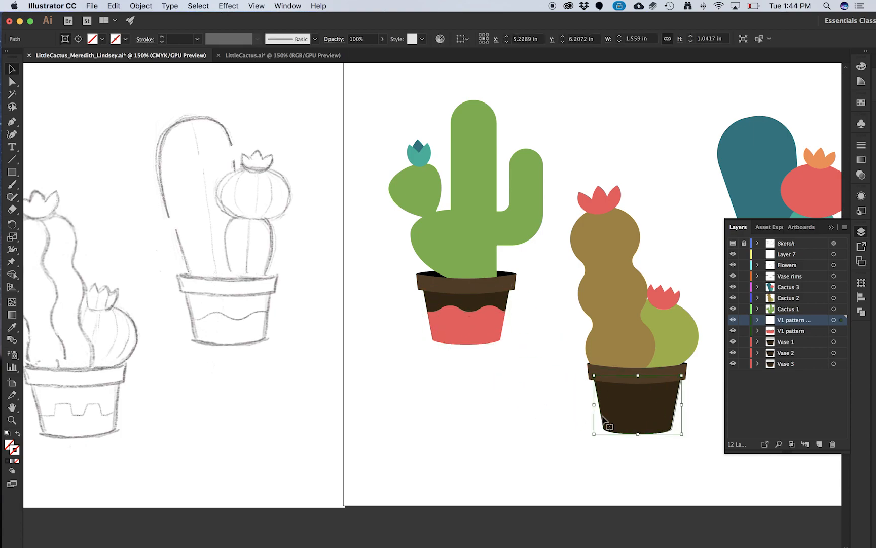
key(super+z)
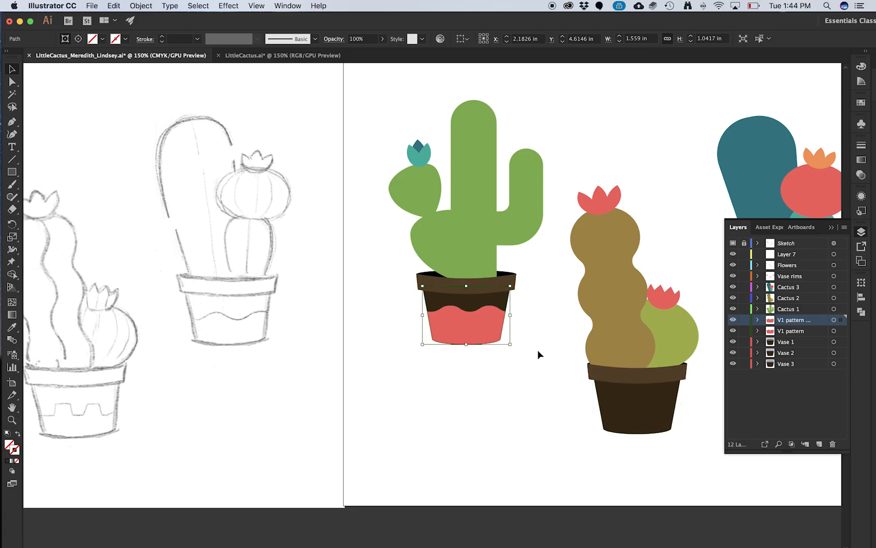
click(538, 353)
Step: Select all artwork in the duplicated V1 pattern layer and move it onto the middle cactus's vase, to about X 5.21 in, Y 6.25 in
click(834, 320)
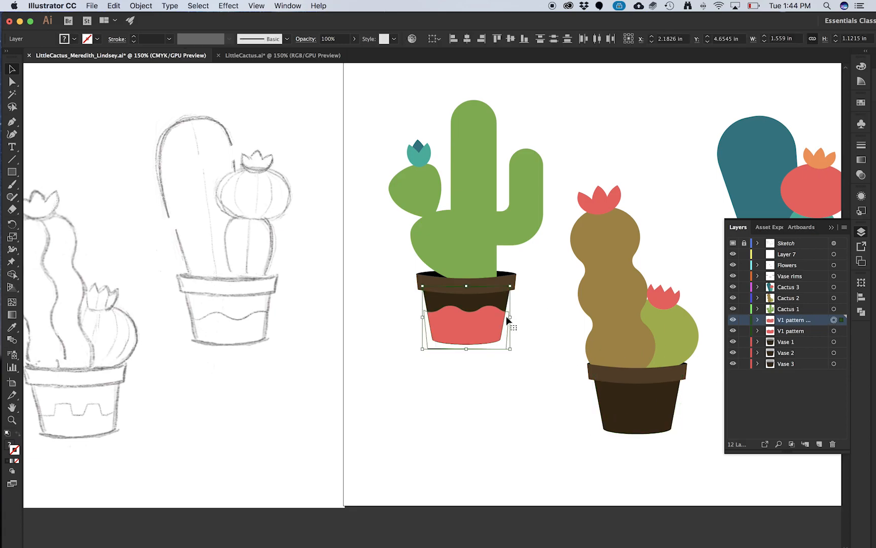
drag(507, 337, 680, 430)
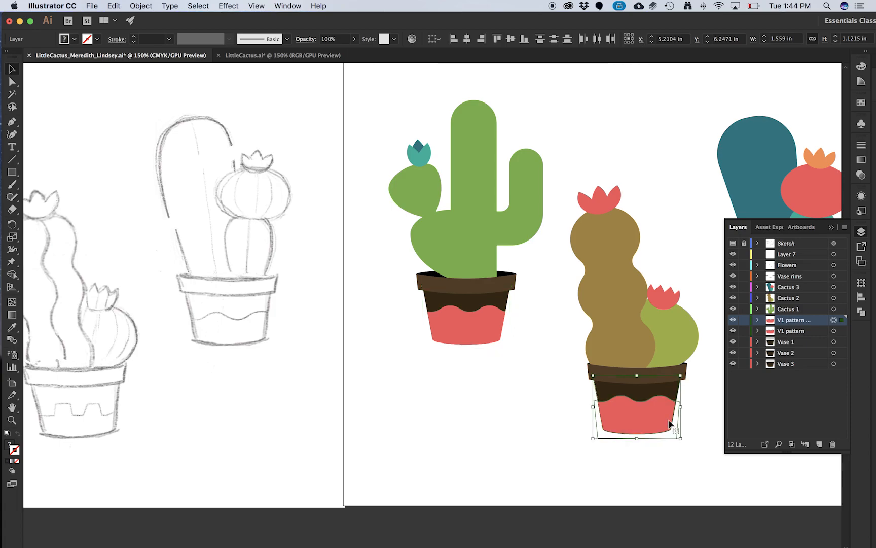
scroll(682, 436, up, 5)
scroll(669, 421, down, 2)
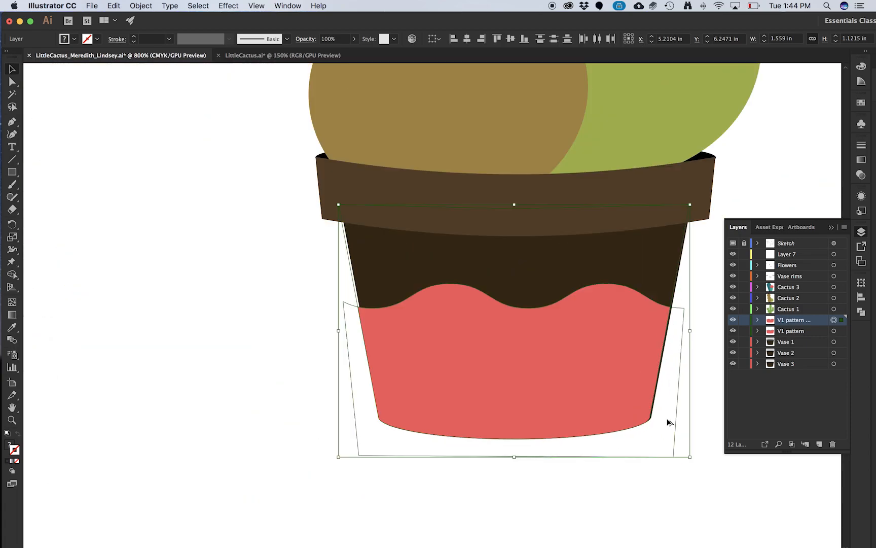
Step: Nudge the duplicated pattern to X 5.2174 in, Y 6.2471 in so its edges line up with the middle vase
key(Right)
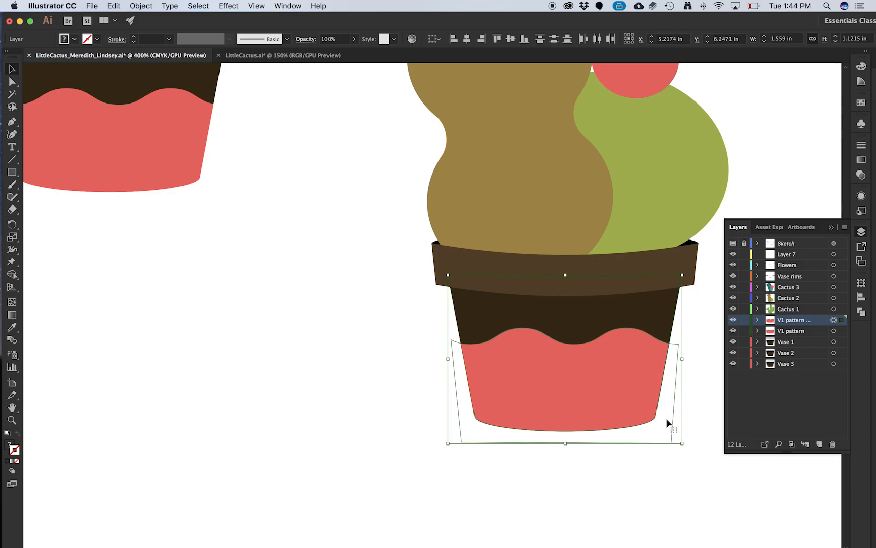
key(Right)
scroll(660, 345, up, 3)
key(Left)
scroll(560, 285, down, 1)
scroll(578, 343, down, 5)
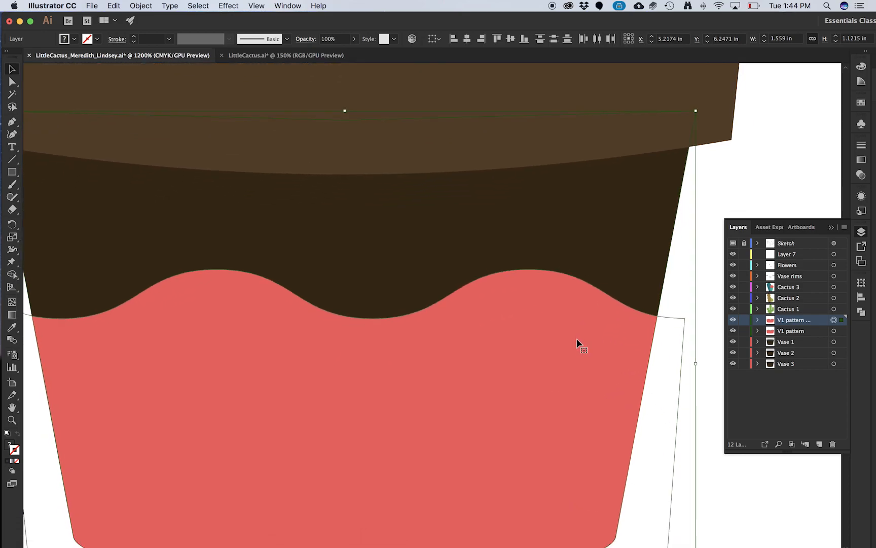
key(Up)
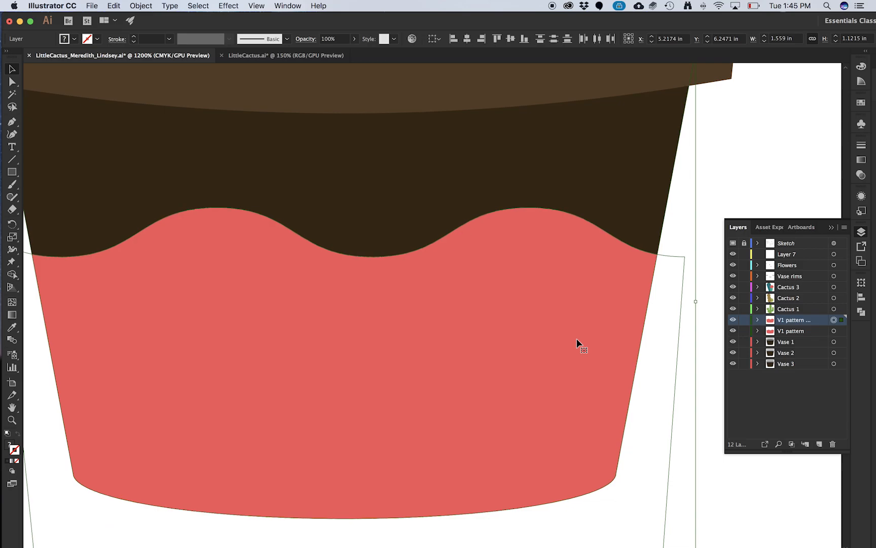
key(Down)
key(Down)
key(Up)
scroll(577, 342, down, 5)
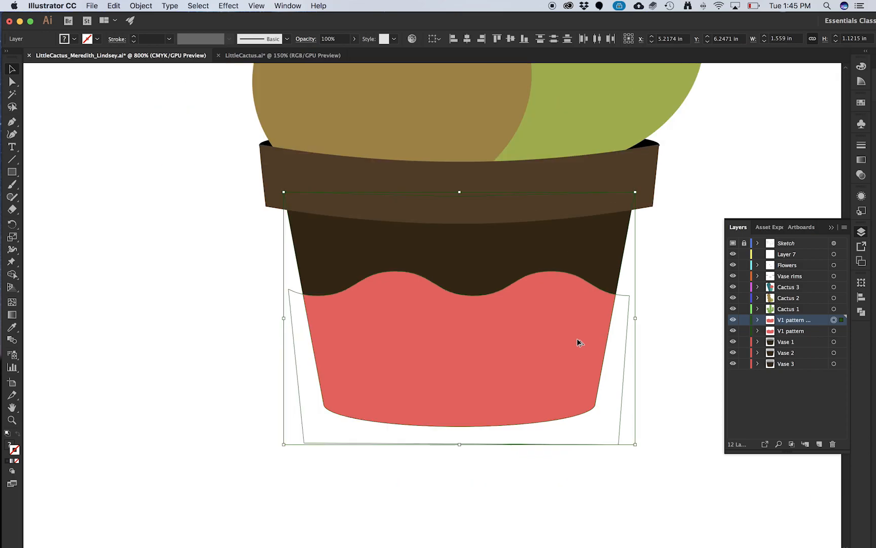
Step: Check the vase colours in LittleCactus.ai and fill the middle vase's wavy shape with the light teal of the third cactus
click(257, 55)
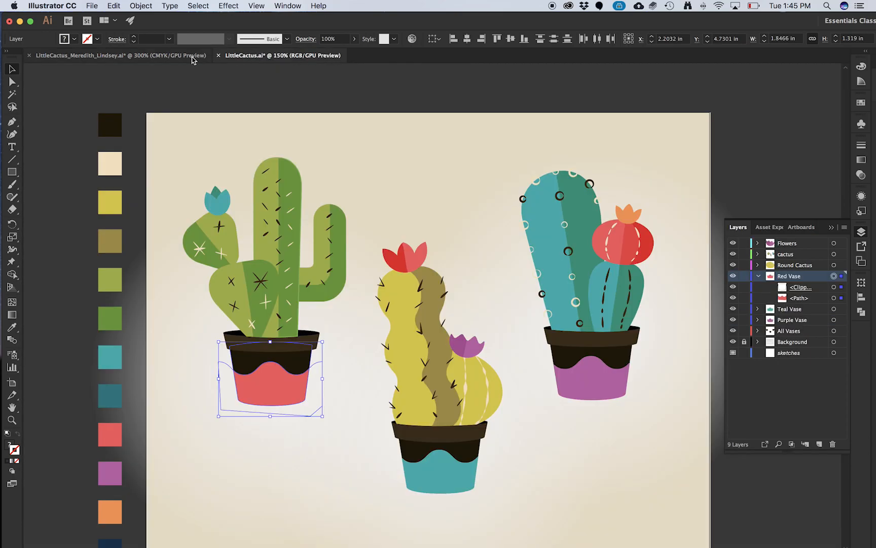
click(198, 57)
click(555, 366)
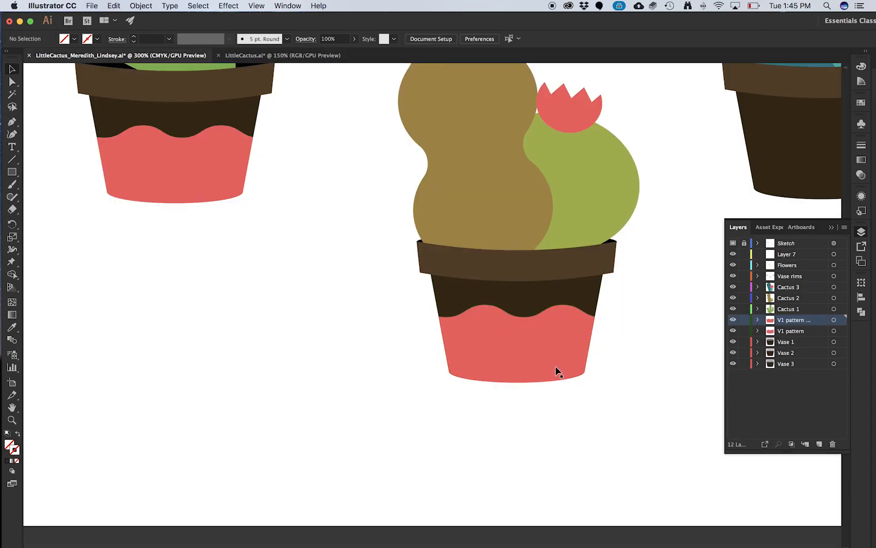
scroll(486, 273, down, 2)
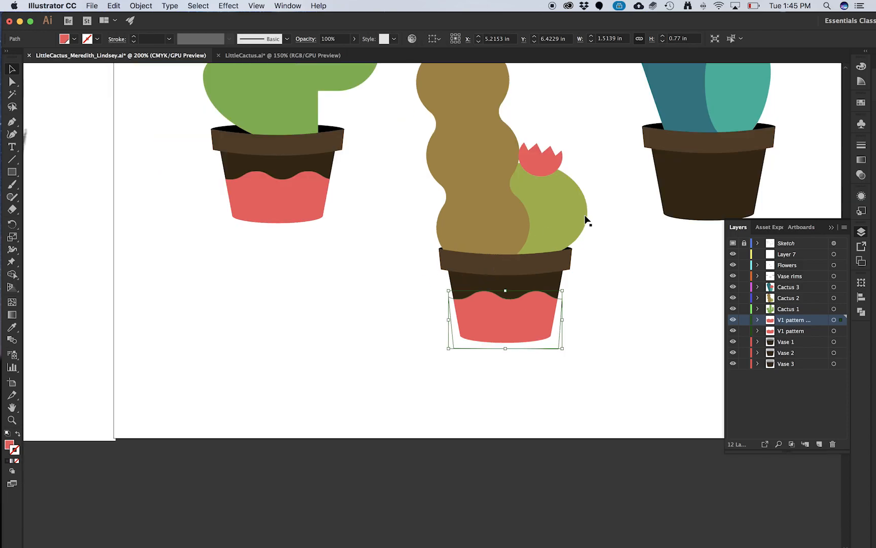
key(i)
click(740, 107)
key(v)
click(638, 303)
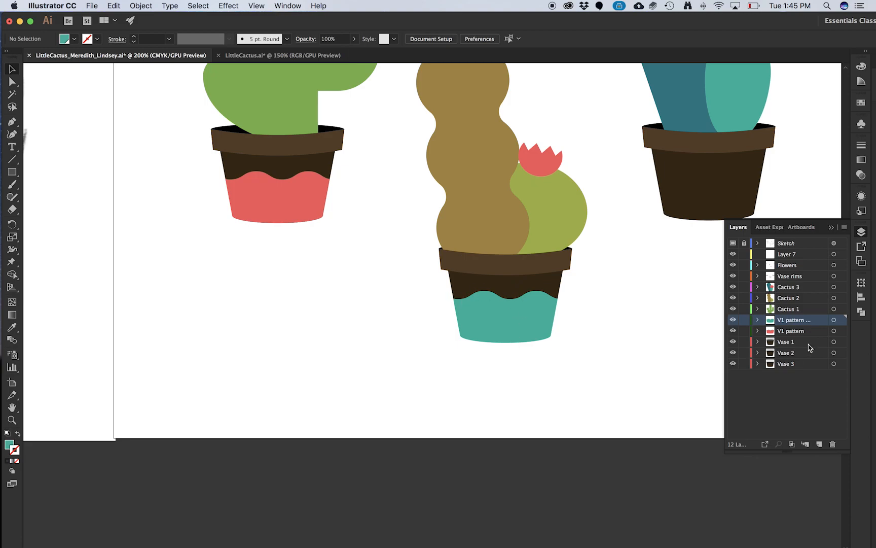
Step: Place the duplicated pattern layer directly above Vase 2 and V1 pattern above Vase 1, and rename the duplicate V2 pattern
drag(791, 321, 799, 348)
double_click(789, 342)
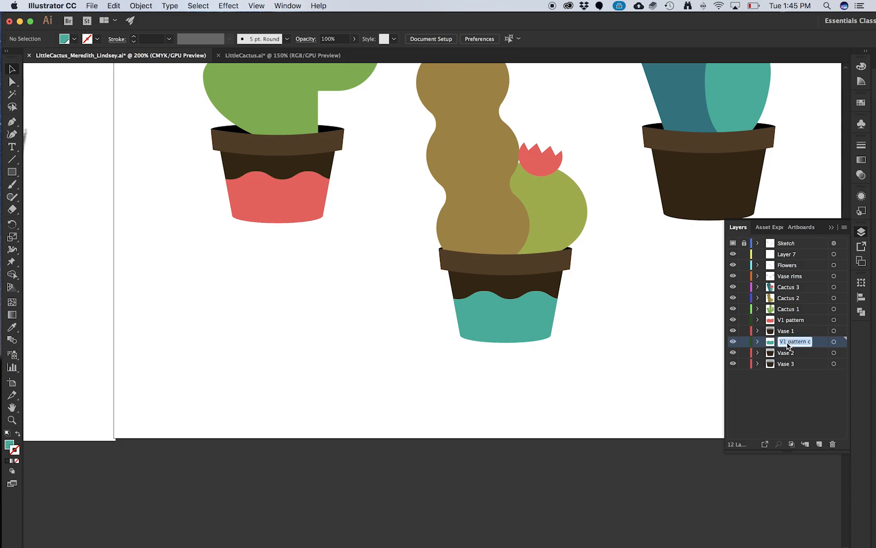
click(789, 342)
key(BackSpace)
key(BackSpace)
key(BackSpace)
key(BackSpace)
click(799, 354)
Step: Duplicate the V2 pattern layer and place the copy directly above the Vase 3 layer
click(771, 344)
drag(772, 345, 823, 446)
click(795, 345)
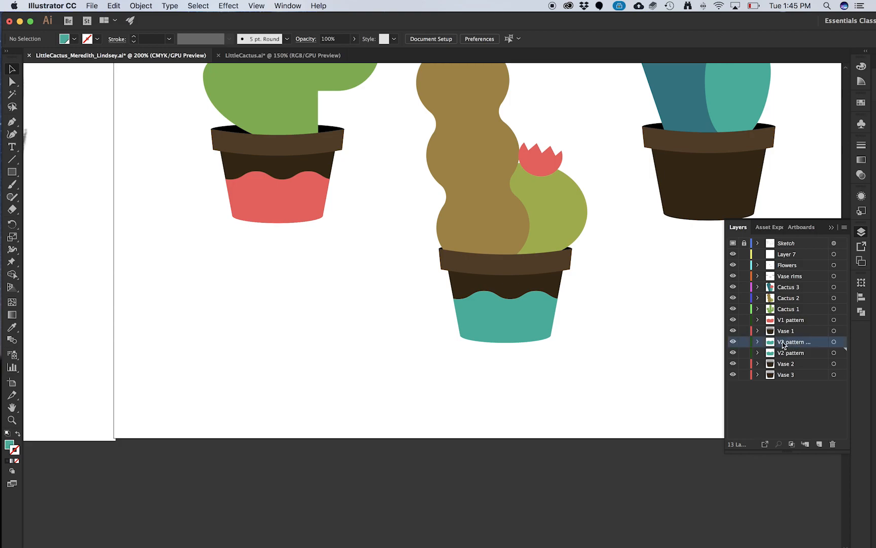
drag(771, 344, 789, 369)
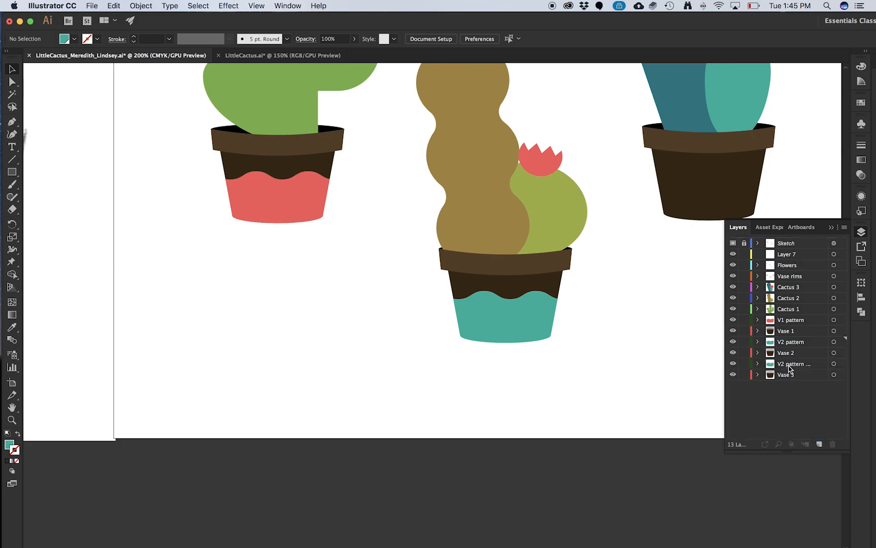
Step: Rename the copied pattern layer above Vase 3 as V3 pattern
double_click(786, 365)
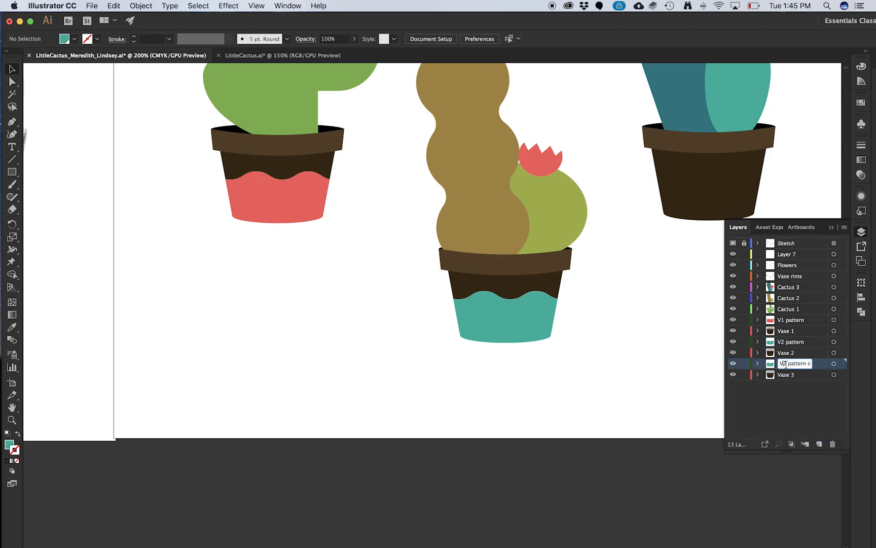
drag(806, 363, 834, 364)
key(BackSpace)
key(Return)
Step: Select all artwork in the V3 pattern layer and move it onto the third cactus's vase, to about X 7.91 in, Y 4.64 in
click(834, 364)
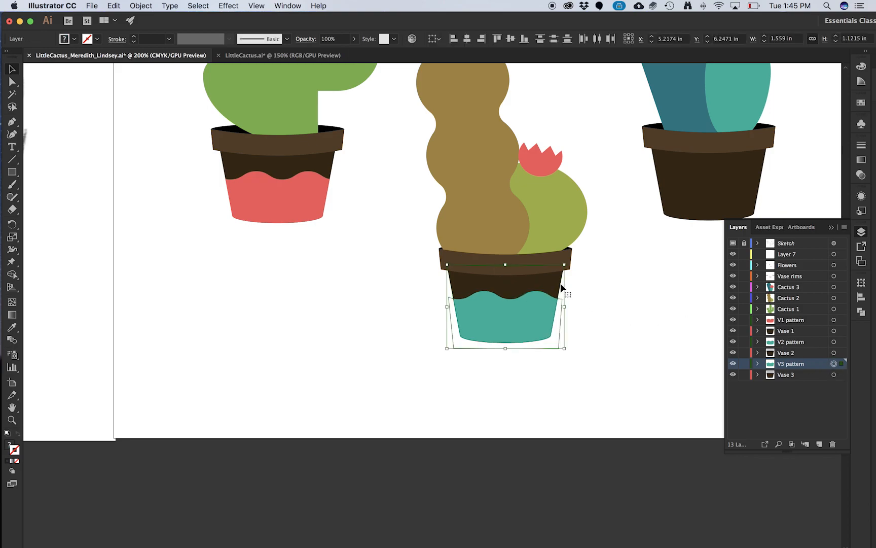
drag(562, 286, 763, 167)
scroll(662, 195, up, 4)
Step: Nudge the V3 pattern artwork to X 7.9244 in, Y 4.6206 in so it lines up with the third vase
key(Right)
key(Right)
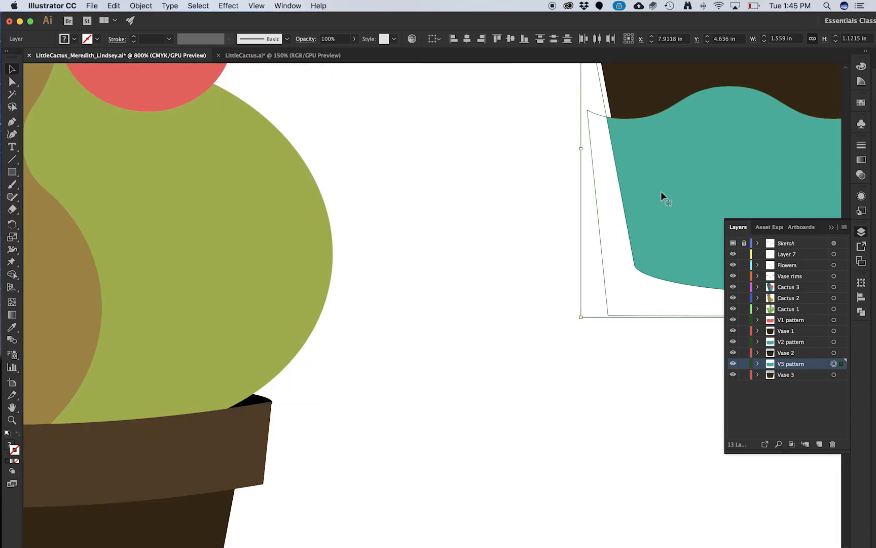
key(Right)
key(Right)
key(Right)
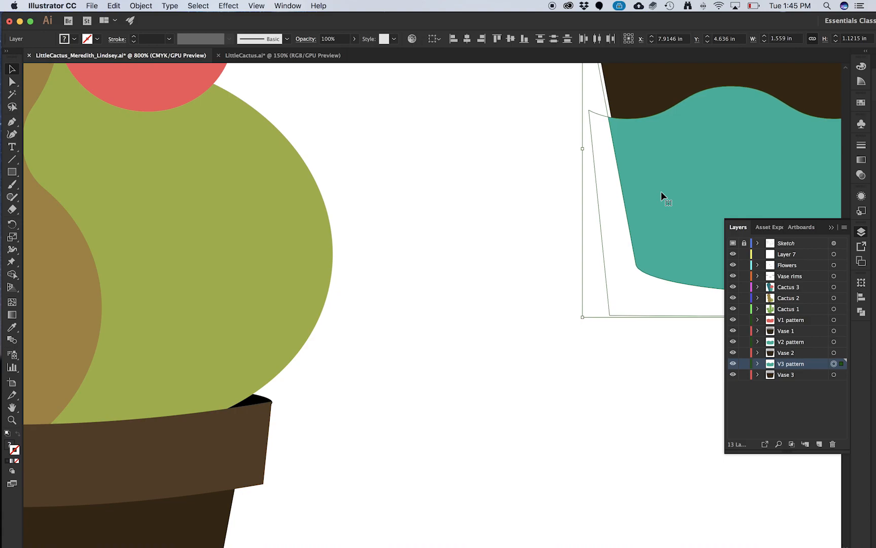
key(Up)
key(Up)
key(Up)
key(Up)
key(Up)
key(Up)
key(Up)
key(Up)
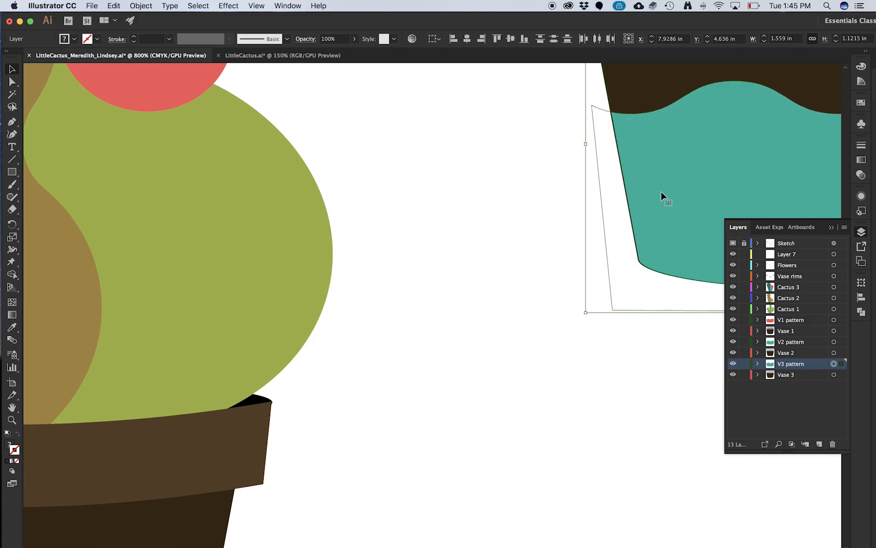
key(Left)
key(Up)
key(Down)
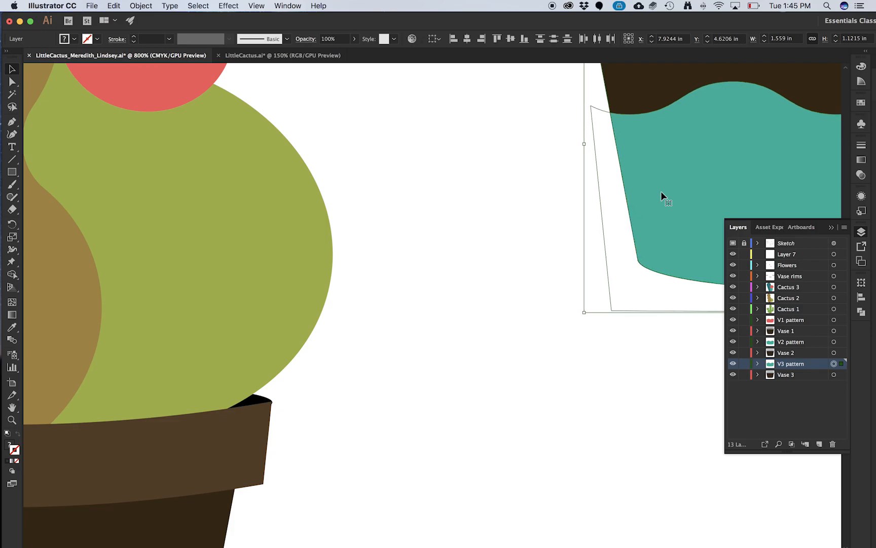
scroll(527, 214, down, 4)
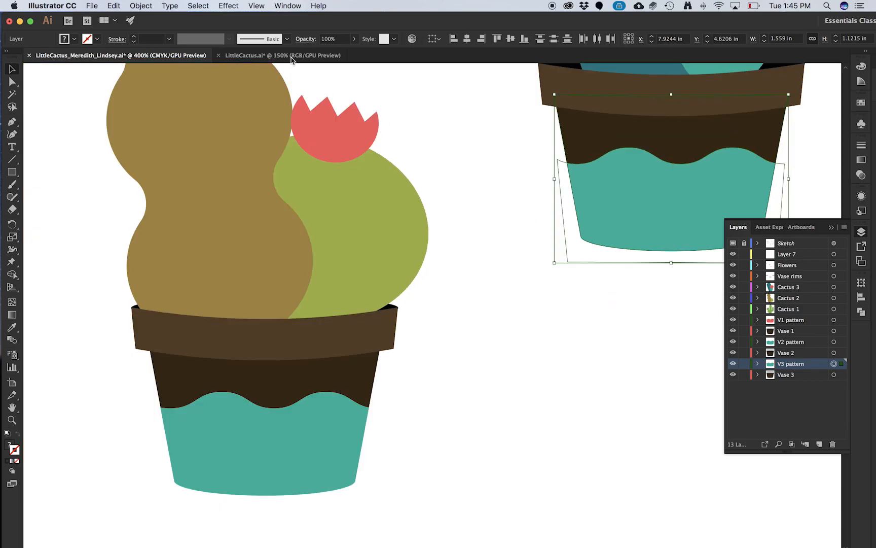
Step: Recolour the wavy pattern on the third cactus's vase with the purple swatch from the custom colour group
click(297, 55)
click(201, 56)
scroll(528, 237, down, 3)
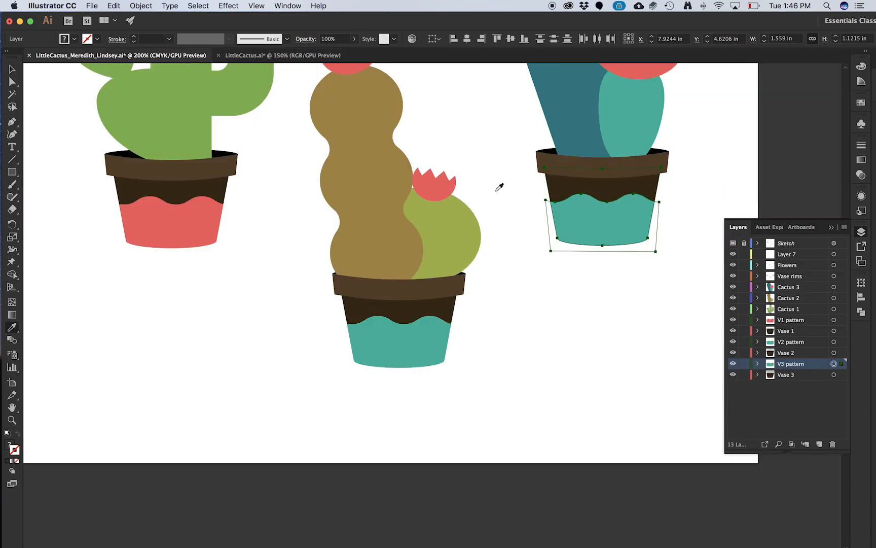
drag(385, 185, 345, 283)
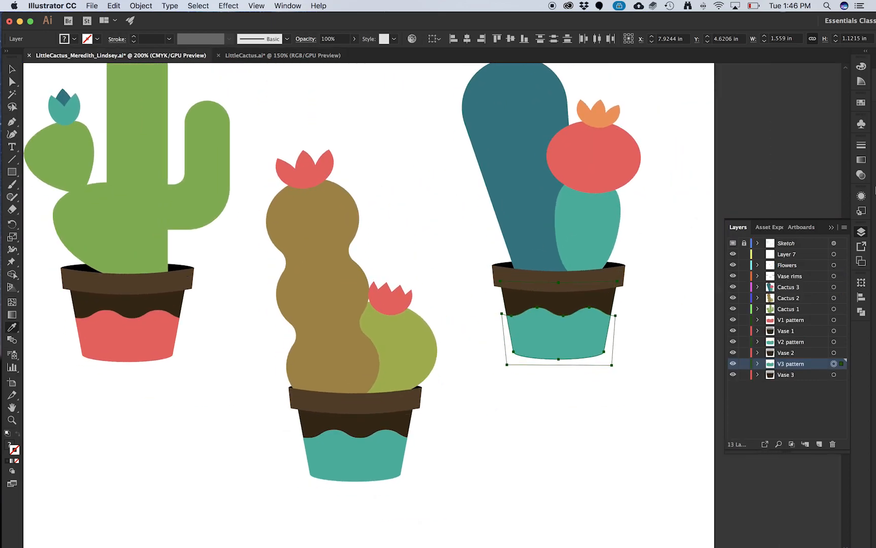
click(864, 101)
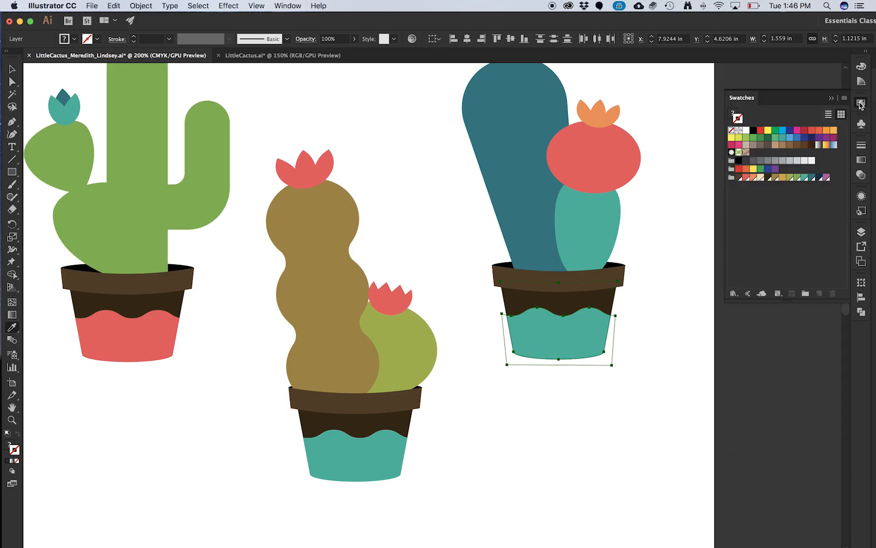
click(827, 178)
key(cmd+z)
key(v)
click(582, 335)
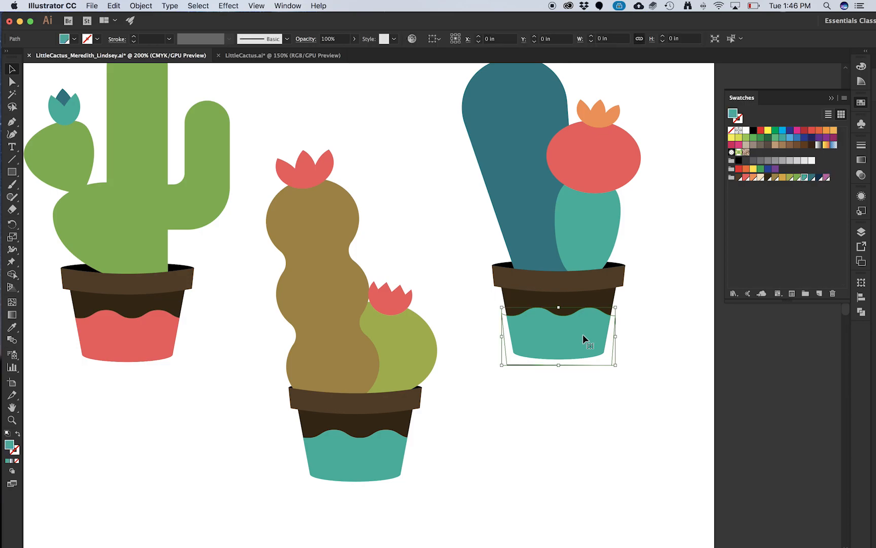
click(827, 177)
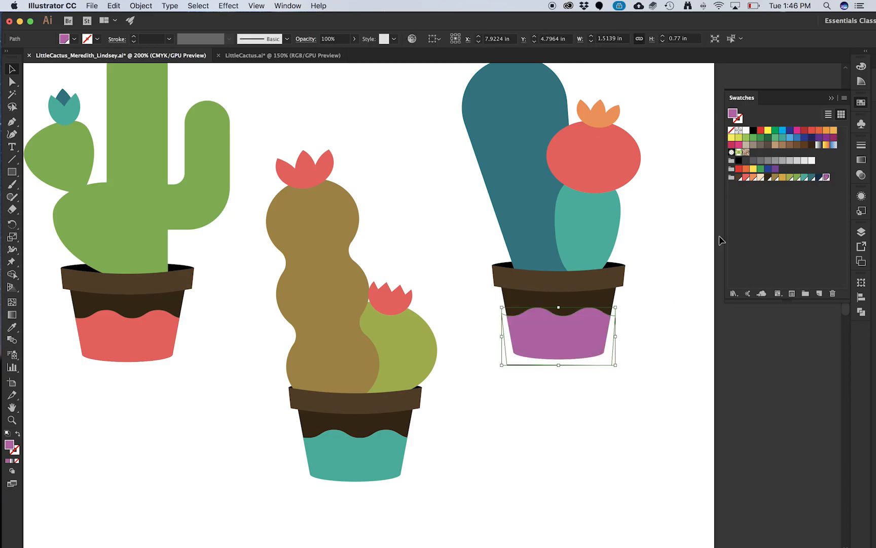
click(626, 401)
Step: Compare the wavy vase patterns on the coloured cacti with the zigzag, notched and wavy vase patterns in the pencil sketch
key(cmd+minus)
scroll(292, 427, down, 1)
scroll(335, 428, up, 2)
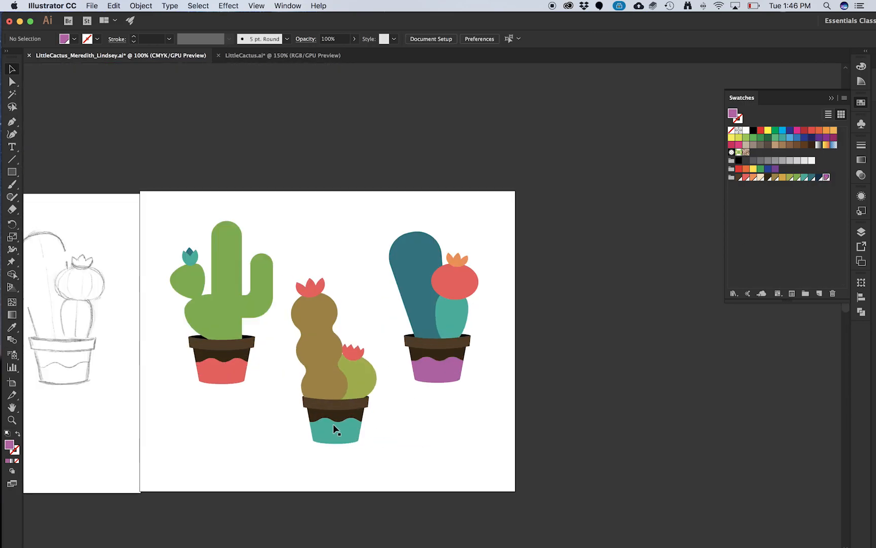
mouse_move(317, 333)
mouse_down()
mouse_move(544, 258)
mouse_move(613, 258)
mouse_up()
mouse_move(274, 339)
mouse_down()
mouse_move(591, 353)
mouse_move(495, 342)
mouse_move(507, 332)
mouse_up()
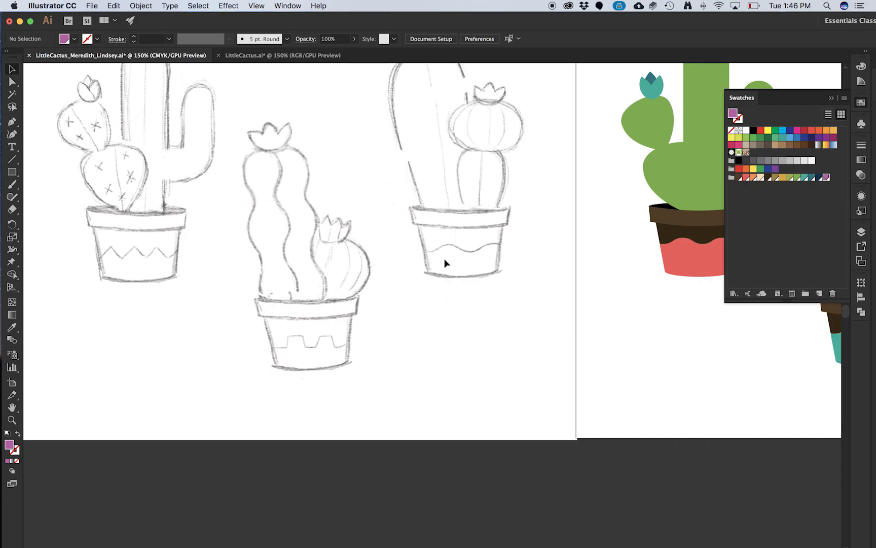
drag(617, 267, 333, 293)
mouse_move(451, 243)
mouse_down()
mouse_move(377, 276)
mouse_move(315, 243)
mouse_up()
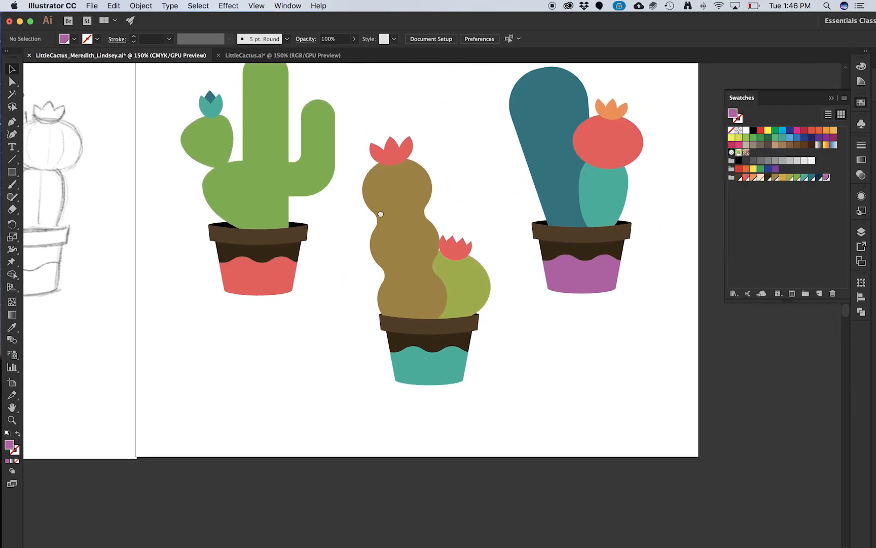
drag(539, 332, 541, 312)
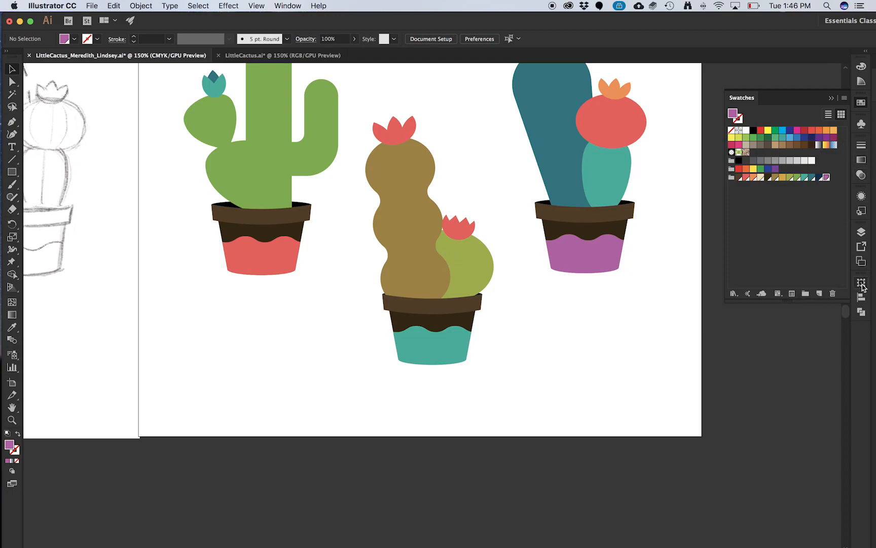
click(601, 250)
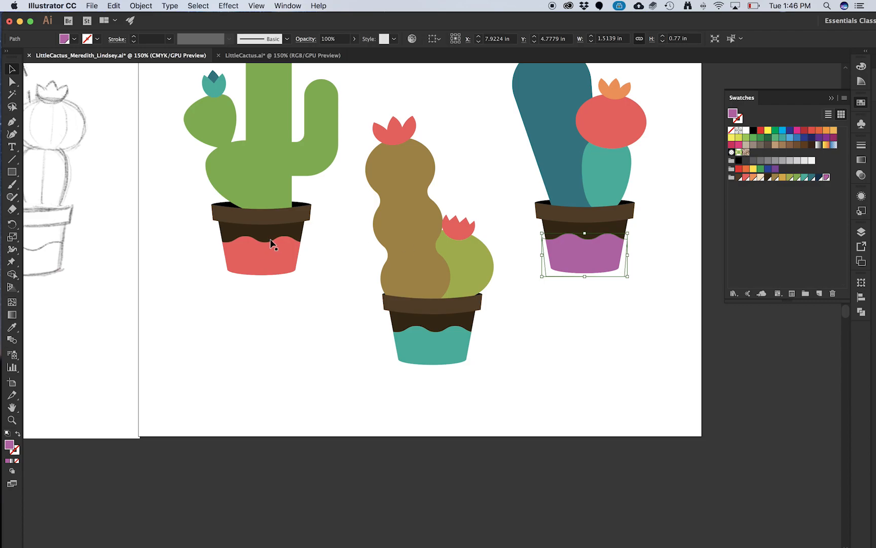
scroll(172, 279, left, 10)
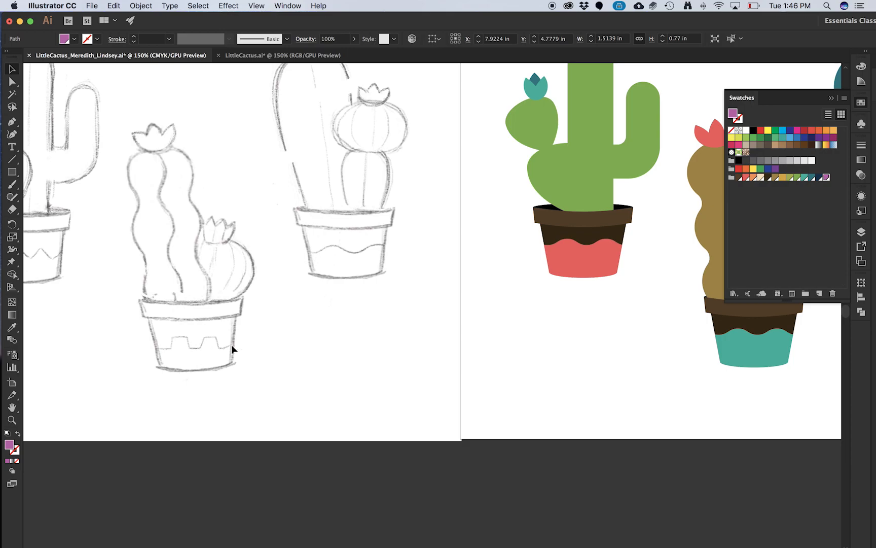
scroll(368, 365, right, 10)
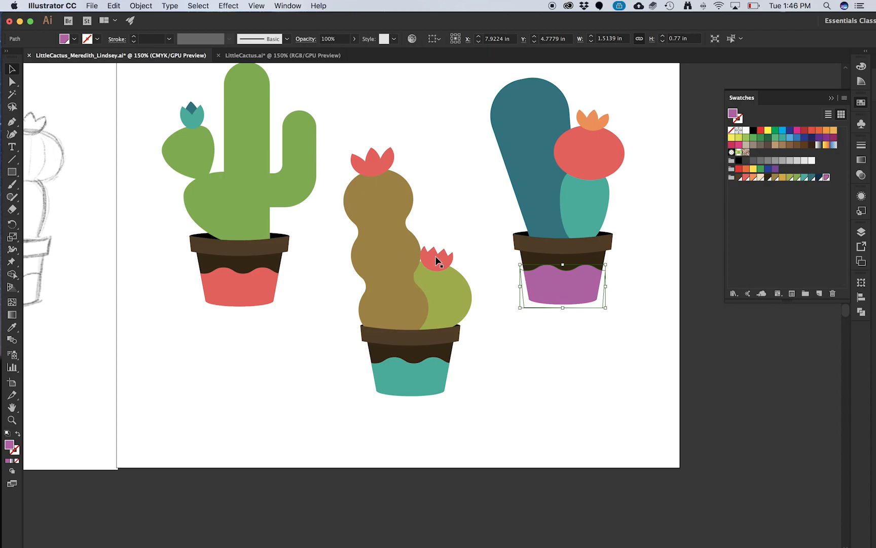
Step: Move the small red flower on the second cactus slightly left so it sits closer against the tall brown stem
scroll(436, 260, up, 2)
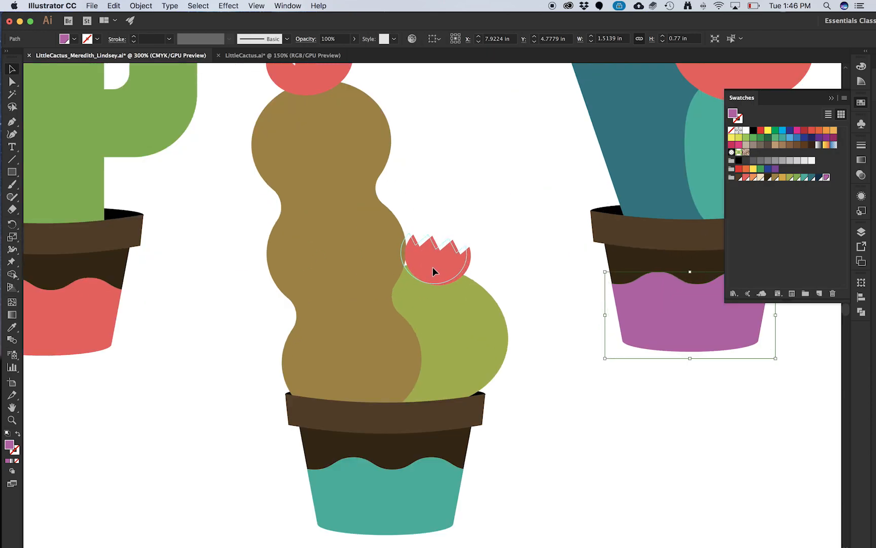
drag(437, 268, 432, 267)
click(449, 228)
scroll(415, 266, down, 2)
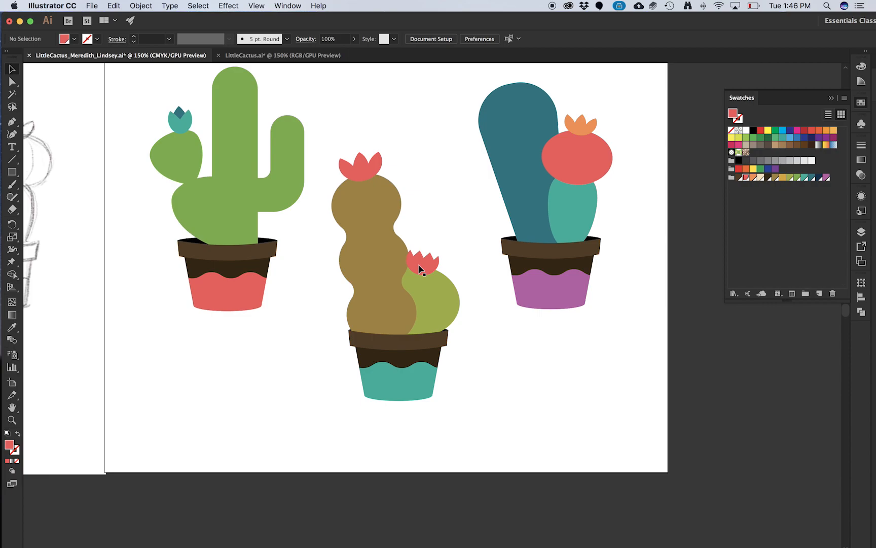
Step: Switch to the LittleCactus.ai reference document and remove the stroke from the first cactus's tall green stem
click(253, 57)
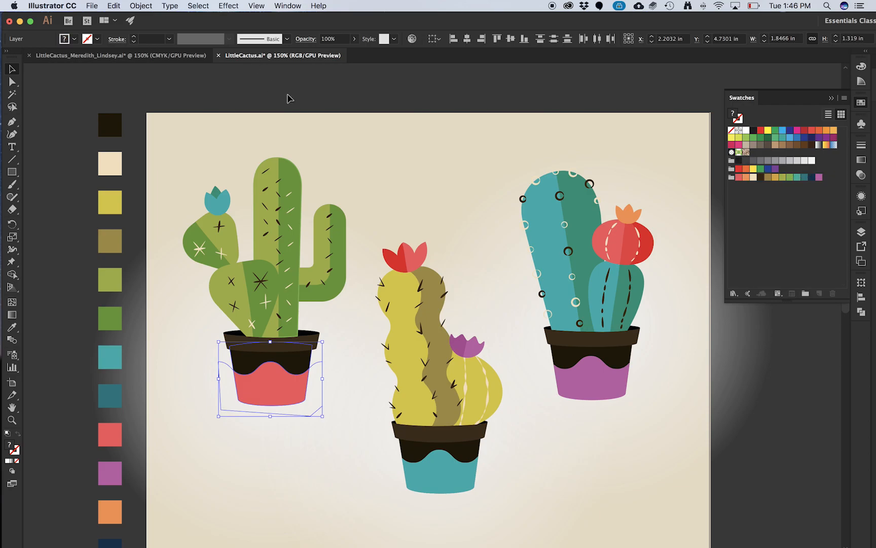
click(297, 308)
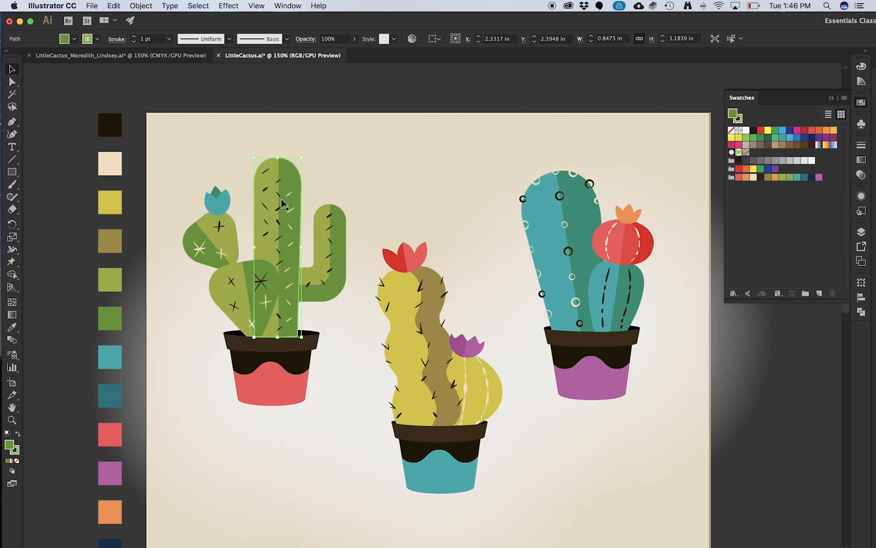
key(super+=)
click(14, 451)
click(17, 460)
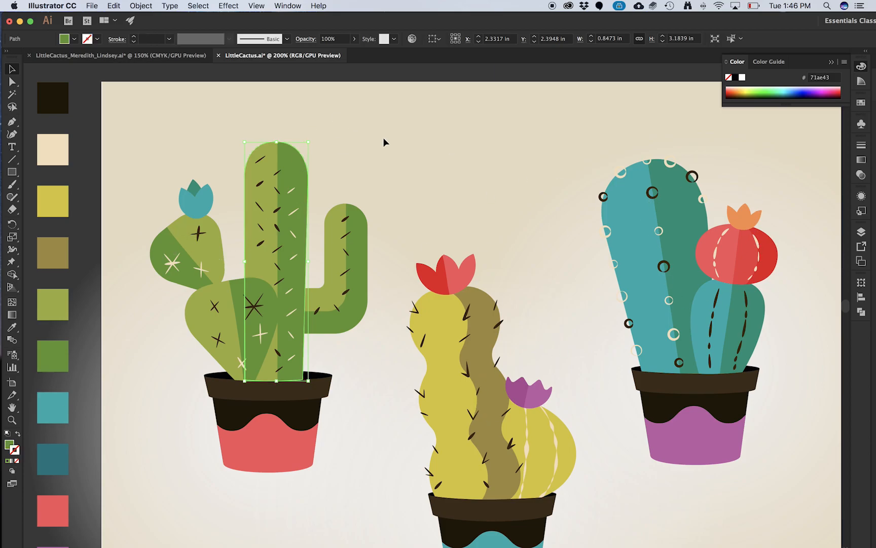
Step: Examine how the reference's first cactus uses separate lighter half shapes over its tall stem and side arm
click(350, 133)
click(297, 162)
click(271, 151)
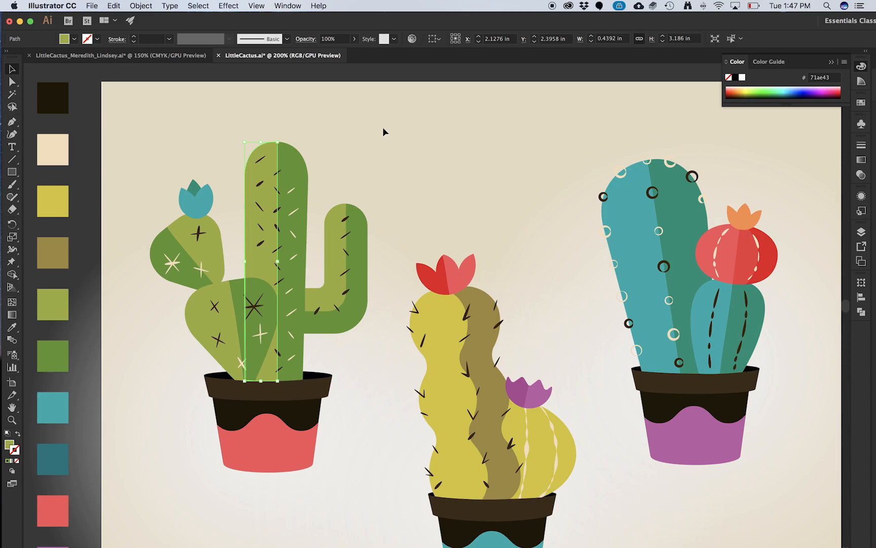
scroll(352, 125, up, 1)
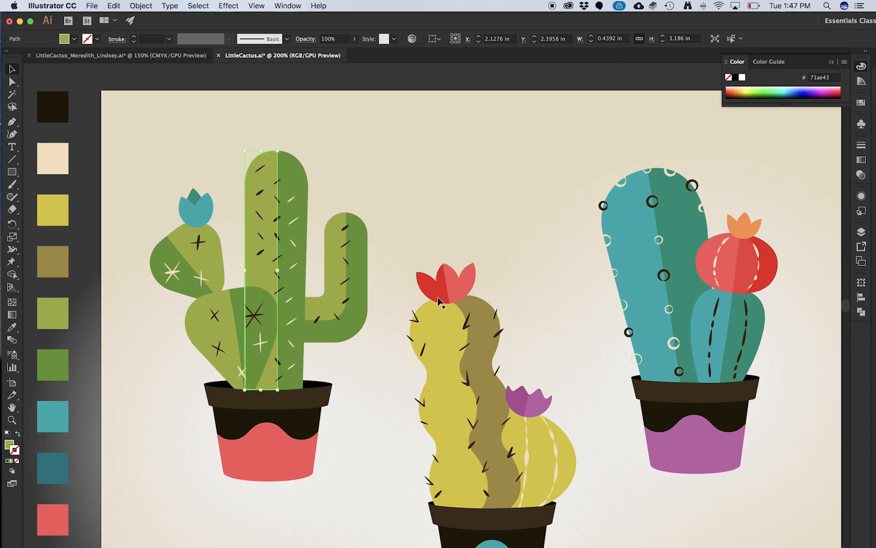
scroll(437, 301, down, 3)
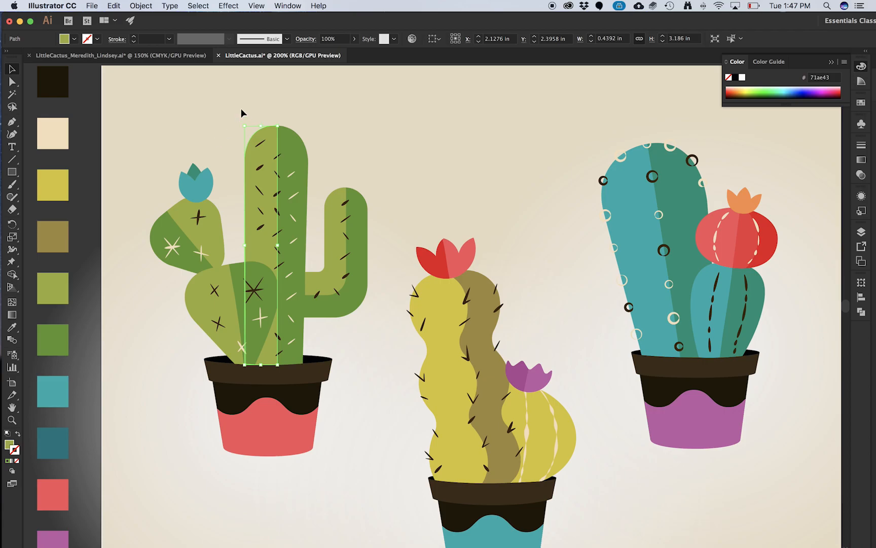
click(329, 235)
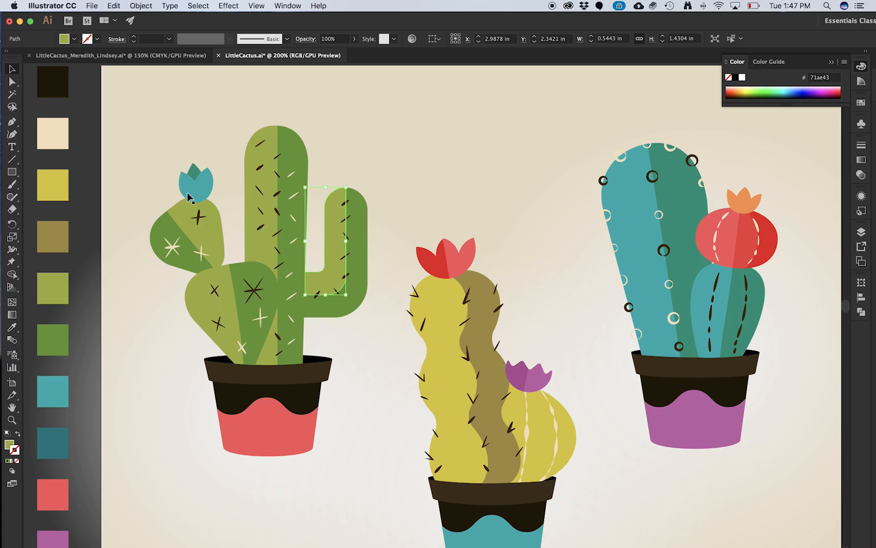
click(253, 176)
click(137, 54)
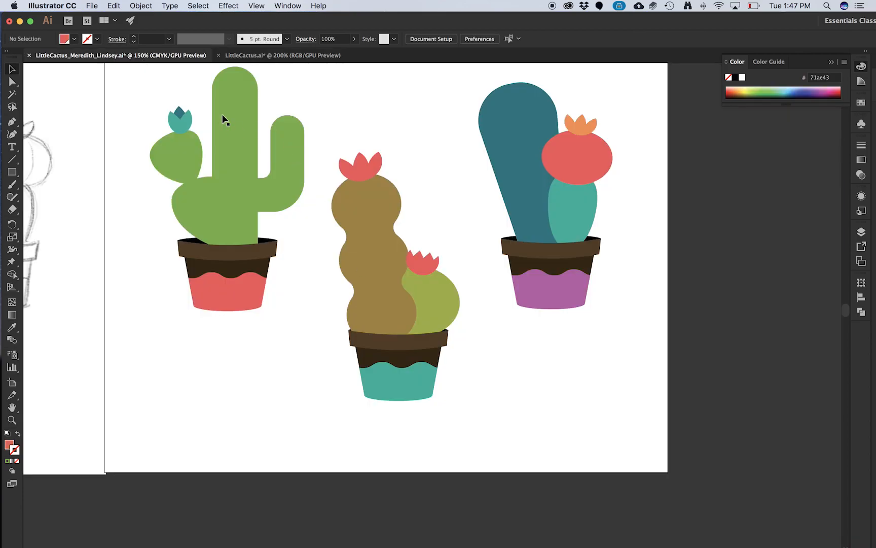
click(247, 138)
key(super+equal)
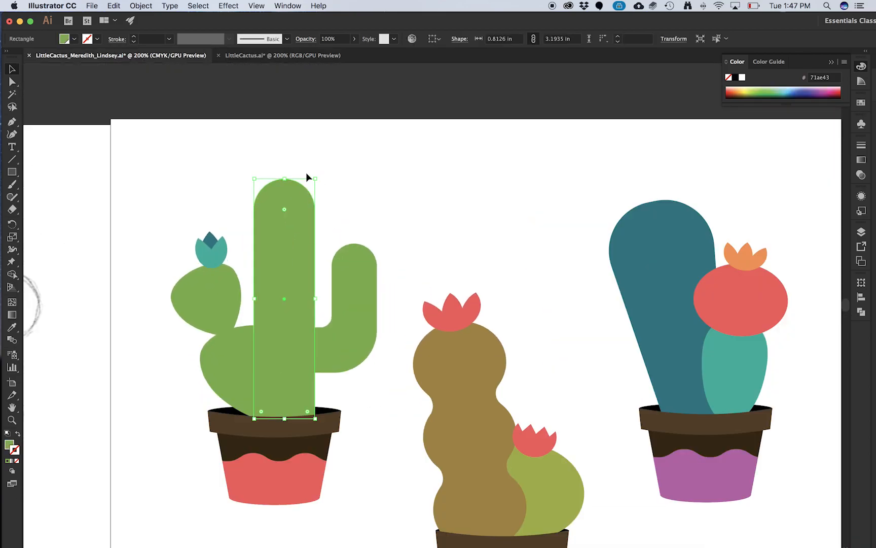
Step: Try a duplicate of the tall green stem offset slightly to the right, and undo it
click(330, 211)
click(310, 219)
key(s)
key(v)
alt+drag(298, 228, 331, 221)
key(super+z)
Step: Erase the right half of a copy of the tall stem placed over the original, and select the remaining left half
click(300, 193)
key(shift+e)
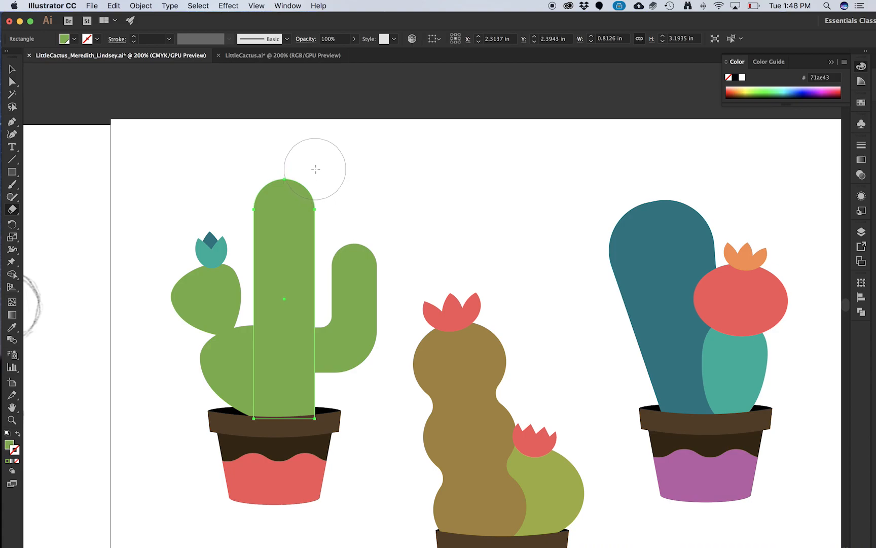
mouse_move(313, 168)
mouse_down()
mouse_move(321, 326)
mouse_move(290, 532)
mouse_up()
key(super+z)
key(v)
click(244, 215)
click(278, 215)
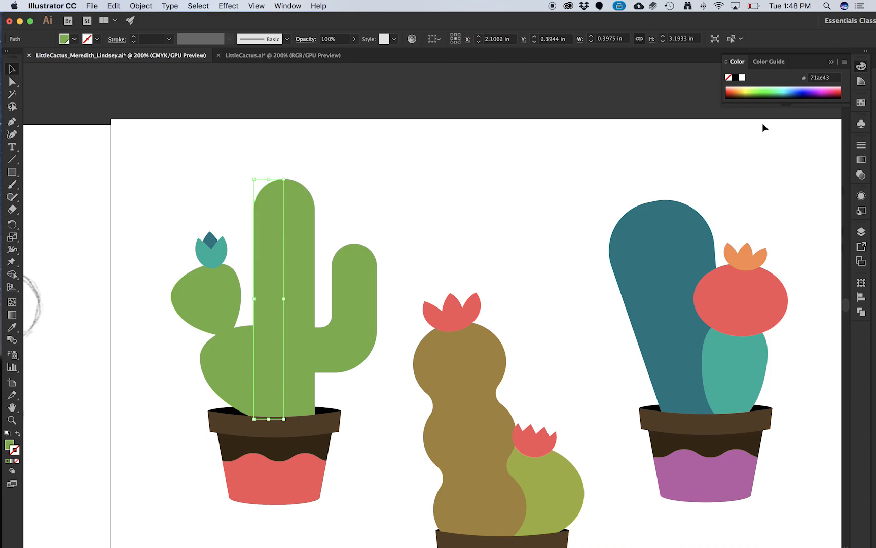
Step: Fill the tall stem's left half with the yellow-green swatch from the custom colour group
click(862, 174)
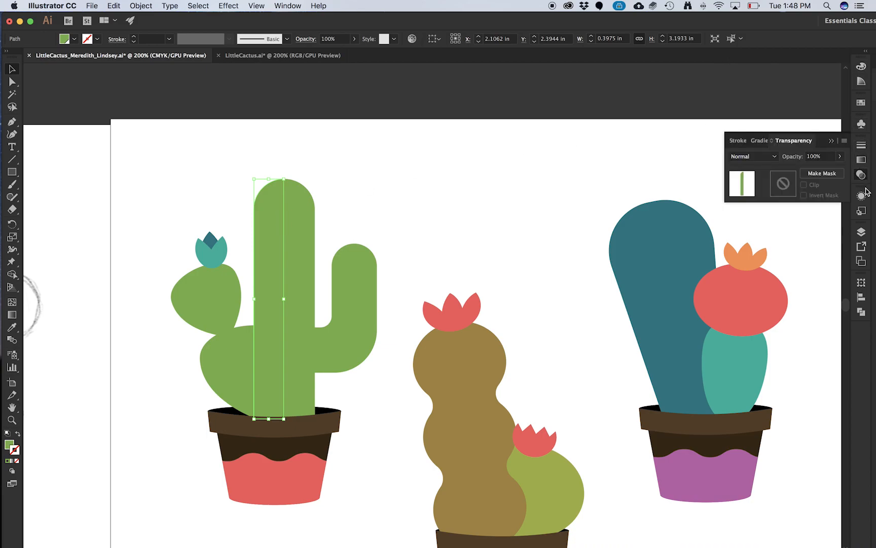
click(861, 102)
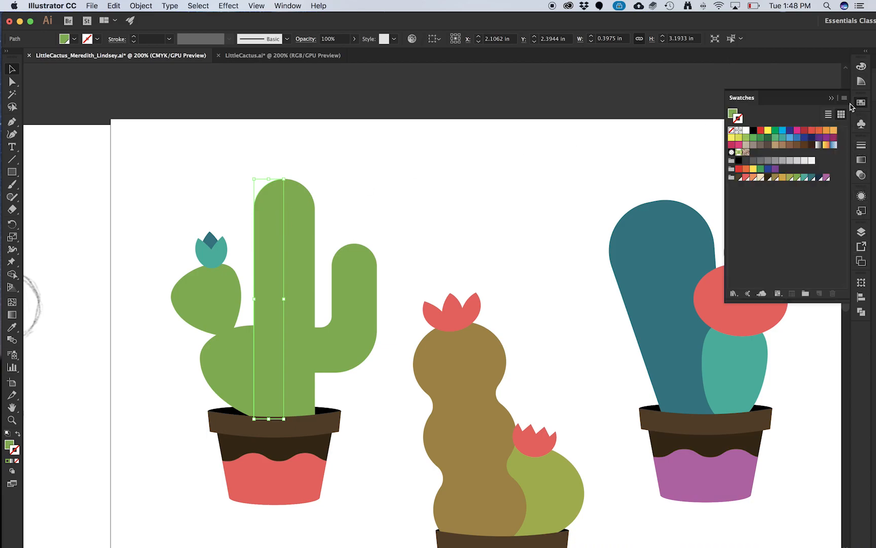
click(791, 179)
click(791, 178)
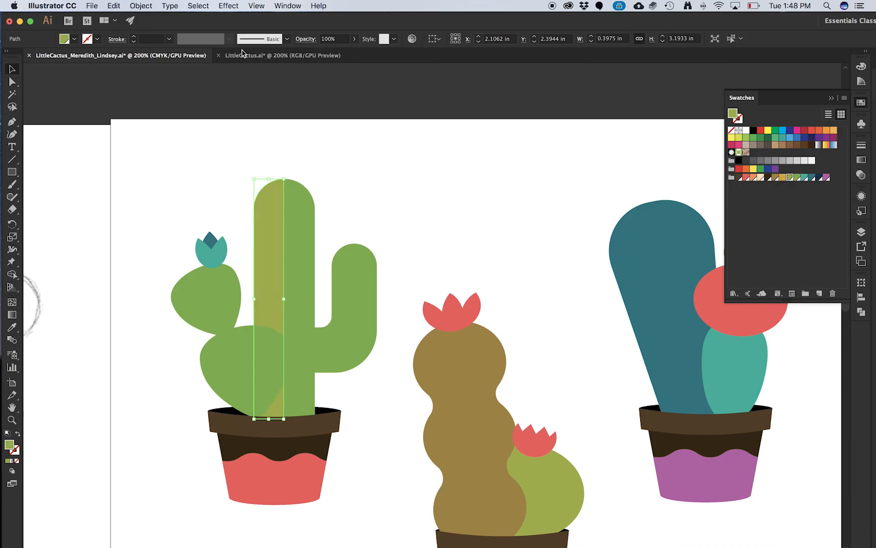
Step: Match the left half's fill to the stem's green with the Eyedropper, and try the lighter green 8acc52 in the colour picker
key(i)
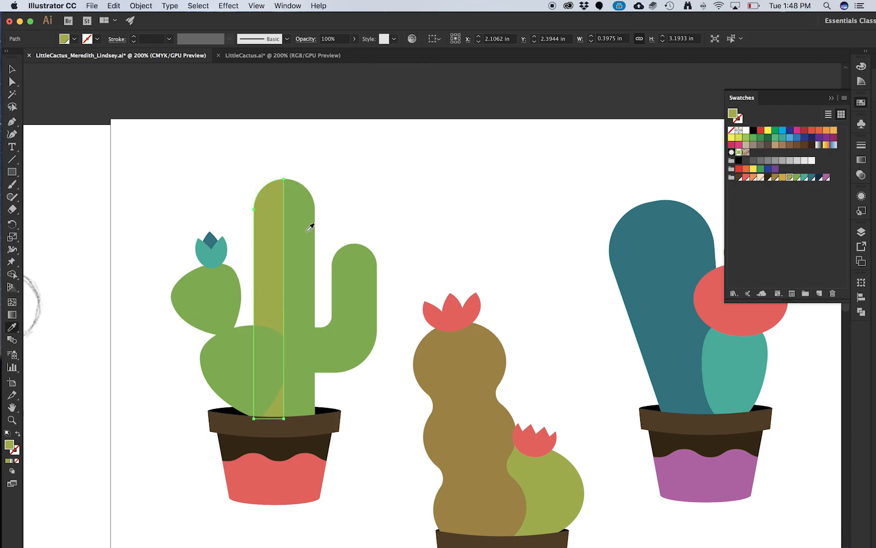
double_click(10, 445)
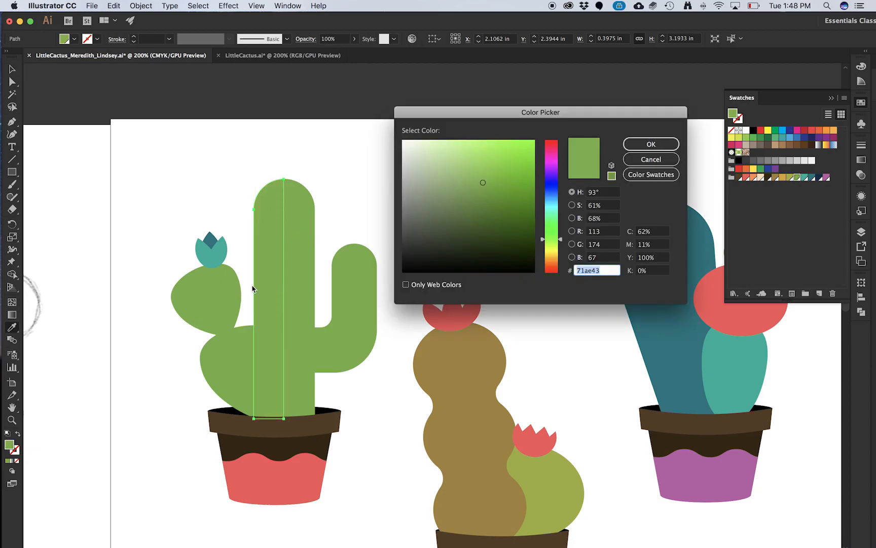
drag(483, 178, 481, 165)
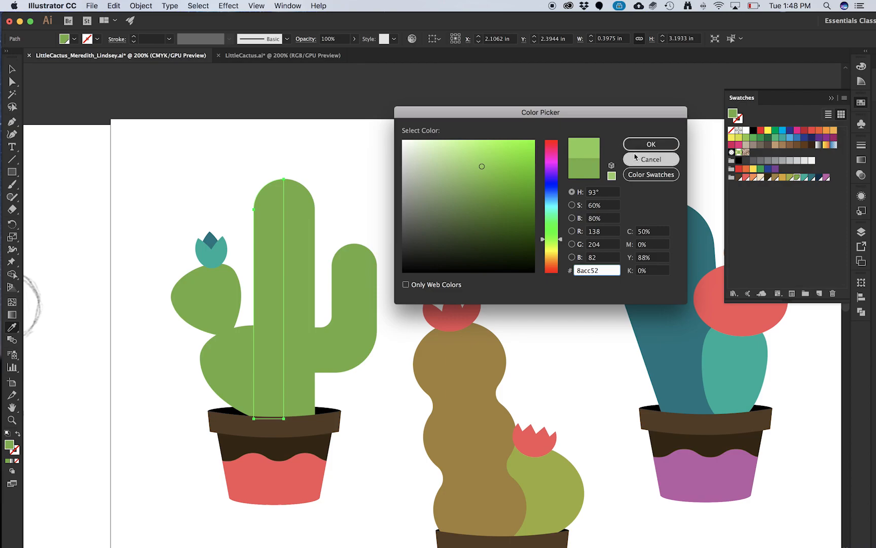
click(639, 147)
key(v)
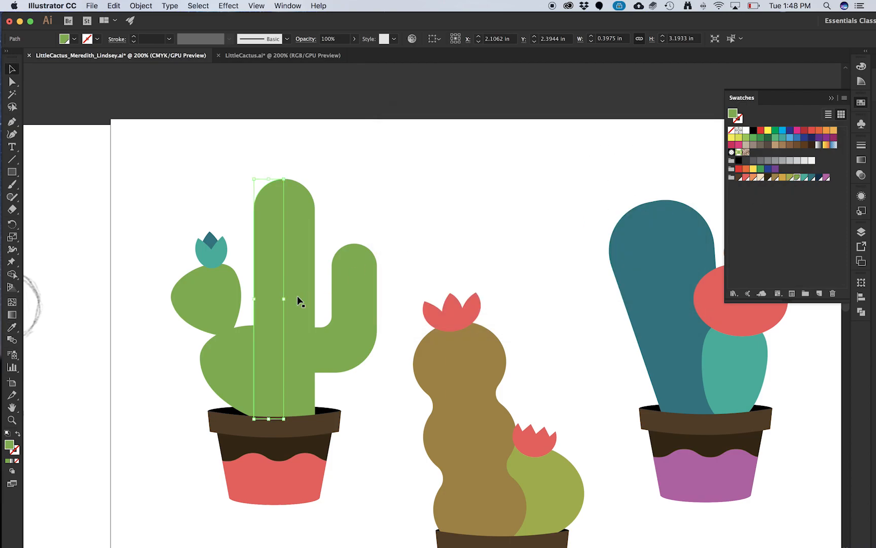
Step: Set the blending mode of the tall stem's left half to Screen and deselect it
click(861, 175)
click(760, 161)
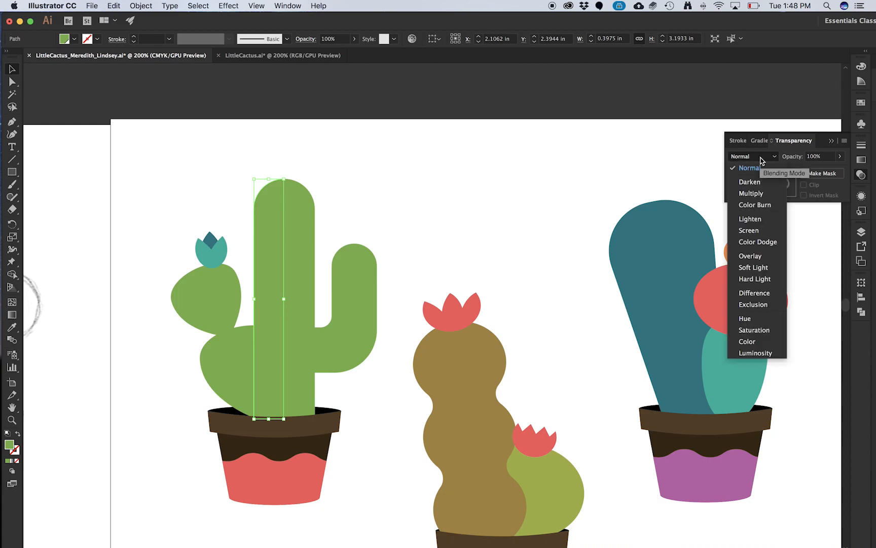
click(751, 229)
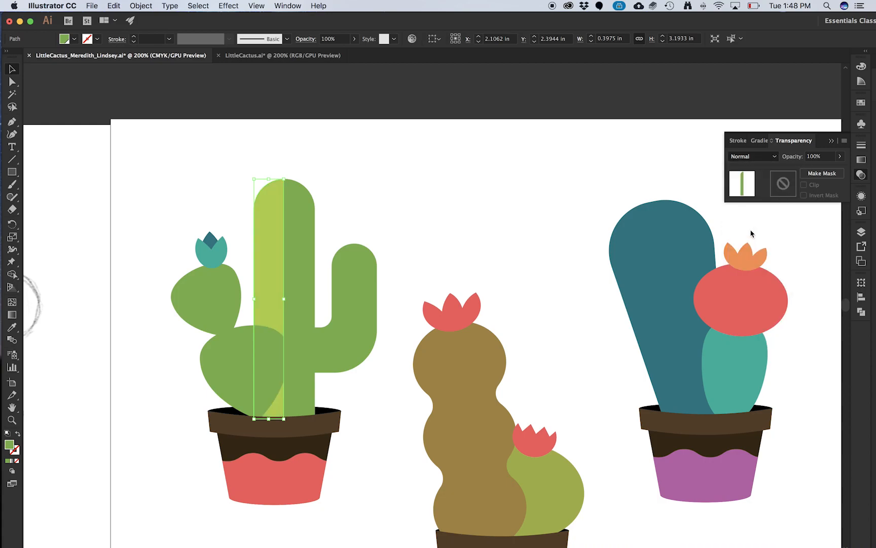
click(375, 191)
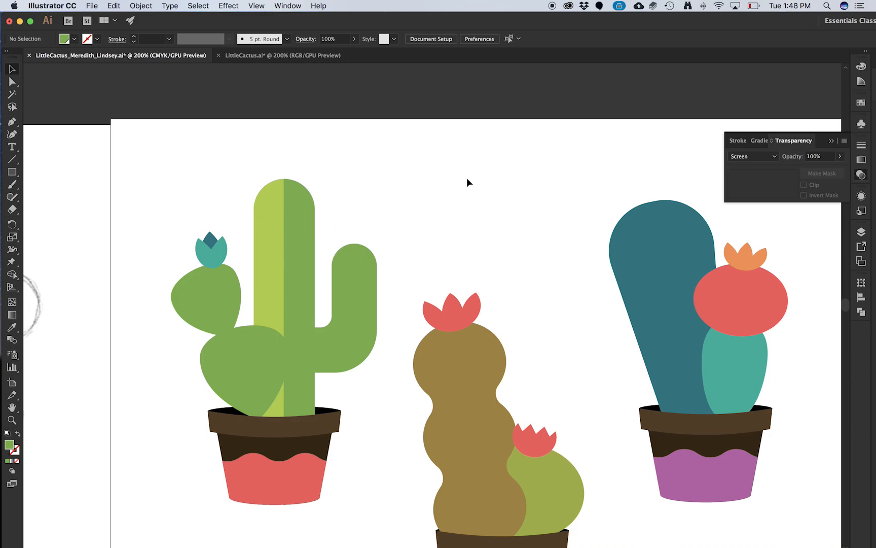
Step: Try a 57% opacity on the tall stem's lighter left half, restore it to 100% and deselect it
click(279, 236)
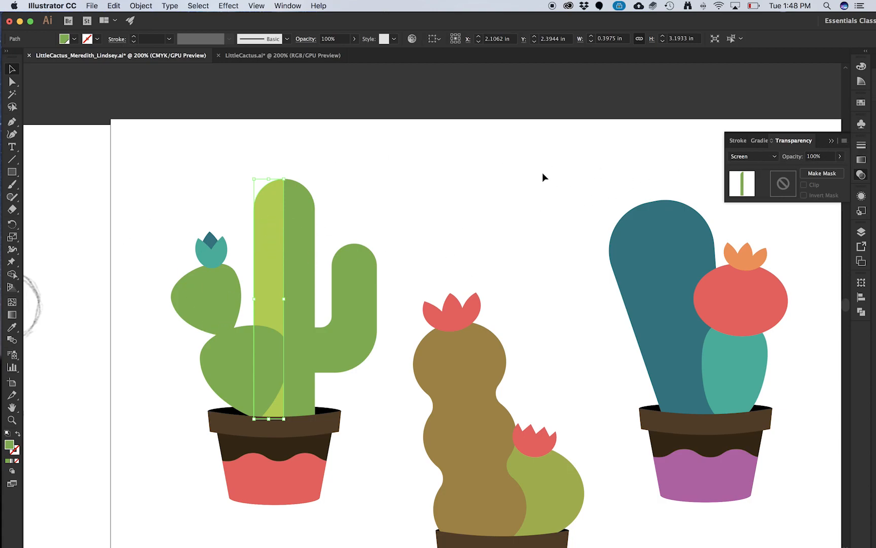
click(840, 156)
drag(833, 170, 822, 174)
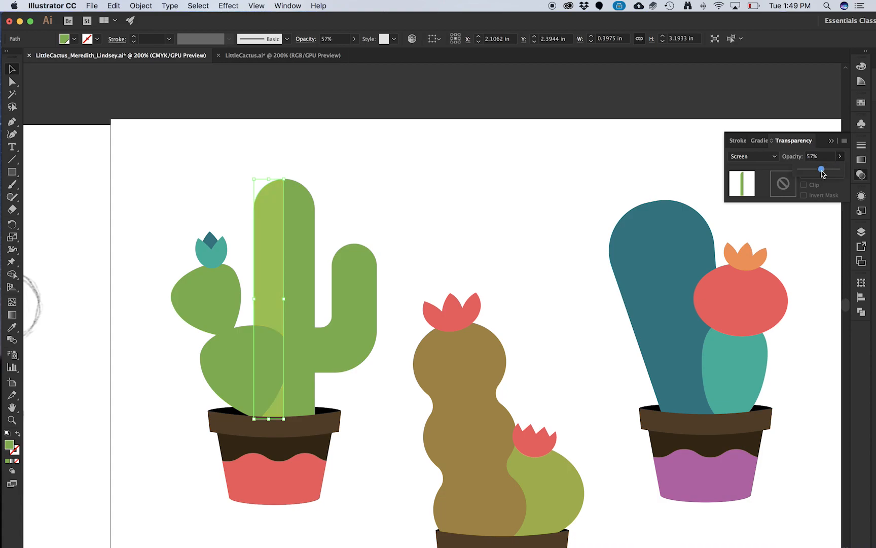
drag(824, 174, 848, 171)
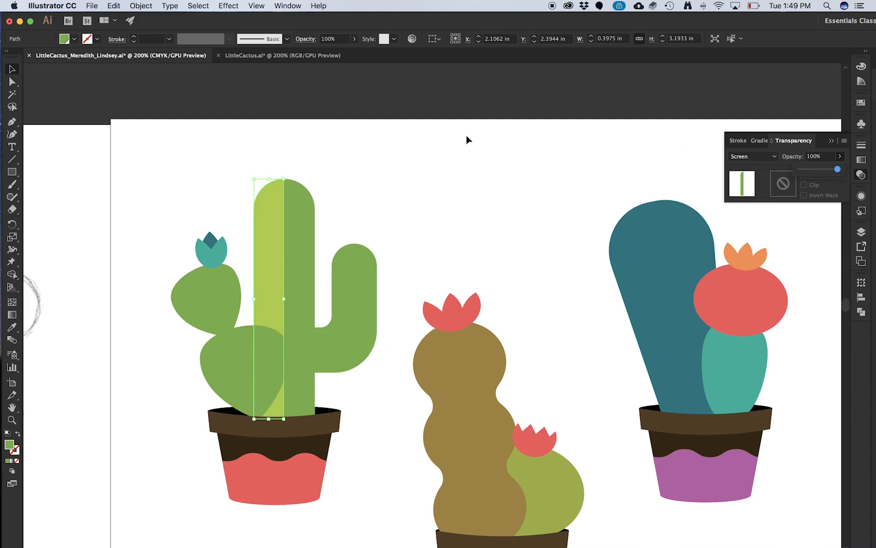
click(385, 216)
Step: Try to erase part of the first cactus's right arm with the Eraser, and undo the stroke
click(357, 283)
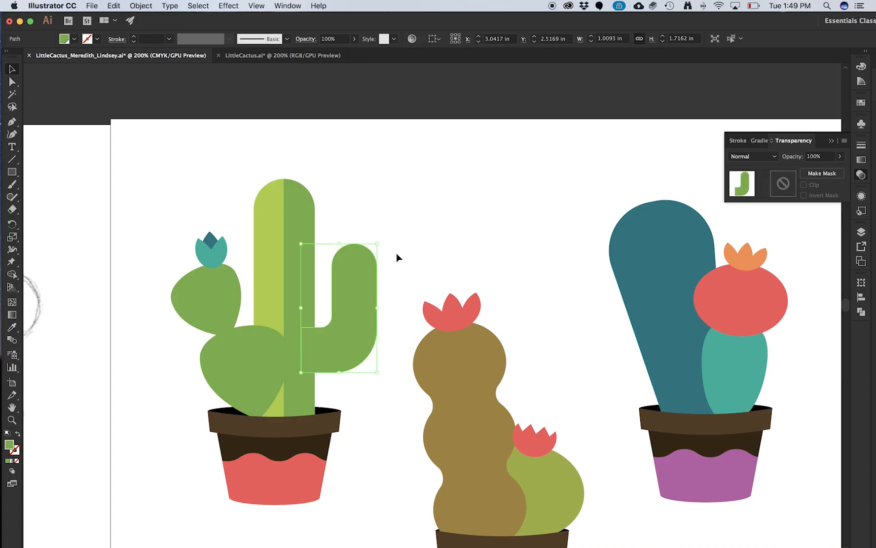
click(410, 292)
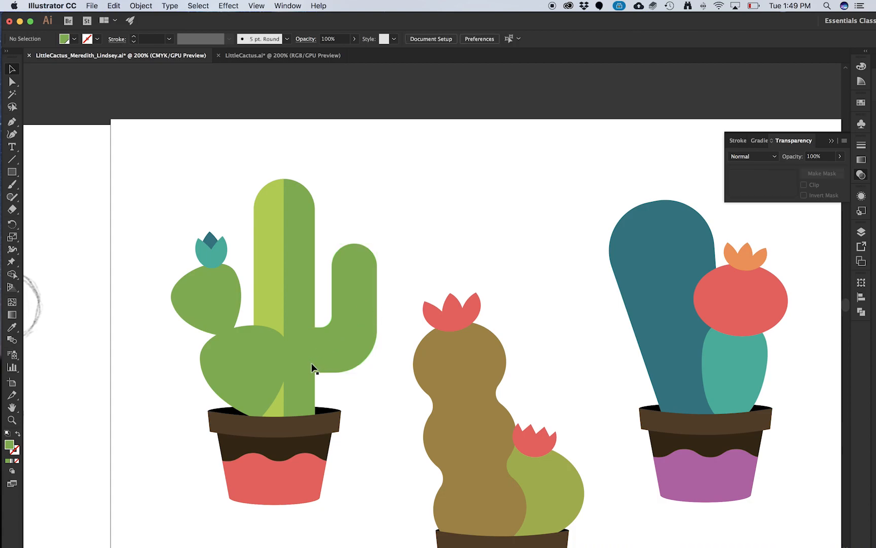
click(347, 359)
key(shift+e)
mouse_move(304, 385)
mouse_down()
mouse_move(347, 377)
mouse_move(381, 348)
mouse_move(373, 224)
mouse_up()
key(super+z)
key(v)
click(397, 235)
Step: Try moving the first cactus's right arm up and to the right, undo the move and deselect
click(359, 302)
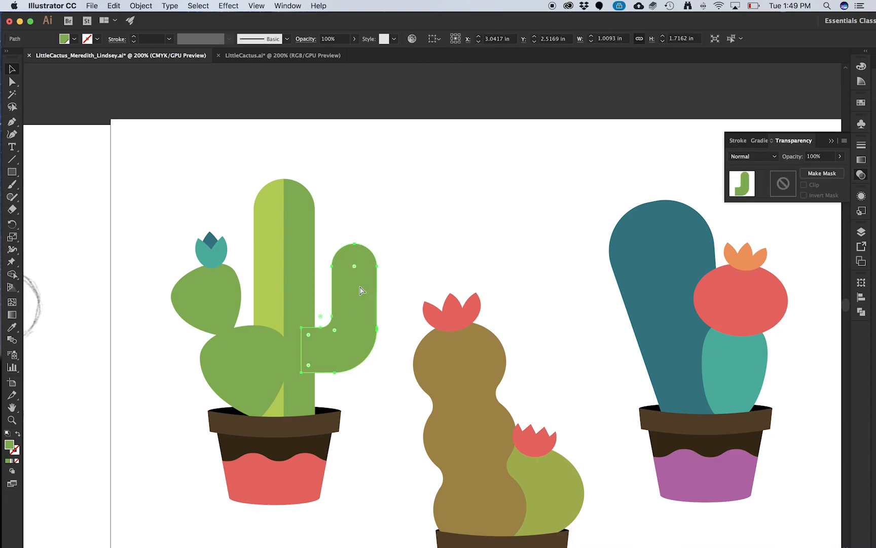
drag(356, 274, 383, 246)
key(super+z)
click(420, 236)
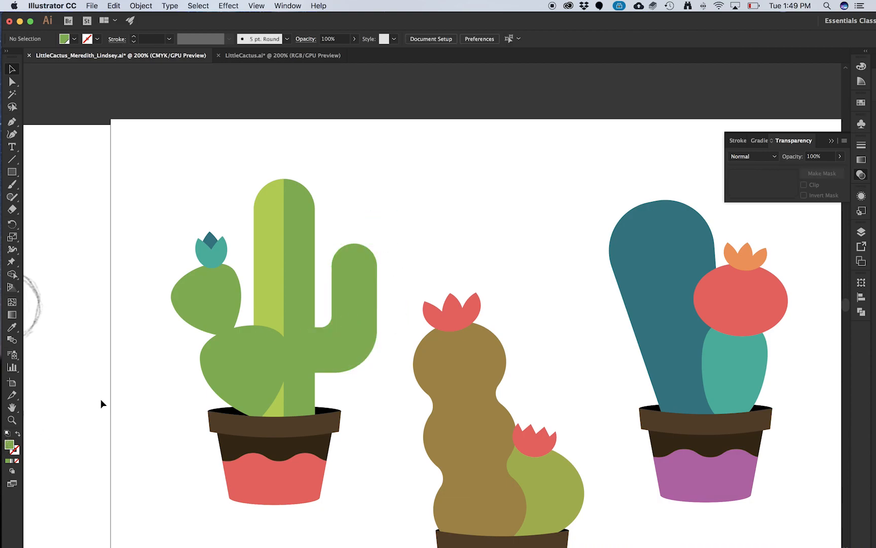
Step: Draw an L-shaped Pen path with no fill and a 1 pt black stroke along the middle of the right arm, about 0.76 by 1.85 in
click(7, 434)
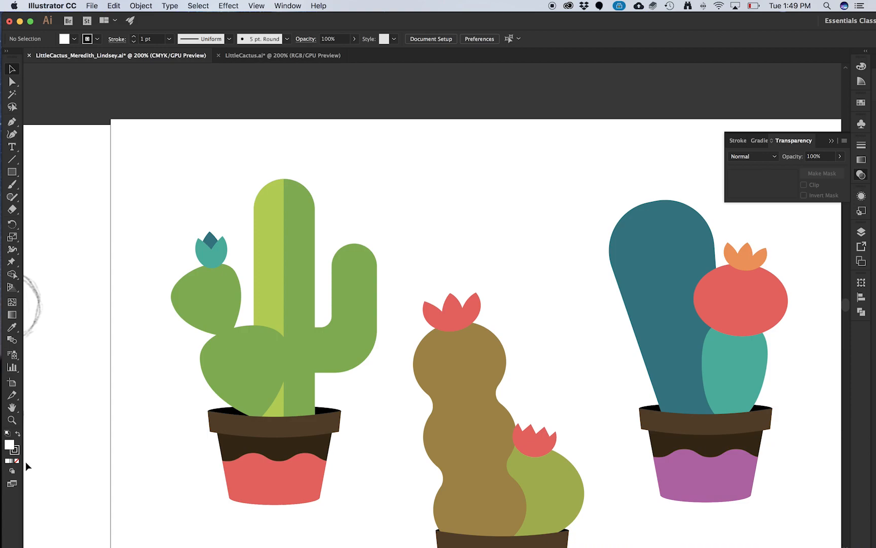
click(18, 461)
key(p)
click(280, 348)
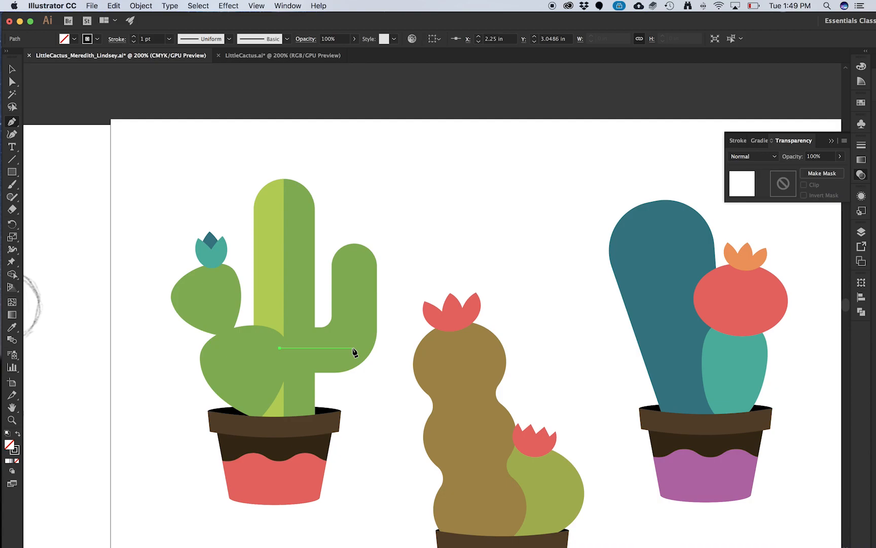
key(super+z)
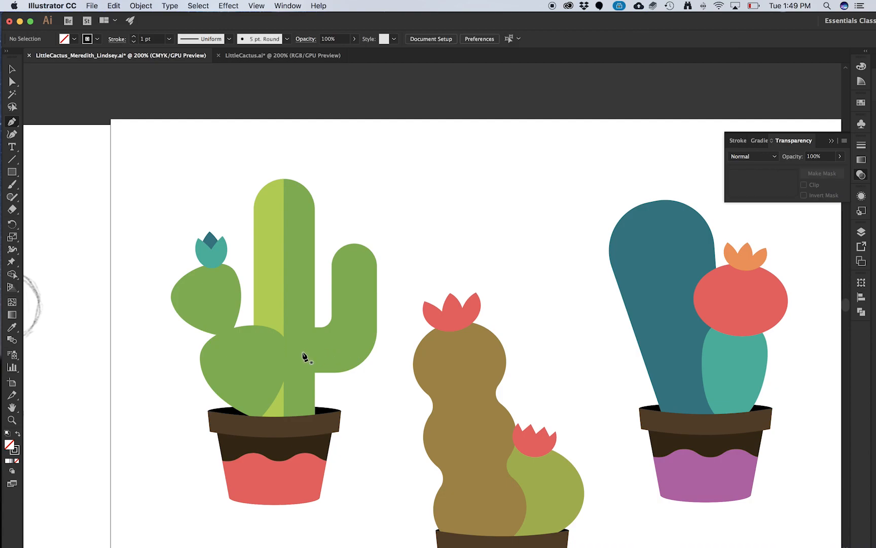
click(296, 351)
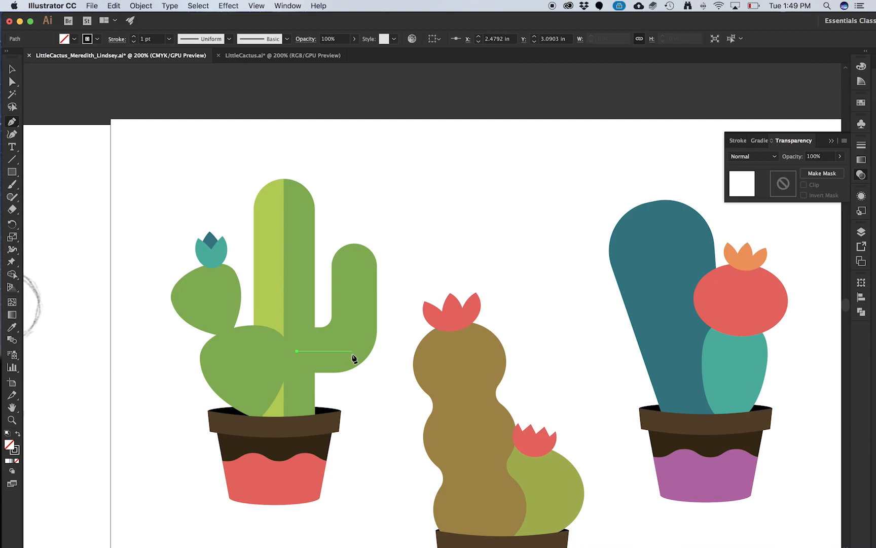
click(354, 351)
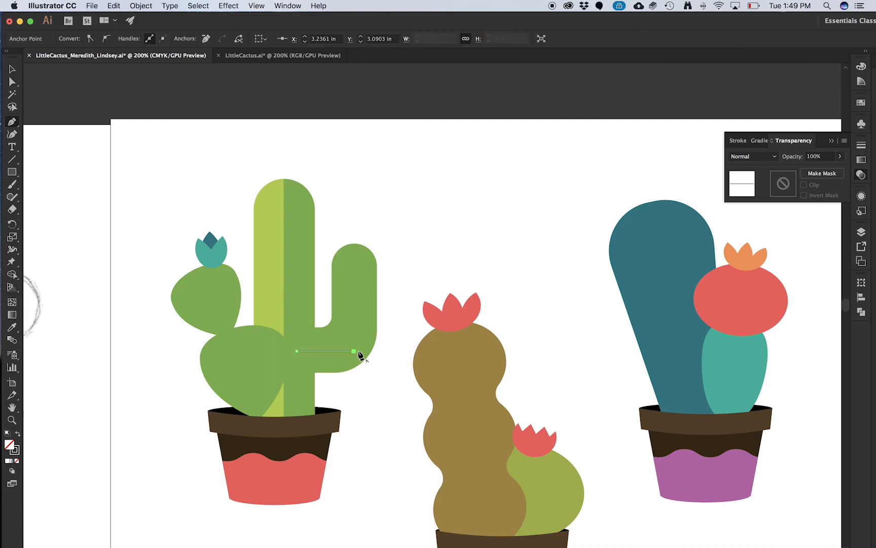
click(353, 212)
key(v)
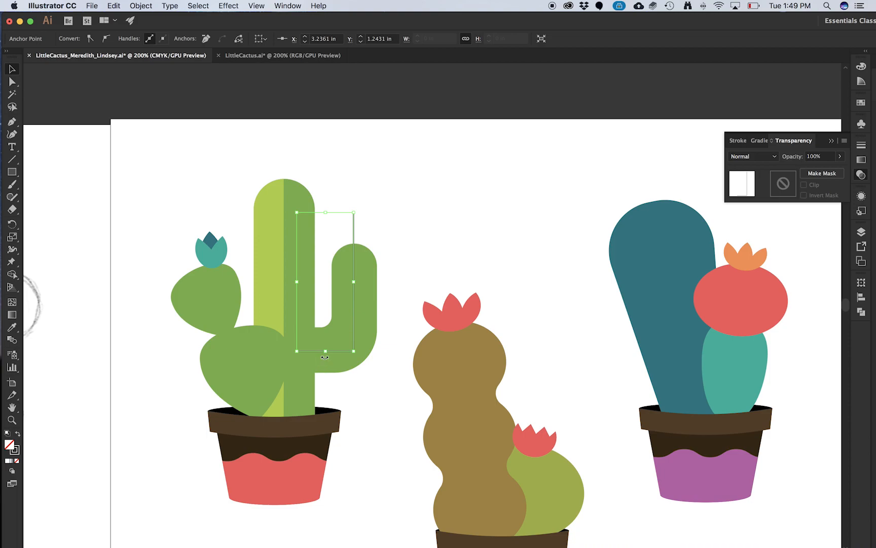
click(395, 301)
Step: Nudge the L-shaped path slightly right and up to centre it along the right arm, and deselect it
click(354, 235)
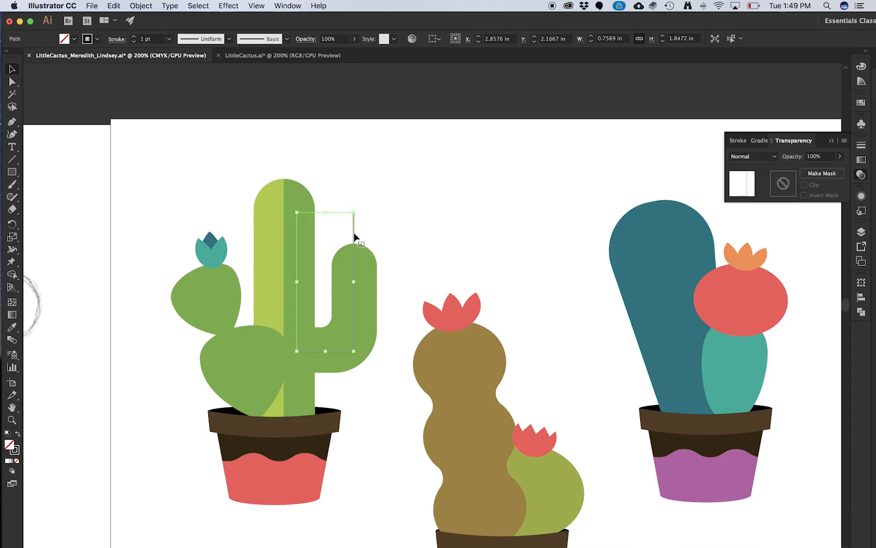
key(Right)
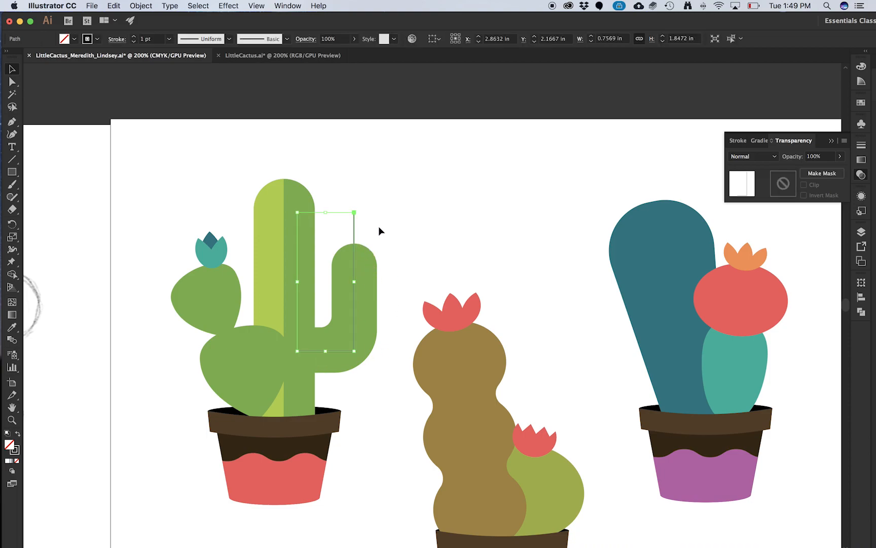
key(Up)
key(Up)
key(Up)
click(391, 218)
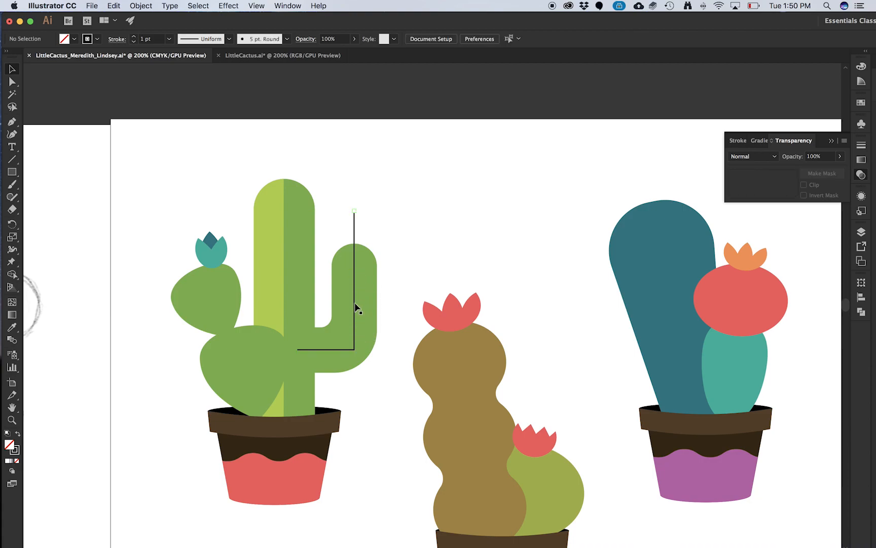
Step: Round the corner of the L-shaped path to a 0.32 in radius so it follows the arm's bend
key(a)
click(354, 349)
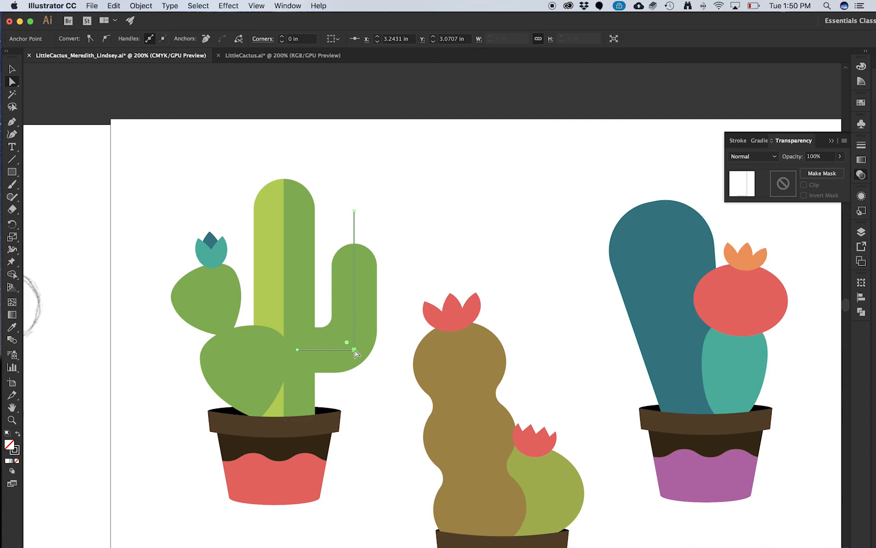
click(354, 349)
drag(348, 343, 330, 328)
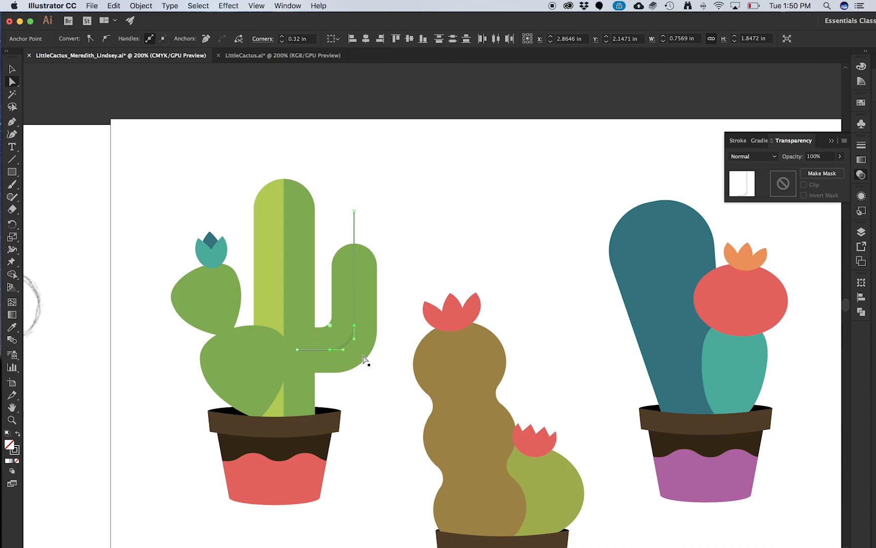
key(v)
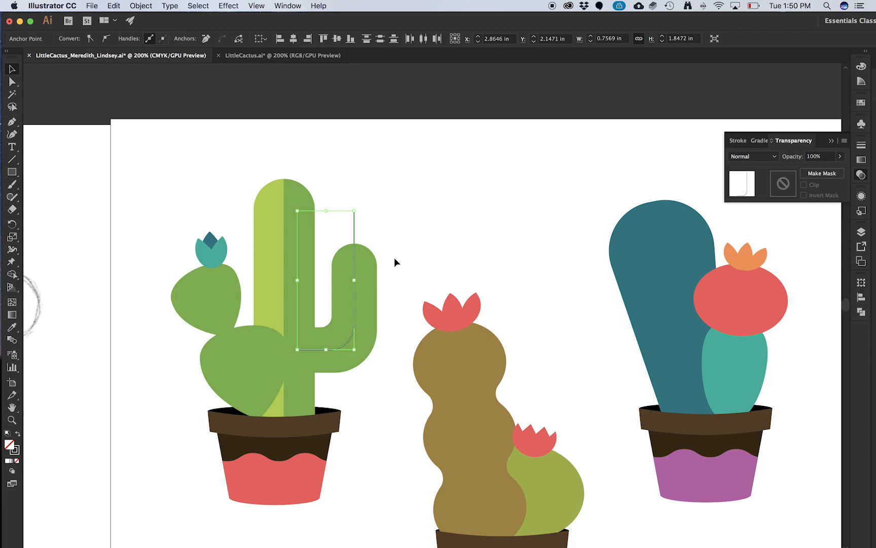
Step: Select the right arm together with the curved path and split the arm along it with the Divide pathfinder
click(335, 328)
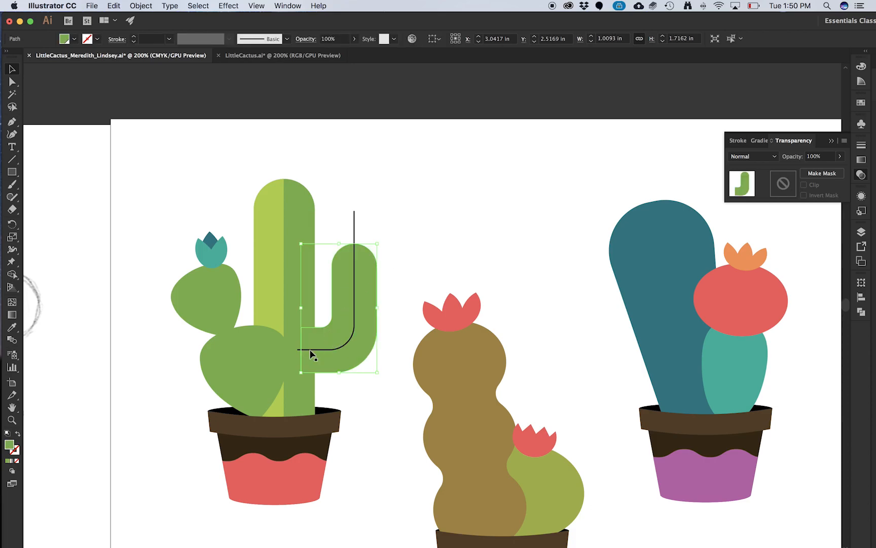
scroll(299, 354, up, 1)
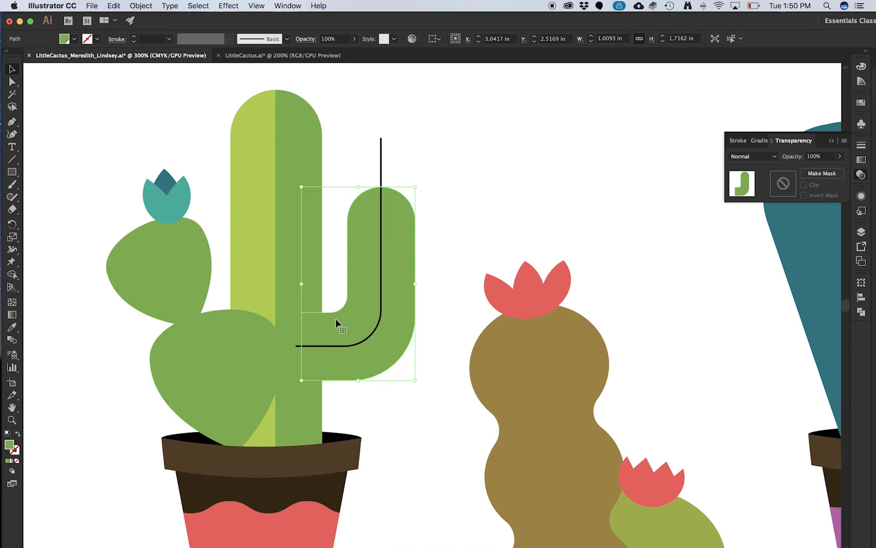
click(445, 208)
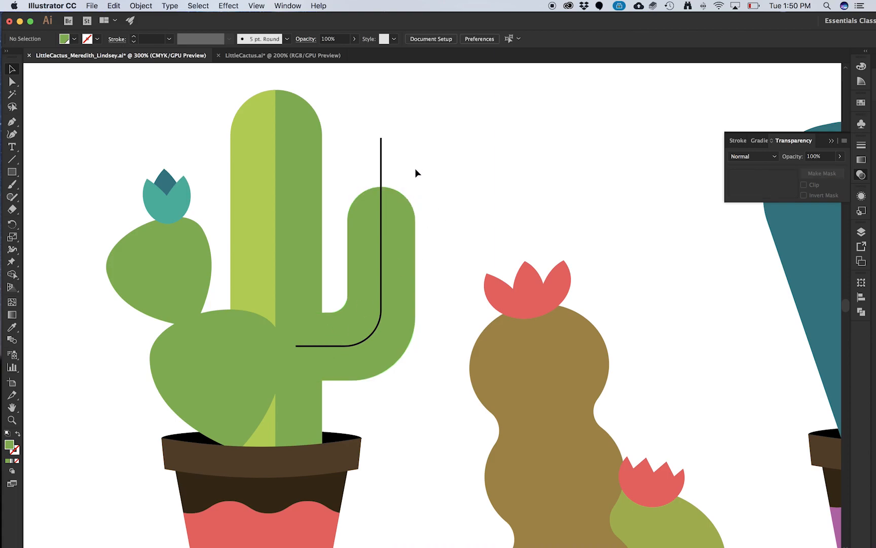
click(393, 215)
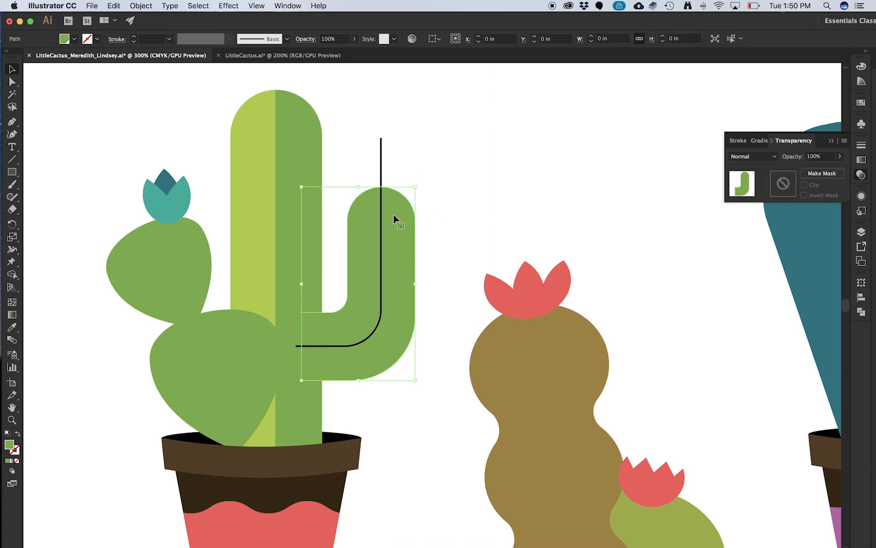
shift+click(381, 154)
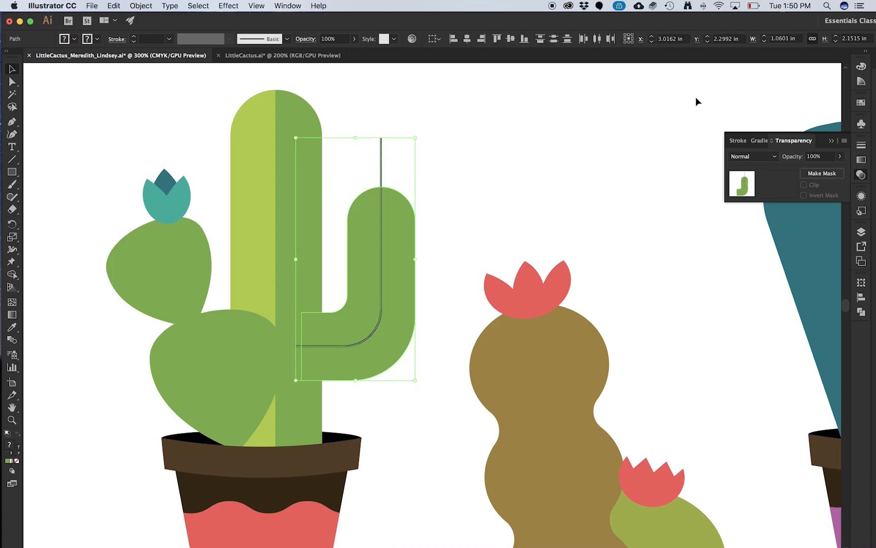
click(861, 311)
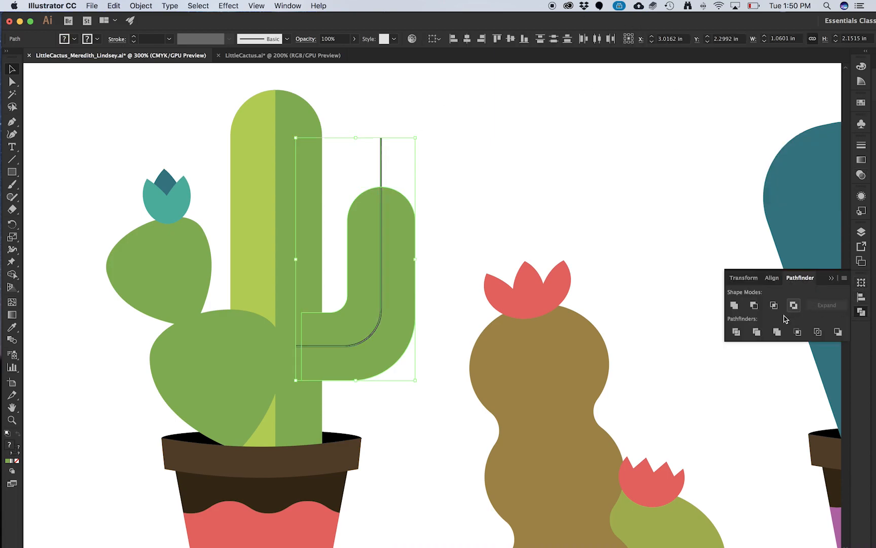
click(737, 333)
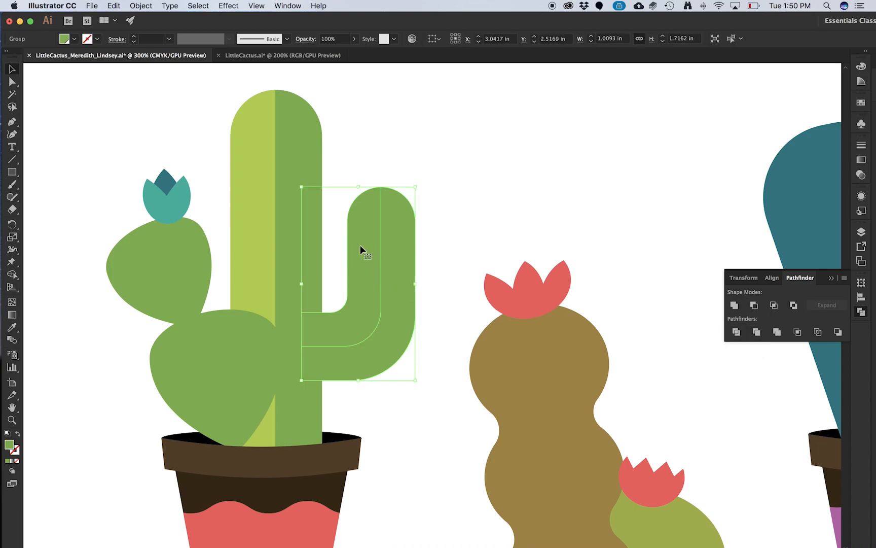
Step: Ungroup the divided right arm pieces and expand the Cactus 1 layer to list its paths
click(859, 311)
click(859, 311)
click(861, 231)
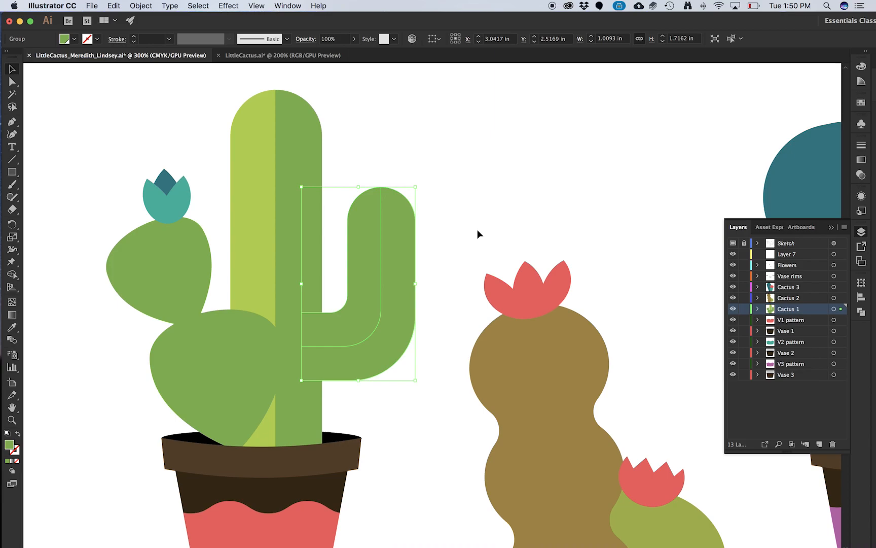
key(a)
key(v)
click(758, 308)
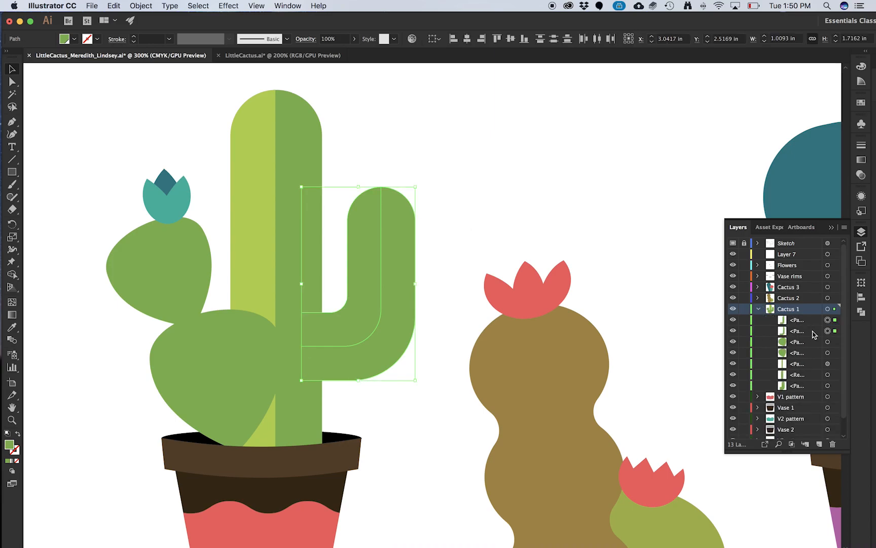
Step: Delete the outer half of the divided arm that lies above the full arm shape
click(498, 204)
click(415, 252)
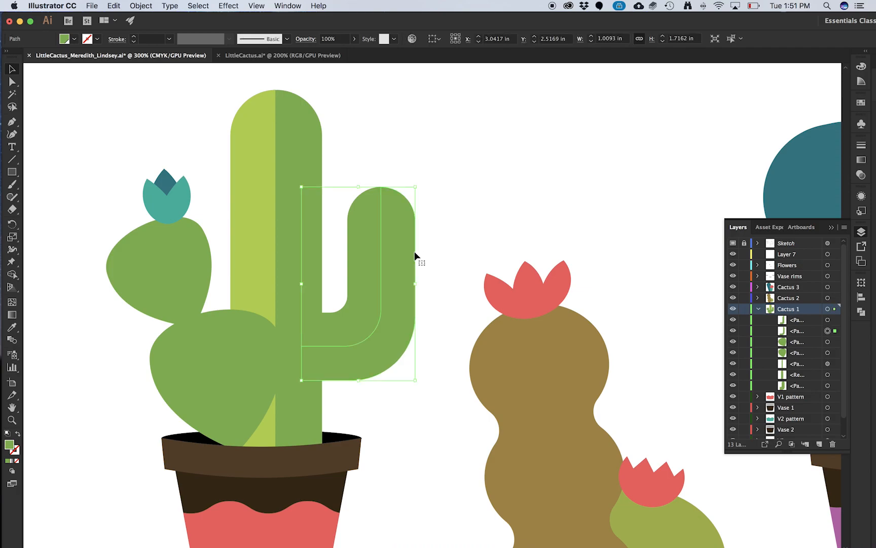
key(Delete)
click(414, 253)
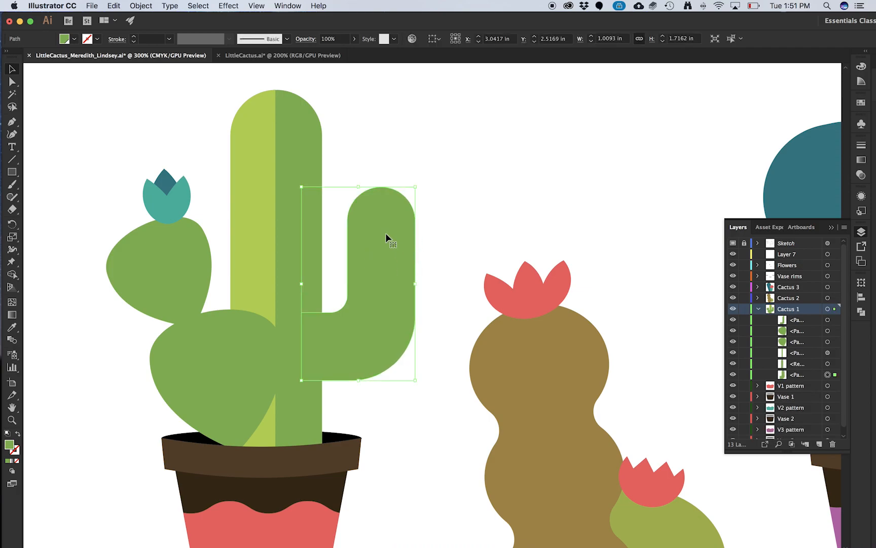
Step: Copy the tall stem's yellow-green highlight appearance onto the arm's inner half with the Eyedropper, and deselect it
click(364, 239)
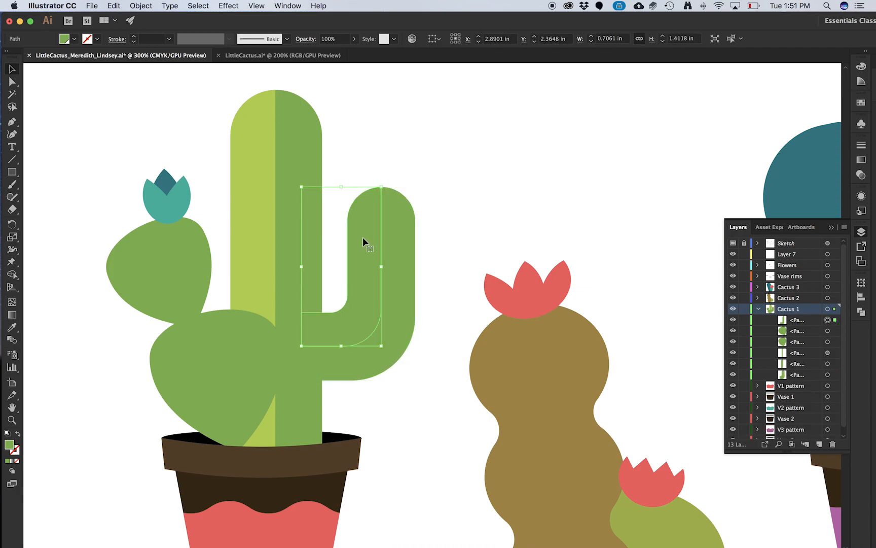
key(i)
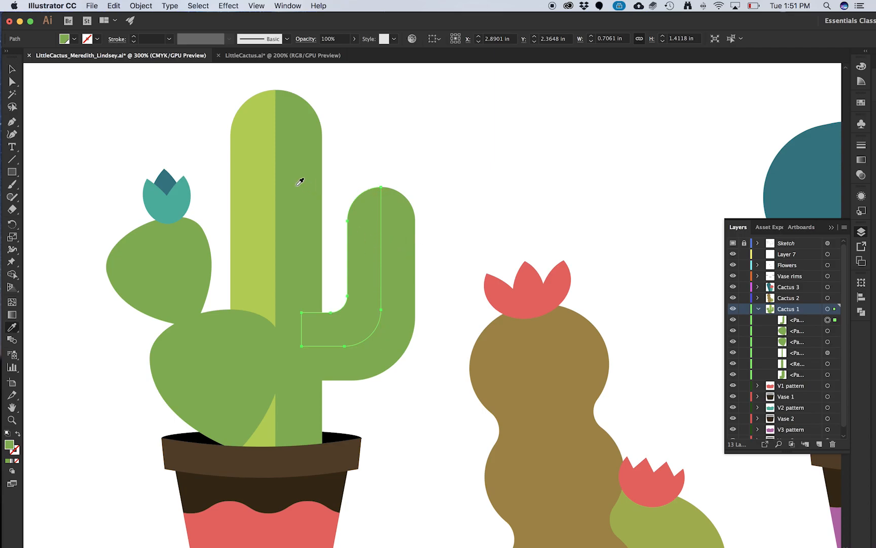
click(259, 185)
key(v)
click(440, 135)
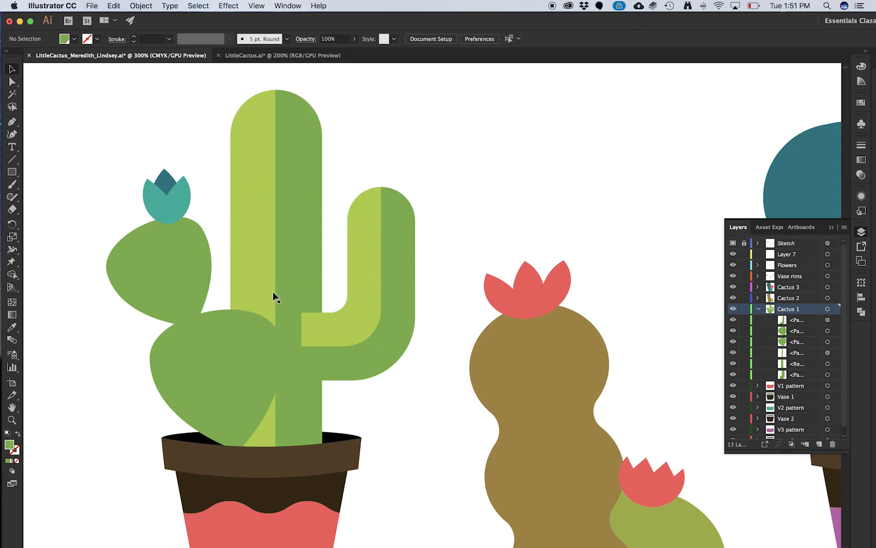
Step: Switch to the LittleCactus.ai document to compare the highlights with the reference illustration
scroll(356, 286, down, 2)
scroll(339, 315, up, 1)
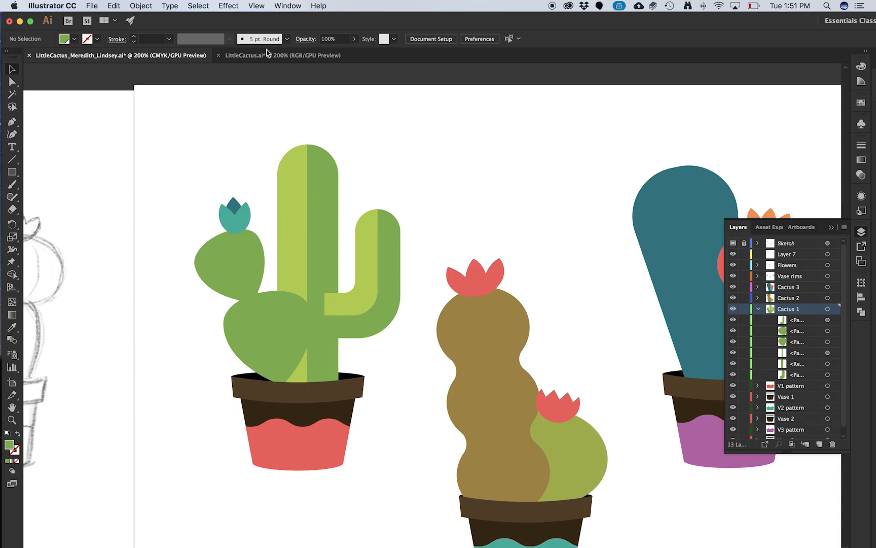
click(270, 55)
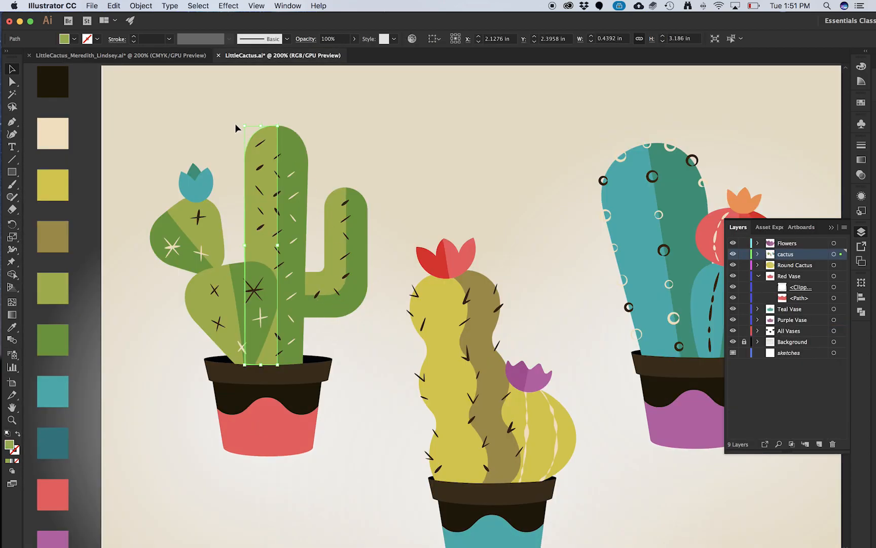
Step: Switch back to the working cactus document and round the lower corner at the inner end of the arm's yellow-green highlight
click(192, 56)
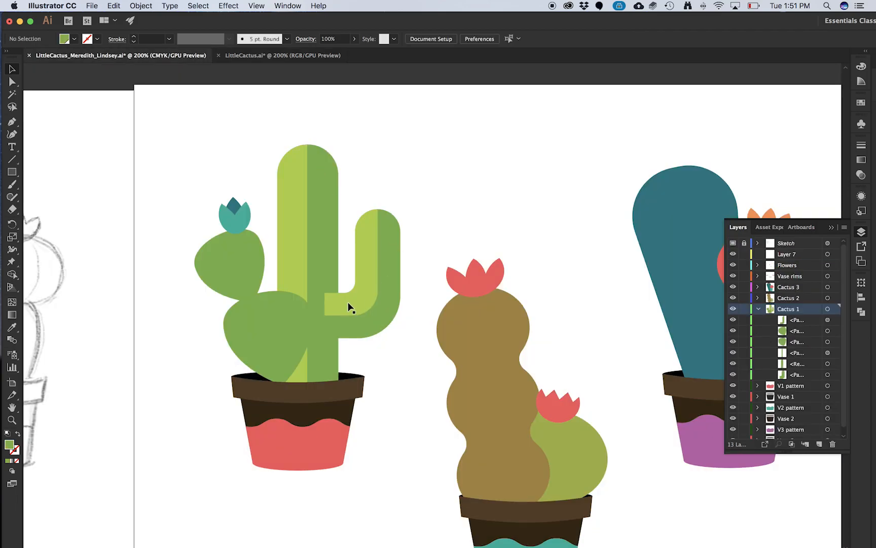
key(a)
click(327, 306)
key(v)
click(462, 249)
scroll(240, 274, up, 1)
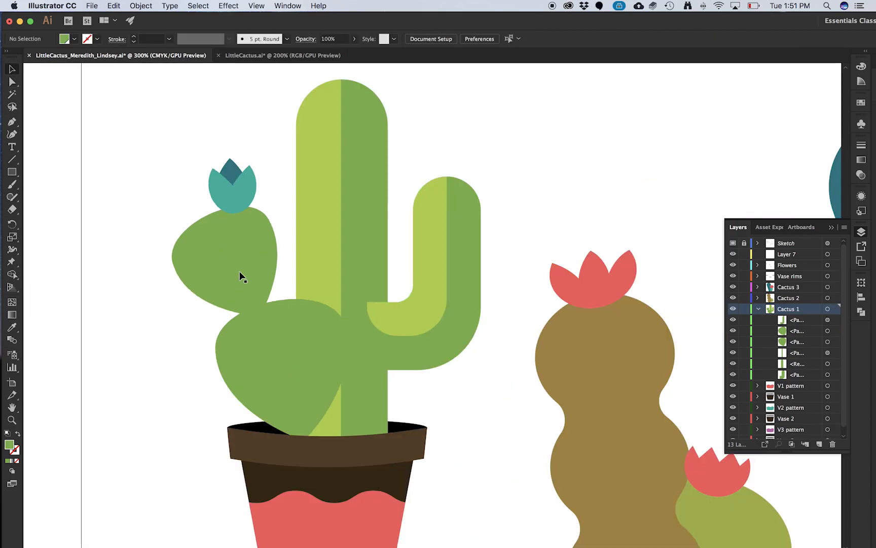
Step: Select the lower pad of the first cactus and compare its shading with the pads in the LittleCactus.ai reference
click(315, 361)
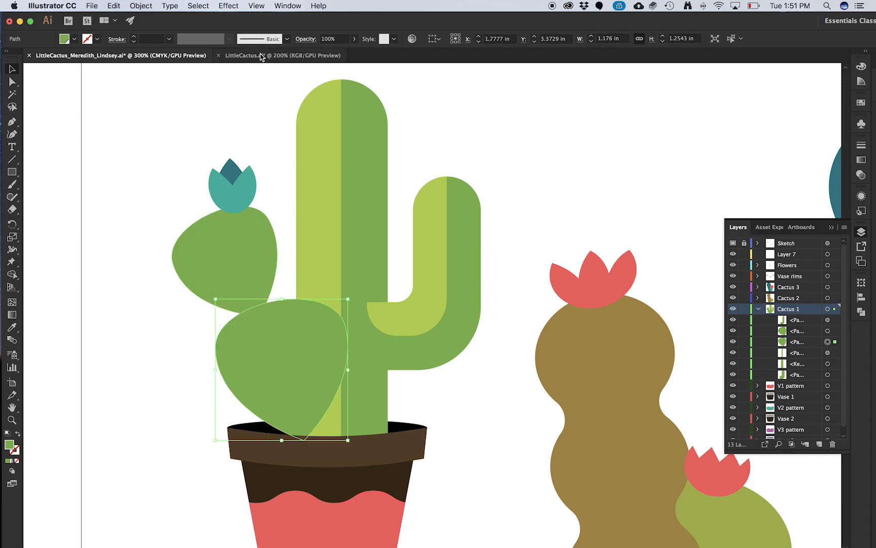
click(269, 55)
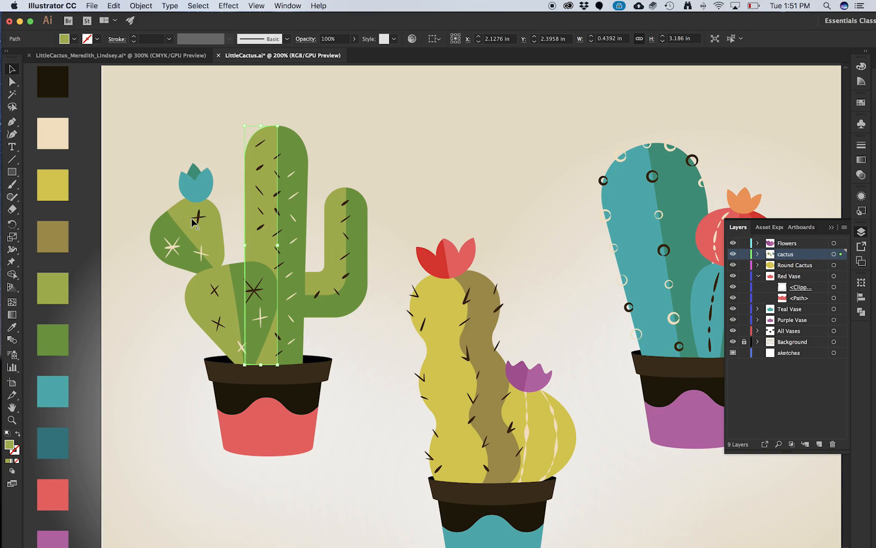
click(181, 56)
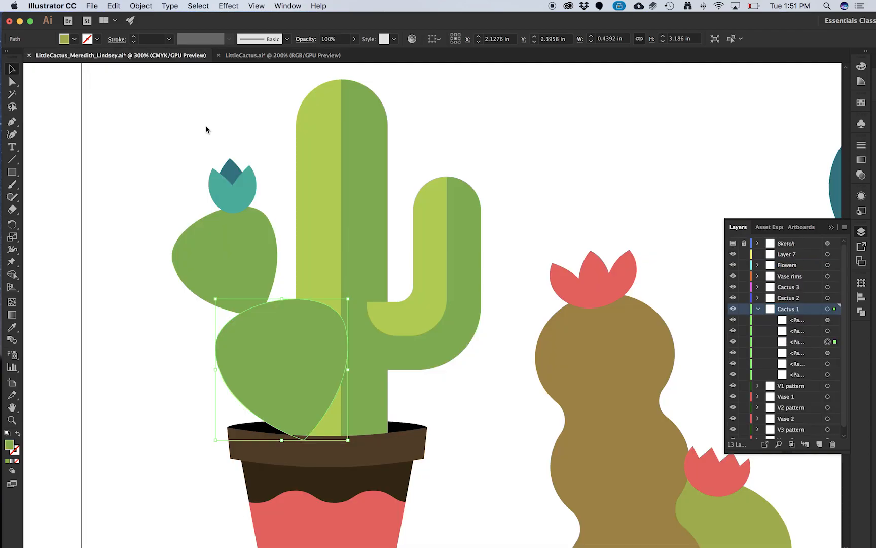
click(264, 57)
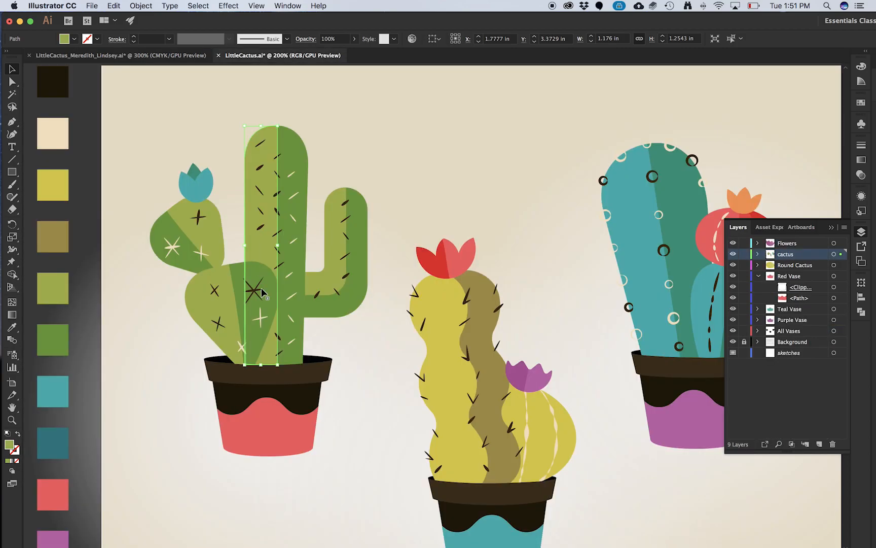
click(127, 55)
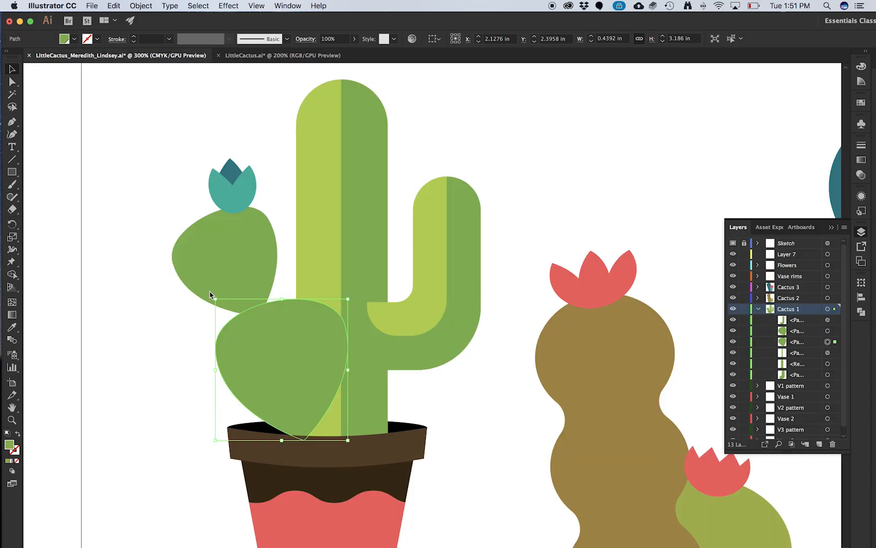
Step: Copy the lower pad, paste it in front, and give the copy the tall stem's yellow-green highlight color with the Eyedropper
click(164, 341)
click(255, 355)
key(super+c)
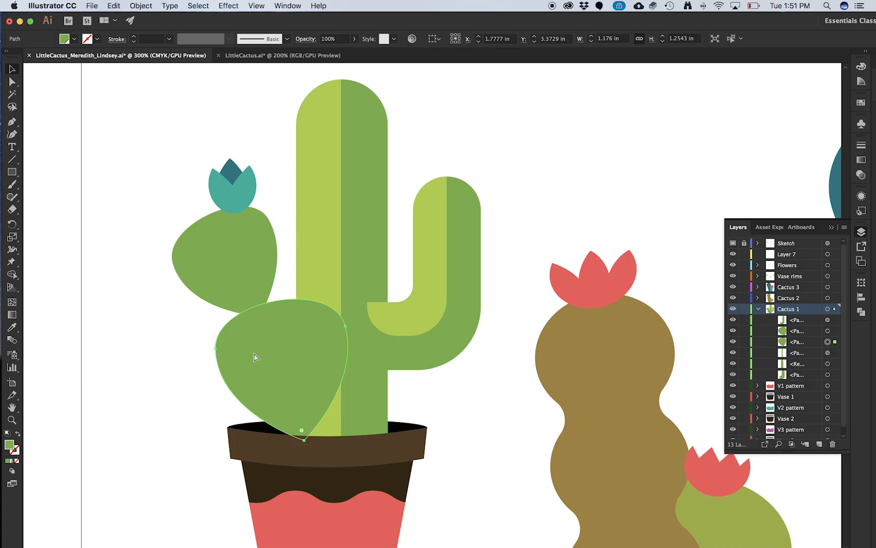
key(super+f)
key(i)
click(309, 236)
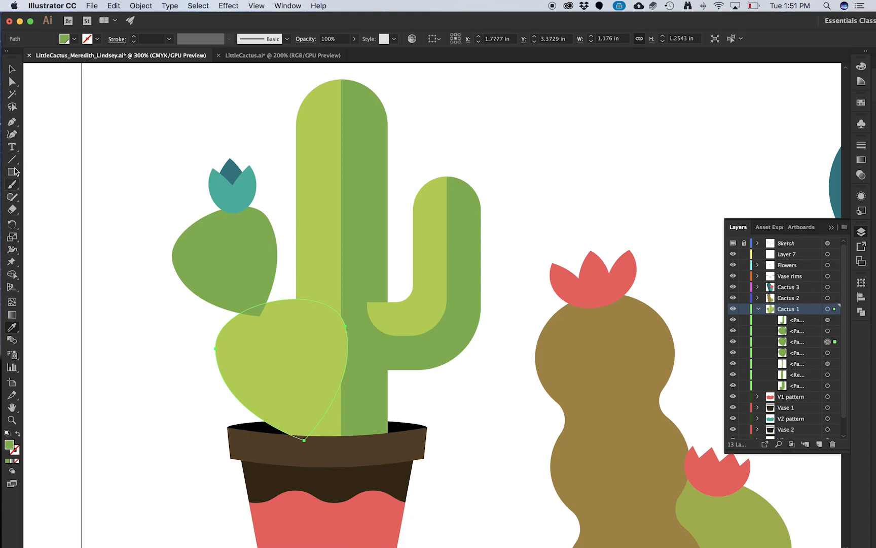
Step: Try to divide the lower pad's yellow-green copy with Knife cuts running from its upper edge to its bottom tip, undoing each cut
mouse_move(12, 209)
mouse_down()
mouse_move(58, 228)
mouse_move(53, 235)
mouse_up()
mouse_move(266, 284)
mouse_down()
mouse_move(281, 372)
mouse_move(322, 482)
mouse_up()
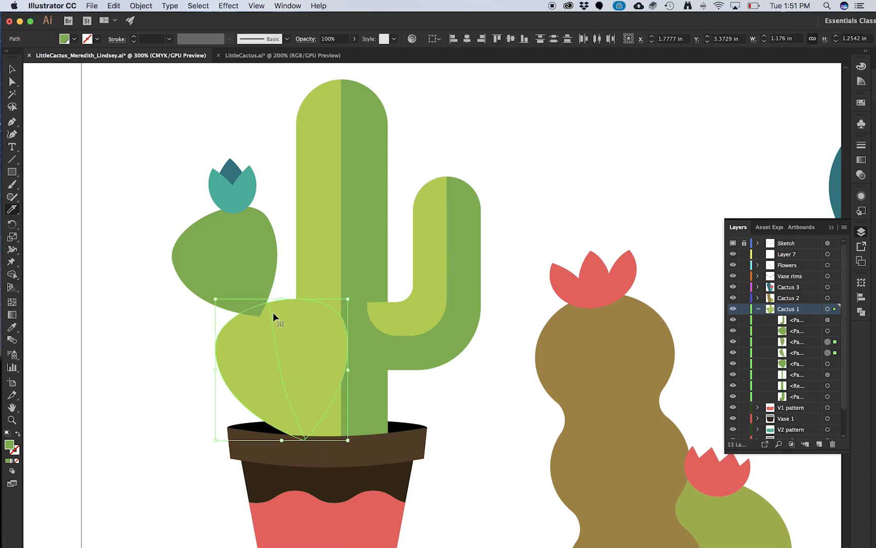
key(super+z)
drag(268, 290, 323, 480)
key(super+z)
drag(263, 290, 315, 474)
key(super+z)
key(shift+e)
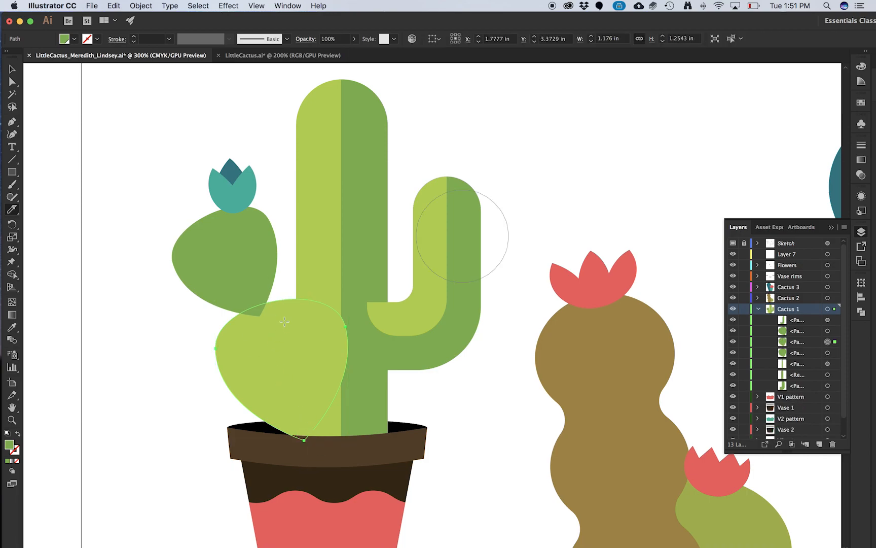
Step: Erase the right half of the light green copy on the lower cactus pad and remove stray anchor points along the cut edge
drag(309, 281, 373, 456)
drag(318, 289, 346, 416)
key(p)
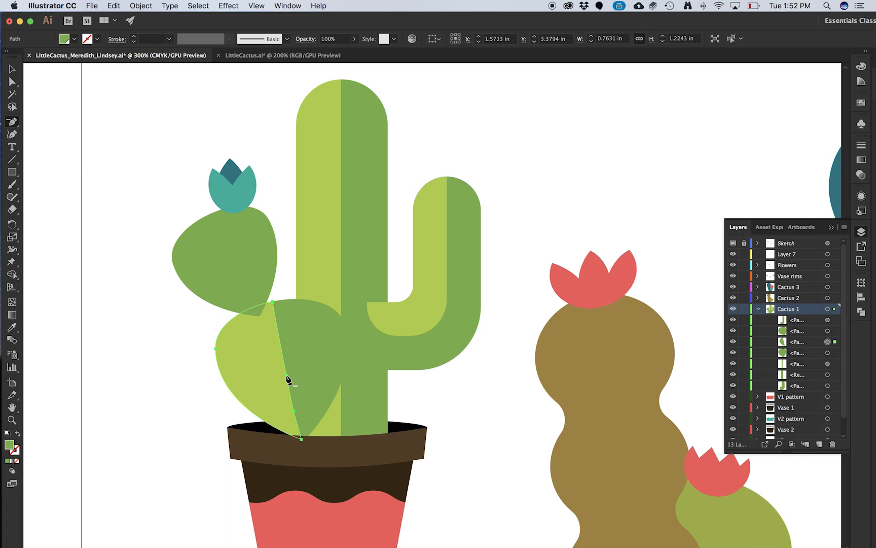
click(287, 379)
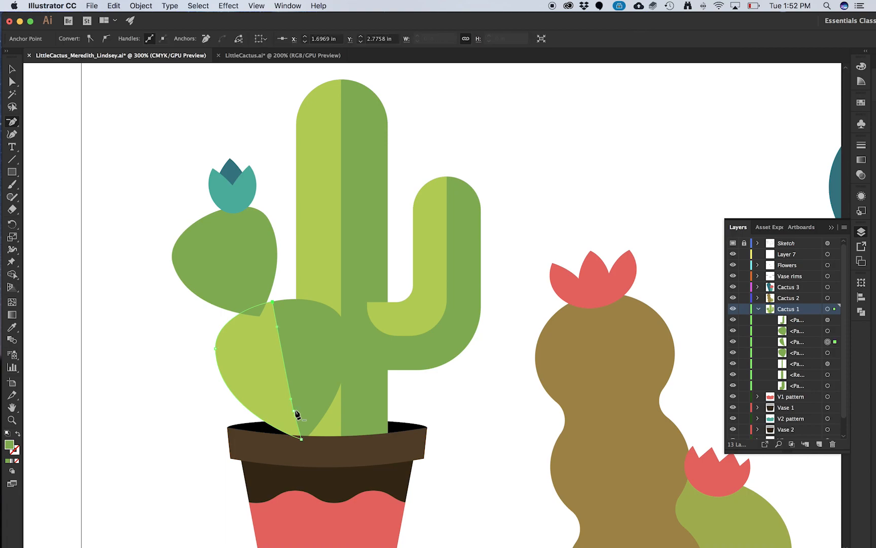
key(a)
click(297, 417)
key(v)
drag(265, 375, 184, 375)
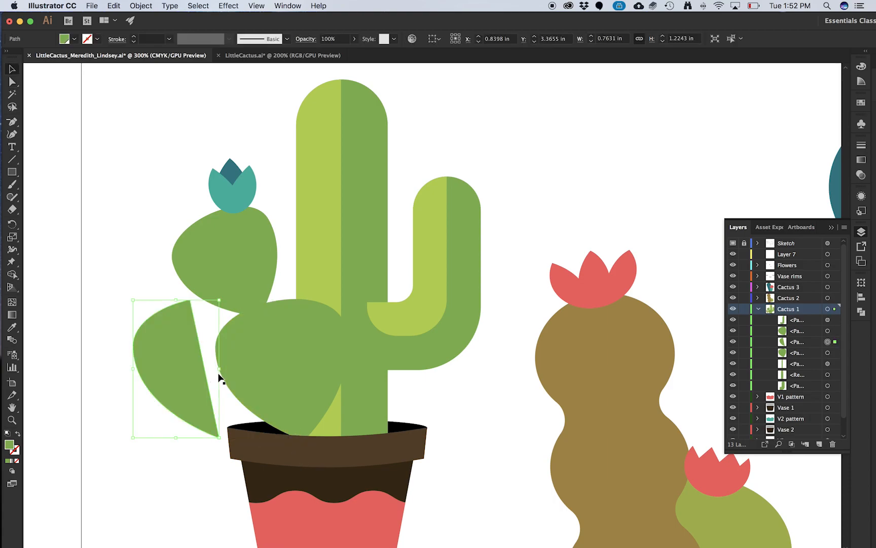
key(super+z)
drag(241, 361, 136, 363)
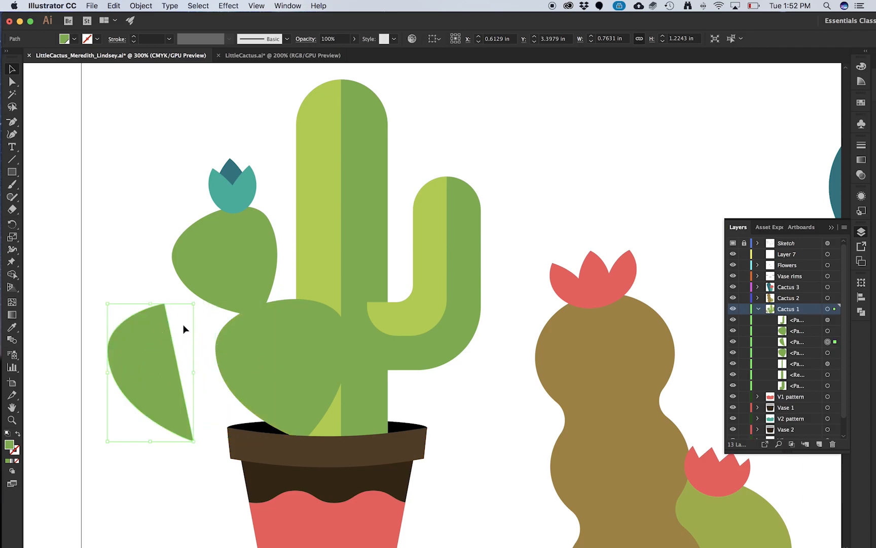
drag(157, 352, 264, 358)
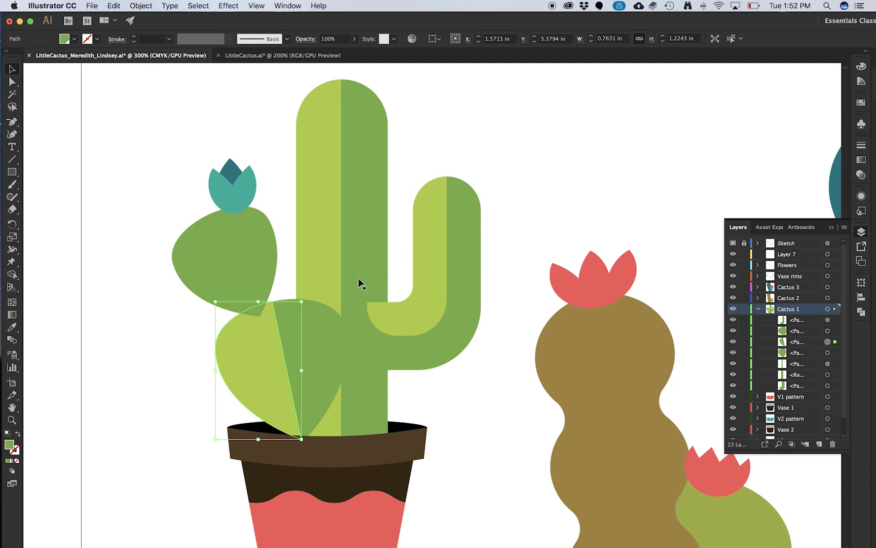
Step: Duplicate the upper cactus pad in place and fill the copy with the light green sampled from the lower pad
click(167, 251)
click(244, 244)
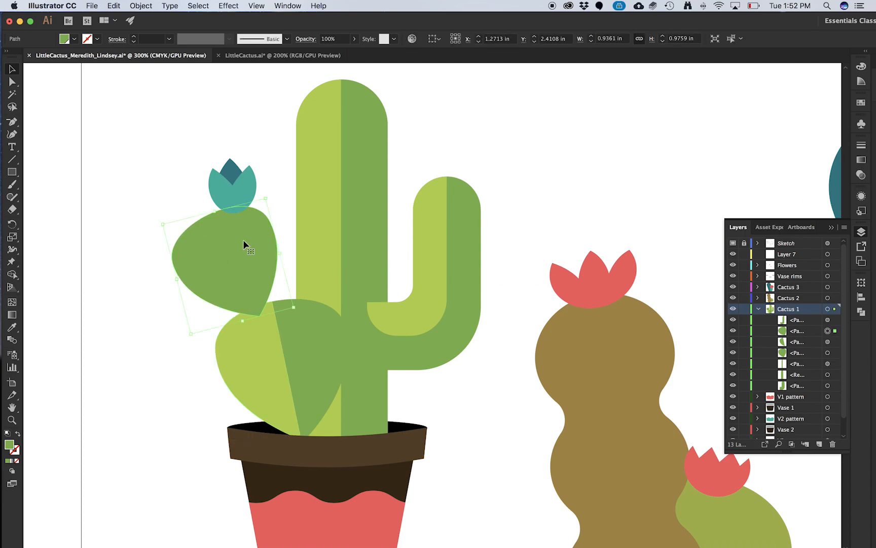
key(super+c)
key(super+f)
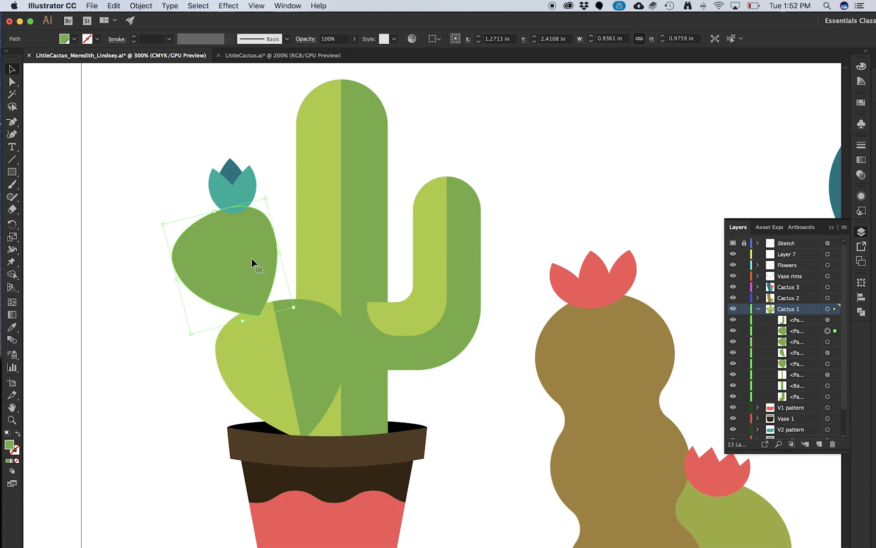
key(i)
click(264, 350)
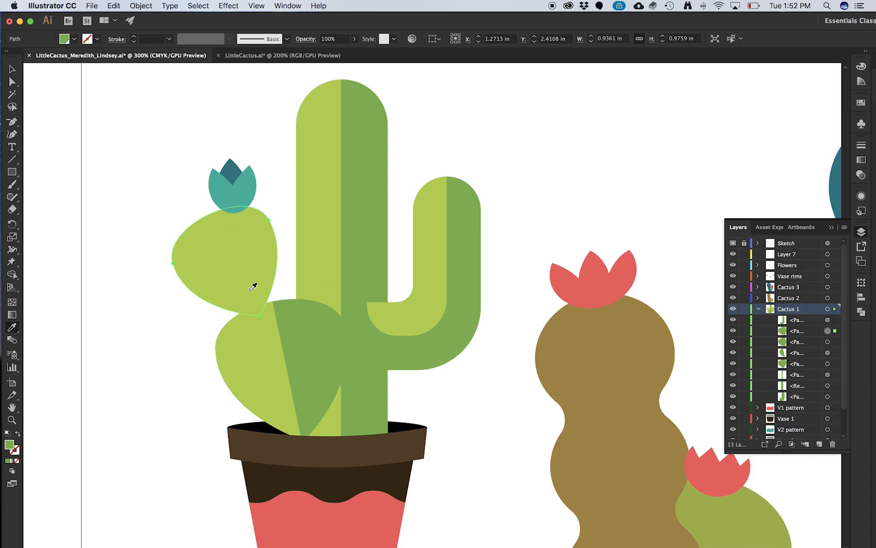
key(v)
key(i)
key(v)
drag(202, 254, 184, 254)
key(cmd+z)
Step: Erase the left part of the upper pad's light green copy and straighten its cut edge by removing extra anchor points
key(shift+e)
mouse_move(180, 263)
mouse_down()
mouse_move(165, 231)
mouse_move(219, 343)
mouse_move(210, 338)
mouse_up()
key(p)
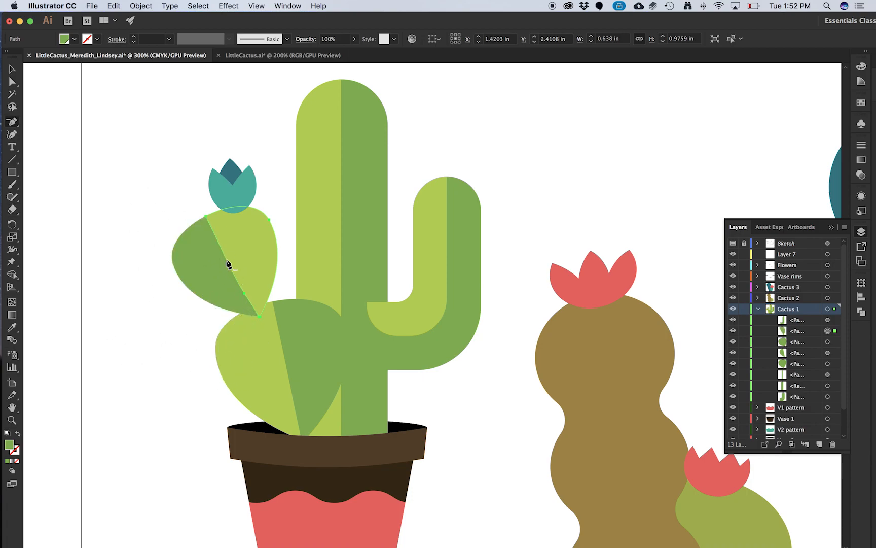
click(240, 285)
click(245, 294)
key(a)
click(219, 238)
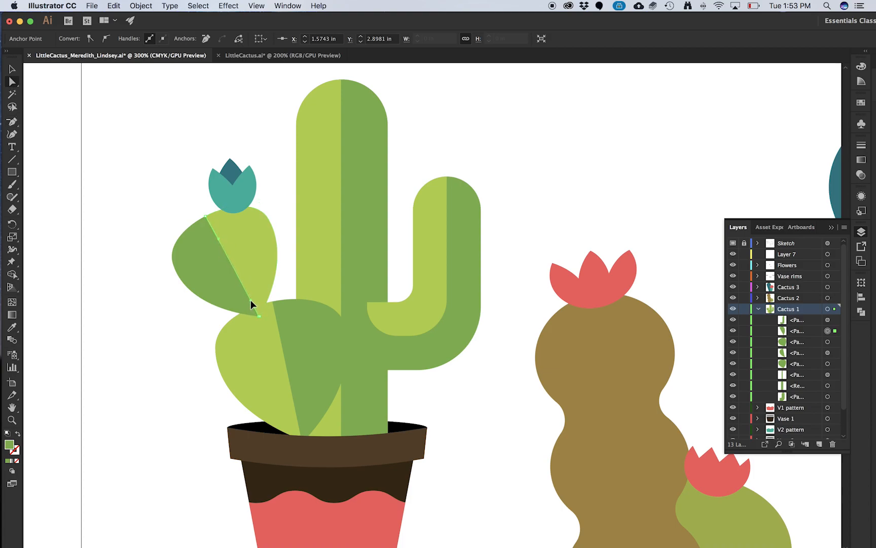
Step: Select the tall brown cactus body in the middle pot and compare it with the shaded version in LittleCactus.ai
key(v)
key(super+shift+a)
key(super+minus)
key(super+minus)
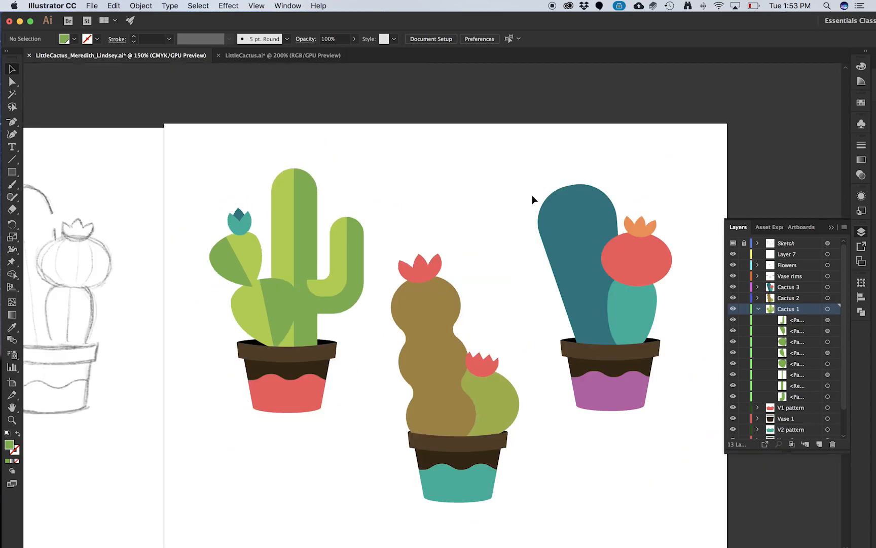
super+click(433, 342)
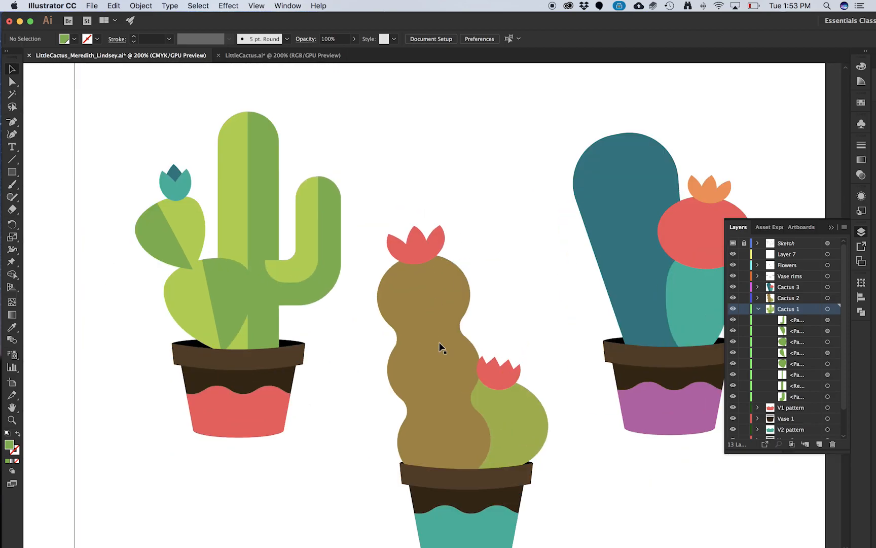
drag(495, 320, 408, 228)
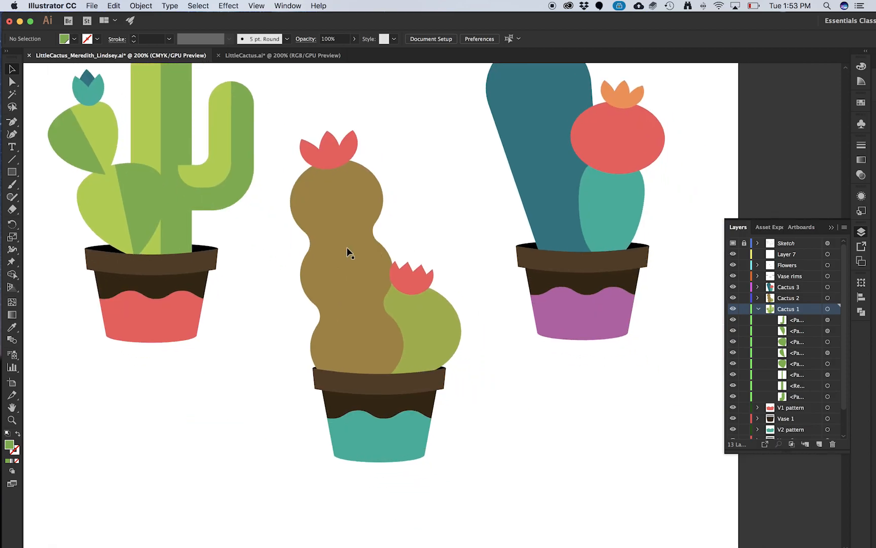
click(343, 251)
click(274, 55)
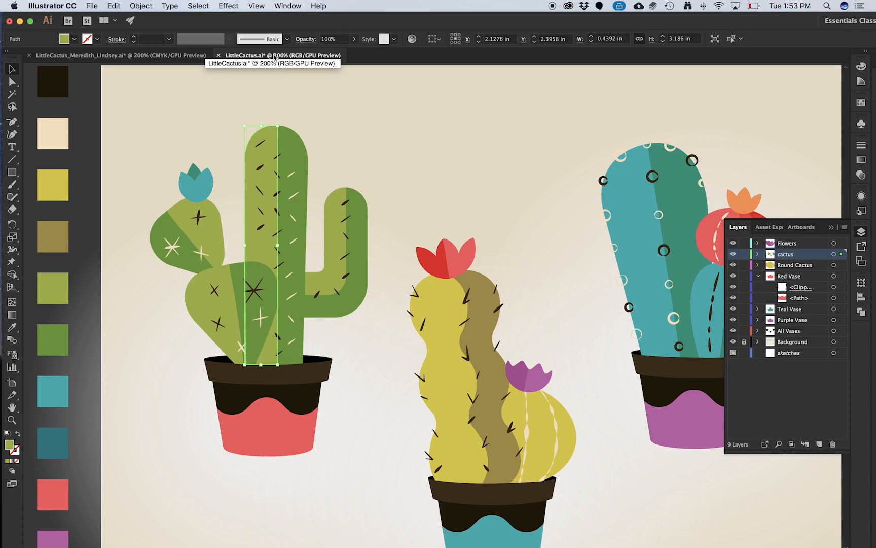
click(182, 57)
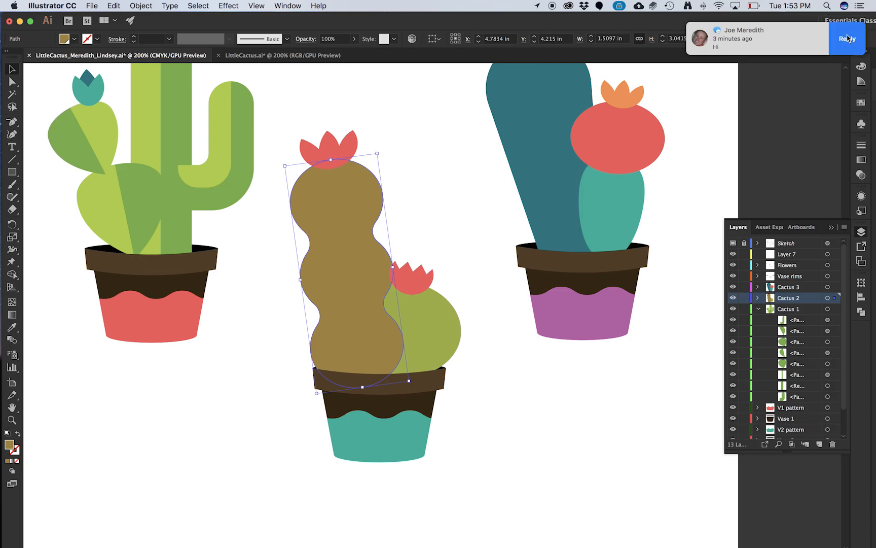
click(848, 38)
click(731, 82)
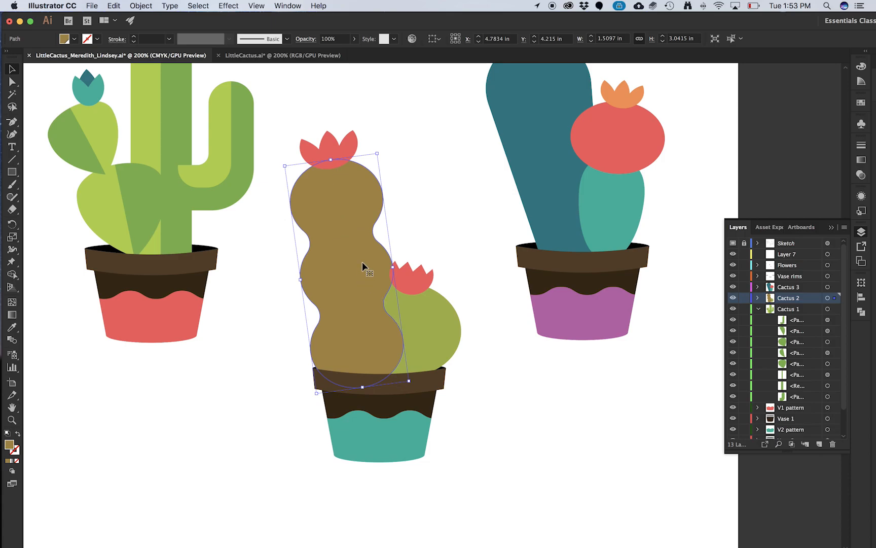
Step: Duplicate the tall brown cactus body in place and narrow the copy from its right side to about 1.04 in wide
drag(346, 222, 312, 222)
key(super+z)
drag(395, 266, 359, 272)
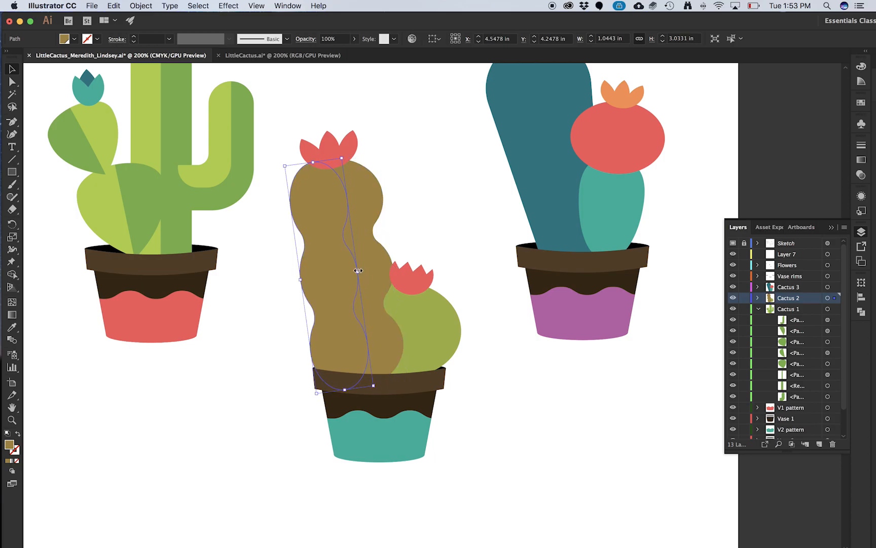
Step: Adjust the anchor points on the narrowed copy's top and left edge to follow the original brown cactus outline
drag(313, 163, 319, 163)
key(a)
click(319, 168)
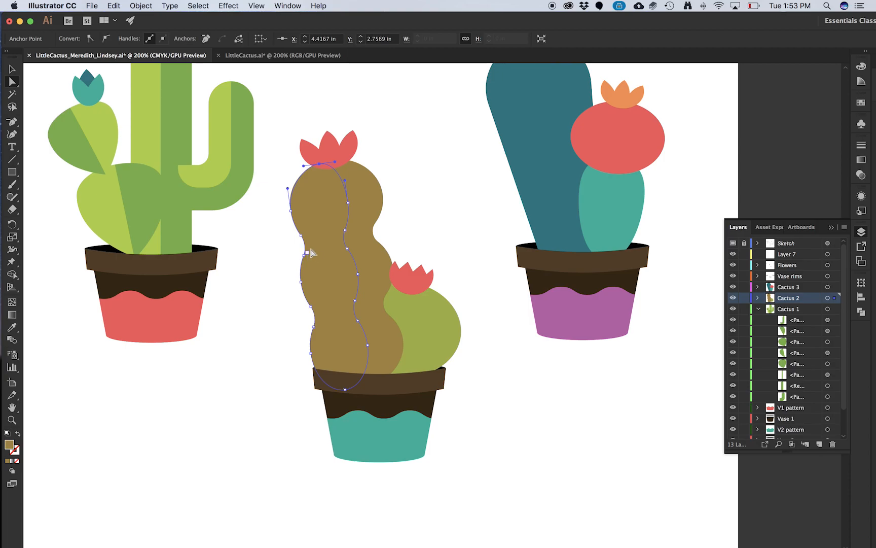
click(303, 255)
mouse_move(303, 256)
mouse_down()
mouse_move(289, 251)
mouse_move(302, 248)
mouse_up()
click(306, 324)
drag(295, 318, 312, 320)
key(v)
click(233, 241)
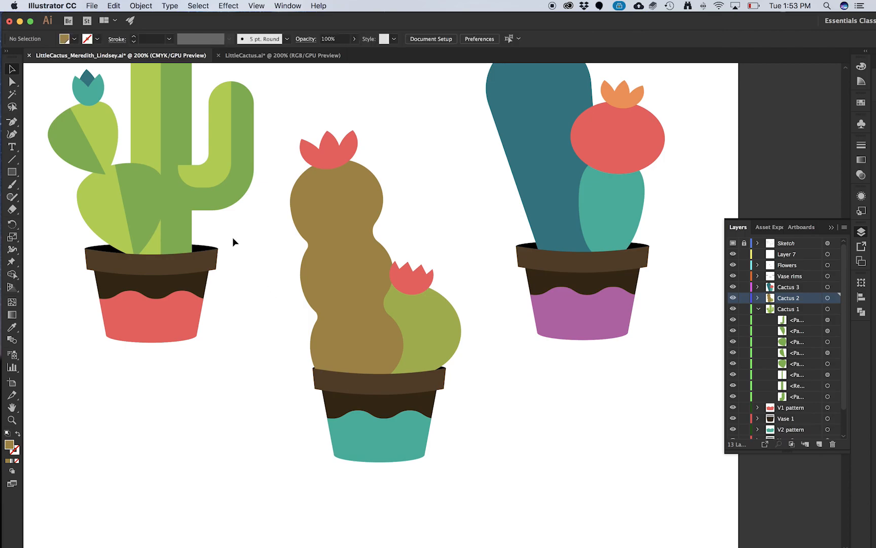
Step: Fill the narrowed cactus copy with the olive green sampled from the small round cactus beside it
click(353, 274)
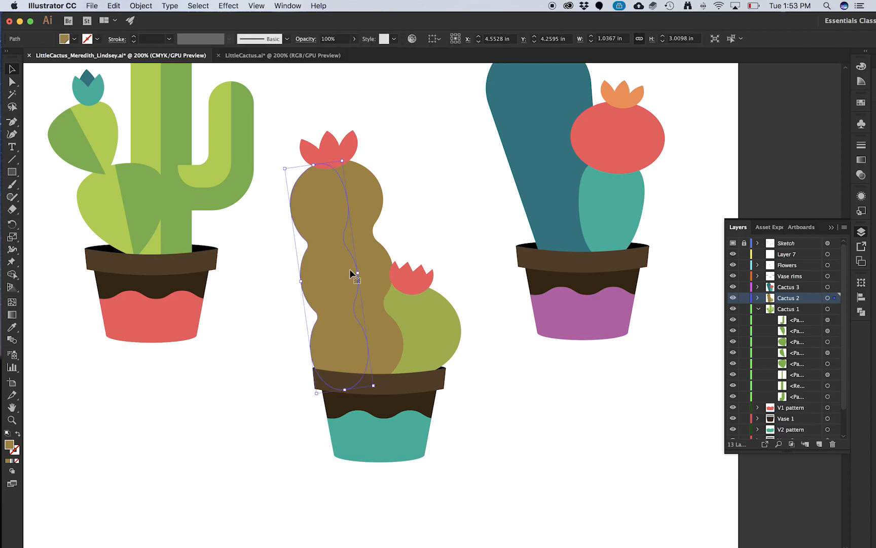
click(274, 57)
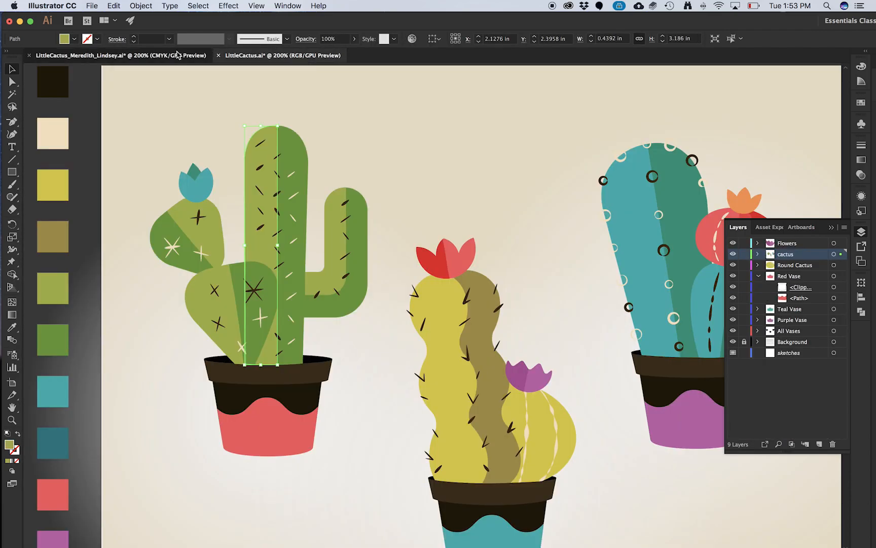
click(177, 55)
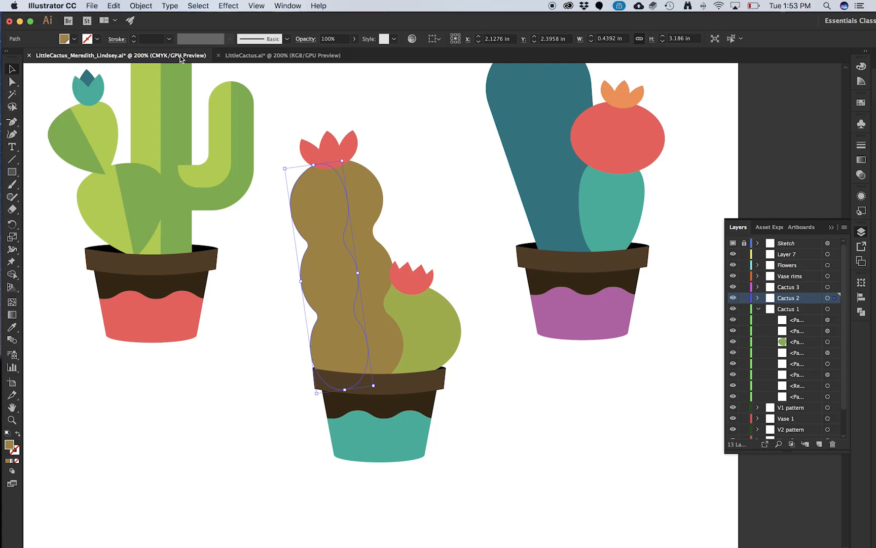
key(i)
click(432, 321)
key(v)
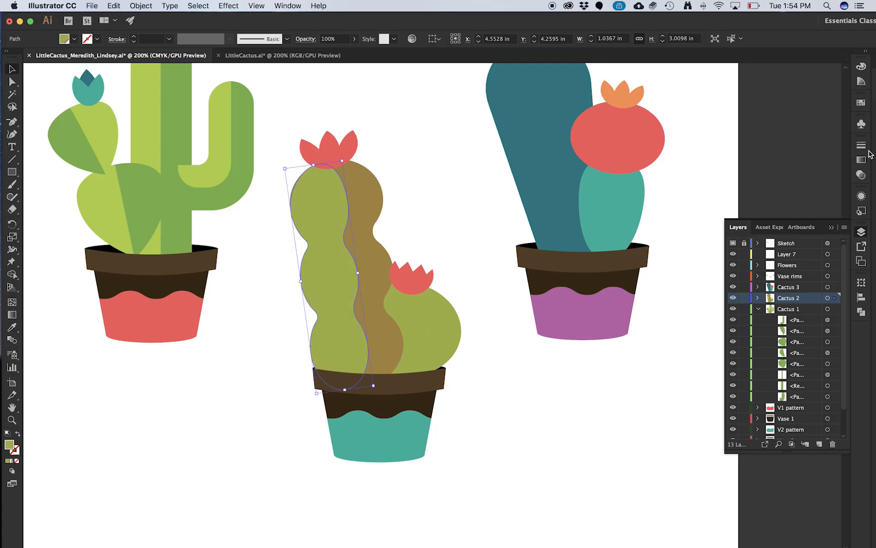
Step: Copy the hex code d3c32f from the tall yellow cactus's fill in LittleCactus.ai and return to the working document
click(864, 103)
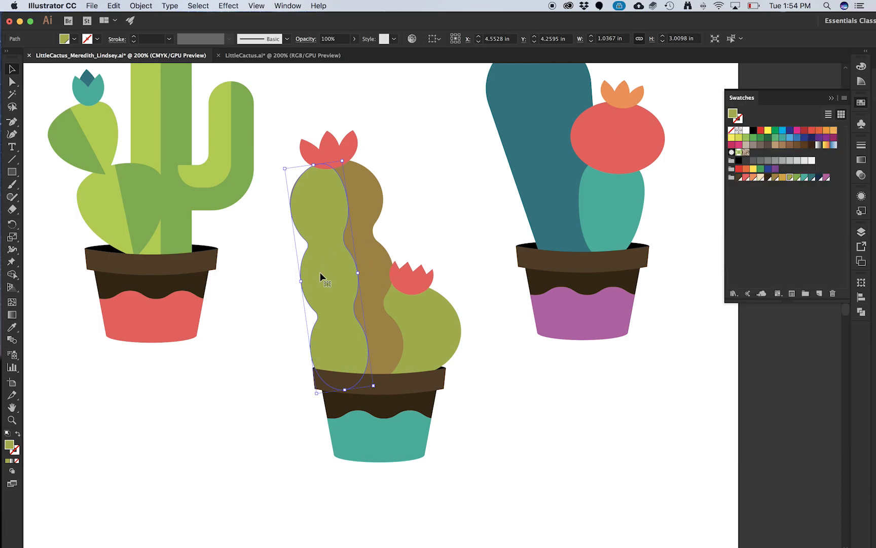
click(244, 57)
click(454, 307)
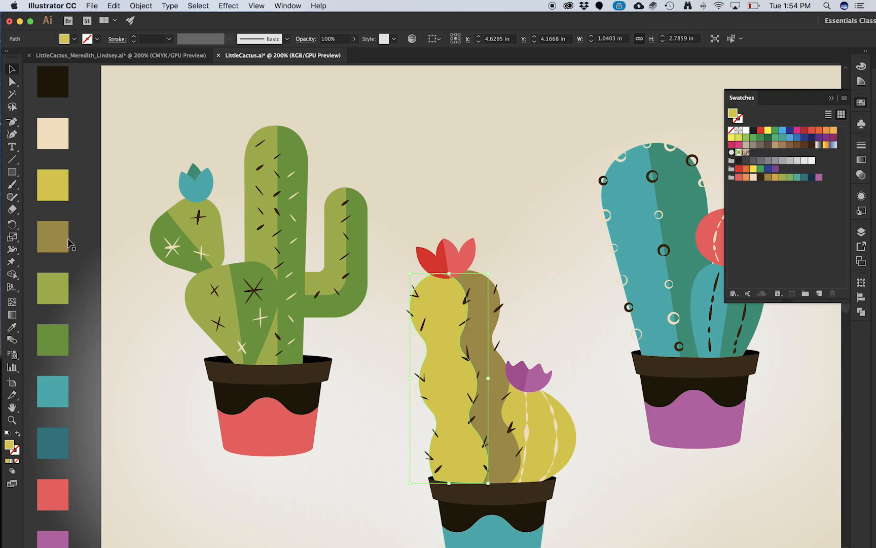
double_click(11, 448)
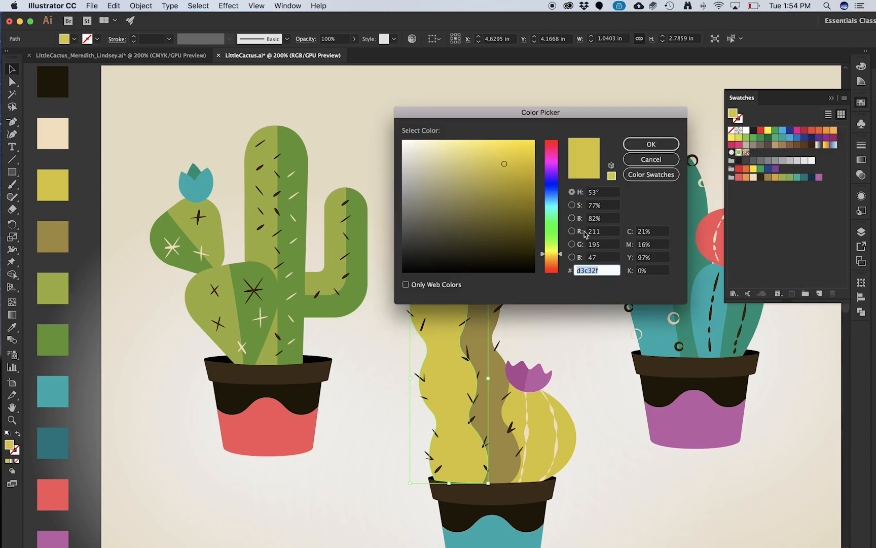
double_click(604, 271)
key(super+c)
click(651, 144)
click(182, 57)
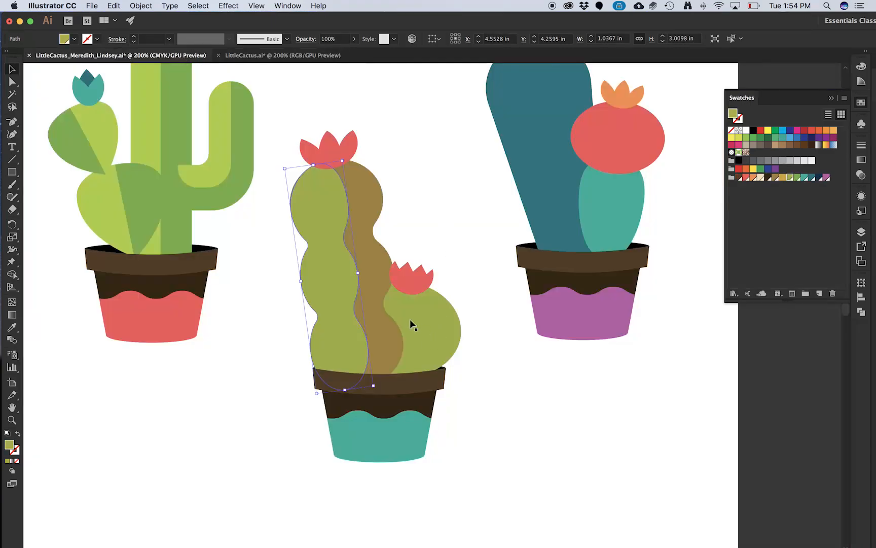
Step: Fill the narrowed cactus copy and the small round cactus with the copied yellow d3c32f
click(87, 431)
click(348, 284)
shift+click(424, 327)
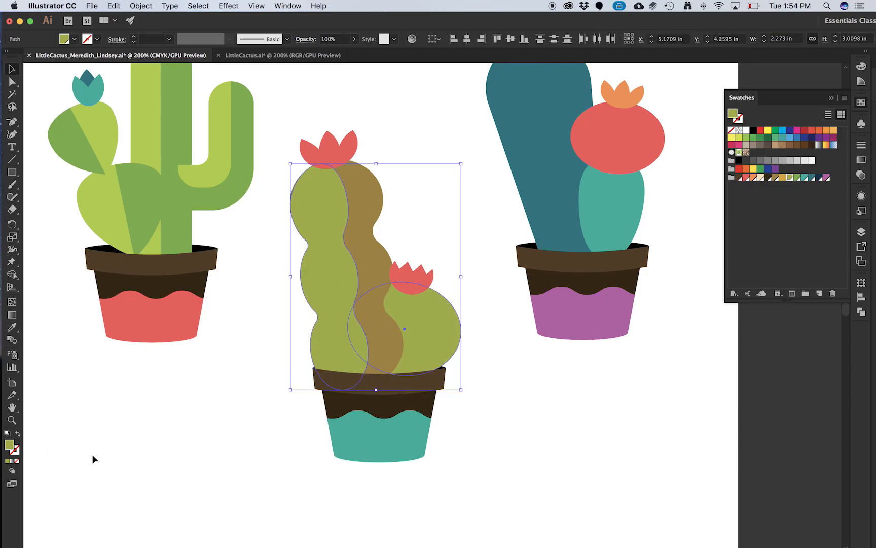
double_click(9, 445)
key(super+v)
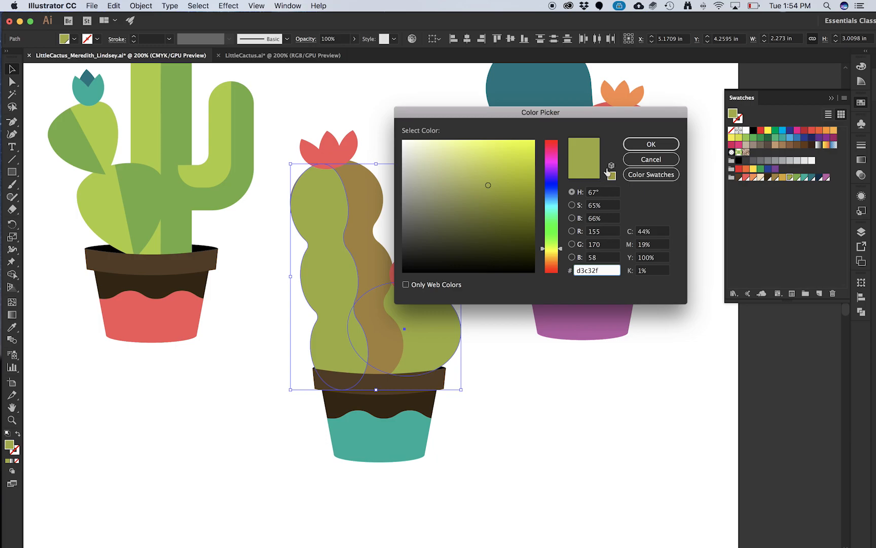
click(646, 145)
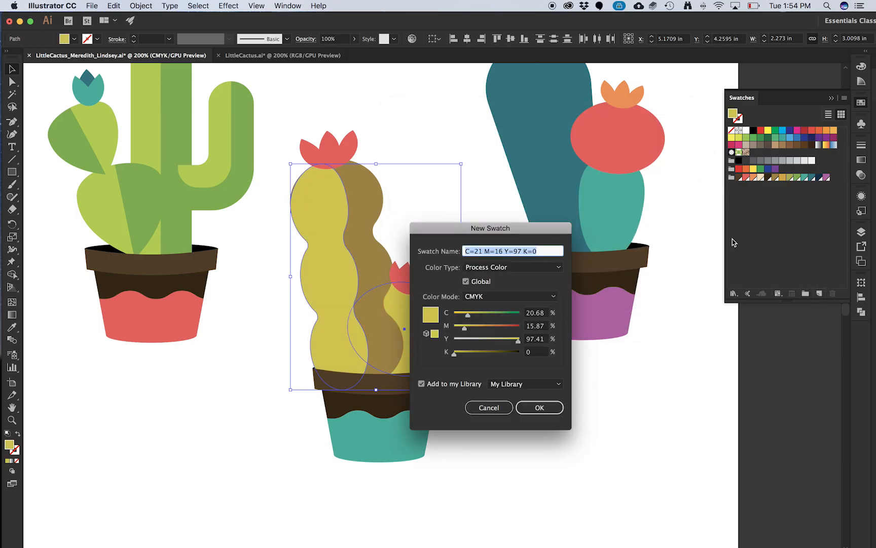
Step: Save the yellow as a global CMYK swatch, move it into the cactus color group, and deselect the artwork
click(541, 408)
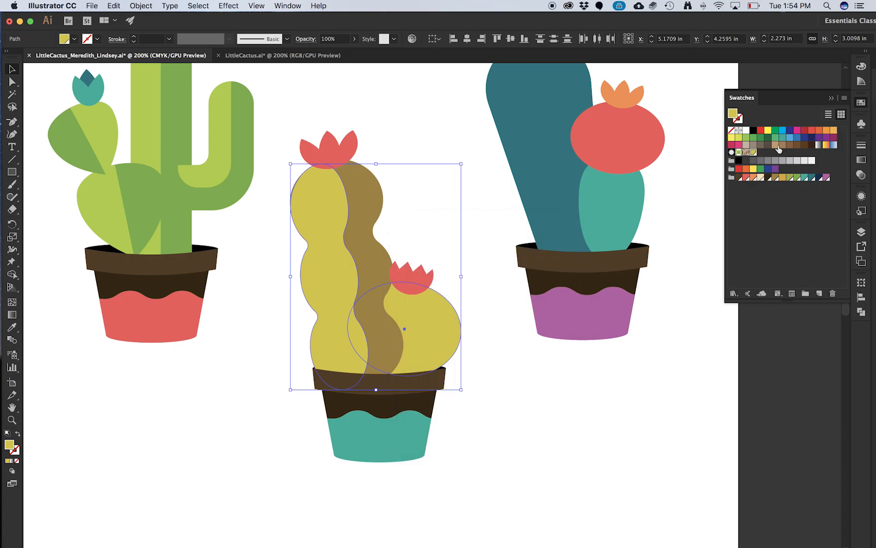
drag(755, 152, 733, 178)
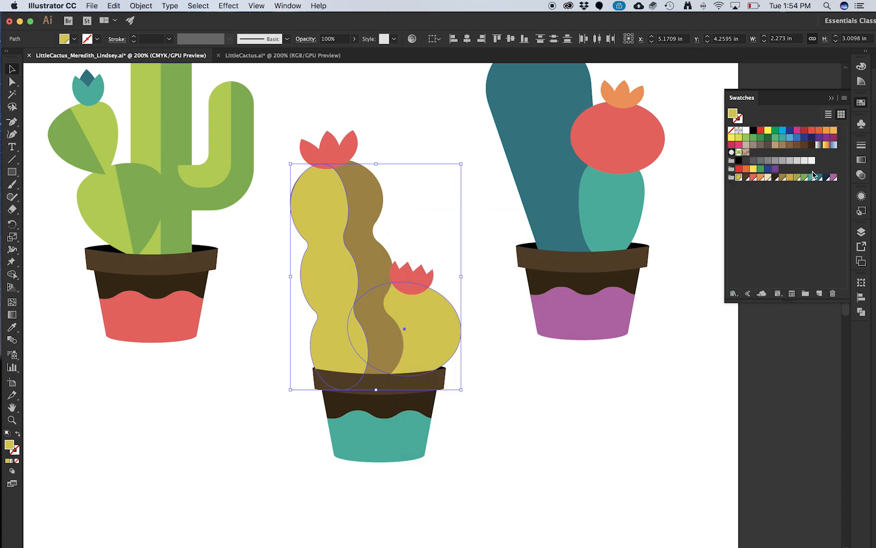
click(440, 191)
Step: Adjust the side anchor points of the yellow cactus half to fill out its upper and middle bumps
click(310, 198)
click(283, 217)
key(a)
click(298, 212)
click(291, 211)
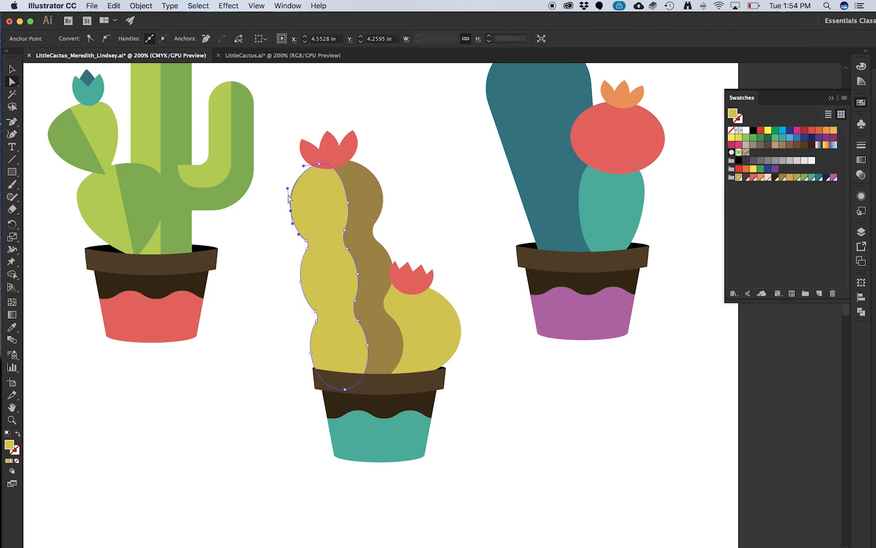
click(351, 199)
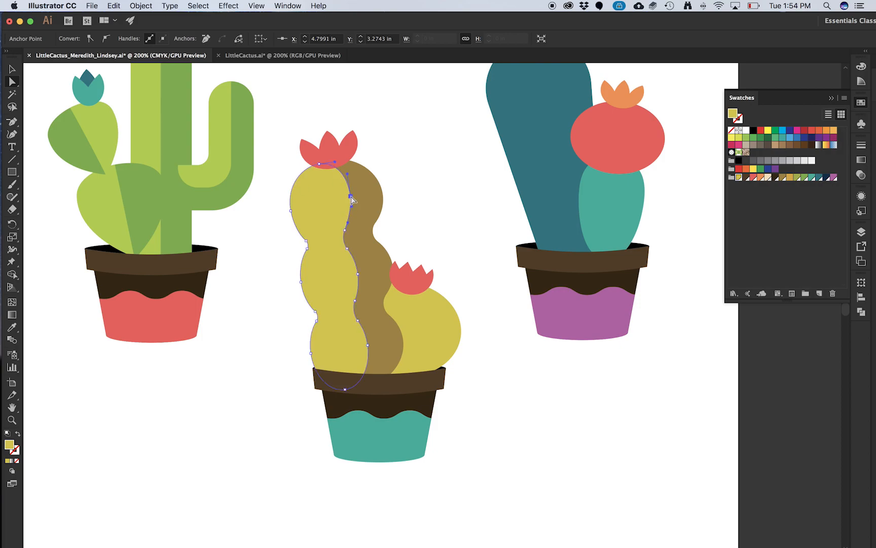
click(361, 276)
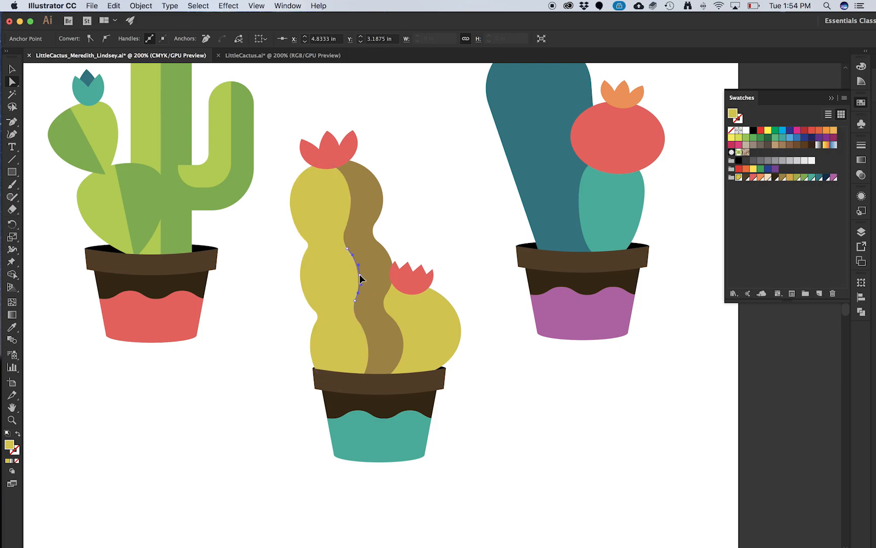
Step: Refine the middle and lower anchor points along the yellow cactus half's inner edge, check the contour, and deselect it
click(369, 350)
click(360, 276)
click(360, 275)
key(v)
click(274, 248)
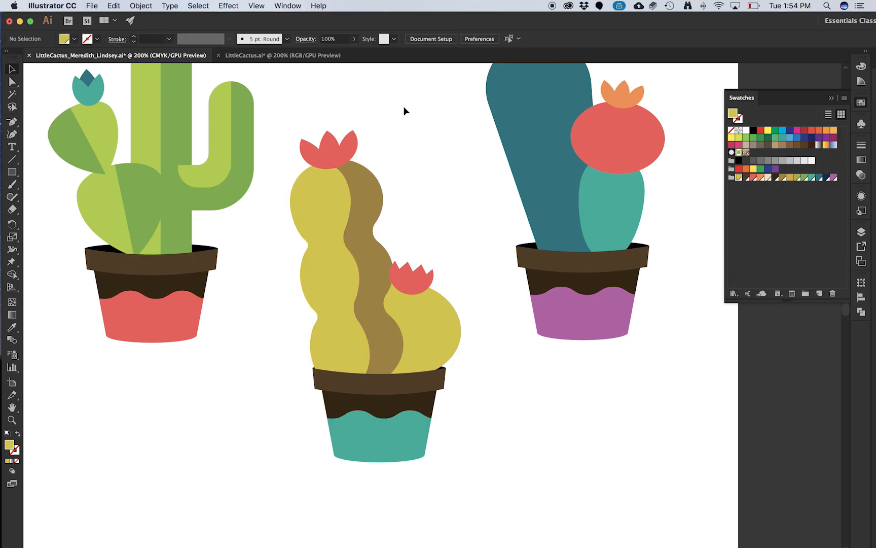
alt+scroll(291, 207, up, 2)
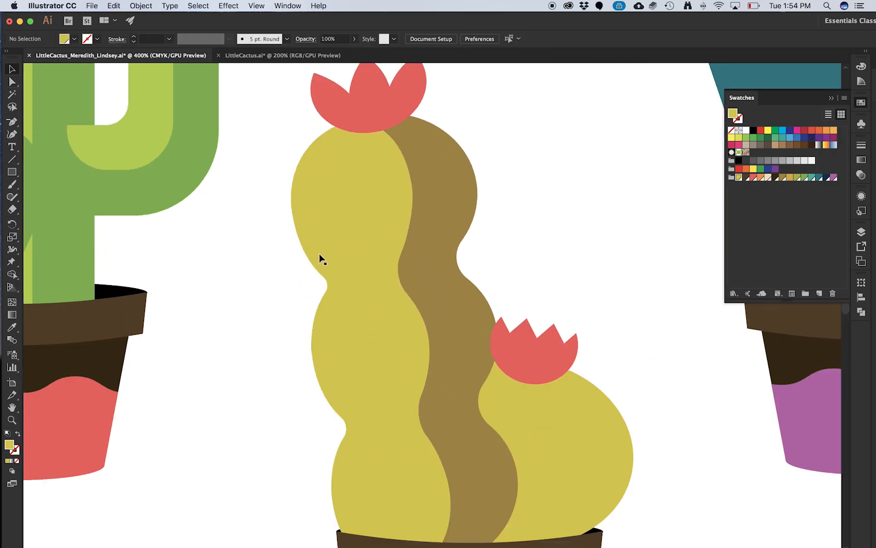
click(332, 258)
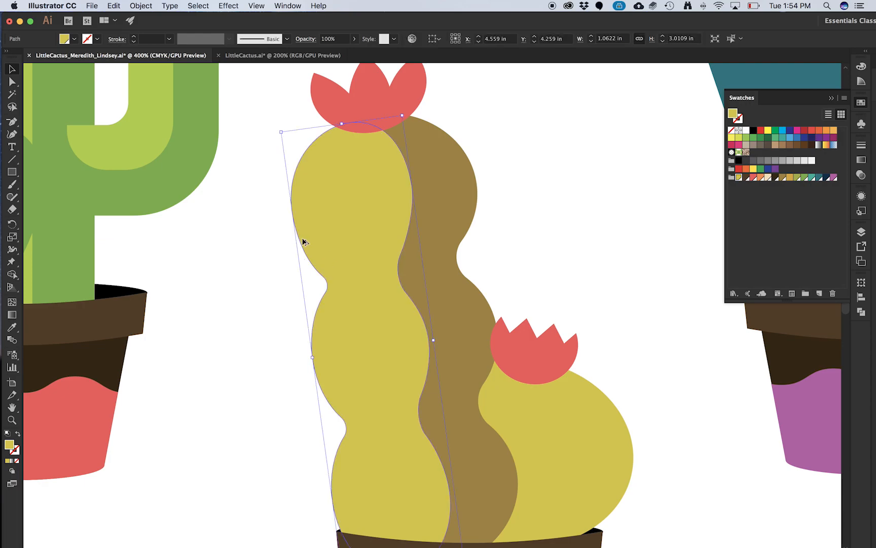
alt+scroll(301, 243, down, 2)
click(299, 256)
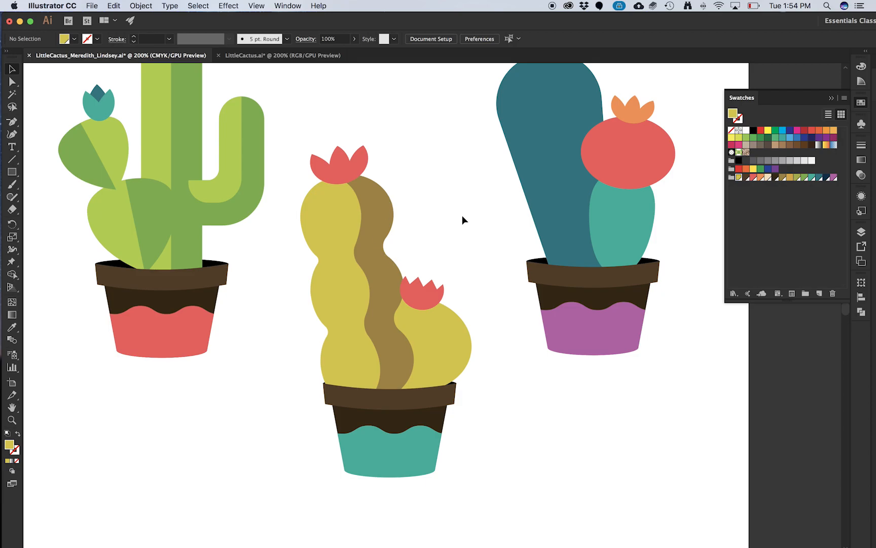
Step: Examine in LittleCactus.ai how the light and dark shapes of the tall blue cactus and its small neighbor are built, and return to the working document
click(309, 56)
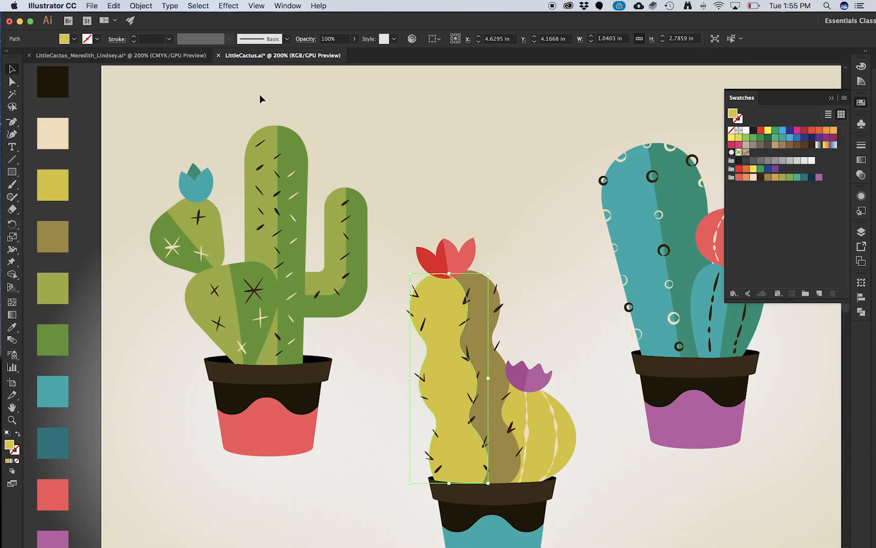
click(181, 58)
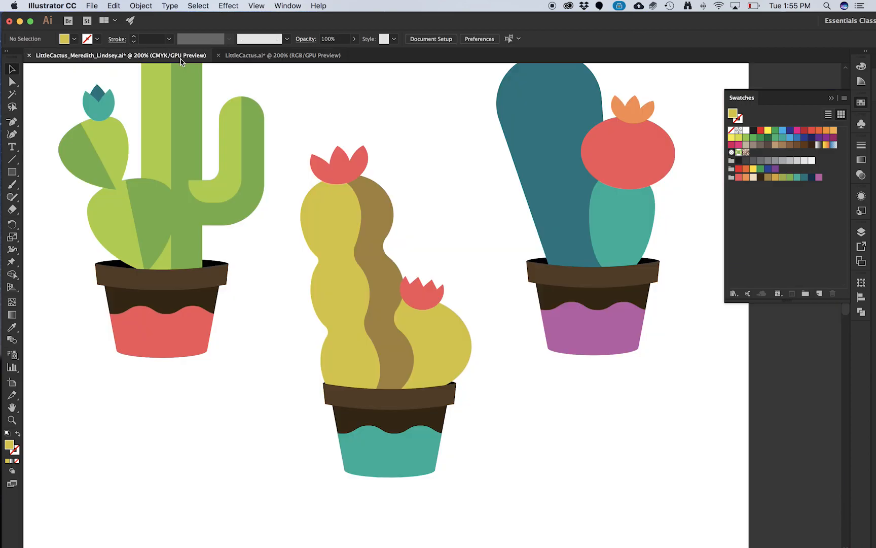
click(278, 56)
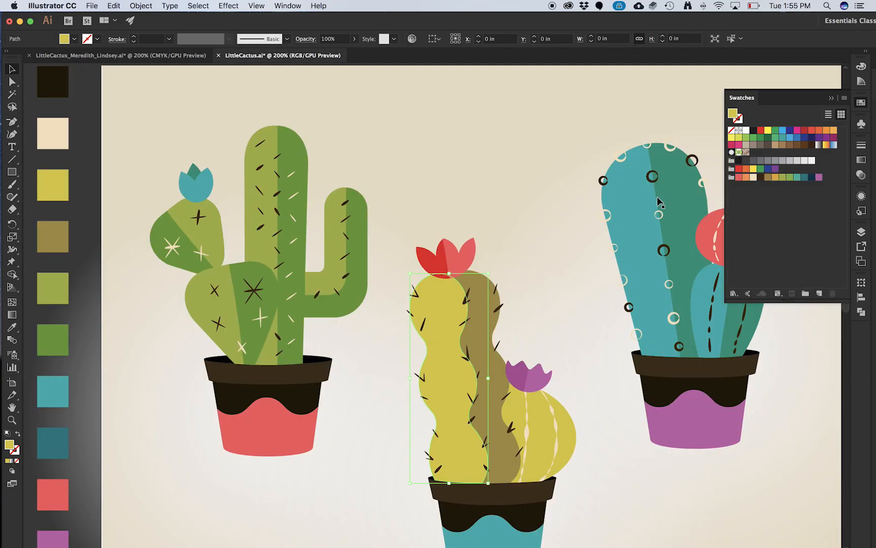
click(674, 180)
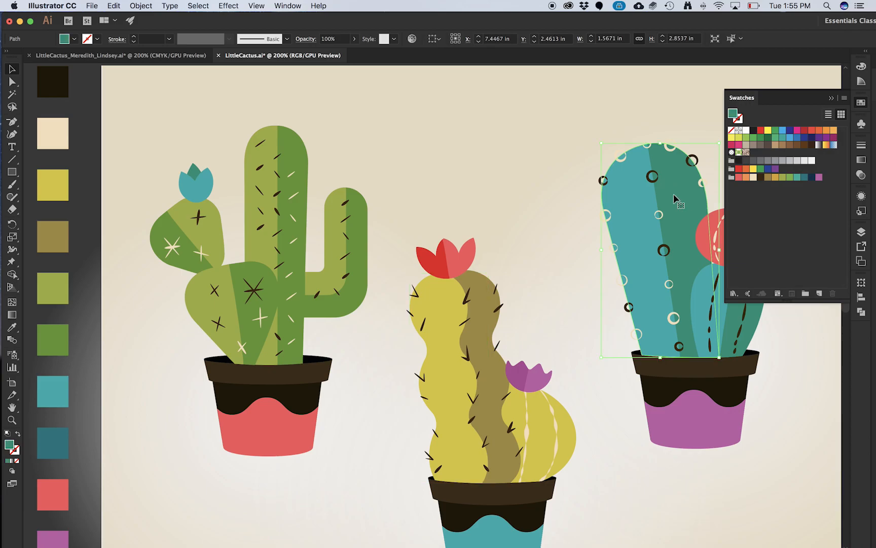
drag(589, 262, 464, 243)
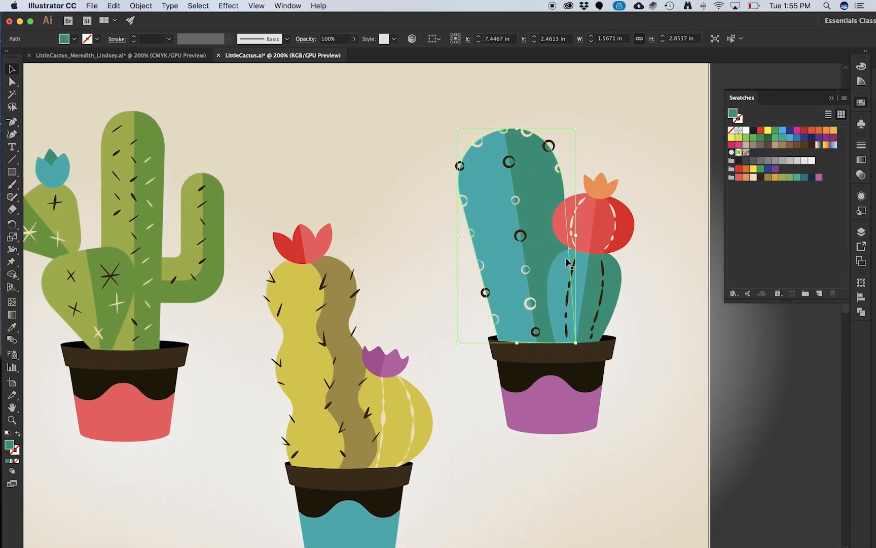
click(564, 263)
click(605, 287)
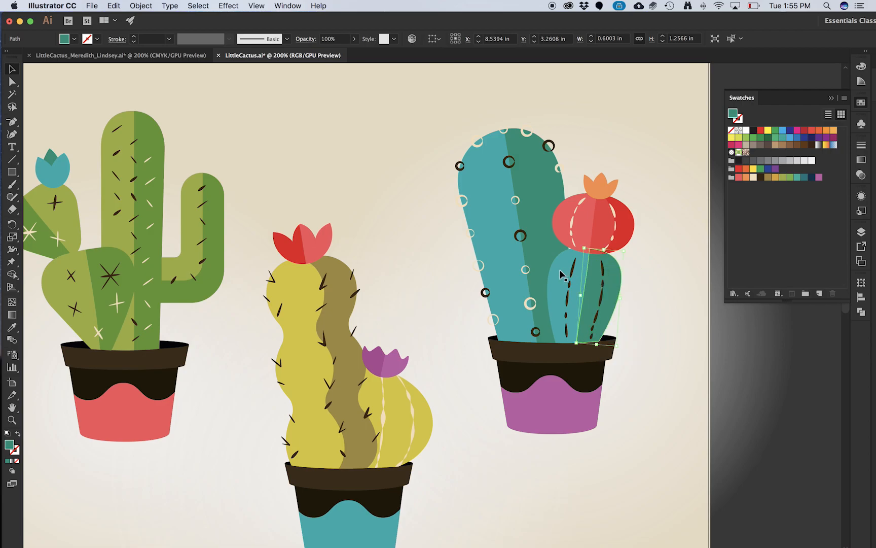
click(861, 175)
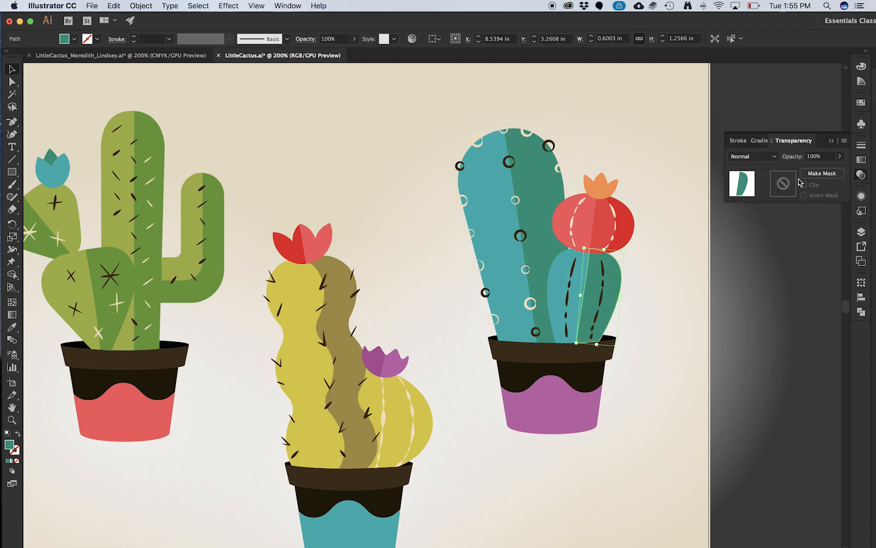
click(562, 280)
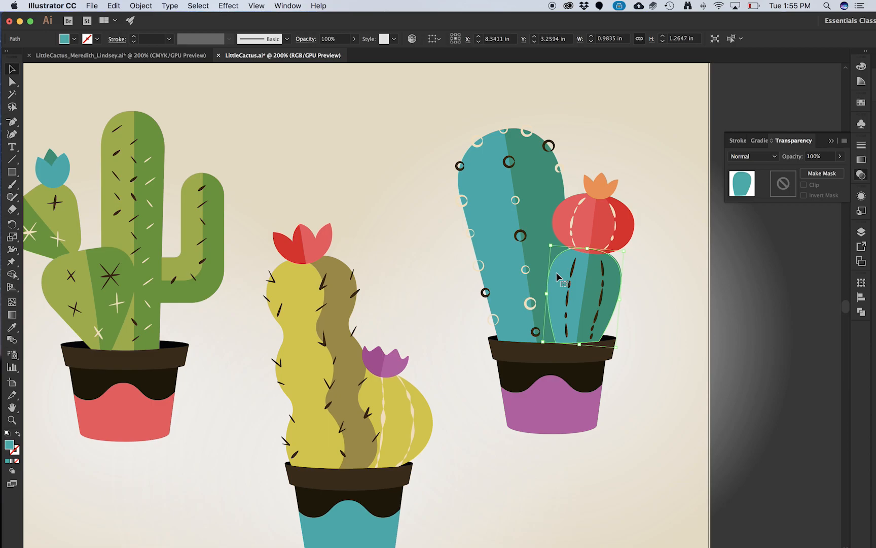
click(489, 206)
click(540, 170)
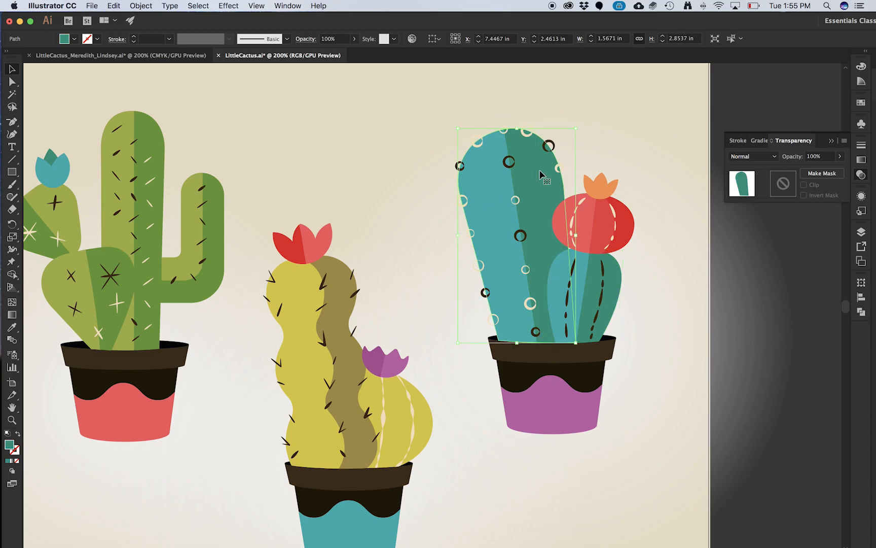
click(177, 60)
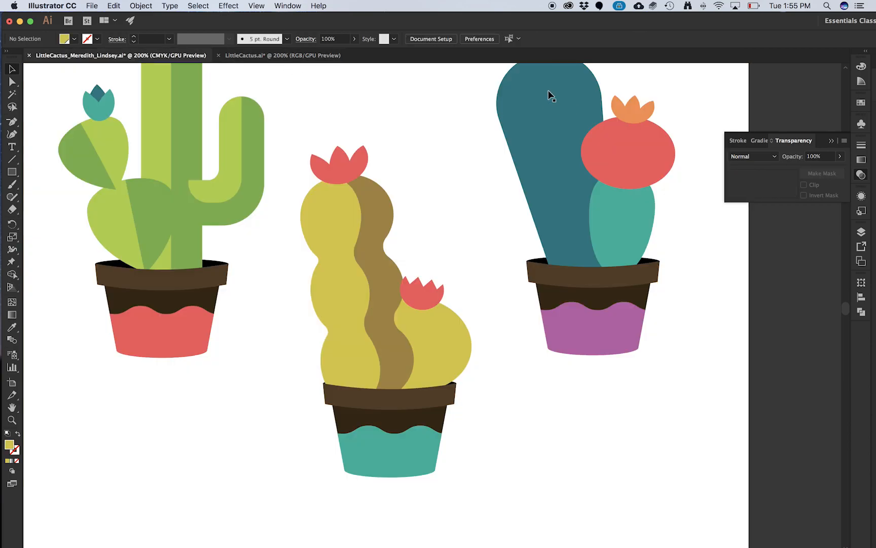
Step: Draw a slanted line about 1.13 in wide and 4.73 in tall through the tall blue cactus, with a black stroke and no fill
click(555, 91)
drag(554, 90, 481, 158)
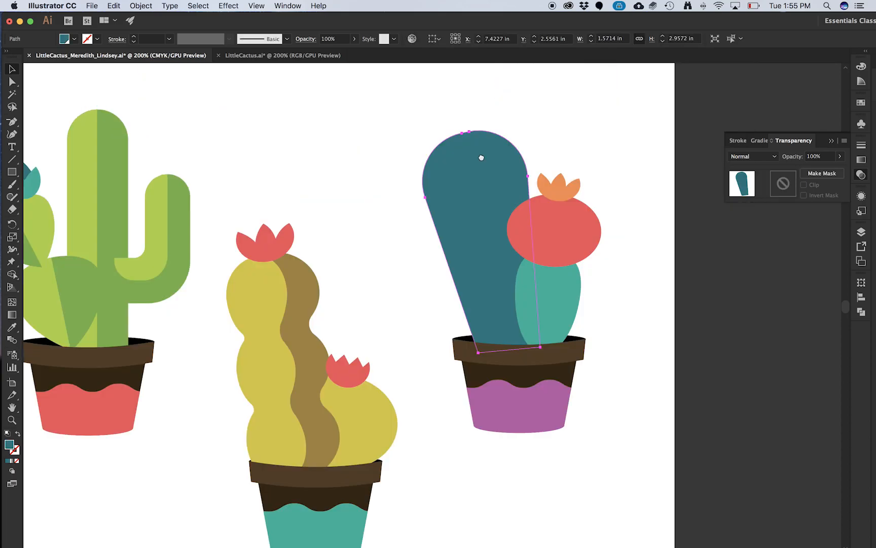
key(a)
click(379, 169)
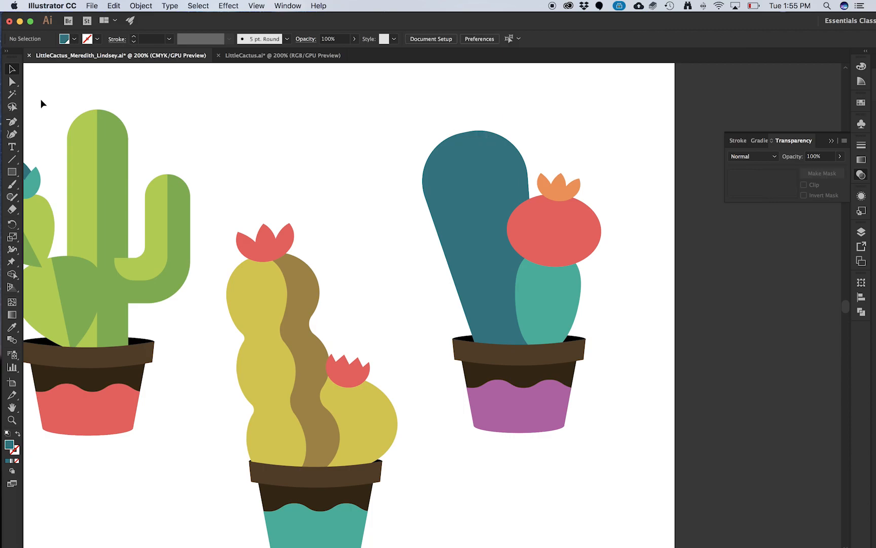
click(11, 162)
drag(453, 98, 536, 450)
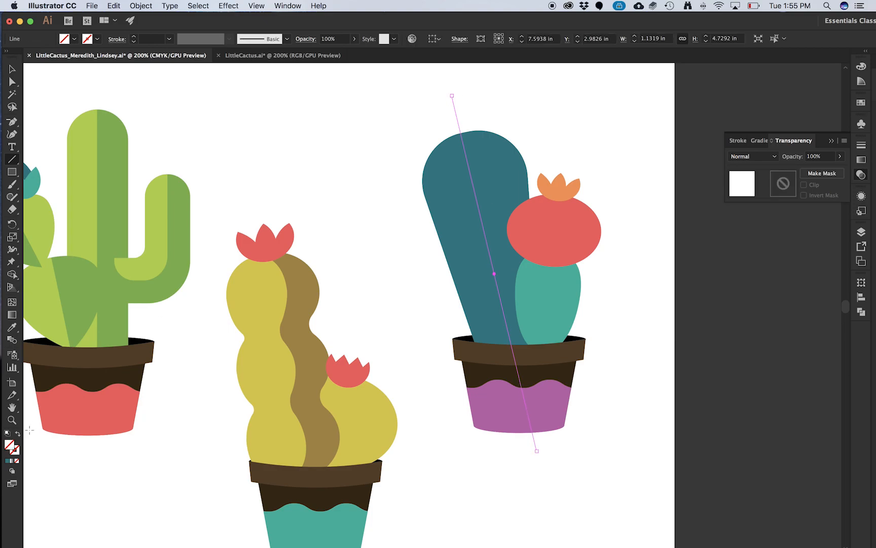
click(8, 435)
click(16, 461)
Step: Reposition both endpoints of the slanted line so it runs lengthwise through the tall blue cactus and follows its lean
key(a)
drag(452, 96, 459, 89)
drag(539, 453, 528, 457)
click(461, 93)
drag(529, 457, 528, 456)
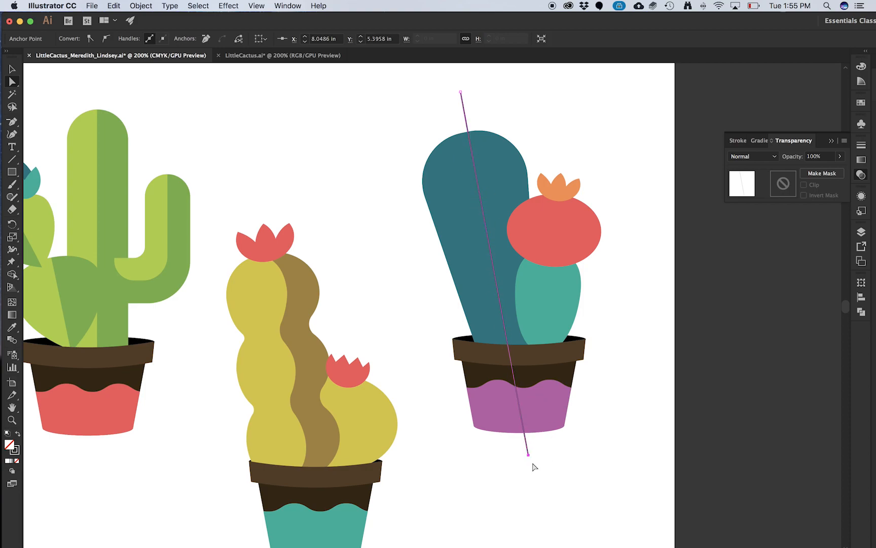
drag(528, 456, 535, 453)
drag(460, 92, 456, 91)
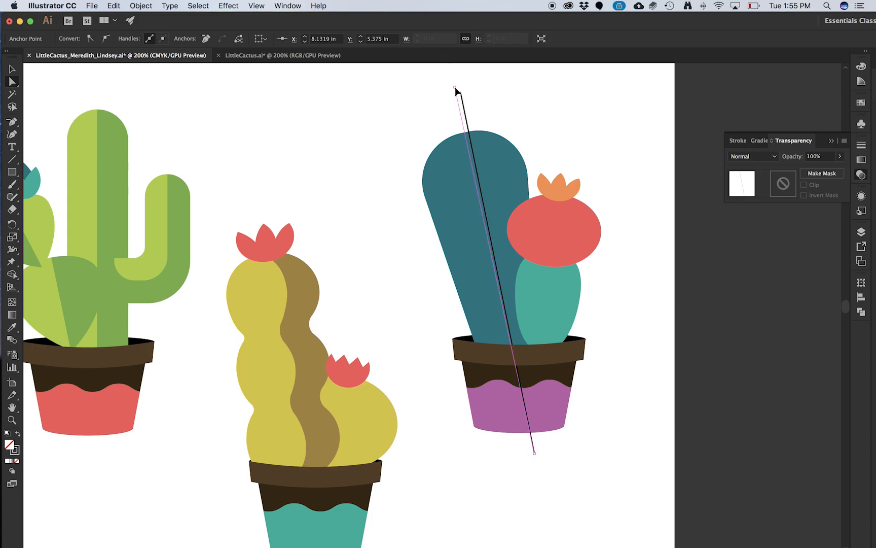
Step: Select the tall blue cactus together with the slanted line and bring up the Pathfinder operations
shift+click(469, 241)
key(v)
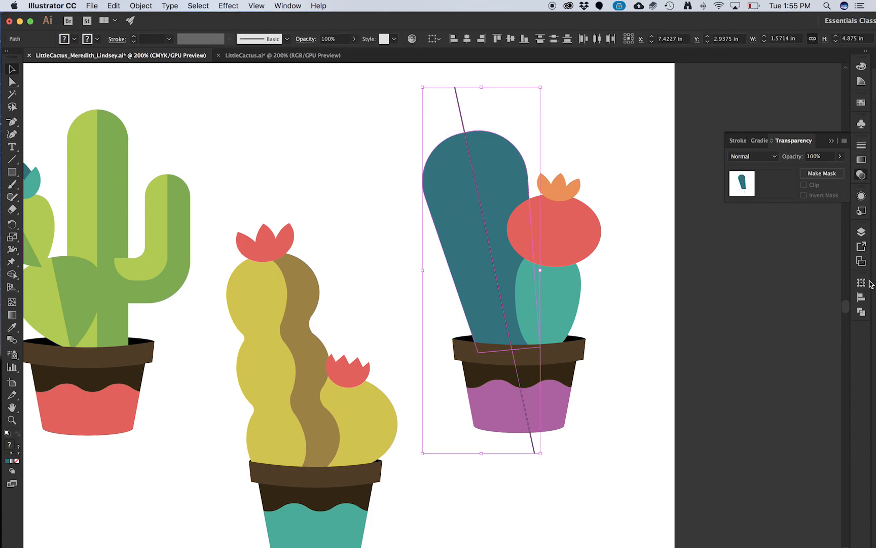
click(861, 312)
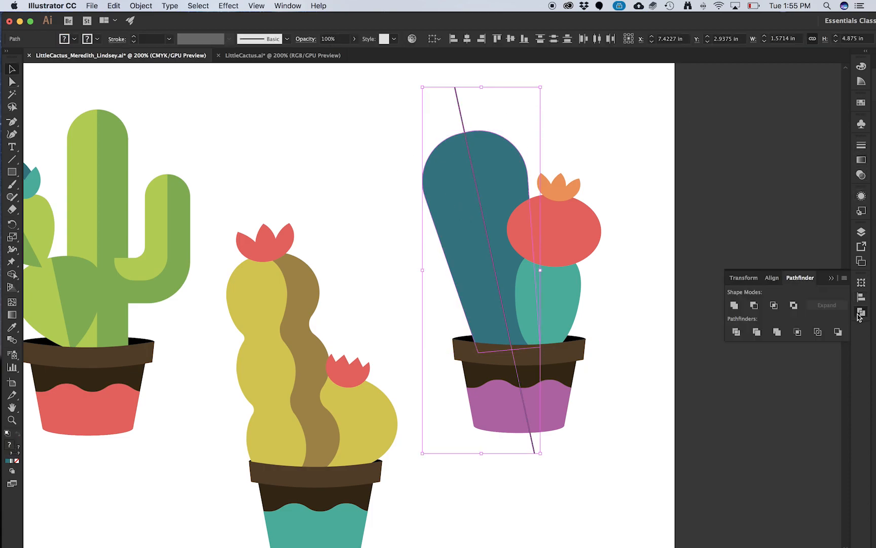
click(737, 332)
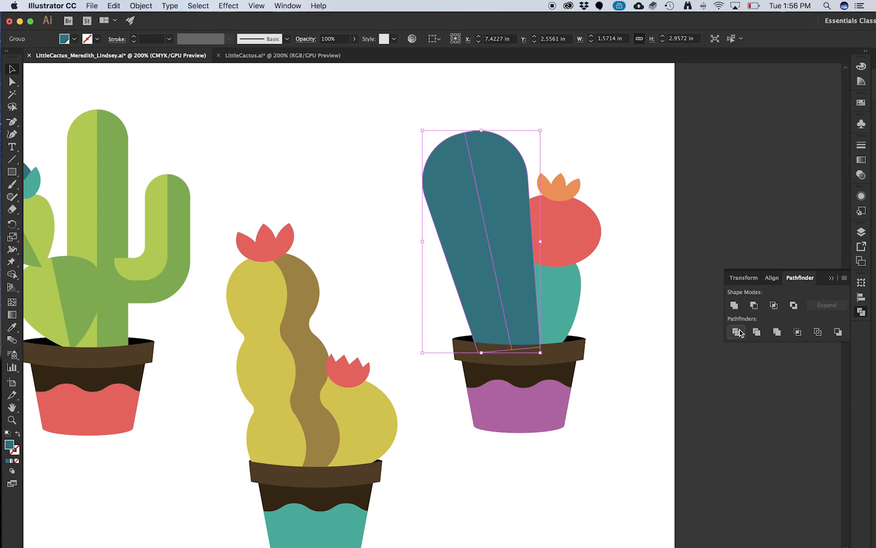
key(ctrl+z)
key(ctrl+z)
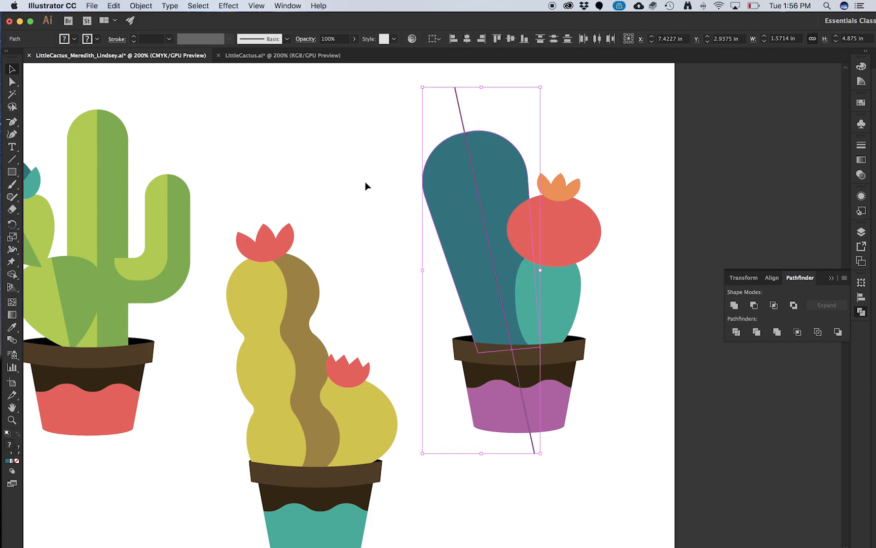
Step: Split a copy of the tall blue cactus along the slanted line with Pathfinder, keeping the original behind, and ungroup the pieces
click(756, 331)
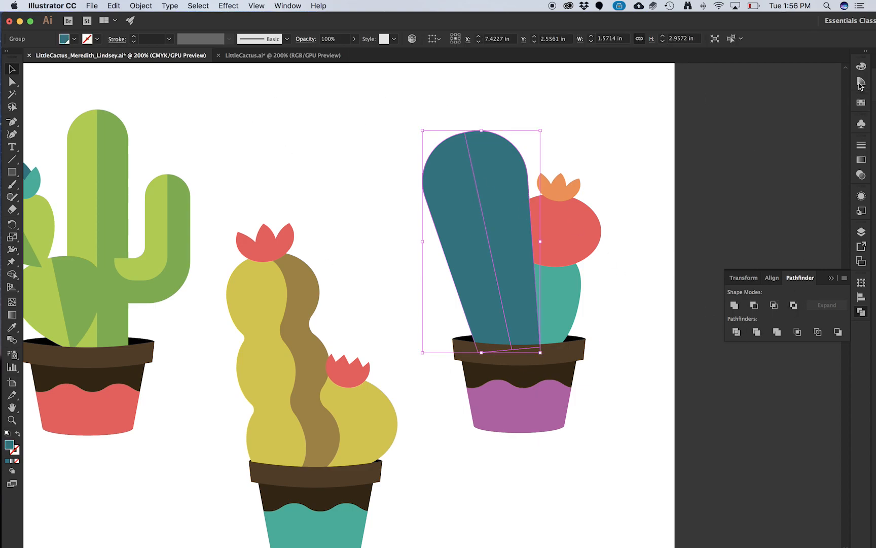
click(560, 114)
click(495, 174)
key(shift+super+g)
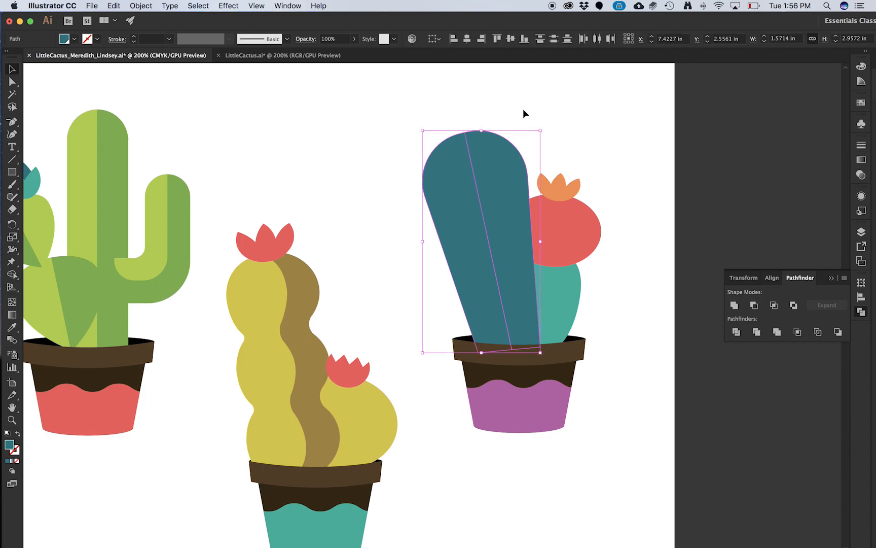
Step: Delete the right-hand piece of the split tall cactus
click(523, 112)
click(500, 163)
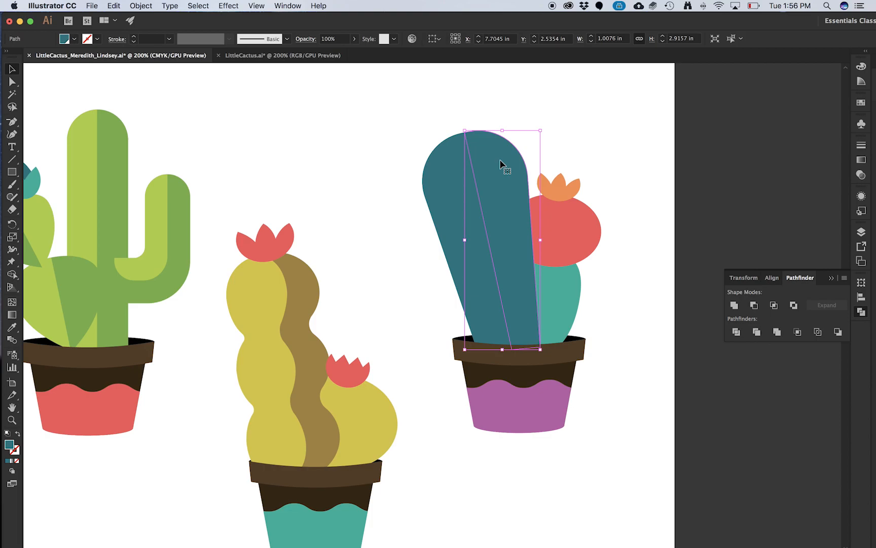
key(Delete)
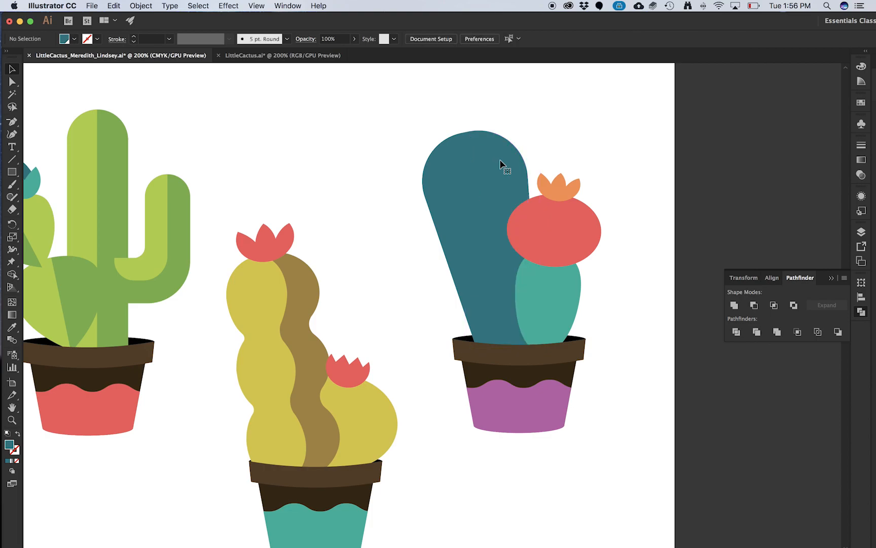
Step: Fill the remaining left piece of the tall cactus with the teal sampled from the small oval cactus, and deselect it
click(443, 171)
key(i)
click(558, 287)
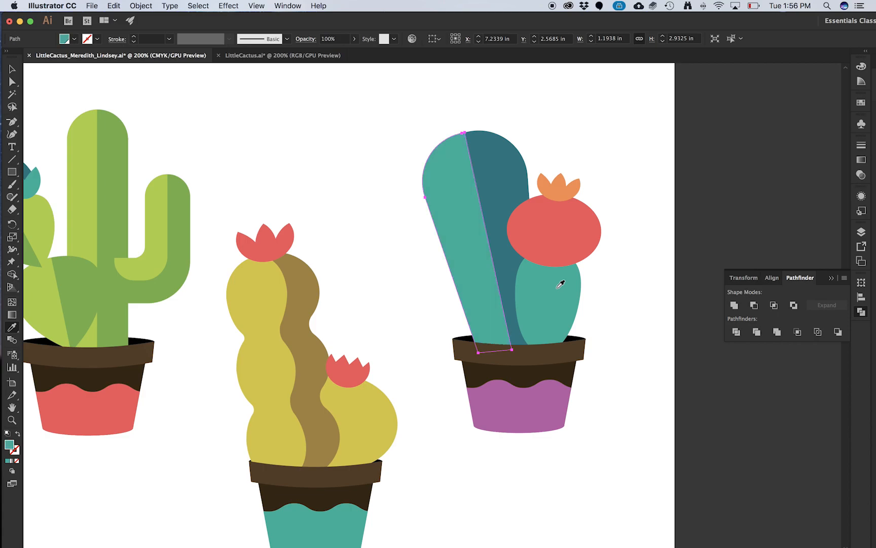
key(v)
click(616, 252)
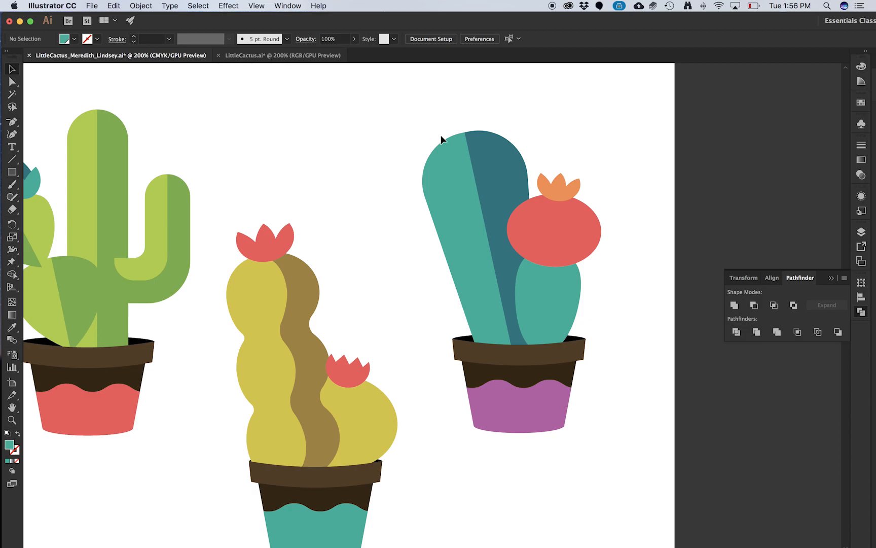
Step: Compare the small teal cactus with LittleCactus.ai and erase the left half of a copy of it, keeping the original behind
click(542, 291)
click(269, 56)
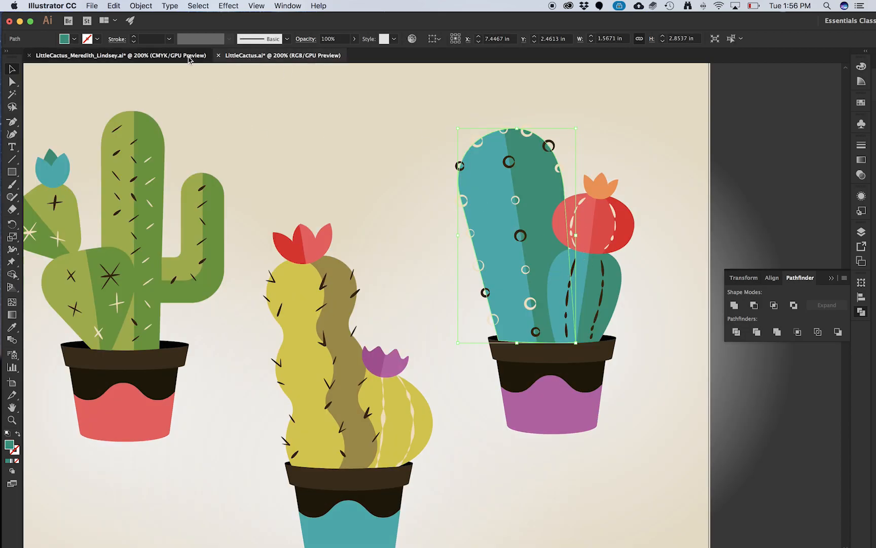
click(121, 56)
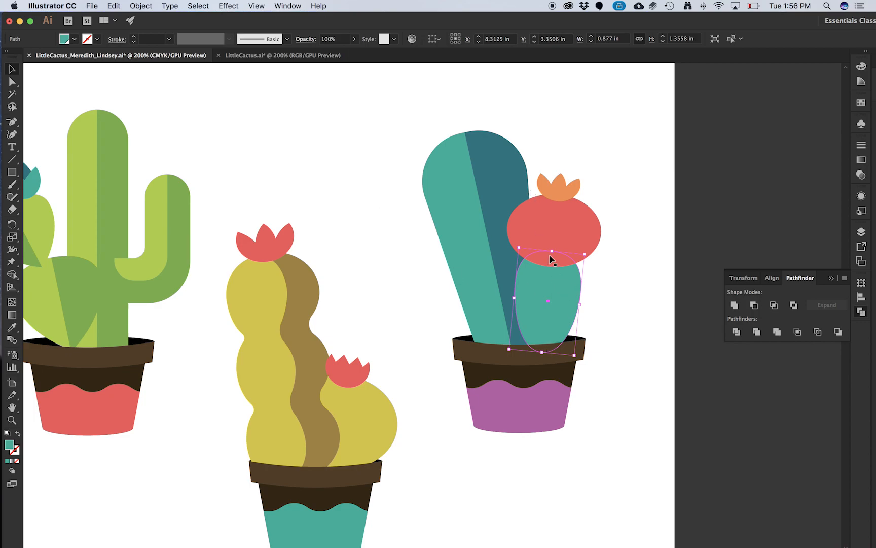
key(shift+e)
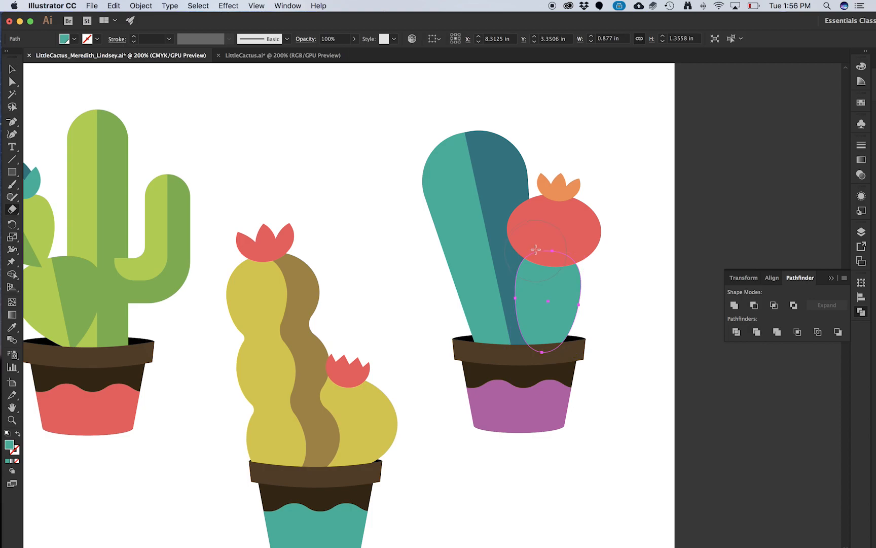
drag(521, 242, 511, 358)
scroll(561, 304, up, 2)
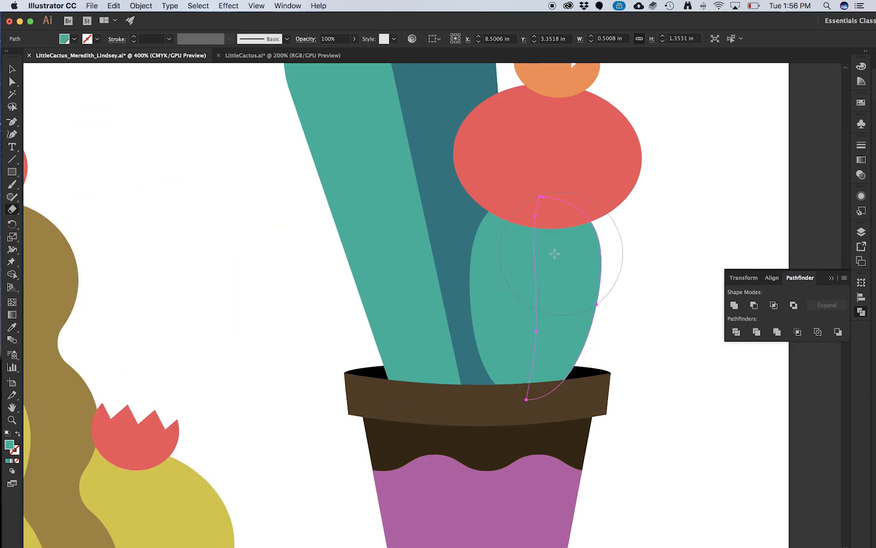
Step: Smooth the inner edge of the small teal cactus's right-half copy by adjusting its anchor points and lower corner
key(a)
click(536, 216)
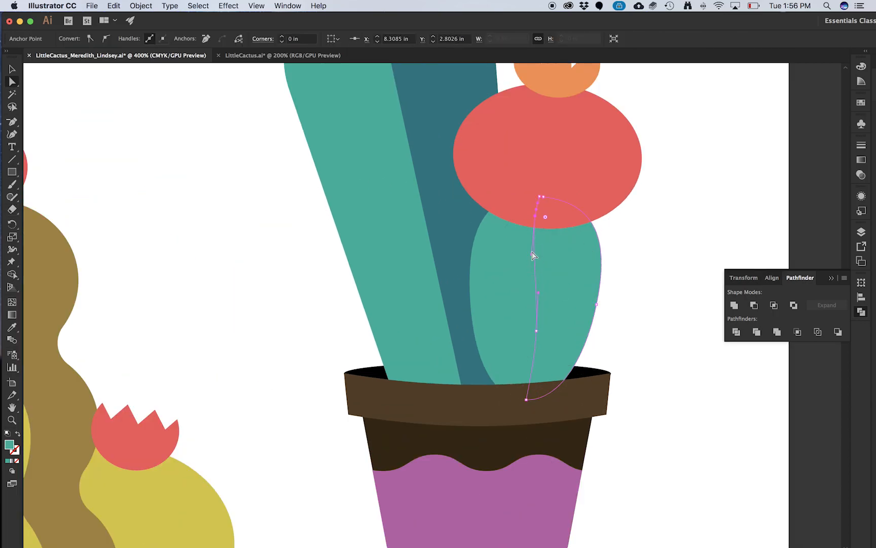
drag(528, 273, 528, 273)
drag(536, 331, 537, 336)
drag(540, 299, 542, 292)
drag(527, 400, 519, 401)
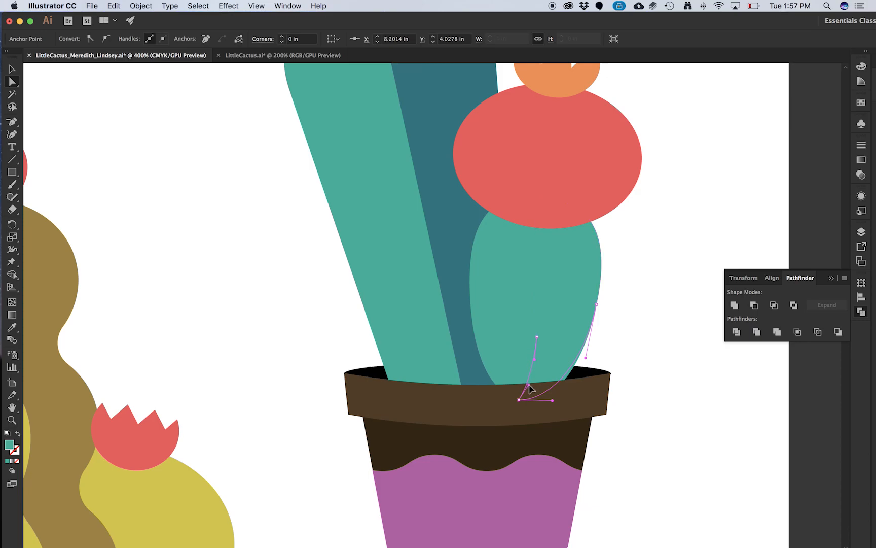
scroll(535, 269, down, 1)
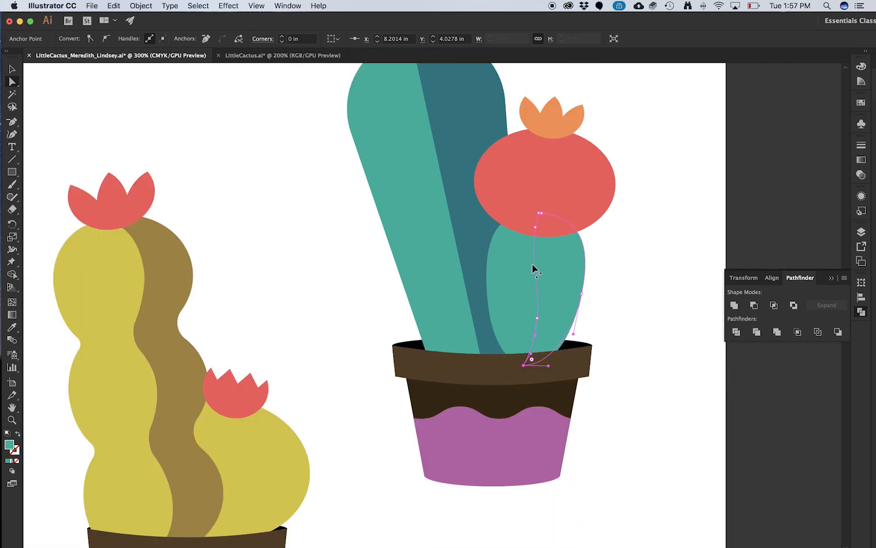
Step: Fill the right half of the small cactus with the dark teal sampled from the tall cactus, and deselect it
key(i)
click(470, 136)
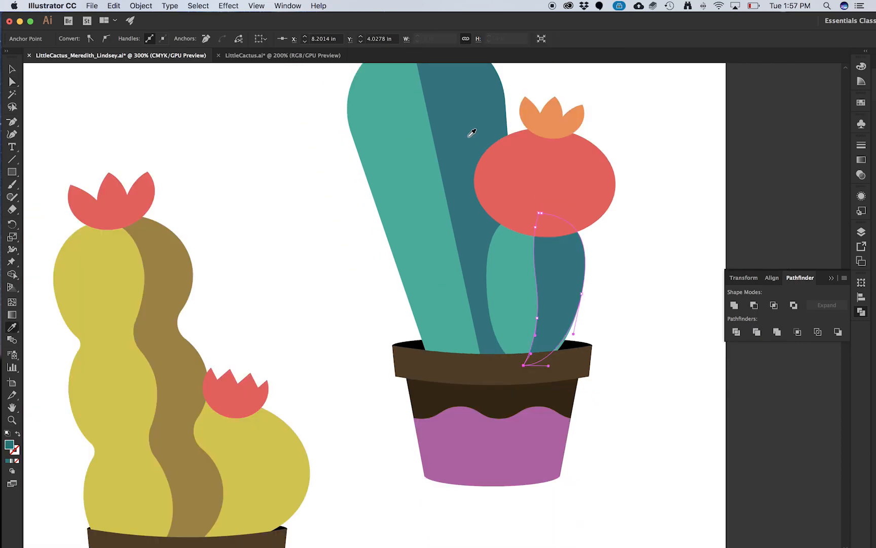
key(v)
click(305, 294)
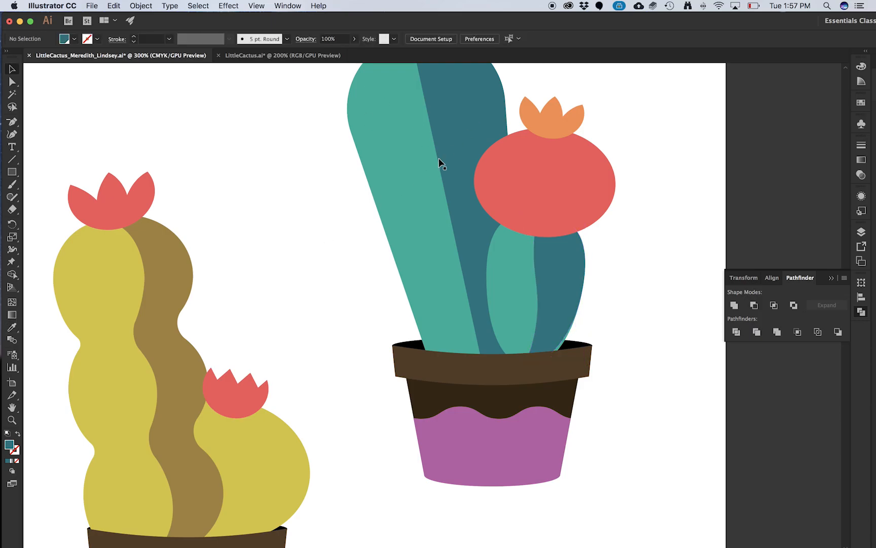
Step: Reshape the lower outer curve of the dark teal half so it follows the small cactus's edge above the pot rim
scroll(568, 342, up, 2)
key(a)
click(564, 355)
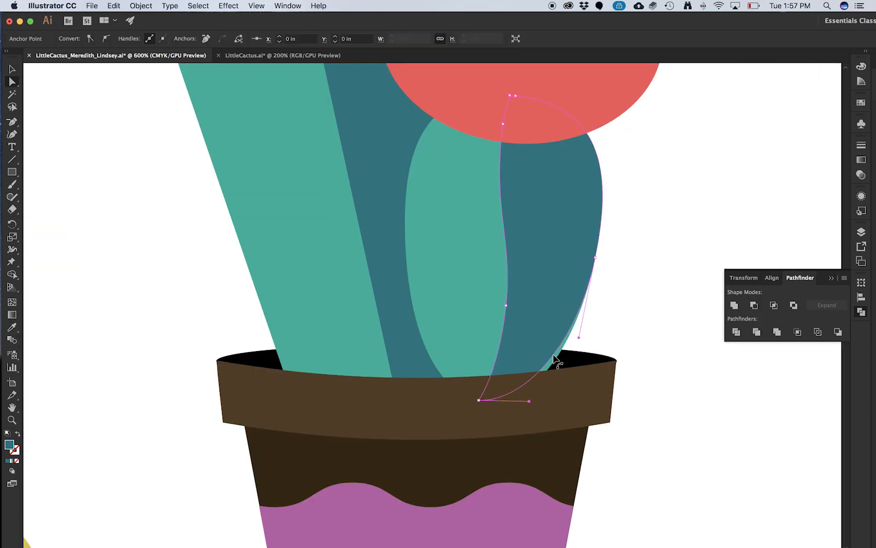
drag(529, 402, 538, 410)
click(662, 283)
key(v)
scroll(545, 265, down, 2)
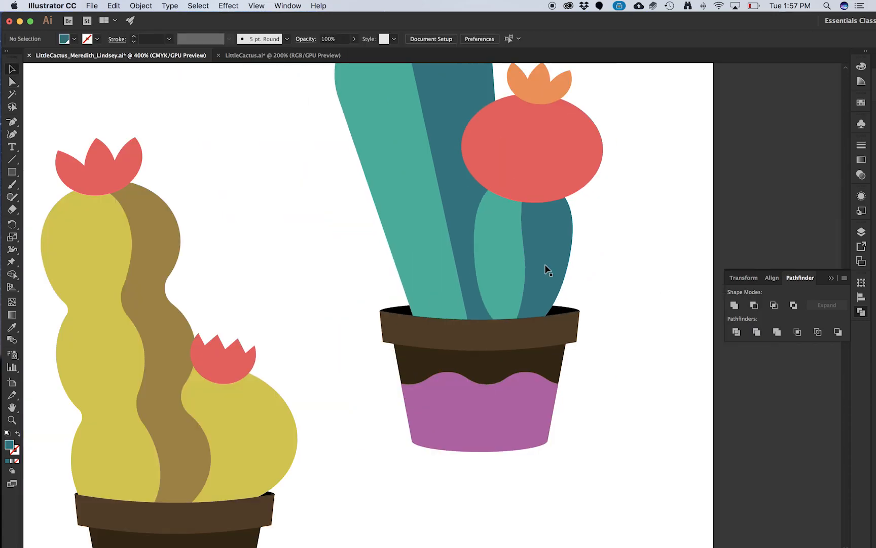
Step: Examine the shading pieces of the red ball cactus in LittleCactus.ai, including their blending modes and opacities
scroll(546, 264, down, 2)
scroll(532, 179, down, 1)
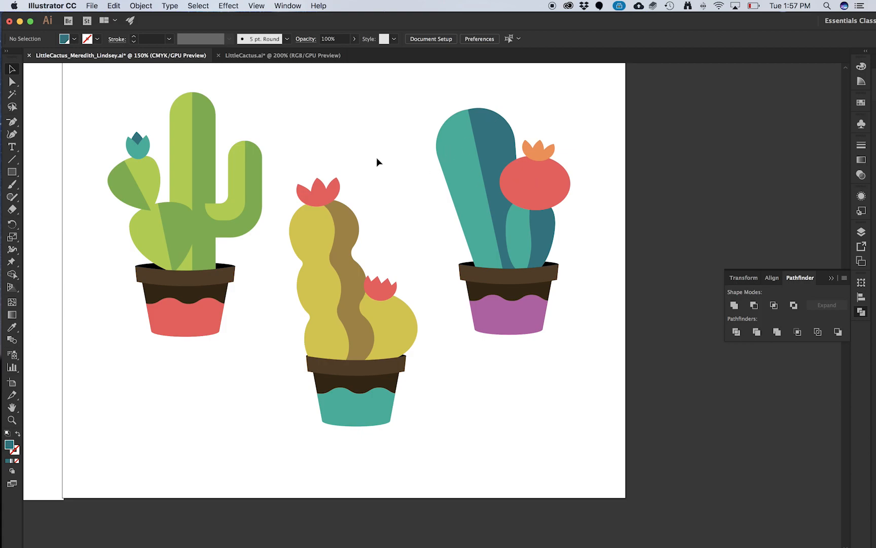
click(298, 56)
click(602, 216)
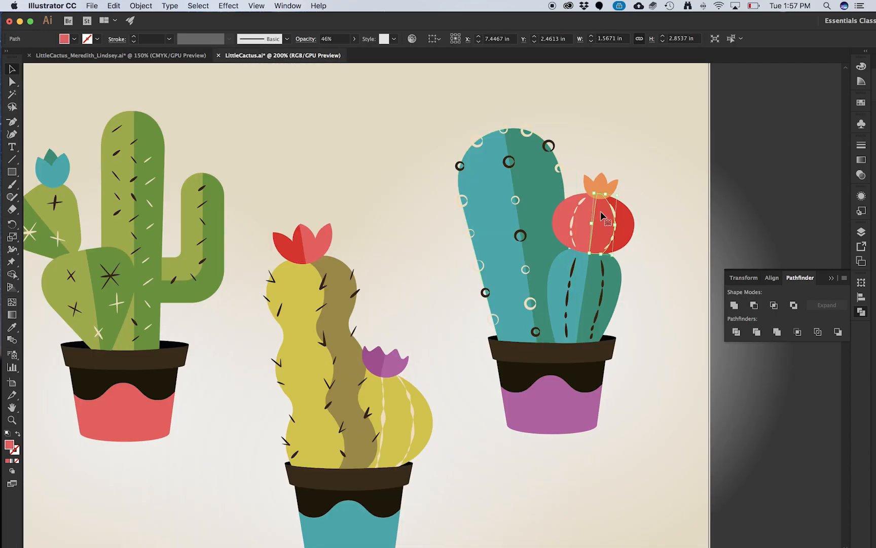
scroll(631, 219, up, 1)
click(628, 225)
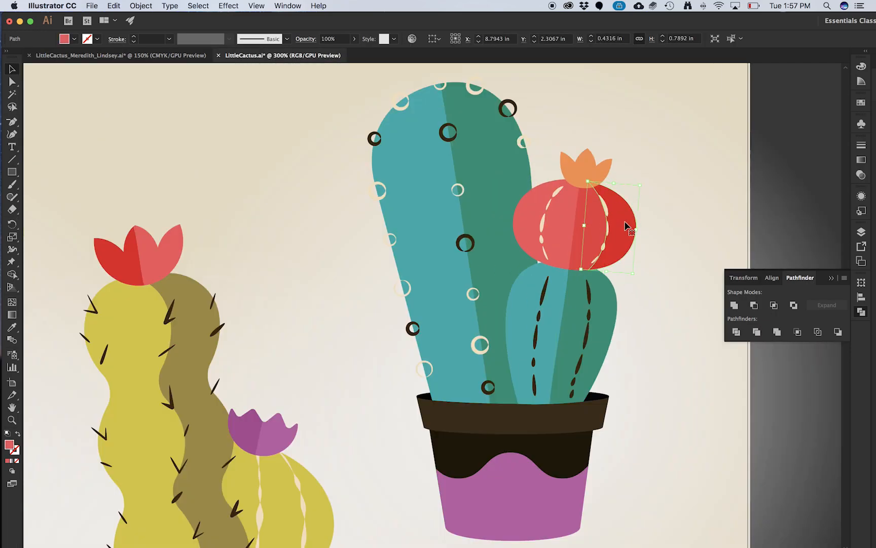
click(593, 217)
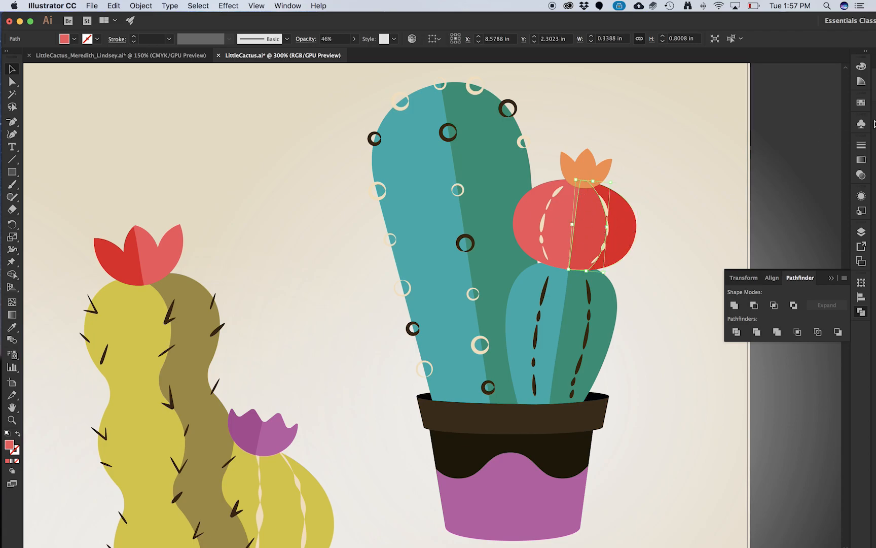
click(862, 175)
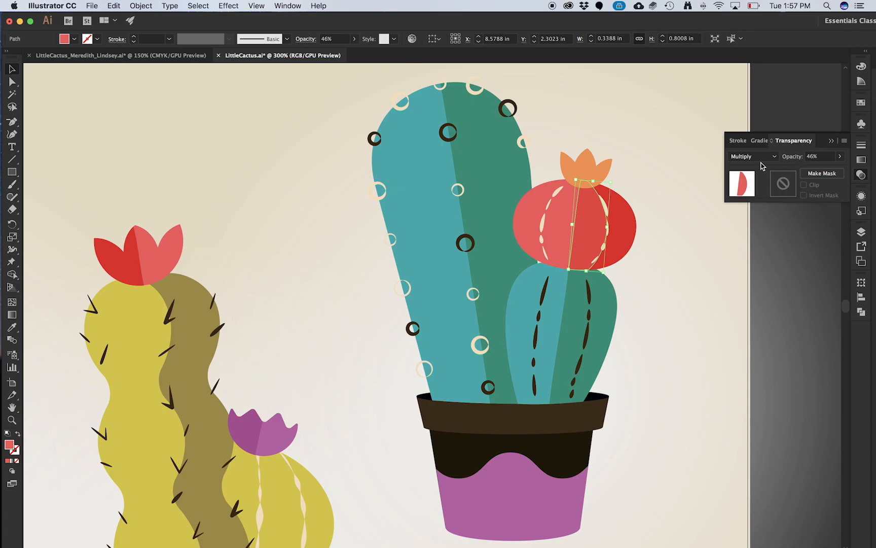
click(619, 210)
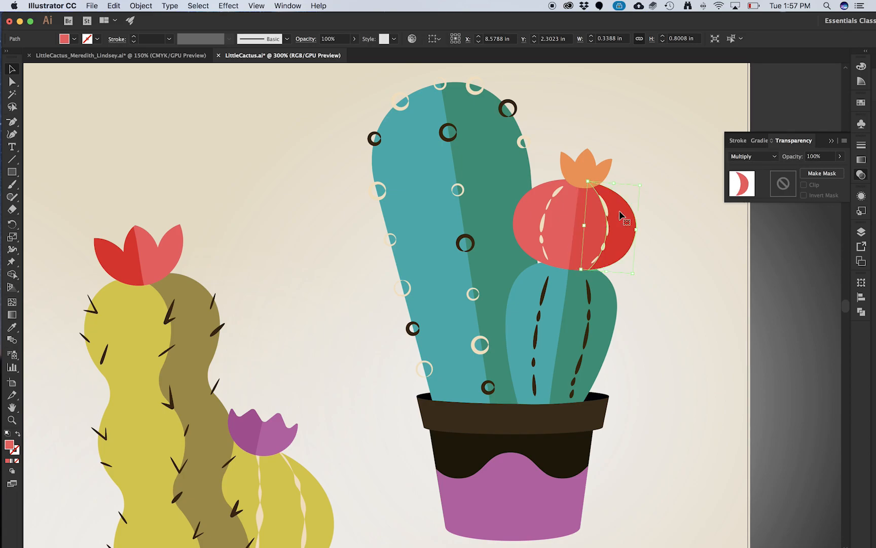
click(552, 219)
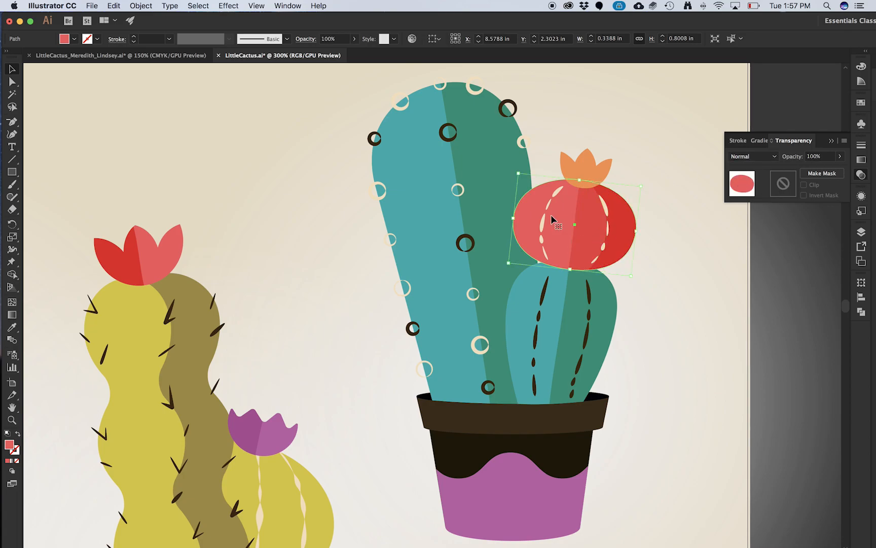
Step: Return to LittleCactus_Meredith_Lindsey.ai and erase the left part of a copy of the red ball, keeping the original behind
click(130, 55)
click(555, 177)
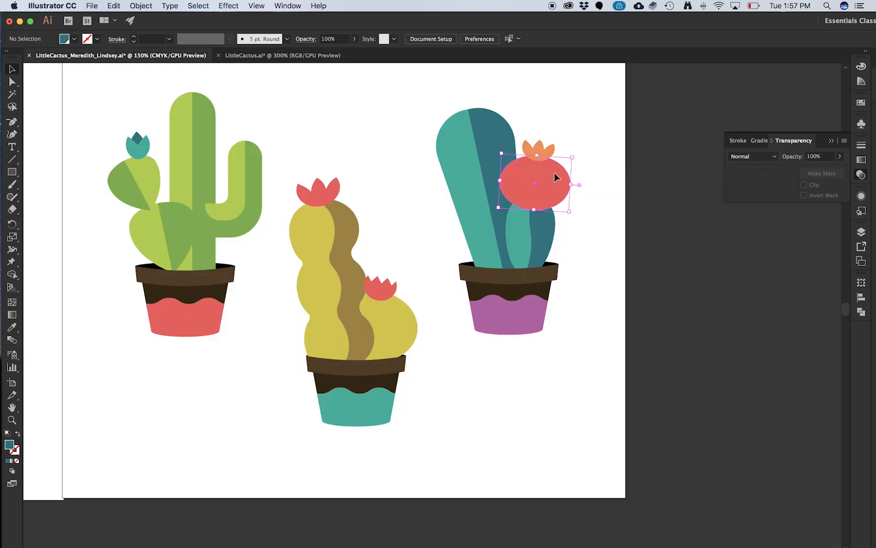
scroll(548, 180, up, 2)
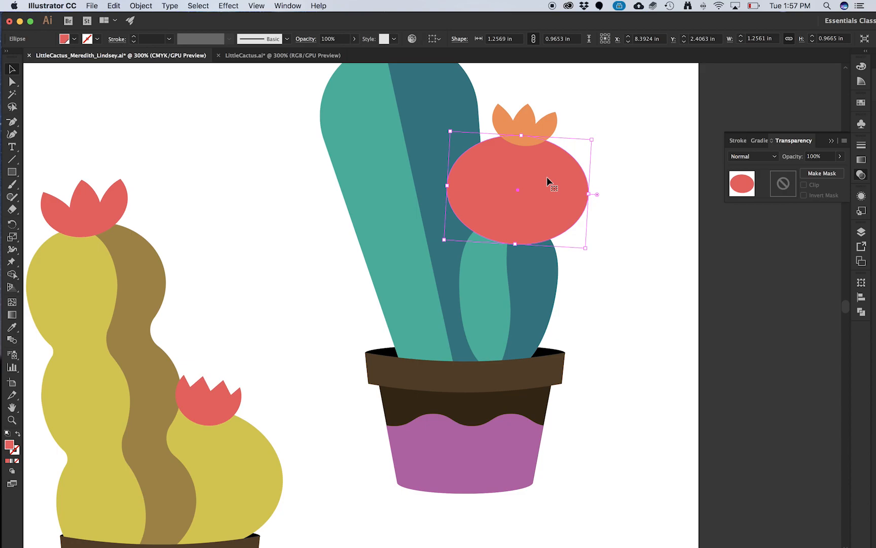
key(shift+e)
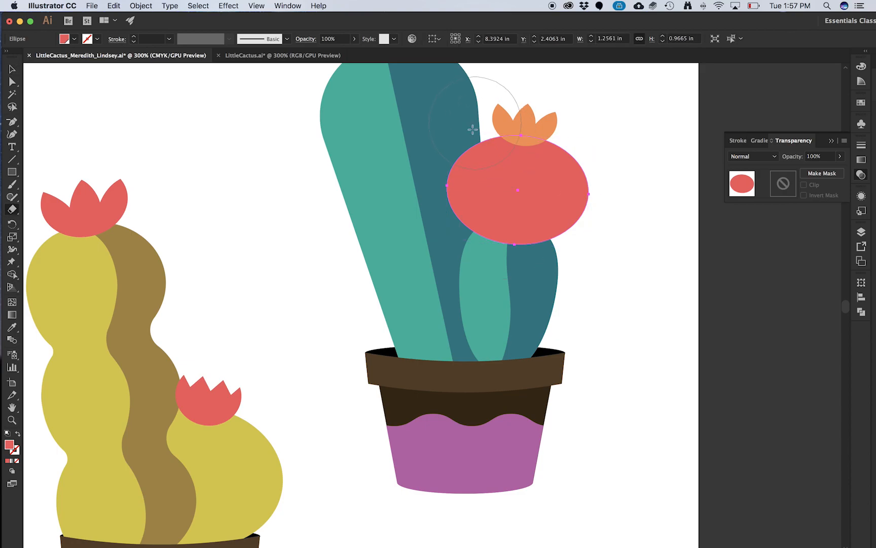
mouse_move(469, 133)
mouse_down()
mouse_move(468, 233)
mouse_move(458, 221)
mouse_up()
key(super+z)
drag(472, 145, 462, 247)
key(v)
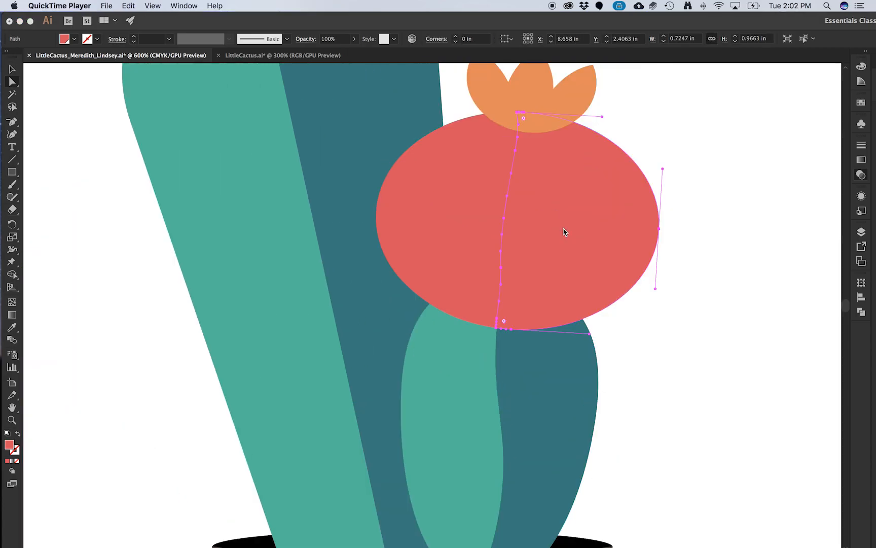
Step: Remove the extra anchor points along the cut edge of the red ball's right-hand piece to straighten it
click(607, 263)
key(v)
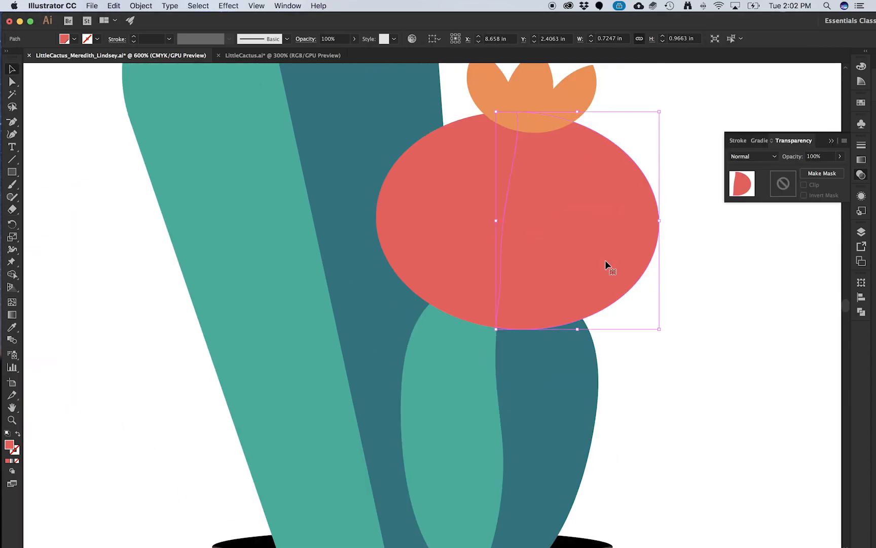
click(669, 381)
key(a)
click(504, 212)
key(p)
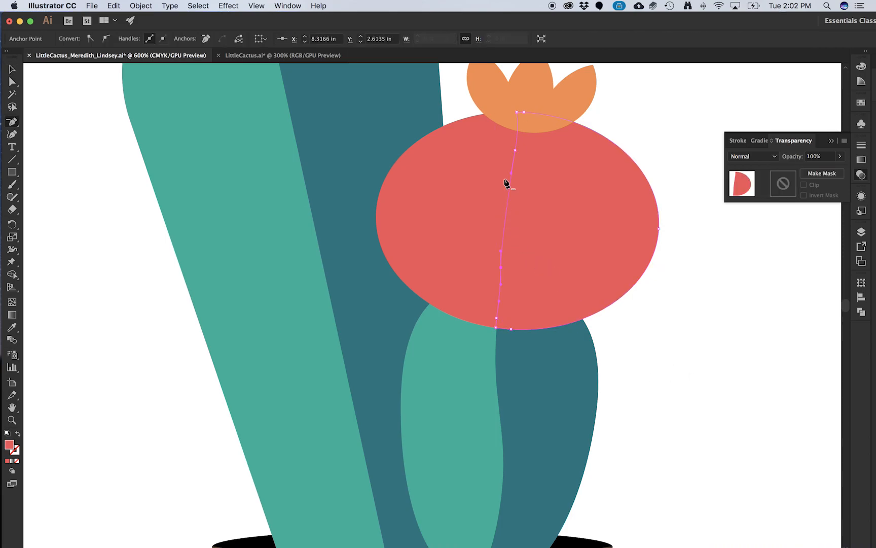
click(515, 150)
click(500, 267)
key(v)
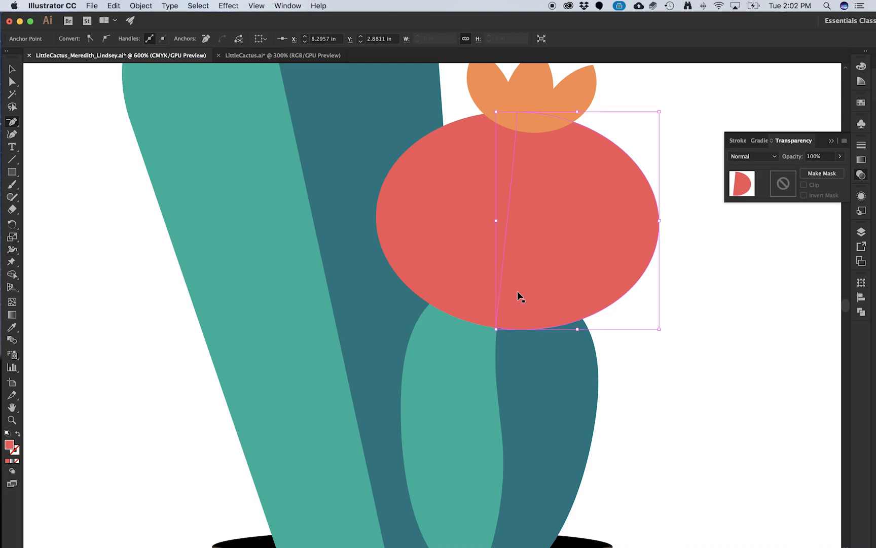
Step: Set the blending mode of the red ball's right-hand piece to Multiply
click(745, 157)
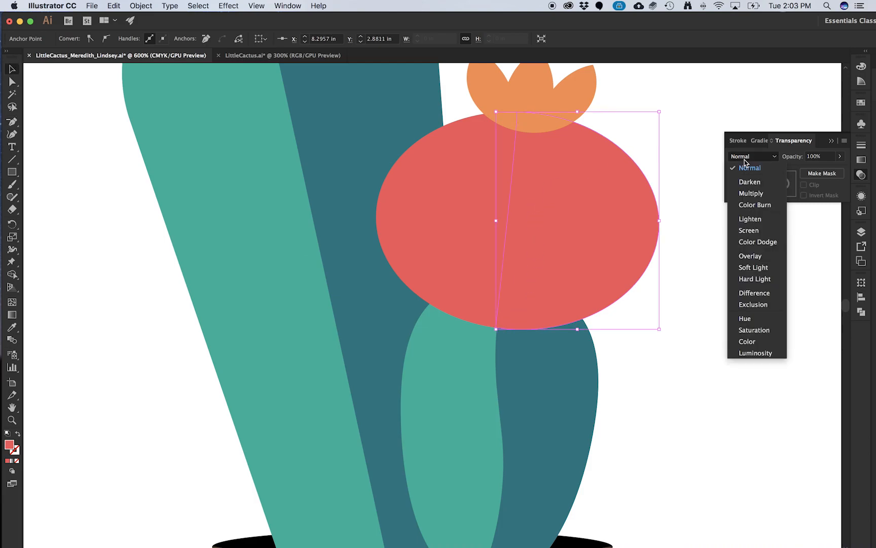
click(754, 193)
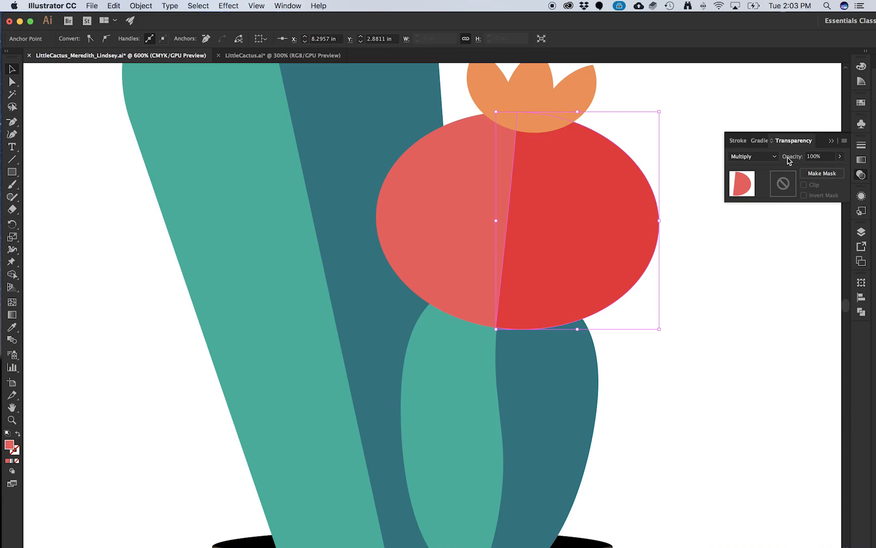
click(840, 157)
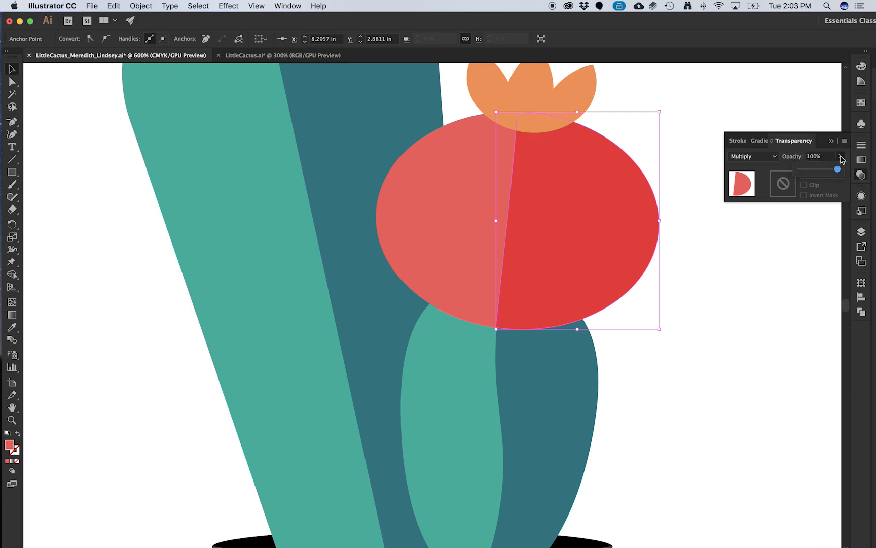
click(702, 259)
Step: Split the Multiply piece of the red ball into two with a curved, top-to-bottom Knife cut
click(575, 242)
click(689, 329)
click(596, 195)
click(12, 173)
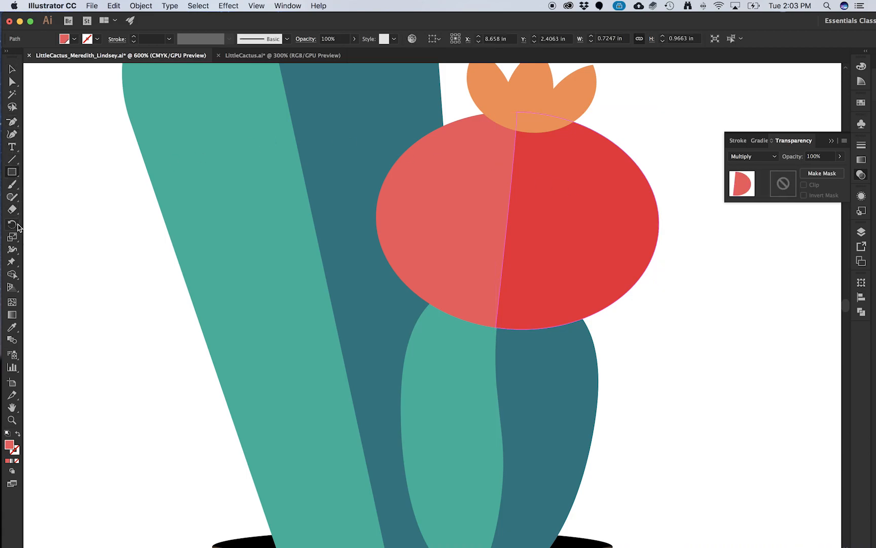
mouse_move(17, 211)
mouse_down()
mouse_move(58, 221)
mouse_move(62, 234)
mouse_up()
mouse_move(534, 97)
mouse_down()
mouse_move(576, 142)
mouse_move(591, 227)
mouse_move(574, 291)
mouse_move(542, 339)
mouse_up()
key(v)
click(640, 307)
click(619, 250)
Step: Lower the opacity of the red ball's middle band to 48% and deselect it
click(576, 222)
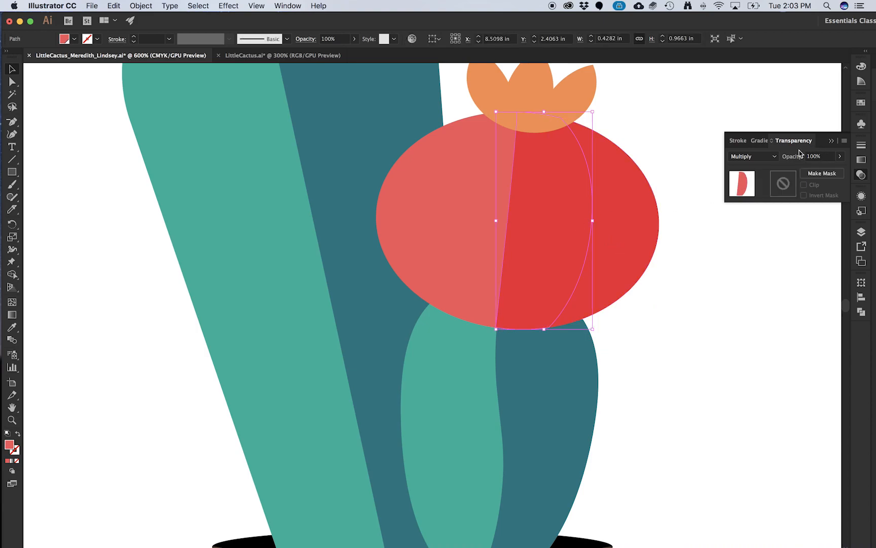
click(841, 158)
click(822, 173)
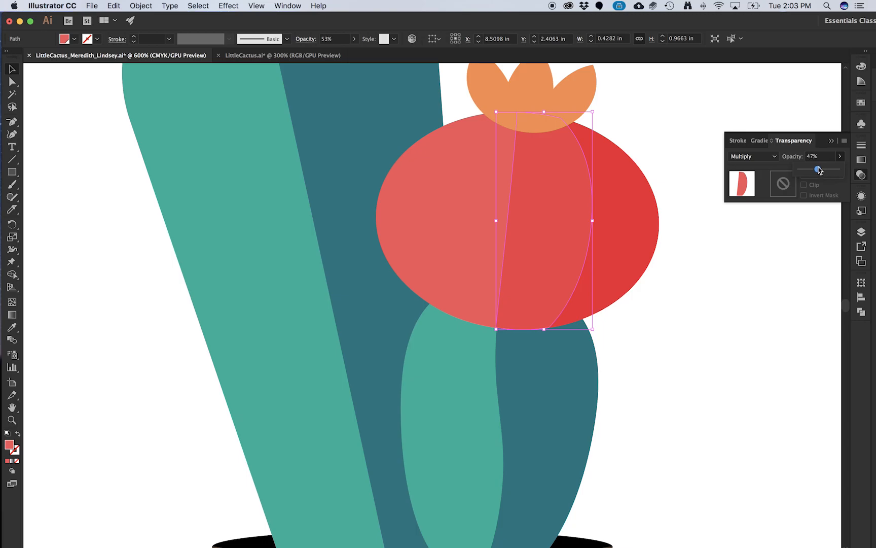
drag(818, 169, 819, 170)
click(675, 320)
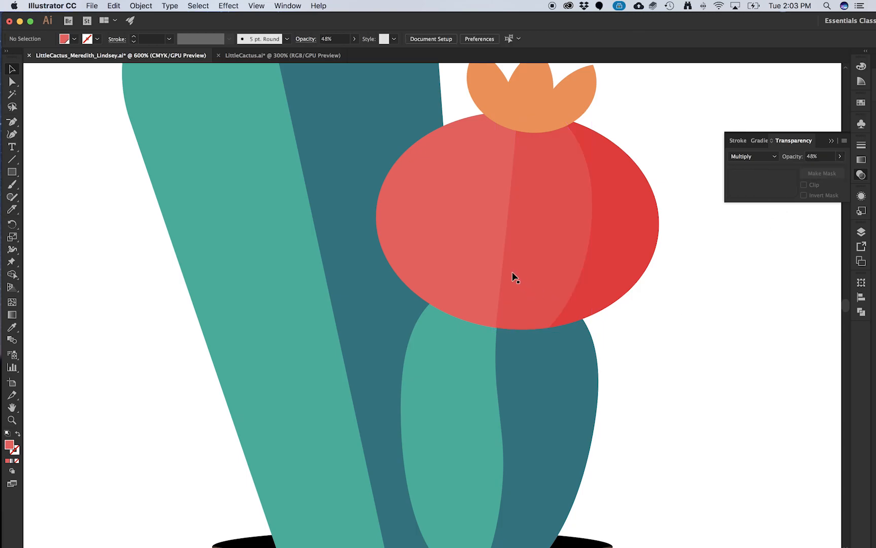
Step: Delete the anchor point at the lower left corner of the red ball's middle band, where it meets the small cactus
scroll(513, 275, down, 3)
scroll(515, 284, up, 3)
scroll(500, 301, up, 3)
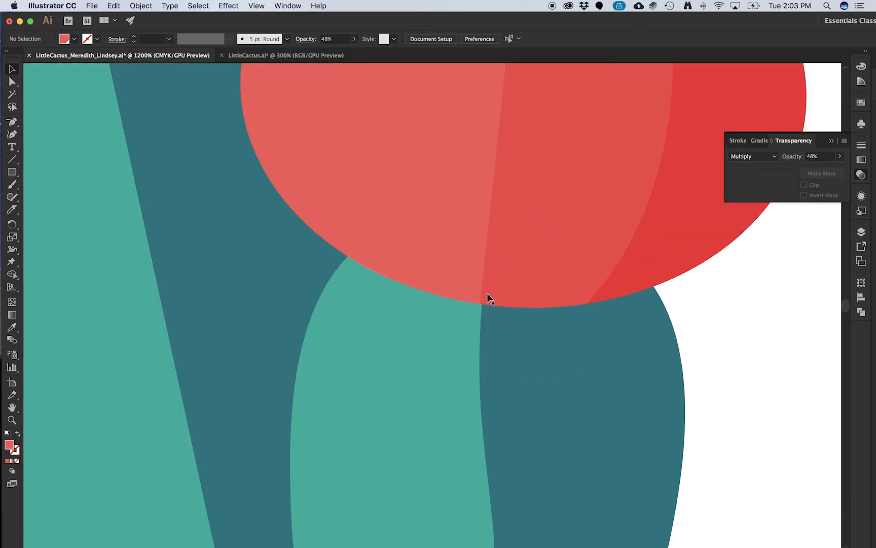
click(493, 299)
scroll(482, 304, up, 5)
scroll(487, 267, up, 1)
key(p)
click(480, 289)
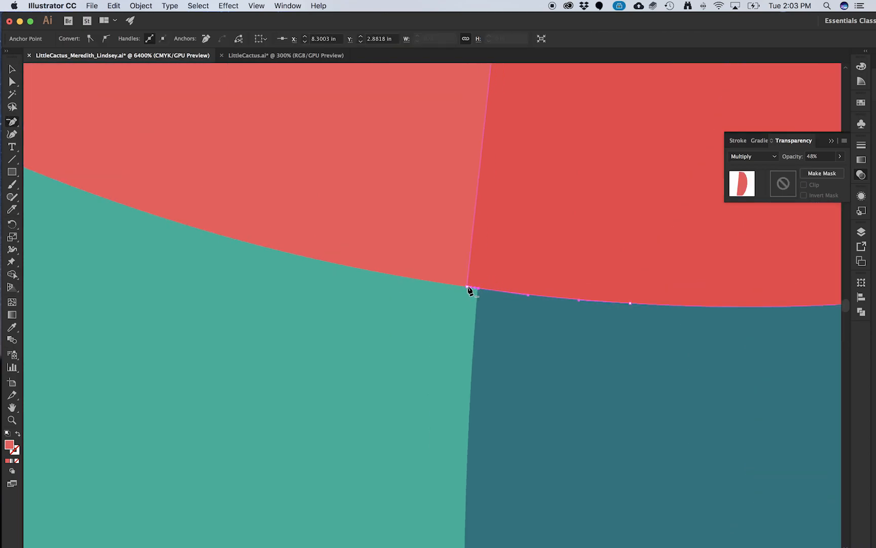
click(467, 287)
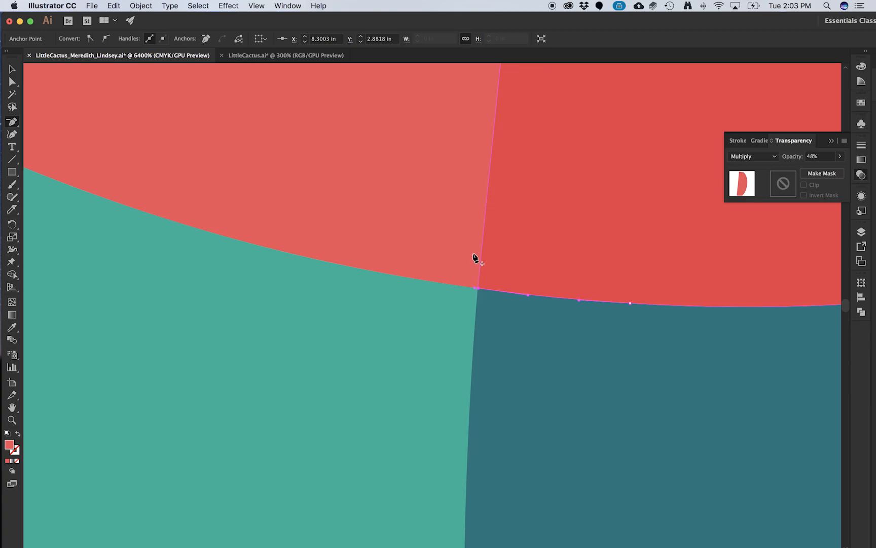
Step: Check the upper end of the middle band's straight edge, deselect it, and review the blue cactus's overall shading
scroll(475, 260, down, 5)
scroll(499, 143, up, 4)
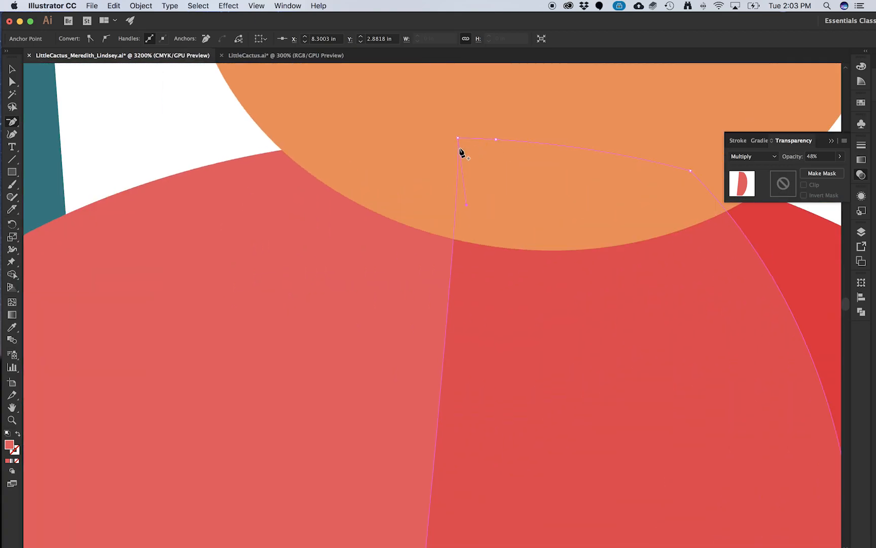
scroll(432, 155, down, 7)
key(v)
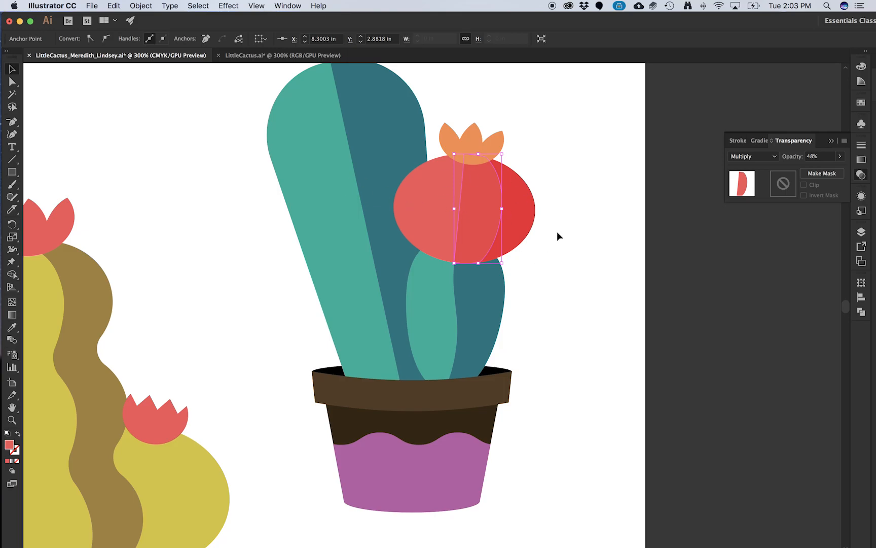
scroll(441, 244, up, 2)
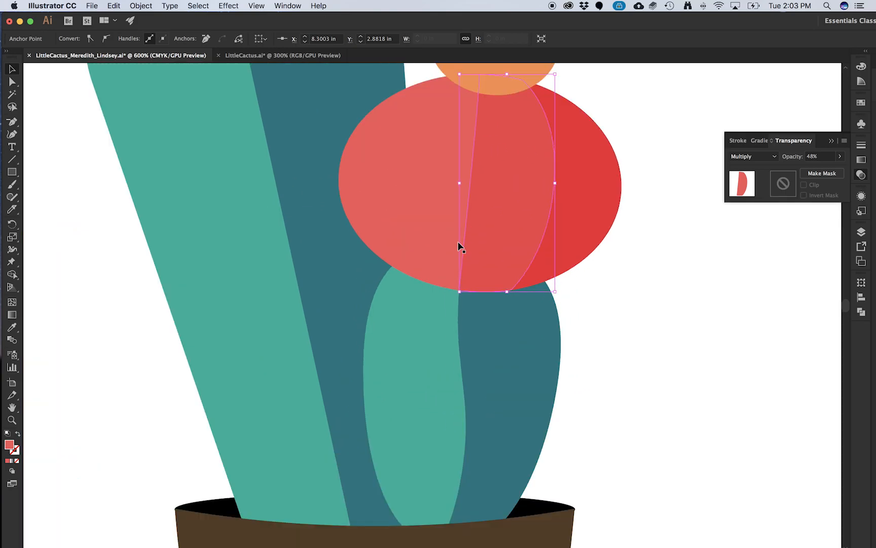
key(super+shift+a)
scroll(507, 339, down, 3)
scroll(490, 341, down, 1)
scroll(484, 343, up, 2)
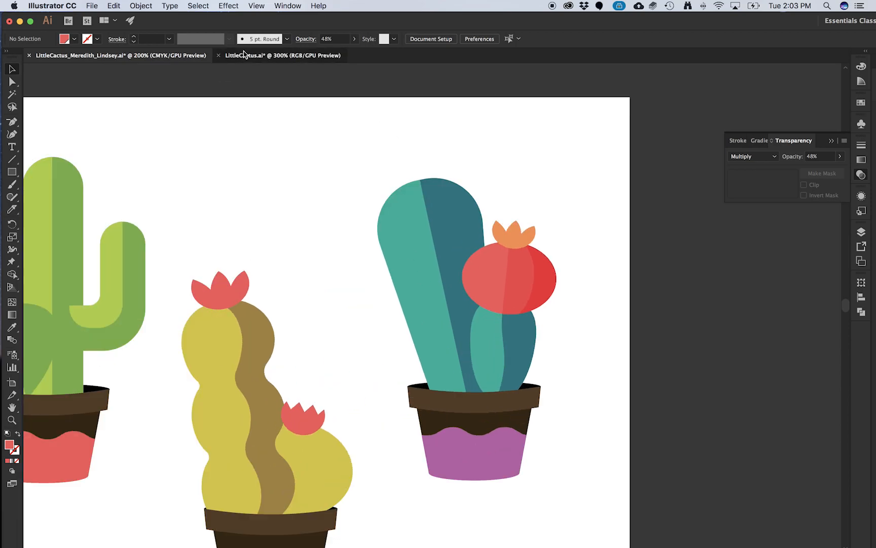
Step: Examine the blend mode and opacity of the red and purple flowers' darker halves in LittleCactus.ai, and return to the working file
click(239, 55)
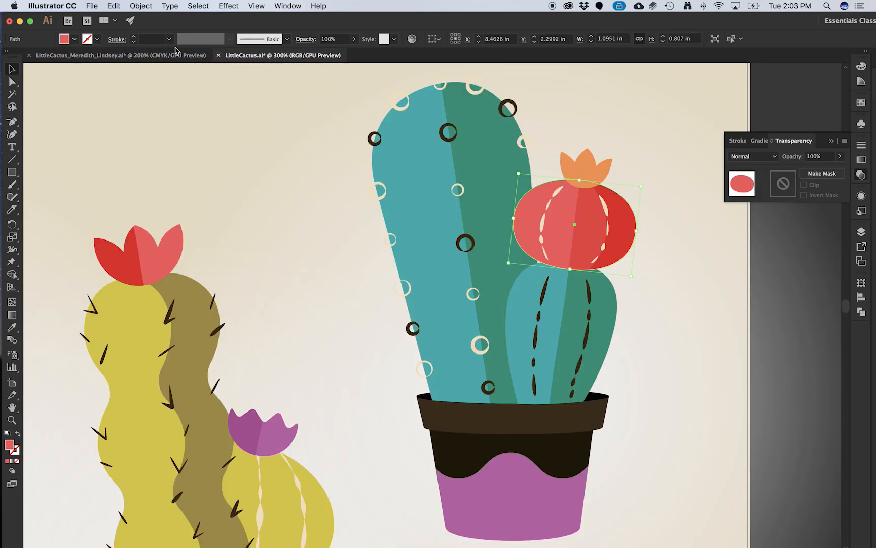
click(115, 261)
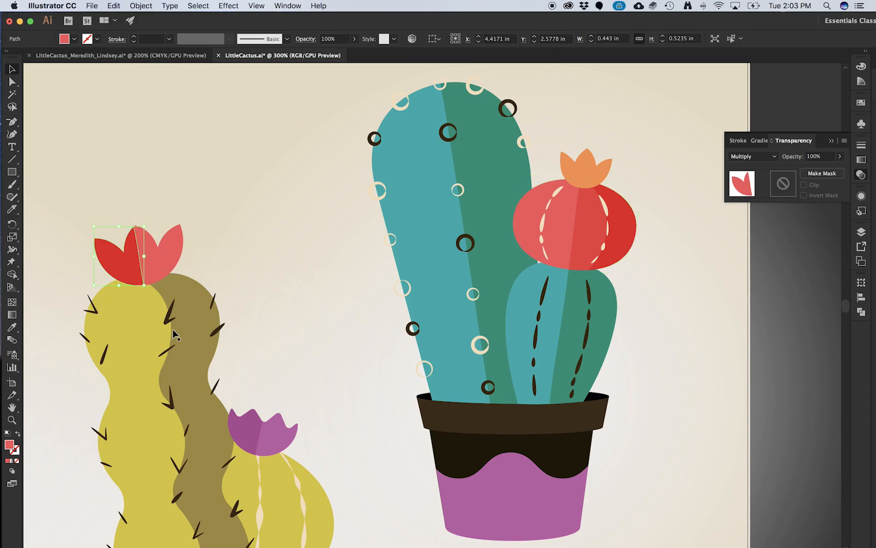
click(250, 437)
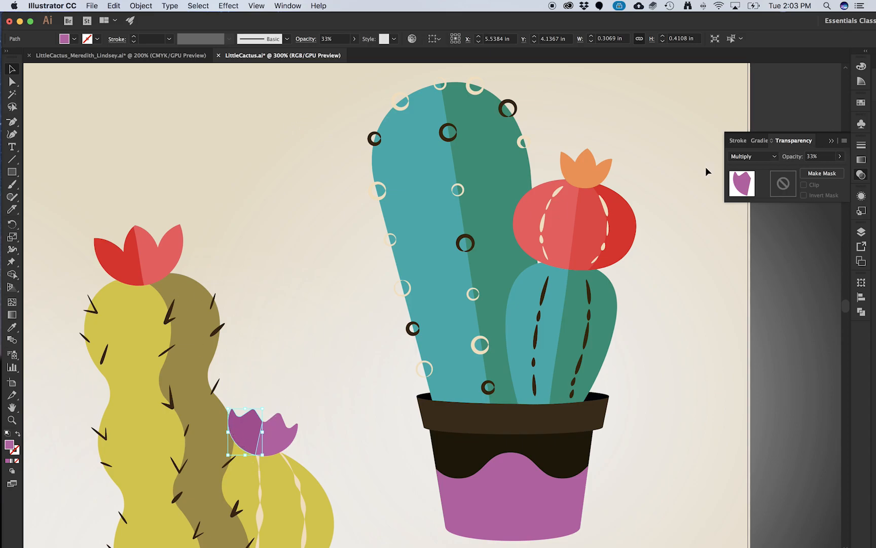
scroll(199, 249, left, 15)
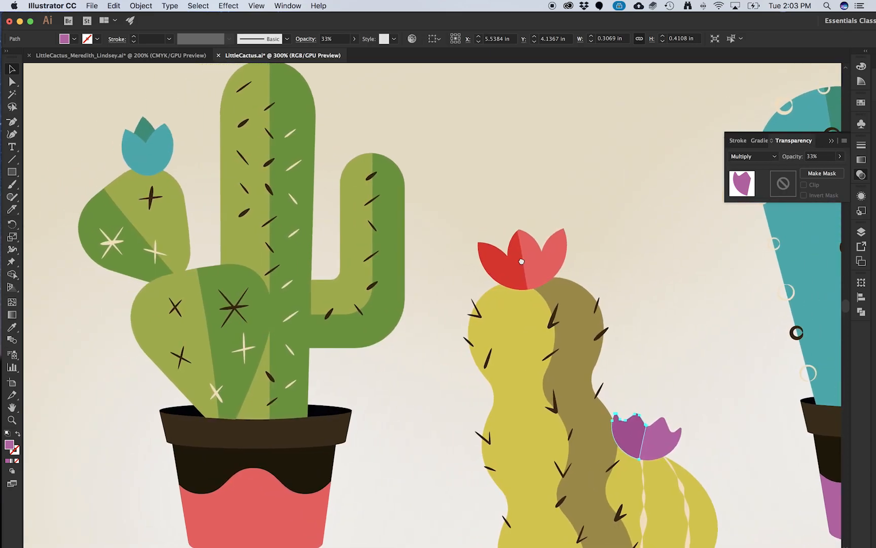
scroll(182, 173, right, 8)
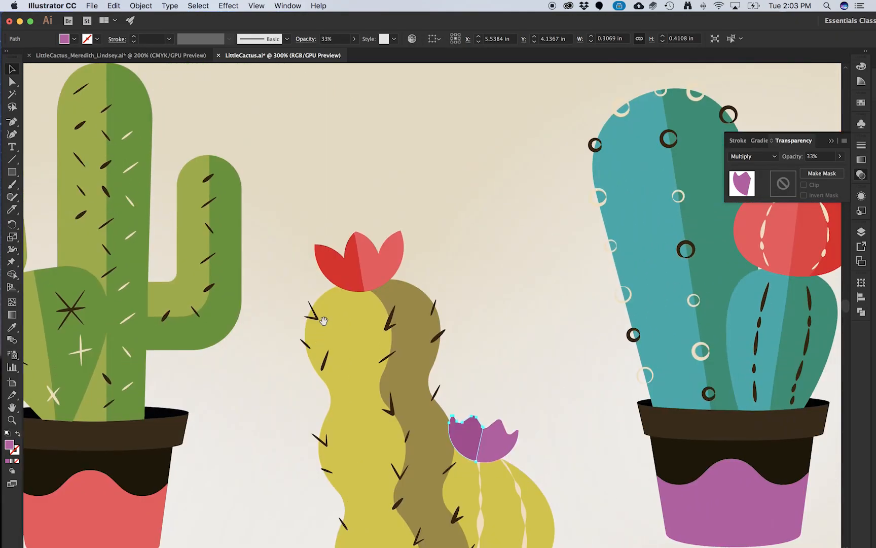
click(201, 56)
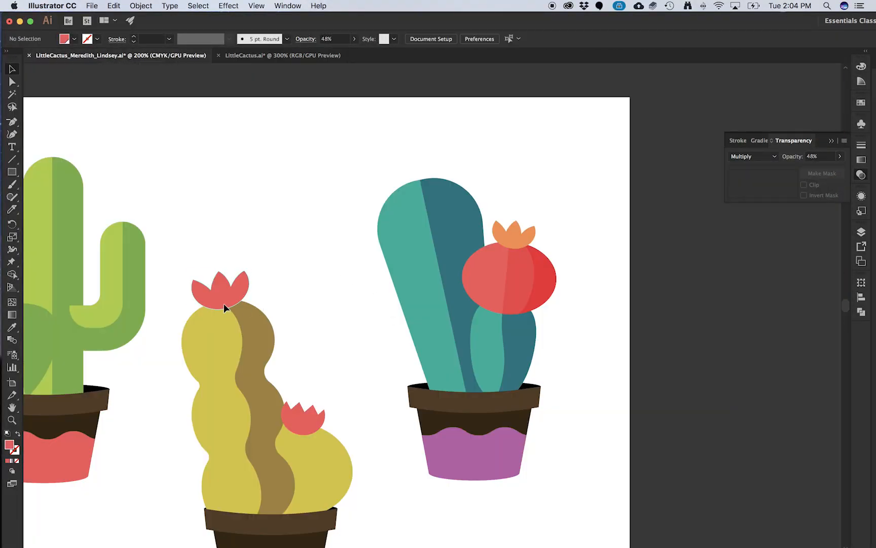
Step: Erase the right half of the yellow cactus's top flower copy and give the remaining piece the red ball's Multiply shading
click(223, 305)
key(shift+e)
drag(248, 260, 264, 313)
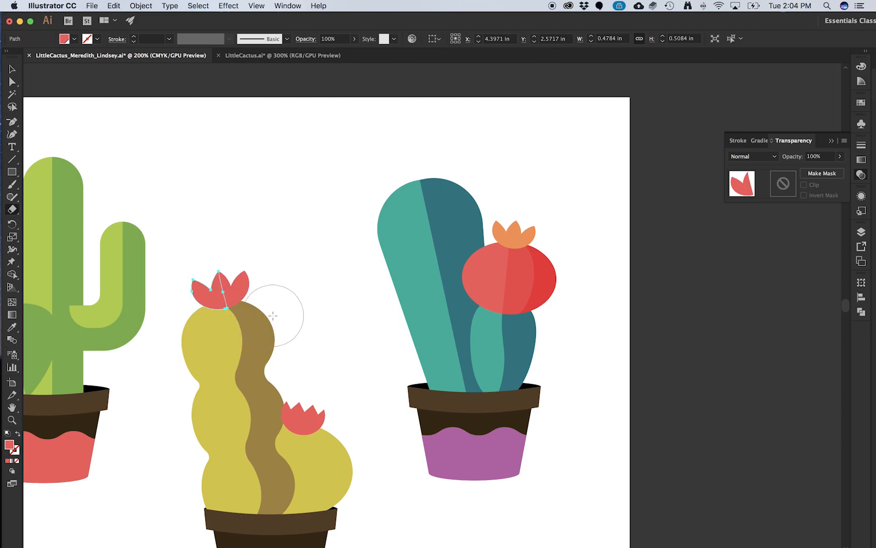
key(i)
click(549, 274)
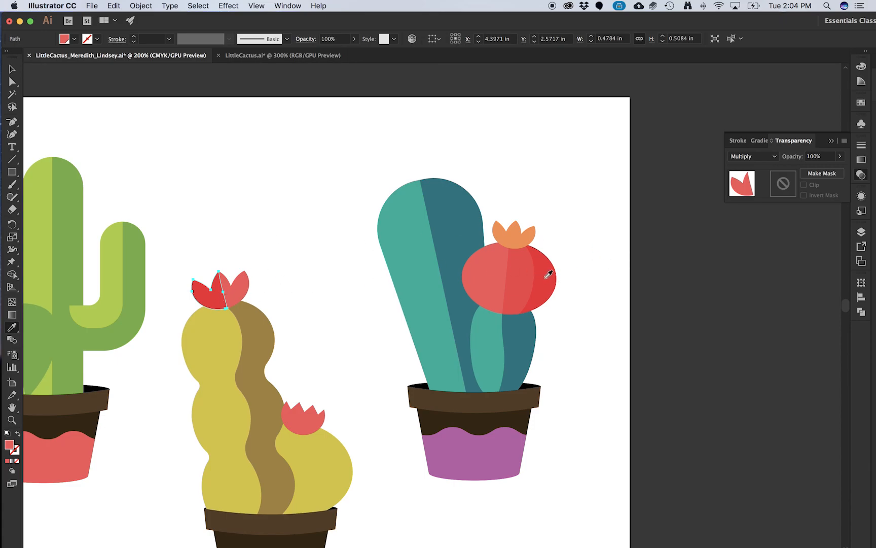
Step: Adjust the anchor point near the tip of the top flower's dark half along its dividing edge
scroll(231, 300, up, 10)
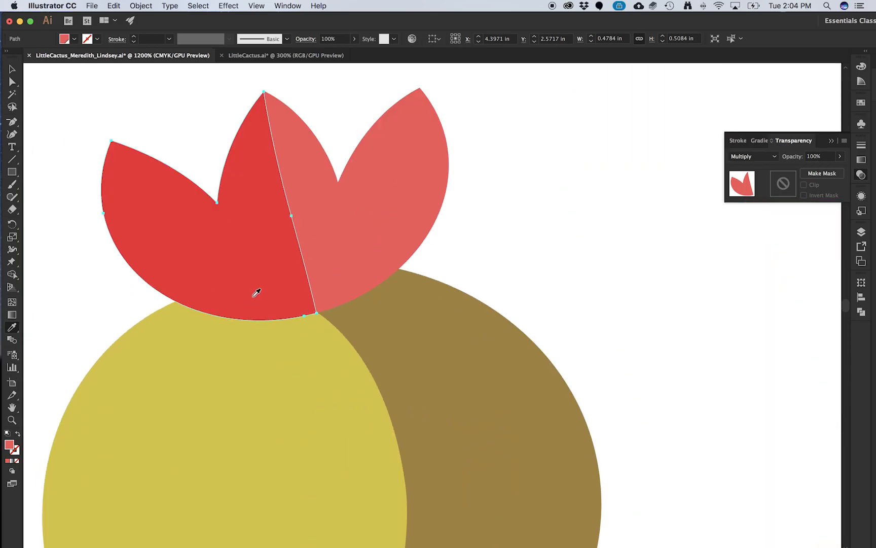
key(a)
click(297, 225)
click(272, 136)
drag(272, 136, 279, 145)
scroll(280, 152, down, 10)
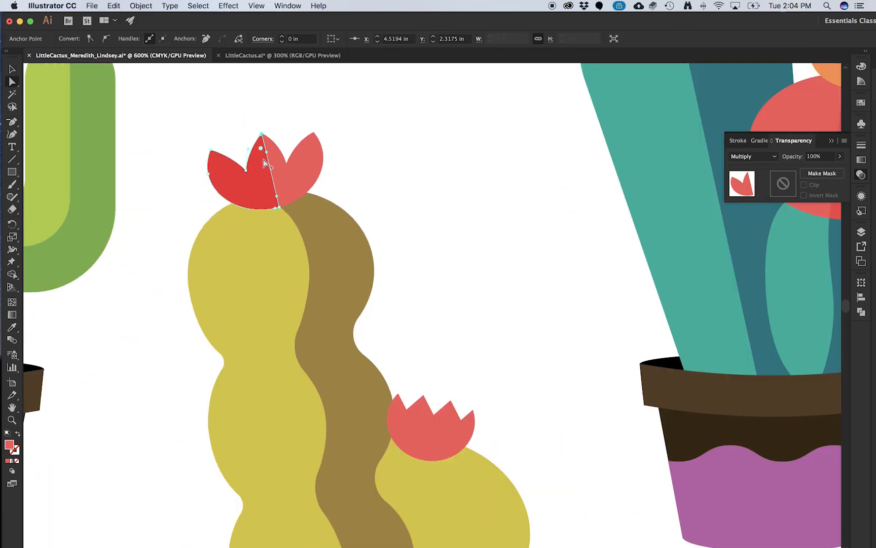
Step: Apply the top flower's red Multiply shading to the small flower on the yellow cactus's lower bulge
key(v)
click(350, 303)
scroll(346, 299, up, 5)
scroll(344, 295, up, 2)
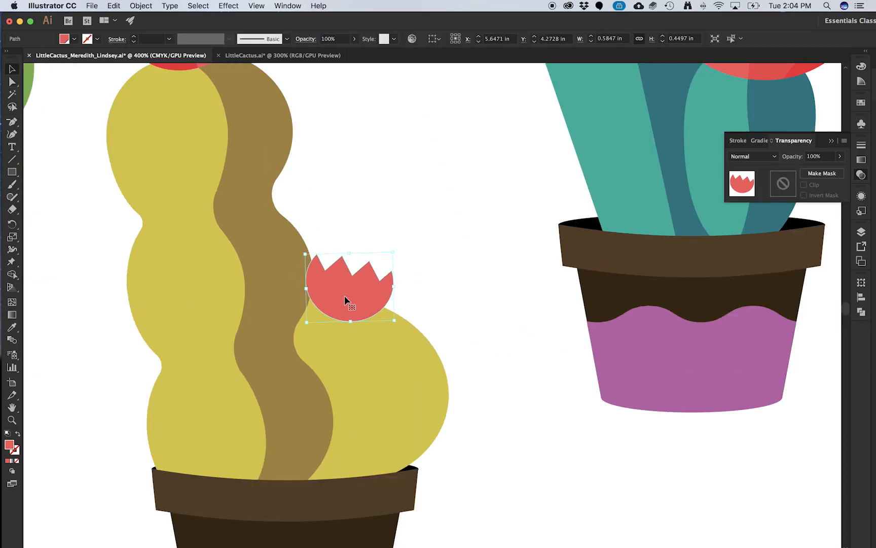
key(a)
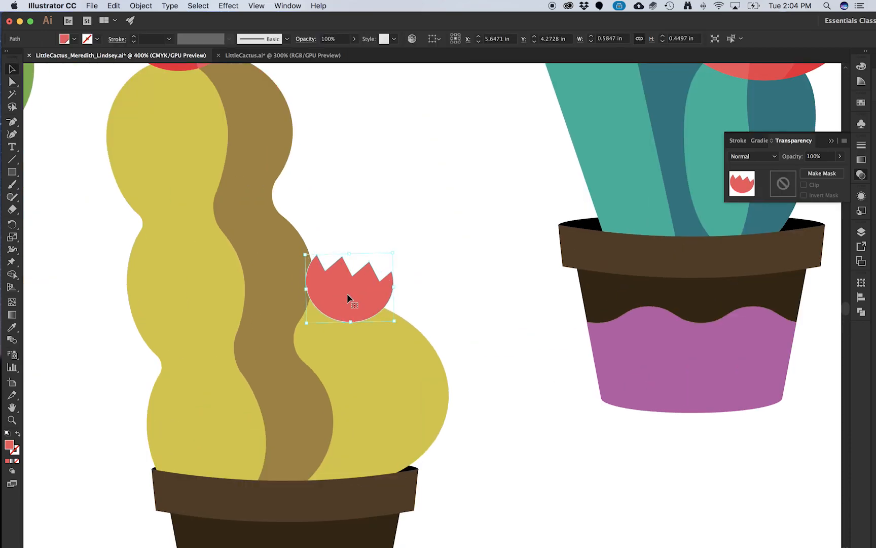
scroll(347, 293, up, 1)
key(i)
click(178, 79)
Step: Erase the right half of the small flower's Multiply shape, retrying the stroke until the cut runs from the middle notch to the base
key(shift+e)
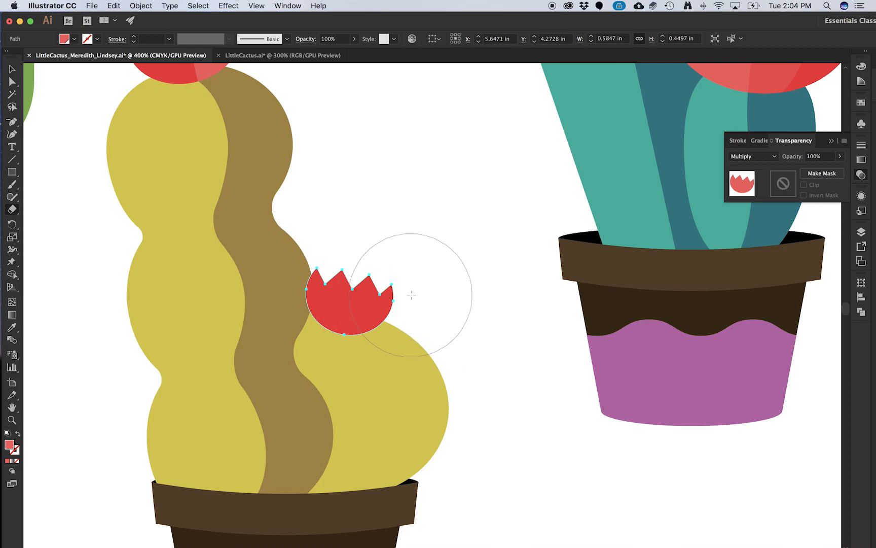
drag(415, 290, 404, 364)
key(super+z)
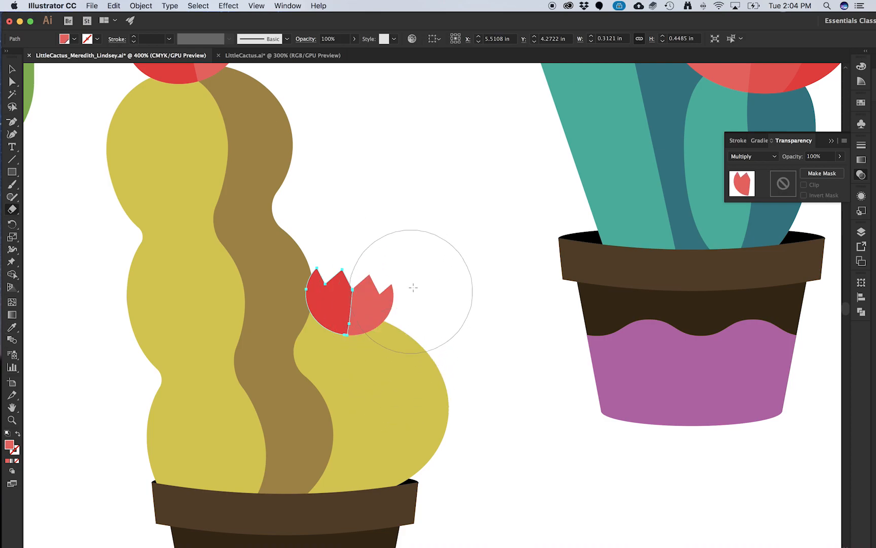
drag(415, 286, 399, 343)
key(super+z)
key(super+z)
drag(411, 298, 405, 349)
key(super+z)
scroll(399, 330, up, 3)
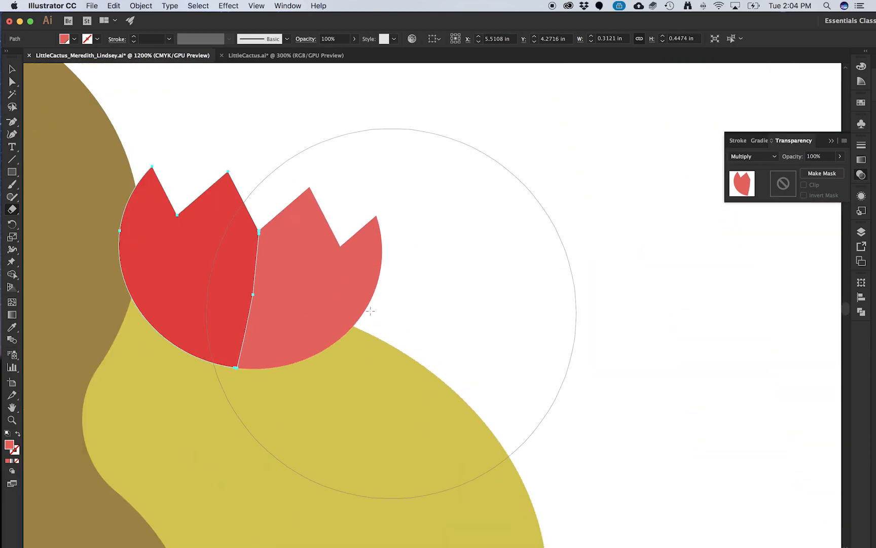
Step: Delete the extra anchor points along the dividing edge of the small flower's dark half
key(p)
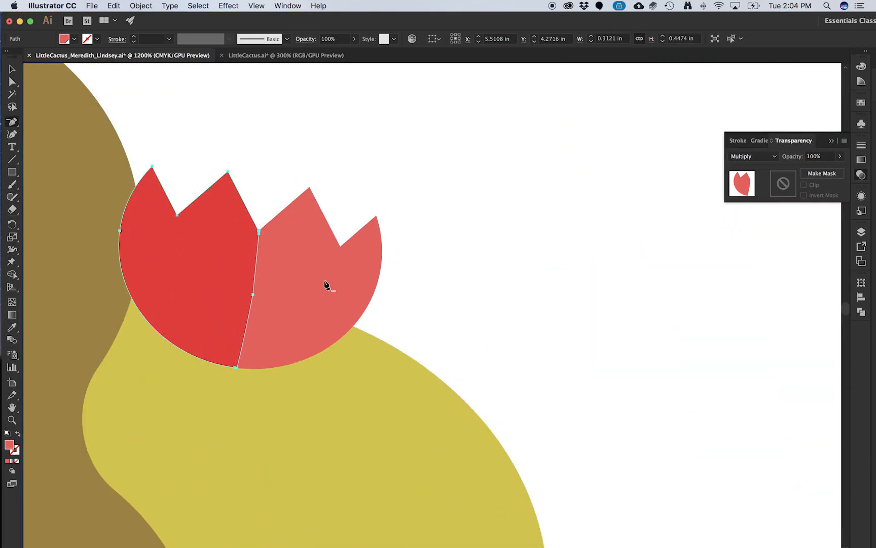
click(259, 232)
click(253, 295)
Step: Remove the stray anchor point beside the small flower's middle notch so the dividing edge starts at the notch, and deselect the shape
key(v)
click(264, 225)
scroll(259, 238, up, 5)
click(268, 194)
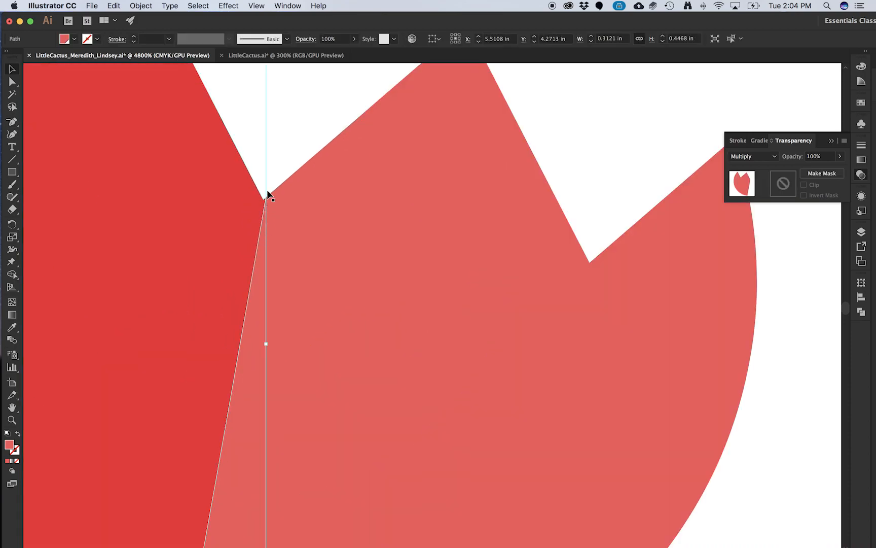
scroll(263, 195, up, 5)
drag(225, 211, 245, 247)
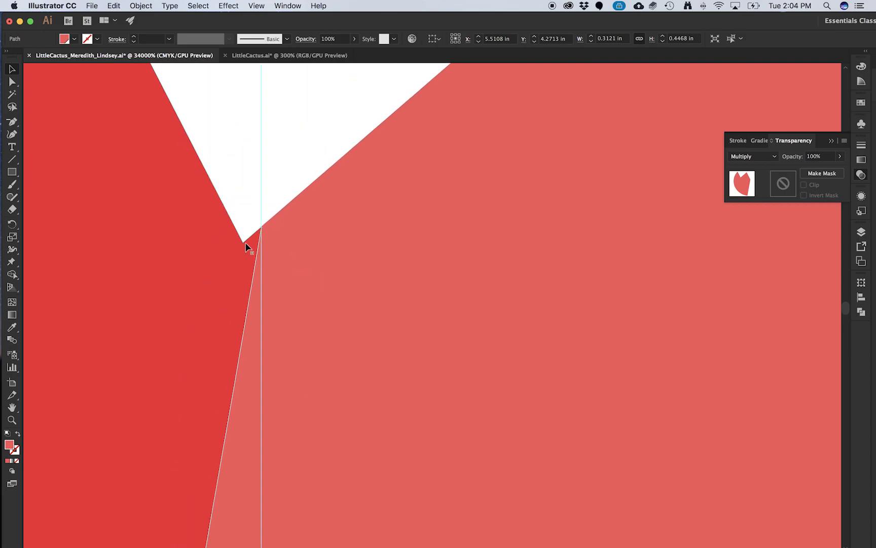
key(p)
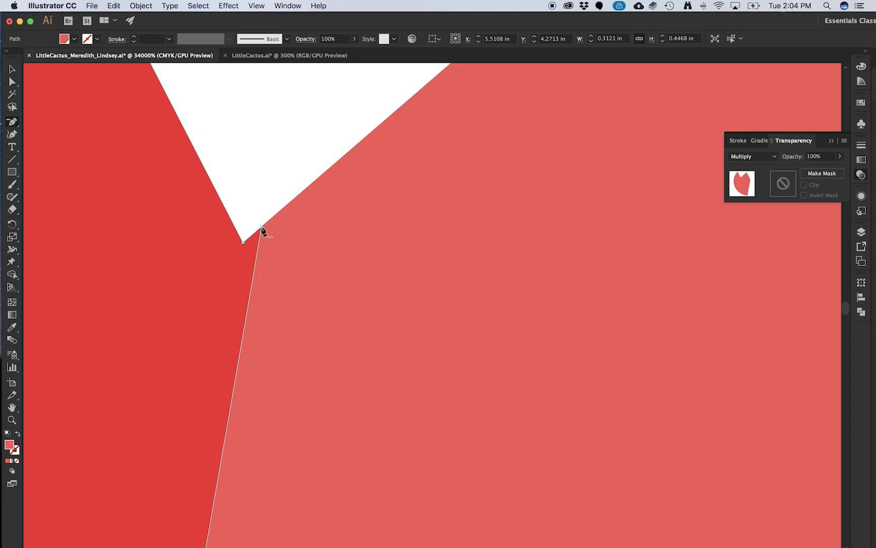
click(262, 228)
scroll(330, 252, down, 5)
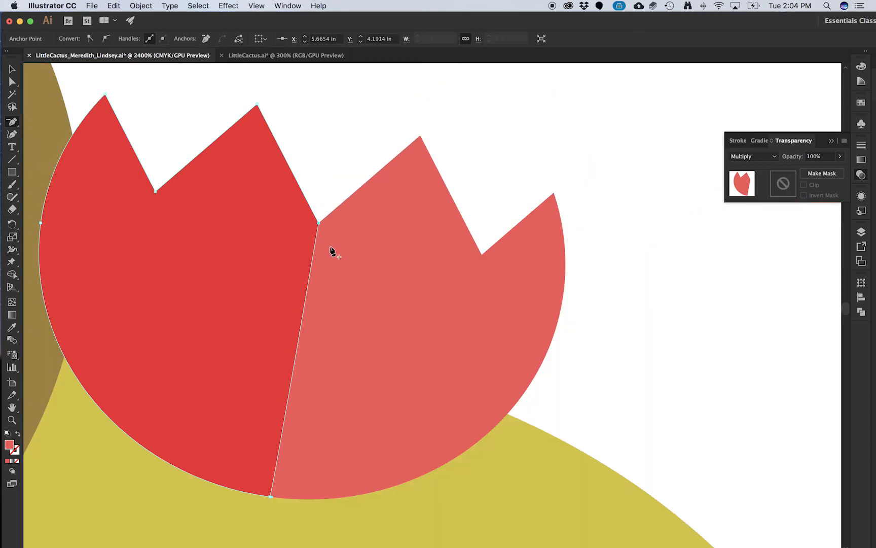
scroll(330, 249, down, 5)
key(v)
click(341, 207)
Step: Compare the shaded cacti with LittleCactus.ai and examine the stroke of a star-shaped spine on its green cactus pad
drag(274, 253, 292, 280)
drag(294, 216, 371, 270)
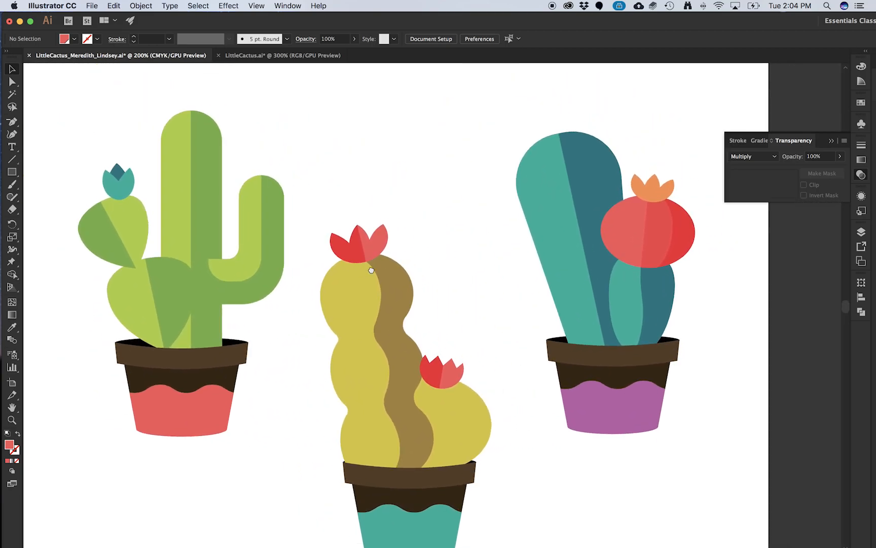
click(261, 56)
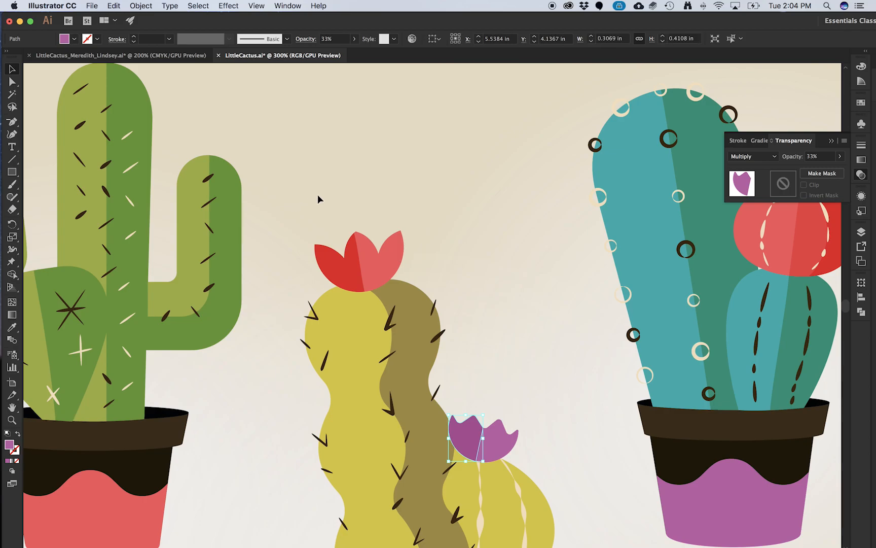
drag(193, 218, 367, 235)
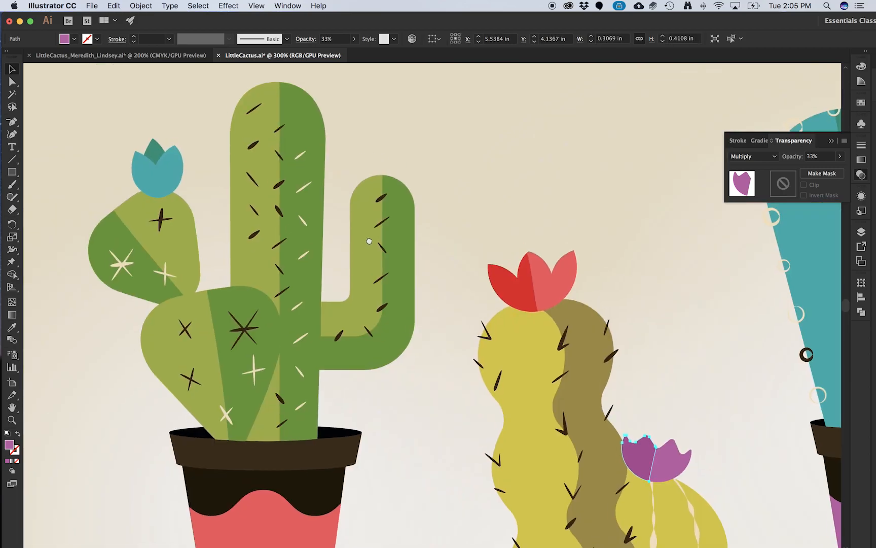
click(240, 318)
key(super+equal)
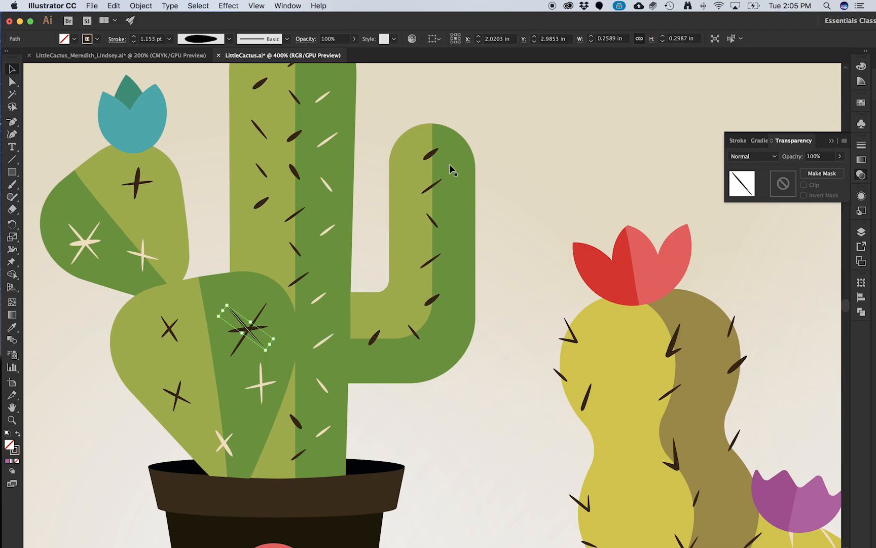
key(space)
drag(376, 133, 395, 249)
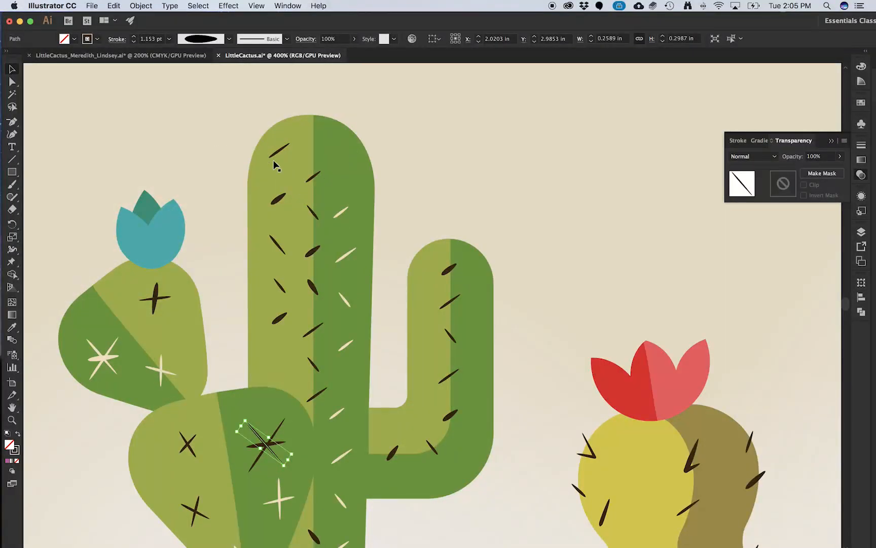
Step: Examine the spines on the finished yellow cactus and the stroke of a V-shaped spine along its shadow edge
key(space)
drag(523, 430, 364, 190)
drag(568, 379, 422, 241)
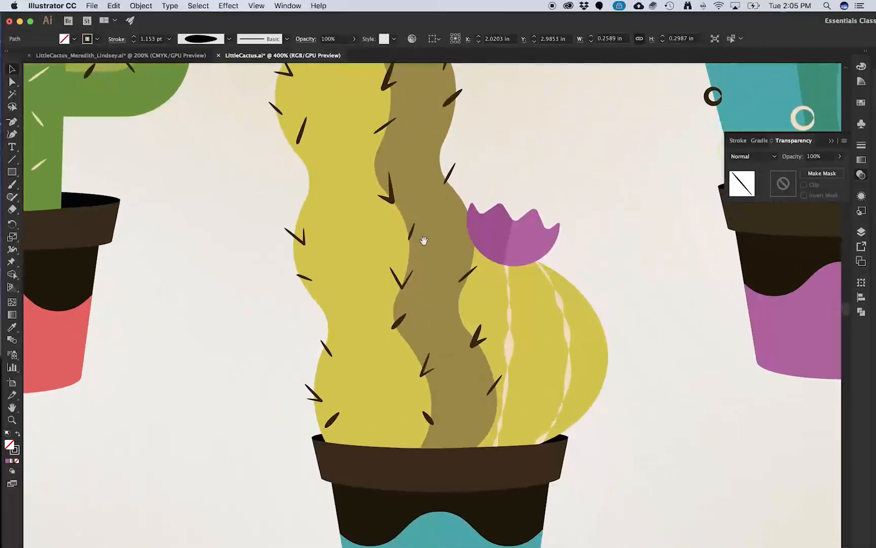
click(388, 195)
mouse_move(390, 198)
mouse_down()
mouse_move(361, 201)
mouse_move(390, 197)
mouse_up()
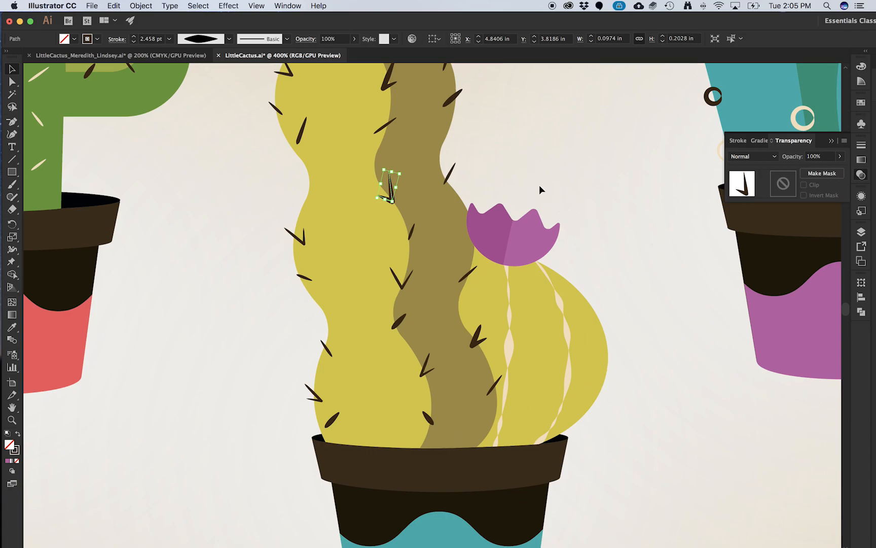
Step: Frame the green cactus in the working file and recheck the stroke of a V-shaped spine on the yellow cactus's outer edge in LittleCactus.ai
click(151, 57)
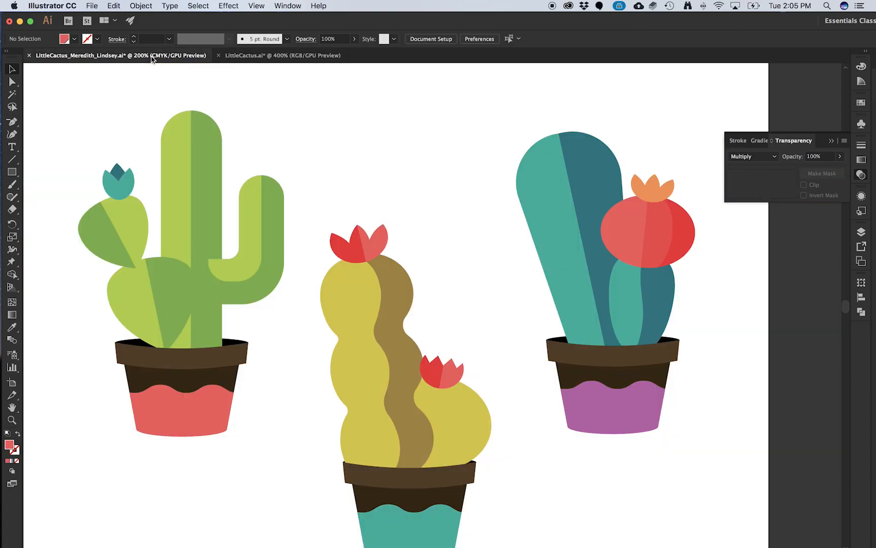
drag(153, 168, 268, 257)
super+click(287, 324)
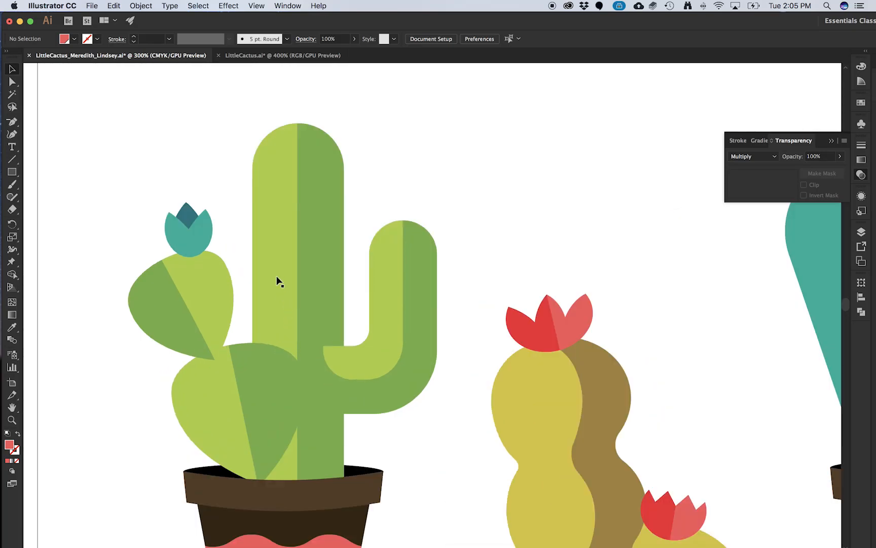
click(265, 57)
click(299, 238)
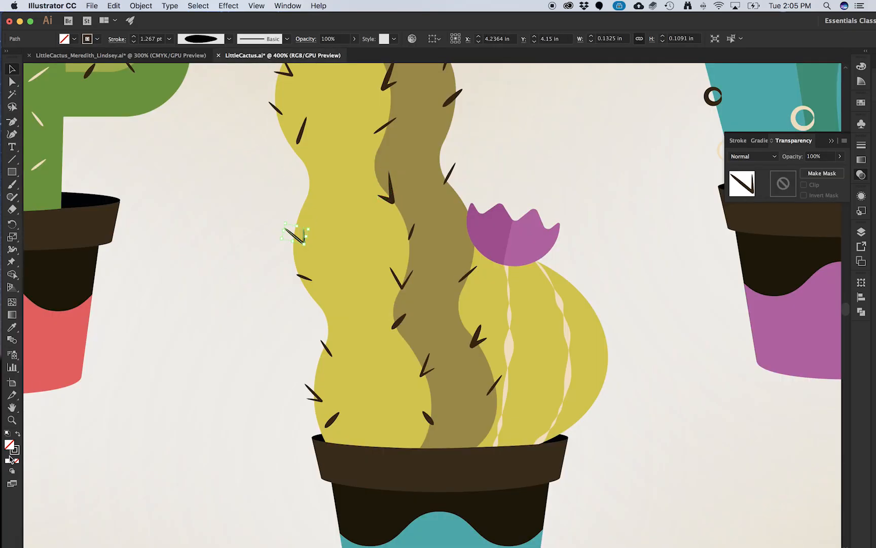
click(175, 55)
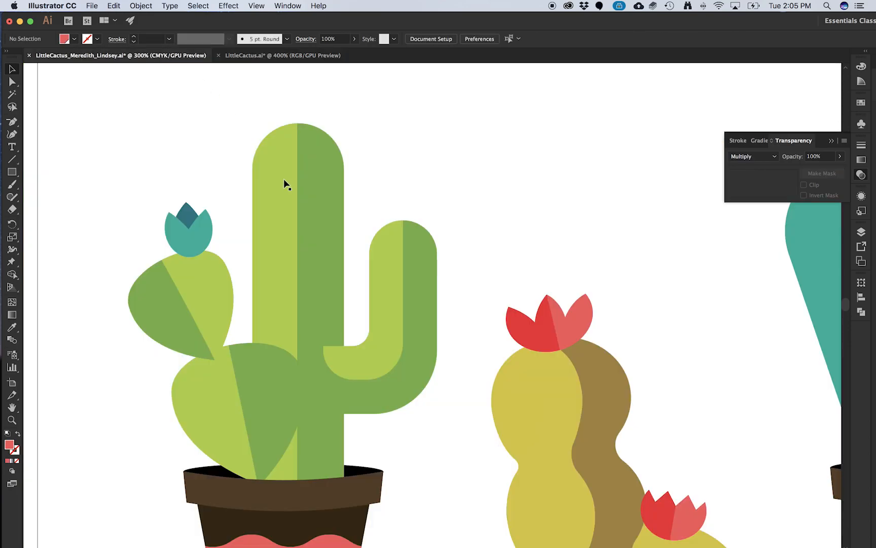
Step: Draw a short diagonal line about 0.14 in wide and 0.12 in high above the green cactus's blue flower, with a 2 pt stroke
click(12, 159)
drag(223, 187, 224, 187)
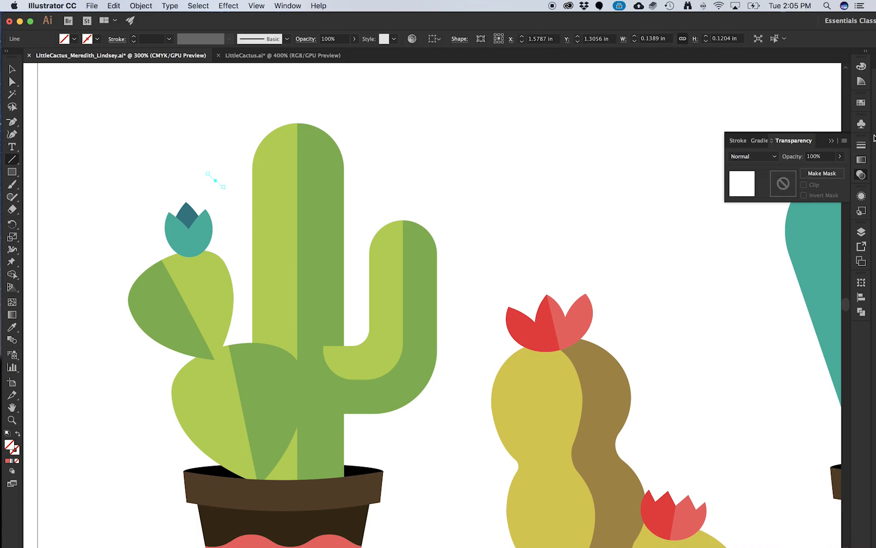
click(861, 144)
click(754, 154)
click(754, 155)
click(754, 154)
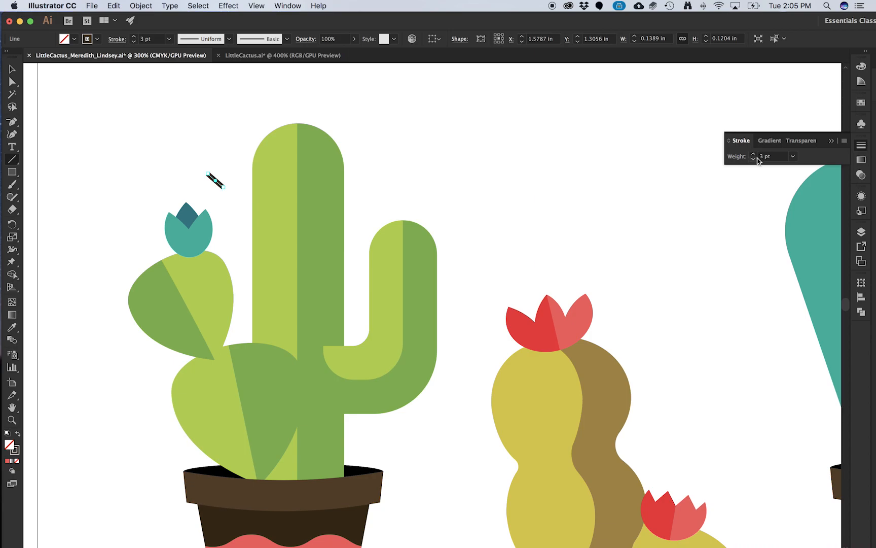
click(753, 159)
Step: Color the short line's stroke with the dark brown swatch from the cactus color group
click(861, 102)
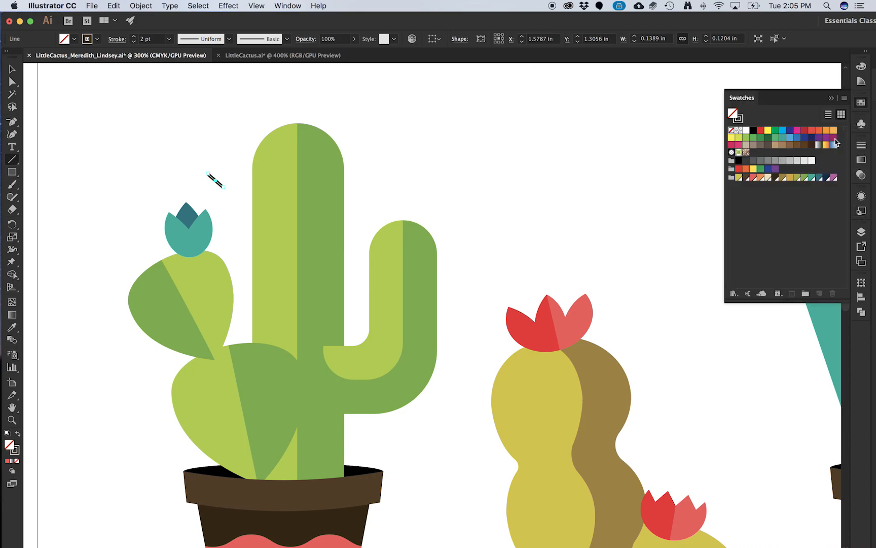
click(776, 178)
scroll(211, 178, up, 3)
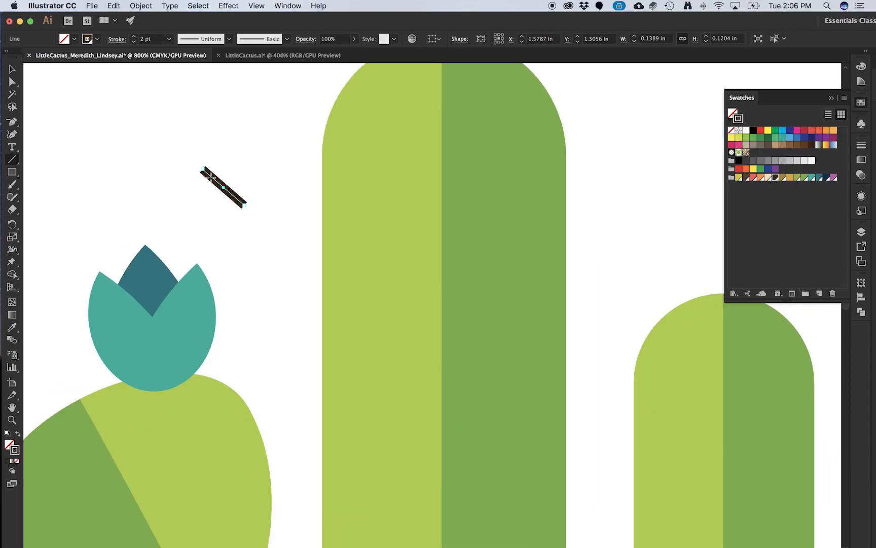
Step: Extend the dark brown line's lower end diagonally until the line is about 0.20 in wide and 0.17 in high
key(v)
click(246, 212)
click(244, 208)
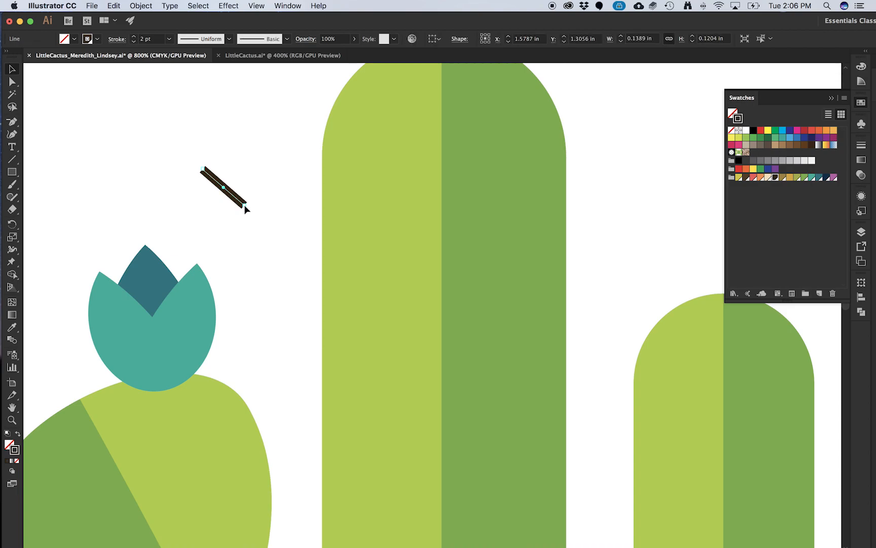
drag(245, 206, 260, 219)
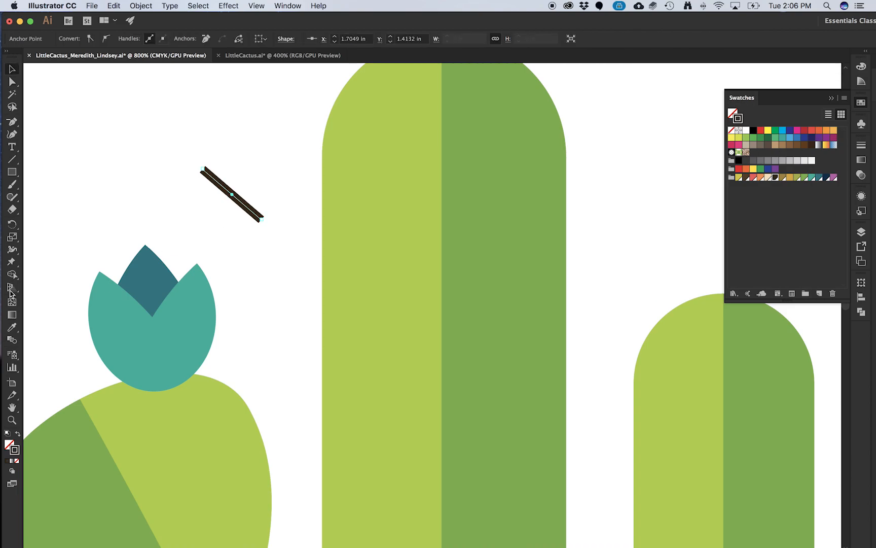
Step: Shape the line into a spine with the Width tool, widening its middle and narrowing both ends to points
click(15, 251)
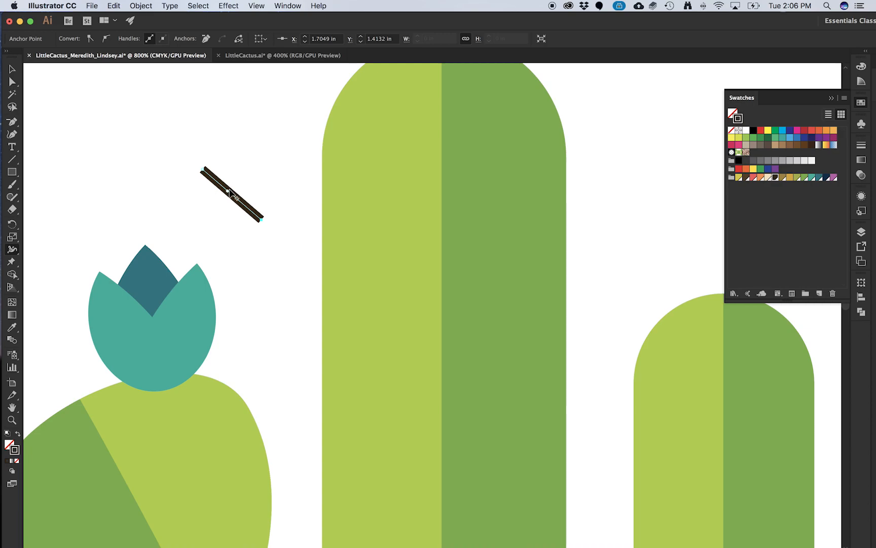
drag(237, 195, 239, 197)
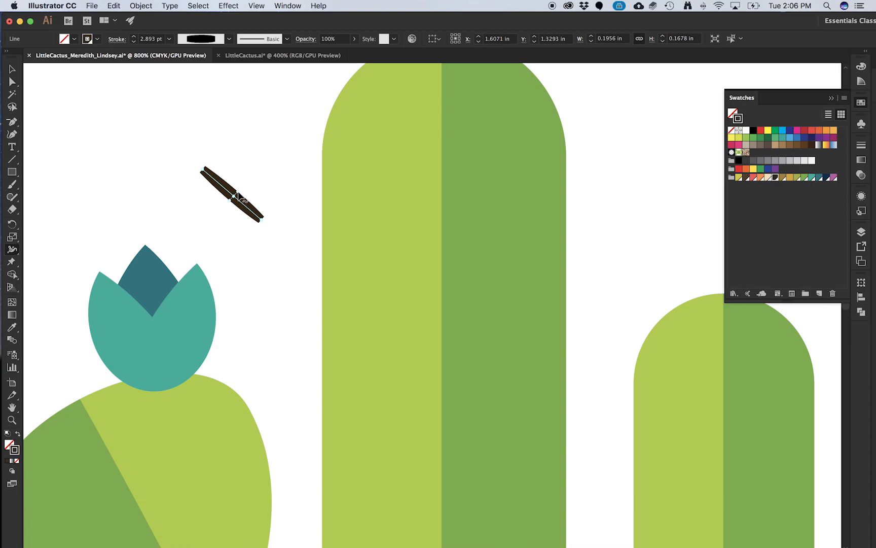
key(super+z)
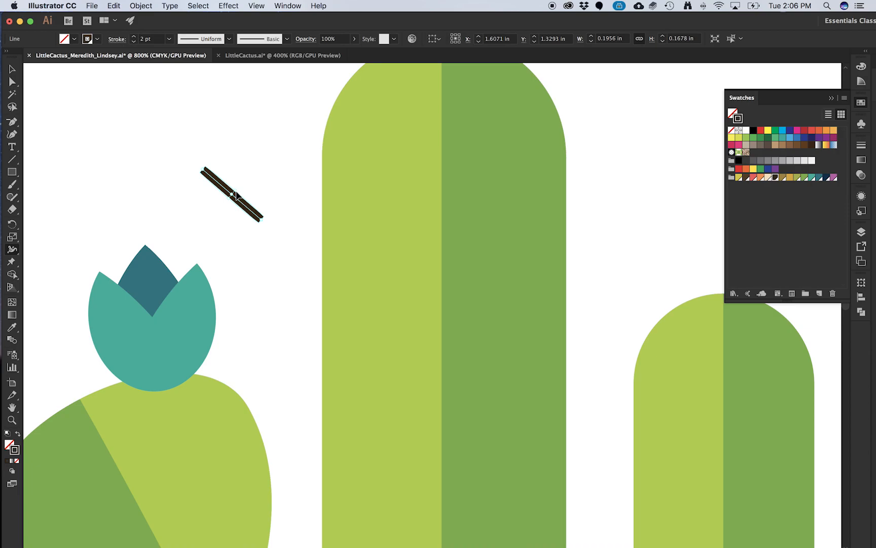
drag(236, 196, 203, 173)
drag(266, 220, 261, 223)
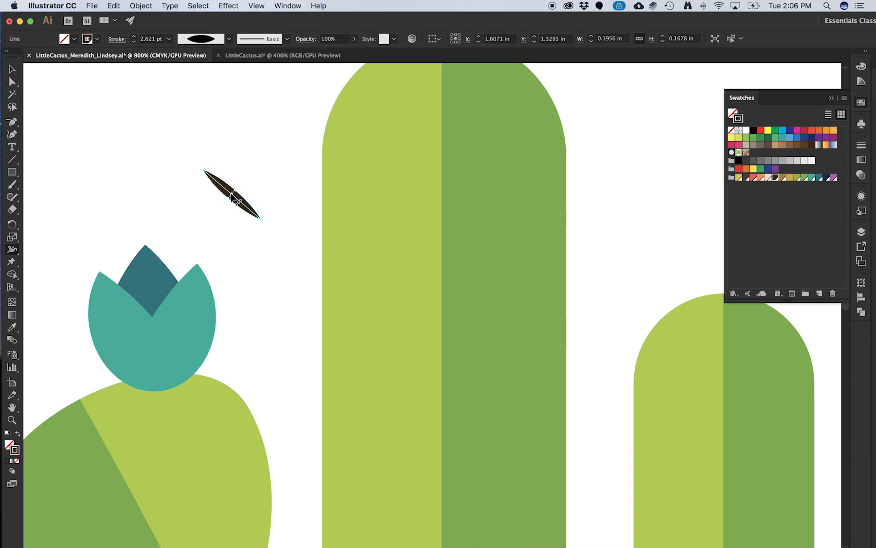
Step: Lengthen the spine to about 0.26 in wide and 0.23 in high, and place a copy just above it
key(a)
drag(261, 220, 282, 238)
key(super+shift+a)
drag(247, 209, 253, 157)
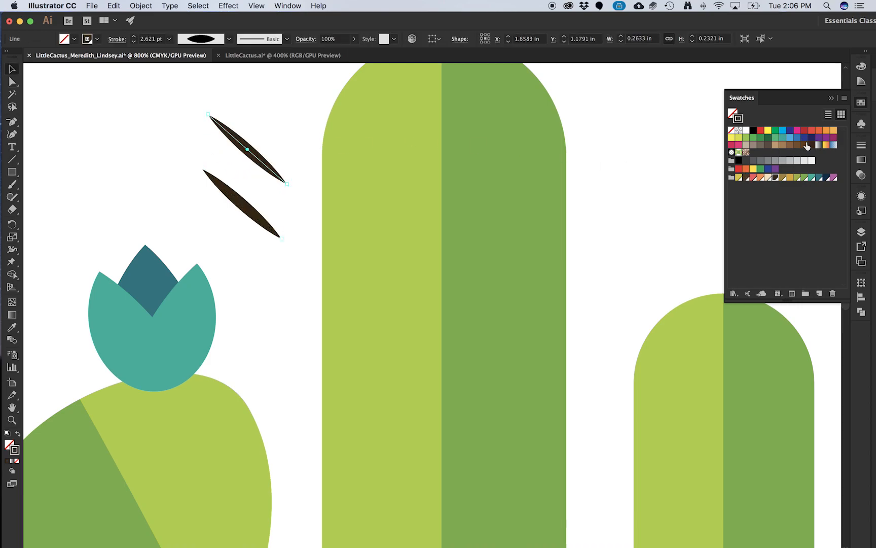
Step: Set the copied spine's stroke weight to 1.5 pt and shift the spine slightly to the right
click(862, 146)
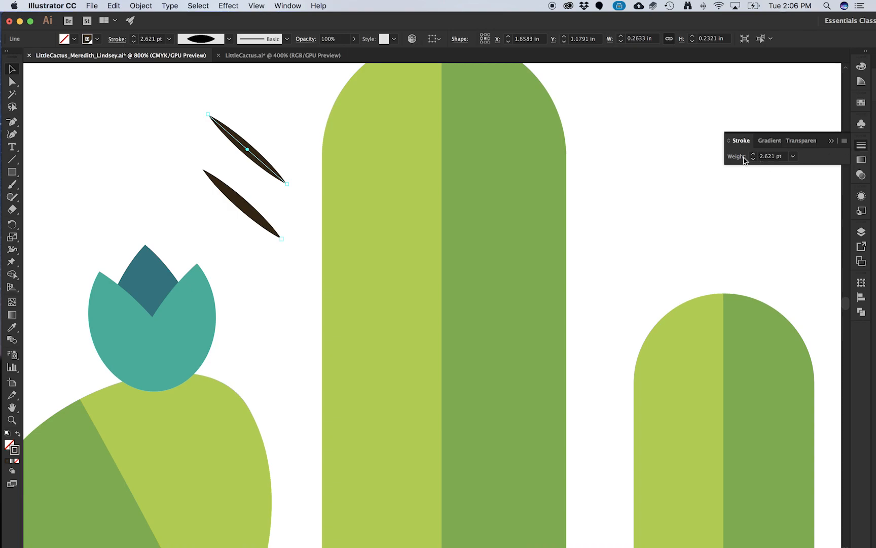
click(794, 159)
click(810, 204)
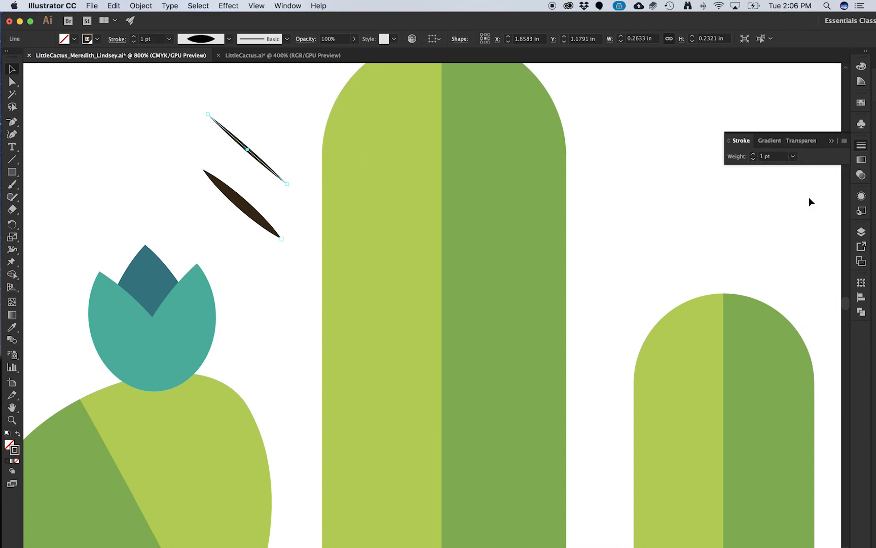
click(776, 161)
text(1)
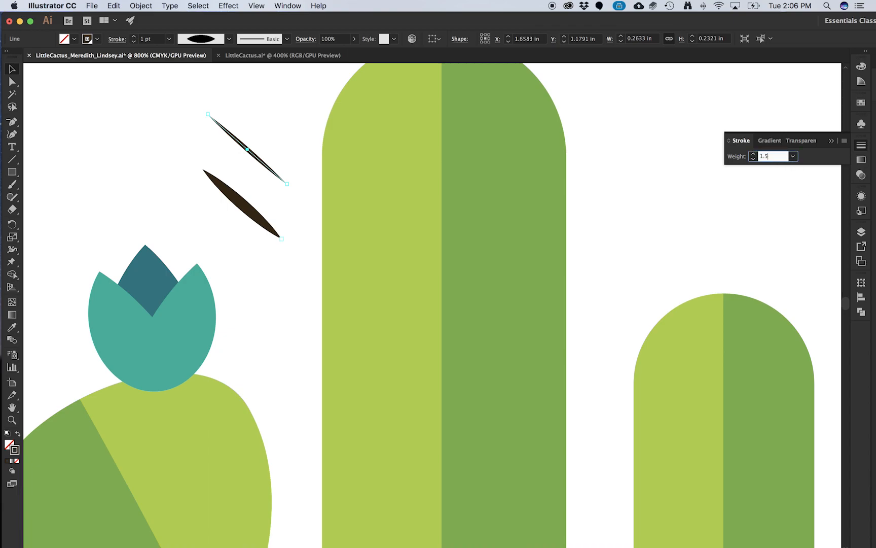
text(.5)
key(Return)
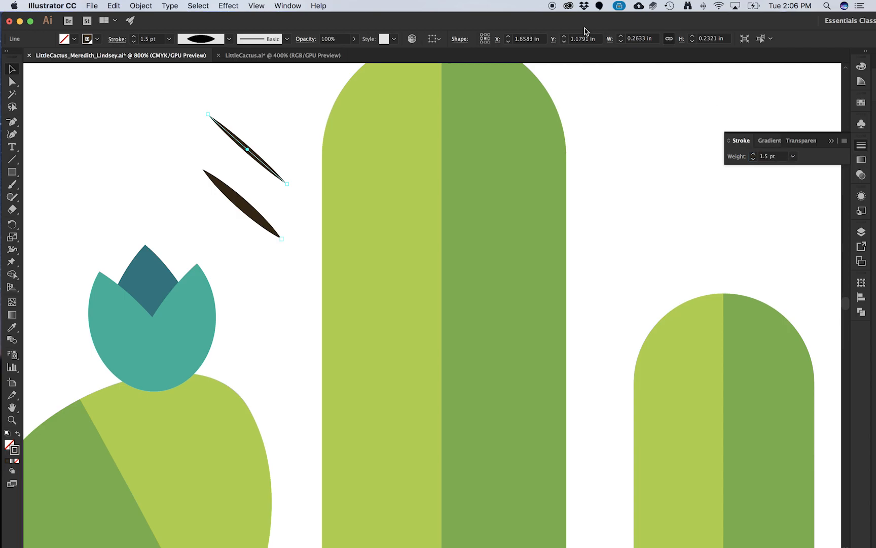
click(271, 120)
drag(254, 147, 267, 154)
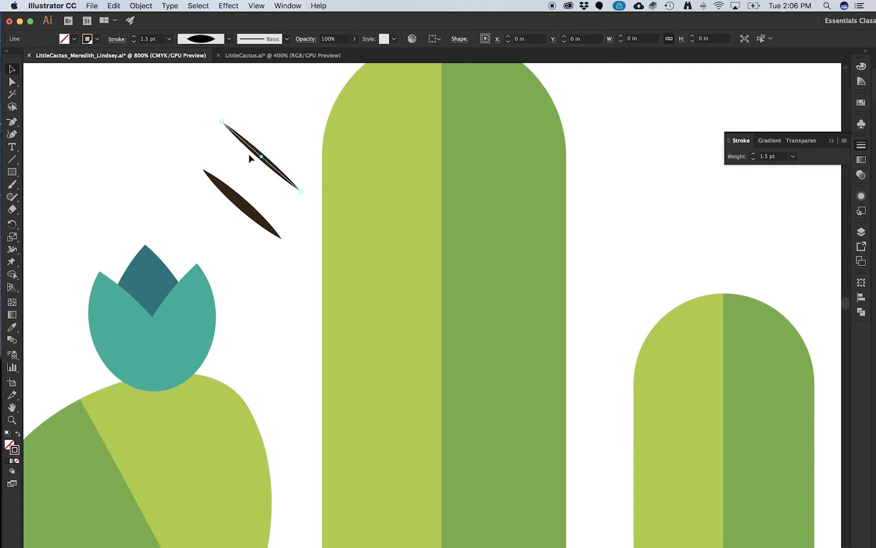
Step: Examine the shapes and widths of the green cactus's spines in LittleCactus.ai
click(246, 57)
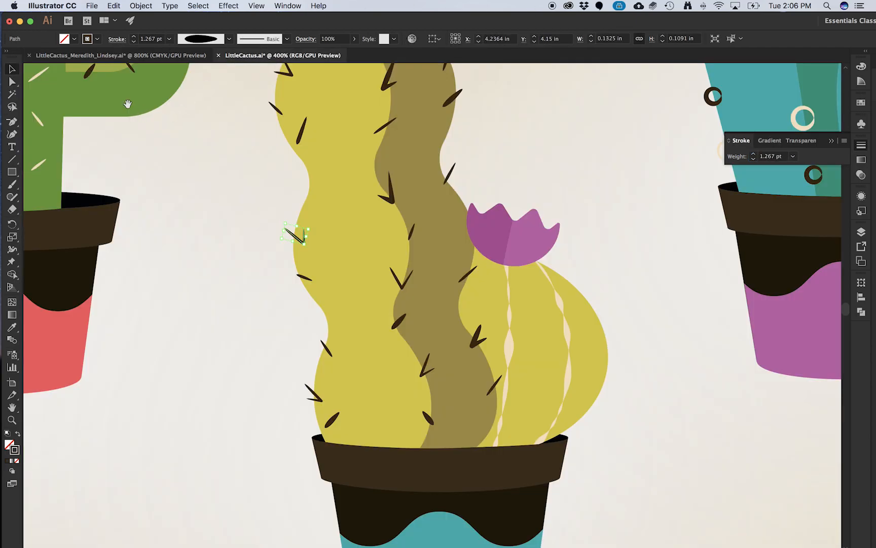
drag(127, 104, 266, 215)
drag(165, 164, 249, 236)
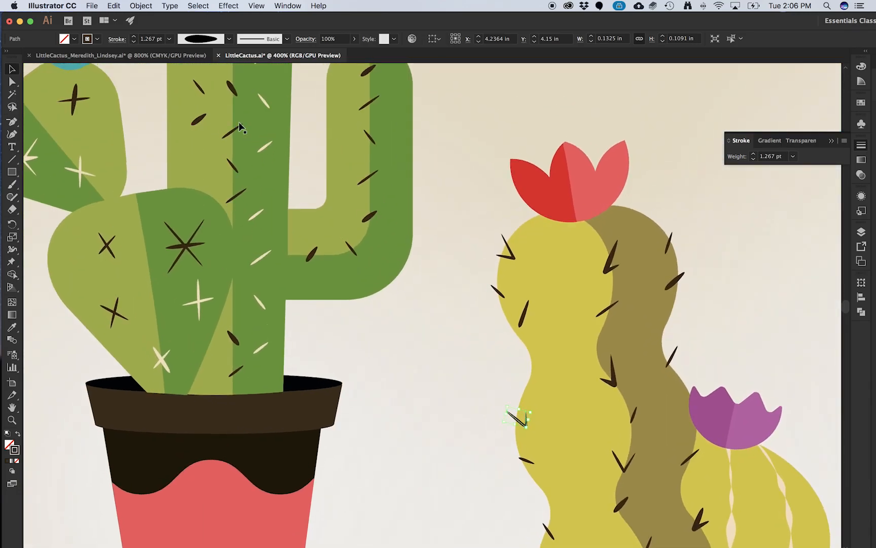
scroll(236, 132, up, 5)
scroll(236, 132, down, 3)
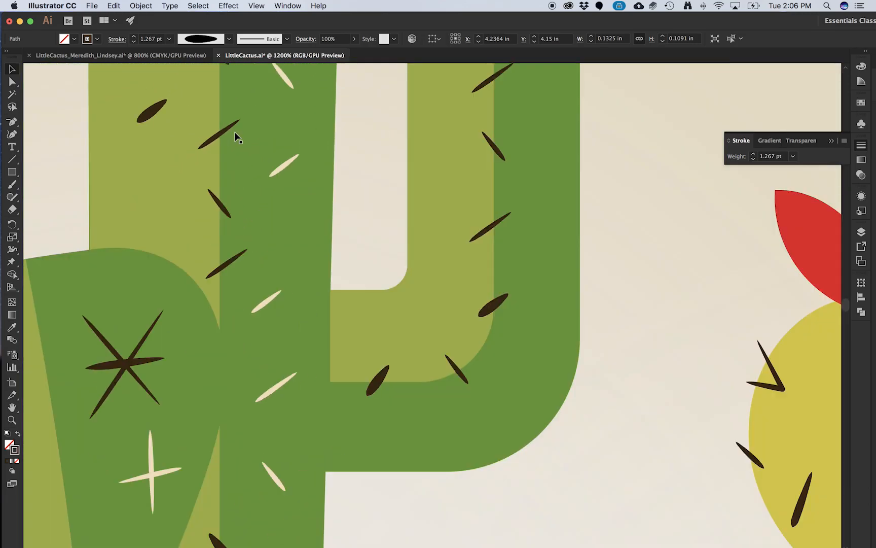
Step: In the working file, widen the upper spine's stroke near both ends with the Width tool for a fuller profile
click(186, 60)
scroll(264, 157, up, 2)
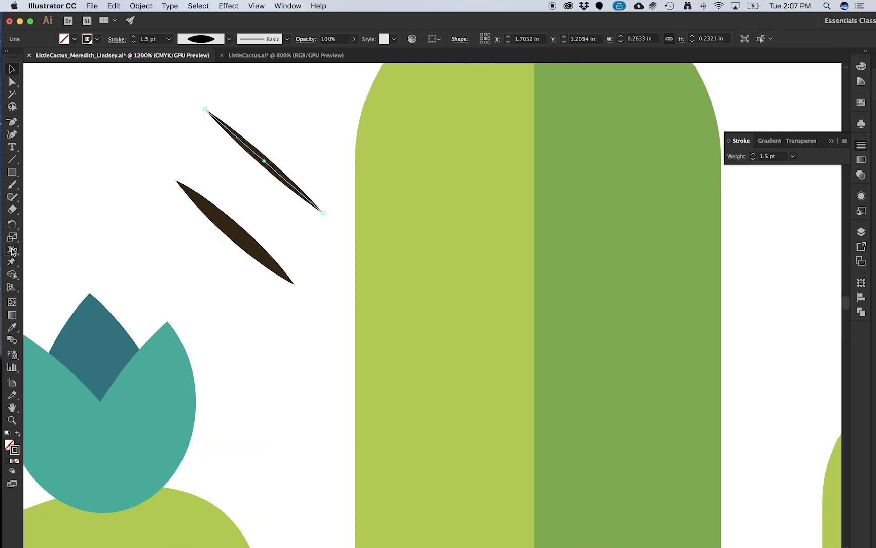
click(13, 249)
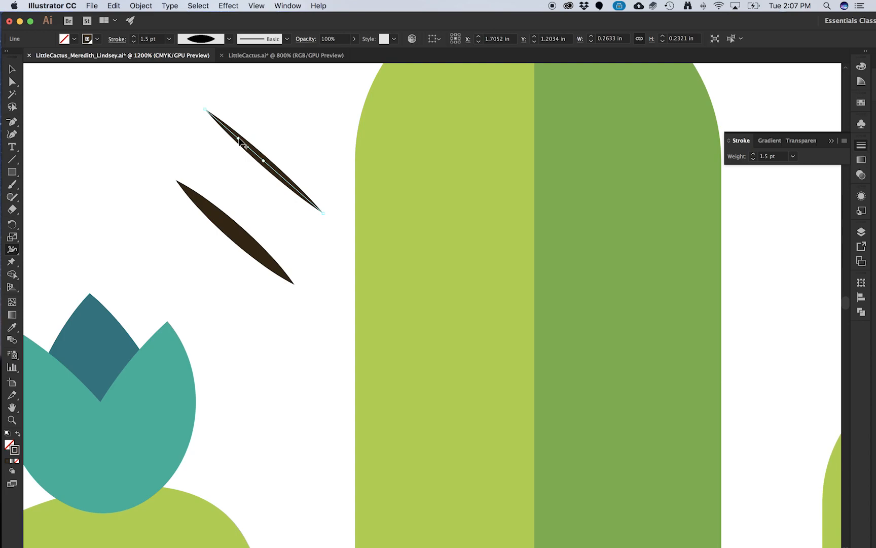
drag(237, 144, 227, 128)
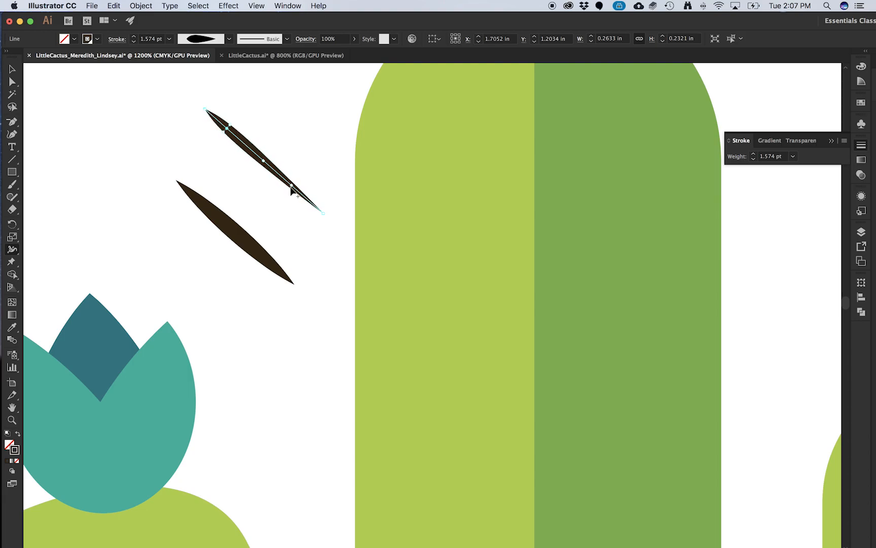
drag(296, 186, 269, 158)
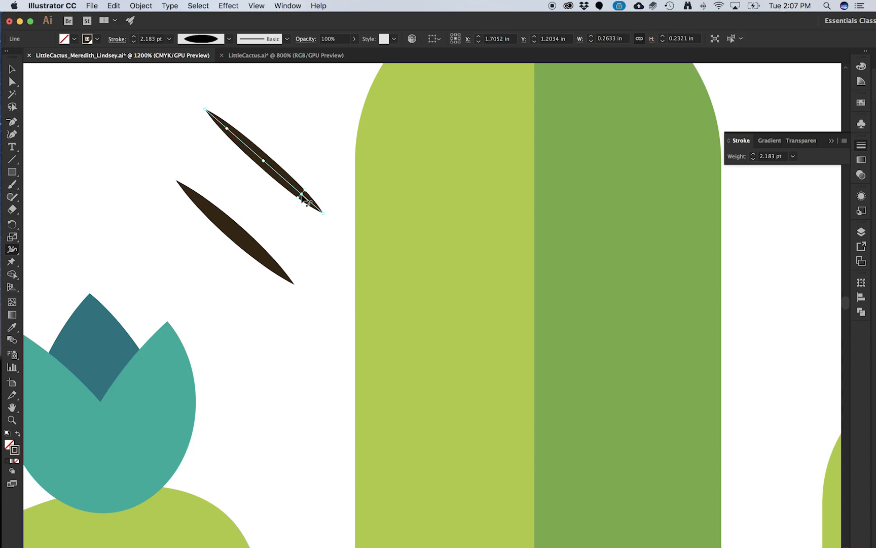
Step: Set the reshaped upper spine's stroke weight to 1.5 pt and deselect it
key(v)
click(244, 237)
click(263, 200)
click(263, 171)
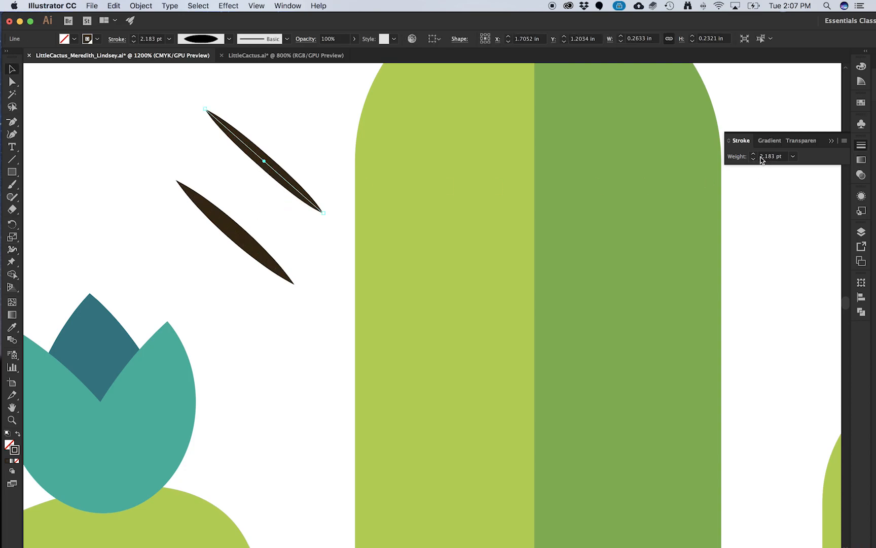
click(771, 157)
text(1.5)
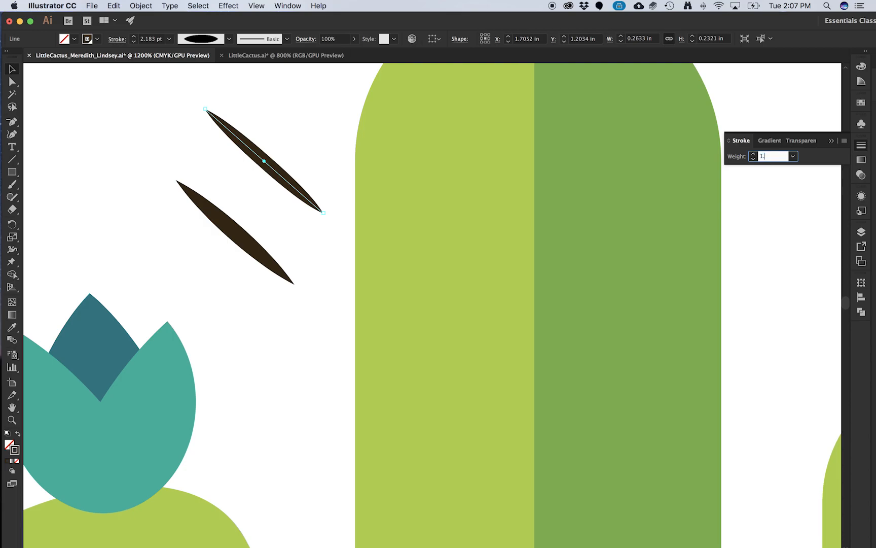
key(Return)
click(278, 225)
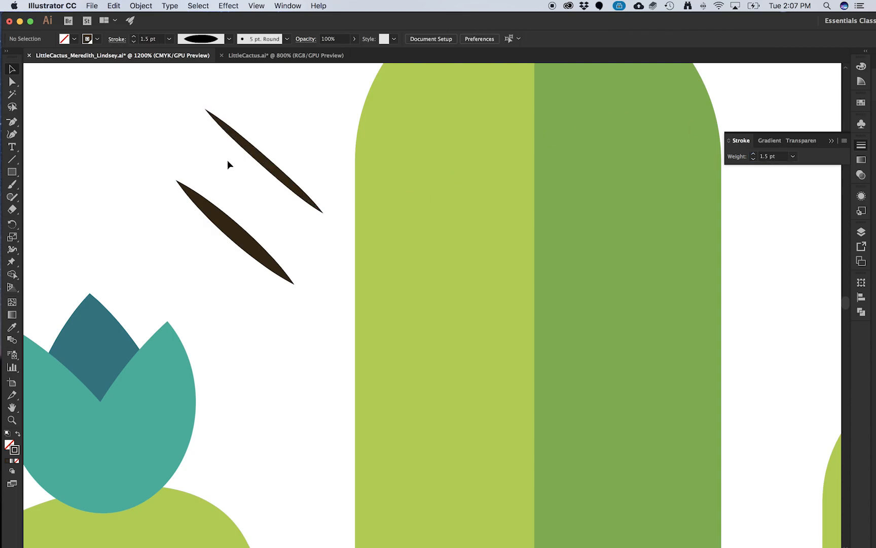
Step: Shorten both spines by moving their upper anchor points inward along the strokes
scroll(236, 167, down, 1)
scroll(236, 167, down, 1)
key(a)
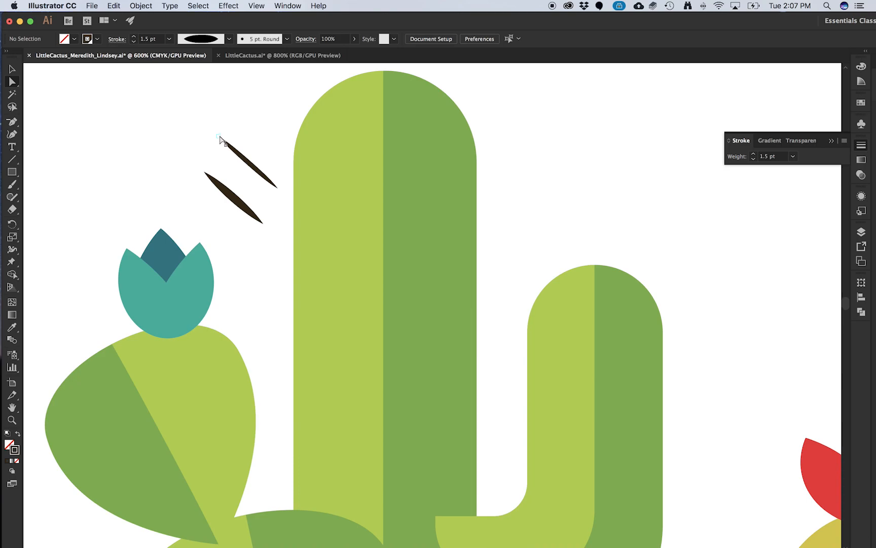
click(231, 147)
key(Delete)
key(v)
click(237, 173)
key(a)
click(237, 154)
click(216, 183)
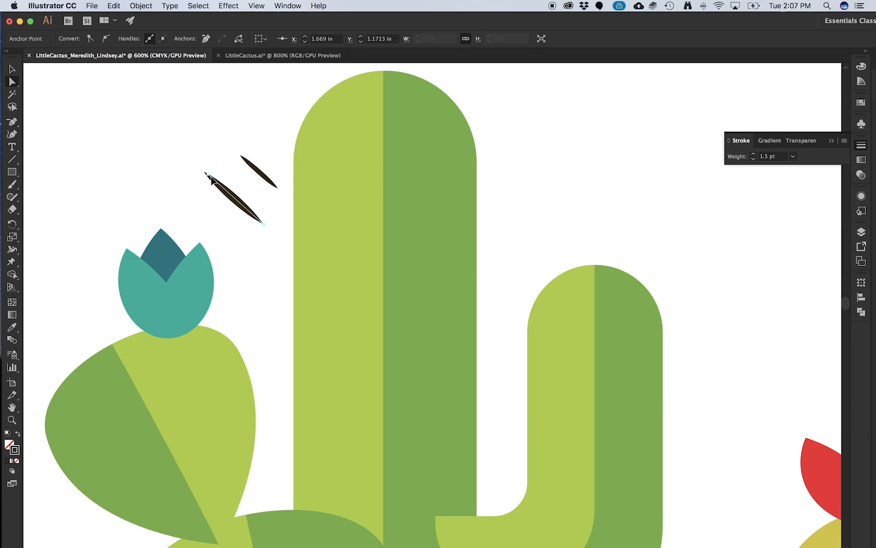
key(Delete)
Step: Examine how the spines are arranged on the finished green and yellow cacti in LittleCactus.ai
click(275, 57)
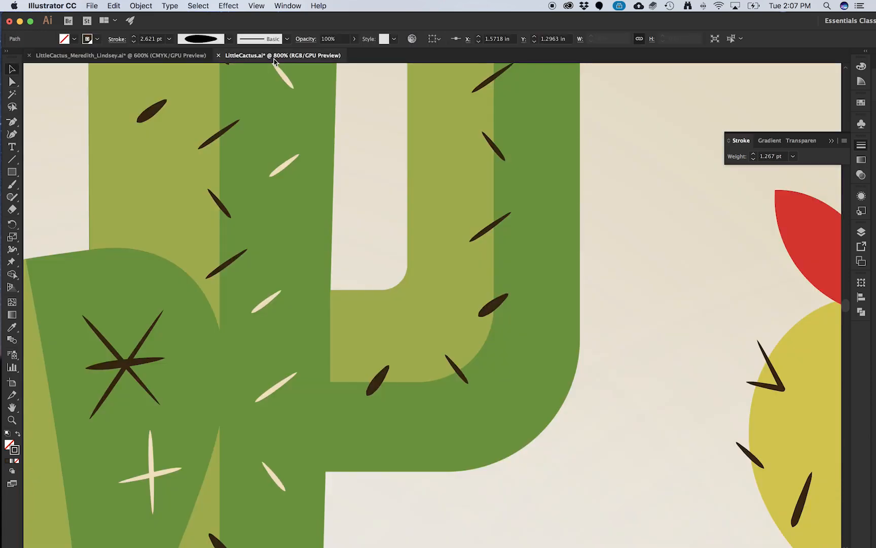
scroll(364, 335, down, 1)
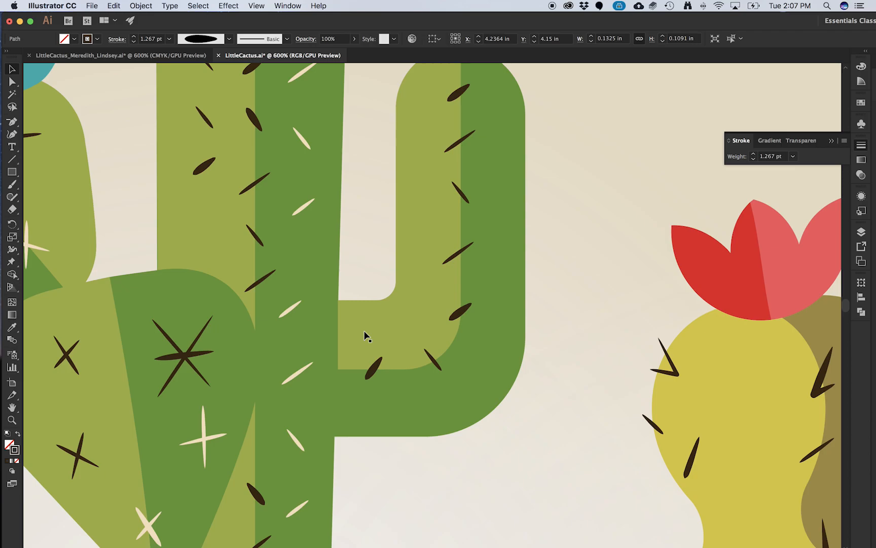
scroll(372, 336, down, 1)
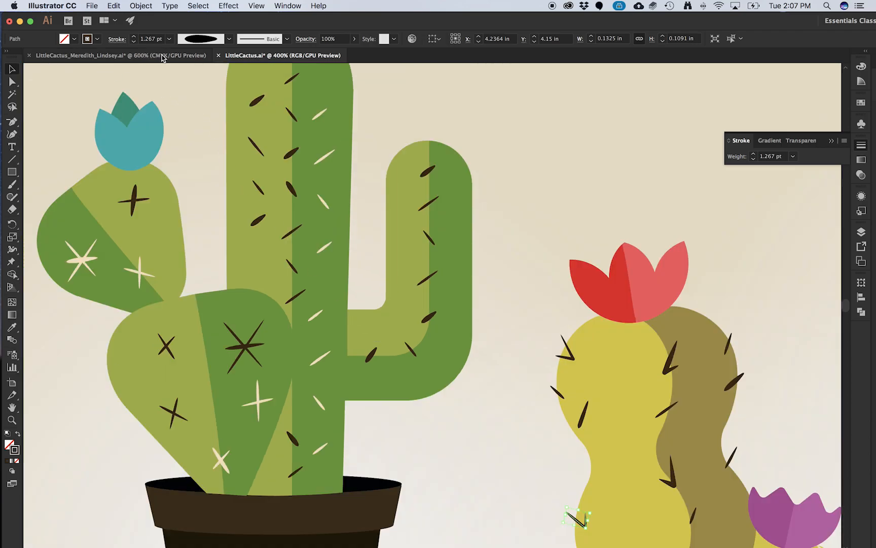
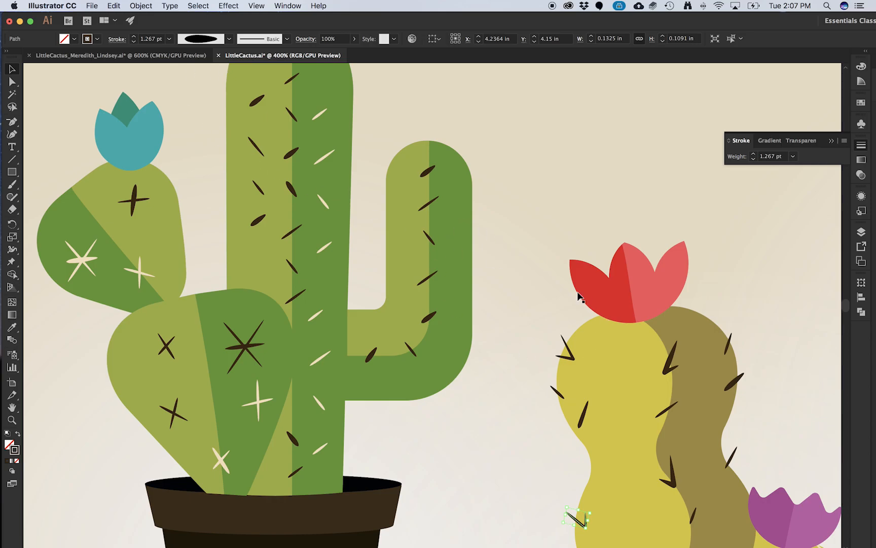
drag(658, 388, 556, 340)
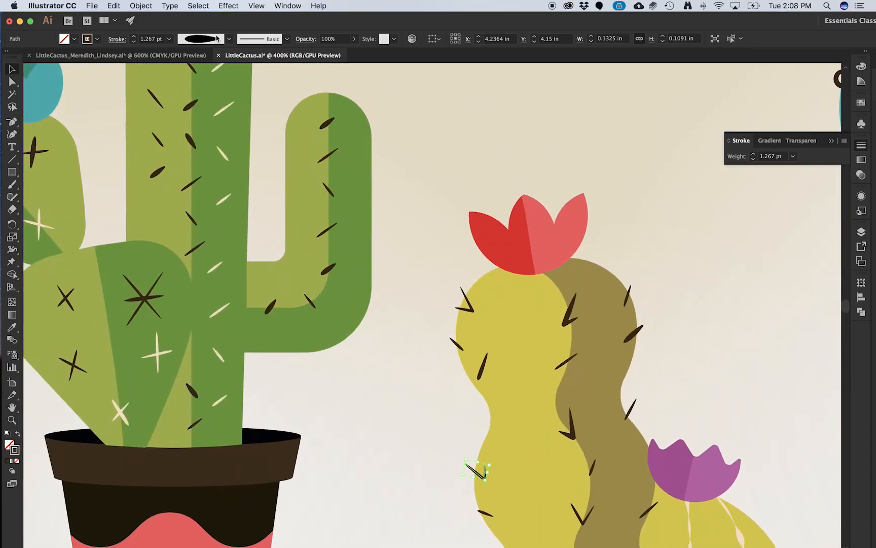
Step: In the working file, shift a dark spine on the green cactus's arm slightly toward the arm's shadow side
click(169, 54)
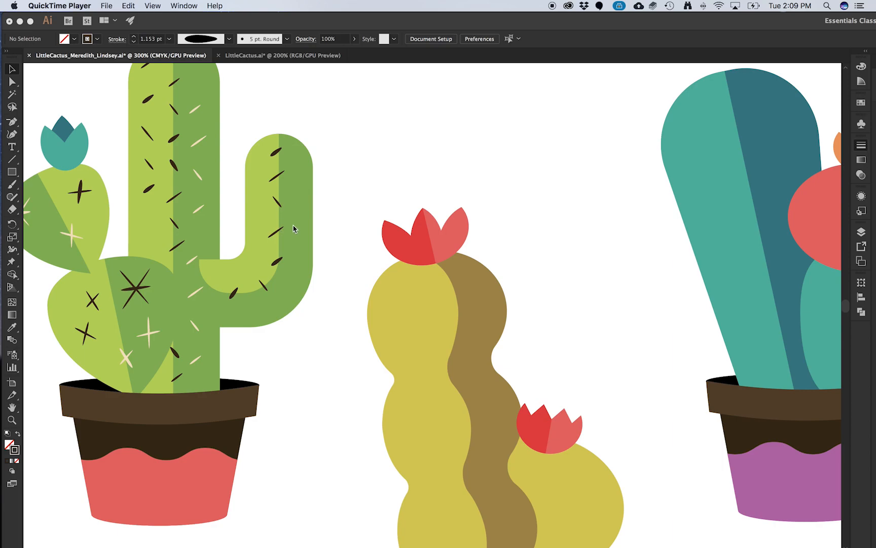
click(176, 246)
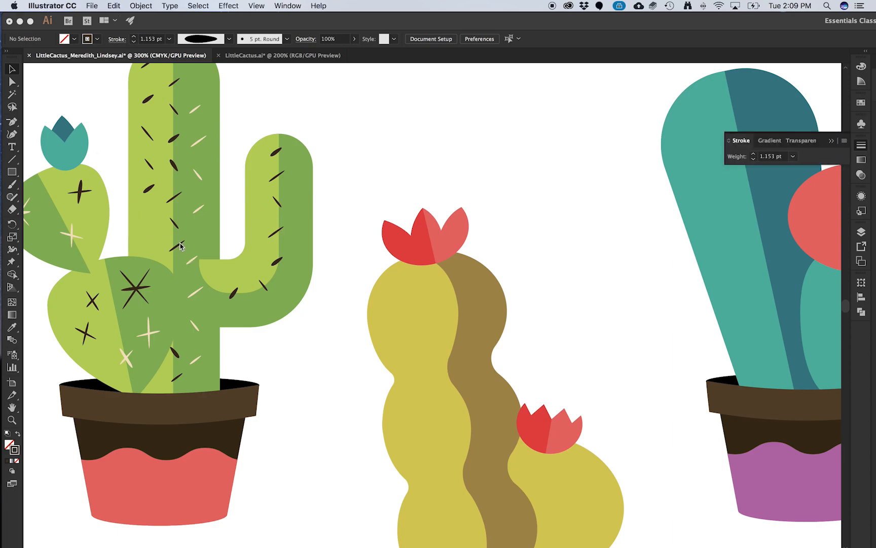
click(280, 232)
drag(296, 241, 298, 236)
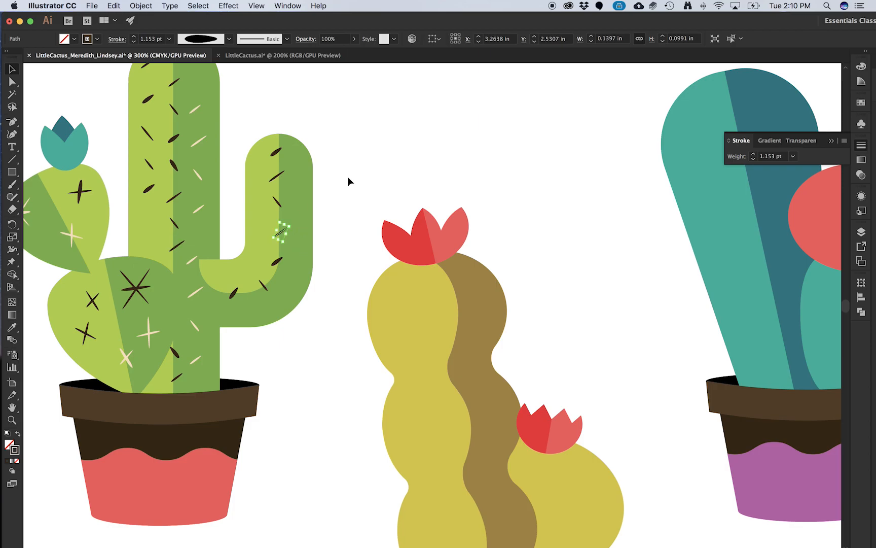
Step: Frame the yellow cactus in the working file and examine the strokes of its finished spines in LittleCactus.ai
scroll(509, 313, down, 3)
scroll(508, 313, right, 4)
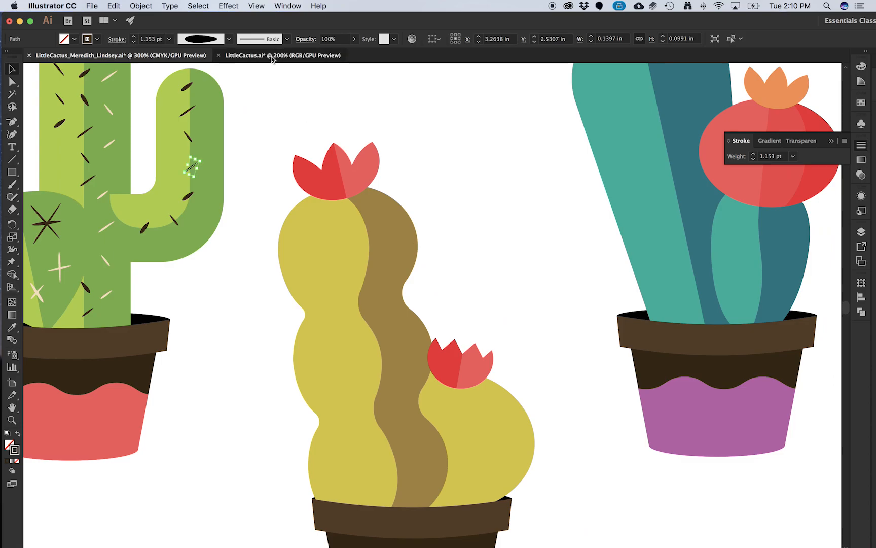
click(268, 56)
scroll(459, 297, up, 2)
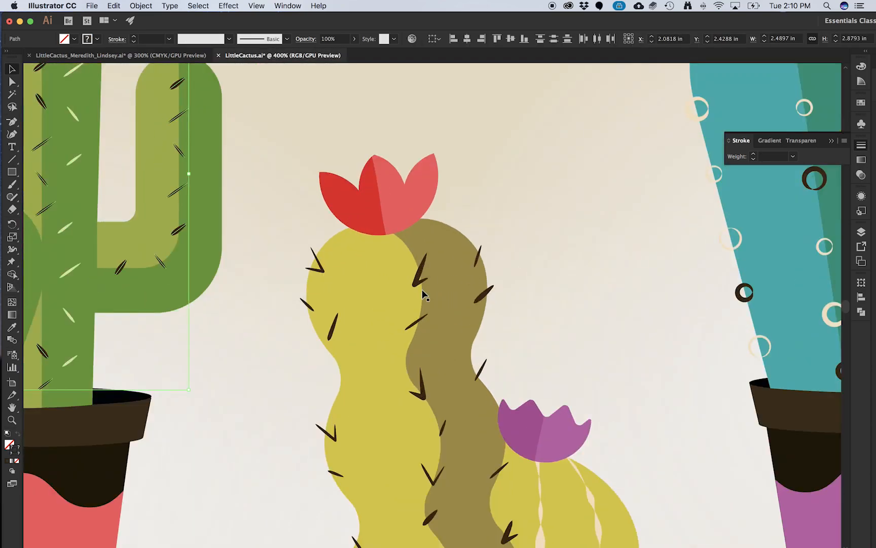
click(423, 323)
click(307, 305)
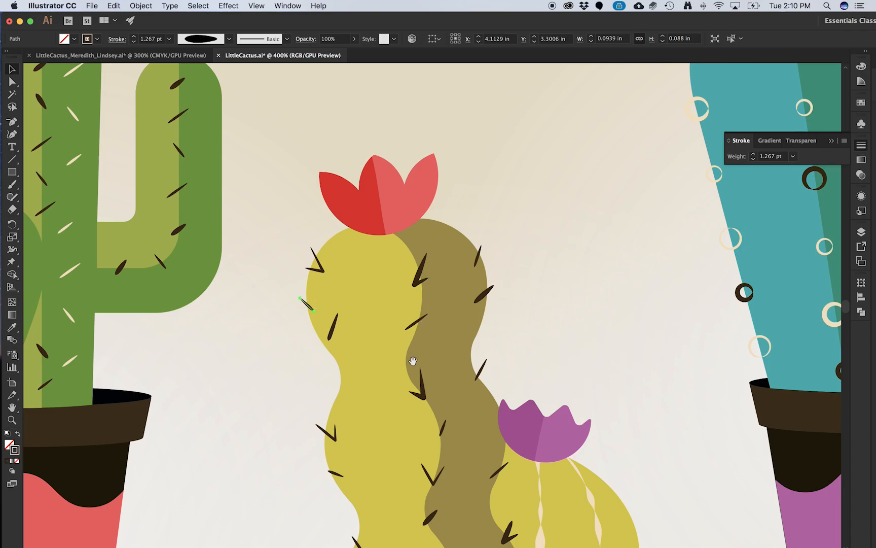
Step: Examine the spine arrangement along the whole yellow cactus in LittleCactus.ai and return to the working file
scroll(412, 358, down, 10)
scroll(412, 357, right, 5)
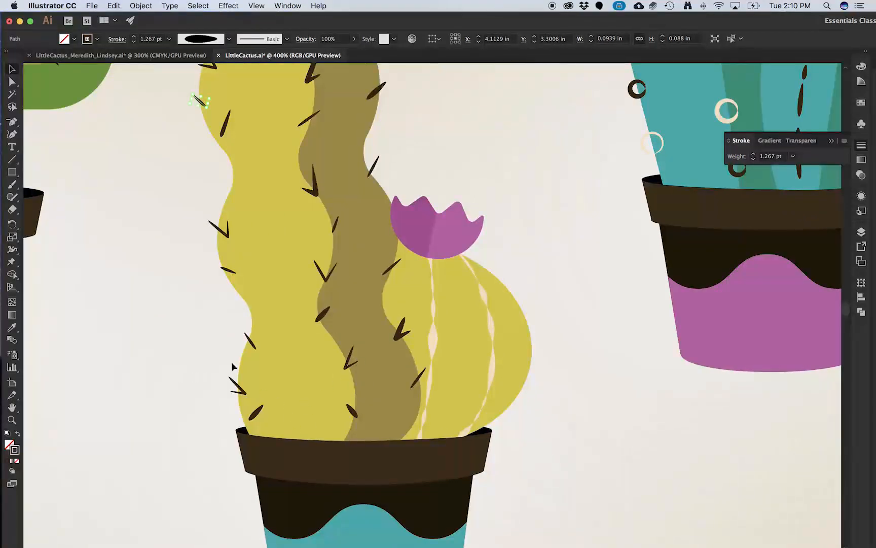
scroll(372, 210, up, 5)
scroll(371, 209, left, 4)
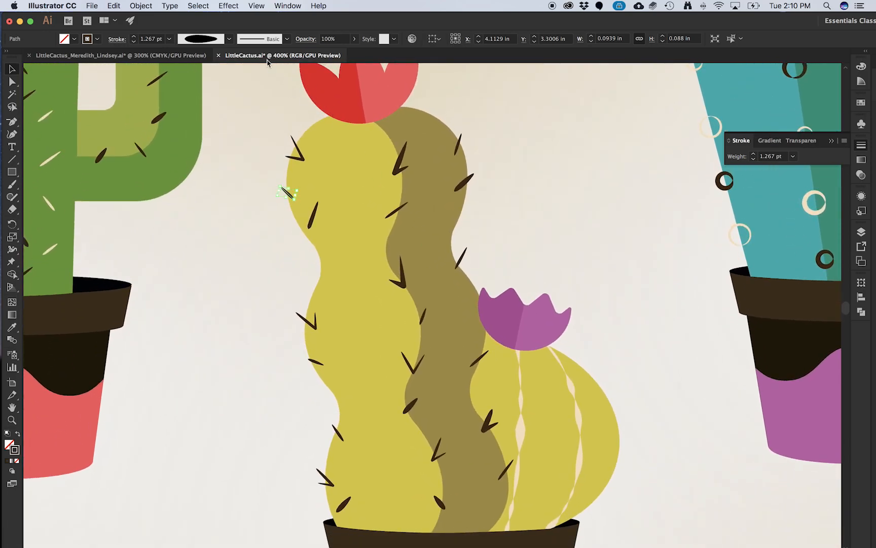
click(171, 55)
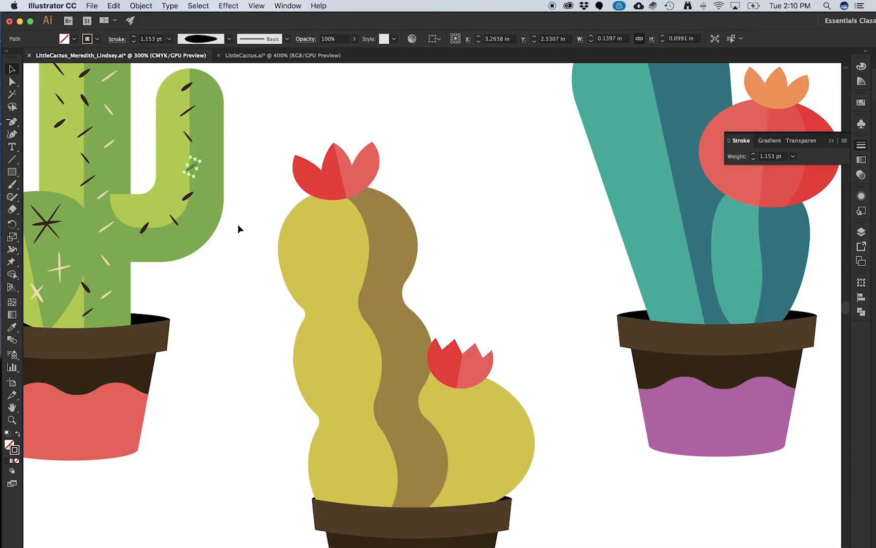
key(p)
drag(399, 219, 404, 196)
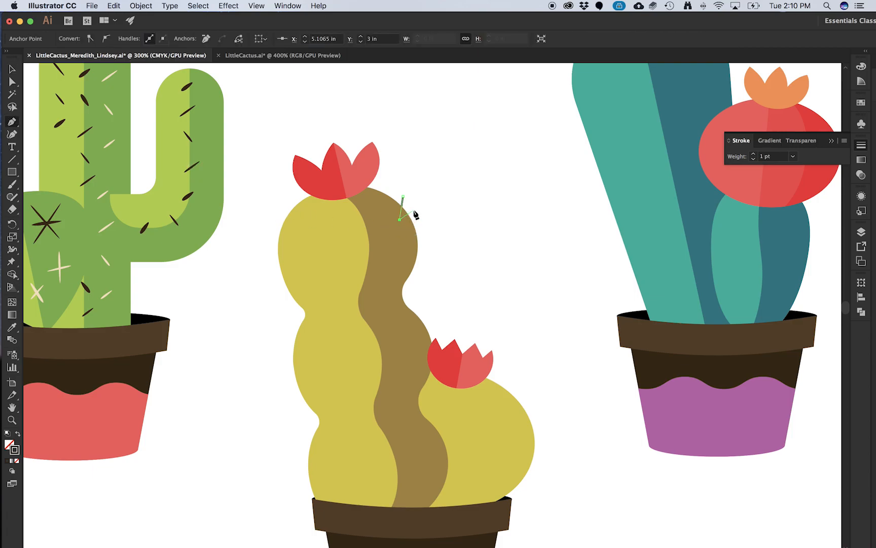
key(v)
click(437, 210)
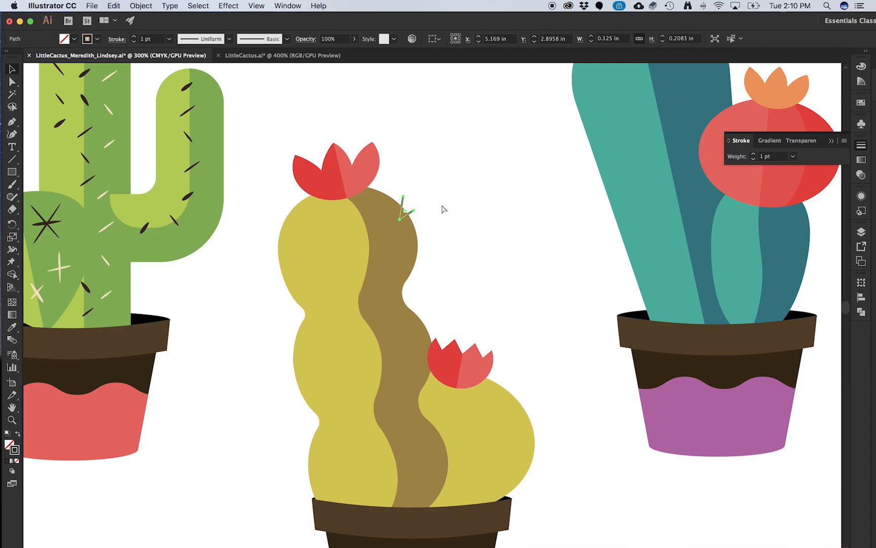
click(406, 228)
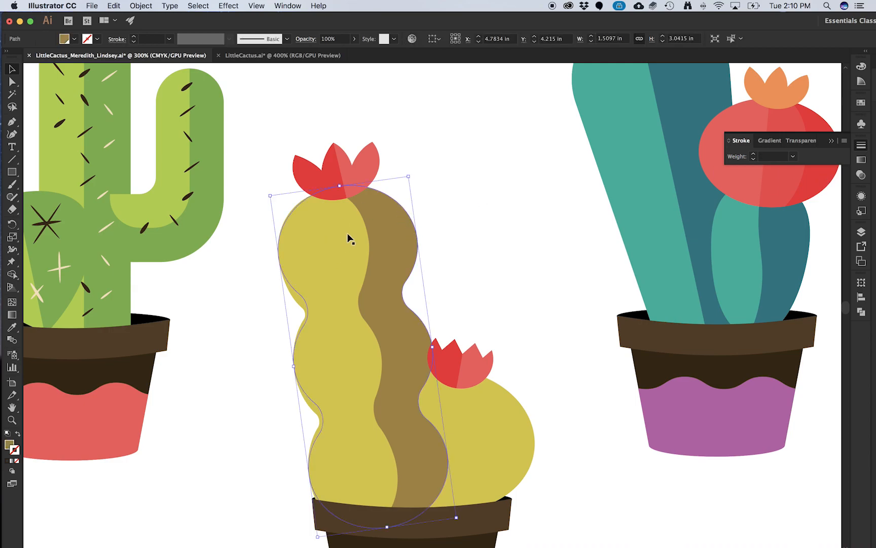
key(super+v)
click(467, 252)
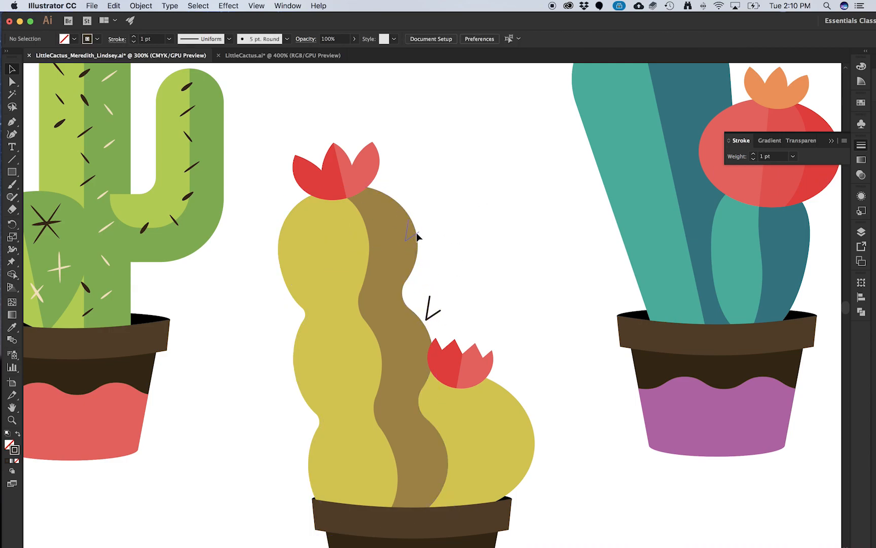
click(416, 216)
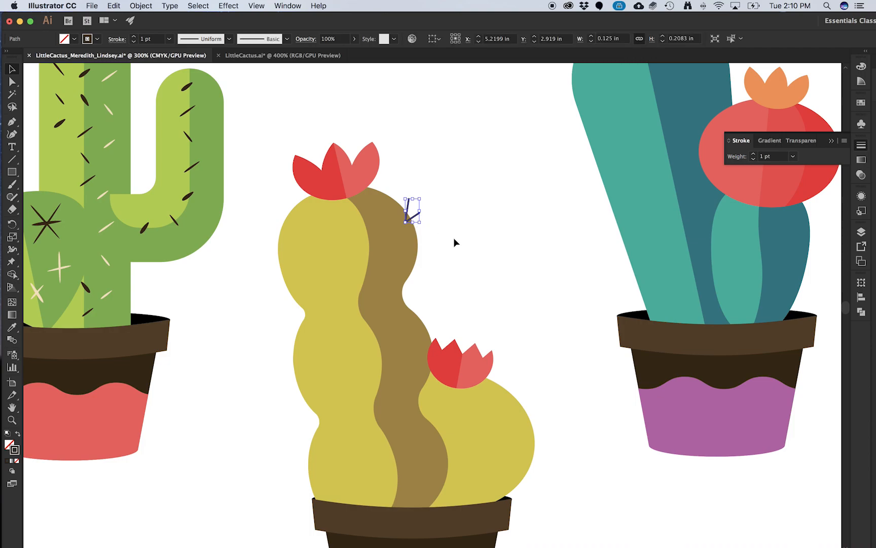
click(455, 238)
click(388, 238)
click(458, 210)
click(419, 213)
key(a)
key(v)
click(426, 206)
click(403, 226)
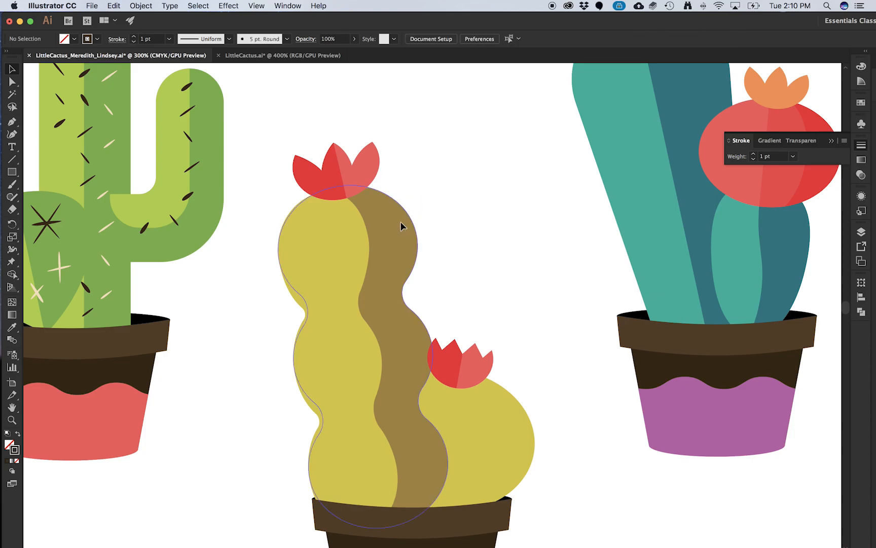
click(479, 208)
key(super+b)
click(446, 199)
click(417, 218)
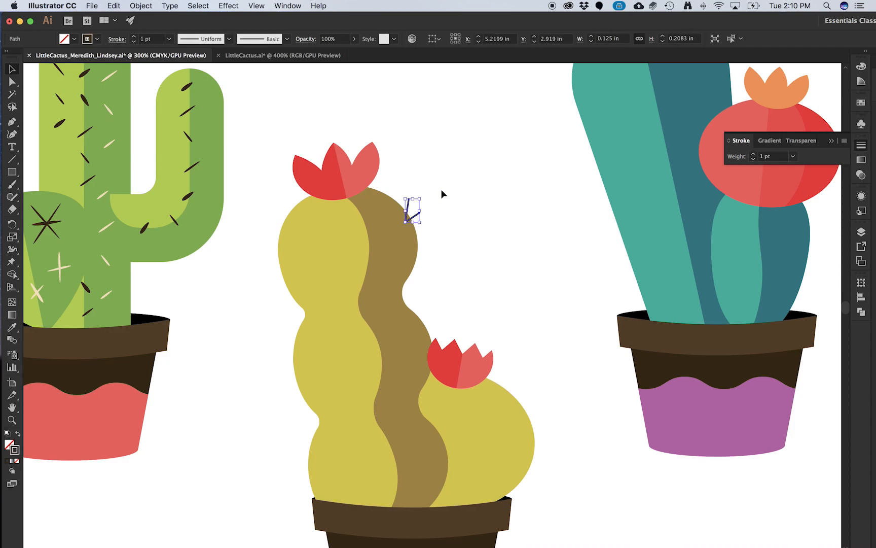
key(a)
click(430, 218)
click(419, 217)
click(530, 195)
click(406, 221)
key(Delete)
key(p)
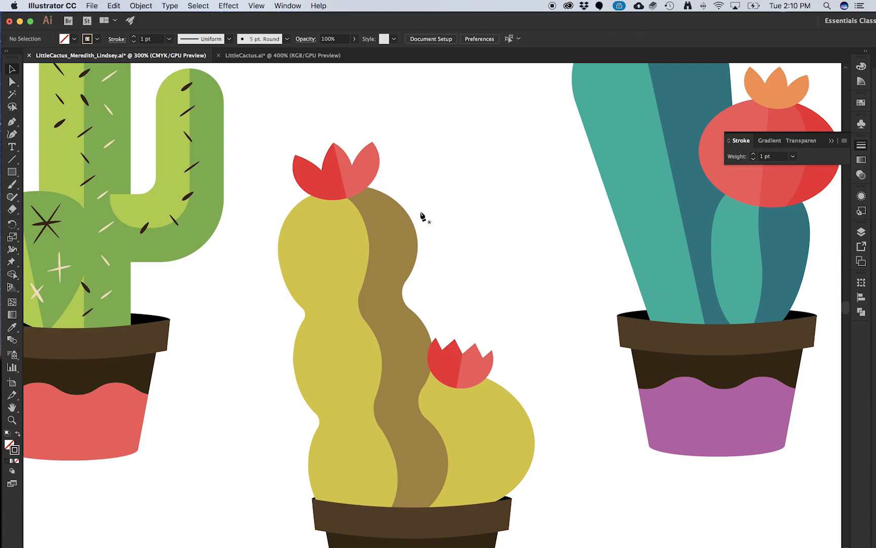
Step: On the Cactus 2 layer, draw a V-shaped dark spine about 0.125 by 0.25 in on the yellow cactus's upper shaded edge
click(862, 232)
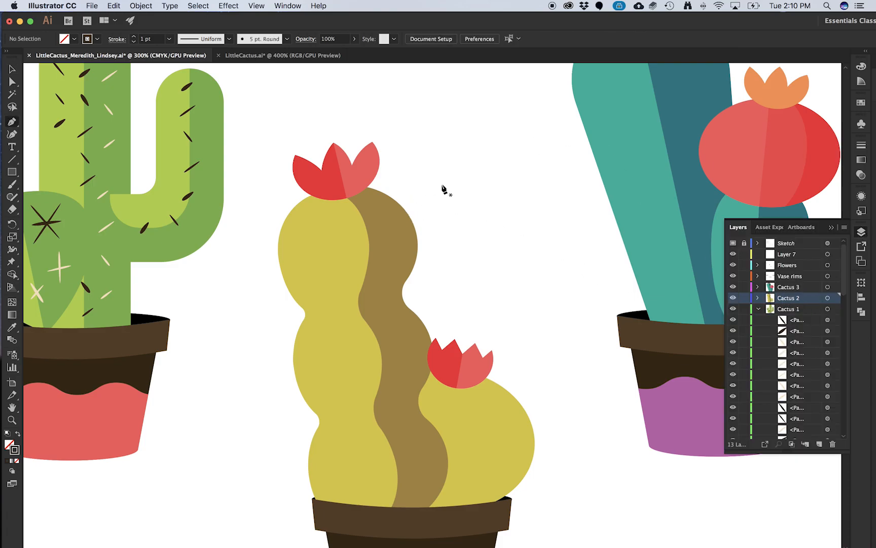
click(462, 202)
key(super+z)
click(448, 198)
key(super+z)
mouse_move(407, 199)
mouse_down()
mouse_move(405, 219)
mouse_move(410, 190)
mouse_move(418, 206)
mouse_up()
key(super)
key(v)
click(442, 215)
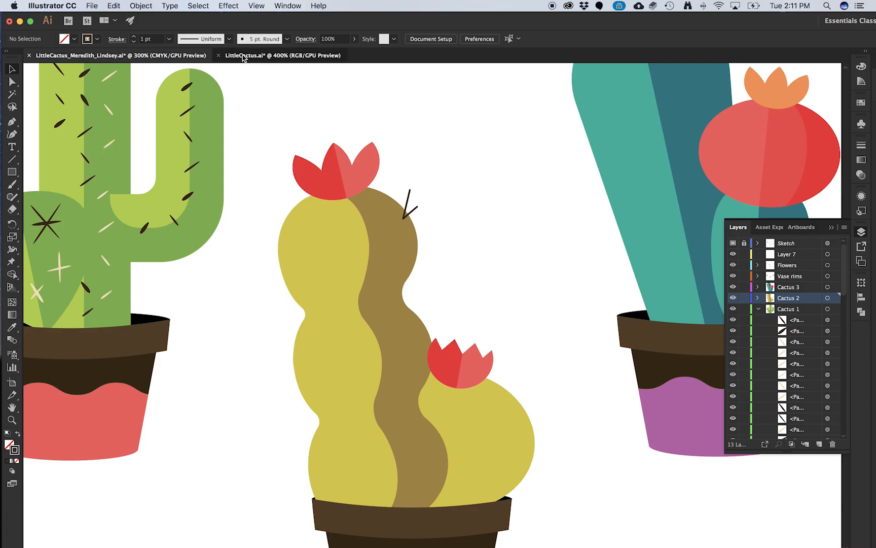
Step: Compare the V-shaped spine with the finished ones in LittleCactus.ai and set its stroke weight to 3 pt
click(264, 53)
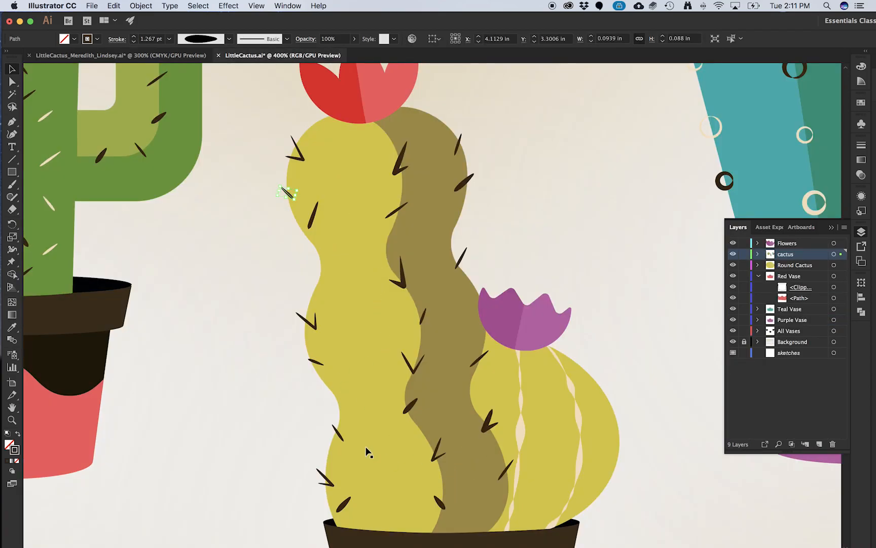
click(121, 56)
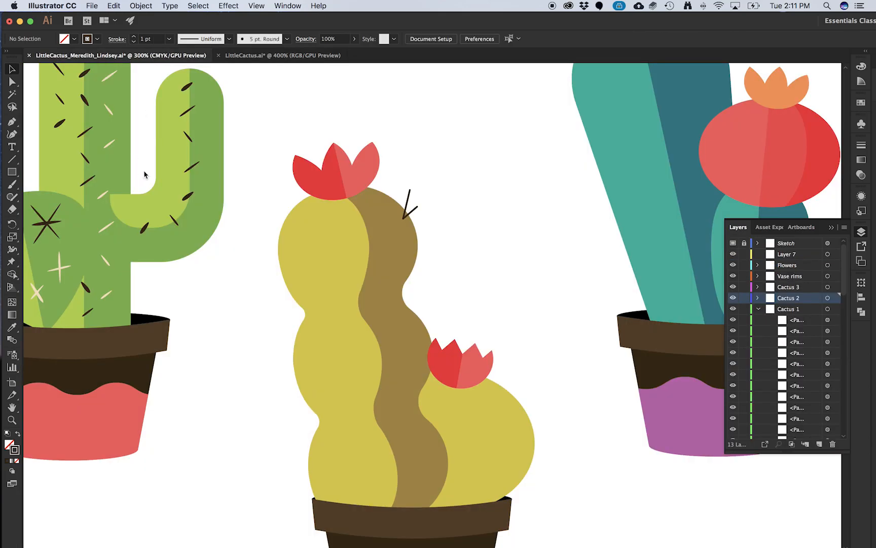
click(412, 208)
scroll(410, 203, up, 3)
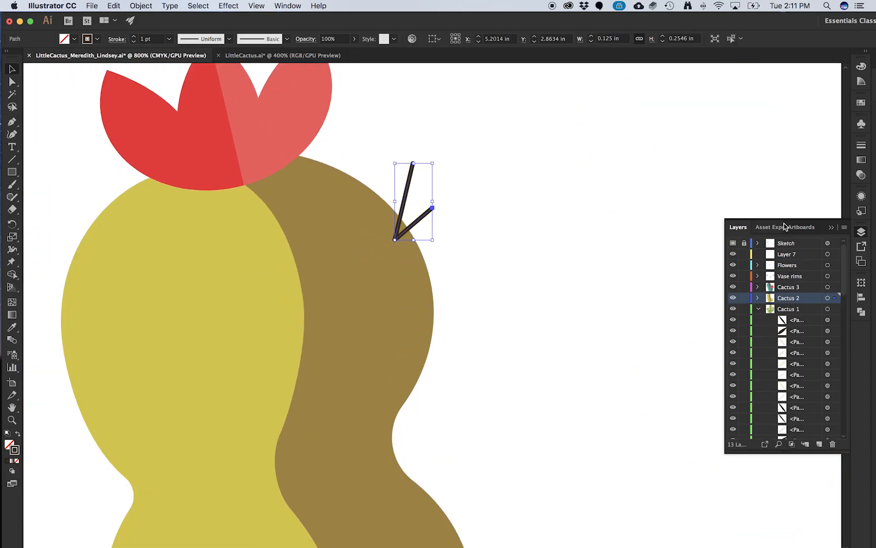
click(861, 145)
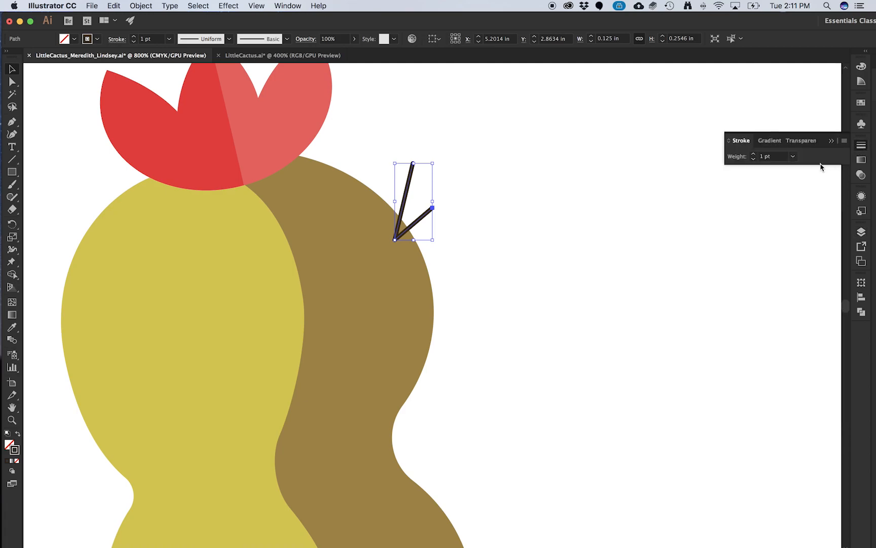
click(753, 154)
click(754, 154)
Step: Taper both tips of the V-shaped spine with the Width tool, shift it slightly, and lengthen its upper prong
click(12, 251)
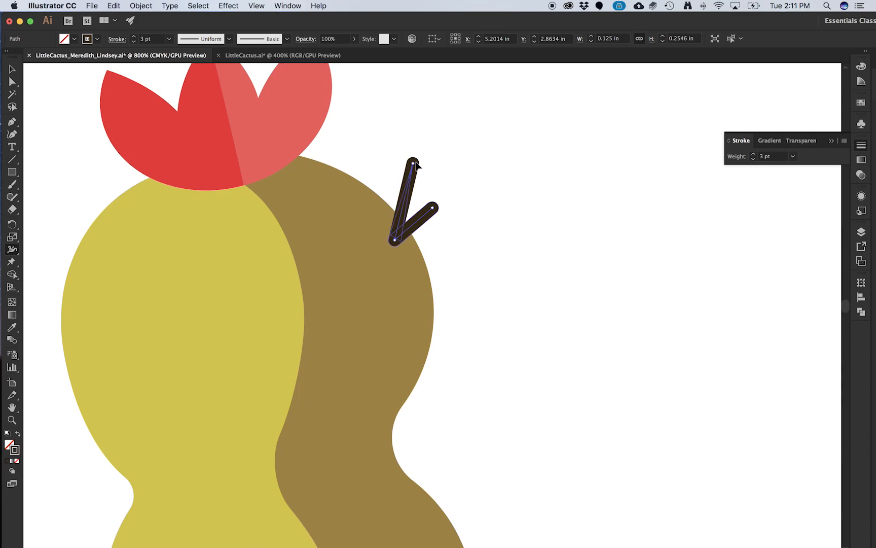
mouse_move(412, 164)
mouse_down()
mouse_move(411, 185)
mouse_move(437, 213)
mouse_up()
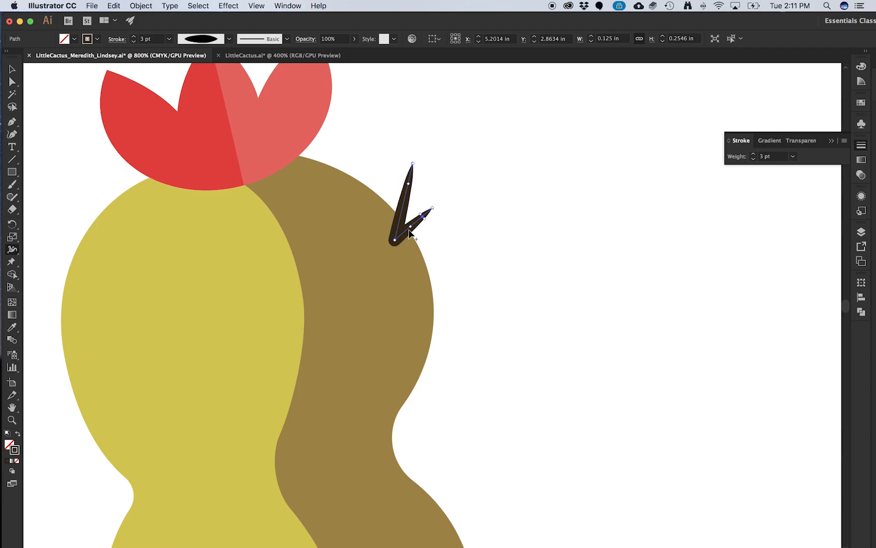
key(a)
drag(440, 208, 440, 209)
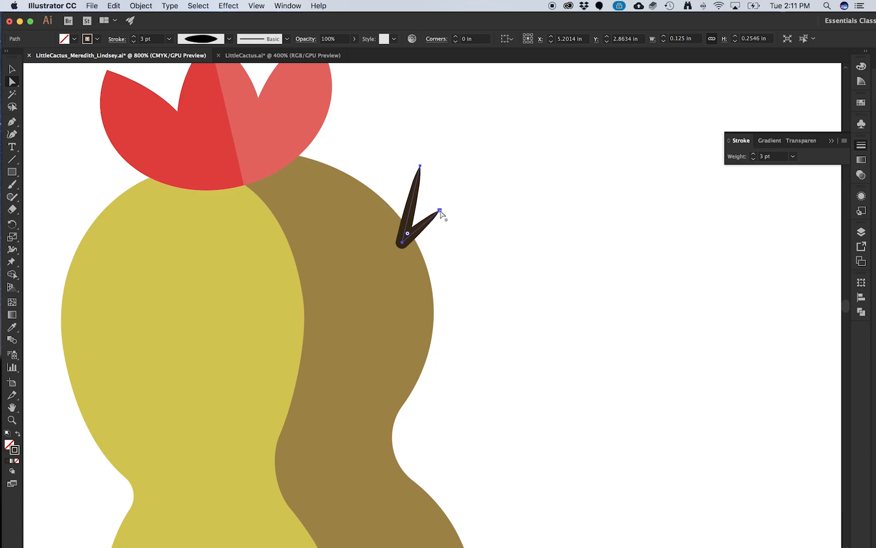
drag(421, 167, 418, 153)
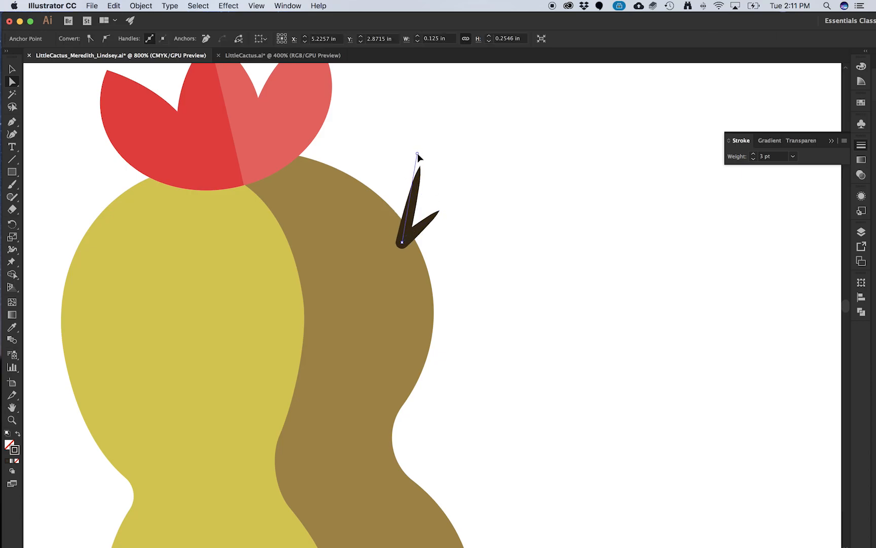
click(474, 205)
key(v)
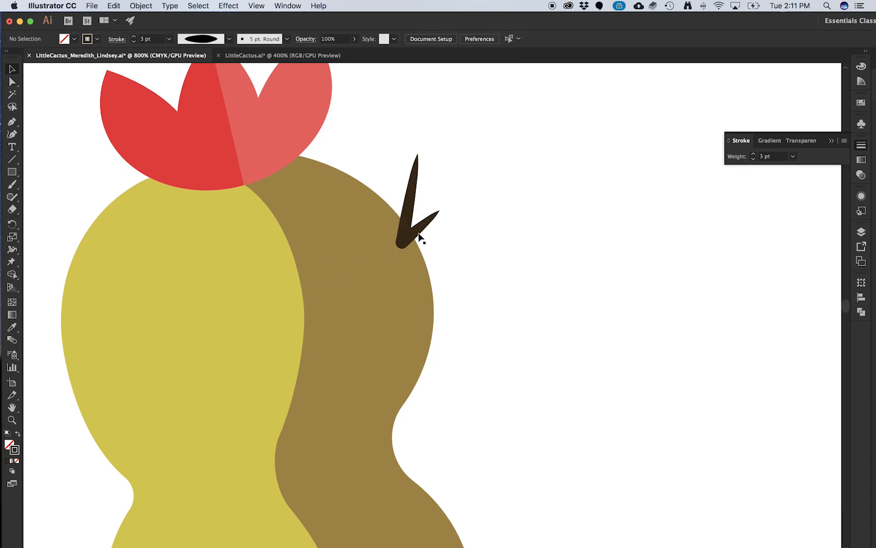
Step: Copy the V-shaped spine to the light side of the cactus's top bulge and reflect the copy across the vertical axis
scroll(415, 239, down, 3)
drag(423, 236, 260, 284)
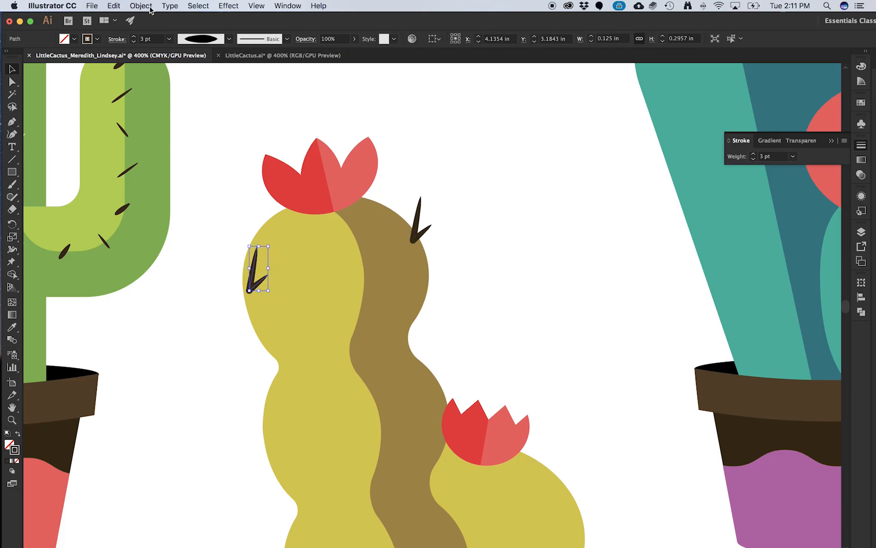
click(141, 6)
mouse_move(152, 18)
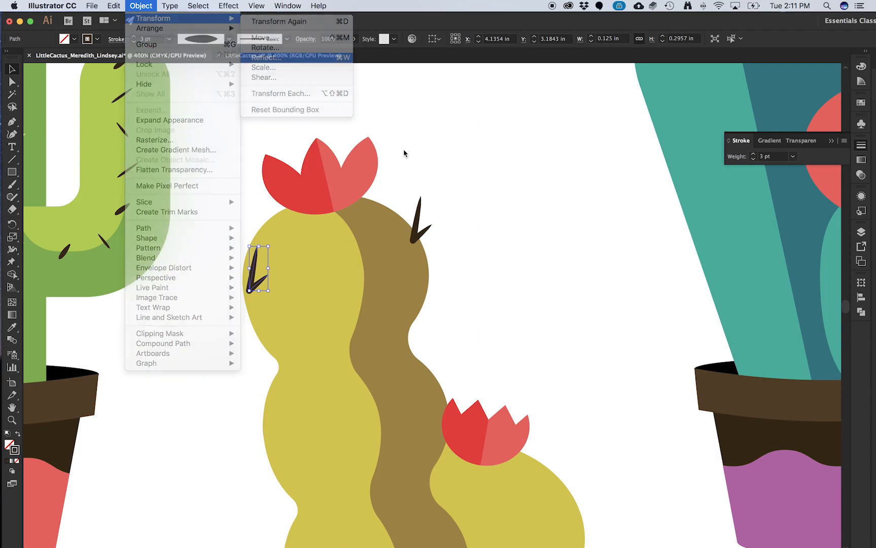
click(616, 252)
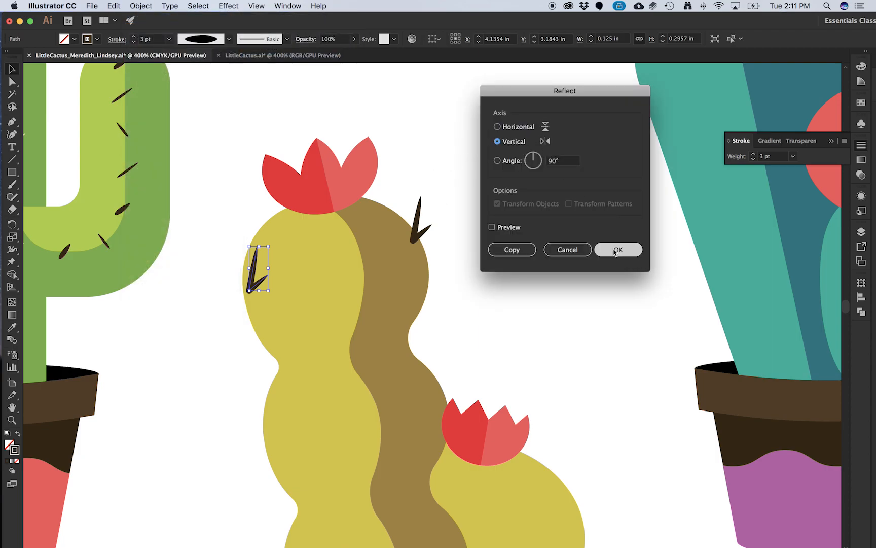
click(616, 252)
drag(13, 224, 51, 239)
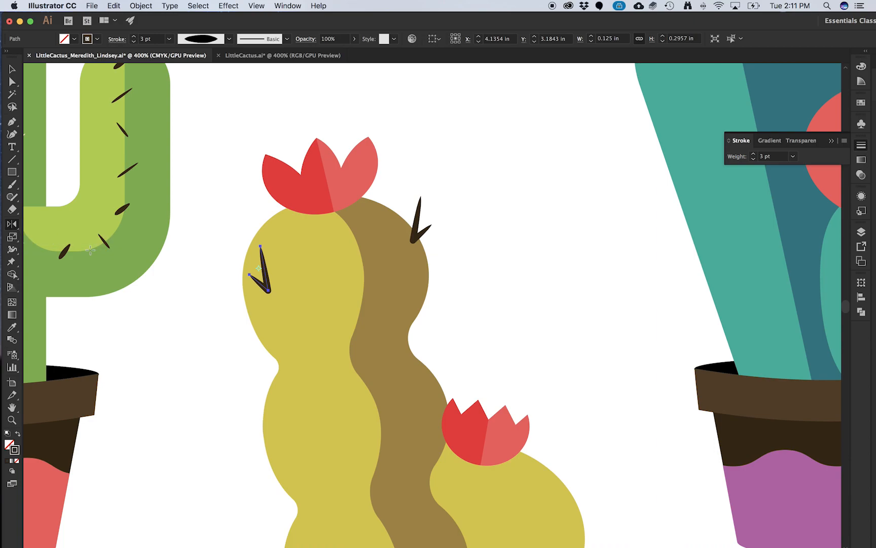
key(v)
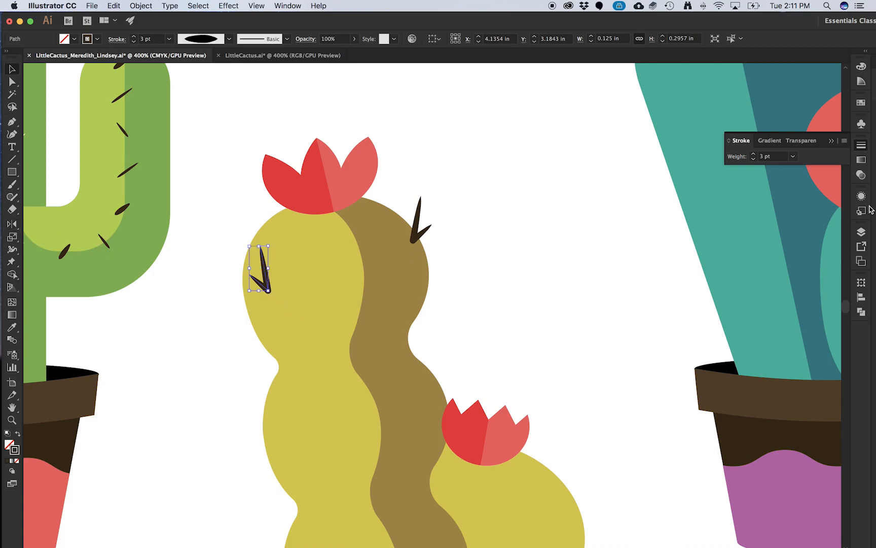
Step: Set the reflected spine's stroke weight to 2 pt and rotate it counterclockwise so its prongs point outward
click(792, 156)
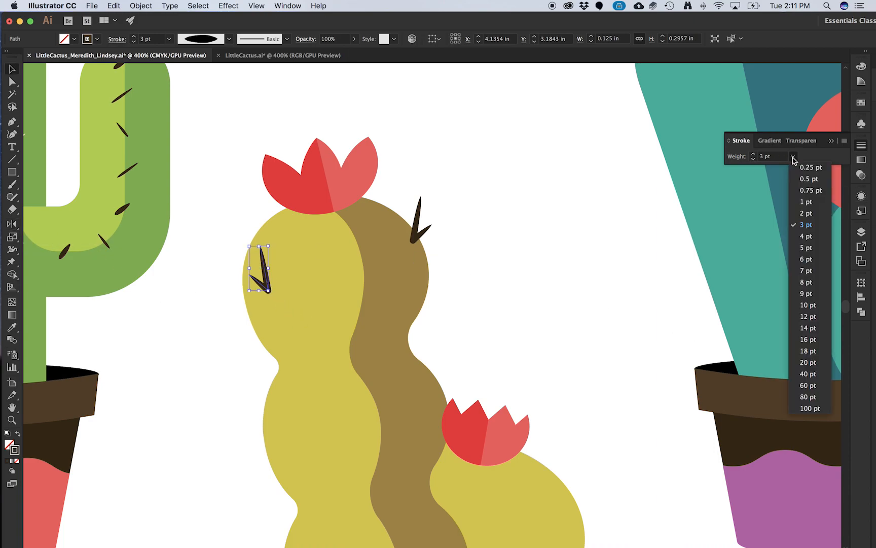
click(810, 213)
click(229, 237)
click(263, 254)
drag(245, 241, 236, 254)
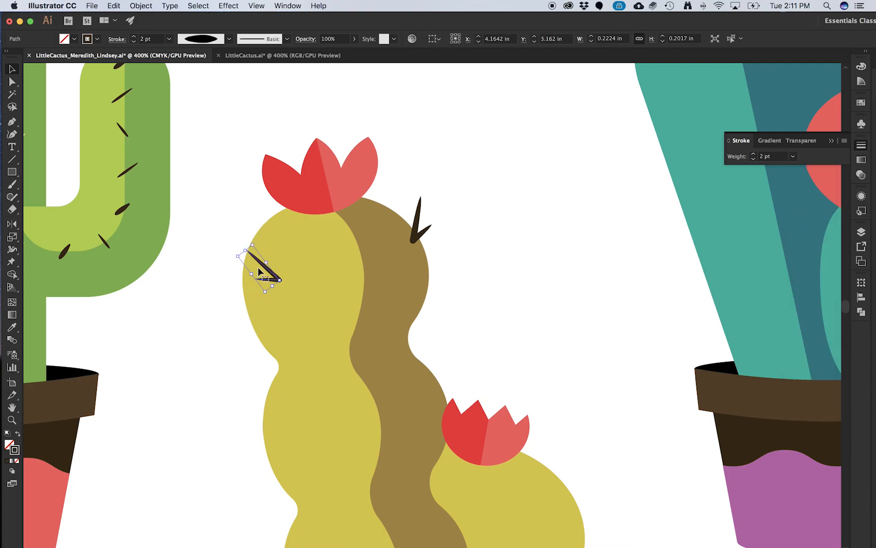
Step: Place the reflected spine on the cactus's light edge and add a thinner, slightly rotated V-shaped spine lower on the shaded edge
mouse_move(243, 292)
mouse_down()
mouse_move(236, 288)
mouse_move(332, 319)
mouse_move(337, 297)
mouse_move(323, 296)
mouse_move(336, 283)
mouse_move(425, 354)
mouse_up()
scroll(372, 350, down, 1)
drag(372, 350, 354, 225)
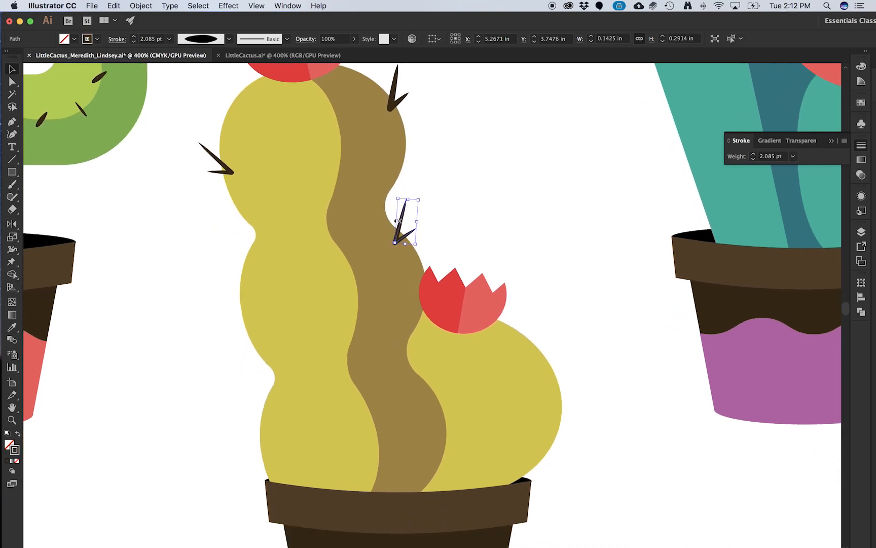
Step: Copy the top V-shaped spine to the light side of the middle bulge, mirrored and rotated outward
mouse_move(402, 100)
mouse_down()
mouse_move(265, 313)
mouse_move(283, 324)
mouse_move(246, 303)
mouse_up()
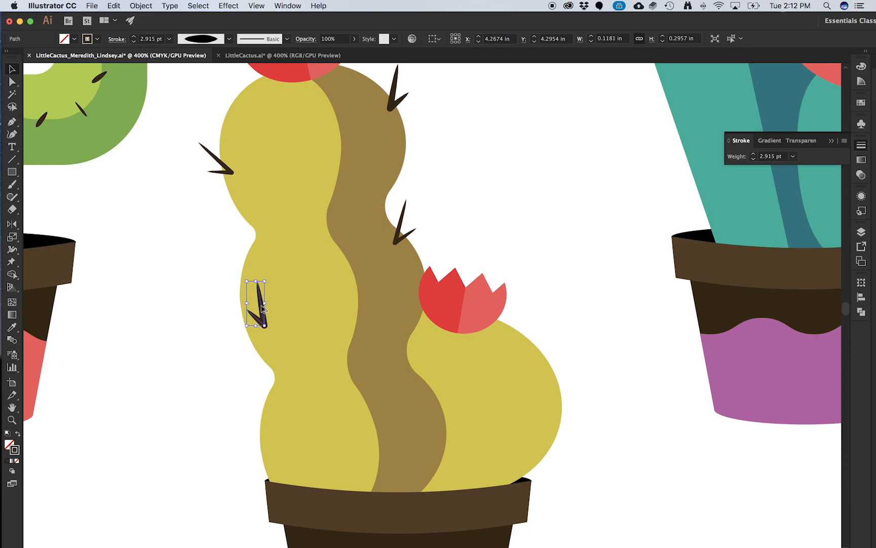
drag(240, 279, 233, 287)
click(232, 288)
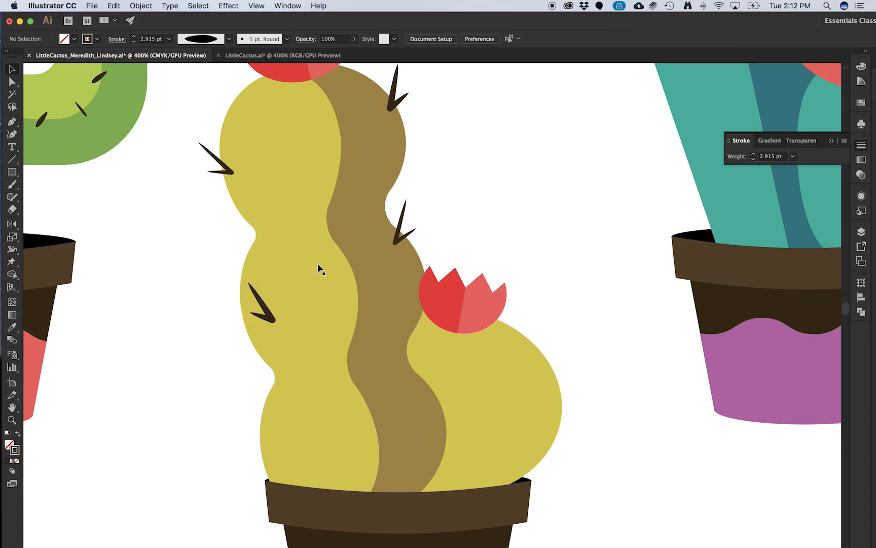
Step: Check the stroke settings of a dark spine on the green cactus's arm
drag(138, 163, 207, 245)
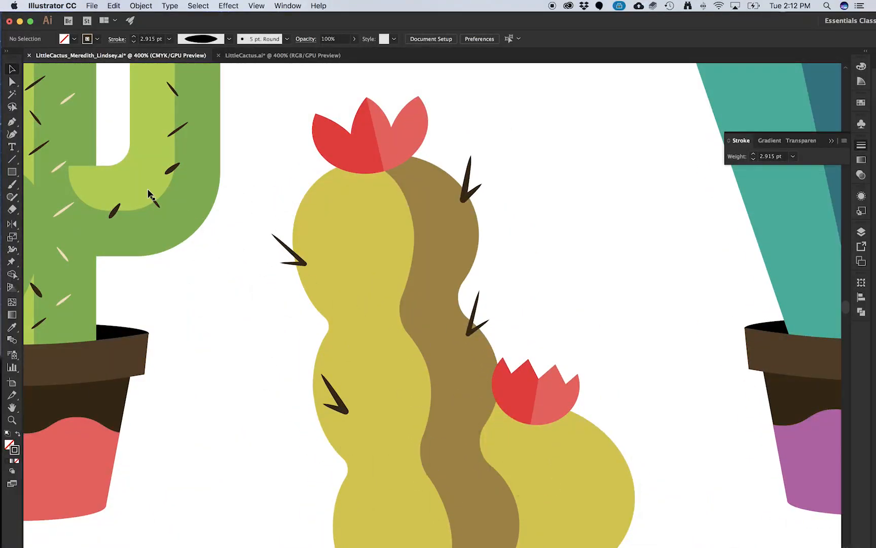
click(180, 127)
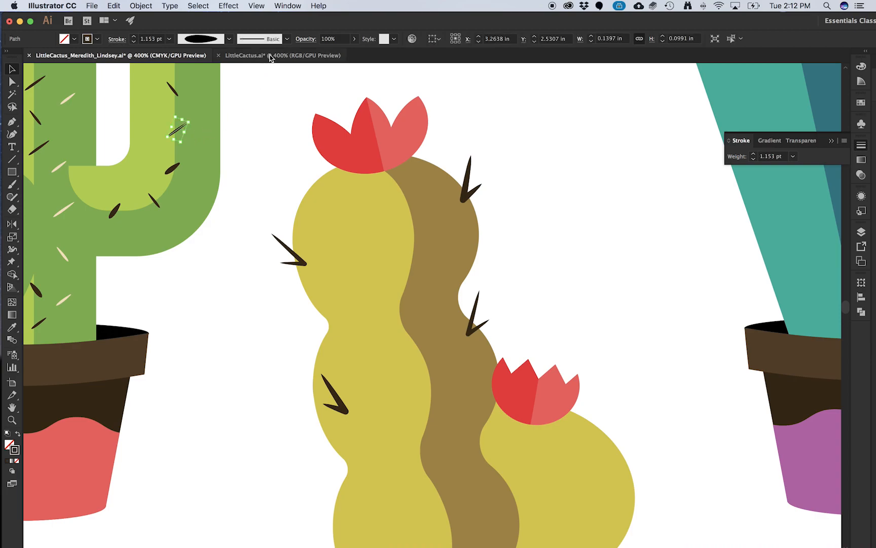
key(a)
click(530, 158)
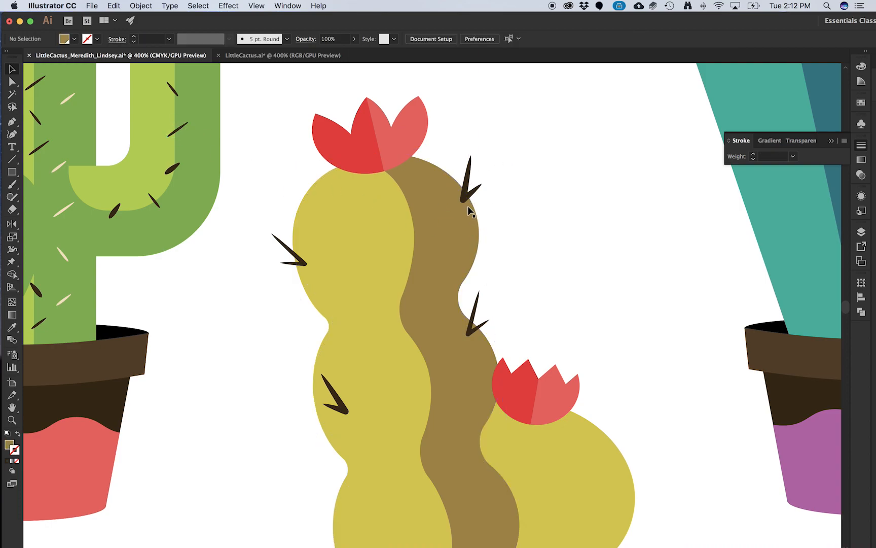
Step: Paste the copied dark spine onto the yellow cactus's upper shaded bulge and place a duplicate lower on the cactus
key(cmd+v)
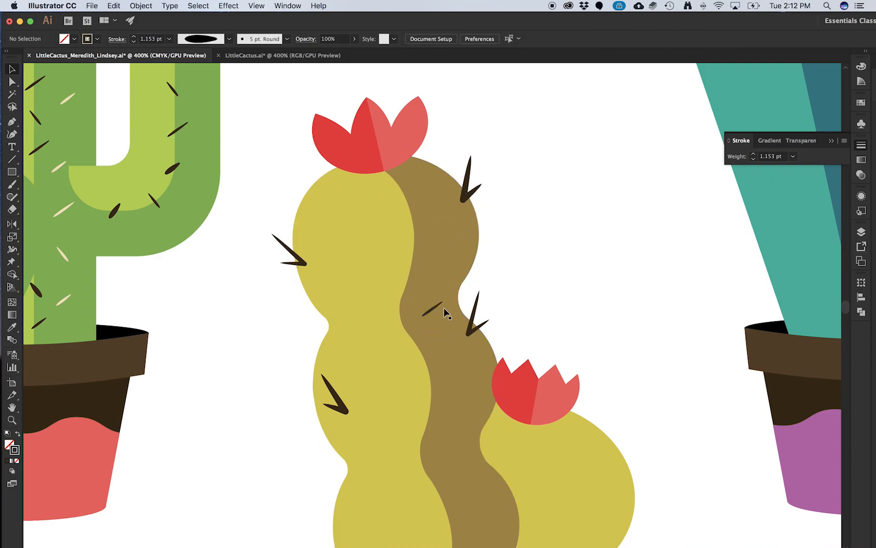
drag(433, 310, 452, 261)
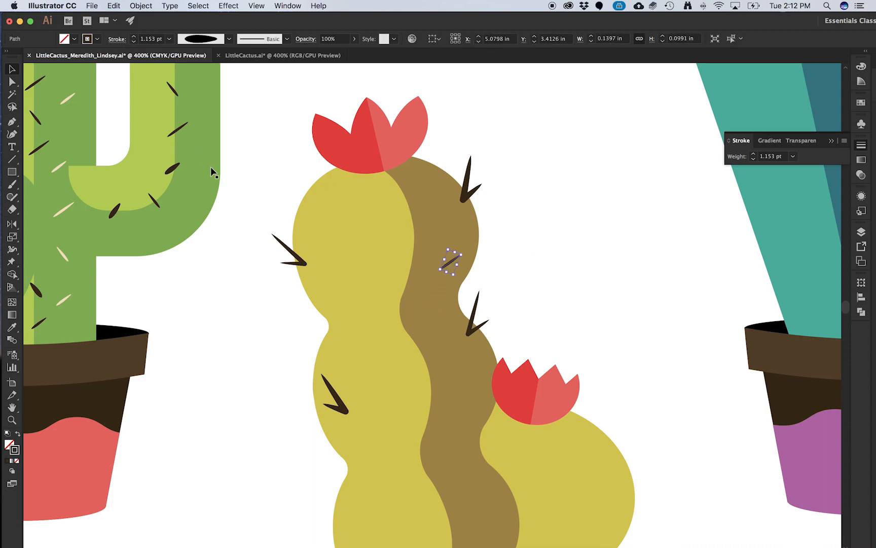
alt+drag(451, 261, 443, 305)
drag(418, 300, 414, 323)
click(521, 238)
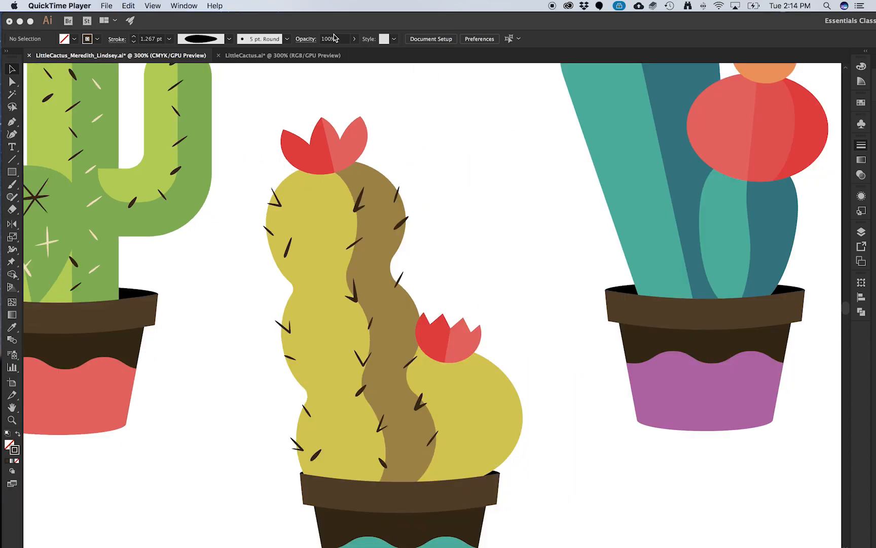
Step: Examine the spines and lines on the yellow and teal cacti in LittleCactus.ai, and return to the working file
click(269, 55)
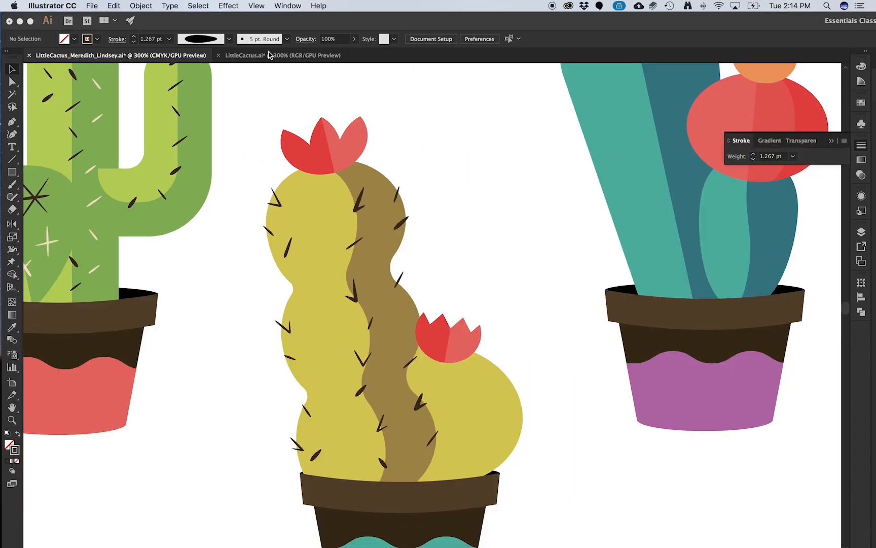
click(269, 55)
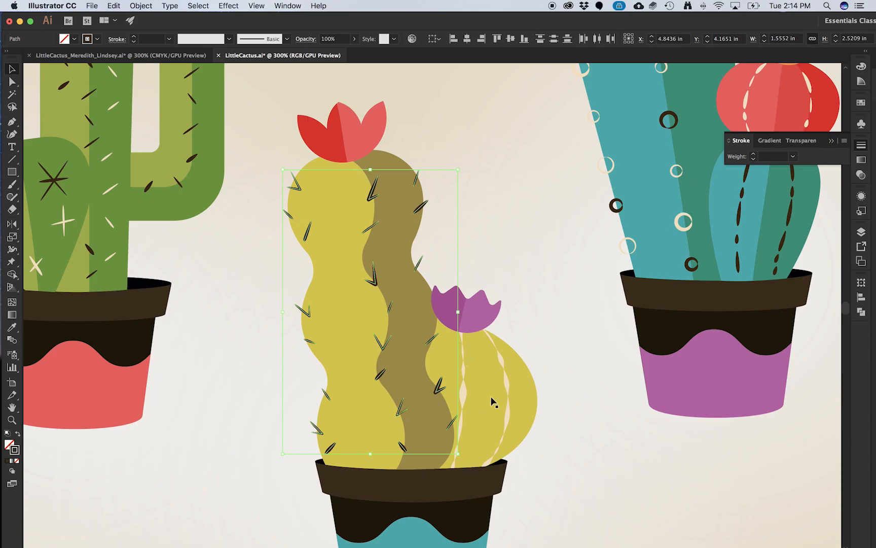
key(super+shift+b)
scroll(384, 440, up, 4)
scroll(384, 440, right, 5)
key(super+shift+b)
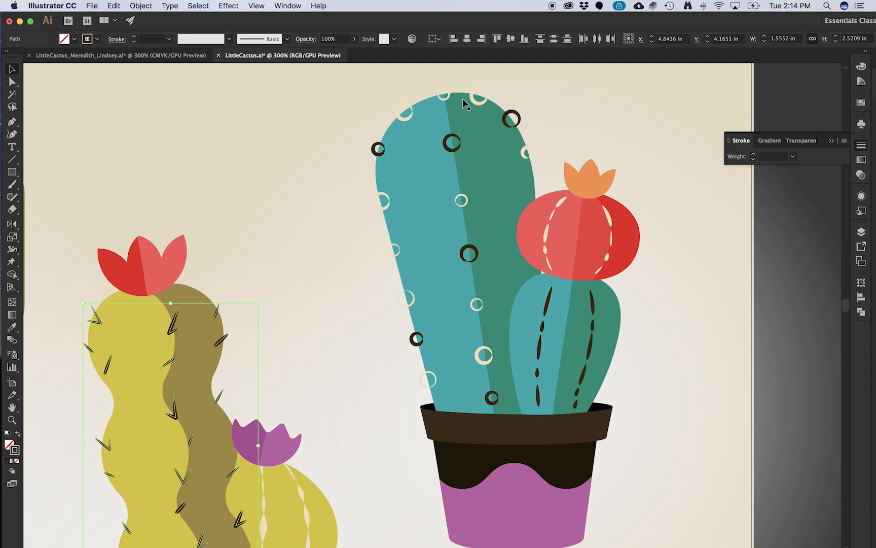
click(152, 56)
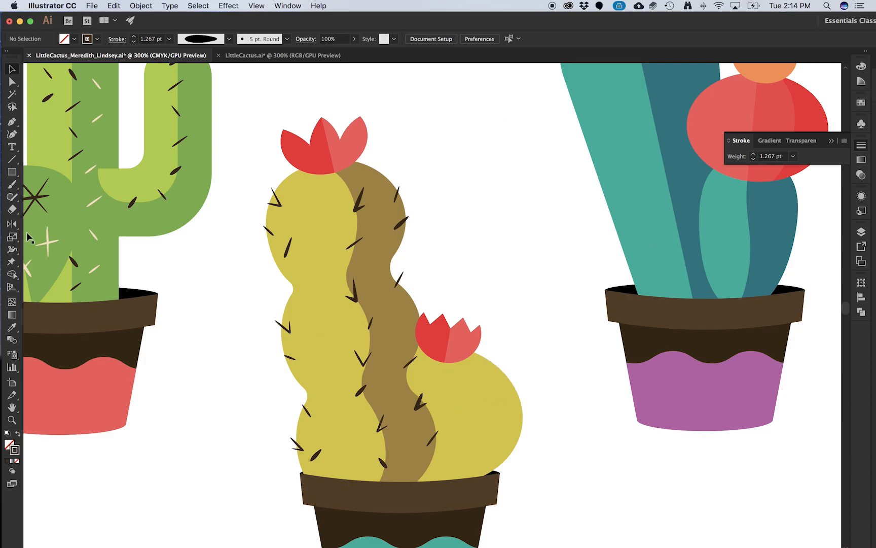
Step: Set up the Pen tool with the cream swatch as stroke and no fill
click(484, 394)
click(553, 332)
key(p)
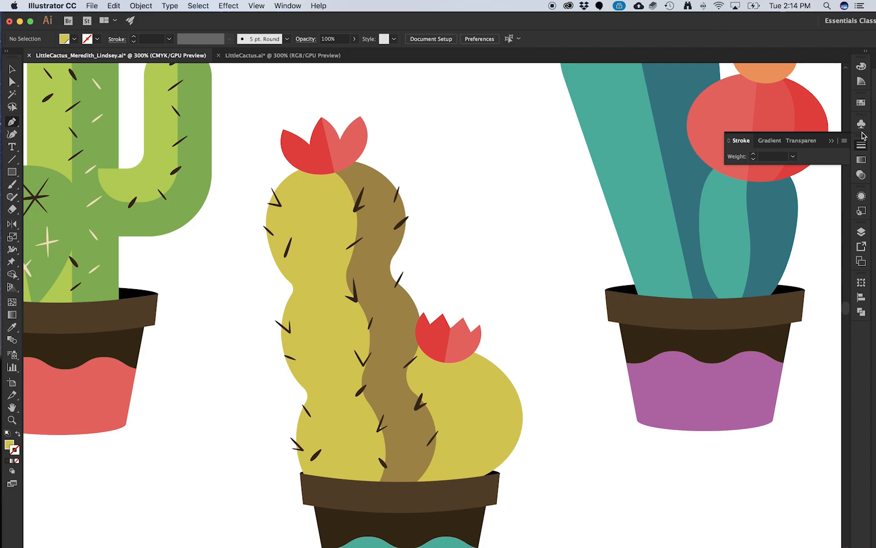
click(861, 147)
click(862, 103)
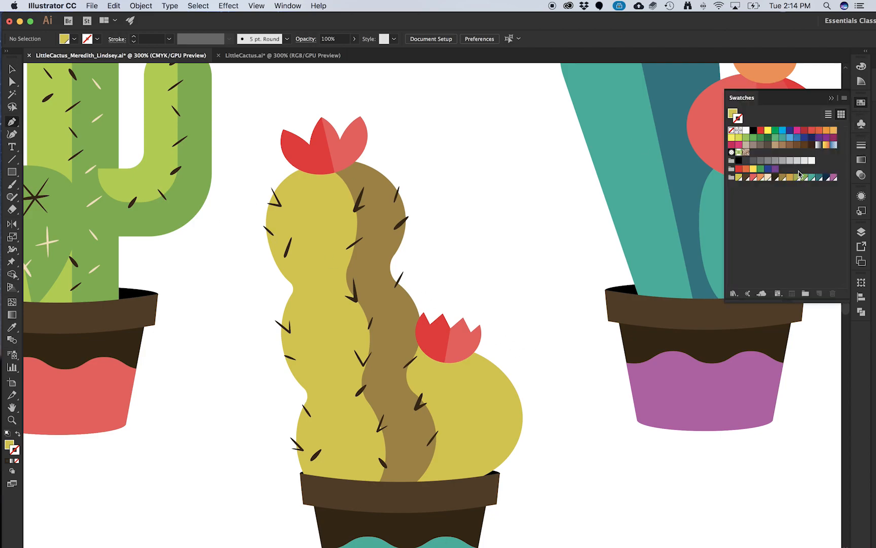
click(768, 178)
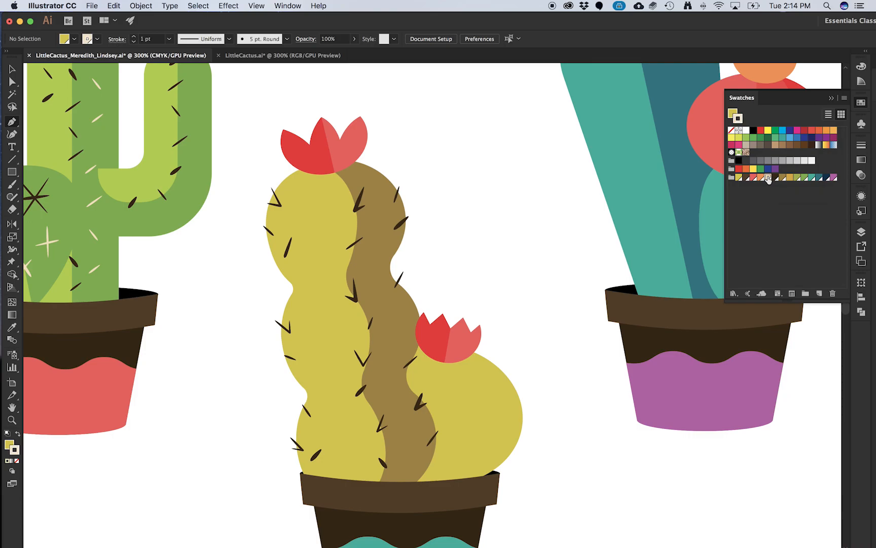
click(9, 445)
click(17, 461)
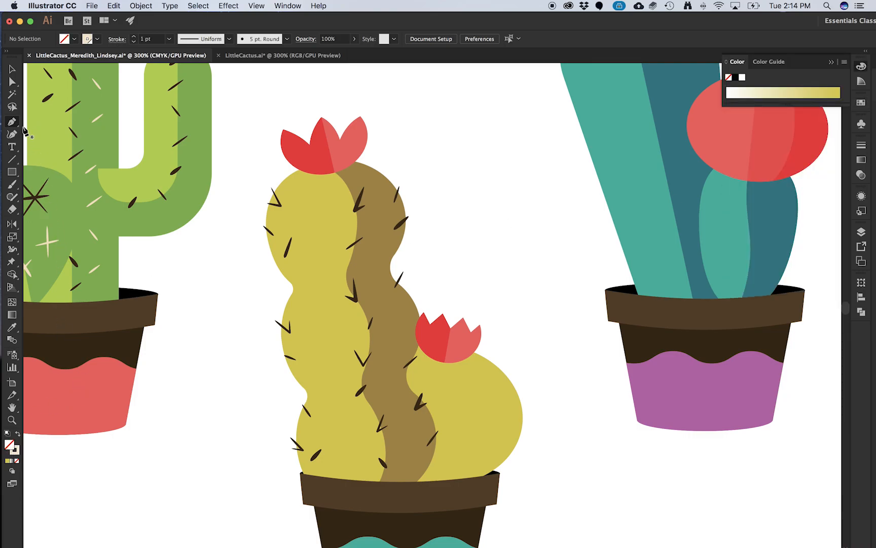
Step: Draw a curved three-point line from the small red flower down the round yellow lobe to the pot rim
click(457, 351)
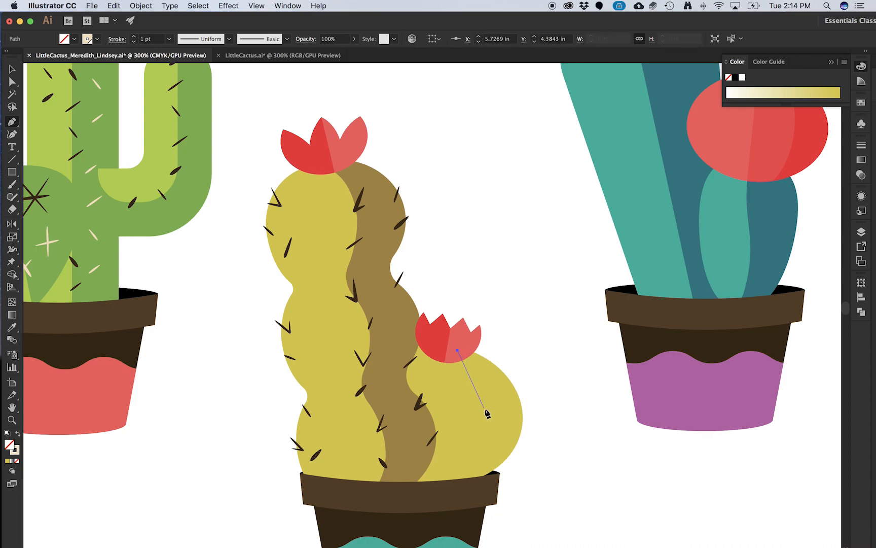
drag(486, 433, 482, 445)
drag(457, 481, 439, 497)
Step: Adjust the curved line's middle anchor and handles so it follows the round lobe's outer contour smoothly
key(a)
drag(483, 446, 484, 455)
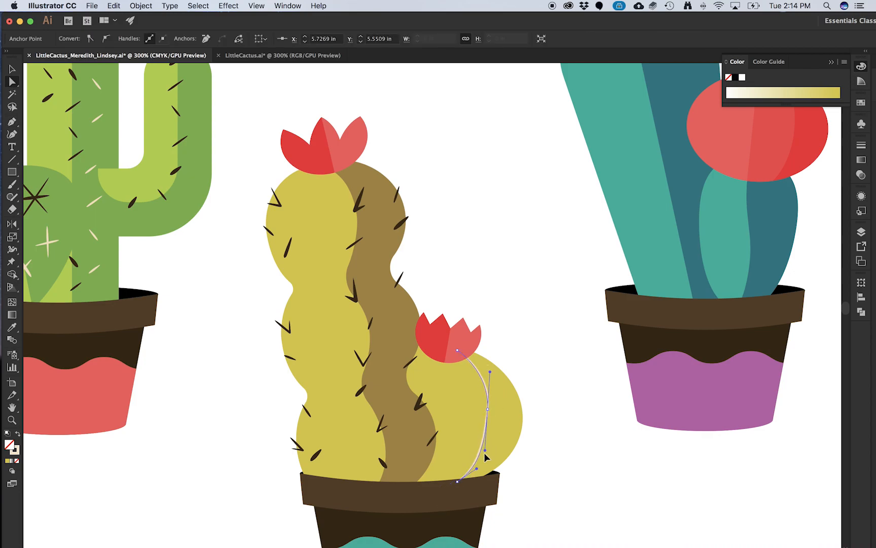
drag(487, 409, 489, 420)
drag(485, 466, 487, 449)
drag(490, 382, 493, 371)
drag(477, 469, 472, 474)
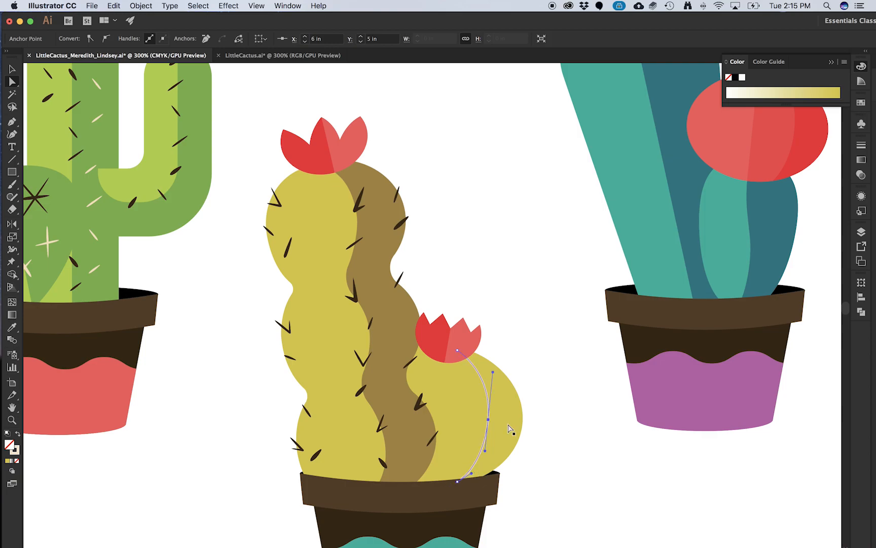
key(v)
click(502, 355)
Step: Draw a straight, slightly slanted cream line from the small flower's base down to the pot rim
key(p)
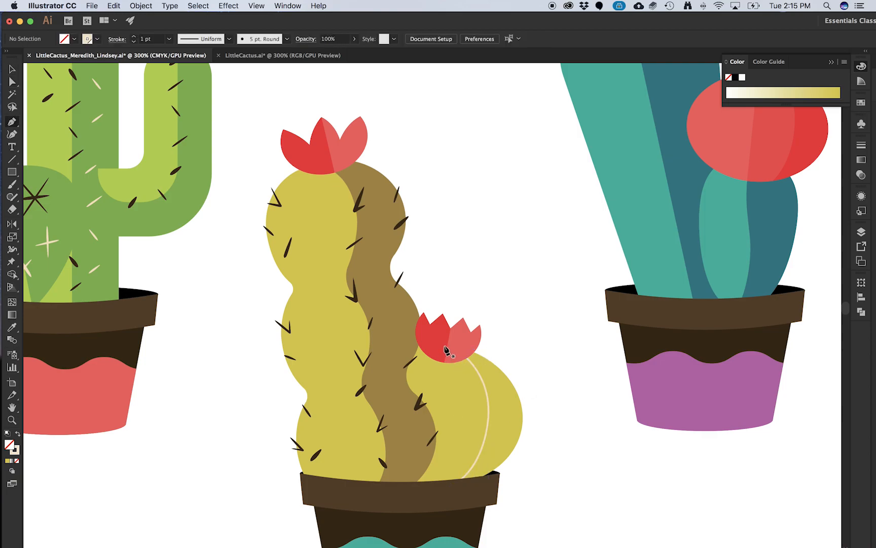
click(446, 351)
click(428, 485)
key(v)
click(533, 310)
click(441, 393)
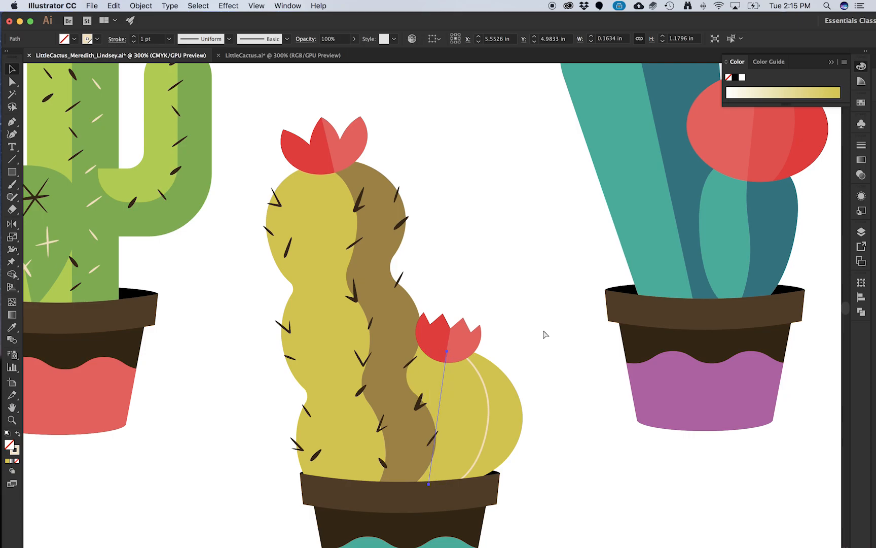
click(495, 312)
Step: Widen the middle of the curved and straight cream lines with the Width tool so both taper towards their ends
click(487, 402)
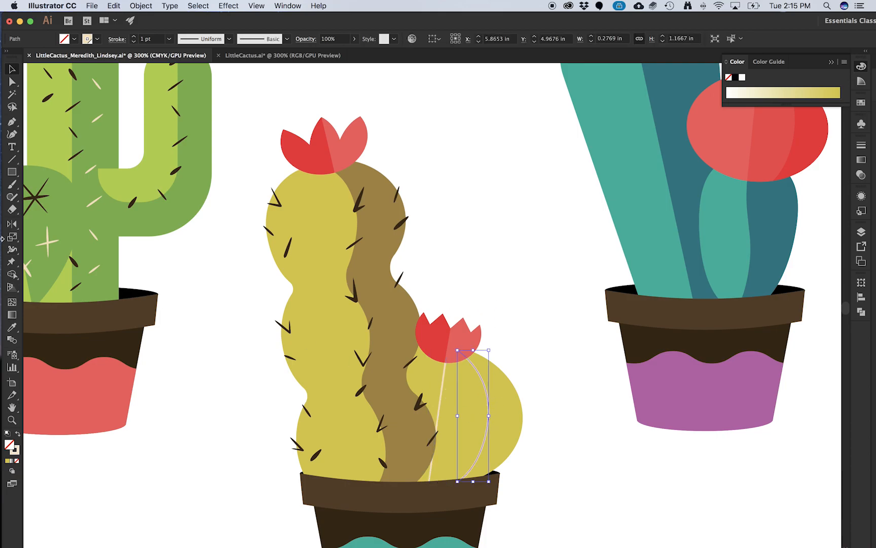
click(13, 250)
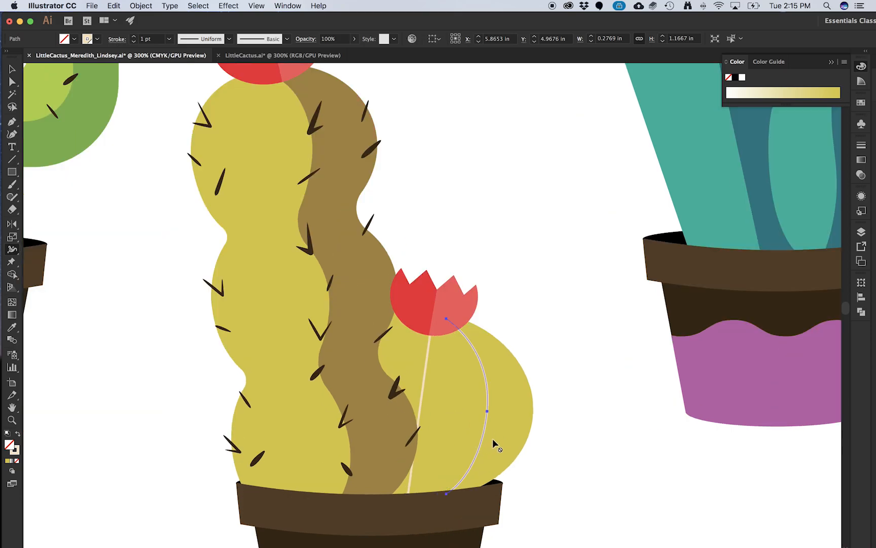
scroll(493, 438, up, 5)
mouse_move(477, 395)
mouse_down()
mouse_move(492, 395)
mouse_move(457, 391)
mouse_move(469, 391)
mouse_up()
drag(348, 381, 356, 379)
key(v)
click(522, 215)
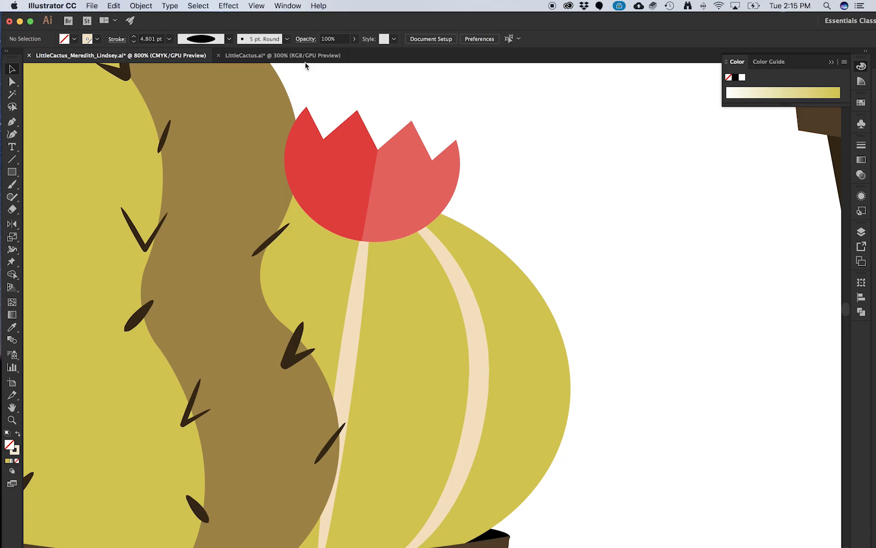
Step: Check how the cream lines on the round yellow lobe are segmented in LittleCactus.ai, and return to the working file
click(313, 55)
scroll(281, 469, down, 6)
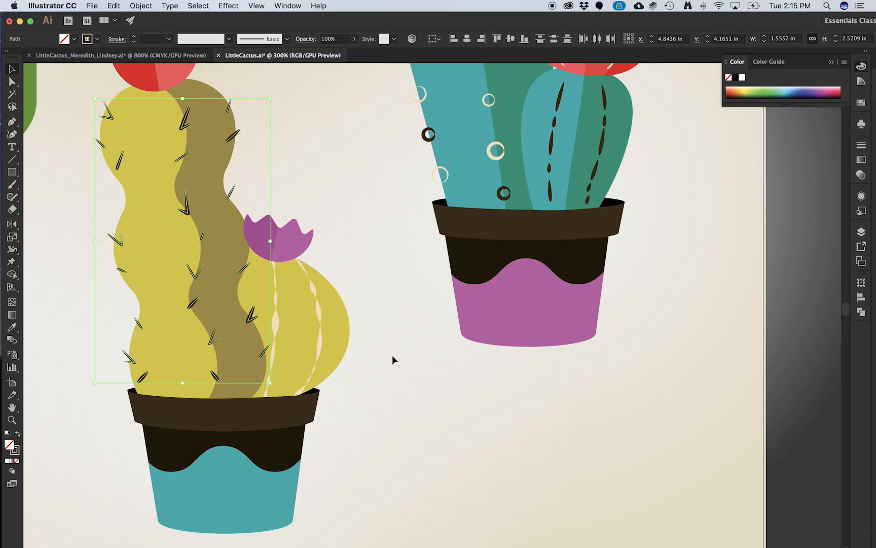
click(182, 57)
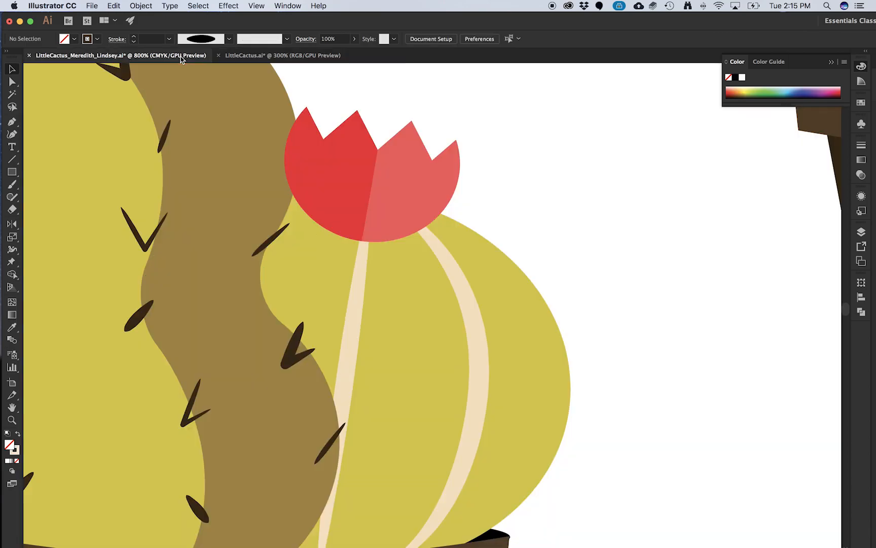
Step: Cut the curved cream line at six unevenly spaced points with the Scissors tool to form tapered segments
click(12, 210)
click(61, 222)
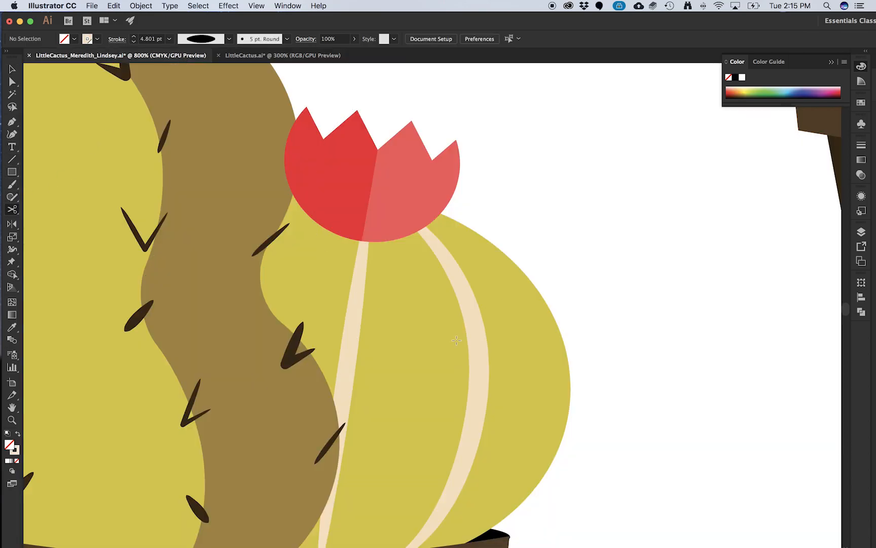
click(478, 333)
shift+click(358, 291)
click(12, 209)
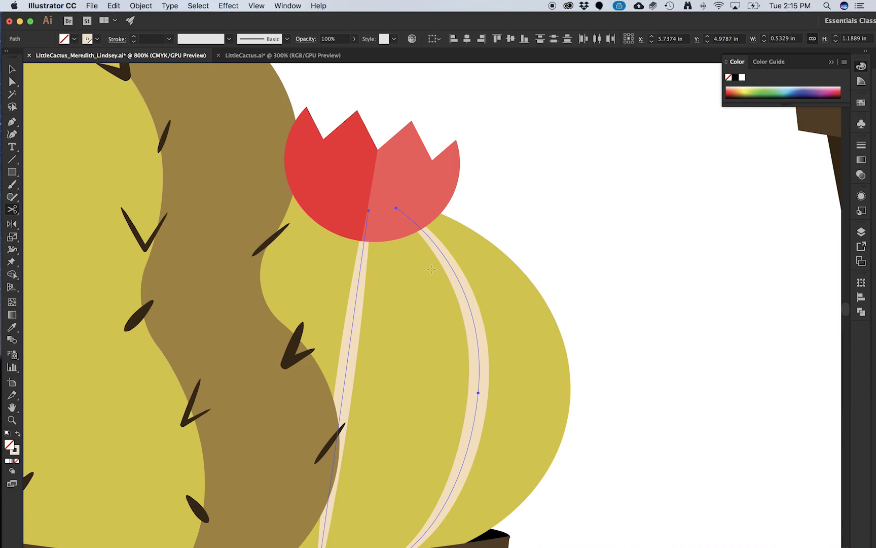
click(444, 254)
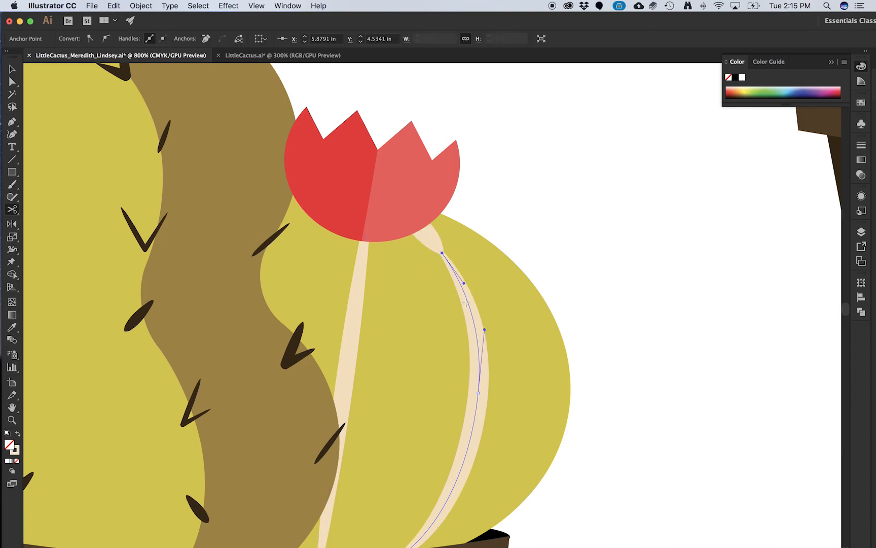
click(458, 279)
click(478, 388)
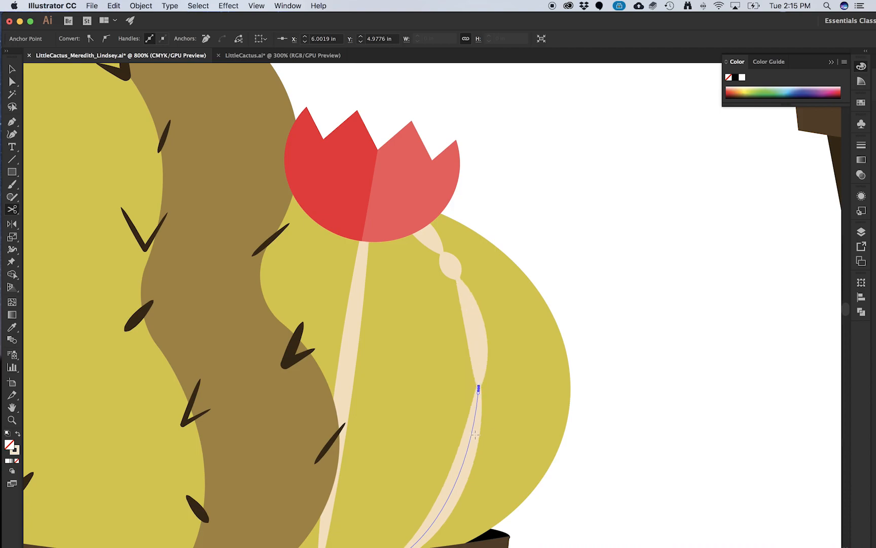
click(467, 451)
scroll(459, 463, down, 1)
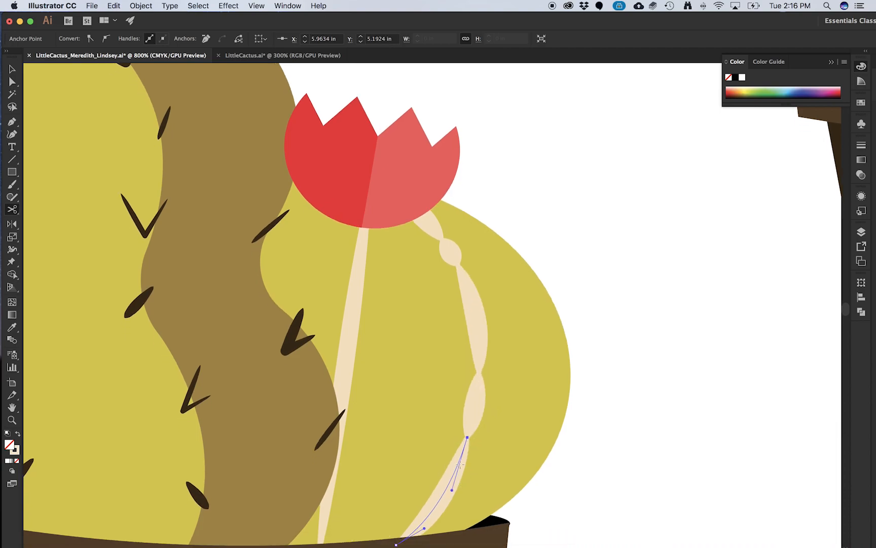
click(442, 494)
click(420, 524)
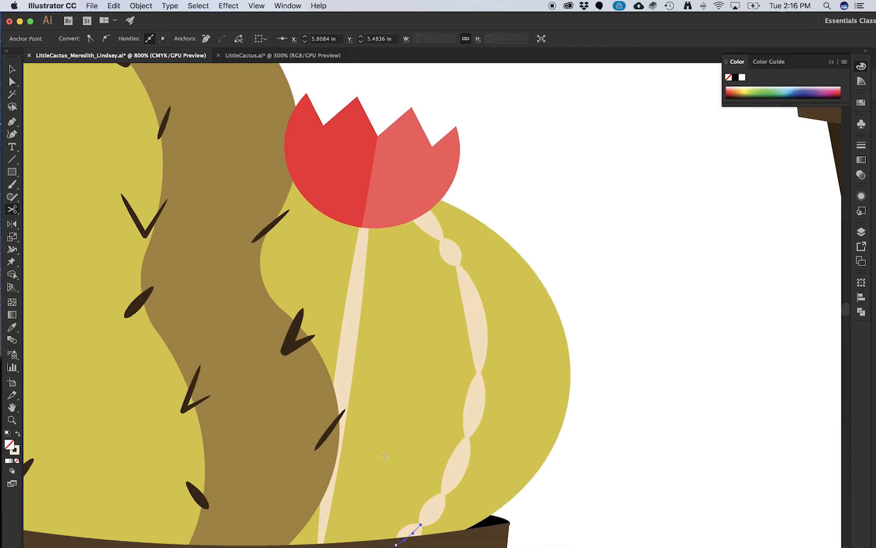
Step: Cut the straight cream line at five points between the flower and the pot, and deselect it
click(358, 273)
click(349, 332)
click(339, 402)
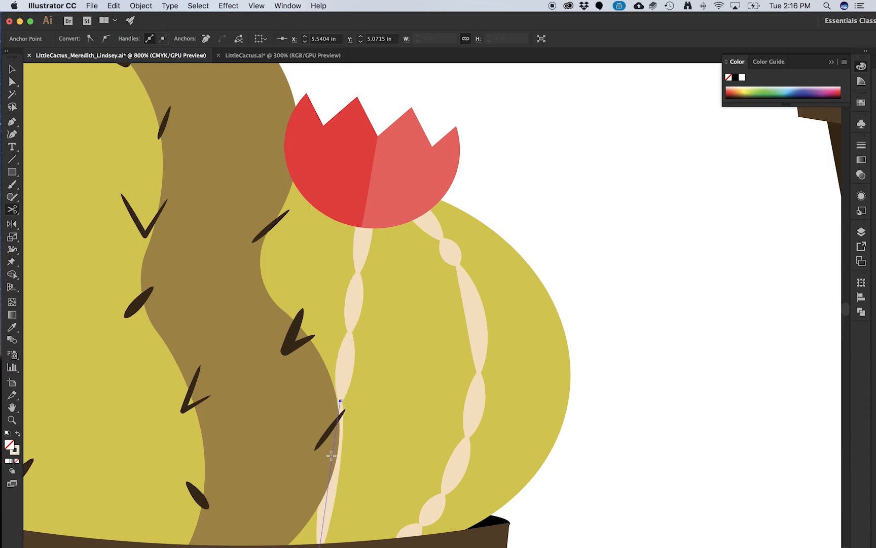
click(323, 520)
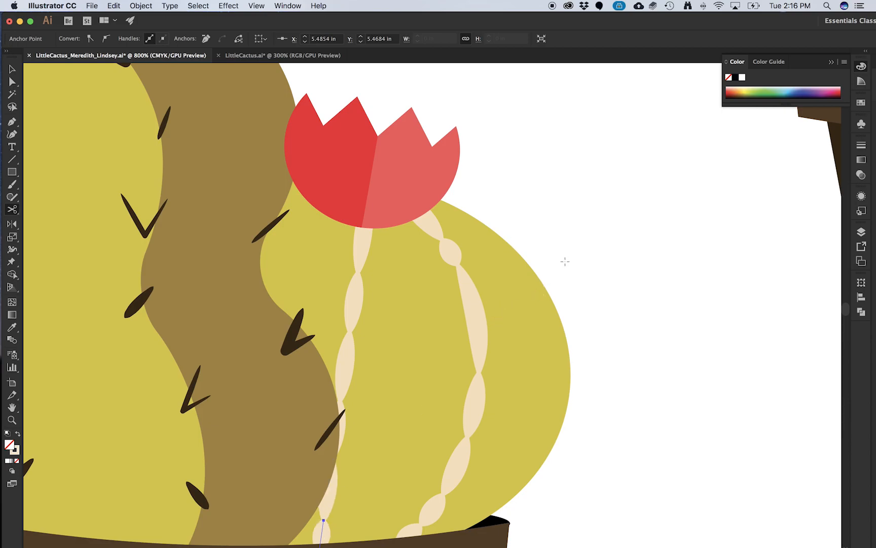
key(v)
click(621, 300)
Step: Bring the teal cactus into view and examine its ring-shaped spines in LittleCactus.ai, returning to the working file
key(super+minus)
key(super+minus)
key(super+minus)
key(super+plus)
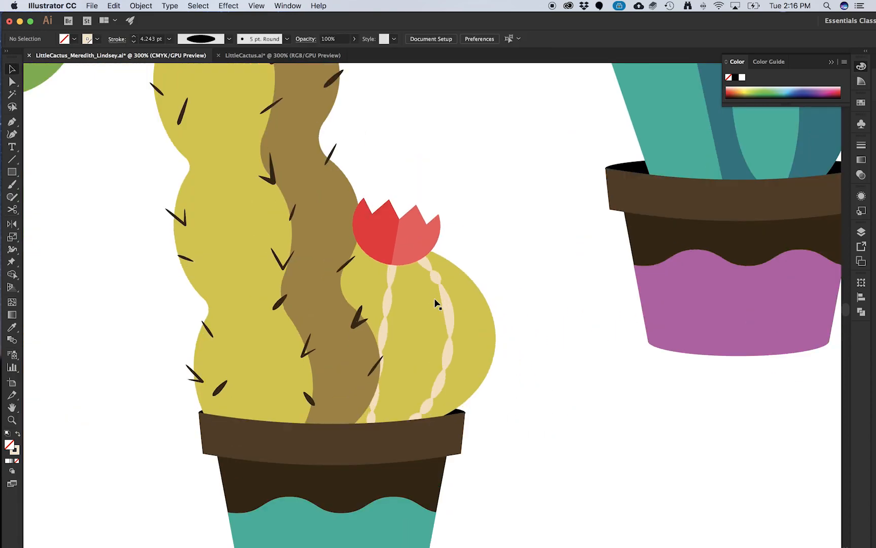
key(super+plus)
key(super+plus)
drag(606, 189, 448, 241)
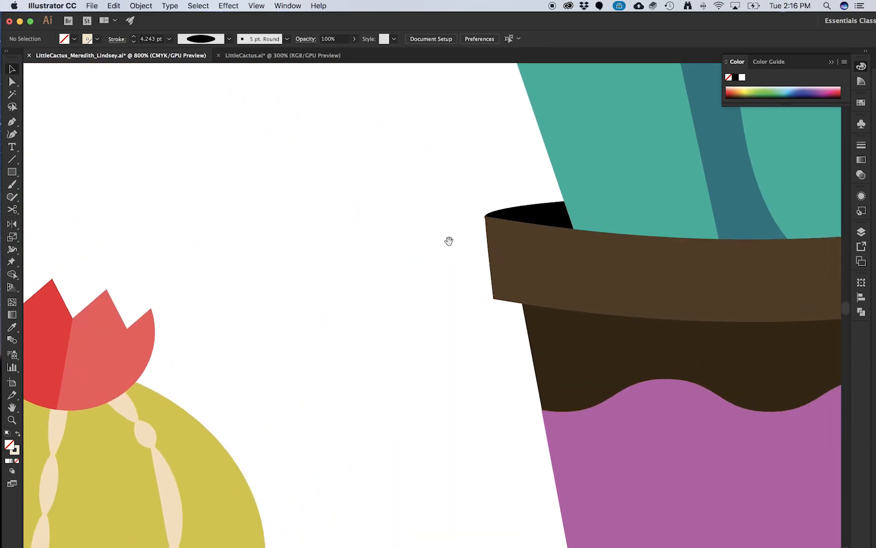
key(super+minus)
key(super+minus)
drag(395, 118, 391, 258)
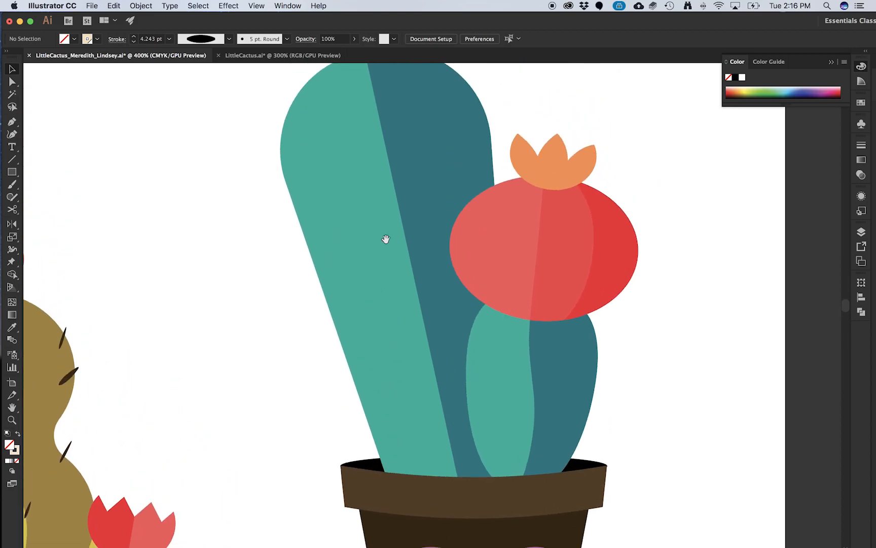
click(247, 56)
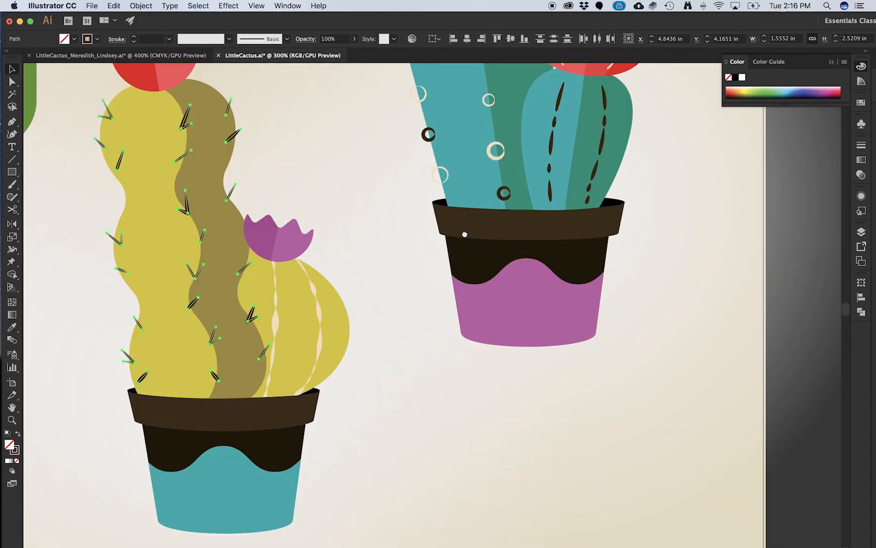
scroll(463, 229, up, 8)
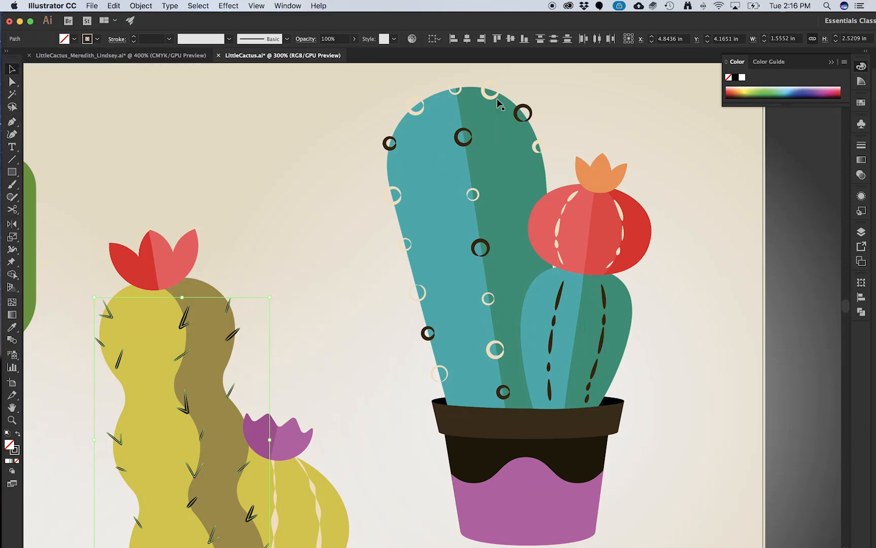
click(160, 55)
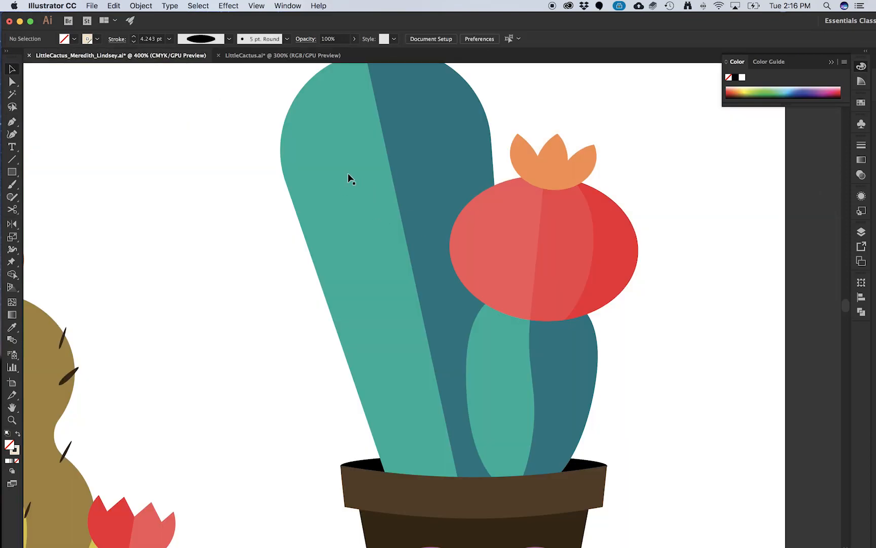
Step: Draw a 0.125 in circle on the tall teal cactus's outer edge and give it the yellow cactus's dark tapered spine stroke
click(12, 172)
click(75, 199)
drag(273, 138, 291, 154)
key(v)
scroll(480, 260, left, 10)
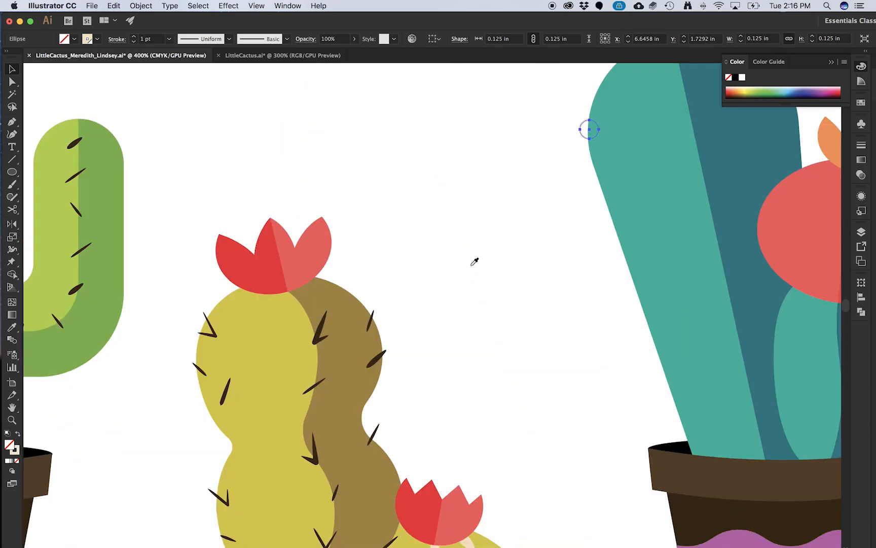
key(i)
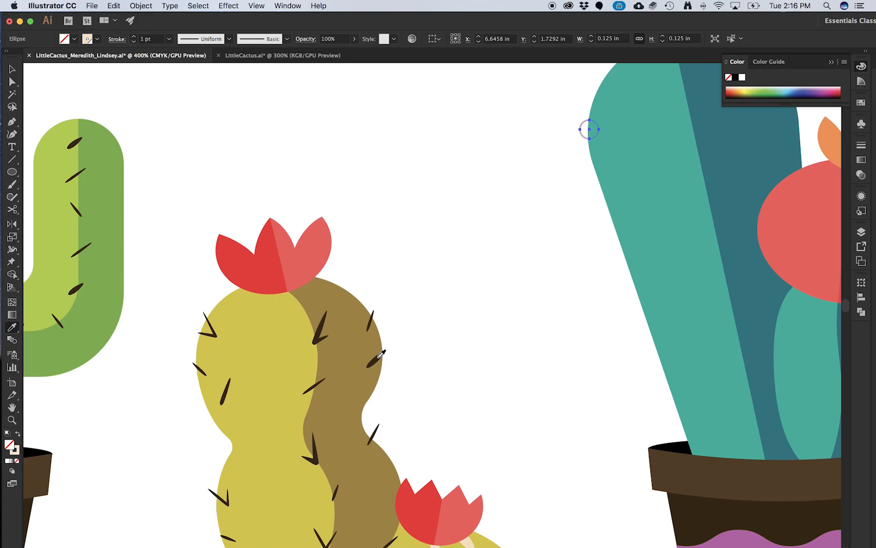
click(378, 356)
key(v)
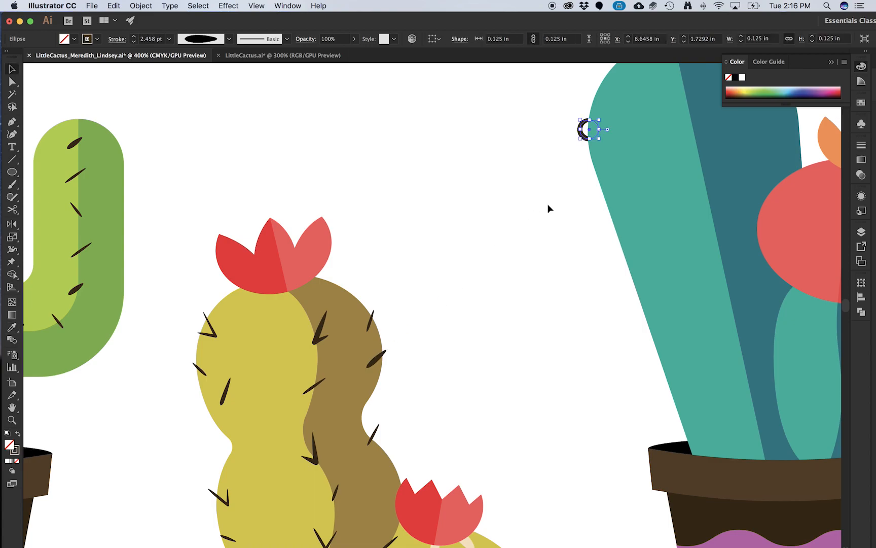
Step: Delete the dark ring from the tall teal cactus's edge
click(526, 190)
click(582, 136)
key(Delete)
Step: Make Cactus 3 the active layer and draw a circle about 0.23 in wide on the tall teal cactus's outer edge
click(626, 149)
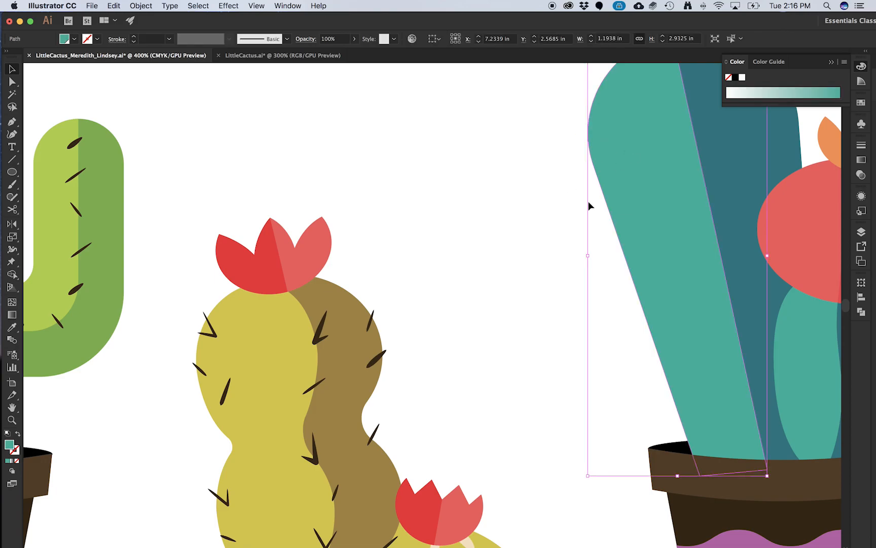
click(861, 232)
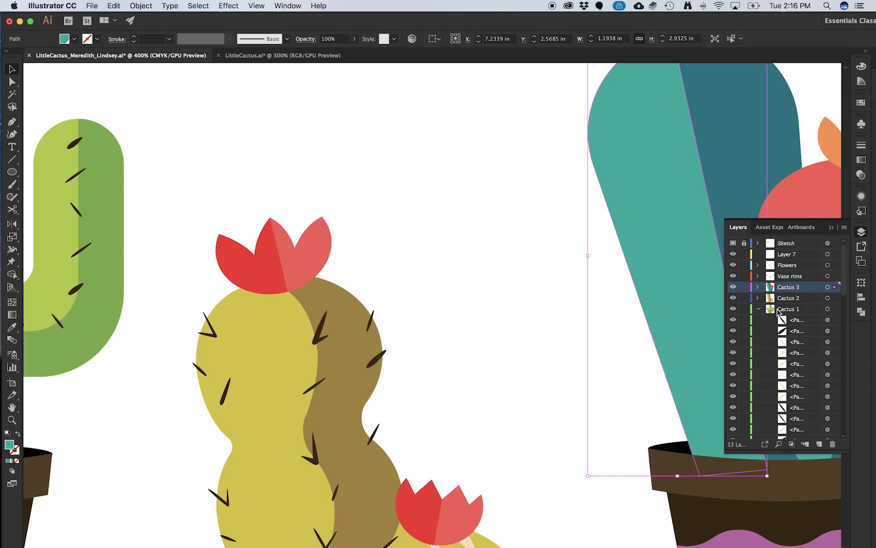
click(483, 333)
click(13, 173)
drag(582, 148, 600, 168)
key(v)
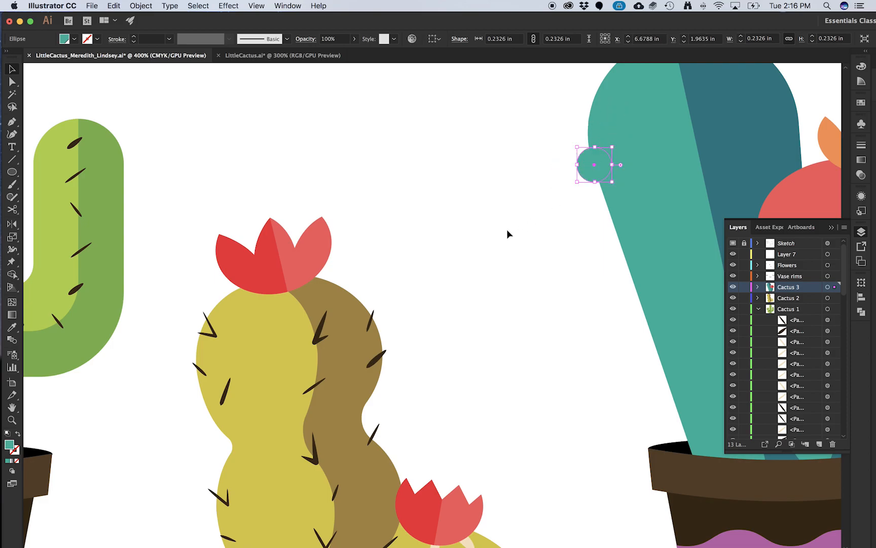
Step: Copy the dark tapered stroke from a yellow cactus spine onto the new circle with the Eyedropper, and deselect it
key(i)
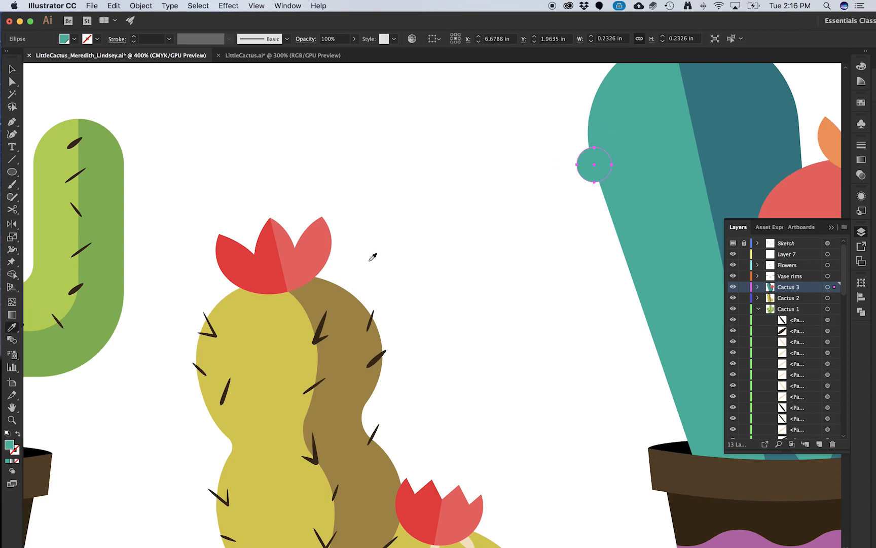
click(322, 327)
key(v)
click(410, 303)
Step: Shrink the dark ring to about 0.16 in and position it across the tall teal cactus's outer edge
mouse_move(606, 162)
mouse_down()
mouse_move(532, 227)
mouse_move(539, 222)
mouse_up()
click(551, 215)
click(540, 251)
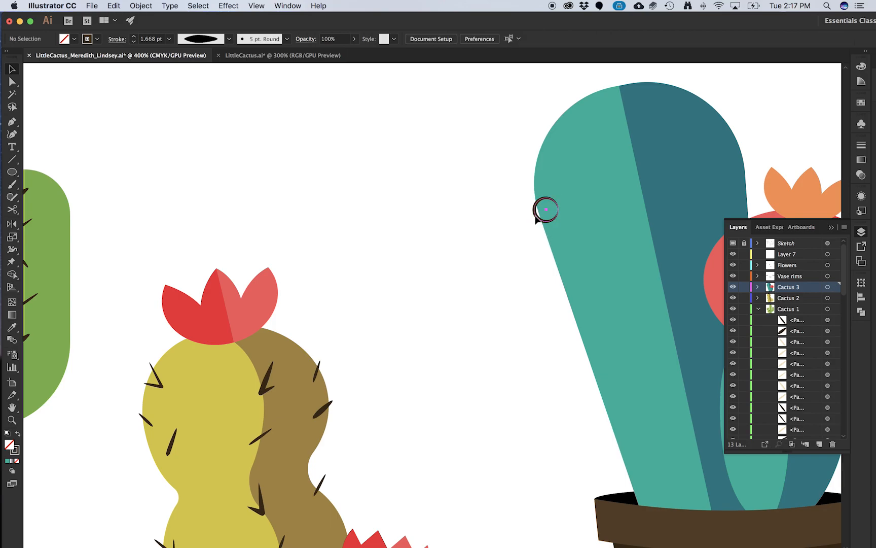
Step: Duplicate the dark ring farther down the cactus's outer edge and shrink the copy to about 0.113 in
drag(531, 228, 547, 263)
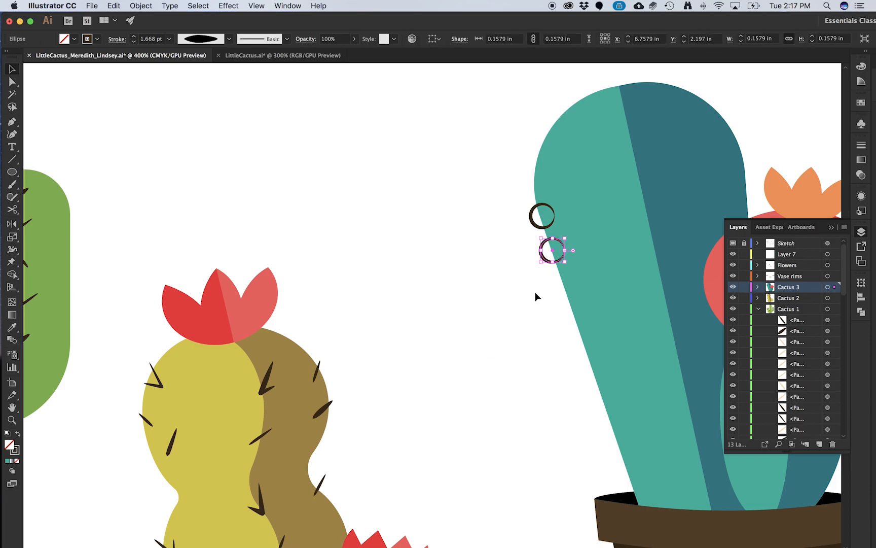
click(548, 264)
drag(542, 241, 556, 271)
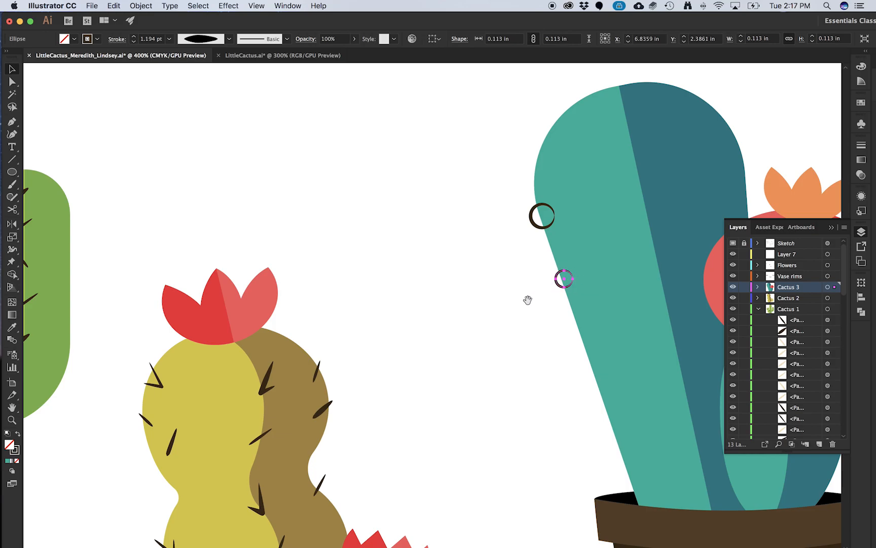
Step: Copy the cream tapered stroke from the round yellow lobe's lines onto the smaller ring with the Eyedropper
scroll(443, 394, down, 5)
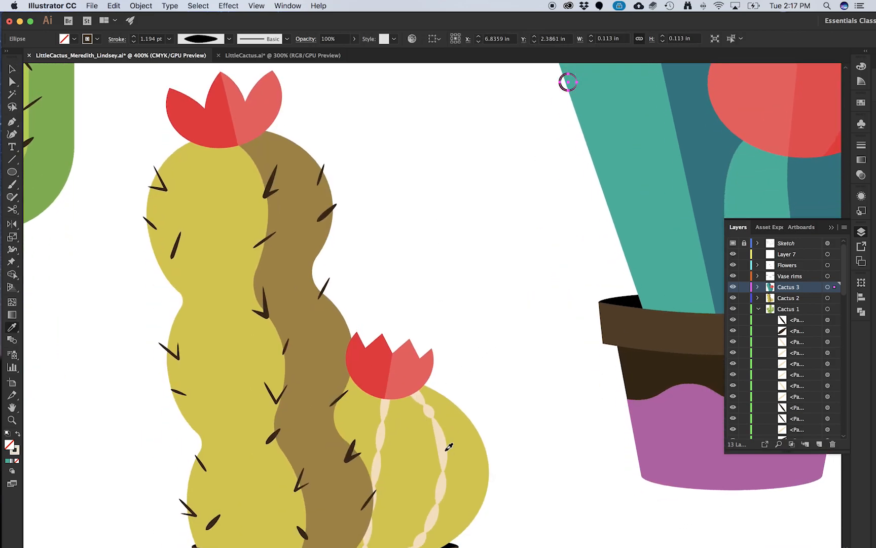
scroll(516, 211, up, 5)
scroll(516, 212, right, 1)
click(516, 298)
click(524, 274)
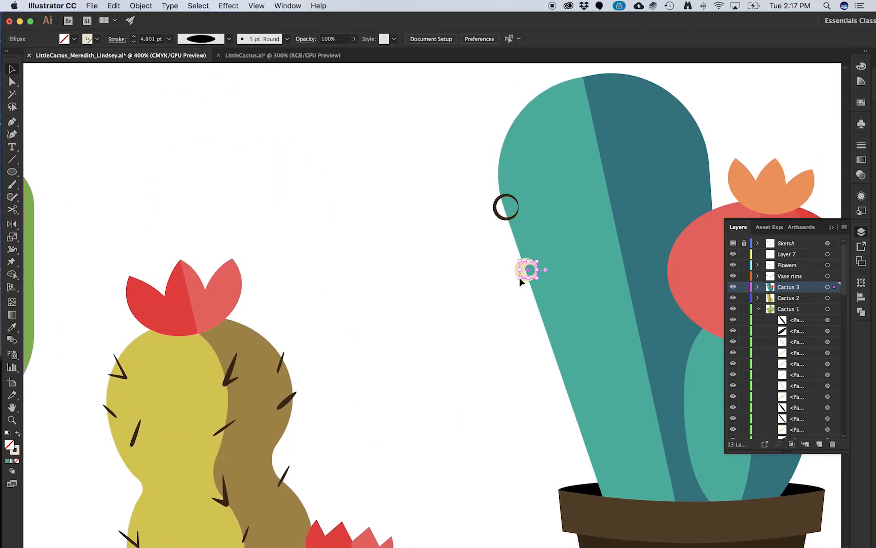
Step: Set the cream ring's stroke weight to 2 pt
click(860, 146)
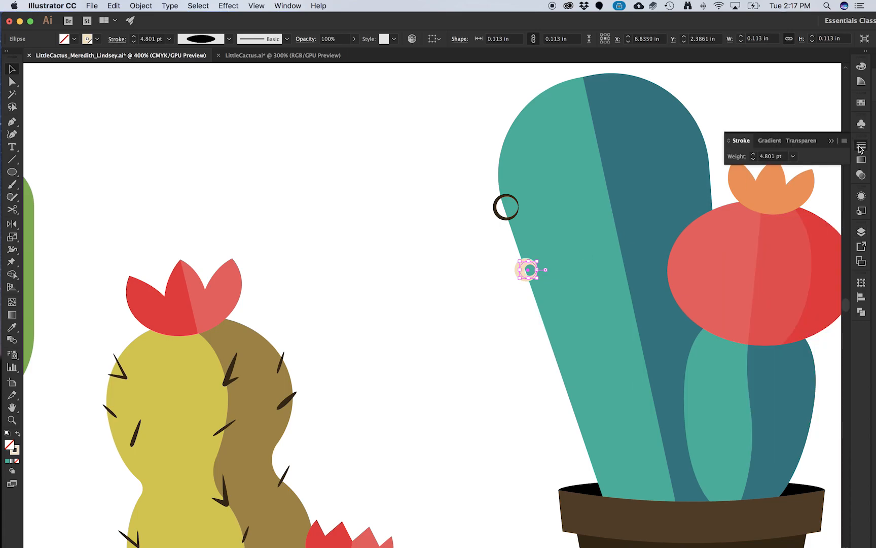
click(793, 156)
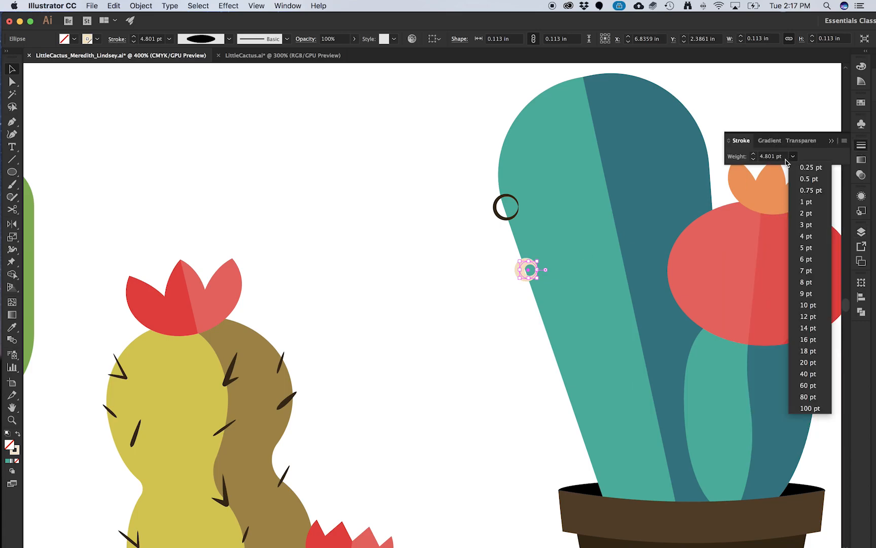
click(809, 225)
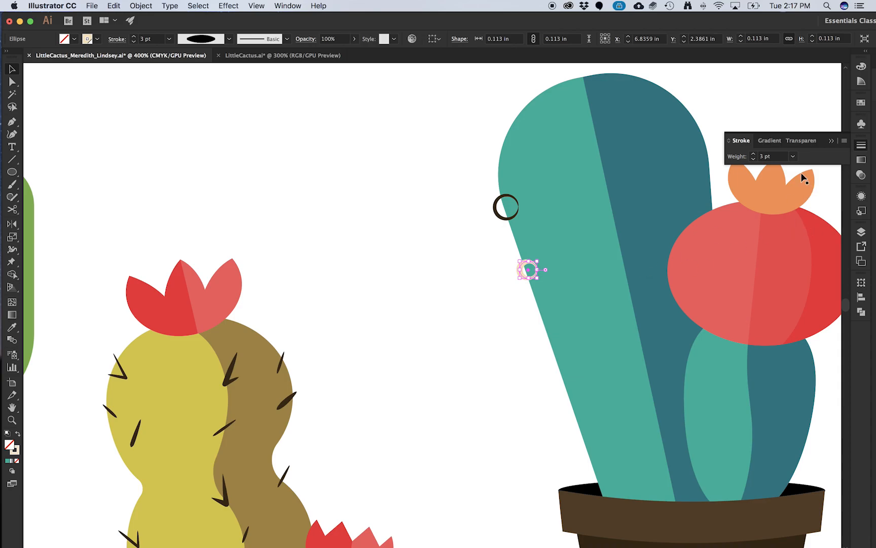
click(793, 157)
click(805, 213)
Step: Set alternating segments of both cream lines on the round yellow lobe to a 2 pt stroke weight, and deselect them
drag(429, 391, 465, 153)
click(438, 393)
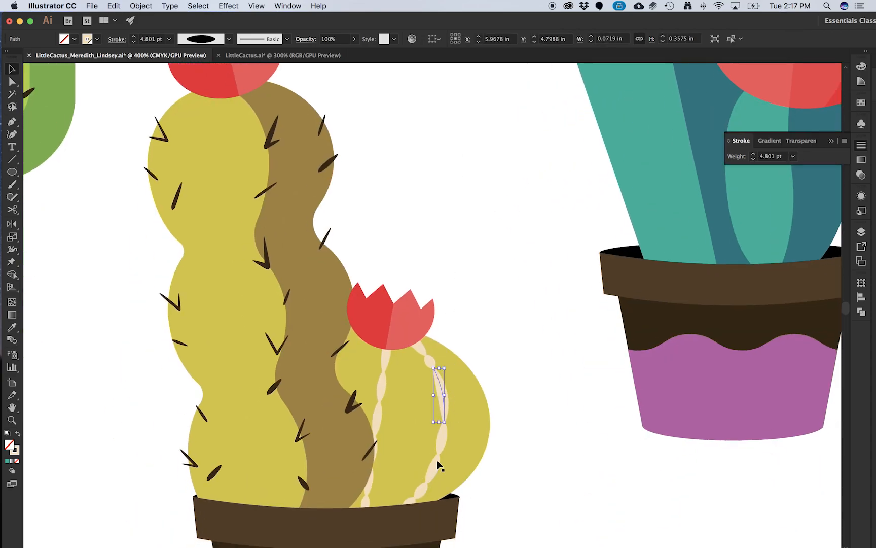
shift+click(378, 395)
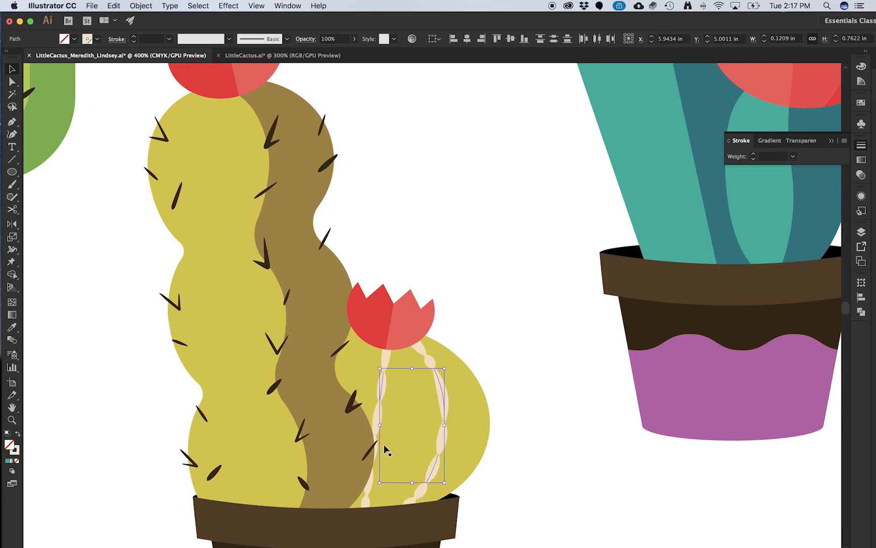
shift+click(425, 355)
click(793, 156)
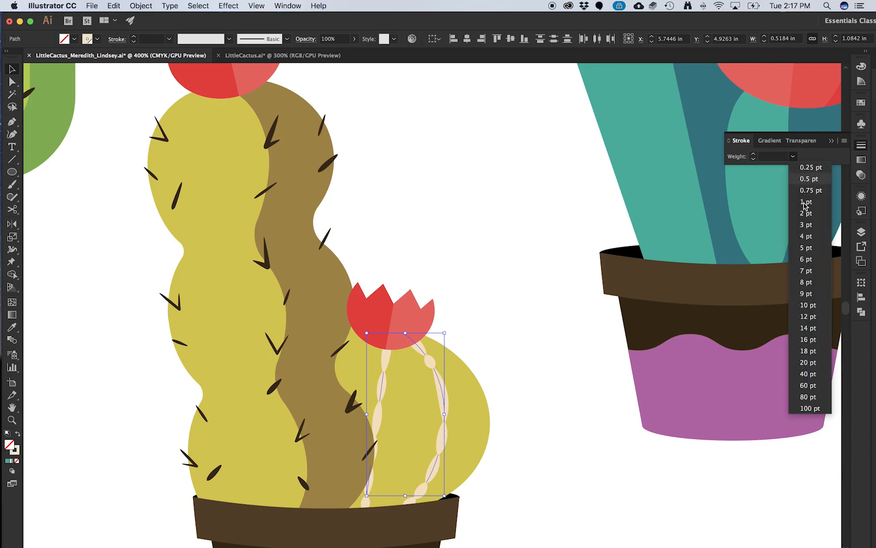
click(811, 216)
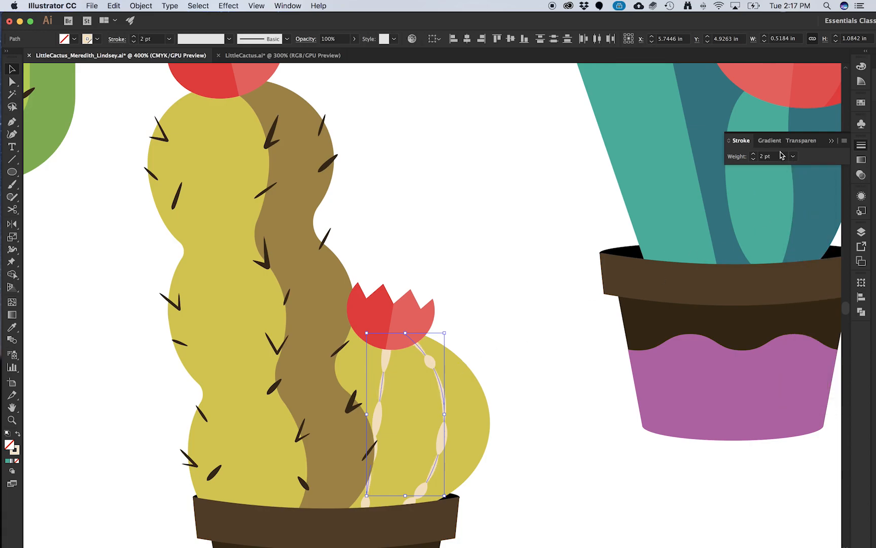
click(419, 242)
Step: Move the cream ring slightly down the teal cactus's edge, and check the ring arrangement in LittleCactus.ai before returning to the working file
drag(524, 157, 331, 295)
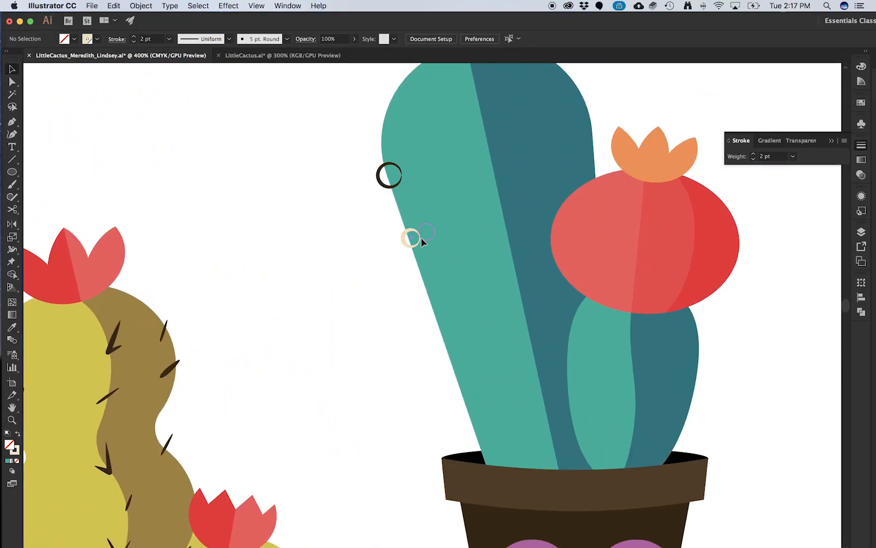
click(406, 248)
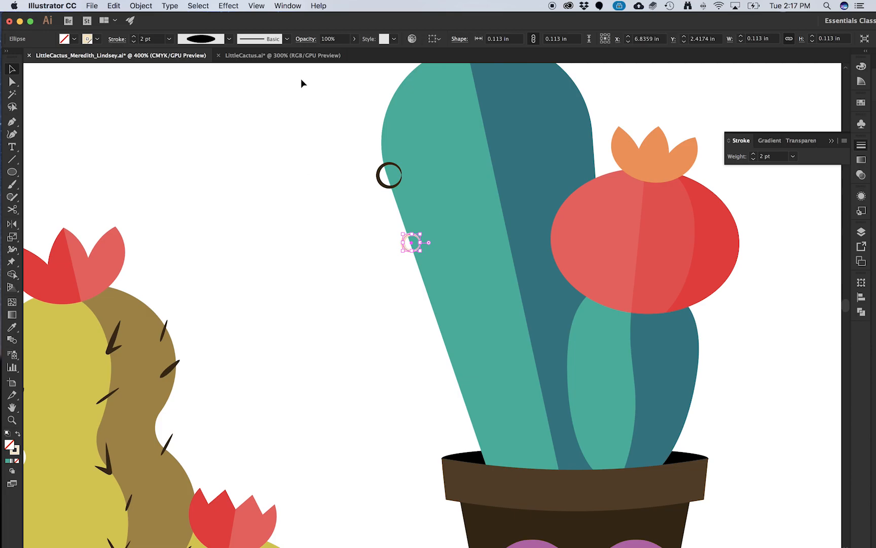
click(286, 57)
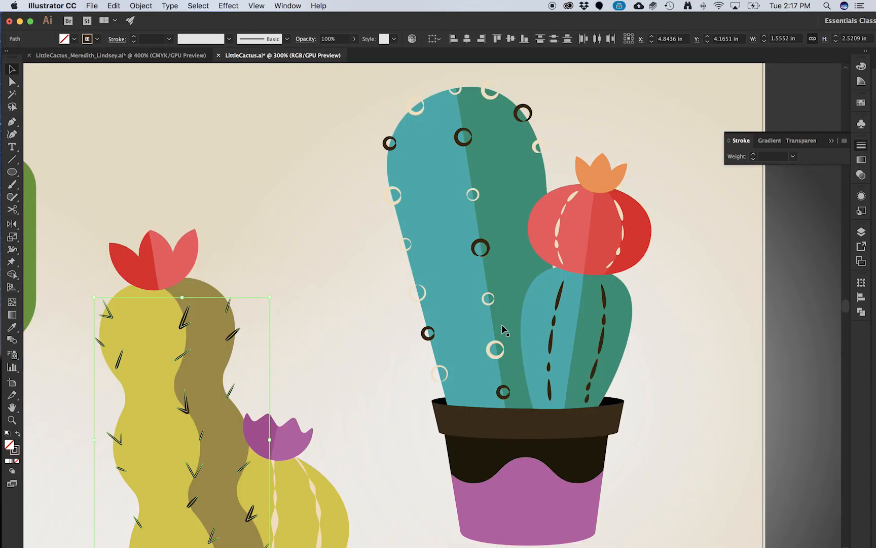
click(185, 57)
Step: Duplicate the dark ring below the cream ring on the teal cactus's edge and shrink the copy to about 0.117 in
click(384, 174)
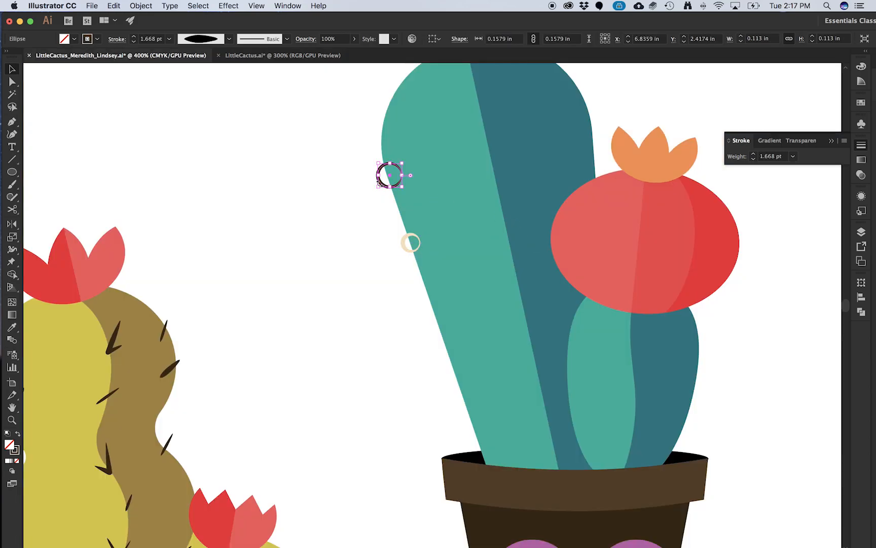
click(358, 259)
click(423, 309)
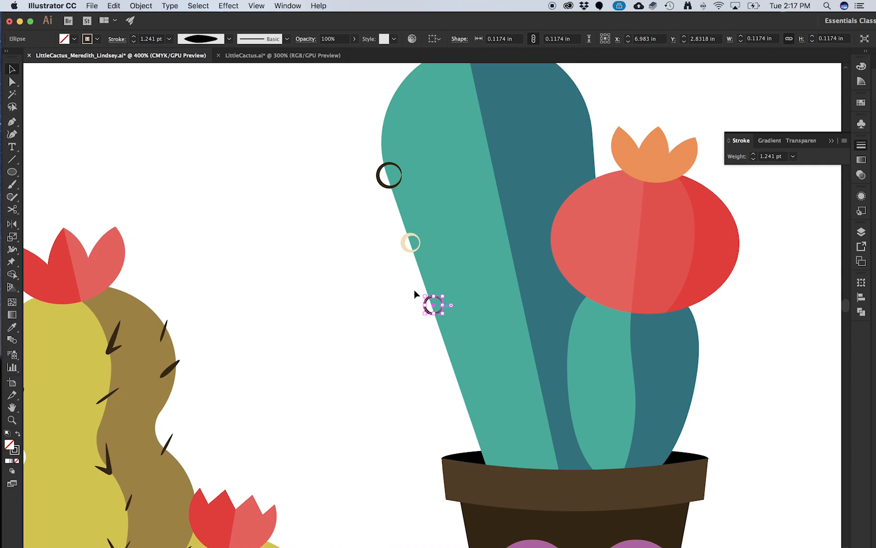
Step: Rotate the lower dark ring slightly and increase its stroke weight, and deselect it
mouse_move(420, 290)
mouse_down()
mouse_move(426, 312)
mouse_move(424, 297)
mouse_move(416, 303)
mouse_up()
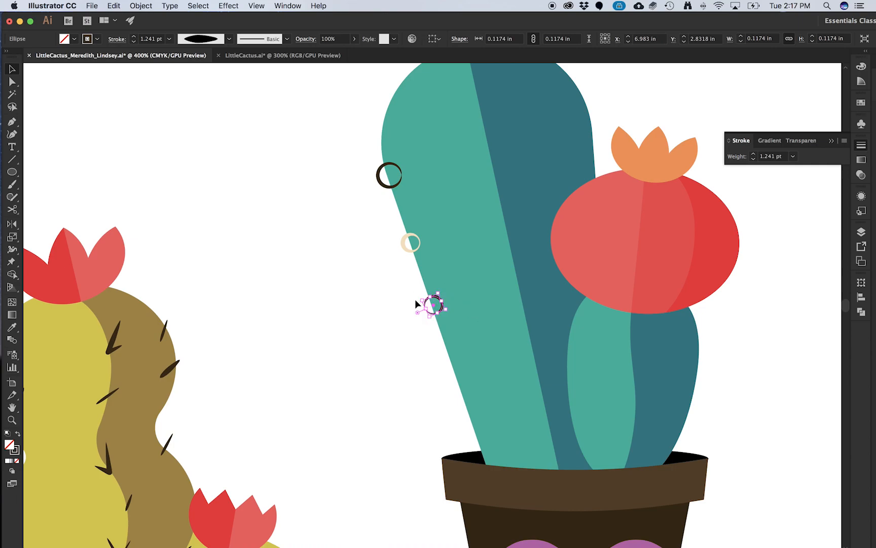
click(753, 153)
click(479, 141)
click(358, 254)
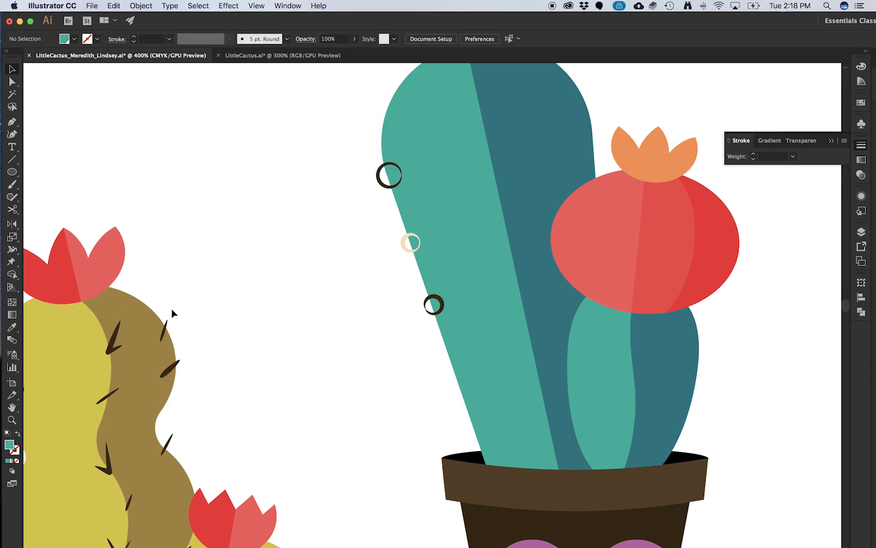
Step: Review the spines on the other cacti and examine the rings and dashed lines on the teal and red cacti in LittleCactus.ai, returning to the working file
drag(141, 352, 587, 292)
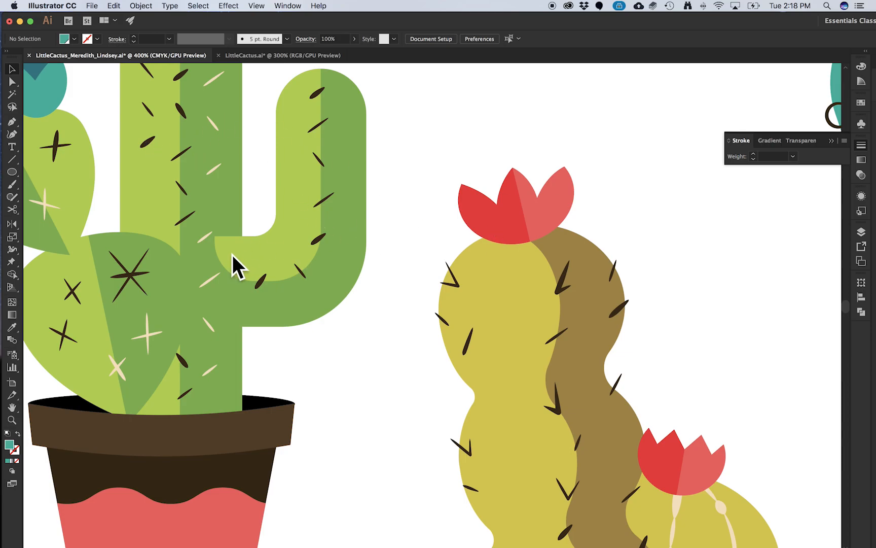
drag(673, 268, 356, 355)
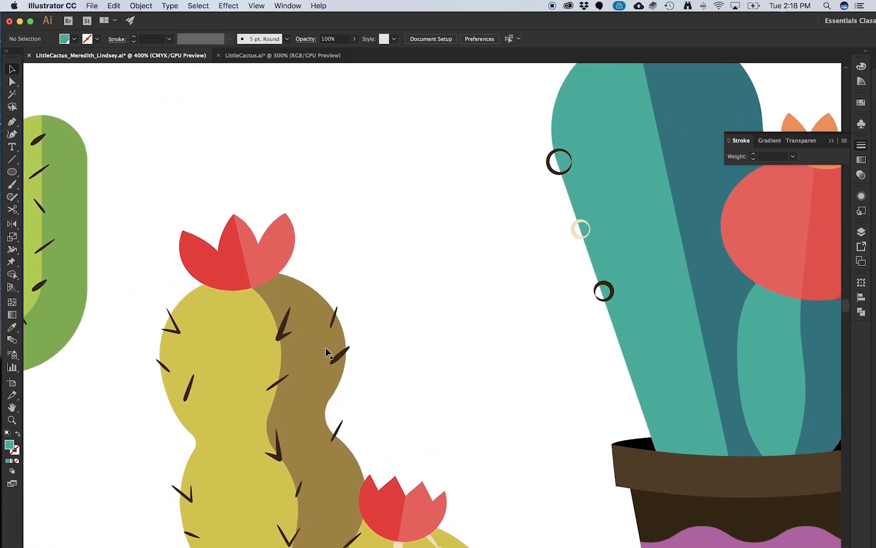
drag(665, 230, 344, 235)
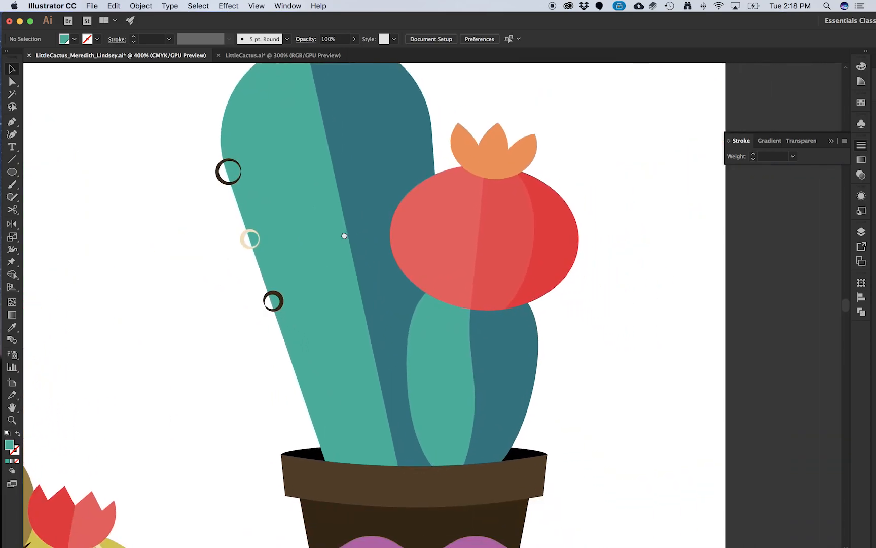
click(295, 56)
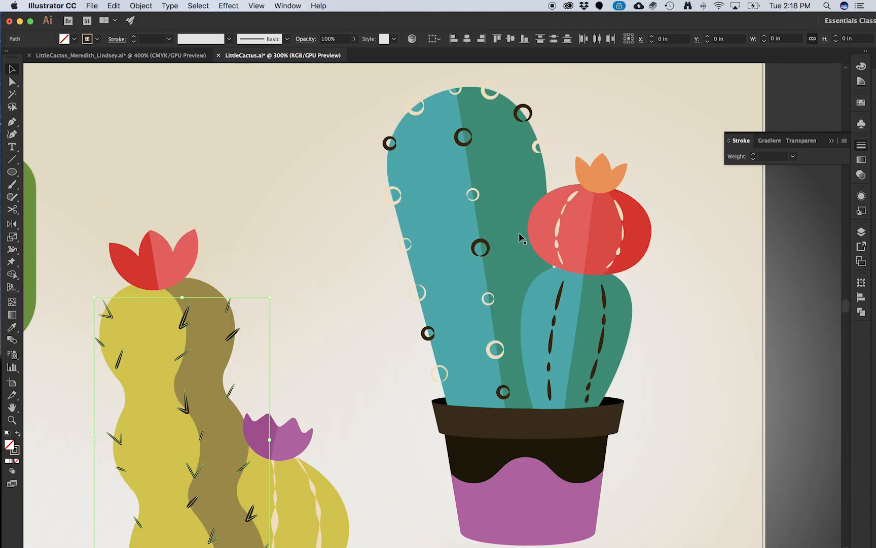
drag(313, 520, 341, 371)
drag(519, 213, 409, 345)
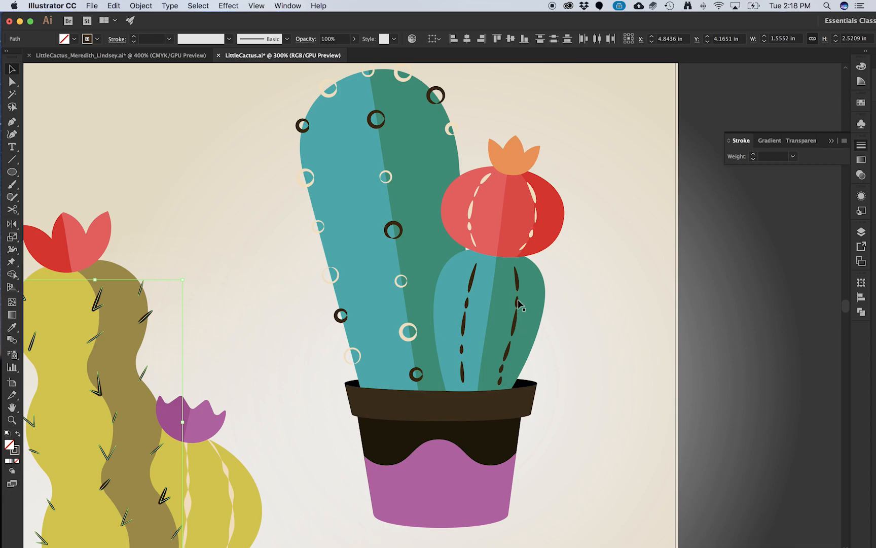
click(155, 56)
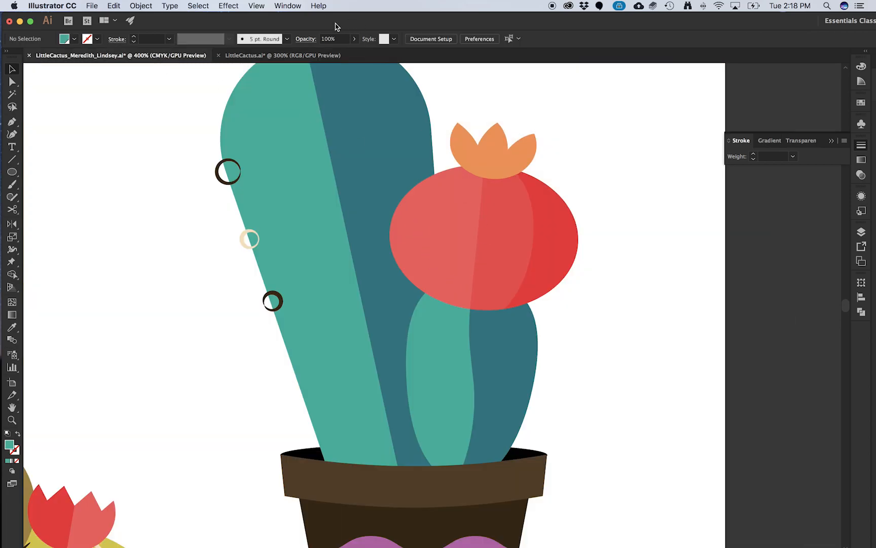
click(283, 55)
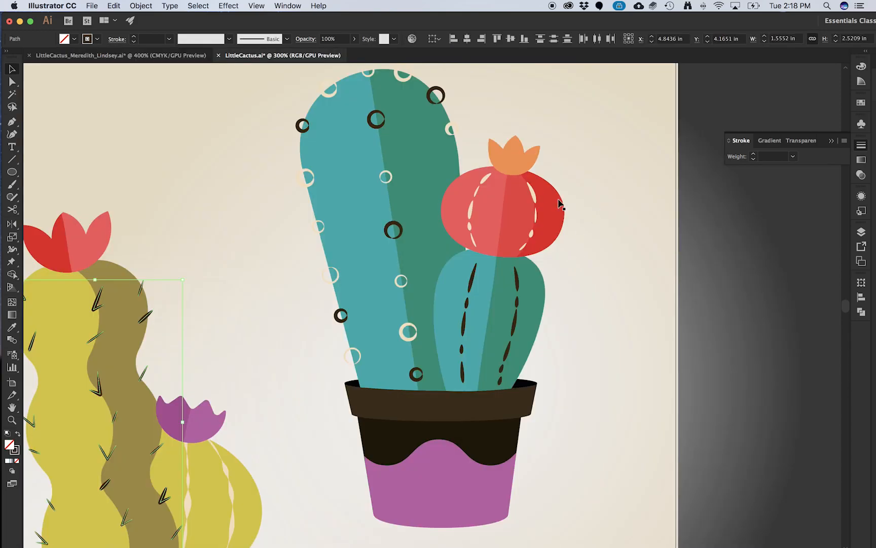
click(172, 56)
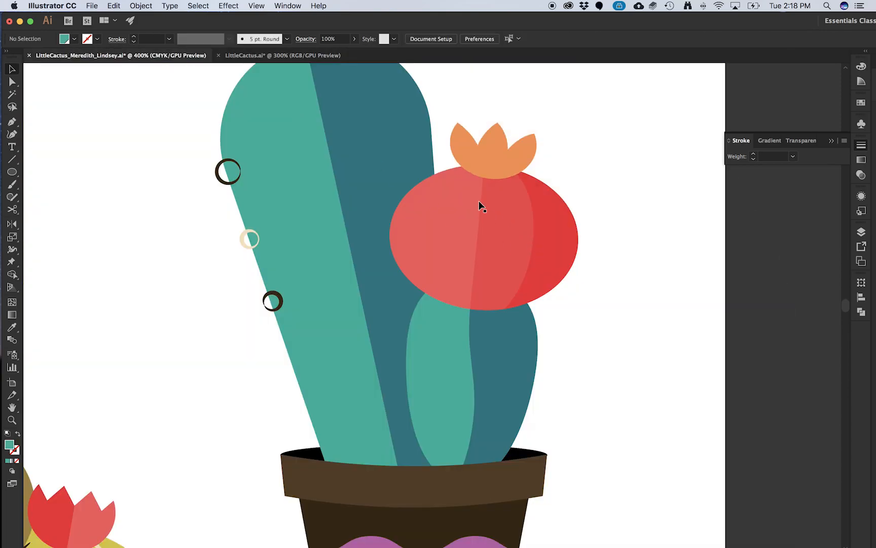
Step: Set the drawing attributes to no fill and a 2 pt cream stroke, with the Pen tool active
key(p)
key(v)
click(455, 209)
click(689, 145)
key(p)
click(862, 103)
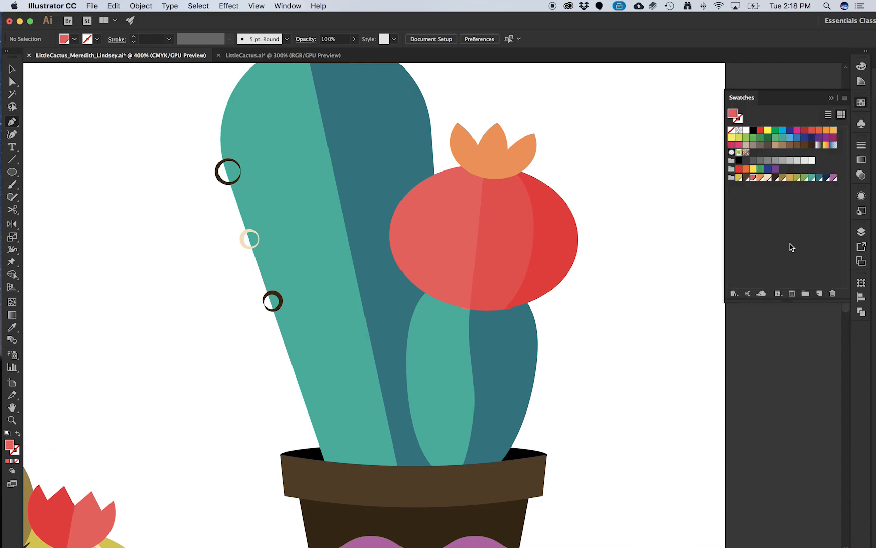
click(767, 177)
click(17, 435)
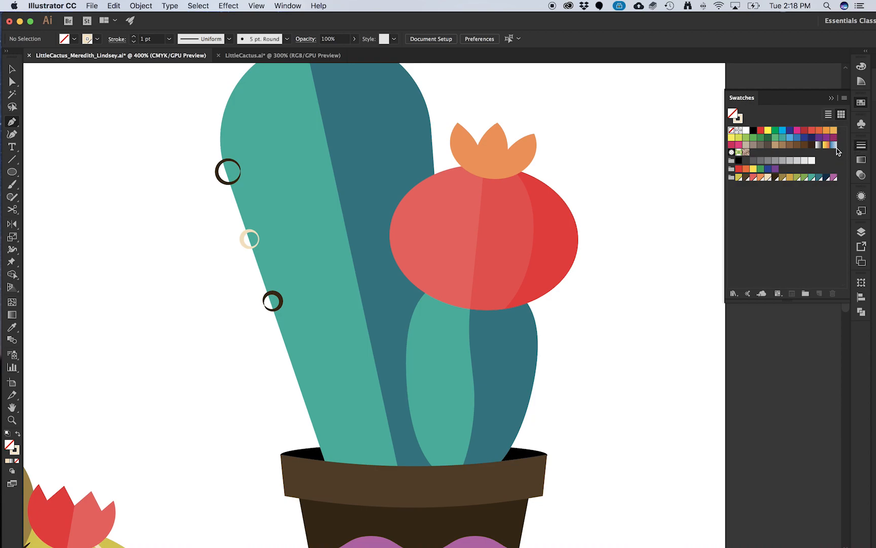
click(862, 145)
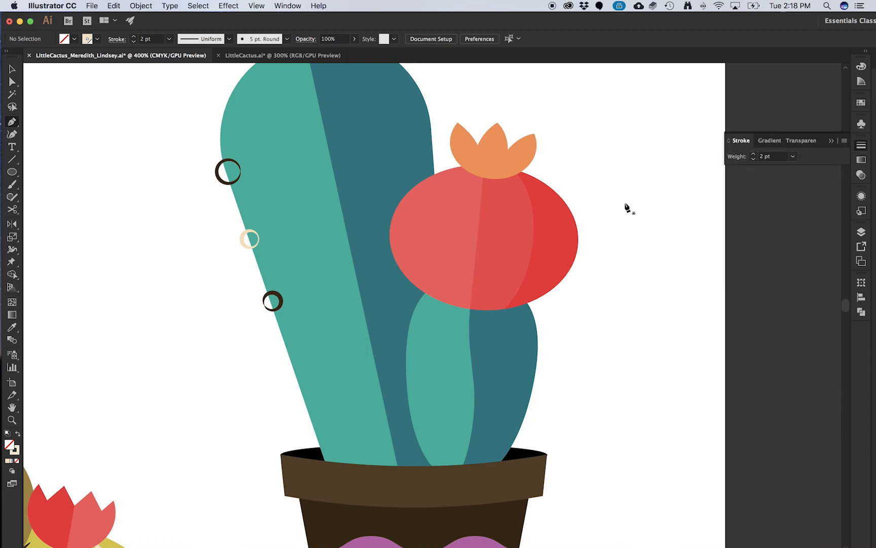
Step: Draw a curved line with the Pen tool down the left half of the red cactus, from the orange flower to the lower edge
click(470, 173)
click(432, 228)
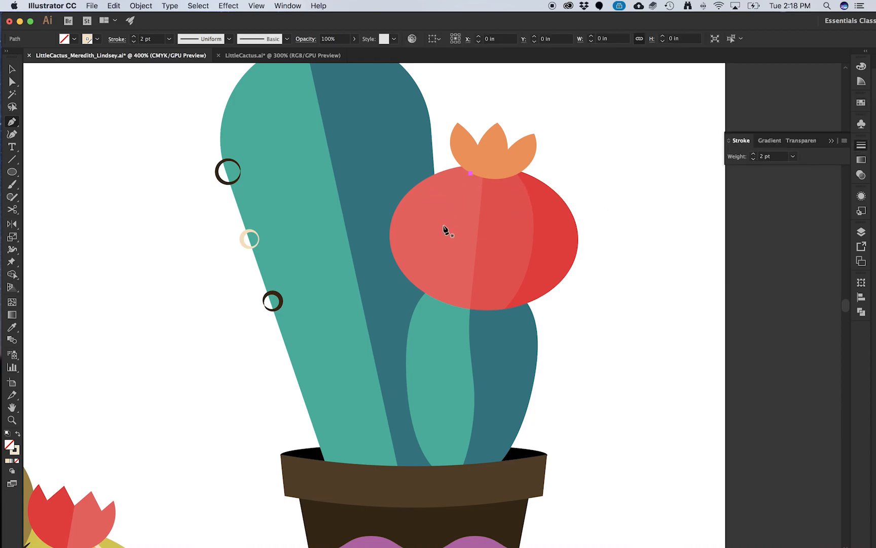
drag(426, 270, 427, 270)
click(452, 303)
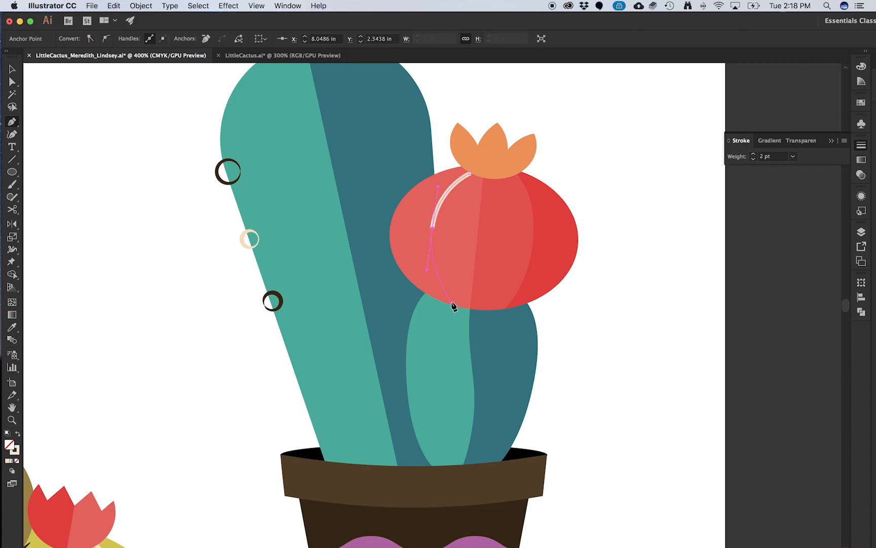
drag(462, 311, 462, 309)
key(v)
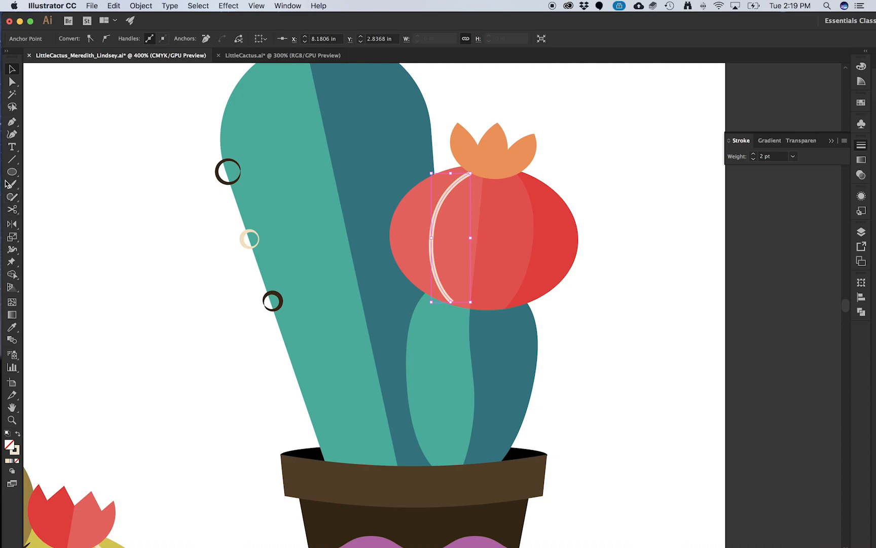
Step: Widen the middle of the cream curve to about 3.6 pt with the Width tool and move the curve slightly left
click(12, 249)
drag(436, 228, 463, 195)
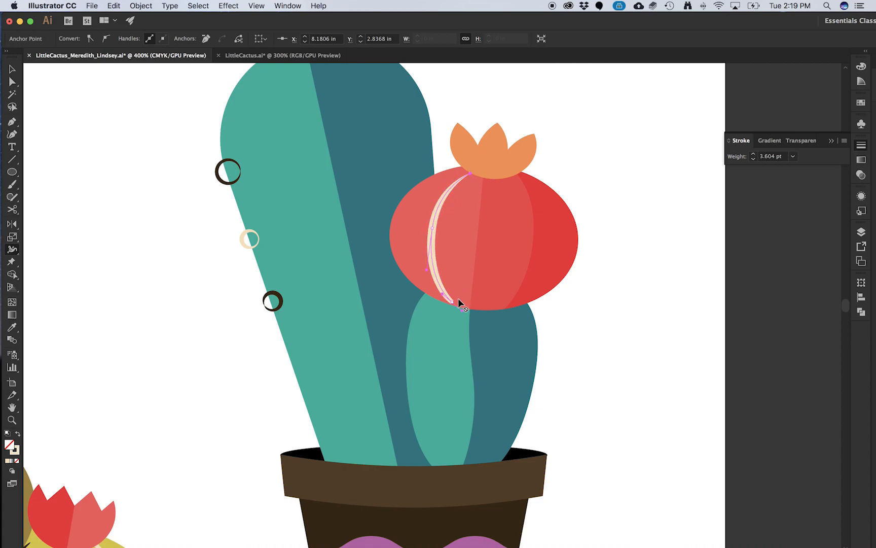
key(v)
click(434, 210)
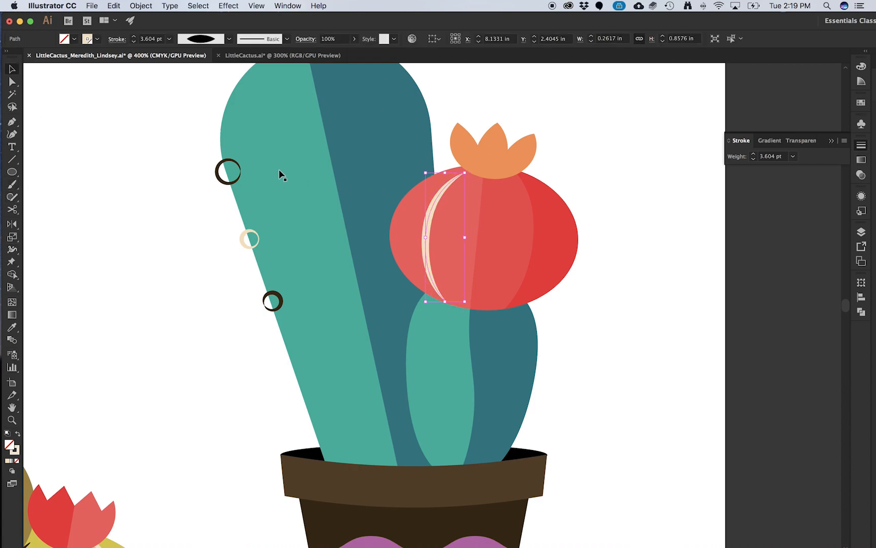
Step: Check the dashed lines in LittleCactus.ai, and draw a matching curved line down the right half of the red cactus in the working file
key(p)
click(244, 55)
click(193, 56)
click(514, 173)
drag(530, 294, 523, 310)
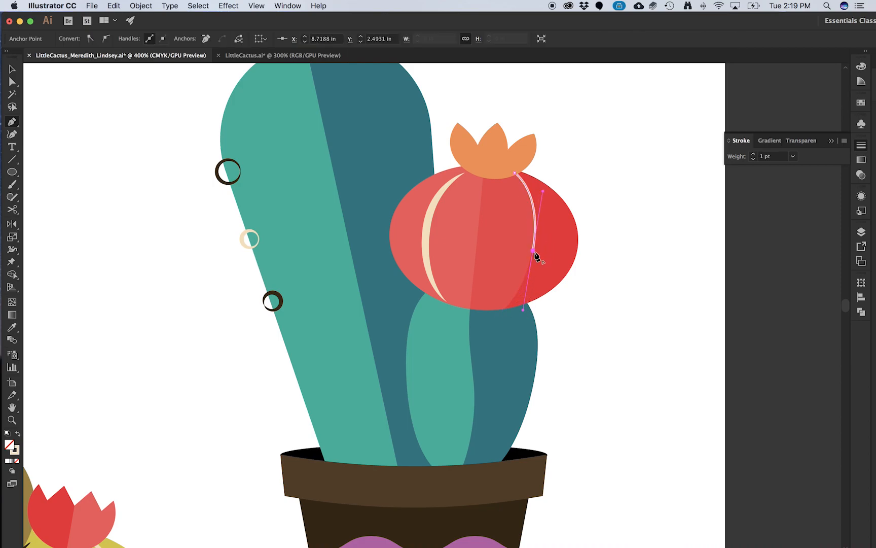
drag(533, 251, 529, 274)
click(495, 319)
Step: Copy the left curve's cream colour and tapered stroke onto the right curve with the Eyedropper tool
key(i)
click(426, 241)
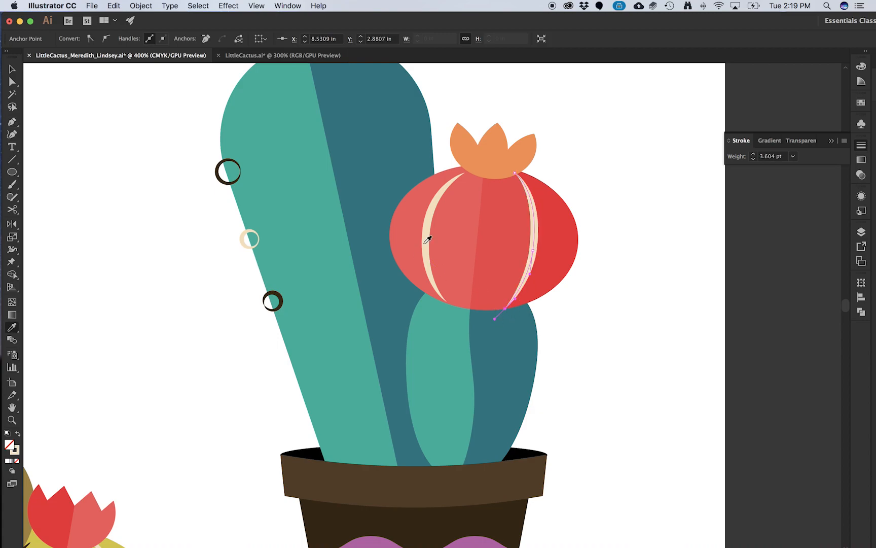
key(v)
key(super+shift+a)
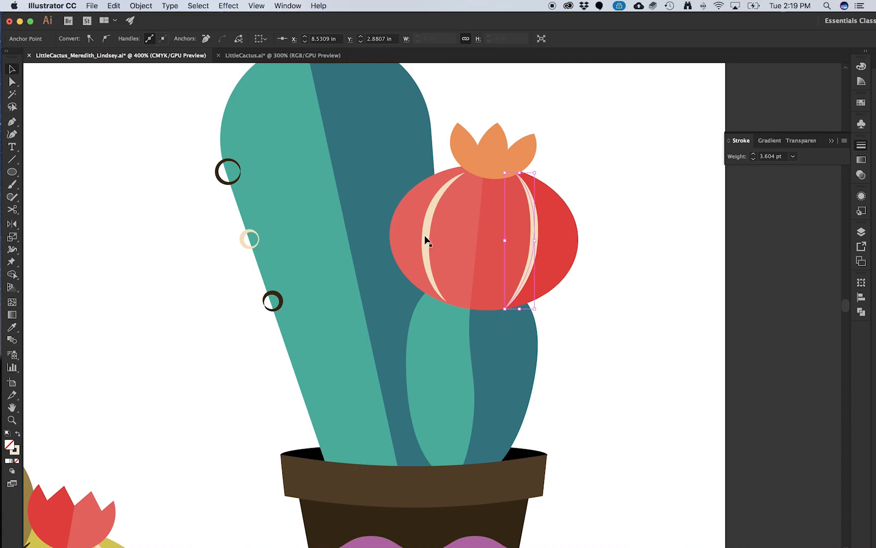
Step: Cut the red cactus's right curve with the Scissors tool into alternating long and short segments
click(535, 232)
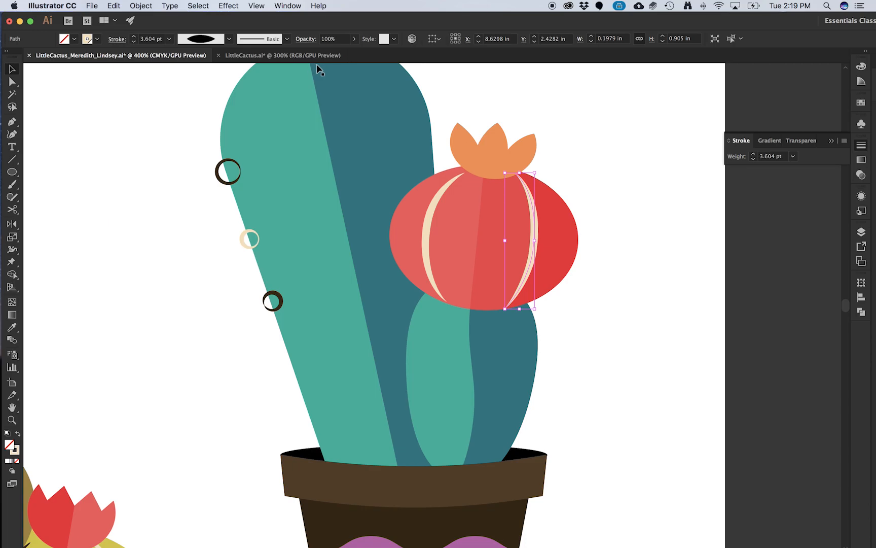
click(13, 210)
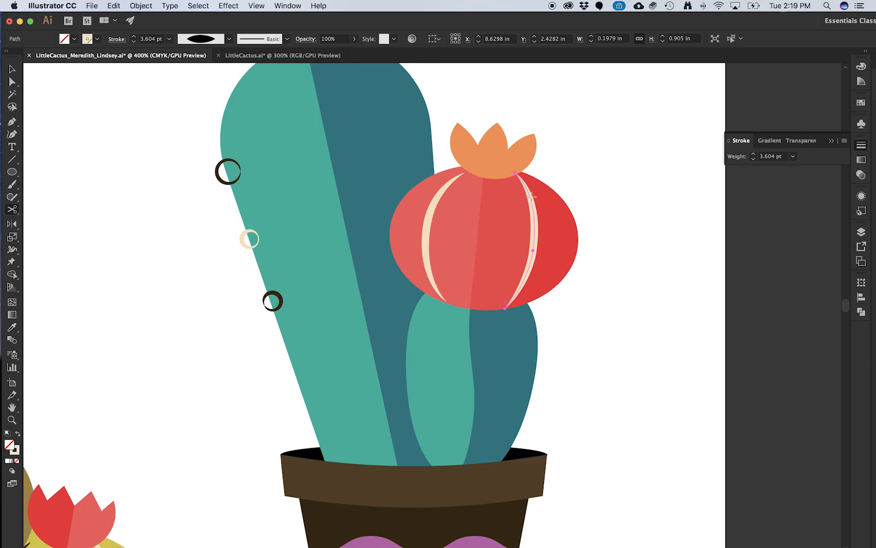
scroll(546, 198, up, 2)
click(509, 189)
click(513, 201)
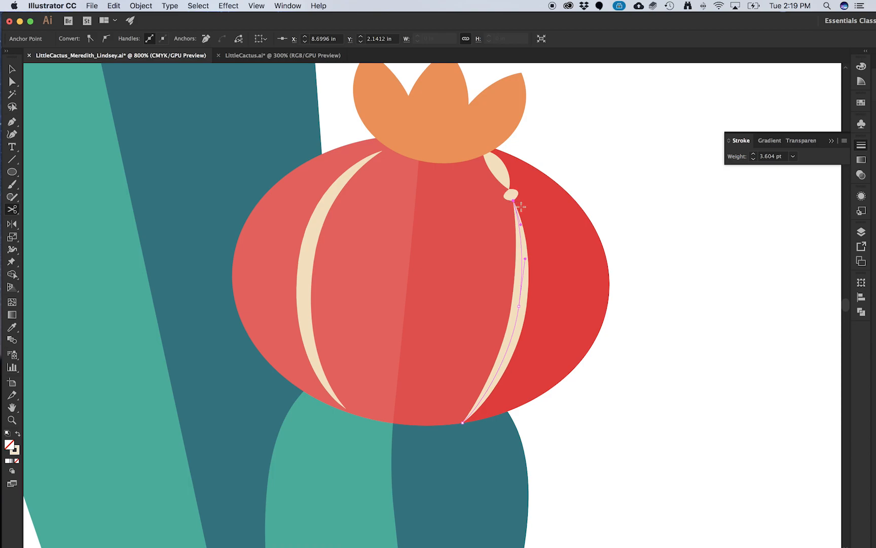
click(522, 264)
click(522, 280)
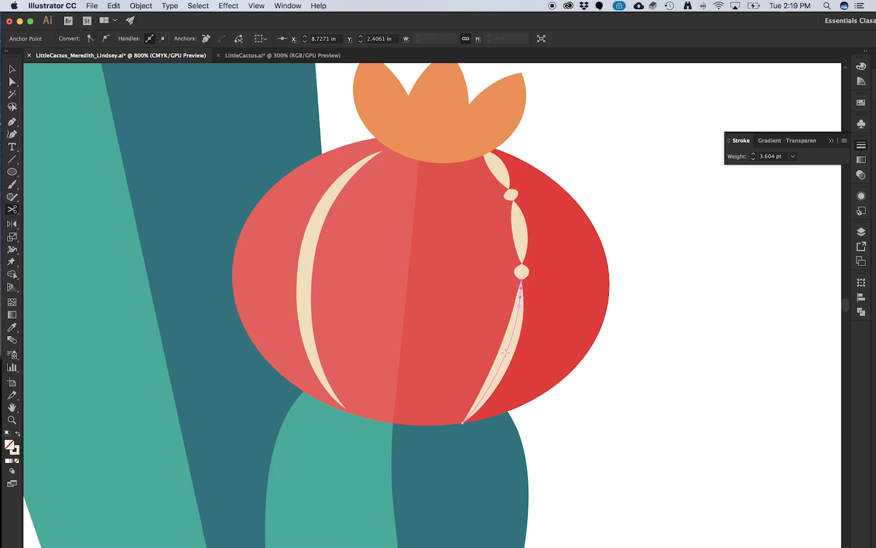
click(506, 351)
click(485, 394)
Step: Delete the short segments and the bottom end piece of the right curve to leave gaps between the long dashes
key(v)
click(613, 413)
click(475, 413)
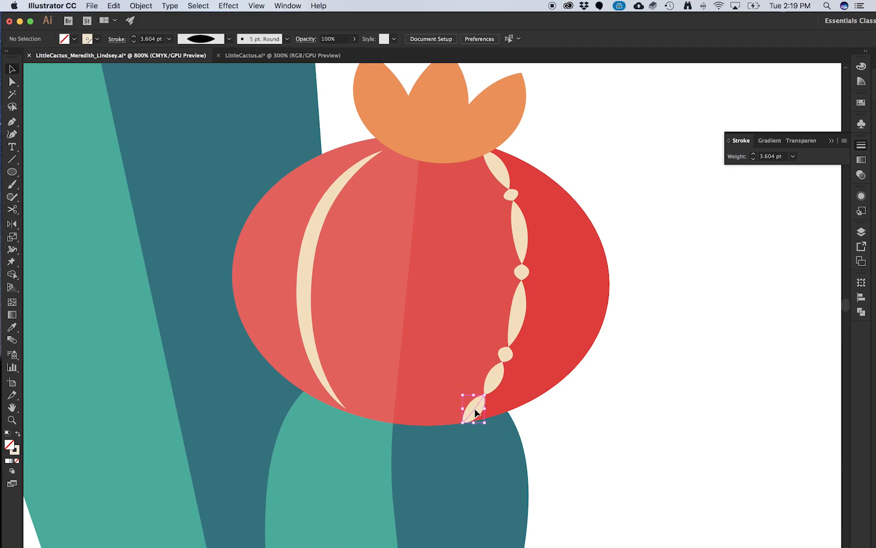
key(Delete)
click(506, 354)
key(Delete)
click(523, 272)
key(Delete)
click(511, 195)
key(Delete)
Step: Cut the red cactus's left curve with the Scissors tool into alternating long and short segments
click(321, 221)
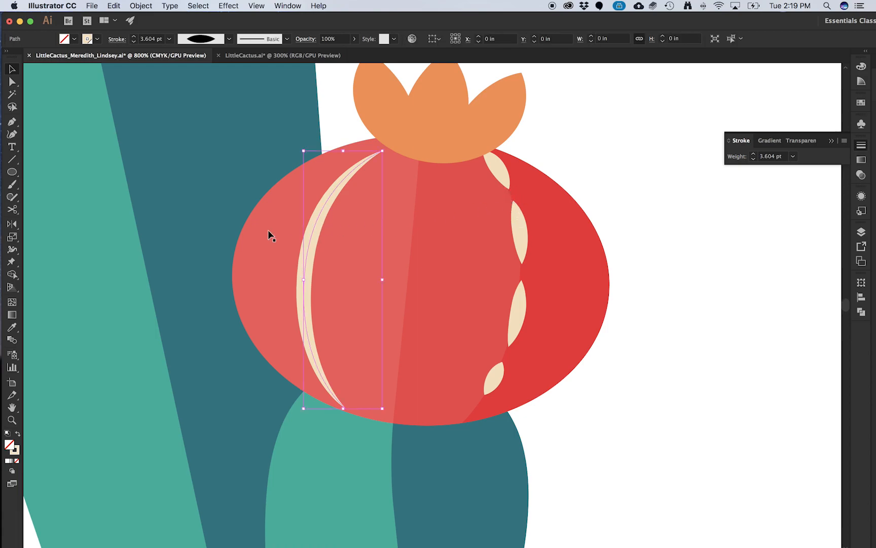
key(c)
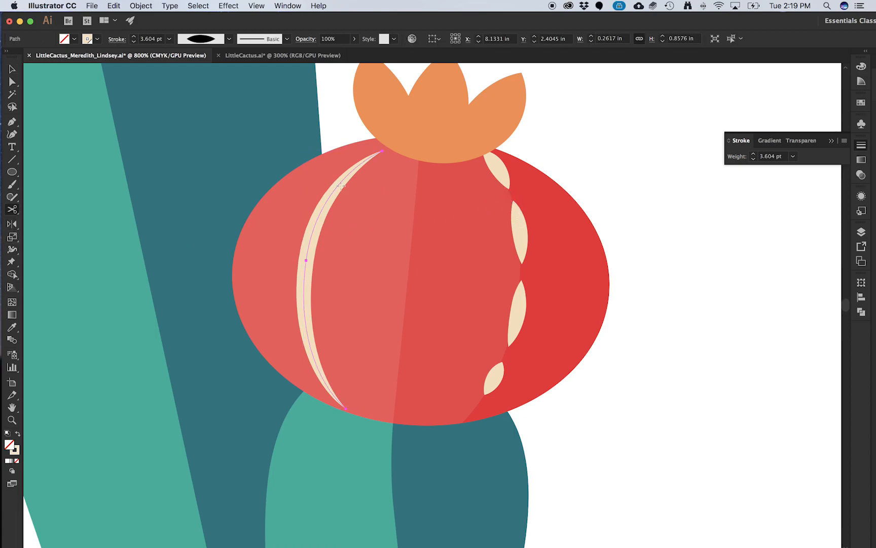
click(340, 184)
click(326, 200)
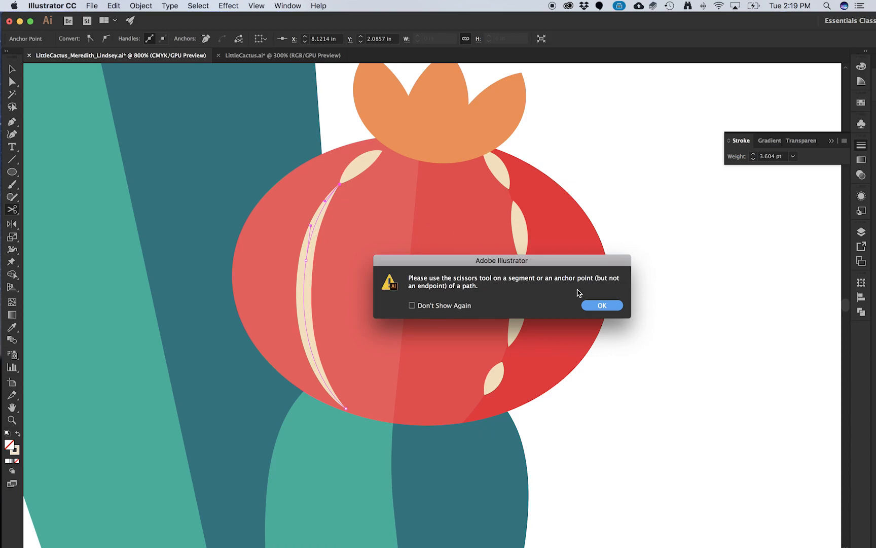
key(Return)
click(323, 205)
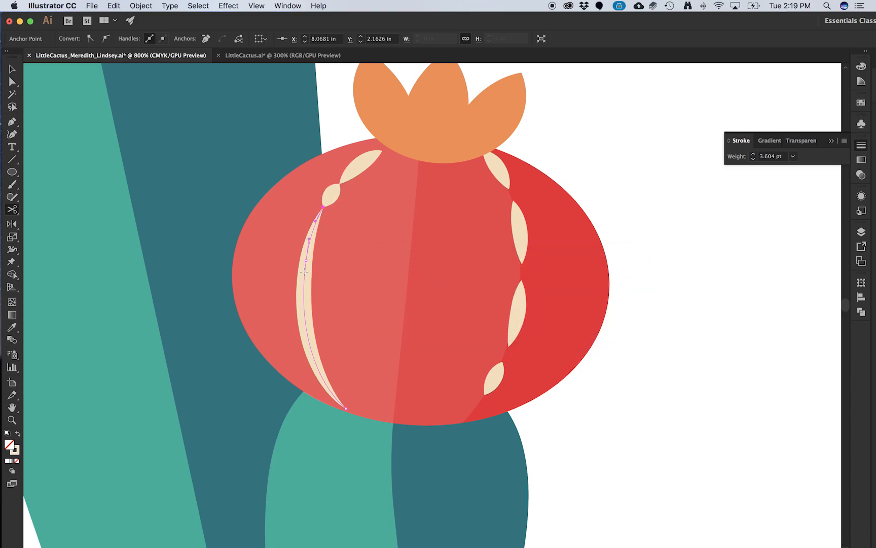
click(304, 292)
click(311, 352)
click(335, 395)
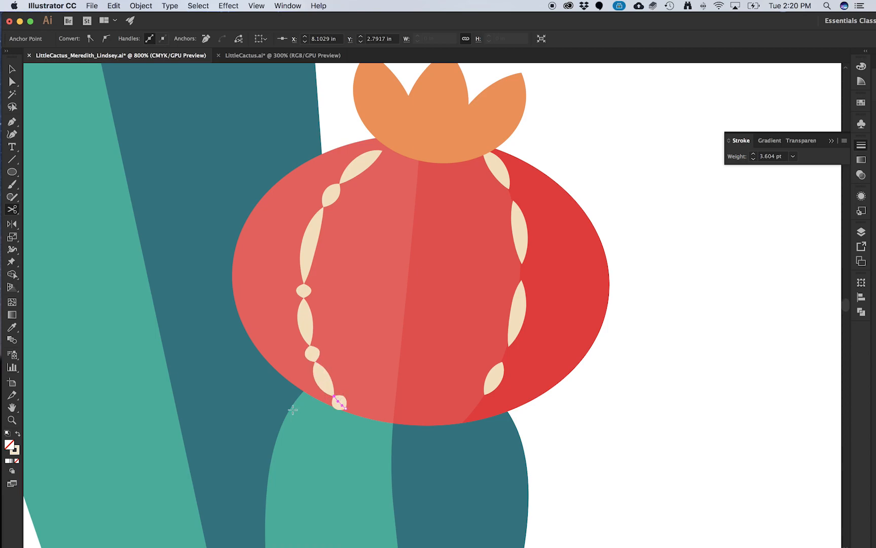
Step: Delete the short segments of the left curve so only the four long dashes remain
key(v)
click(342, 406)
key(Delete)
click(311, 350)
key(Delete)
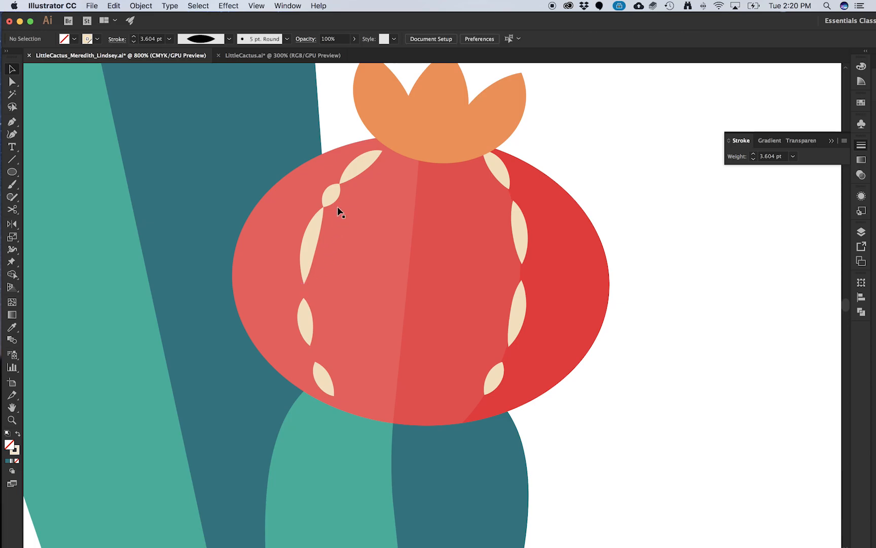
key(Delete)
Step: Set the stroke weight of alternate dashes on both sides of the red cactus to 2 pt
scroll(436, 328, down, 7)
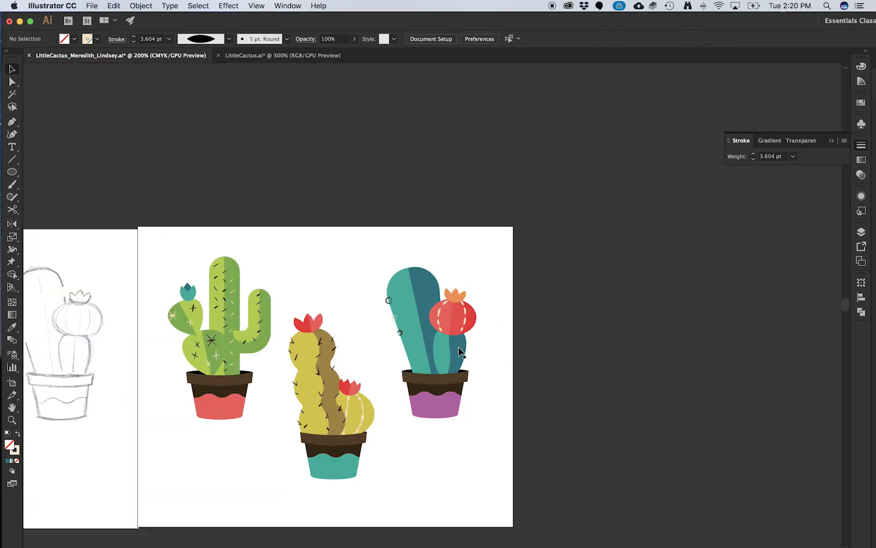
scroll(450, 367, up, 2)
scroll(450, 368, up, 2)
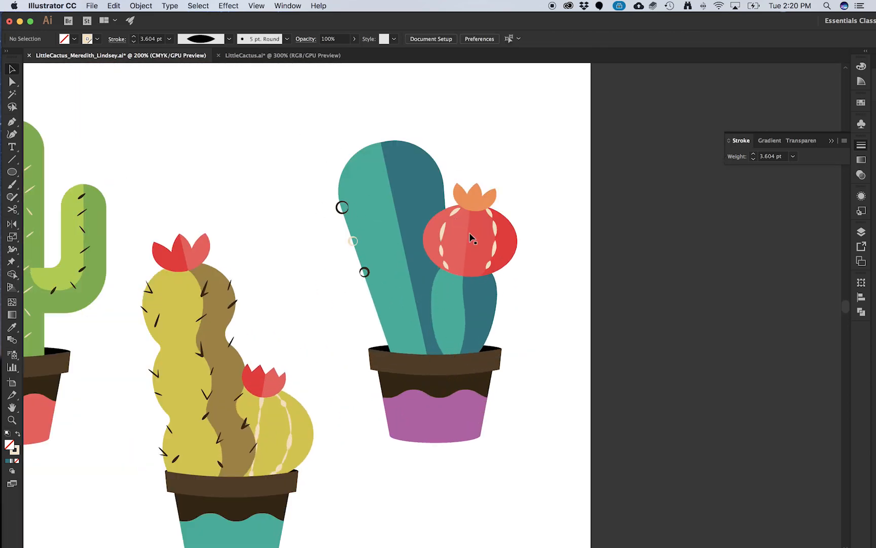
scroll(459, 222, up, 3)
click(495, 229)
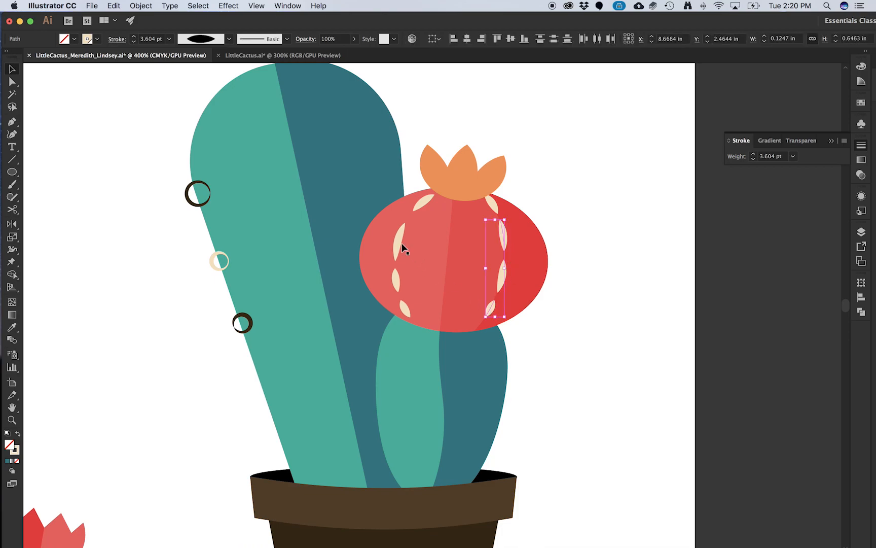
shift+click(396, 280)
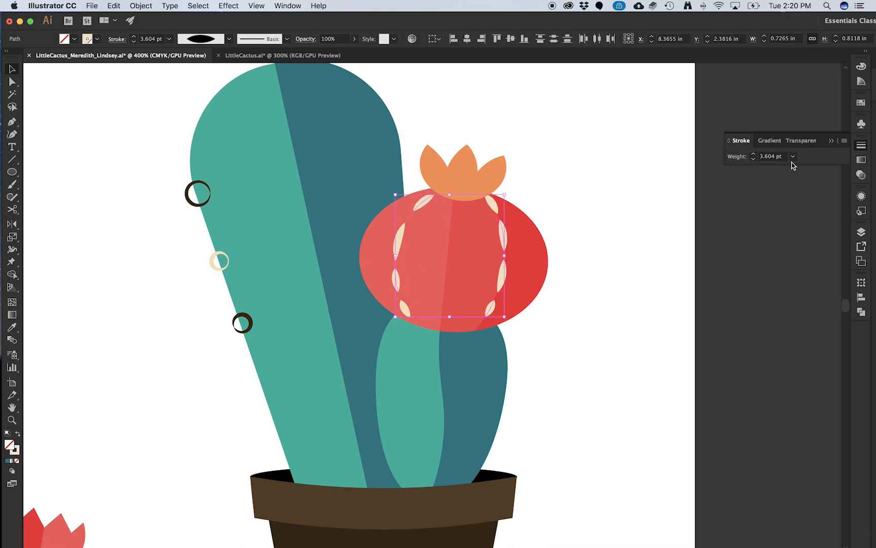
click(754, 159)
click(753, 158)
click(634, 203)
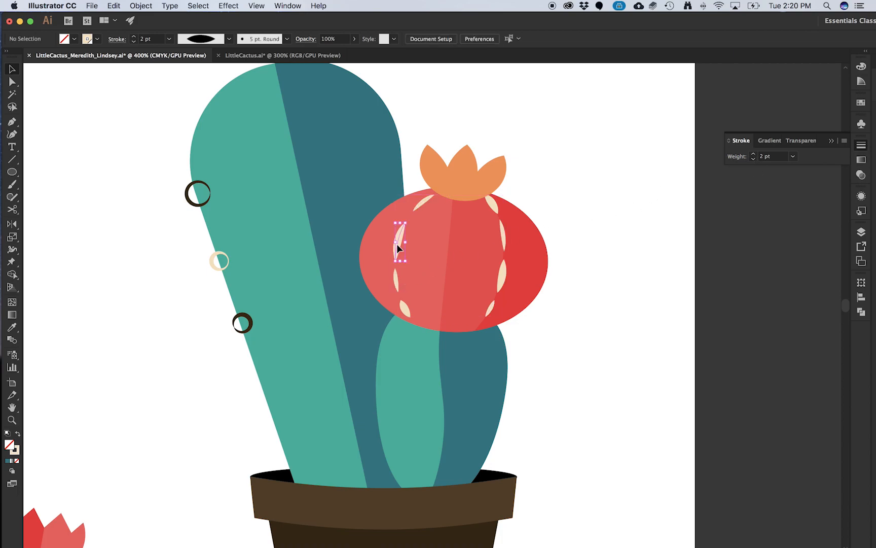
Step: Reduce the stroke weight of the second dash from the top on the red cactus's left side, and deselect it
click(397, 244)
click(753, 159)
click(634, 205)
Step: Check the stroke weights of the teal cactus's top ring and of the dark spines on the green and yellow cacti
click(192, 202)
scroll(411, 261, left, 10)
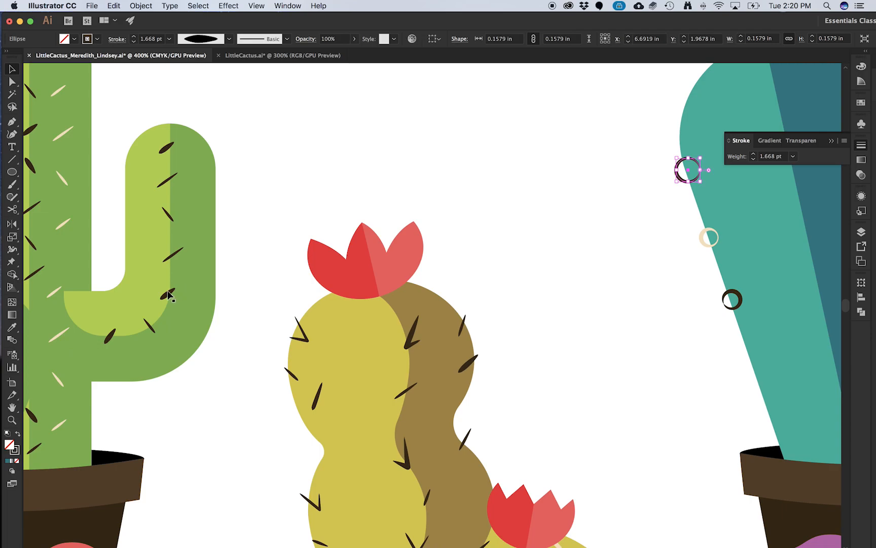
click(168, 295)
click(178, 253)
click(169, 149)
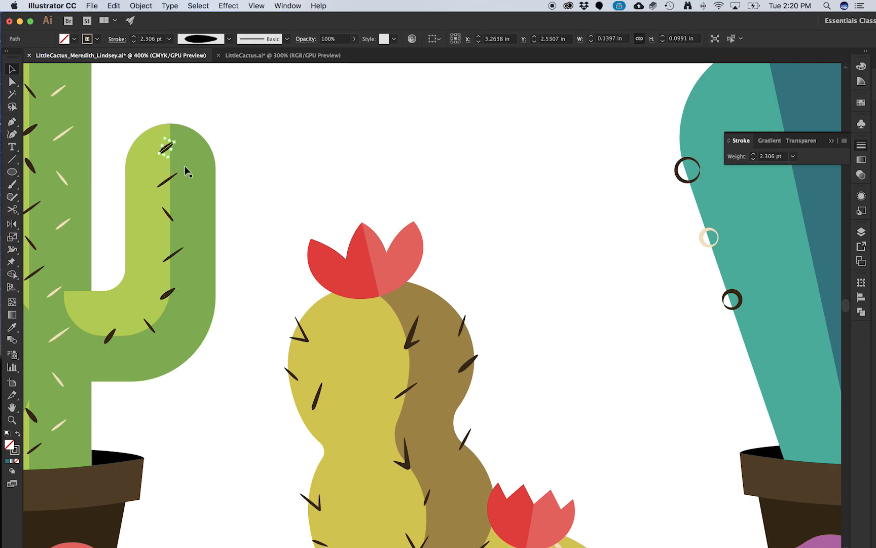
click(412, 332)
drag(656, 260, 270, 210)
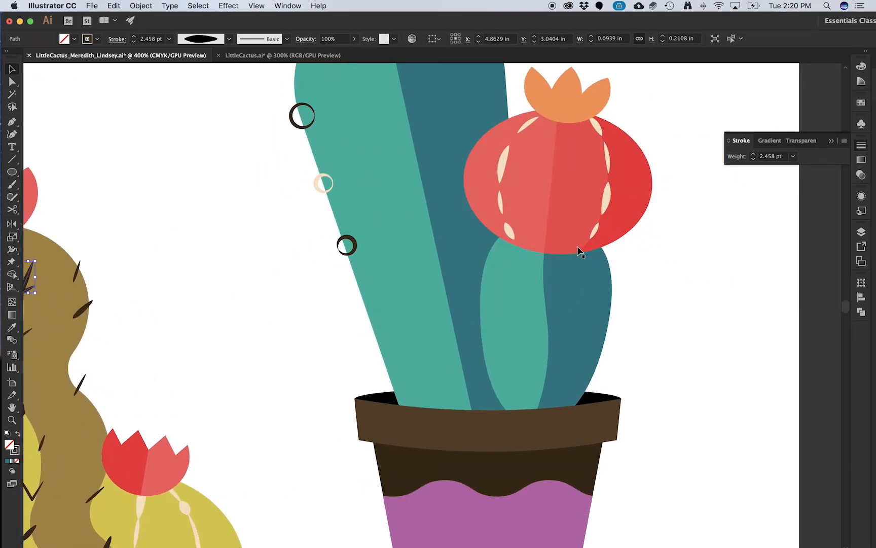
drag(242, 376, 374, 159)
drag(484, 245, 340, 454)
drag(560, 149, 638, 202)
key(super+z)
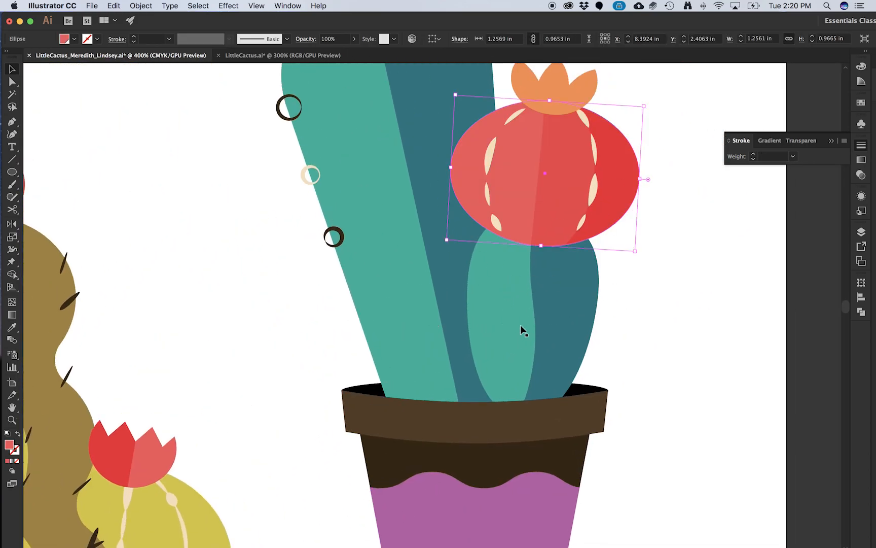
Step: Examine the rings and dark dashed lines on the teal cacti in LittleCactus.ai, and return to the working file with nothing selected
click(303, 55)
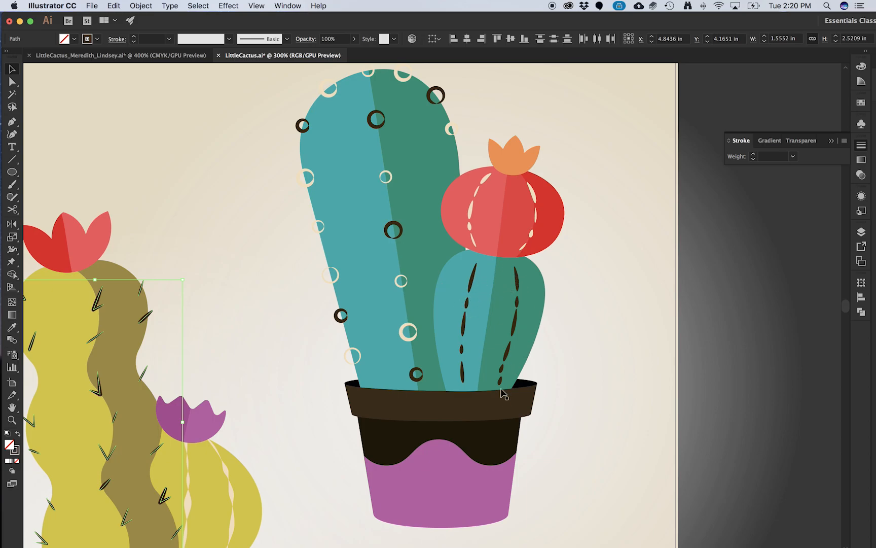
click(159, 56)
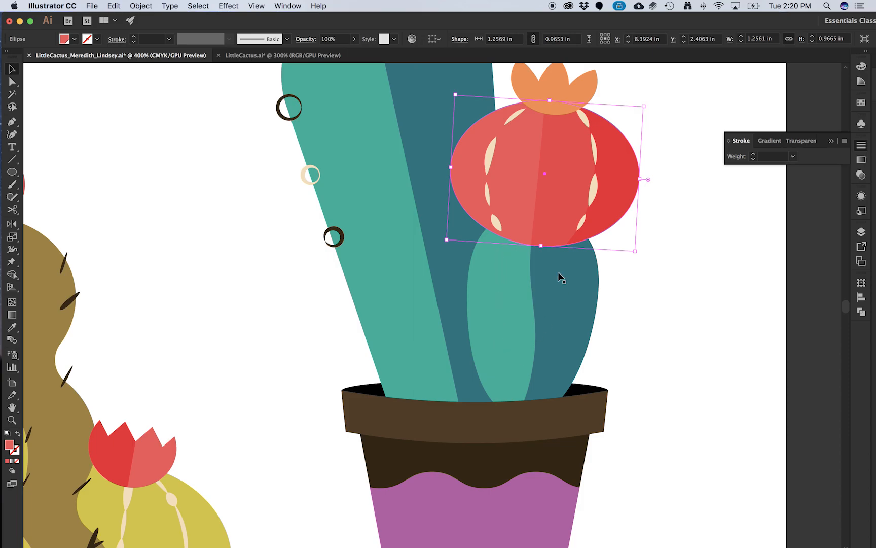
click(646, 316)
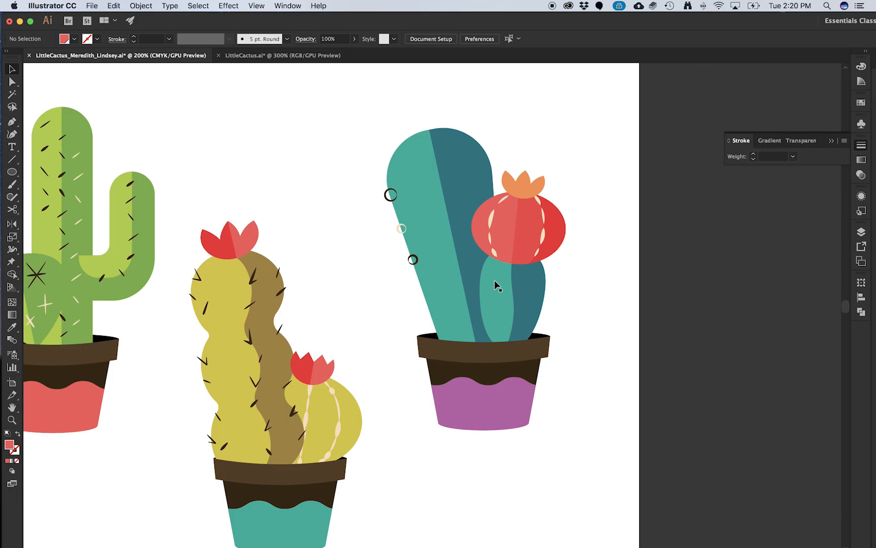
mouse_move(241, 540)
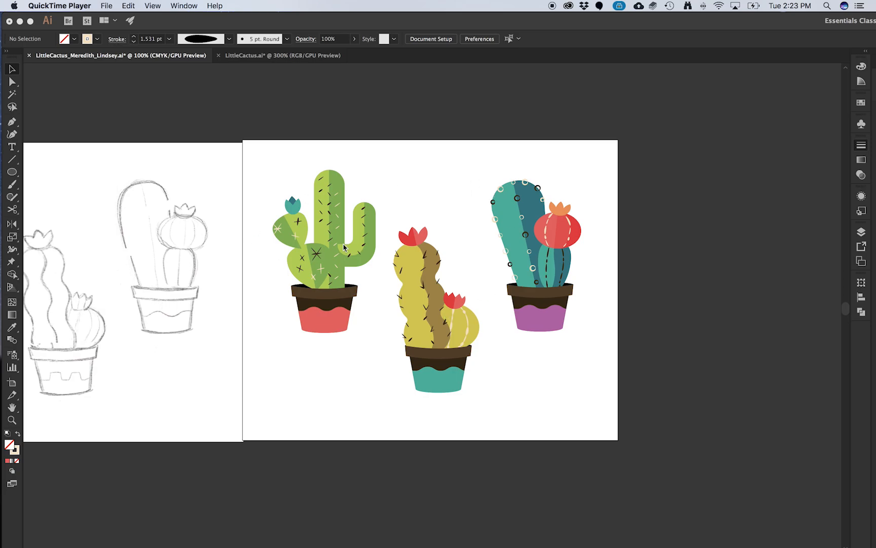
Step: Collapse the Cactus 1 layer, unlock the Sketch layer, and delete the linked LittleCactus_sketch.jpg image beside the artwork
click(862, 175)
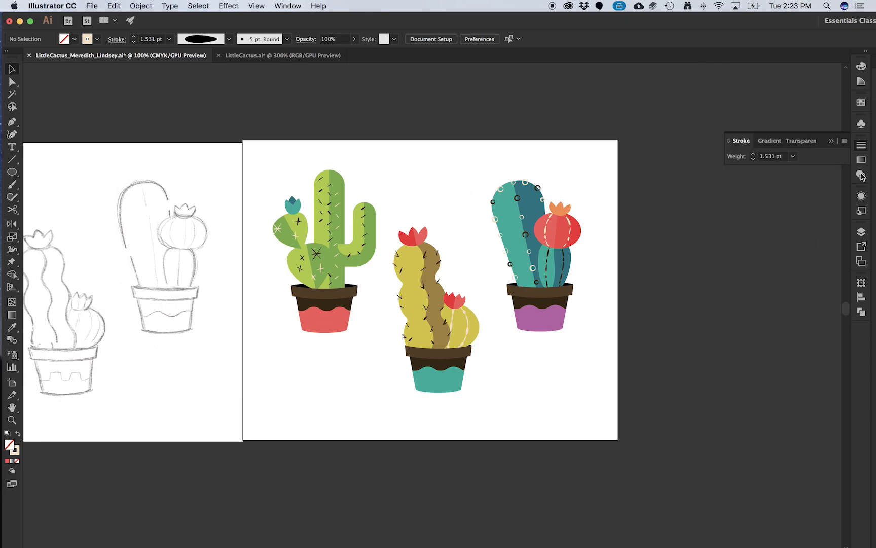
click(863, 176)
click(862, 175)
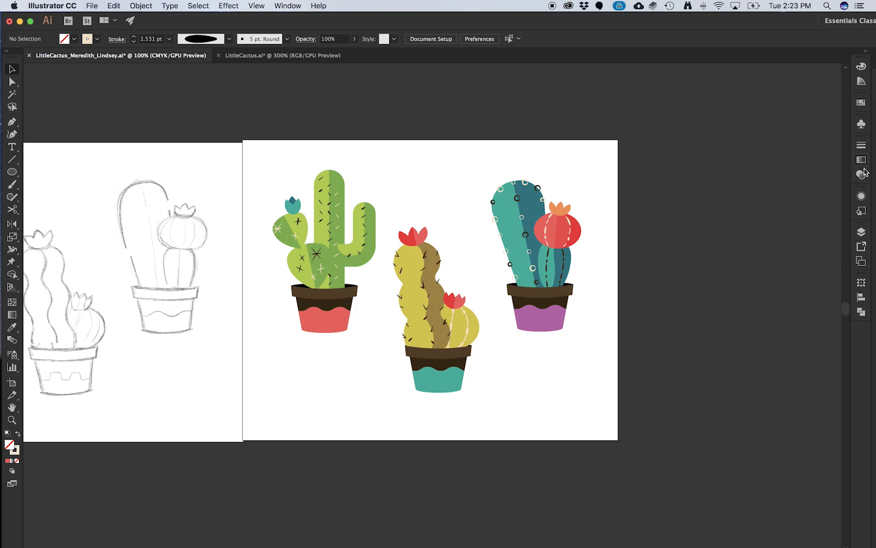
click(861, 231)
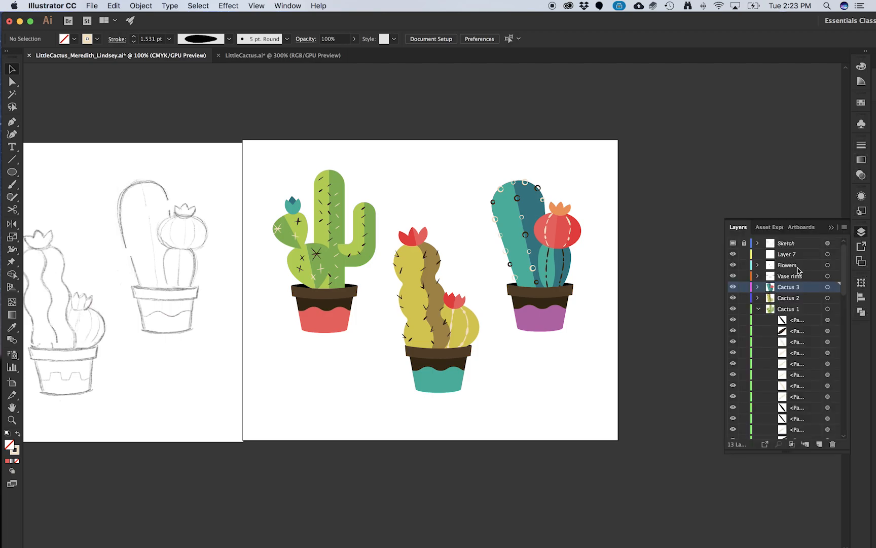
click(759, 309)
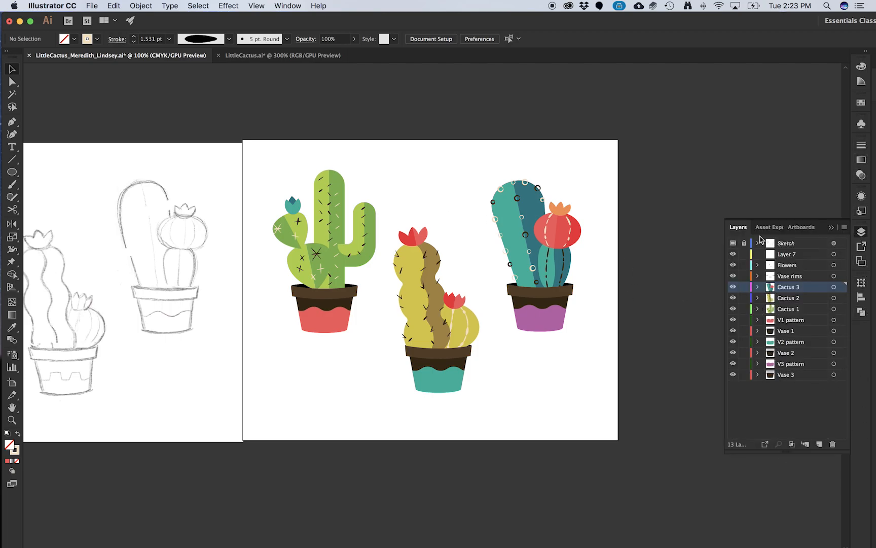
click(733, 244)
click(733, 243)
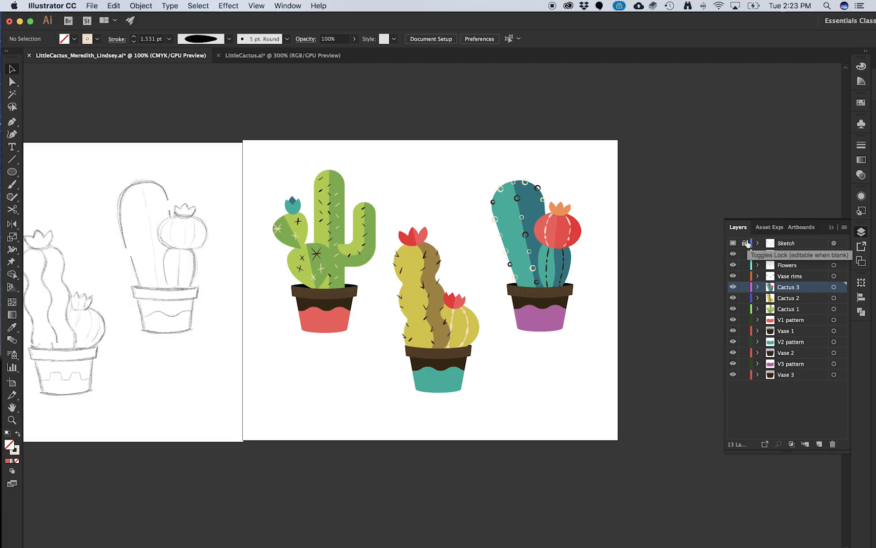
click(140, 255)
drag(116, 282, 343, 285)
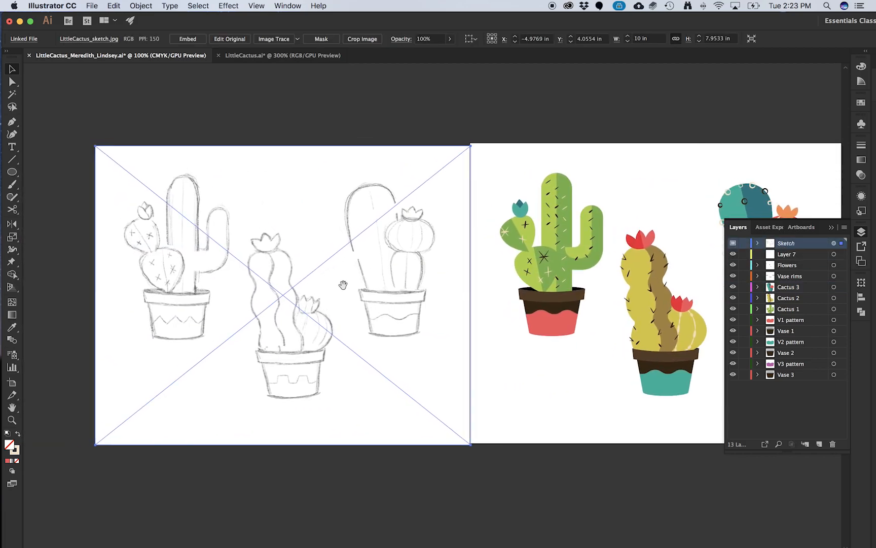
key(Delete)
scroll(434, 219, right, 10)
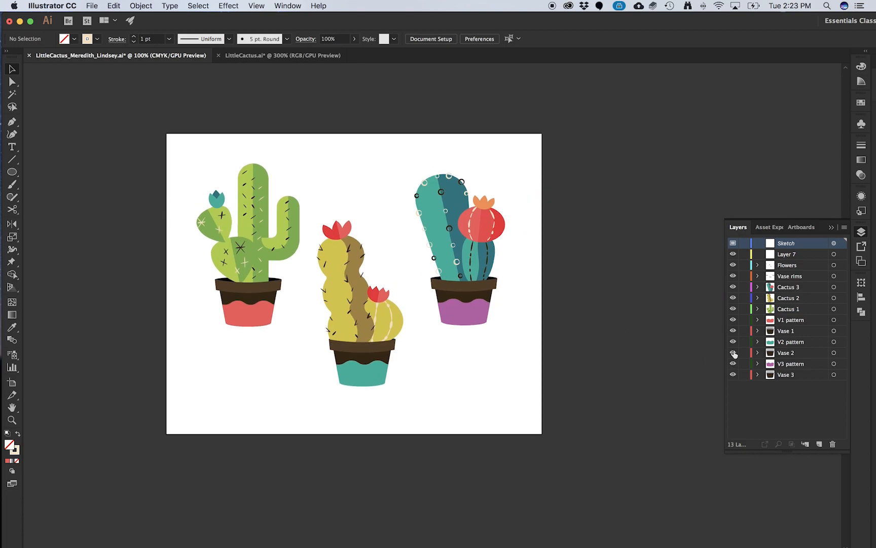
Step: Move Layer 7 below all the other layers and rename it Background
click(787, 255)
drag(785, 259, 797, 385)
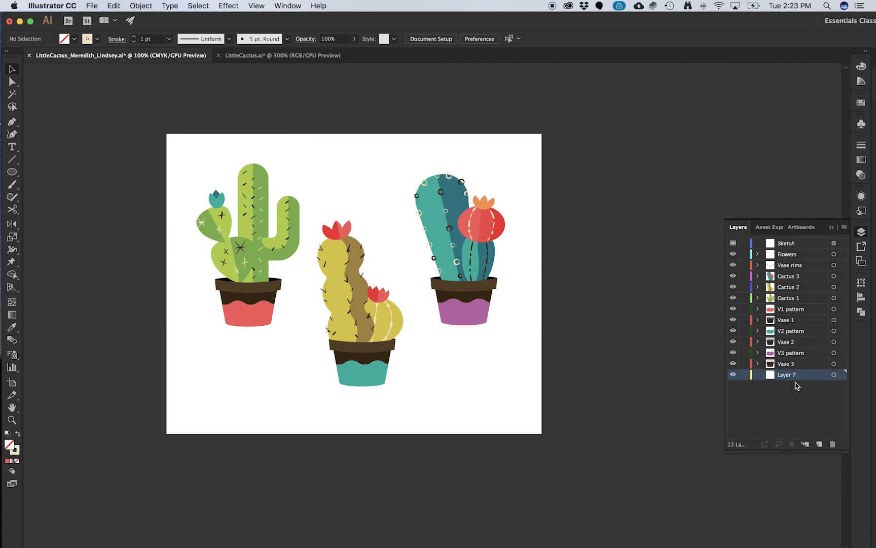
double_click(788, 376)
text(Background)
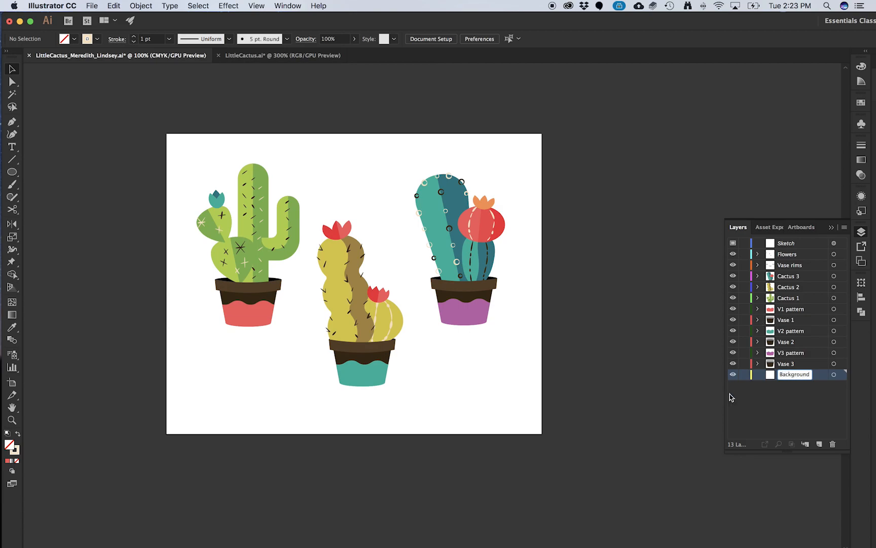
click(758, 420)
Step: Lock every layer except Background, and make Background the active layer
drag(745, 364, 744, 243)
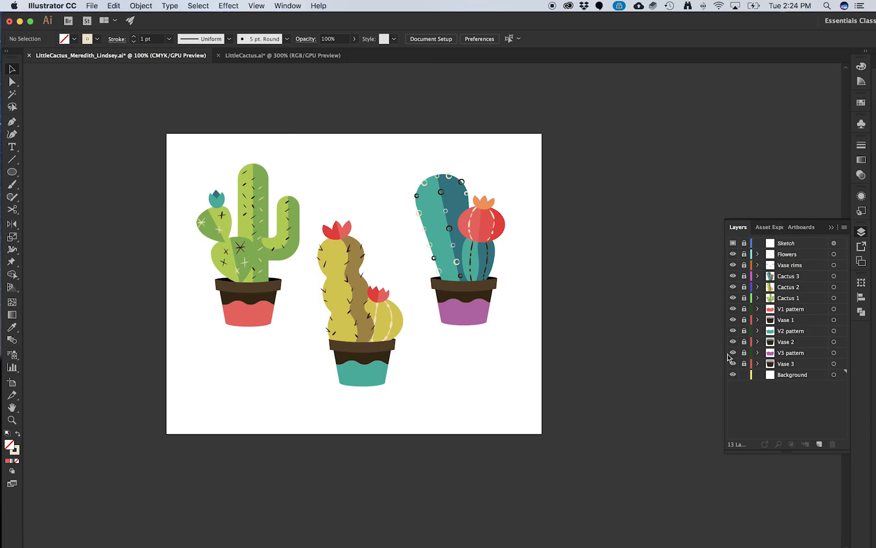
alt+click(745, 374)
drag(744, 364, 743, 243)
click(783, 380)
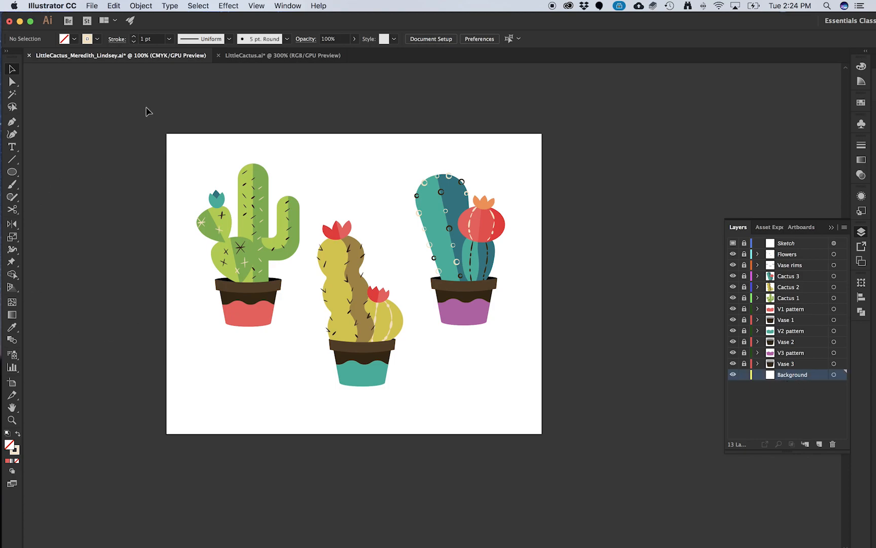
Step: Draw a rectangle about 10.07 by 8.04 in over the whole artboard and fill it with the cream swatch
drag(11, 173, 48, 173)
drag(164, 133, 543, 435)
click(861, 103)
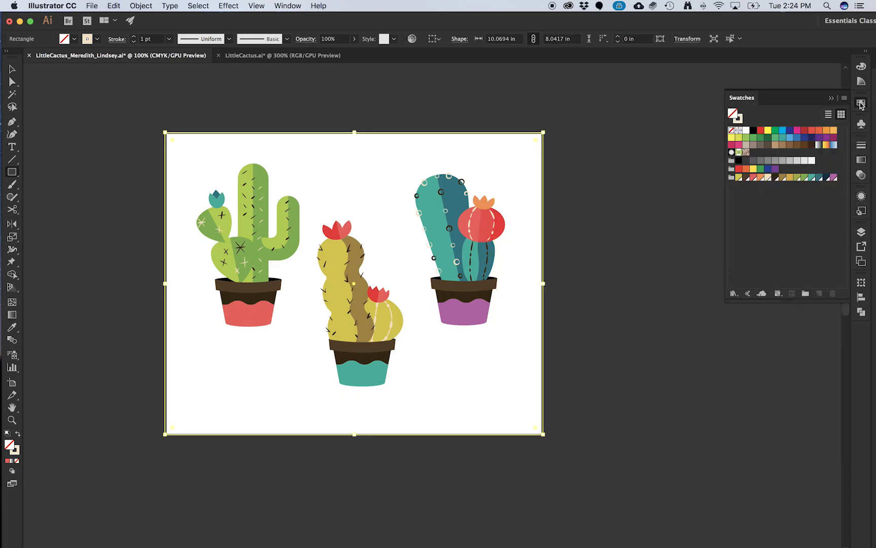
click(767, 178)
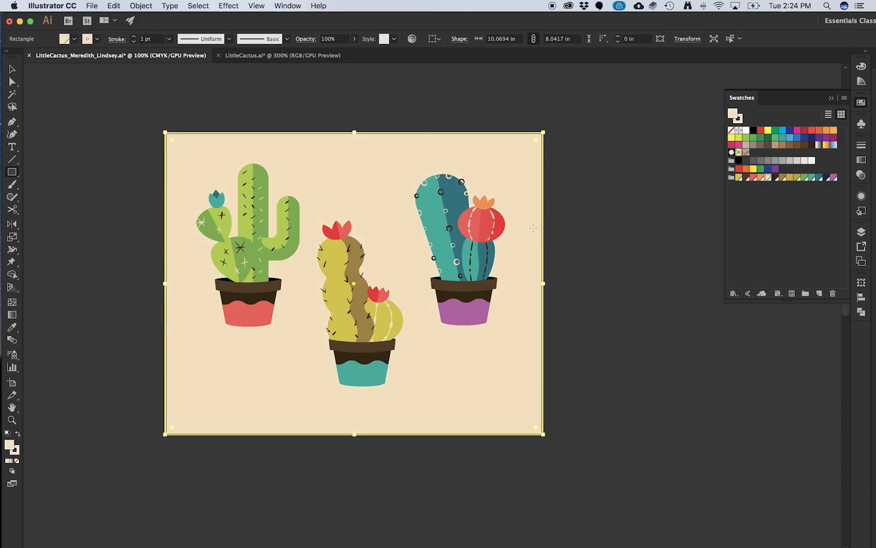
Step: Compare the cream background with the one in LittleCactus.ai, clearing the selection there, and return to the working file
key(v)
scroll(251, 243, up, 2)
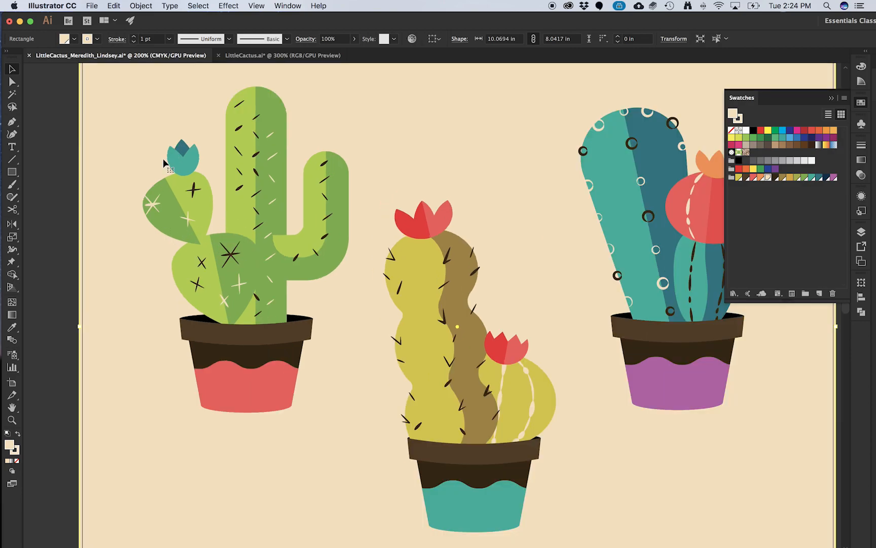
scroll(329, 227, down, 1)
scroll(578, 129, up, 1)
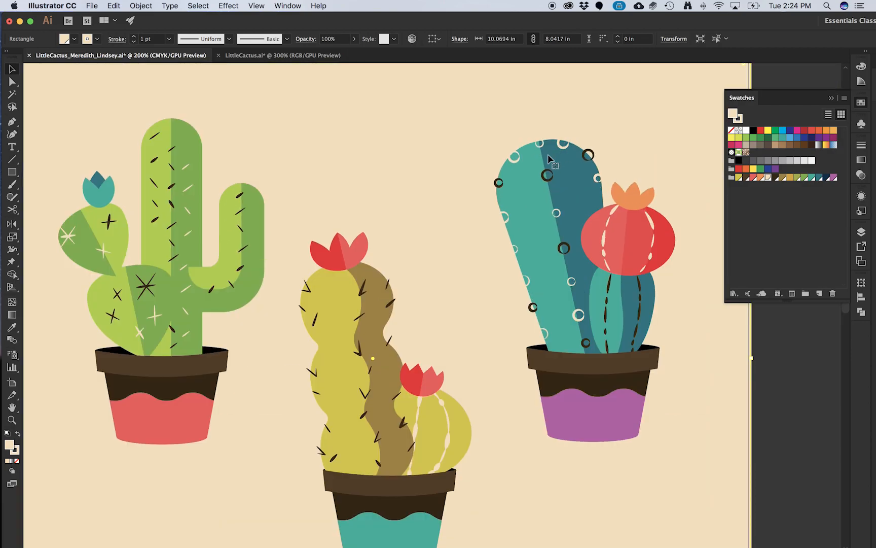
click(289, 56)
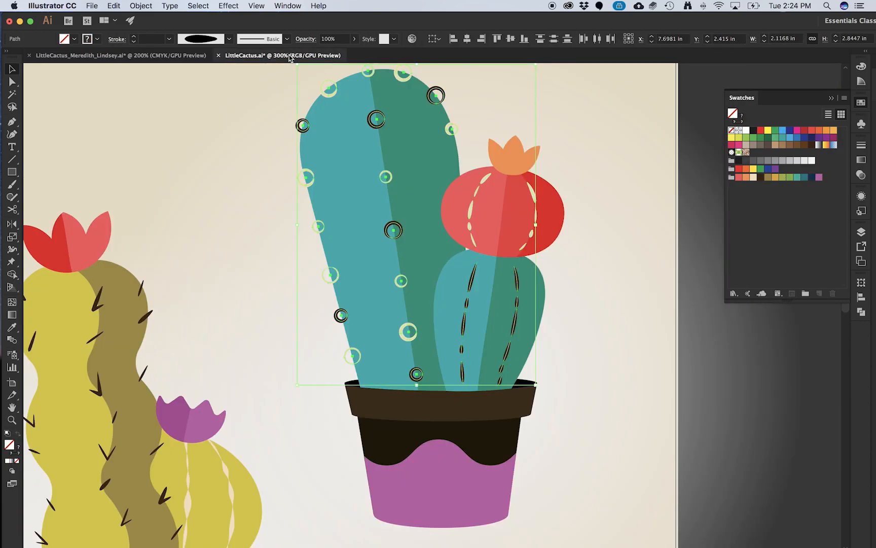
click(540, 133)
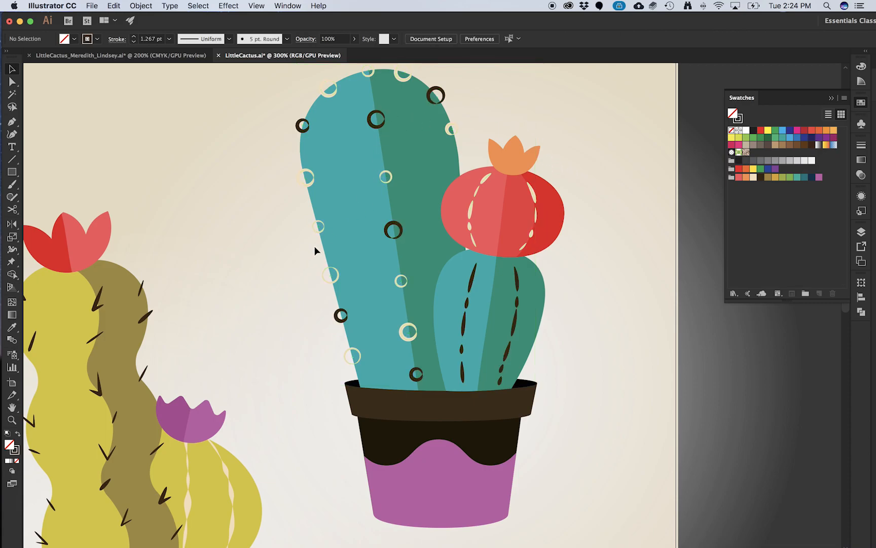
click(150, 55)
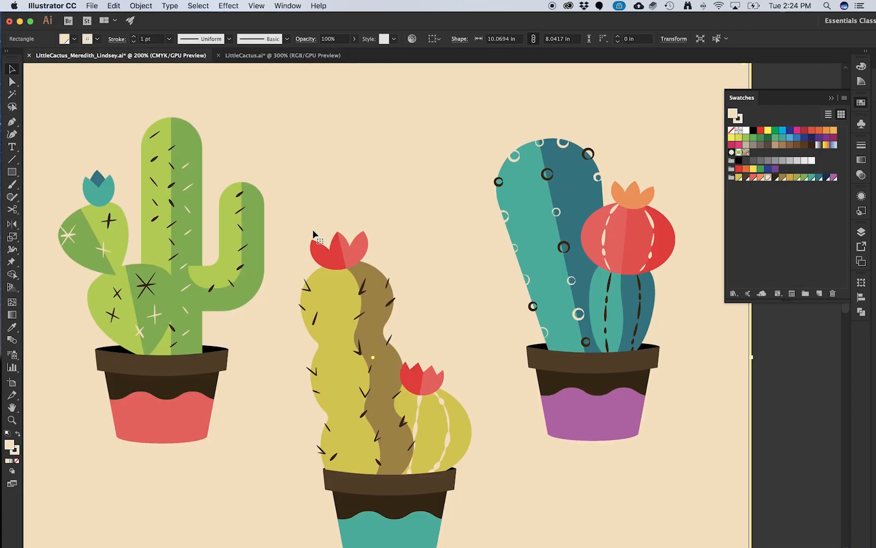
Step: Remove the stroke from the cream background rectangle and deselect it
scroll(303, 225, down, 2)
scroll(305, 262, up, 1)
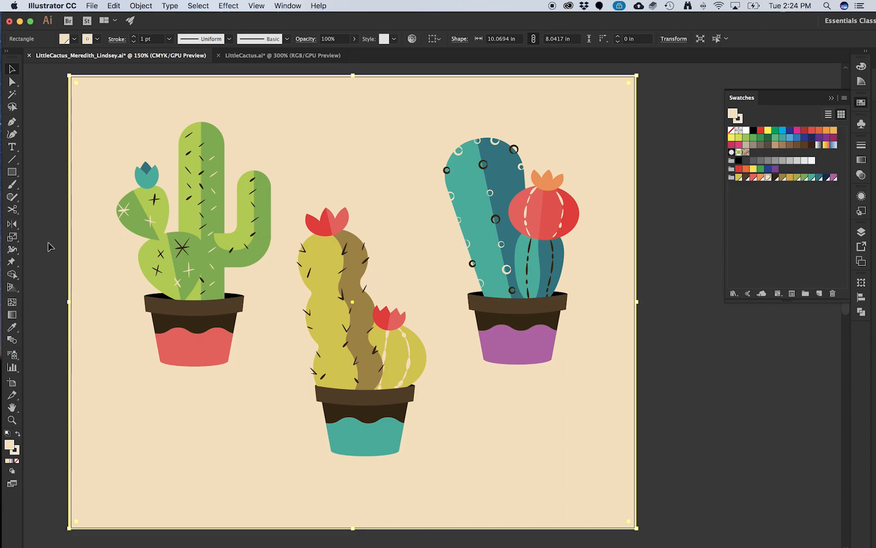
click(17, 460)
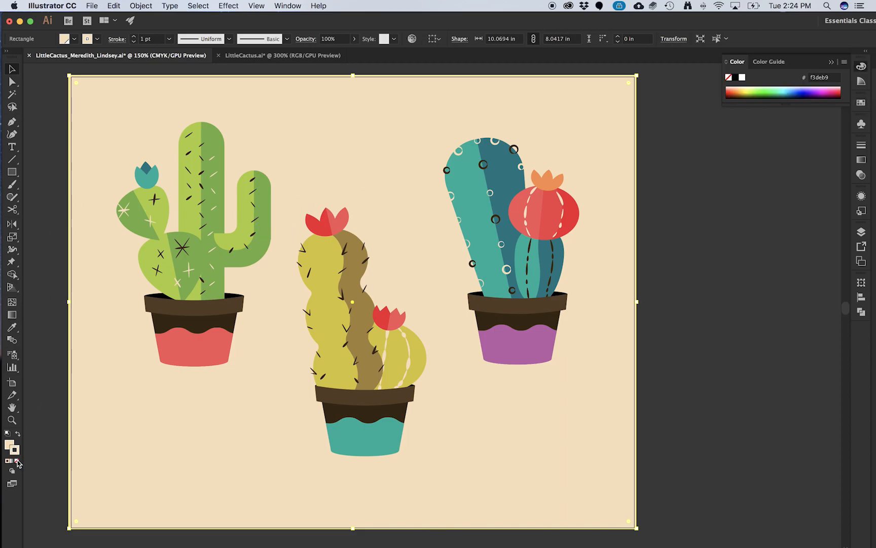
click(38, 385)
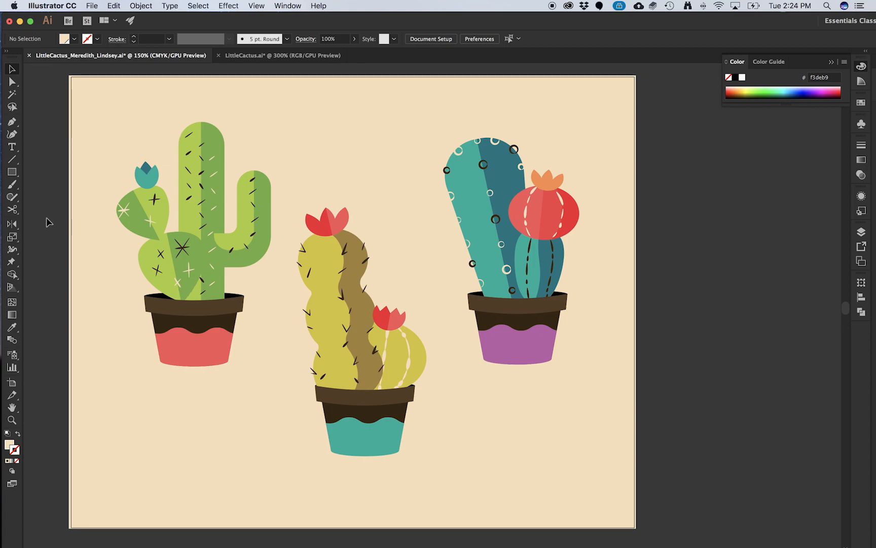
Step: Draw a near-circular ellipse about 4.4 in across on the Background layer and place it behind the green cactus
click(11, 174)
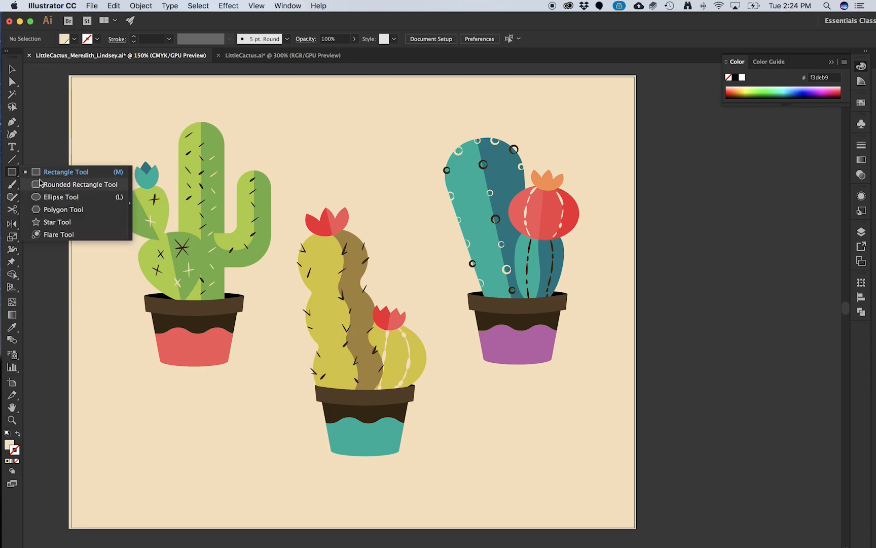
click(48, 198)
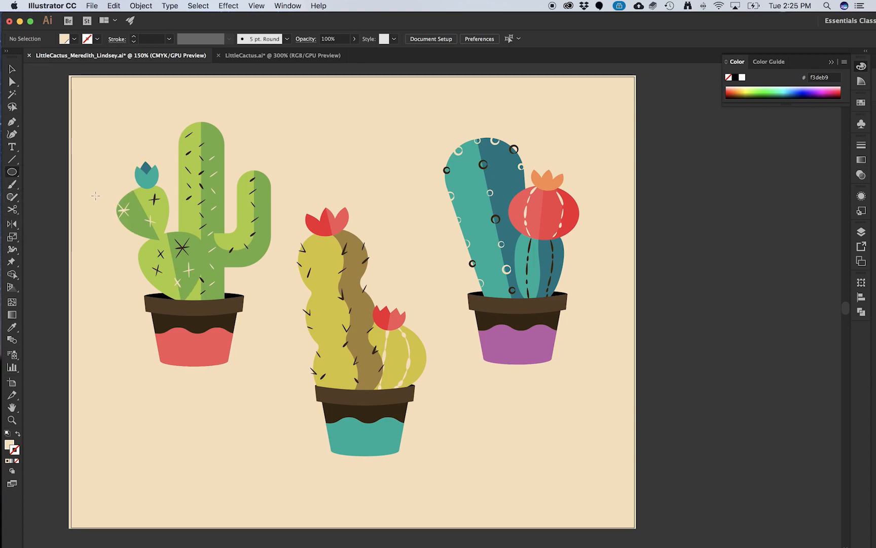
drag(92, 161, 340, 408)
key(v)
drag(291, 324, 267, 336)
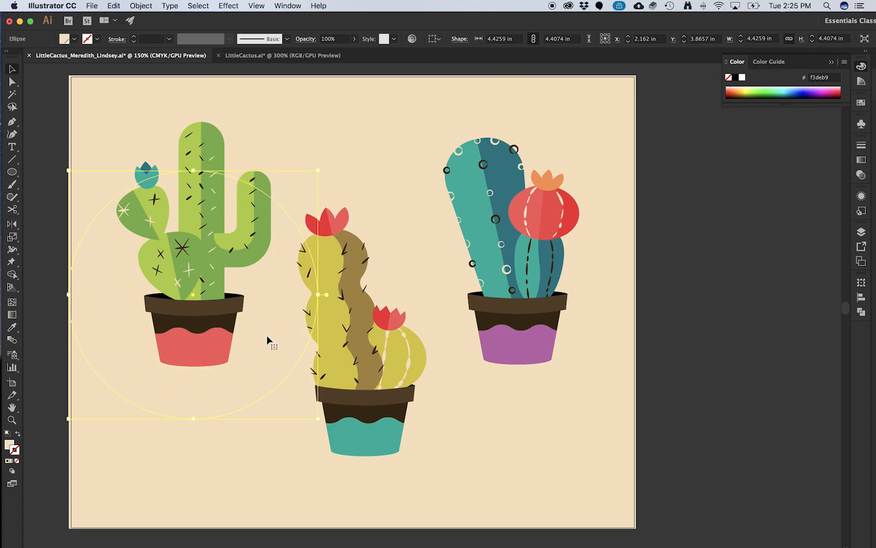
Step: Fill the ellipse behind the green cactus with a white-to-black gradient of the Radial type
click(10, 444)
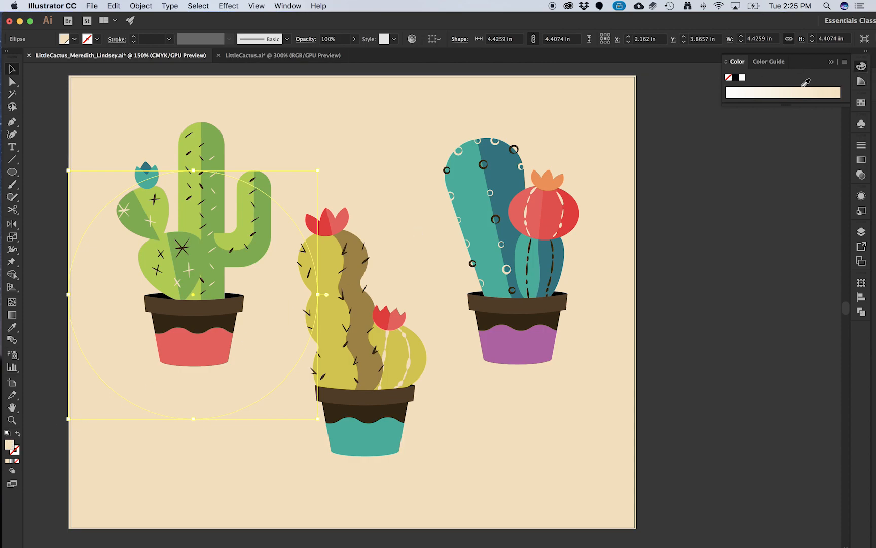
click(862, 160)
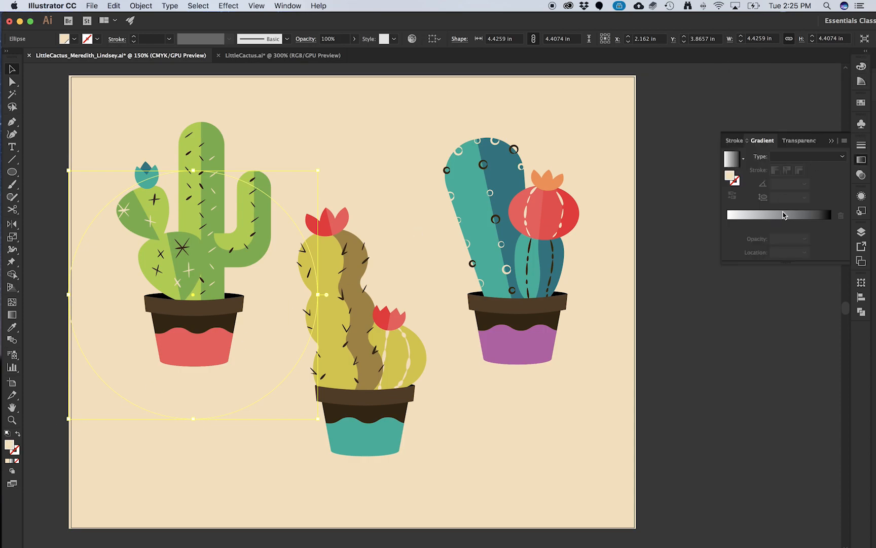
click(784, 219)
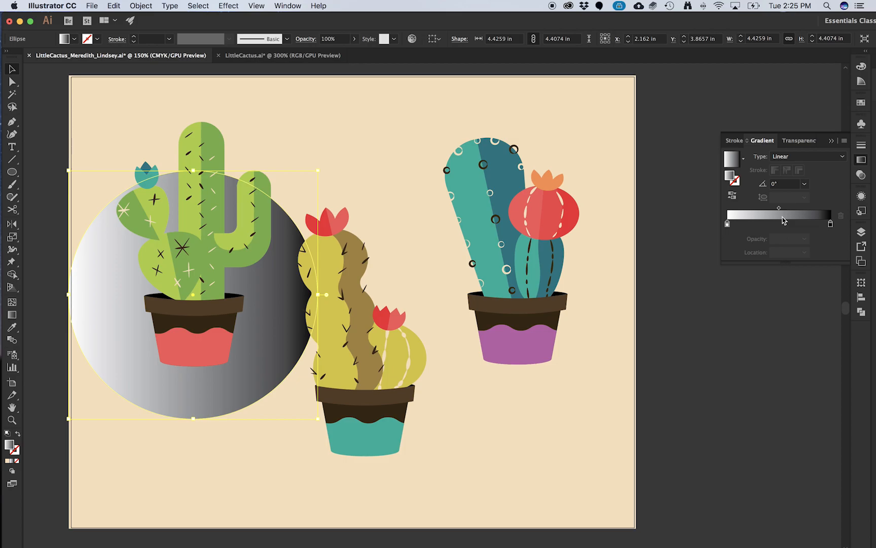
click(796, 164)
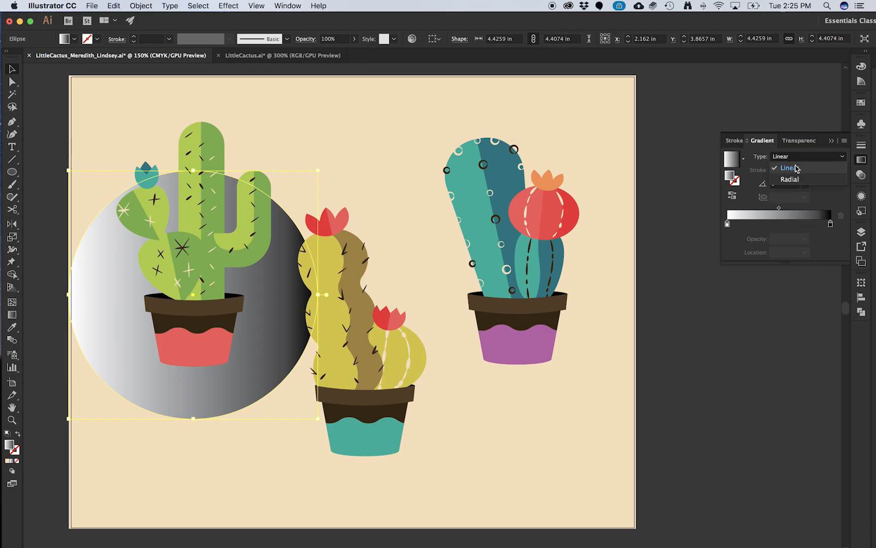
click(793, 181)
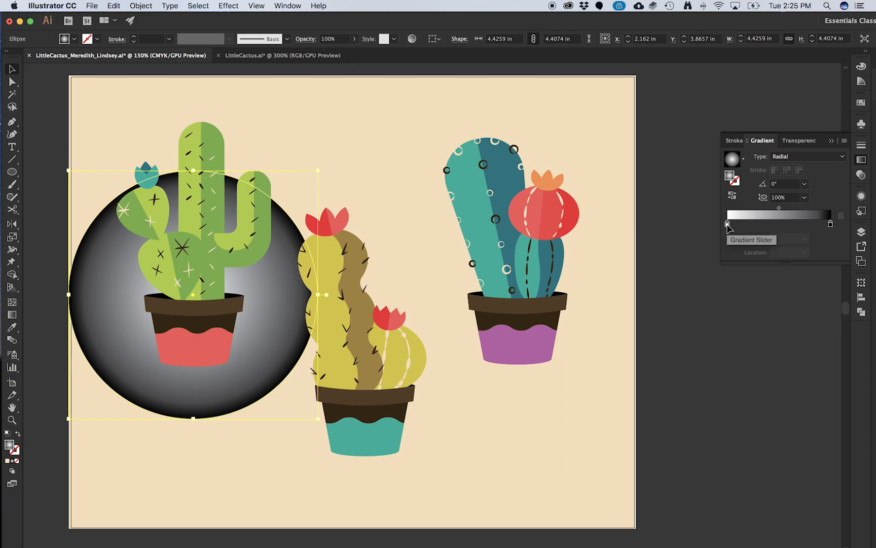
Step: Add a stop at 63.13% to the ellipse's gradient and make it white by setting K to 0%
drag(728, 224, 801, 246)
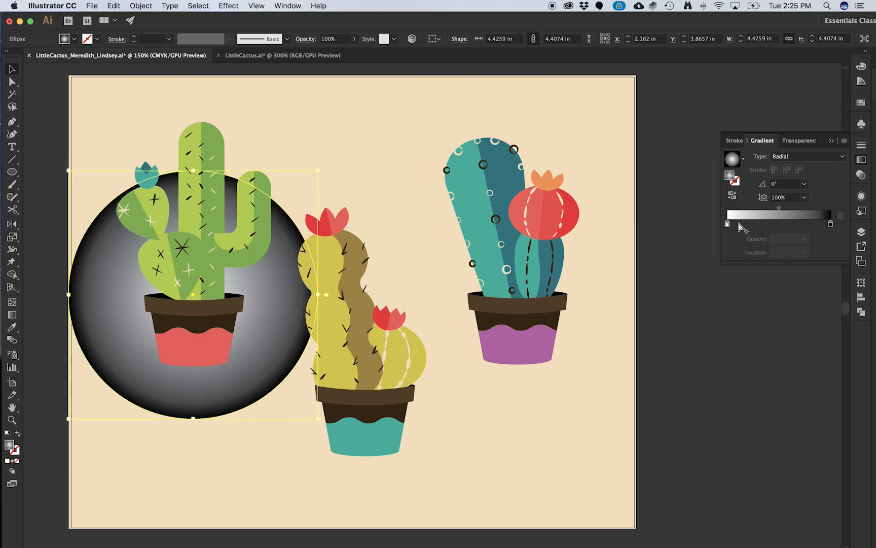
click(793, 223)
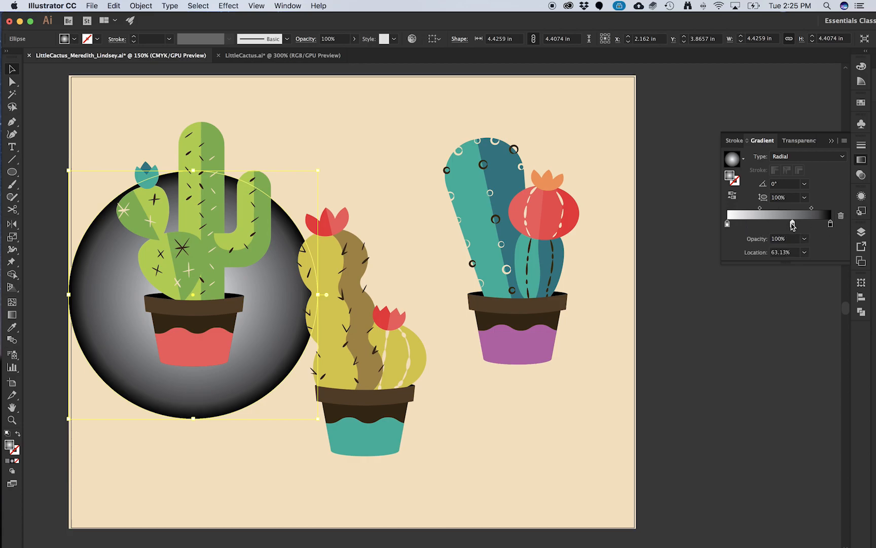
double_click(793, 223)
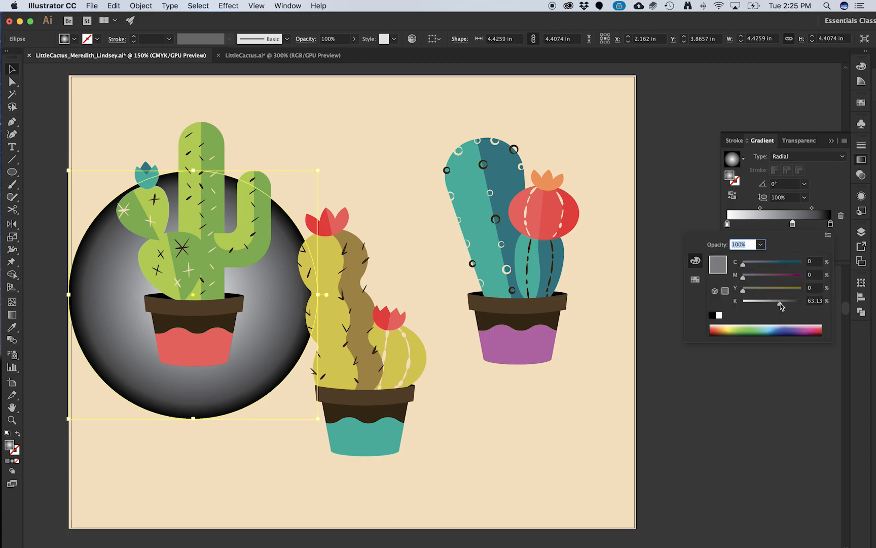
drag(780, 303, 731, 304)
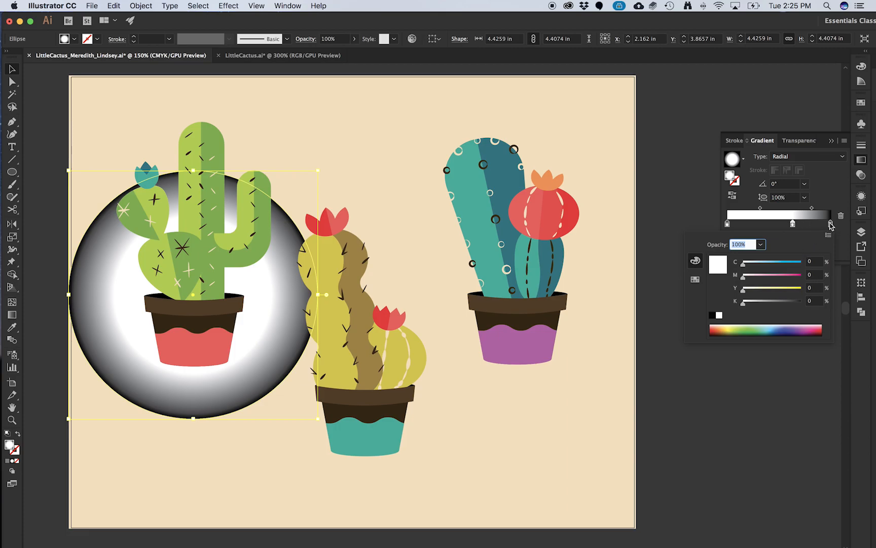
key(Return)
Step: Replace the gradient's black end with white, keeping only two white stops at 0% and 100%, and select the end stop
mouse_move(831, 225)
mouse_down()
mouse_move(832, 242)
mouse_move(803, 223)
mouse_move(830, 223)
mouse_up()
drag(728, 224, 727, 225)
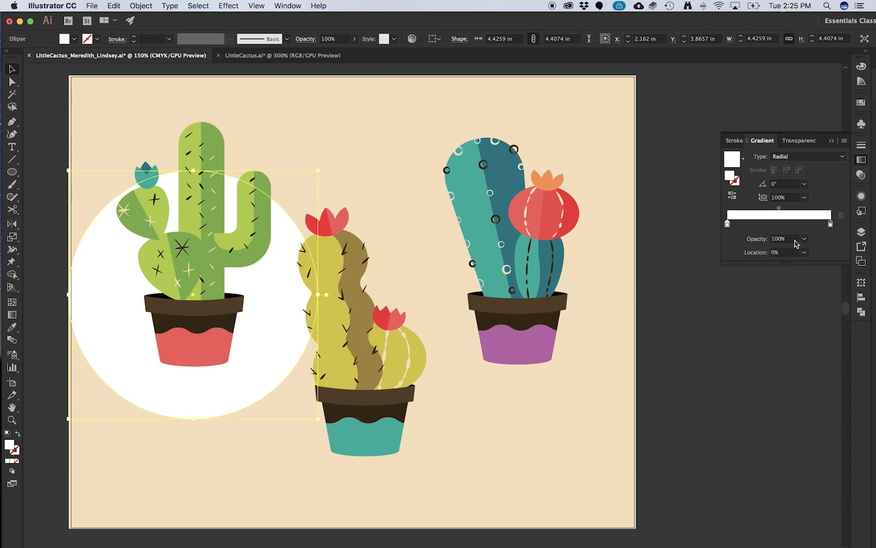
click(830, 224)
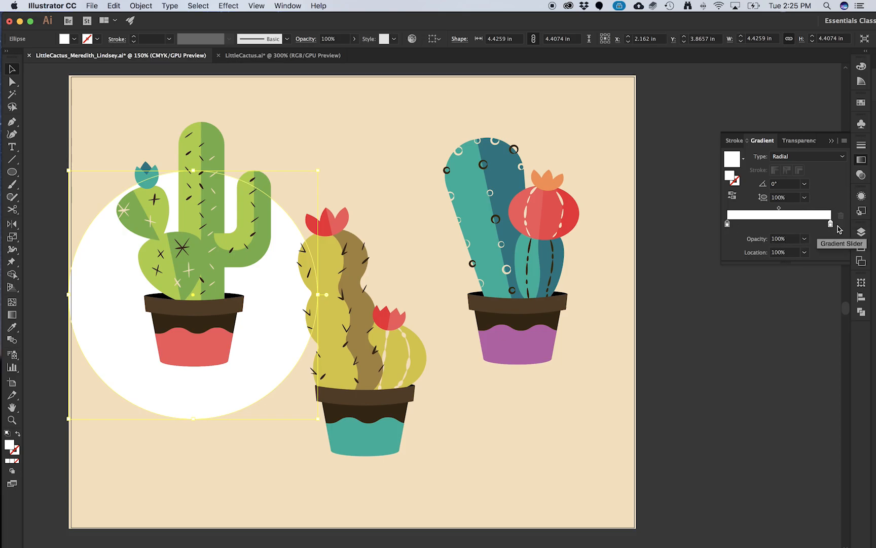
Step: Set the gradient's end stop to 0% opacity and extend the radial gradient beyond the ellipse's edge
click(804, 241)
click(819, 253)
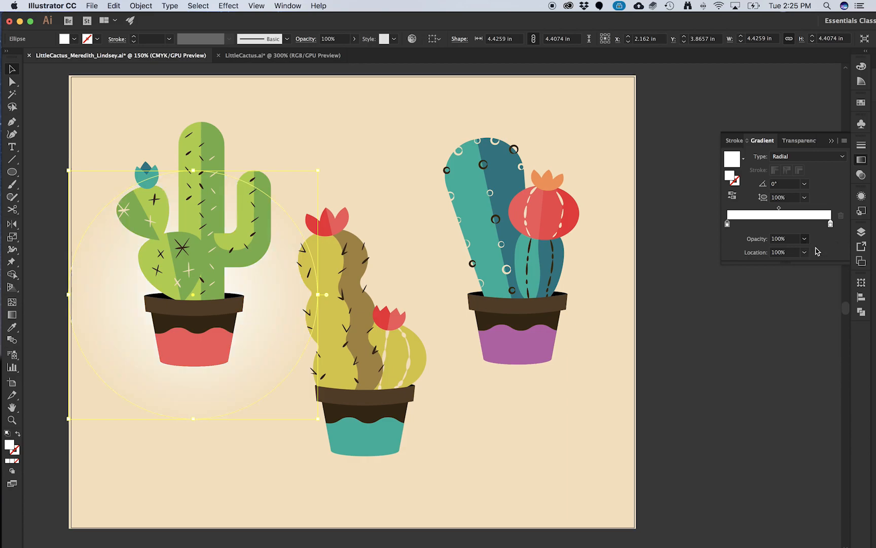
key(g)
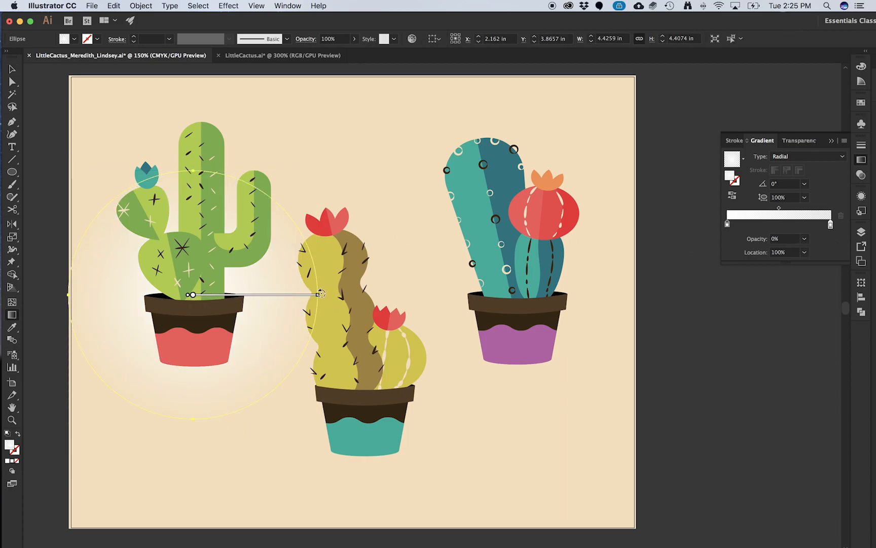
drag(318, 295, 357, 295)
key(z)
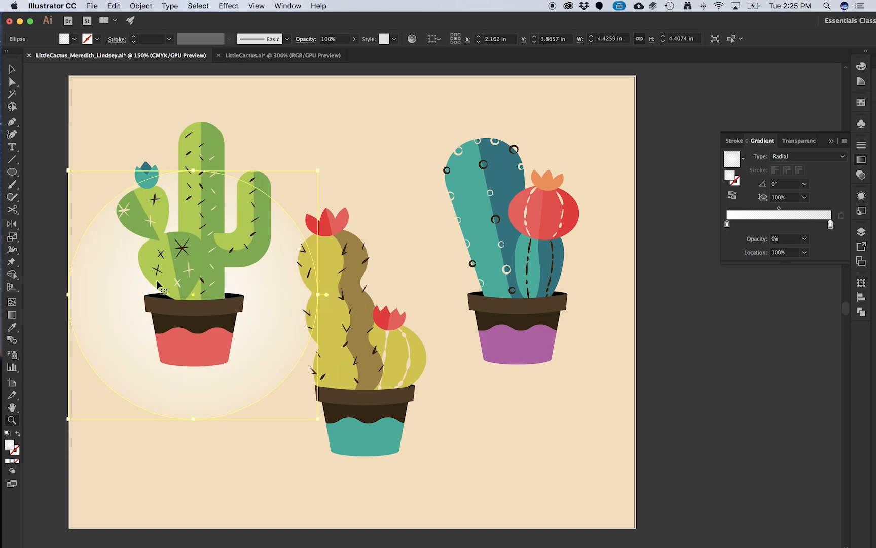
Step: Enlarge the ellipse to about 5.56 × 5.54 in and adjust its gradient radius to end just inside the edge
key(v)
drag(317, 171, 360, 141)
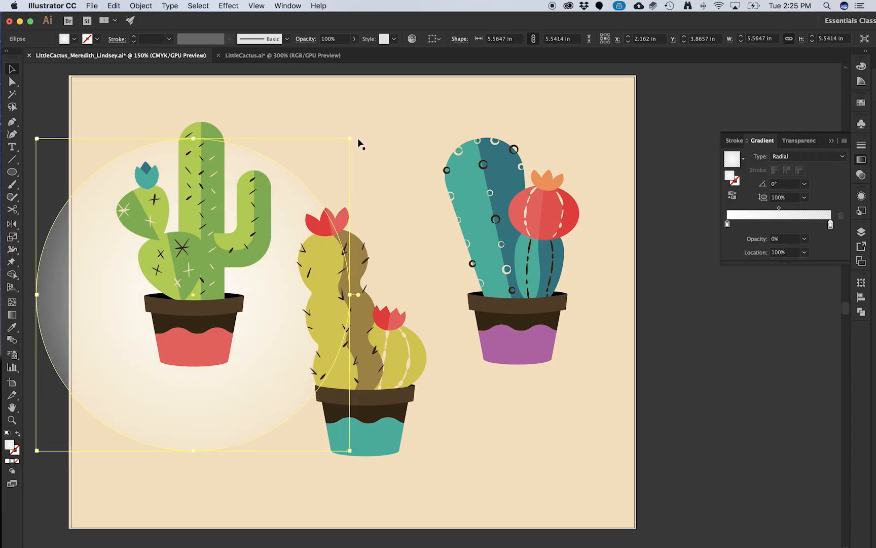
key(g)
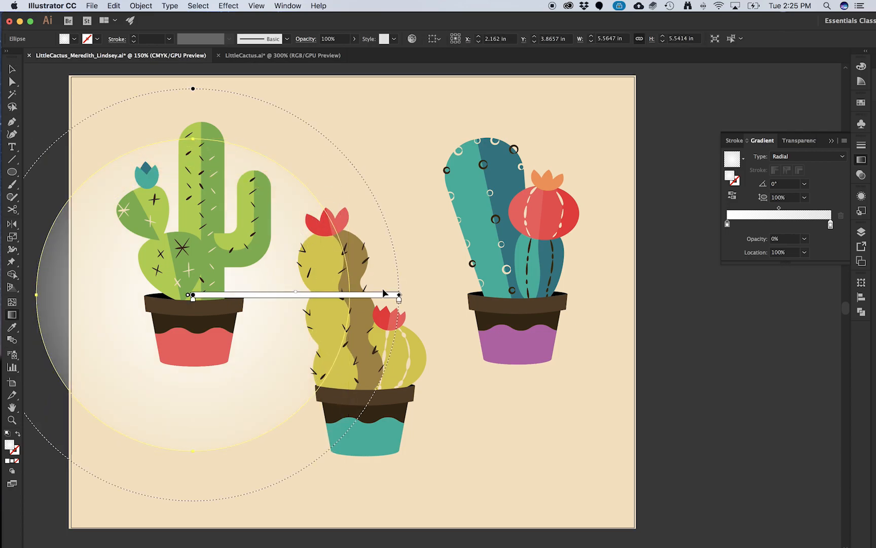
drag(401, 297, 450, 296)
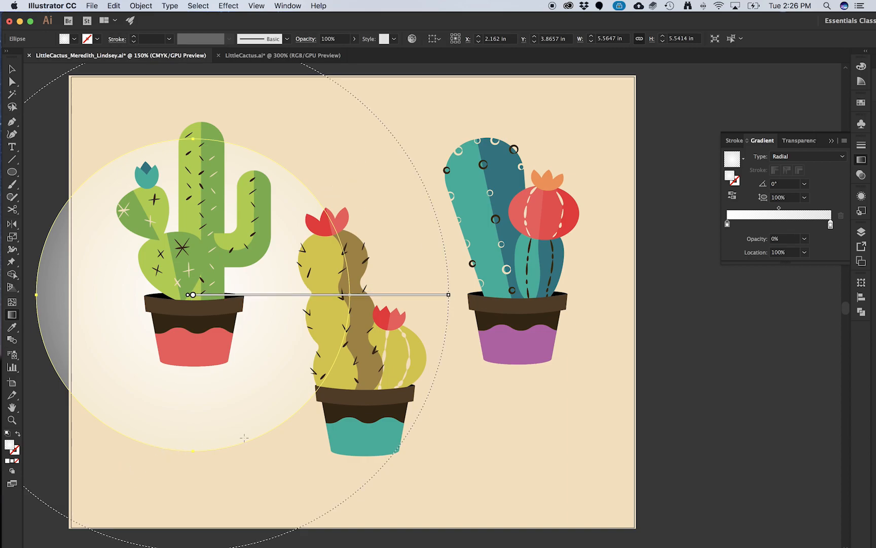
drag(449, 295, 336, 295)
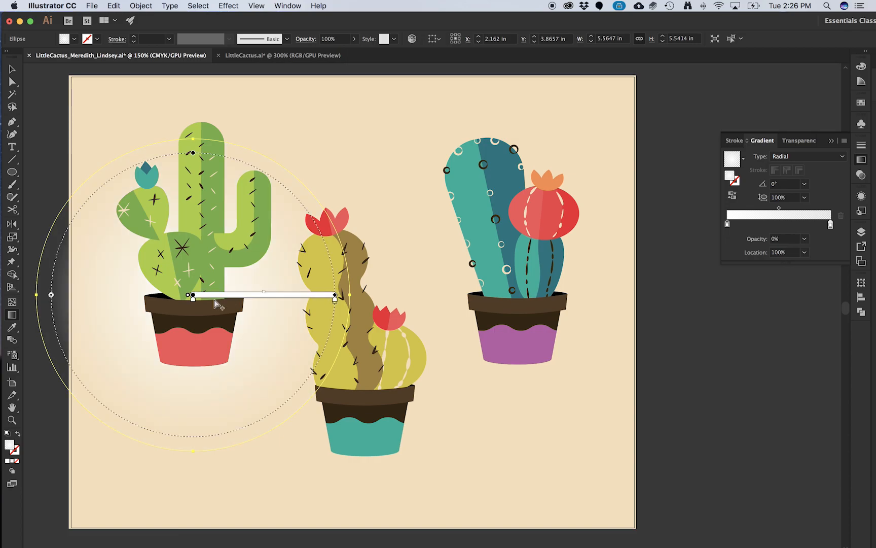
Step: Shift the gradient's midpoint outward, move its start stop to 7.72%, and lengthen the gradient slightly
click(279, 295)
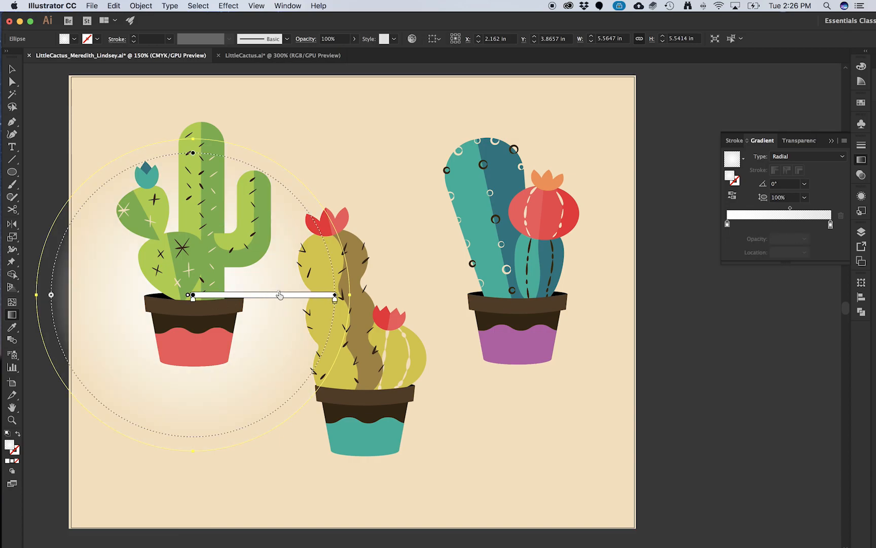
drag(195, 300, 204, 300)
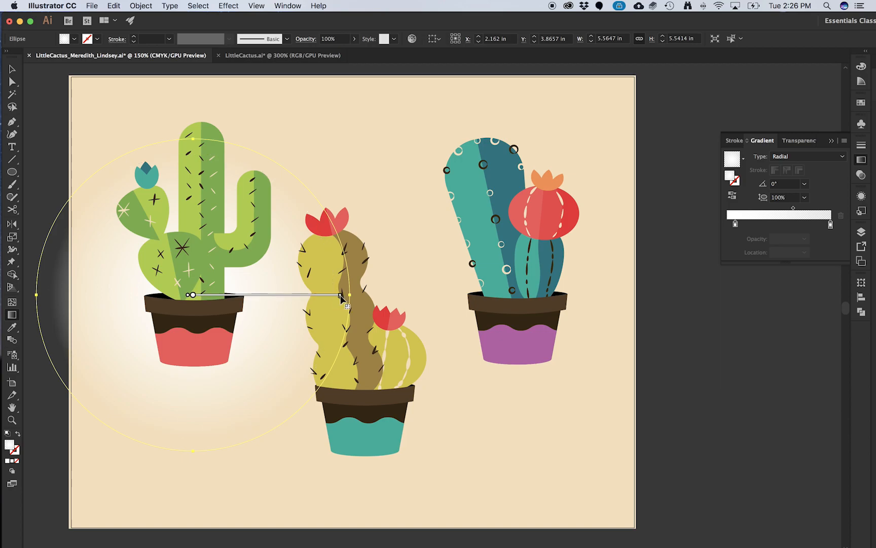
drag(341, 297, 342, 296)
key(v)
click(50, 198)
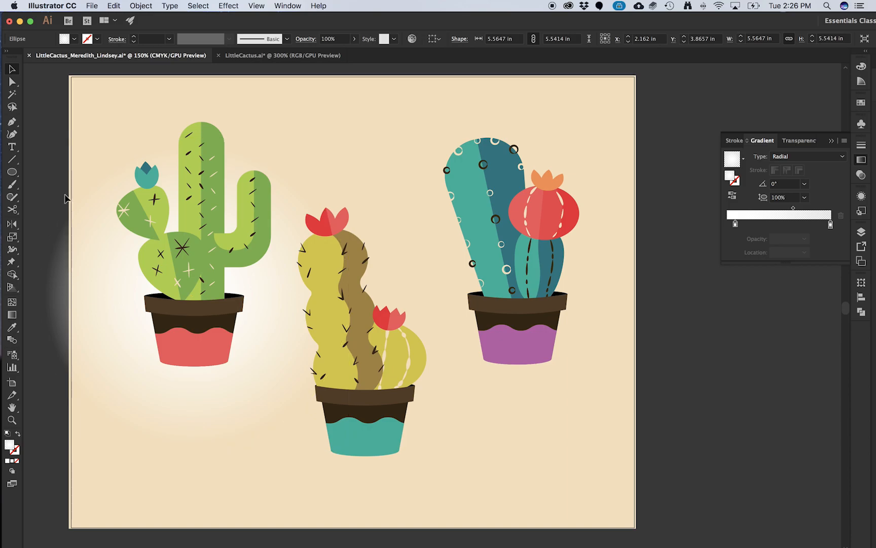
Step: Move the glow ellipse lower behind the red pot, to about X 2.27 in, Y 4.33 in
click(138, 345)
drag(137, 342, 132, 358)
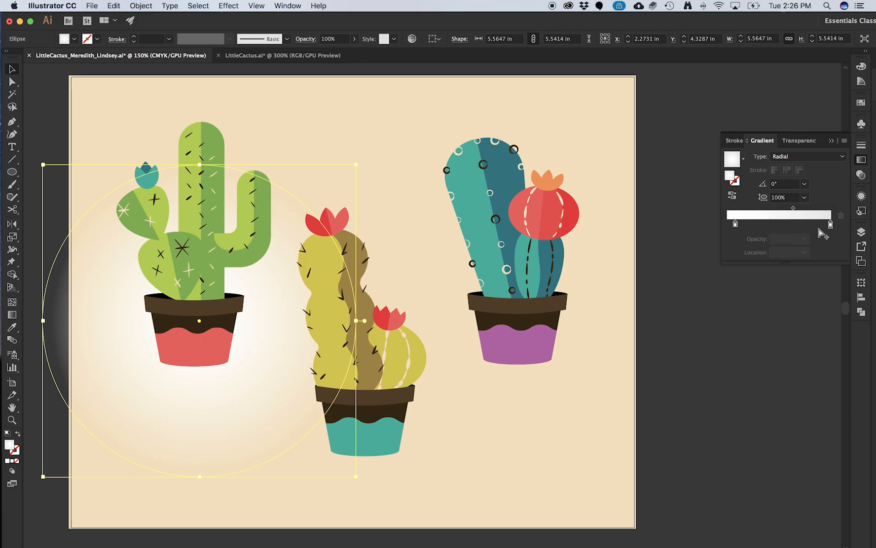
click(736, 224)
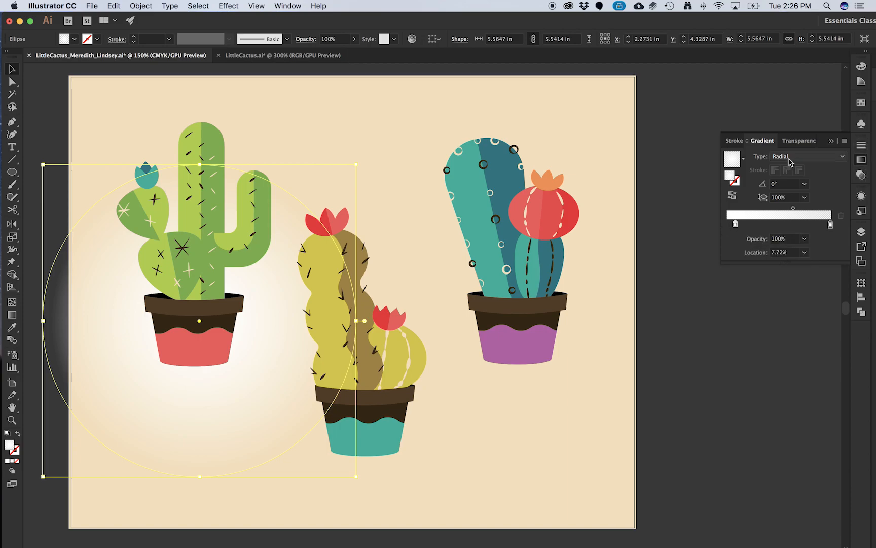
click(687, 96)
click(273, 266)
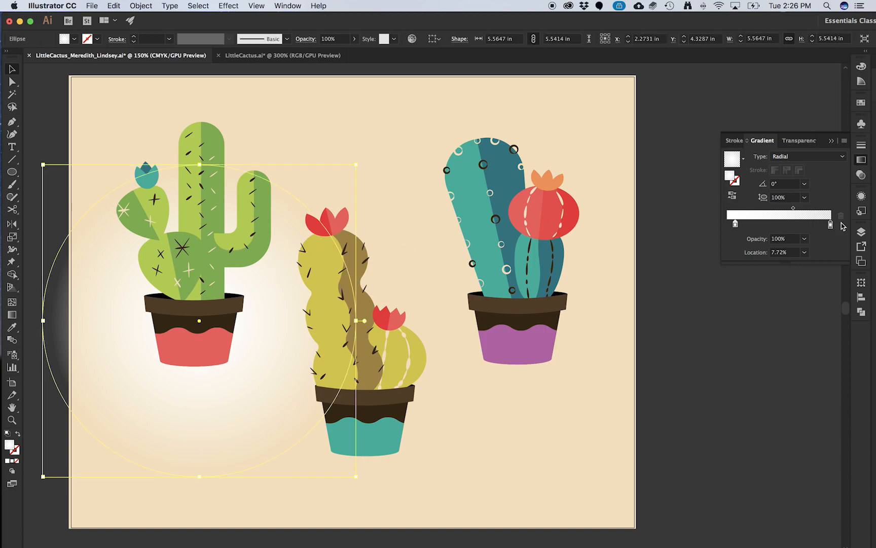
Step: Set the glow ellipse's opacity to 57% and center it behind the red pot at about X 2.16 in, Y 4.49 in
click(861, 174)
click(840, 156)
drag(832, 170, 819, 171)
click(717, 244)
click(99, 354)
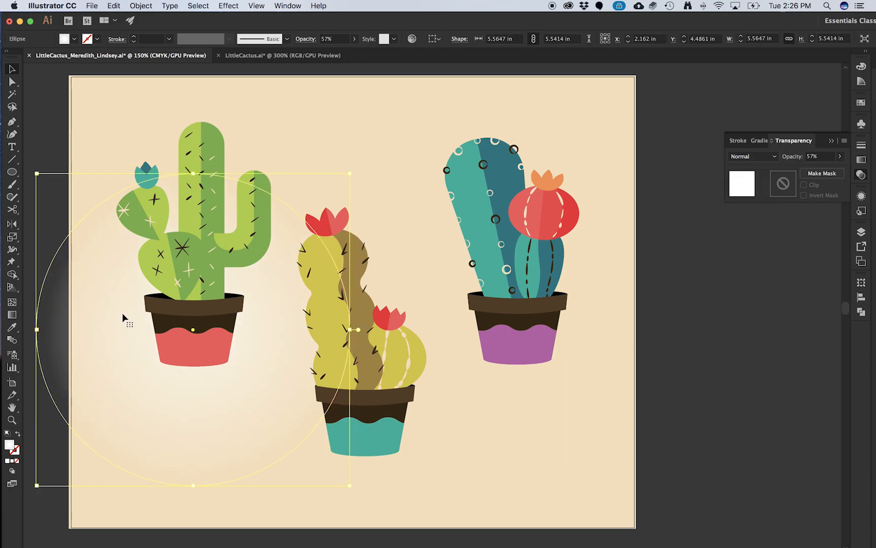
click(94, 133)
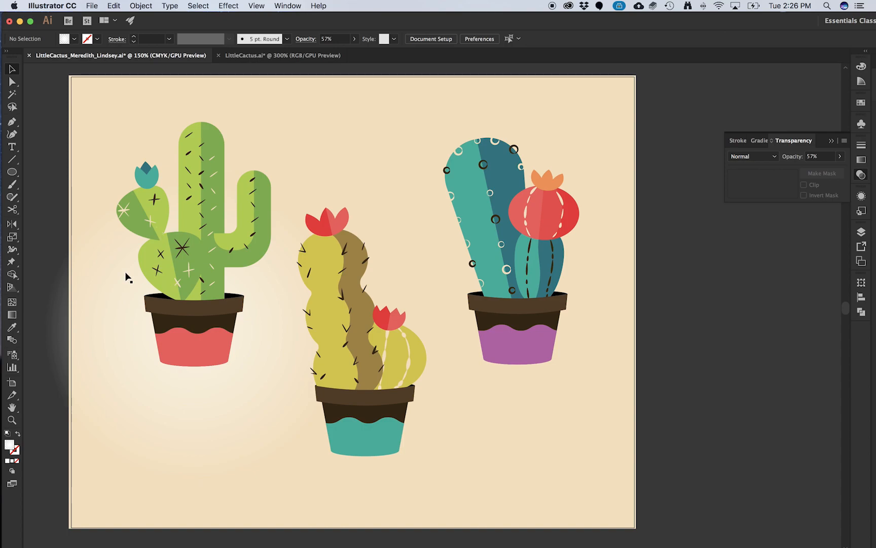
Step: Duplicate the glow ellipse behind the yellow cactus and again behind the teal cactus
click(130, 348)
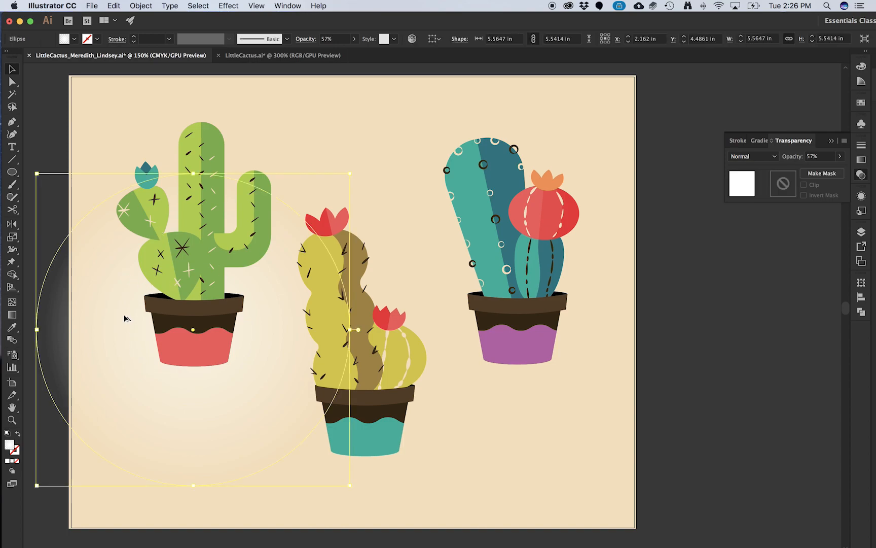
drag(154, 348, 289, 415)
drag(301, 457, 453, 364)
key(super+minus)
key(super+minus)
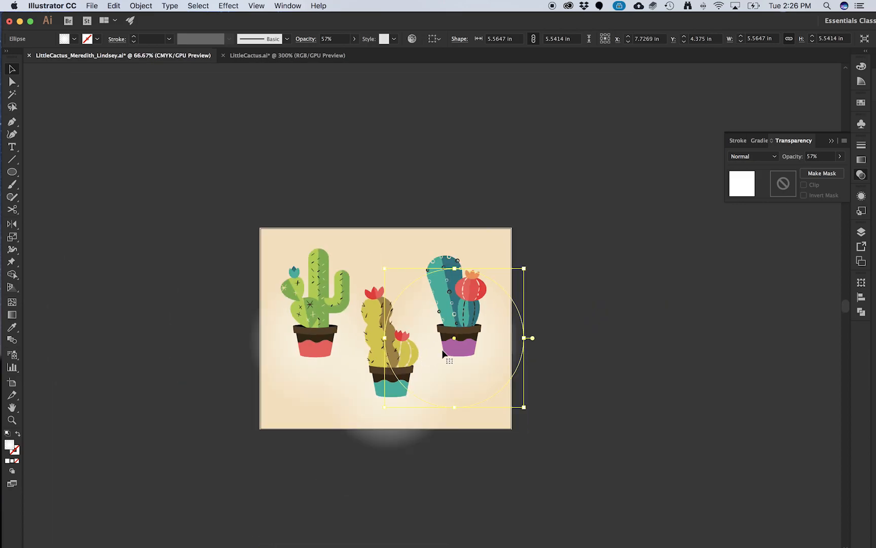
click(560, 355)
key(super+plus)
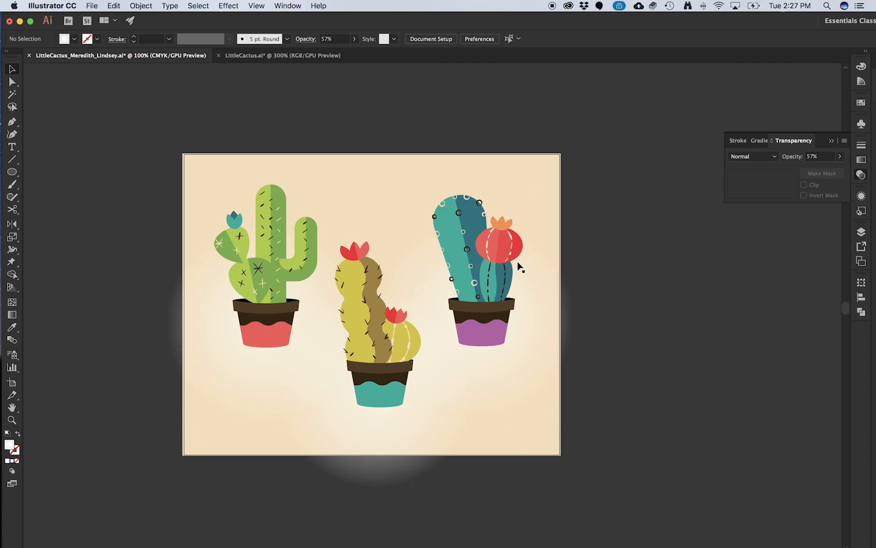
Step: Nudge the glow copies behind the yellow and teal cacti slightly upward, with the teal one at about X 7.85 in, Y 4.28 in
drag(418, 416, 419, 407)
key(super+h)
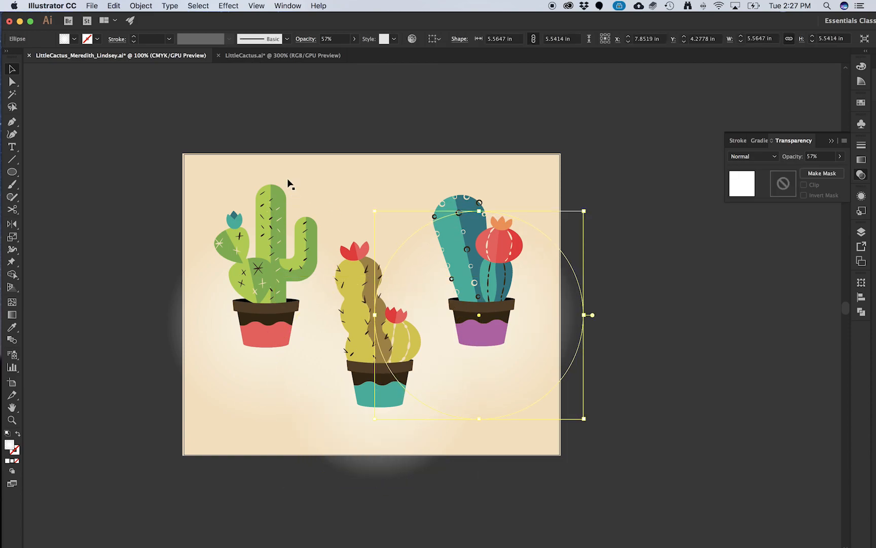
click(264, 135)
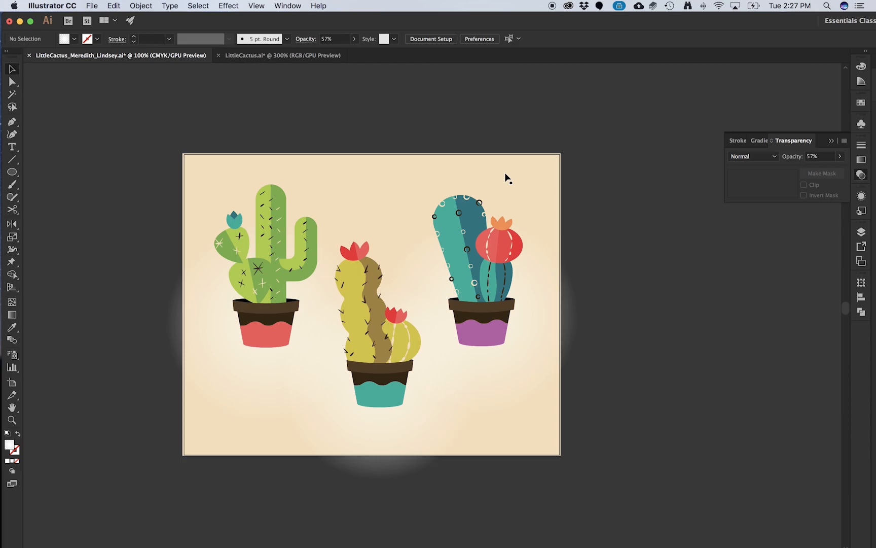
scroll(452, 247, up, 1)
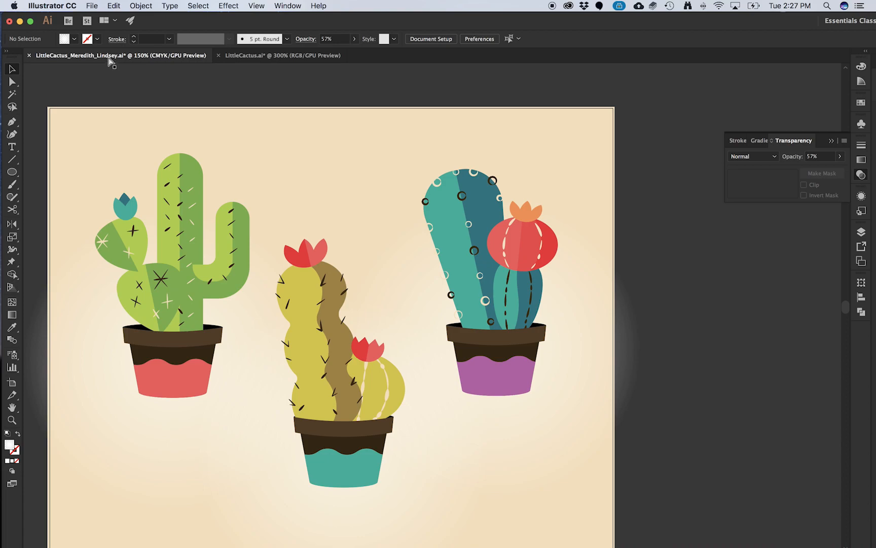
Step: Save the cactus illustration and compare it with the LittleCactus.ai reference
key(super+s)
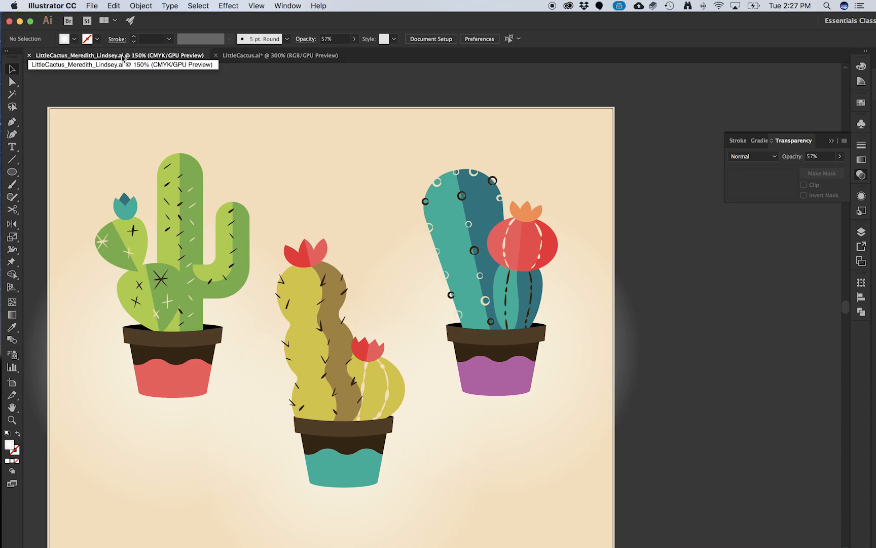
click(266, 60)
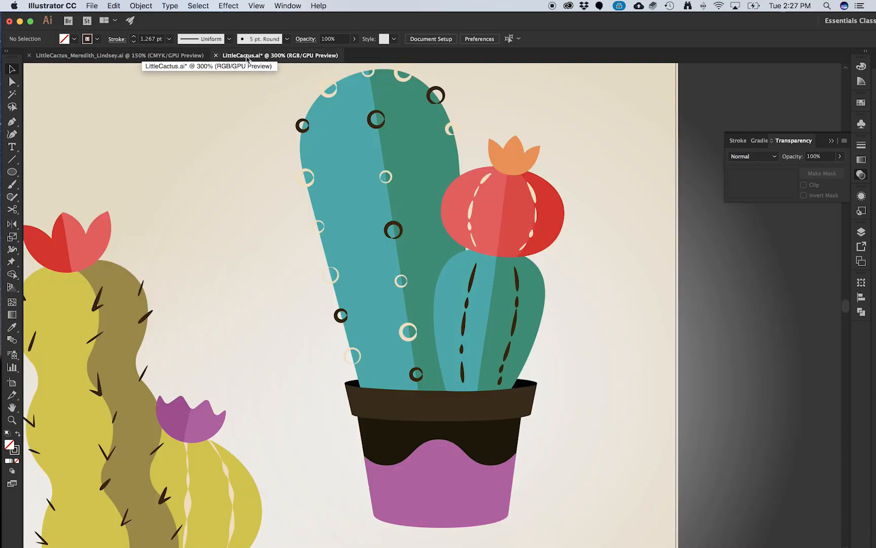
click(164, 57)
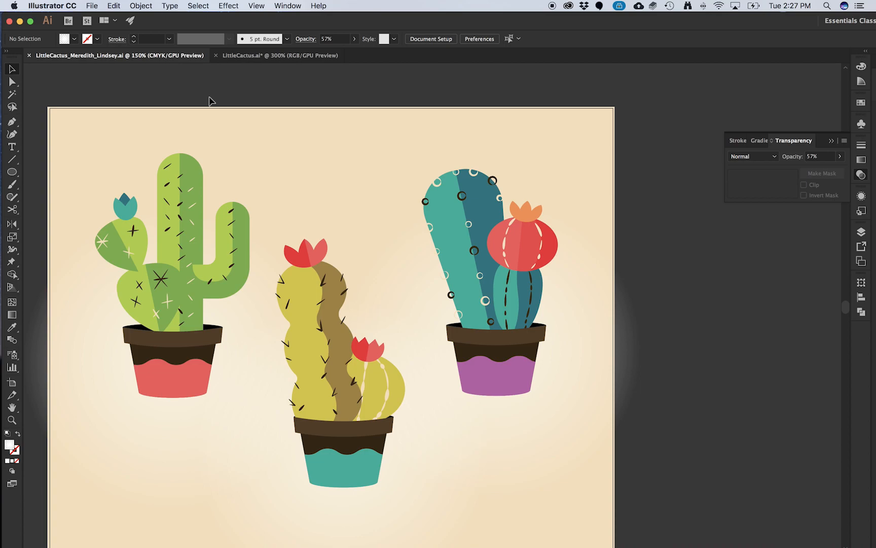